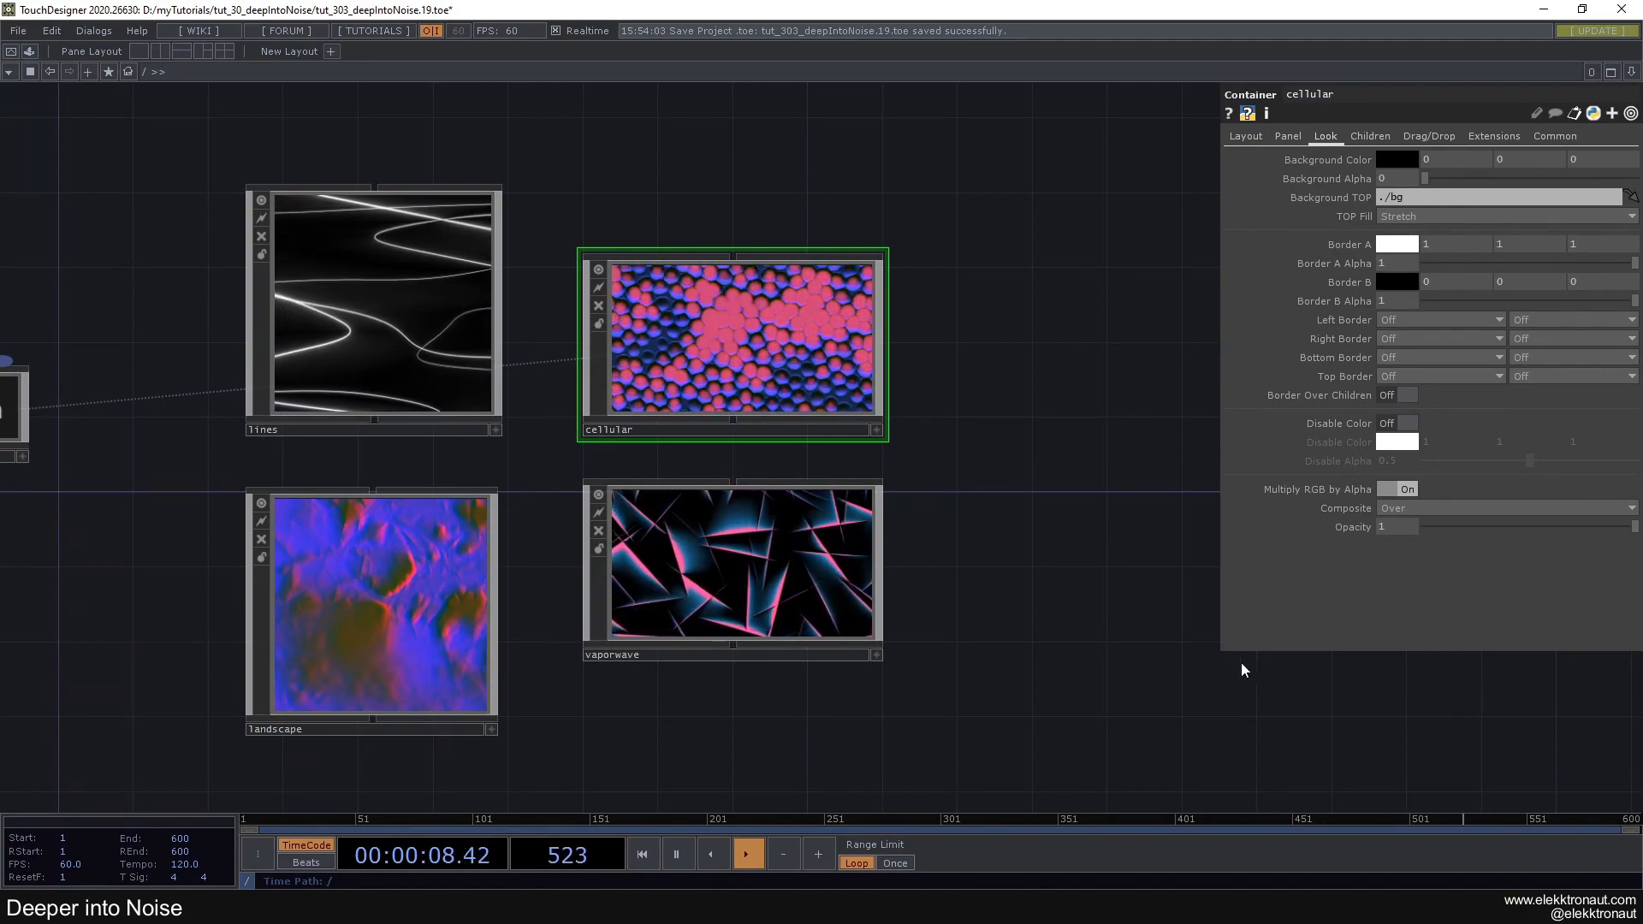
Add a Noise TOP in the root network's empty area beside the cellular and vaporwave containers
drag(975, 623, 1009, 606)
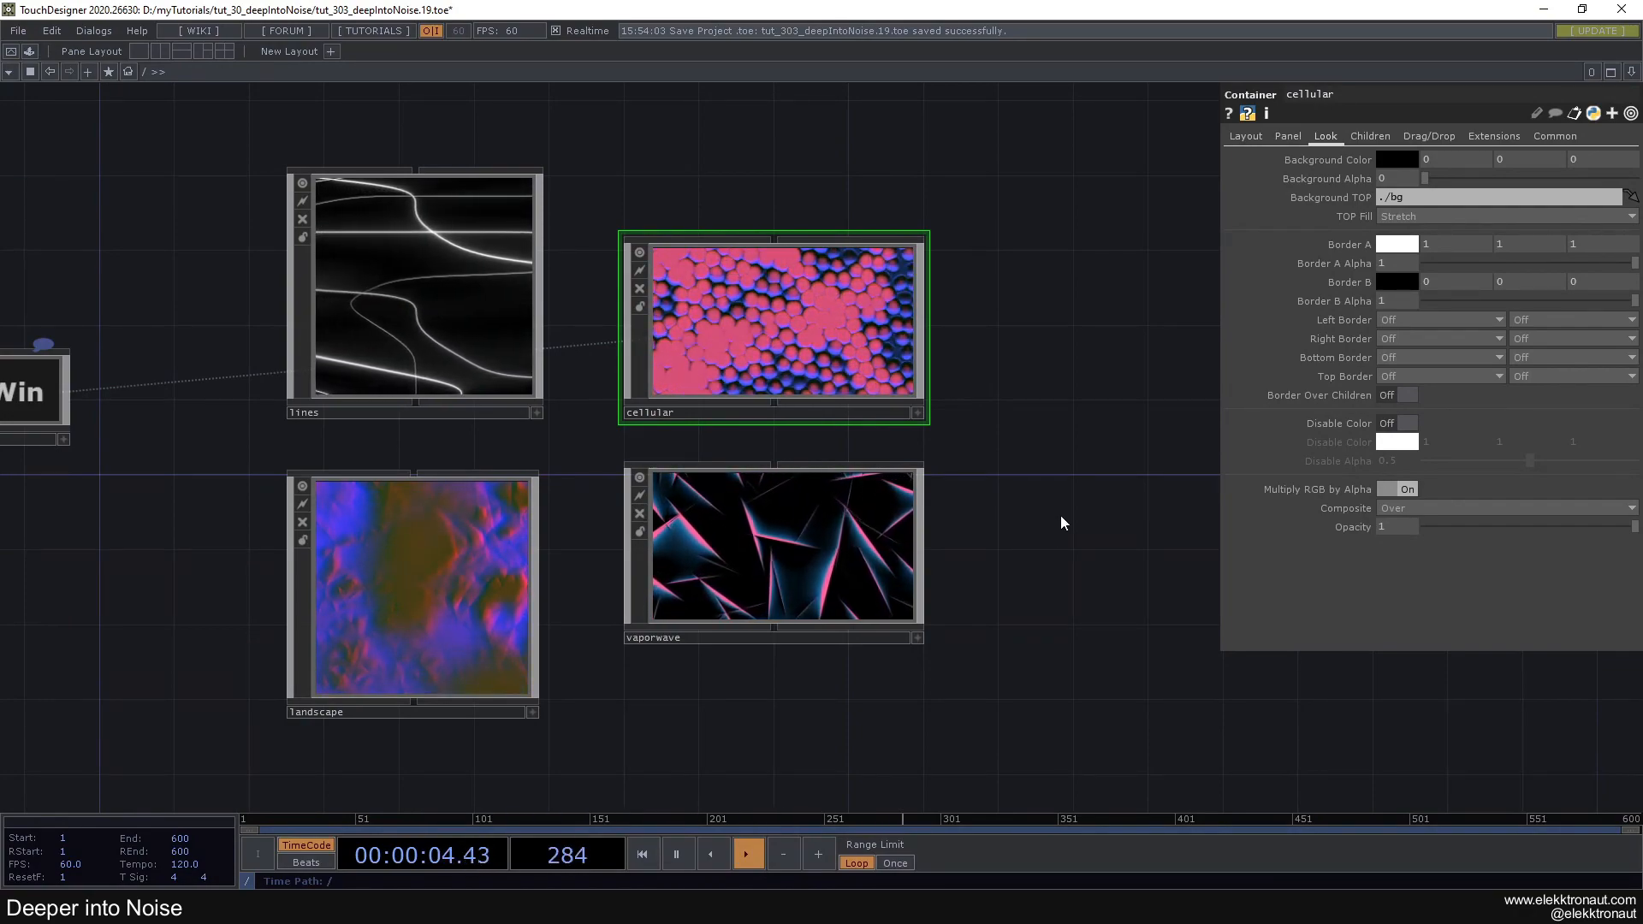
drag(1040, 510, 912, 518)
key(Tab)
text(n)
click(860, 330)
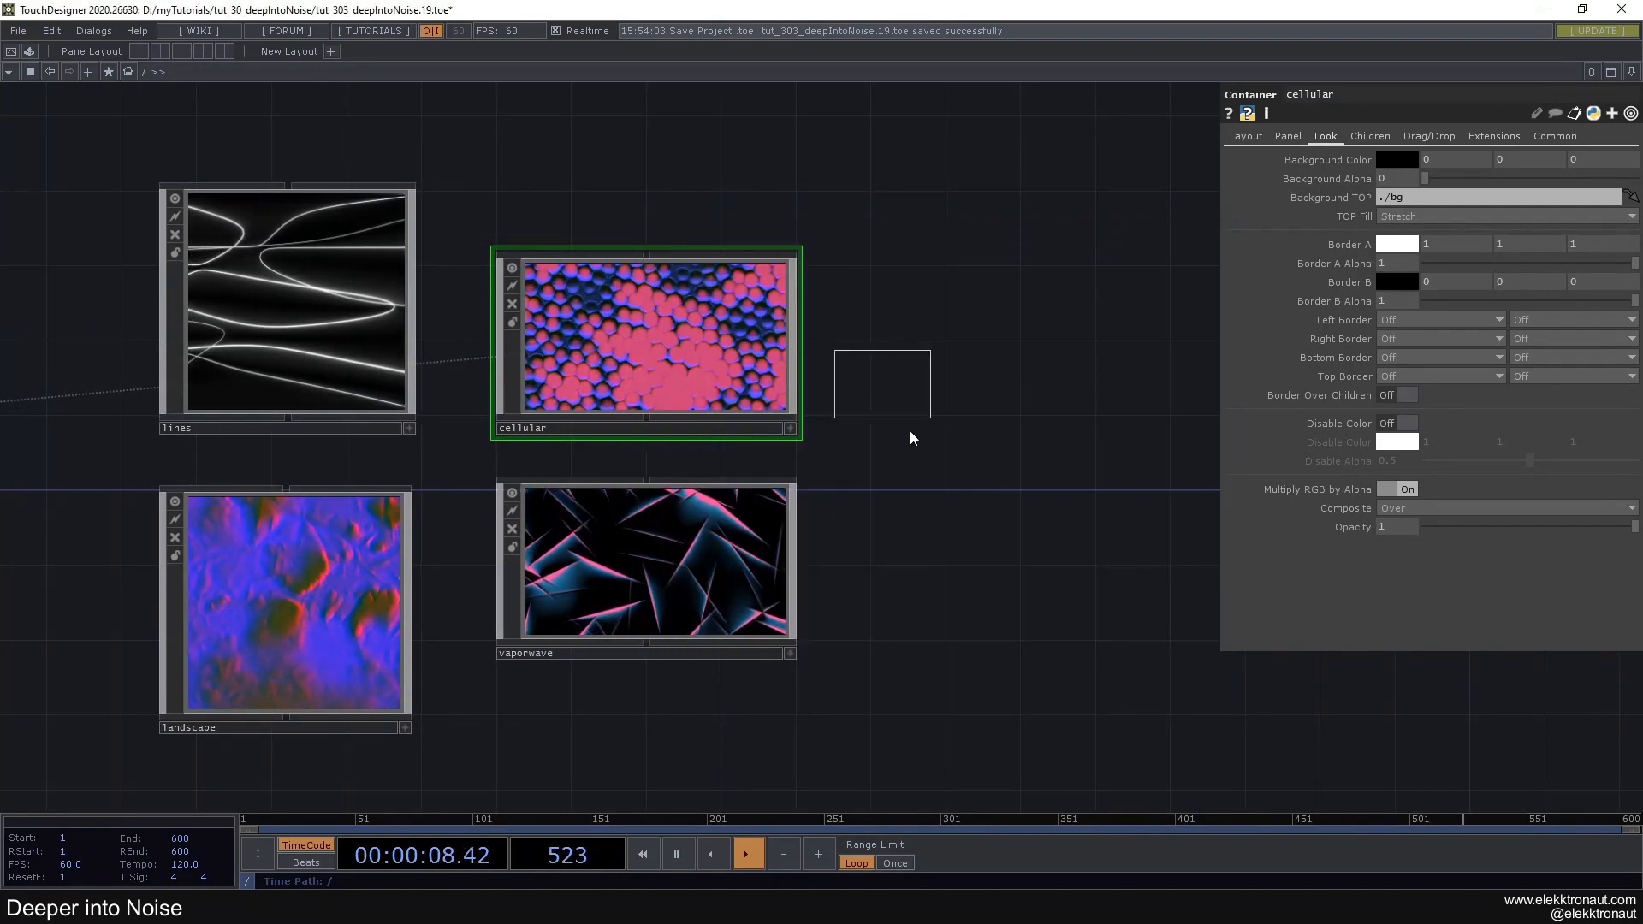
click(987, 490)
scroll(987, 490, up, 5)
drag(1189, 523, 976, 416)
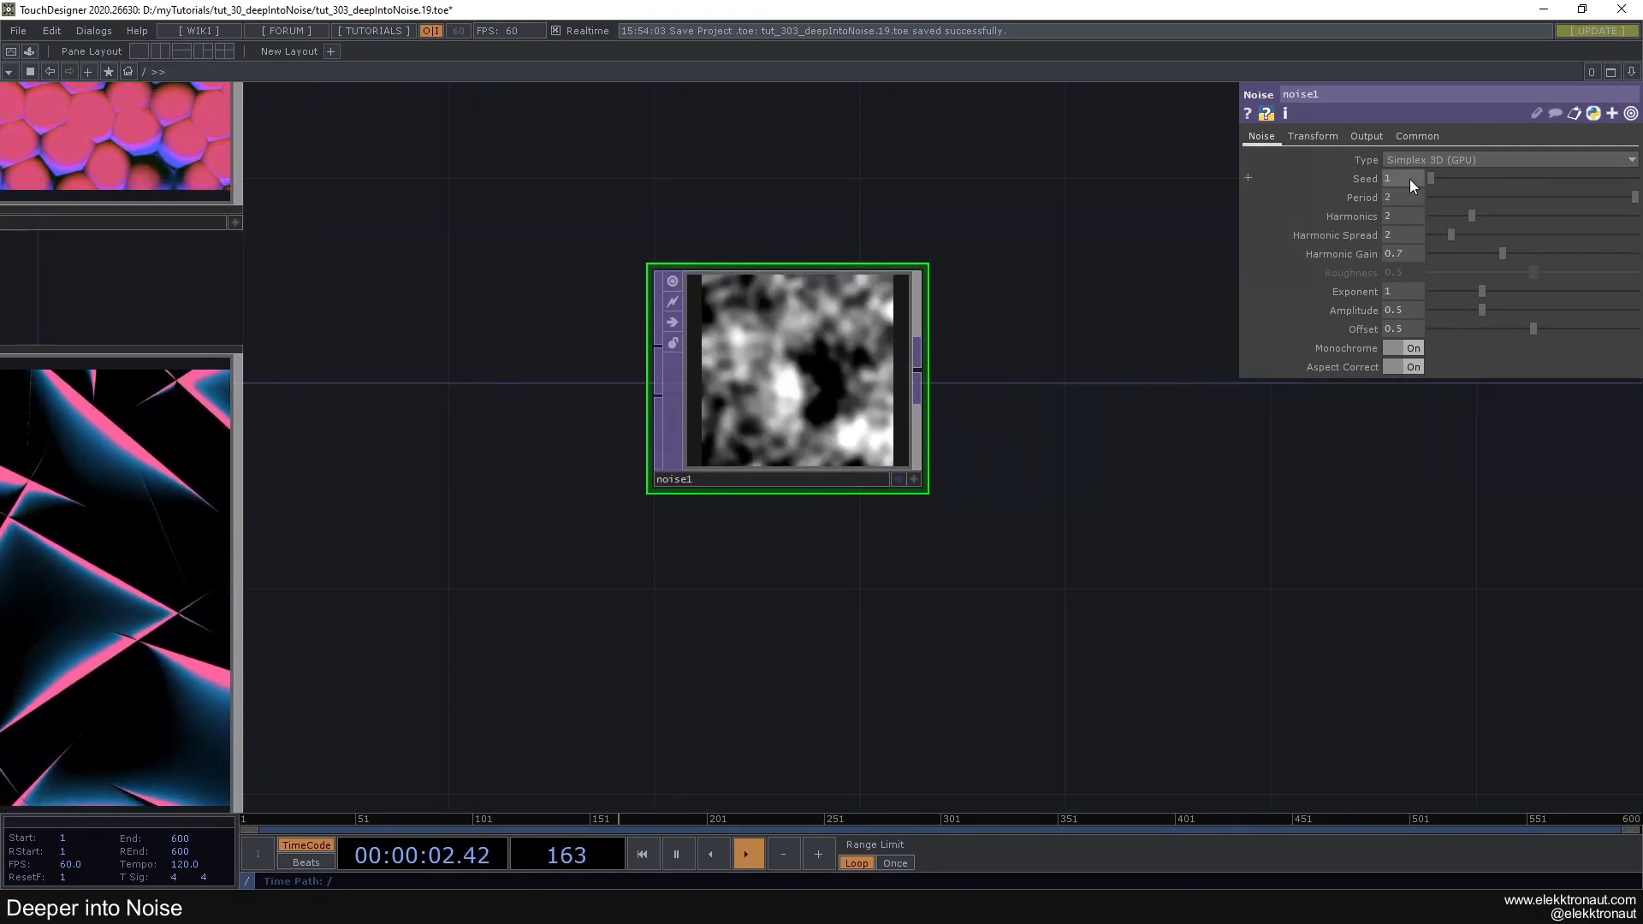
Delete the trial Noise TOP from the root network
scroll(984, 402, down, 3)
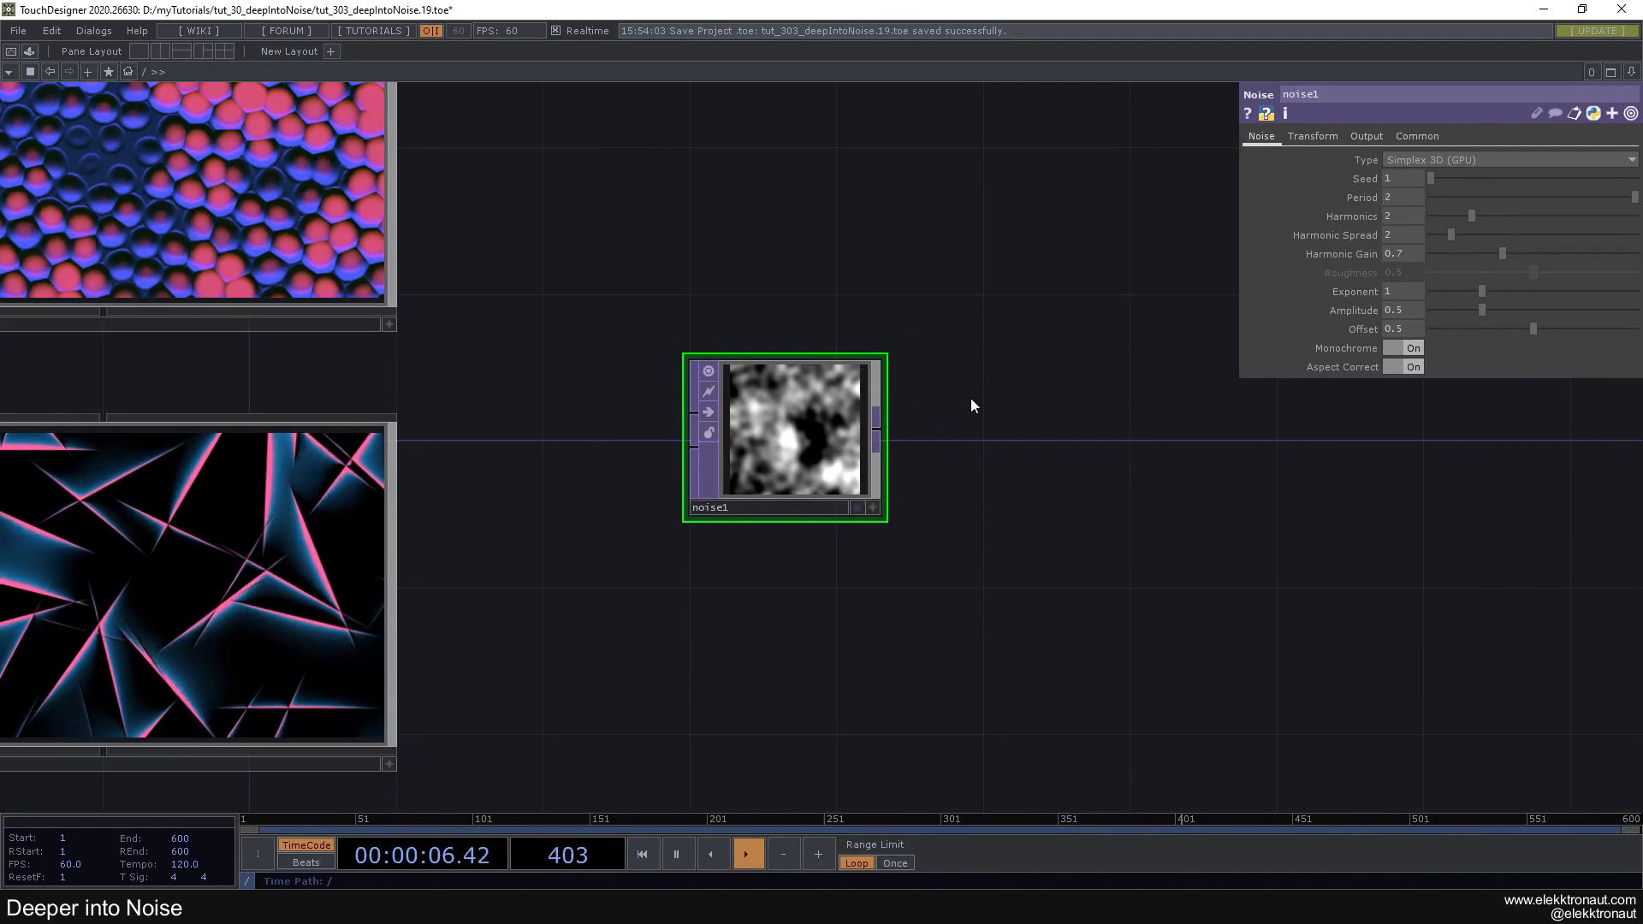
scroll(975, 399, down, 5)
drag(935, 302, 1138, 399)
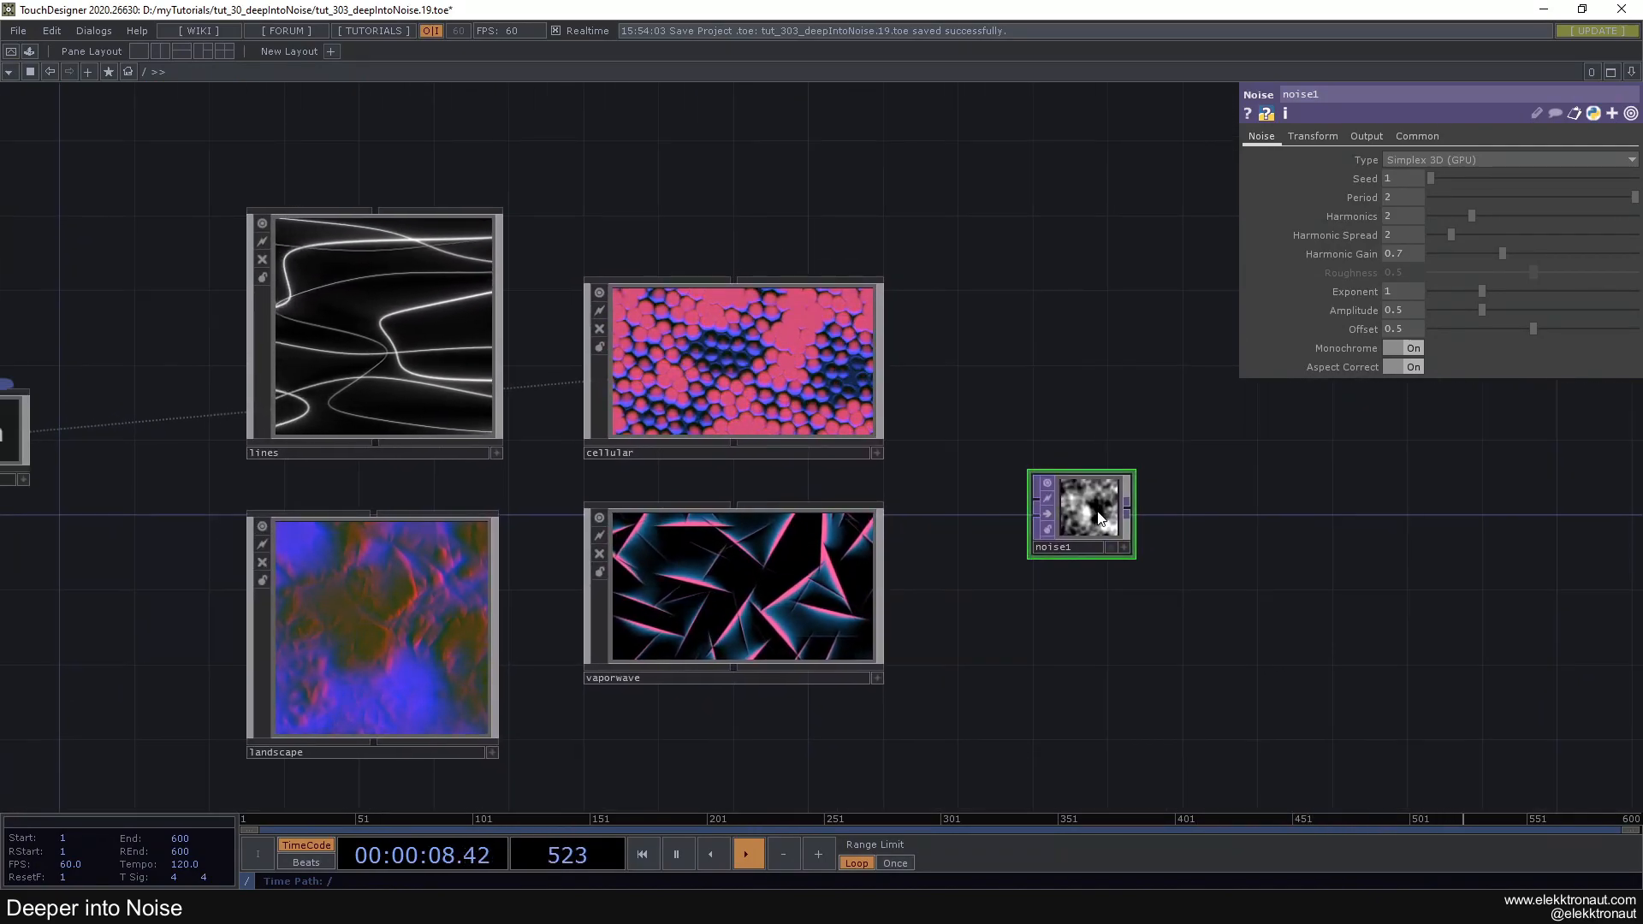
key(Delete)
drag(984, 491, 1045, 488)
click(871, 354)
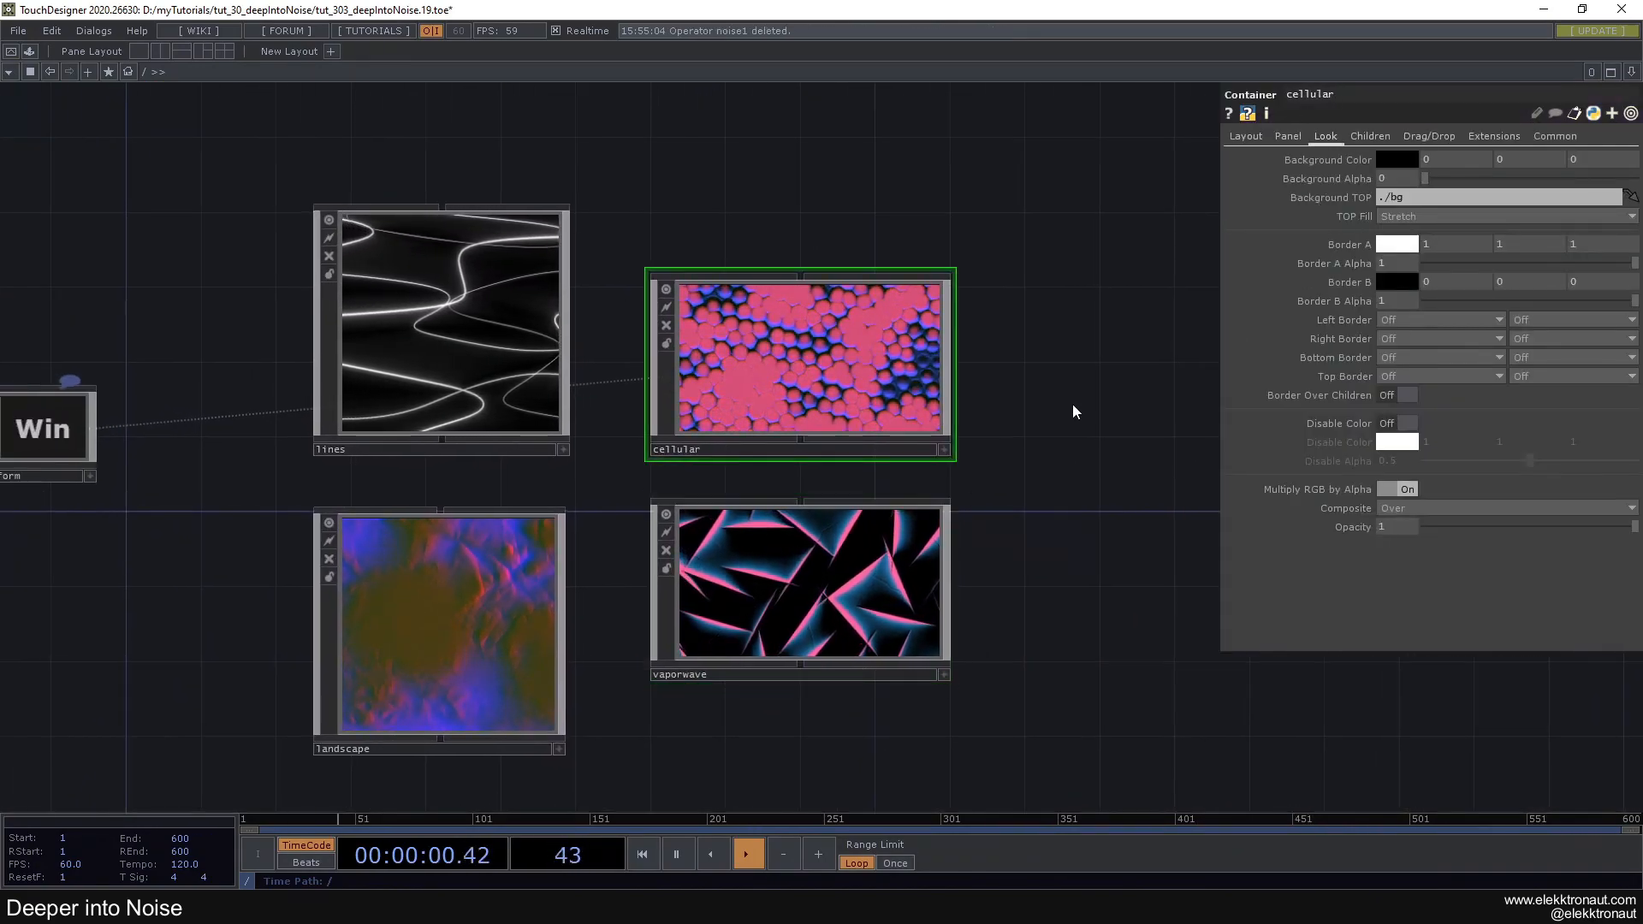
Preview the noise component among the Palette's Derivative generators, and close the Palette
drag(685, 194, 697, 188)
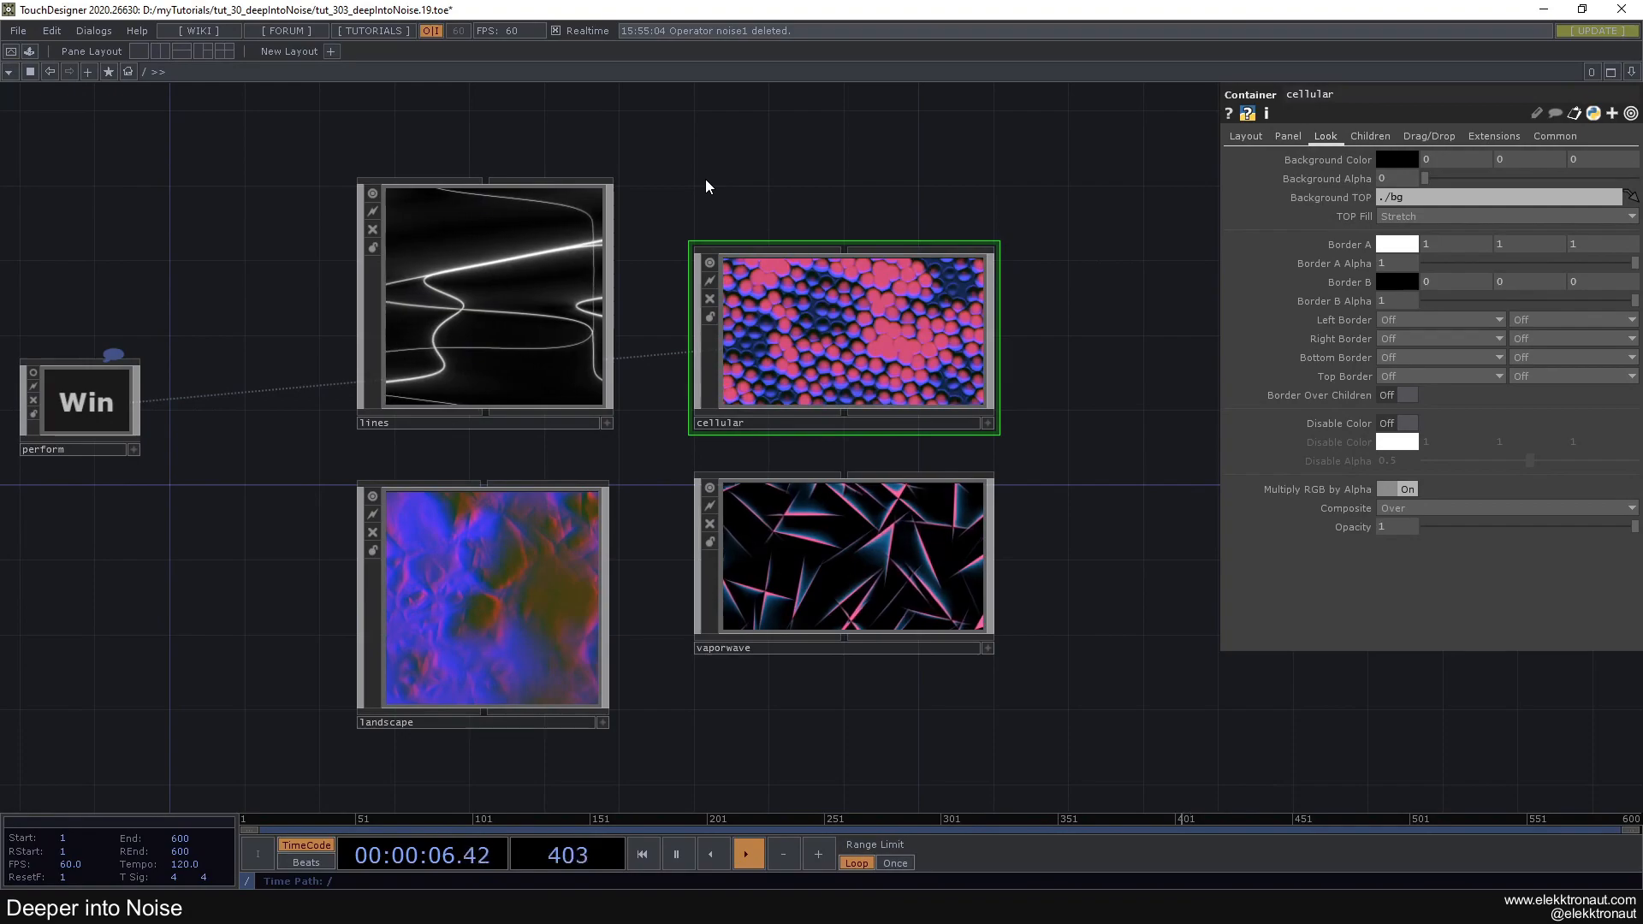
drag(760, 162, 708, 173)
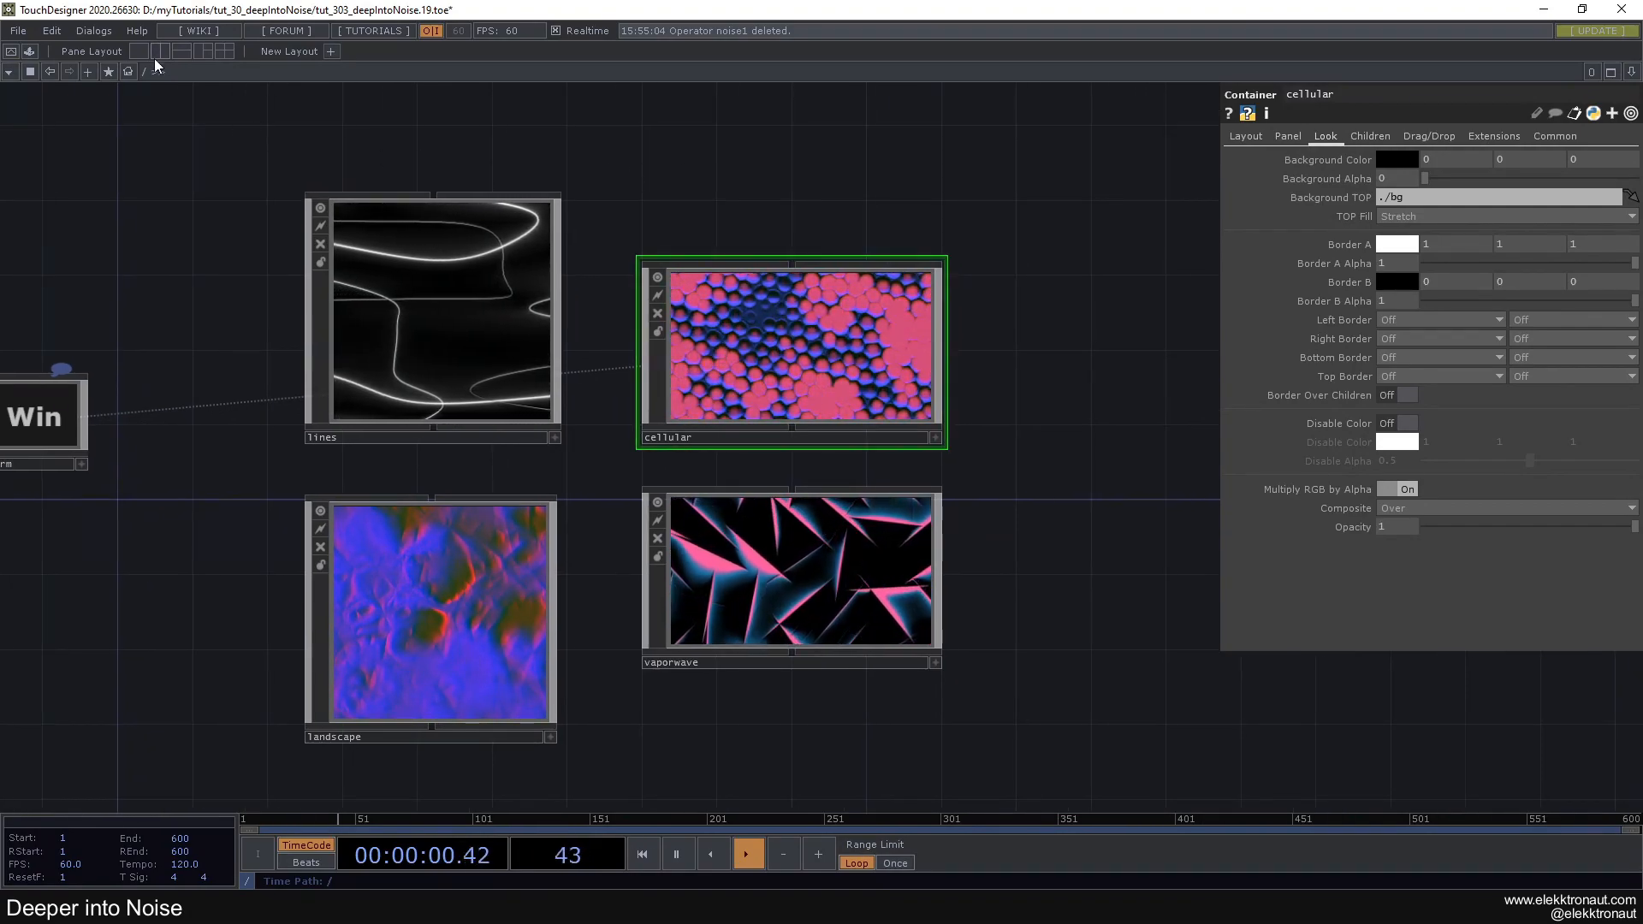
click(29, 51)
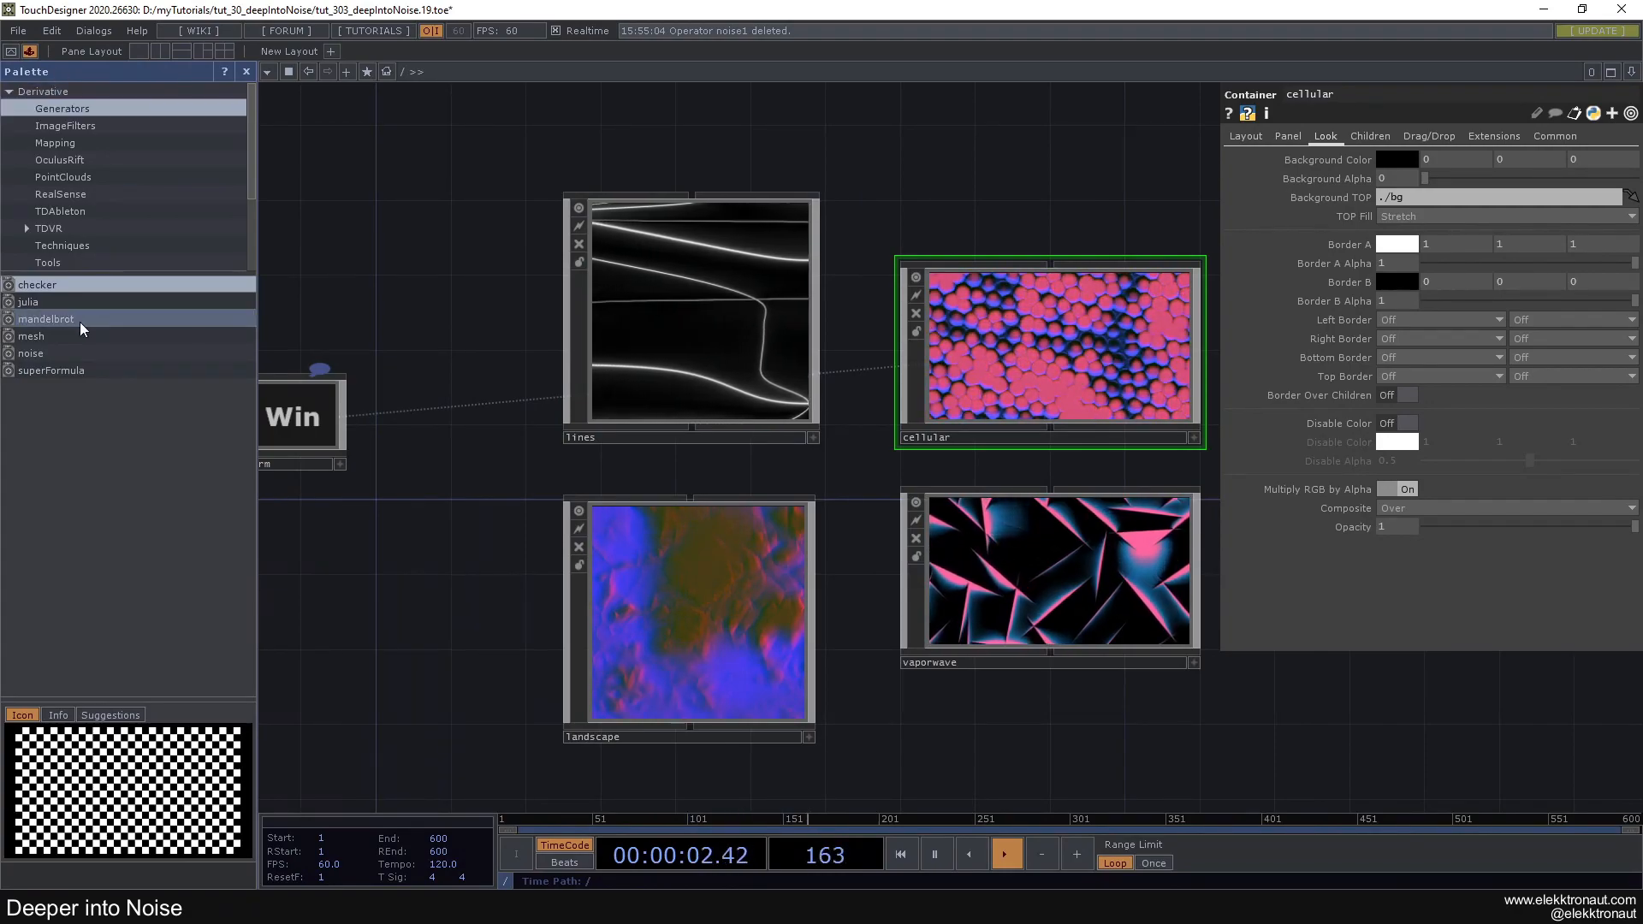
click(48, 352)
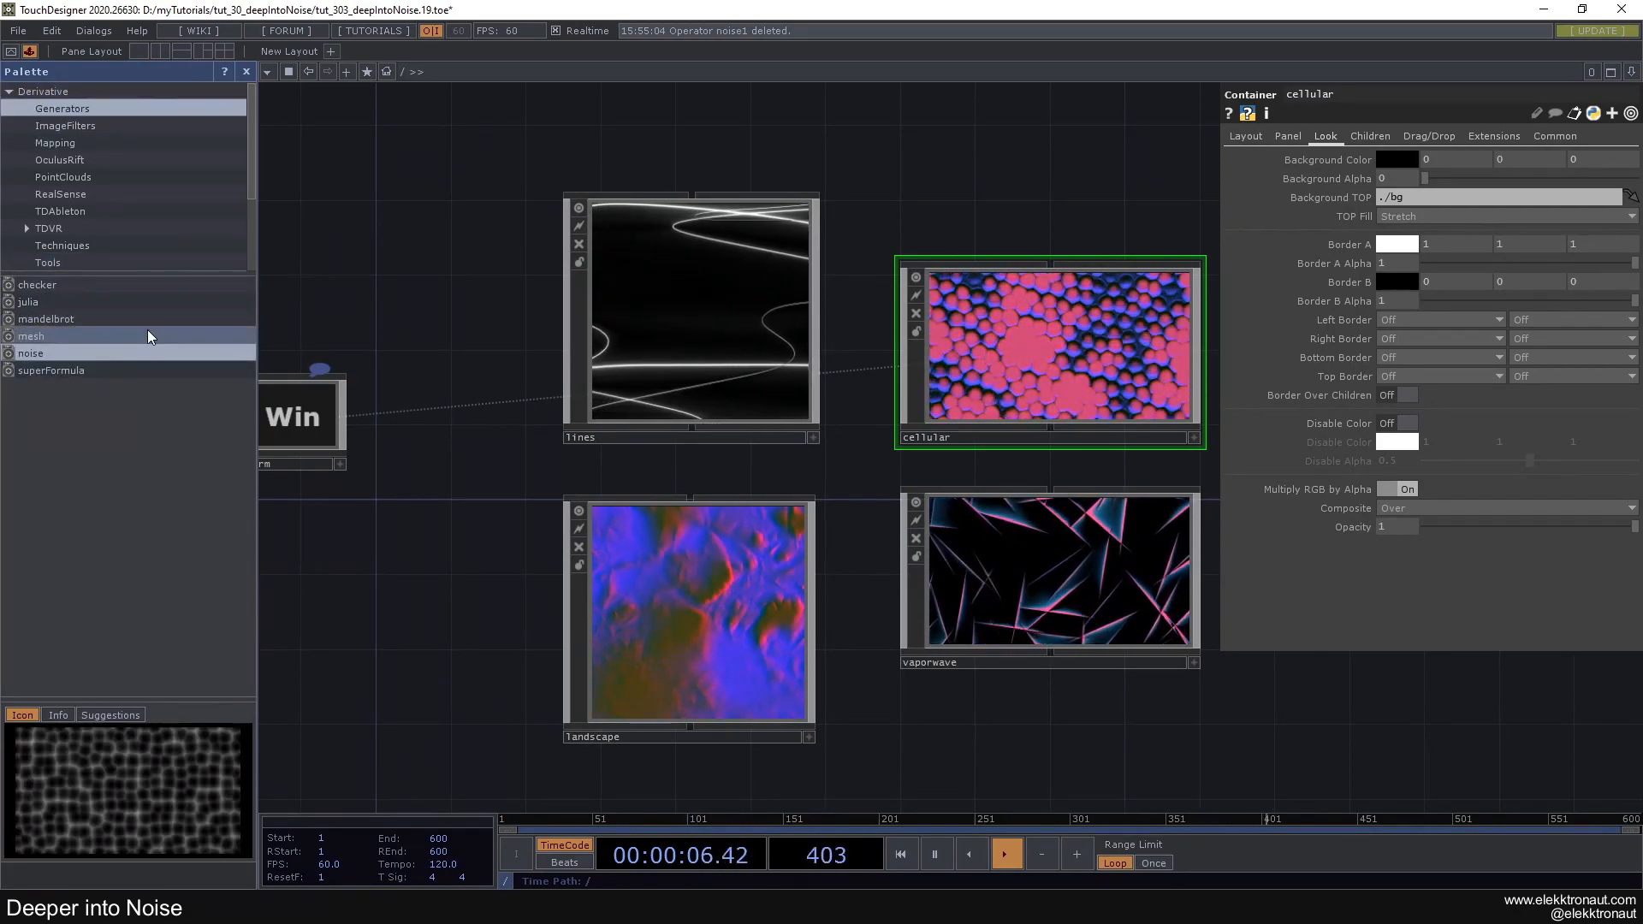
click(247, 71)
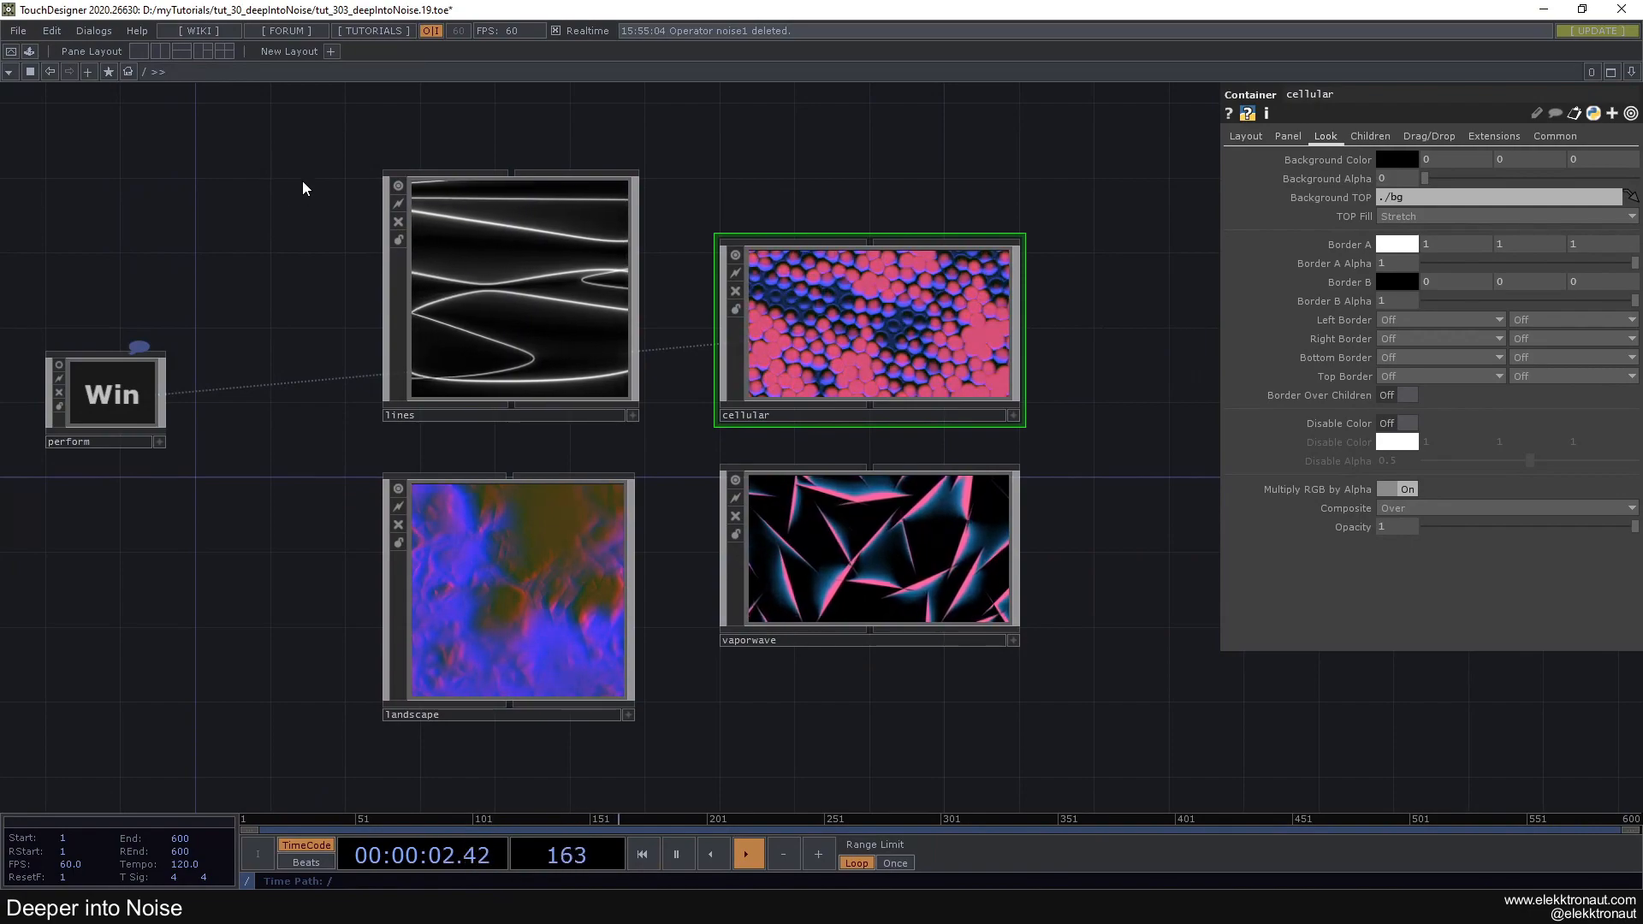
Examine the lines, landscape, cellular and vaporwave example containers in the root network
drag(301, 188, 352, 190)
right_drag(332, 171, 1044, 556)
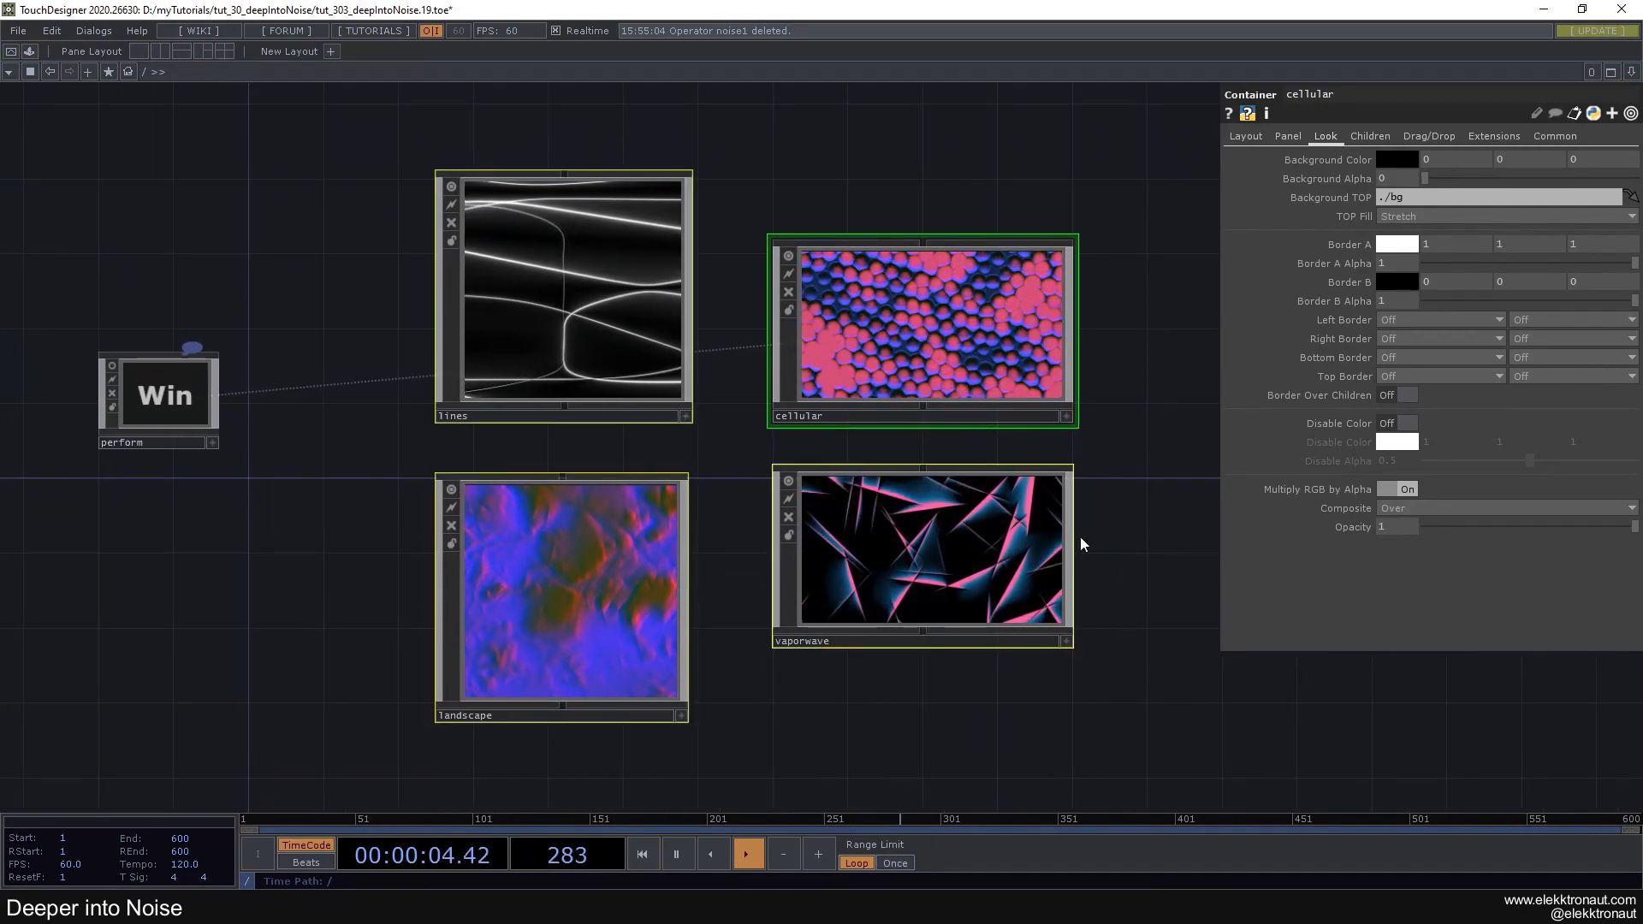
drag(1122, 476, 1089, 505)
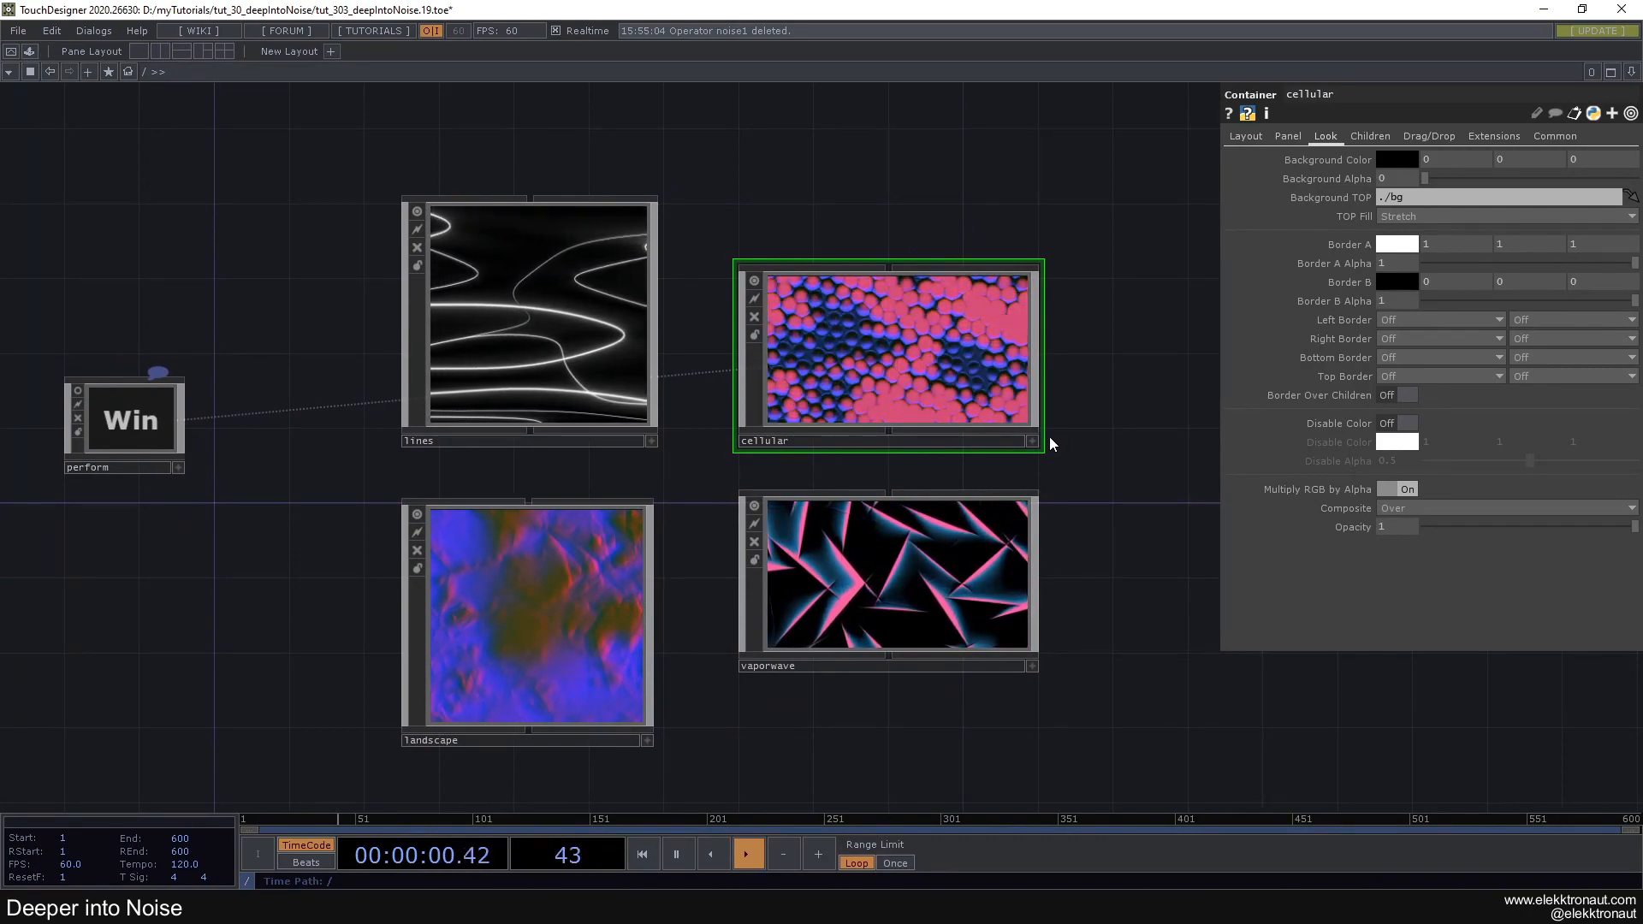
click(551, 262)
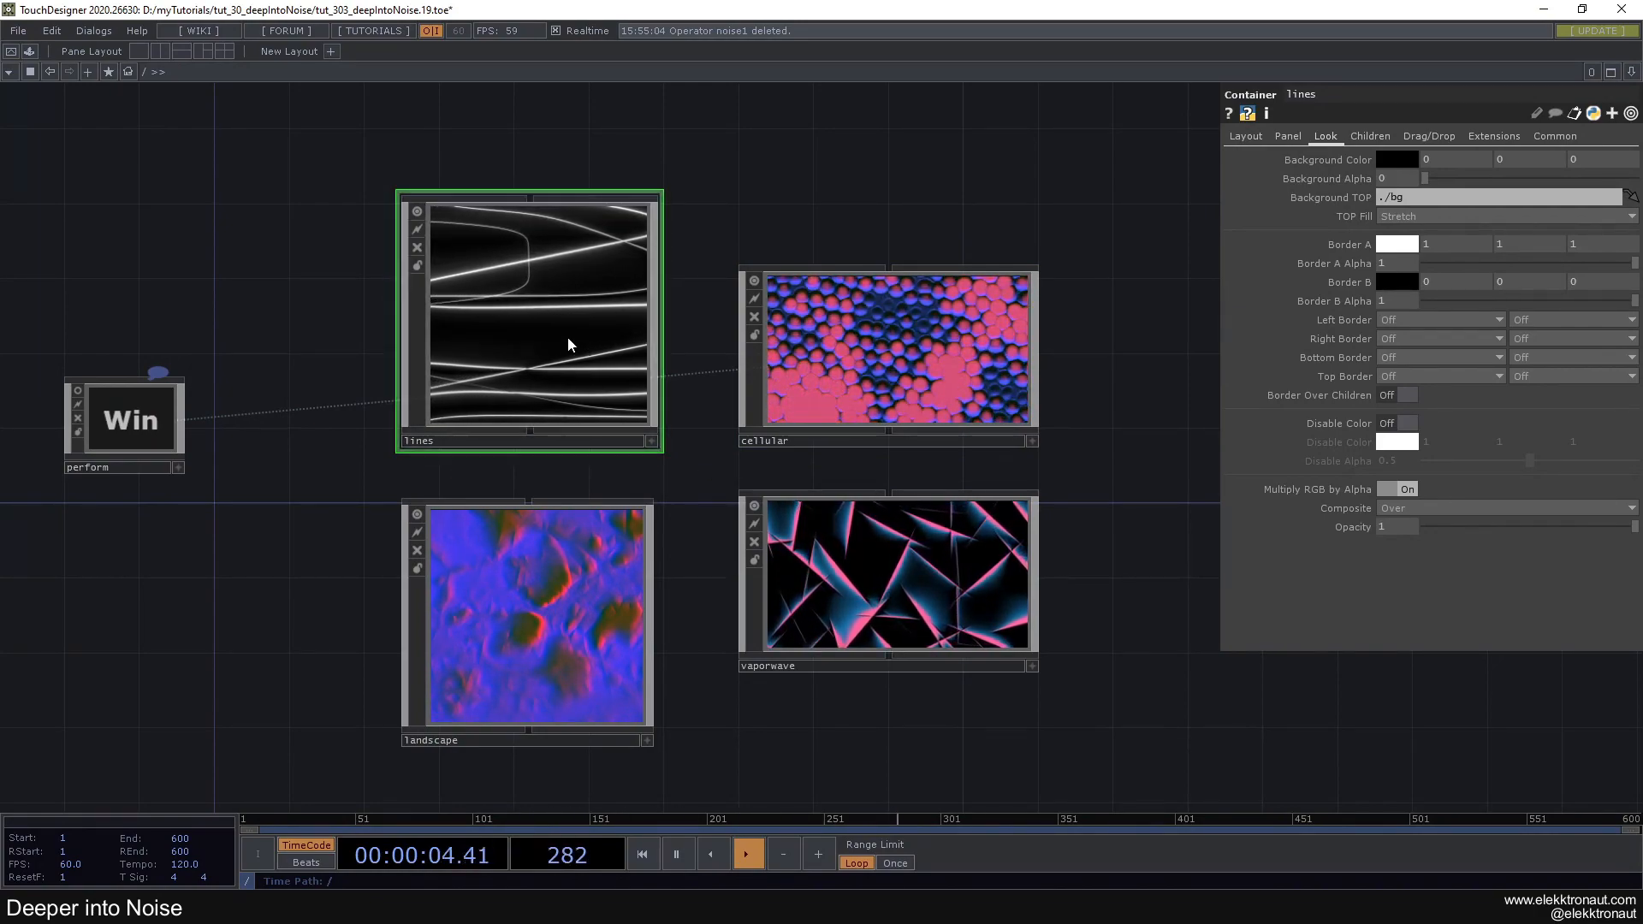
click(565, 638)
click(946, 335)
scroll(924, 347, up, 4)
scroll(830, 370, down, 1)
scroll(830, 370, down, 3)
scroll(1026, 429, up, 1)
click(739, 525)
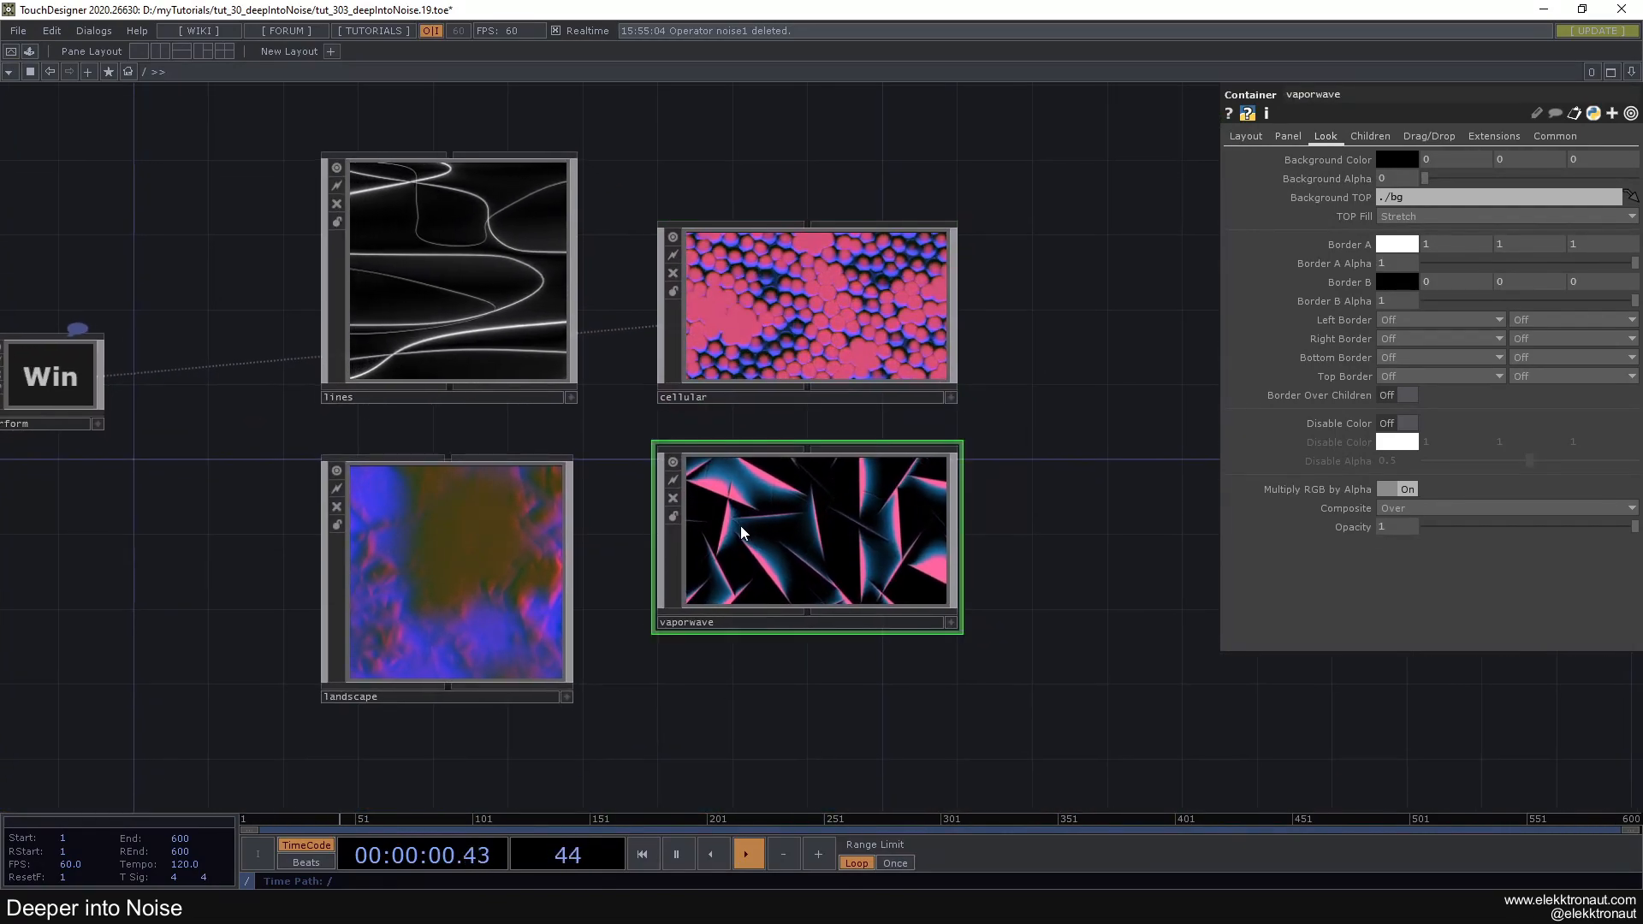
scroll(817, 532, up, 2)
scroll(821, 532, down, 2)
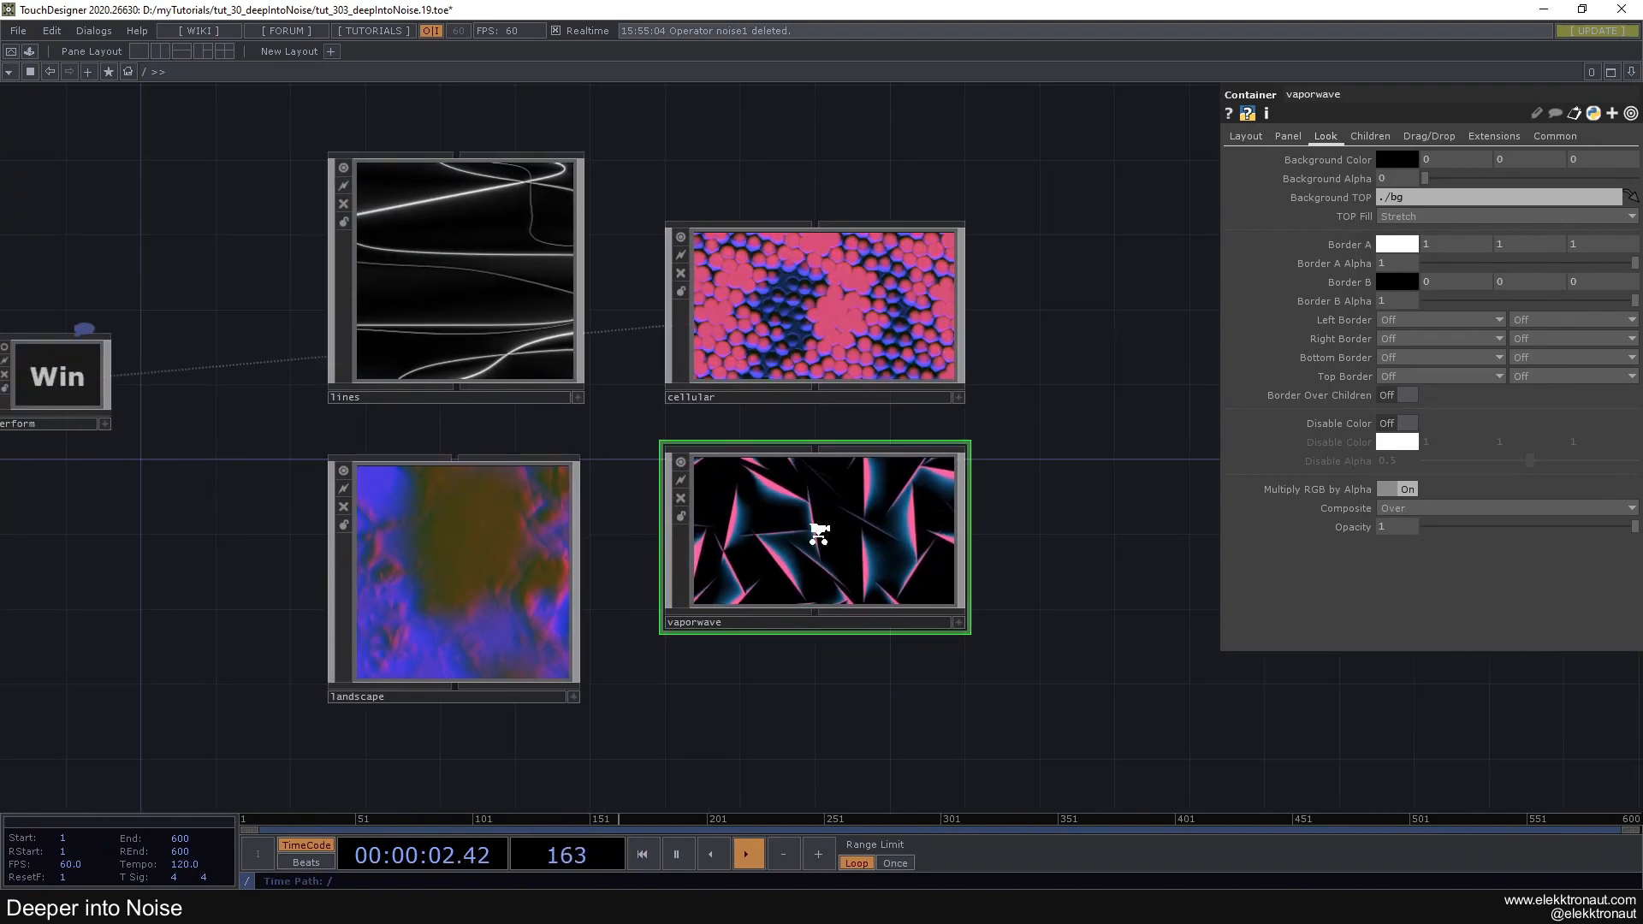
scroll(818, 532, up, 4)
scroll(818, 532, down, 1)
scroll(818, 532, up, 4)
scroll(818, 532, down, 6)
scroll(721, 496, up, 1)
Go inside the lines container and delete its noise1, edge1, rgbkey1 and bg operators
click(633, 439)
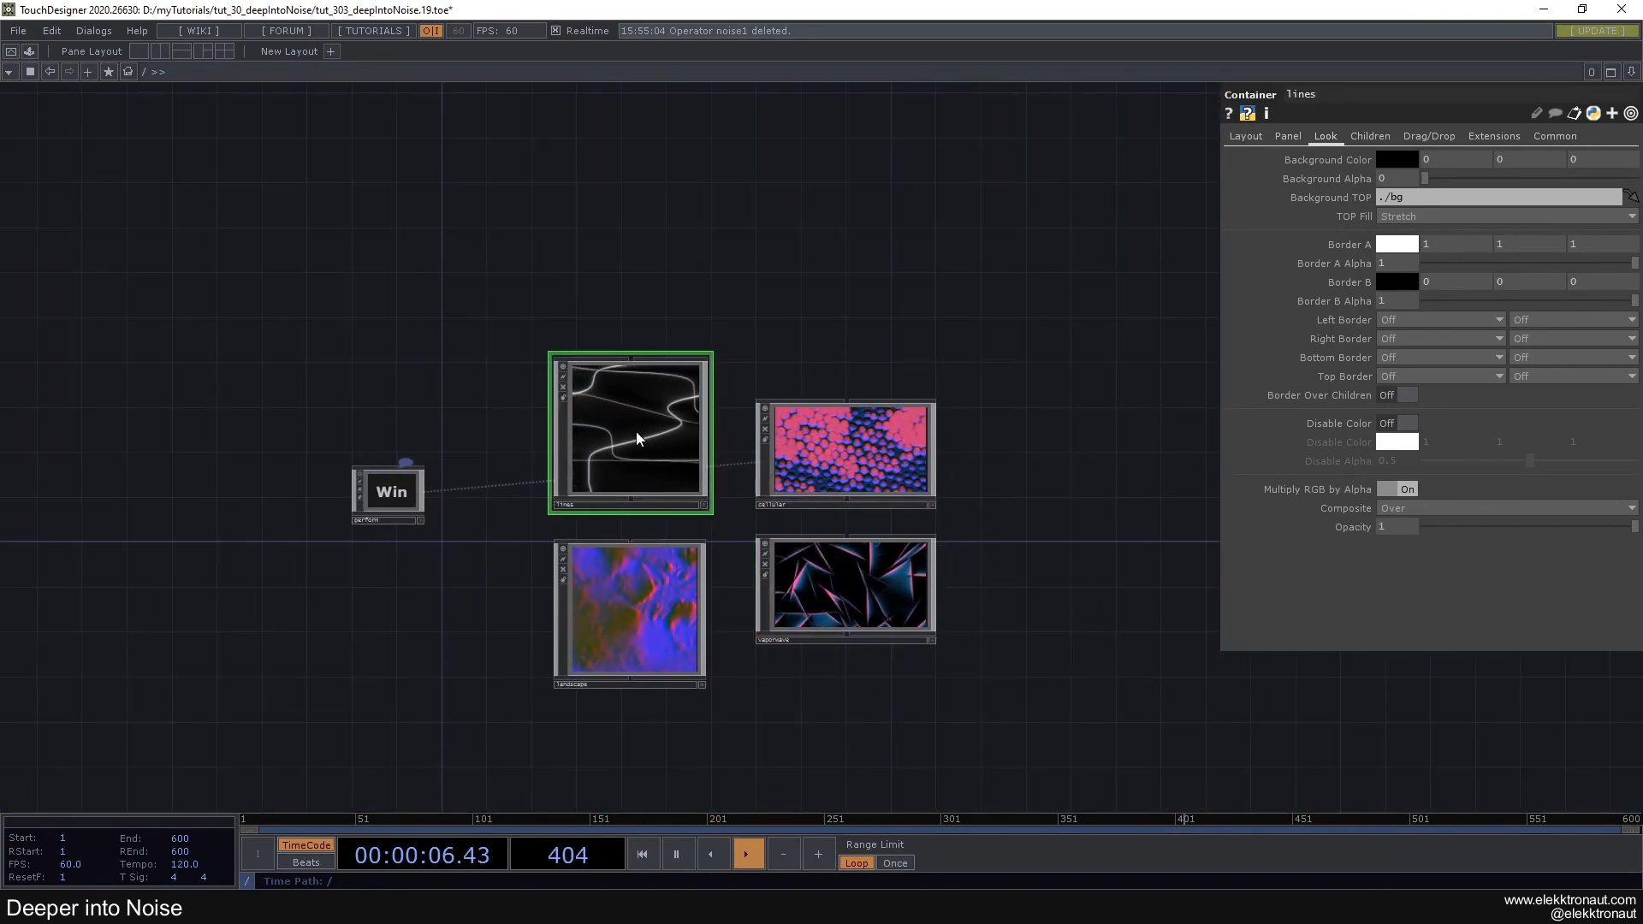
key(i)
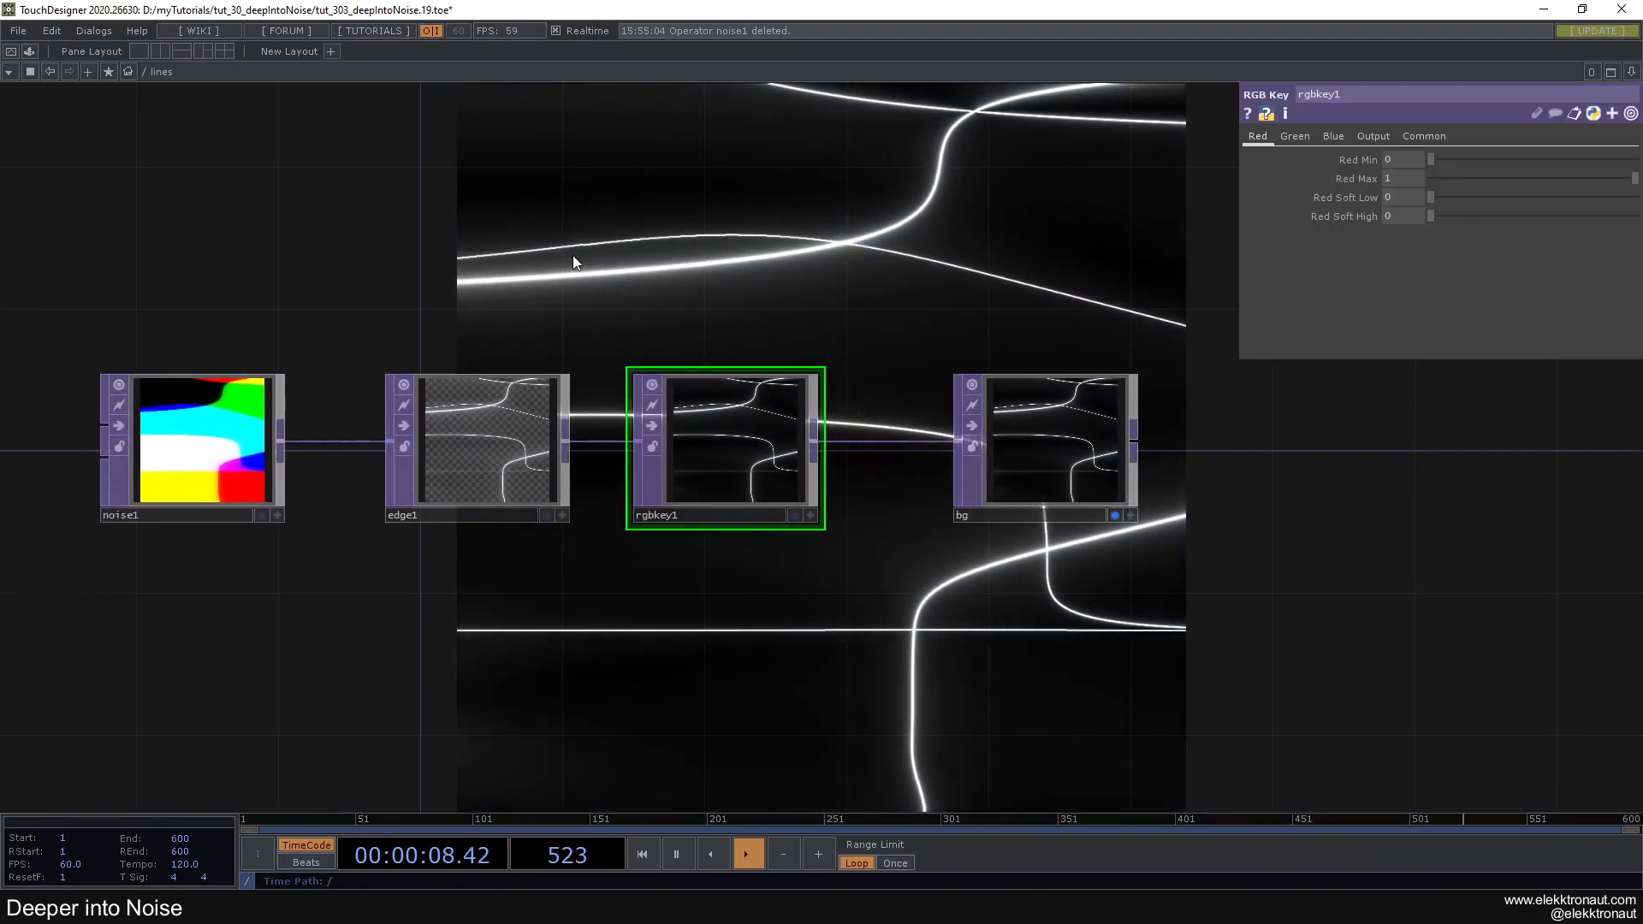
scroll(575, 261, down, 3)
drag(535, 220, 771, 347)
right_drag(500, 349, 1240, 675)
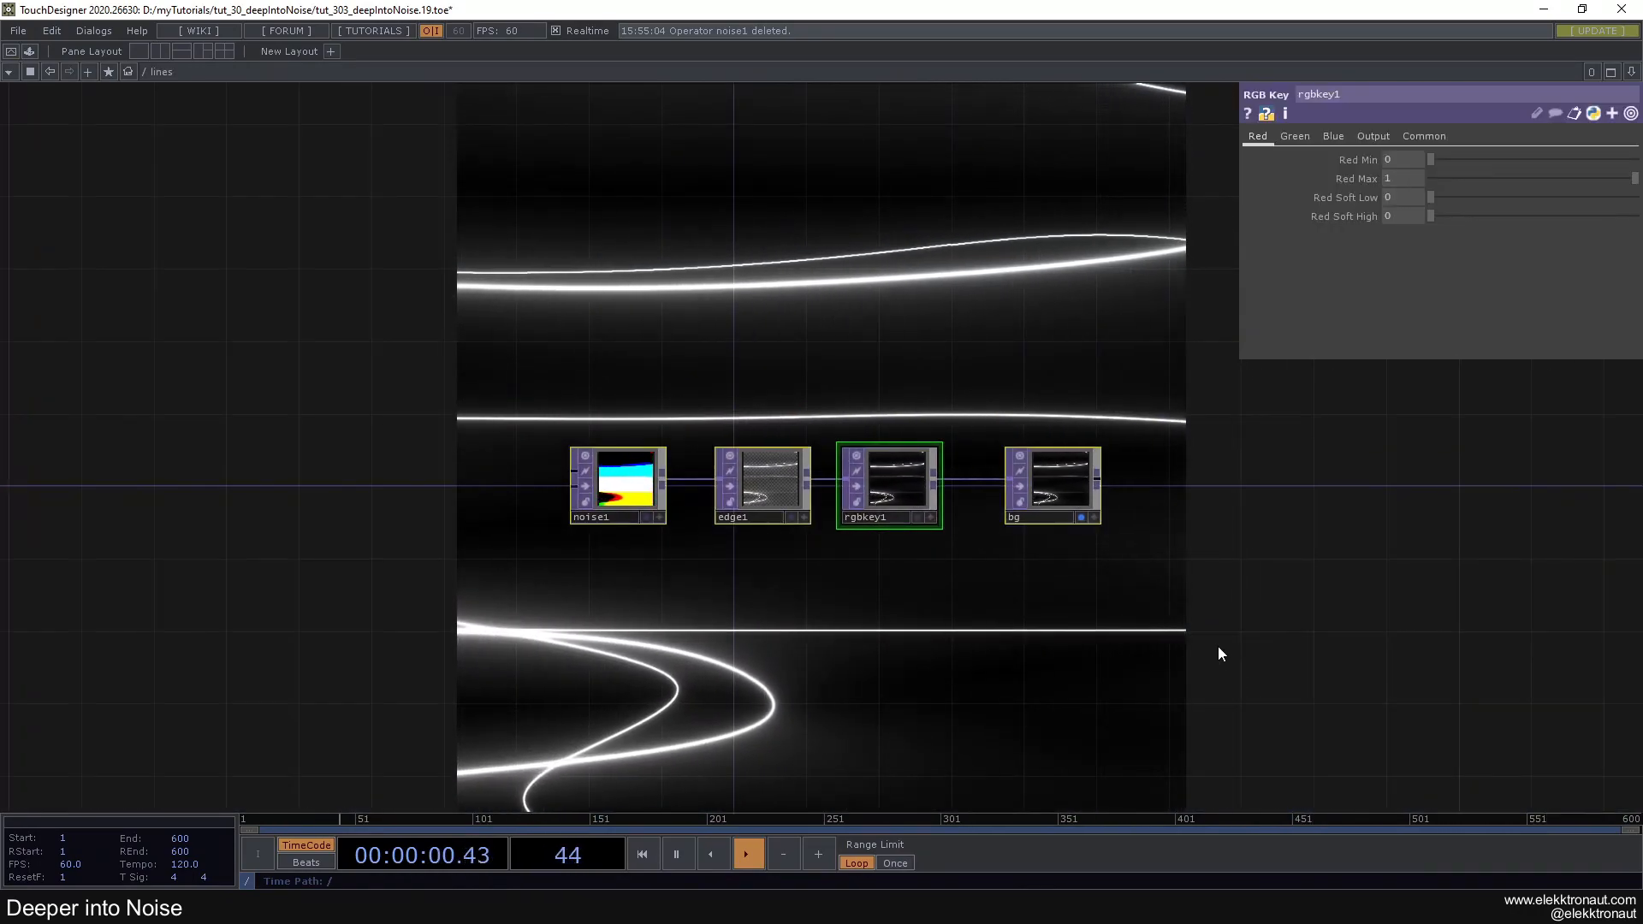
key(Delete)
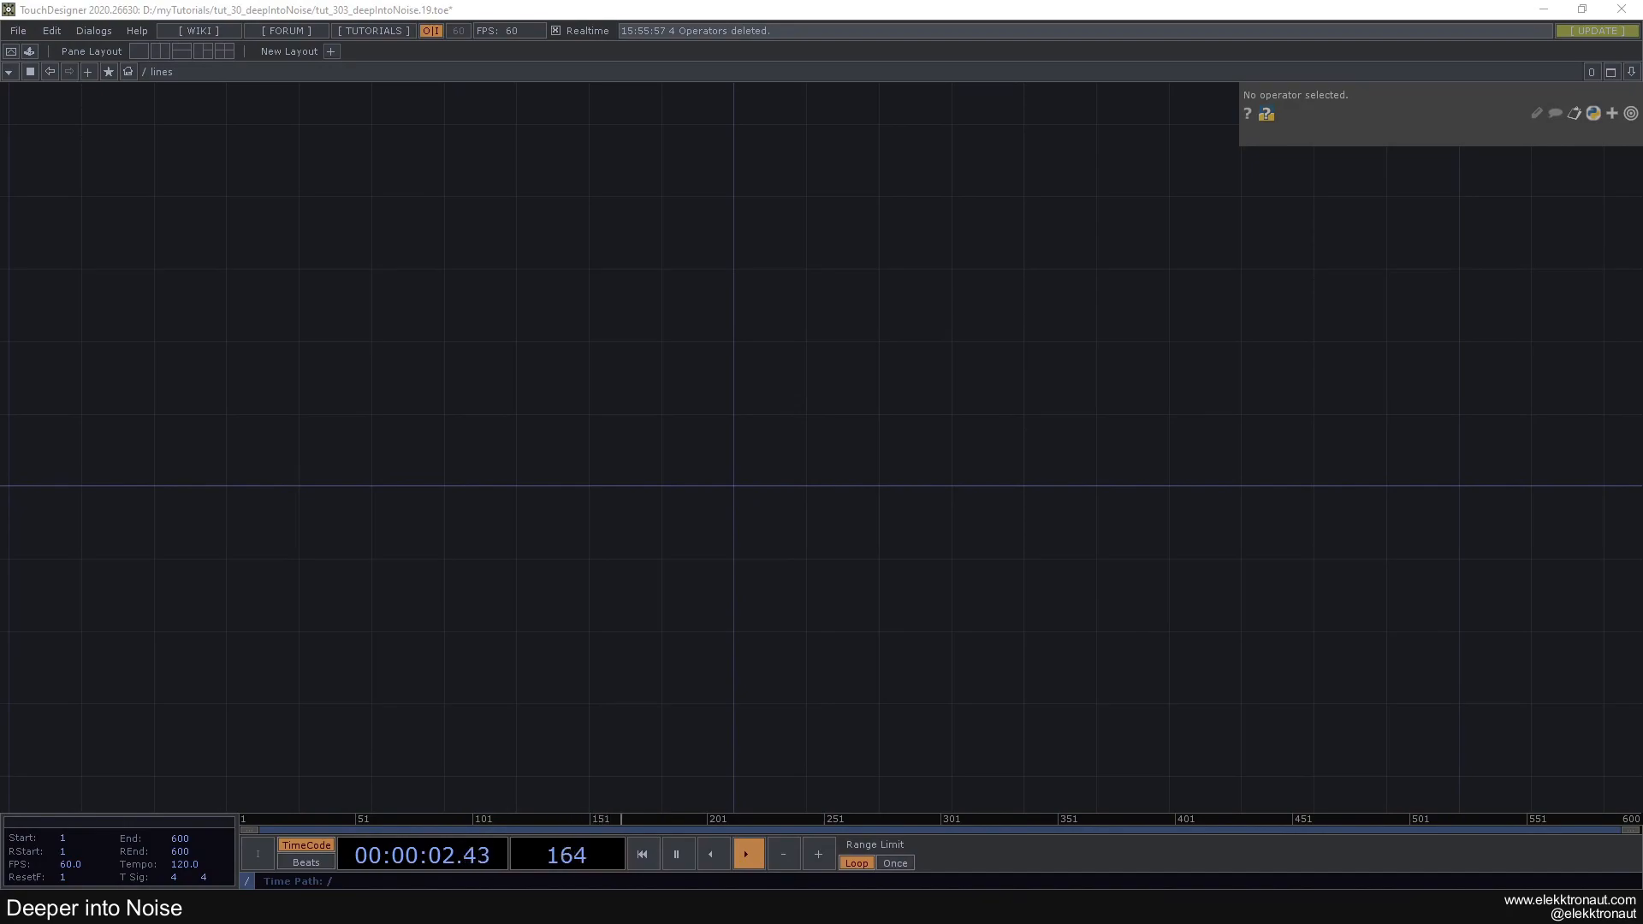
scroll(701, 459, up, 2)
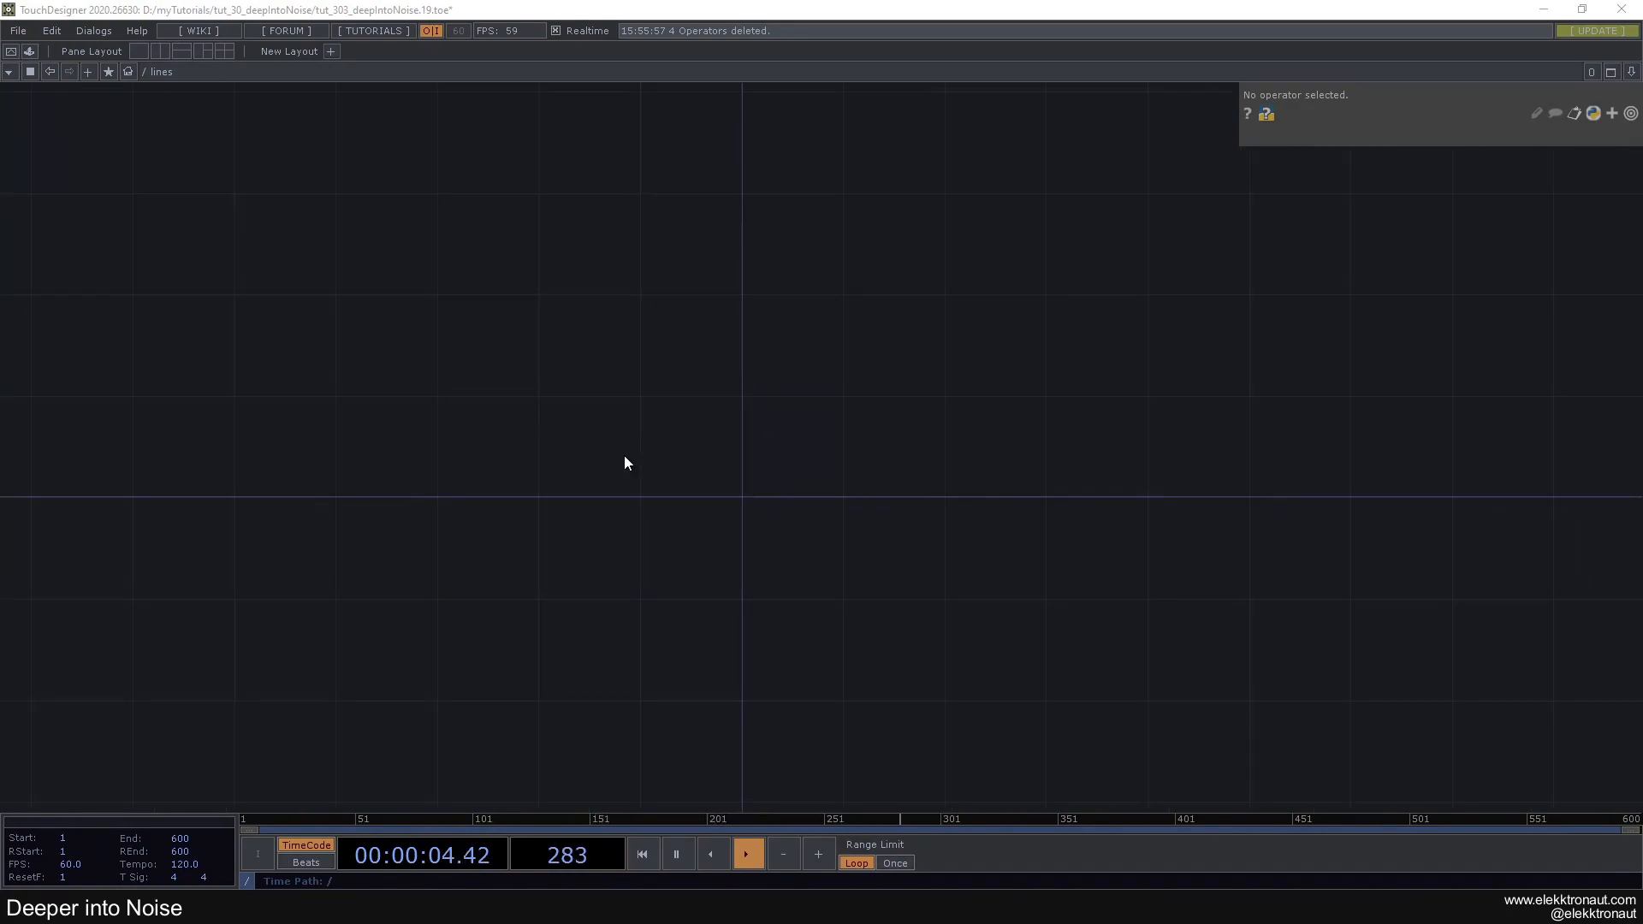
Go up to the root network and inspect the emptied lines container
key(u)
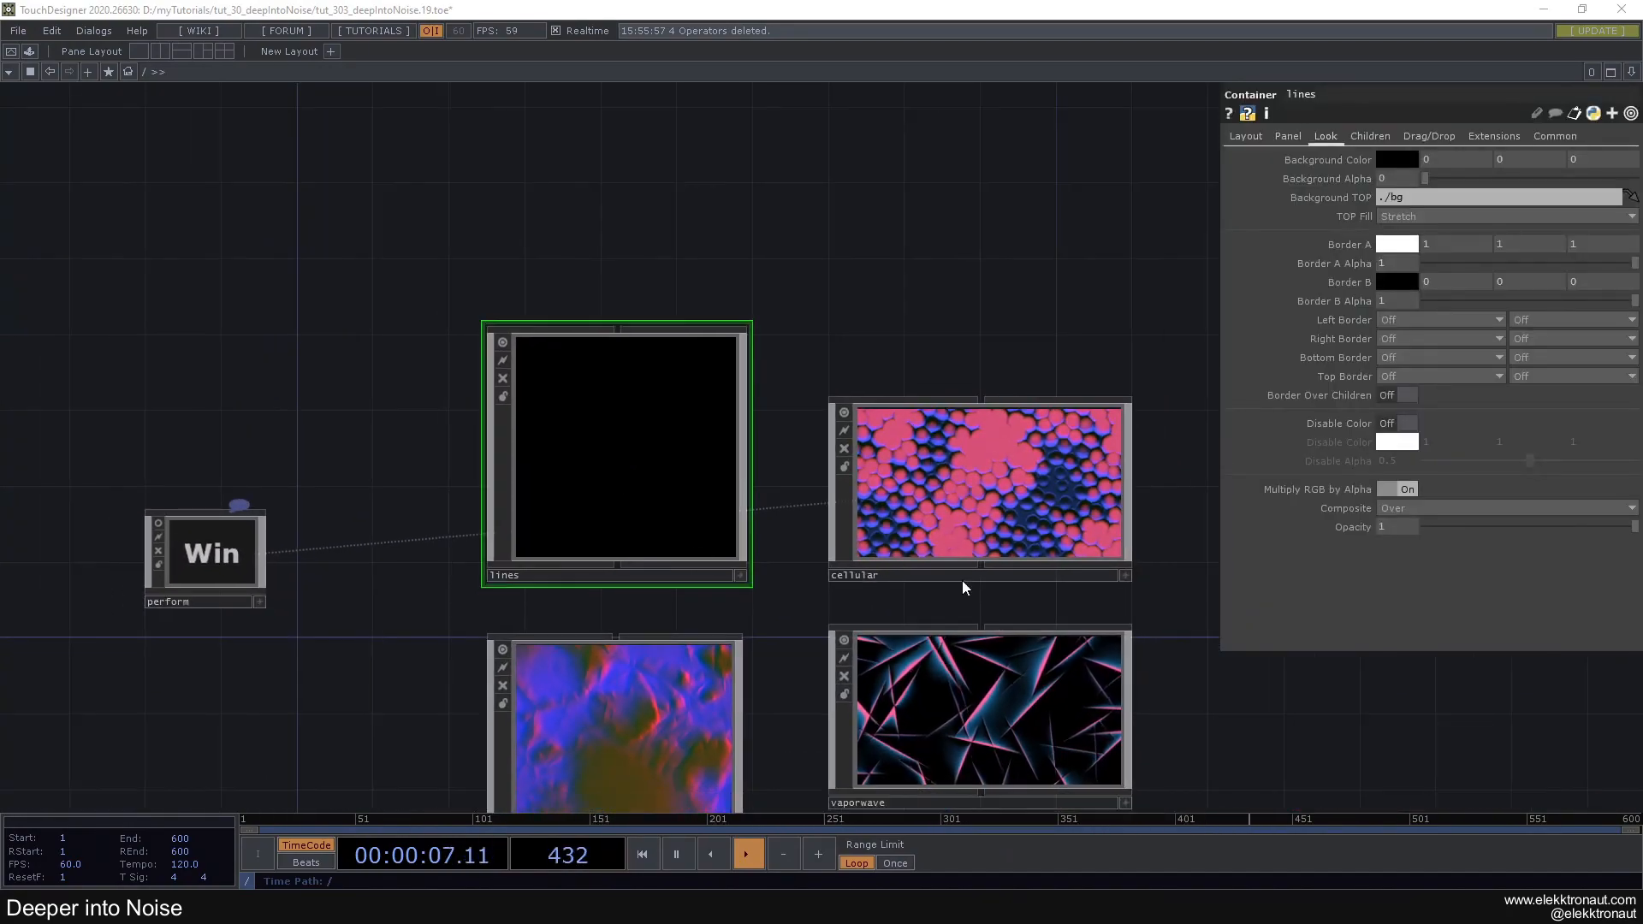
drag(929, 289, 944, 247)
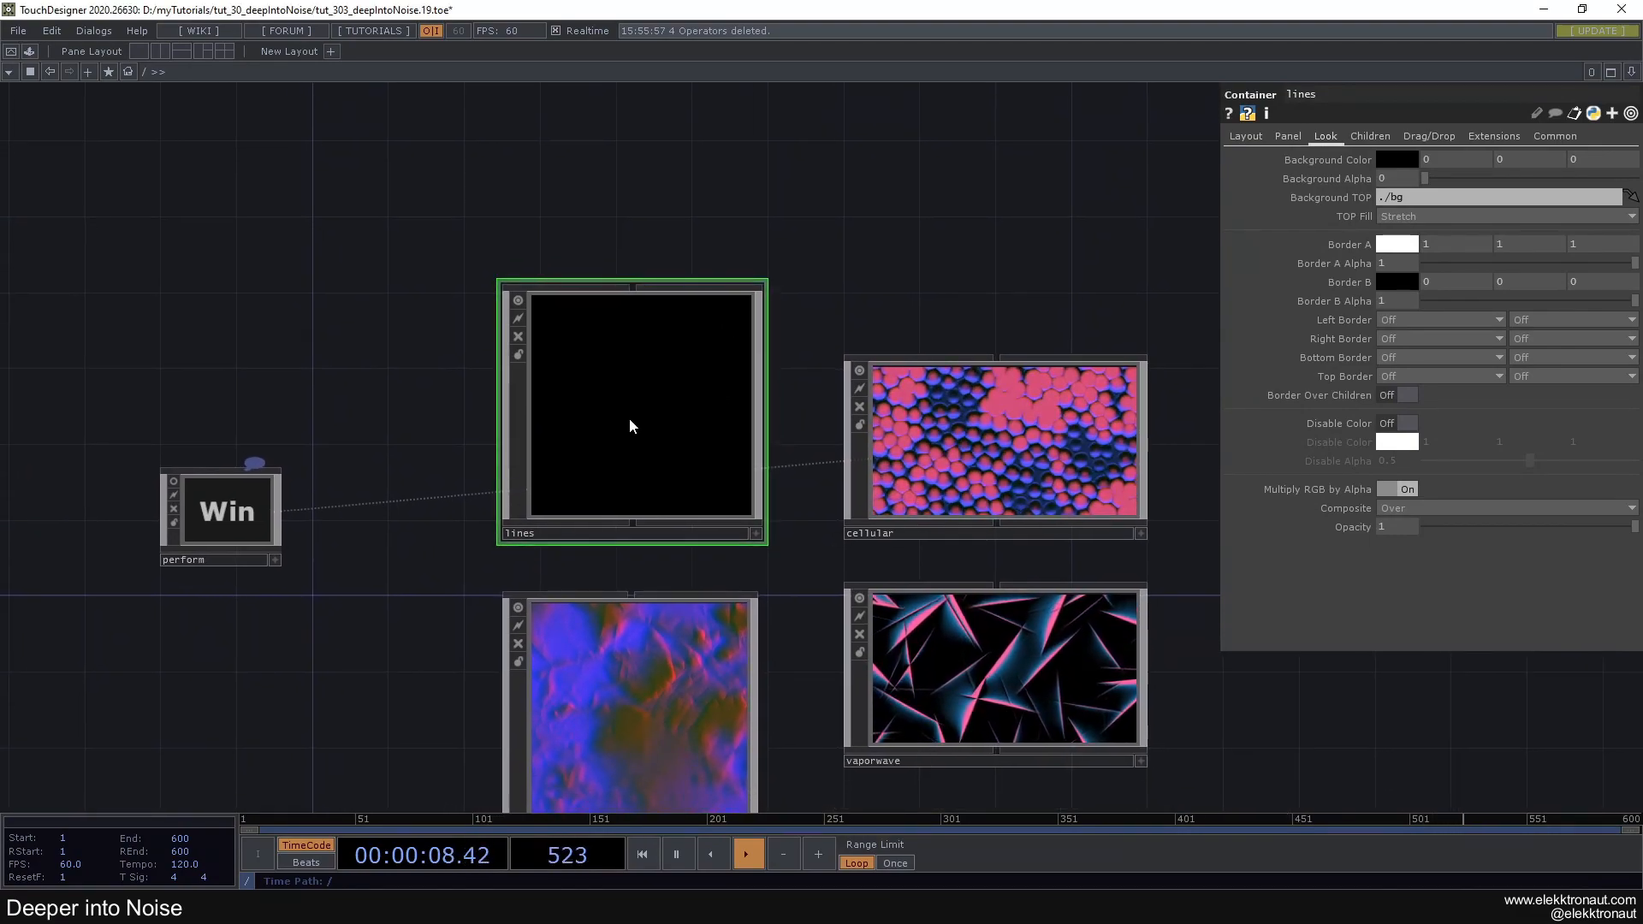
drag(334, 246, 327, 185)
drag(481, 266, 516, 373)
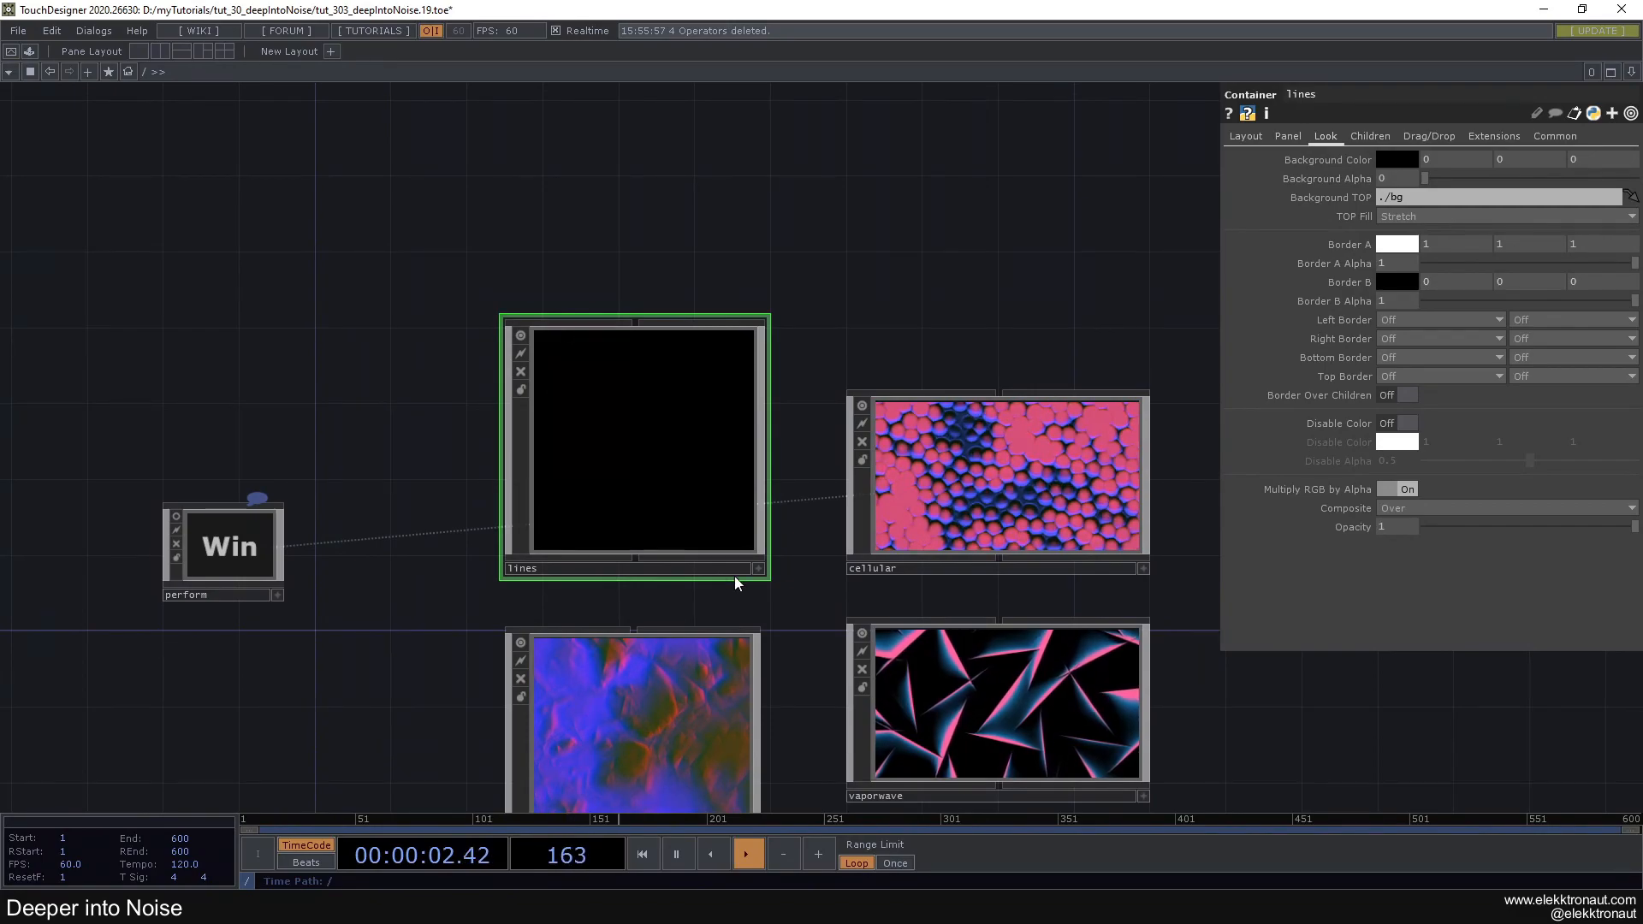
Enter the lines container and place a Noise TOP near the network's origin
key(i)
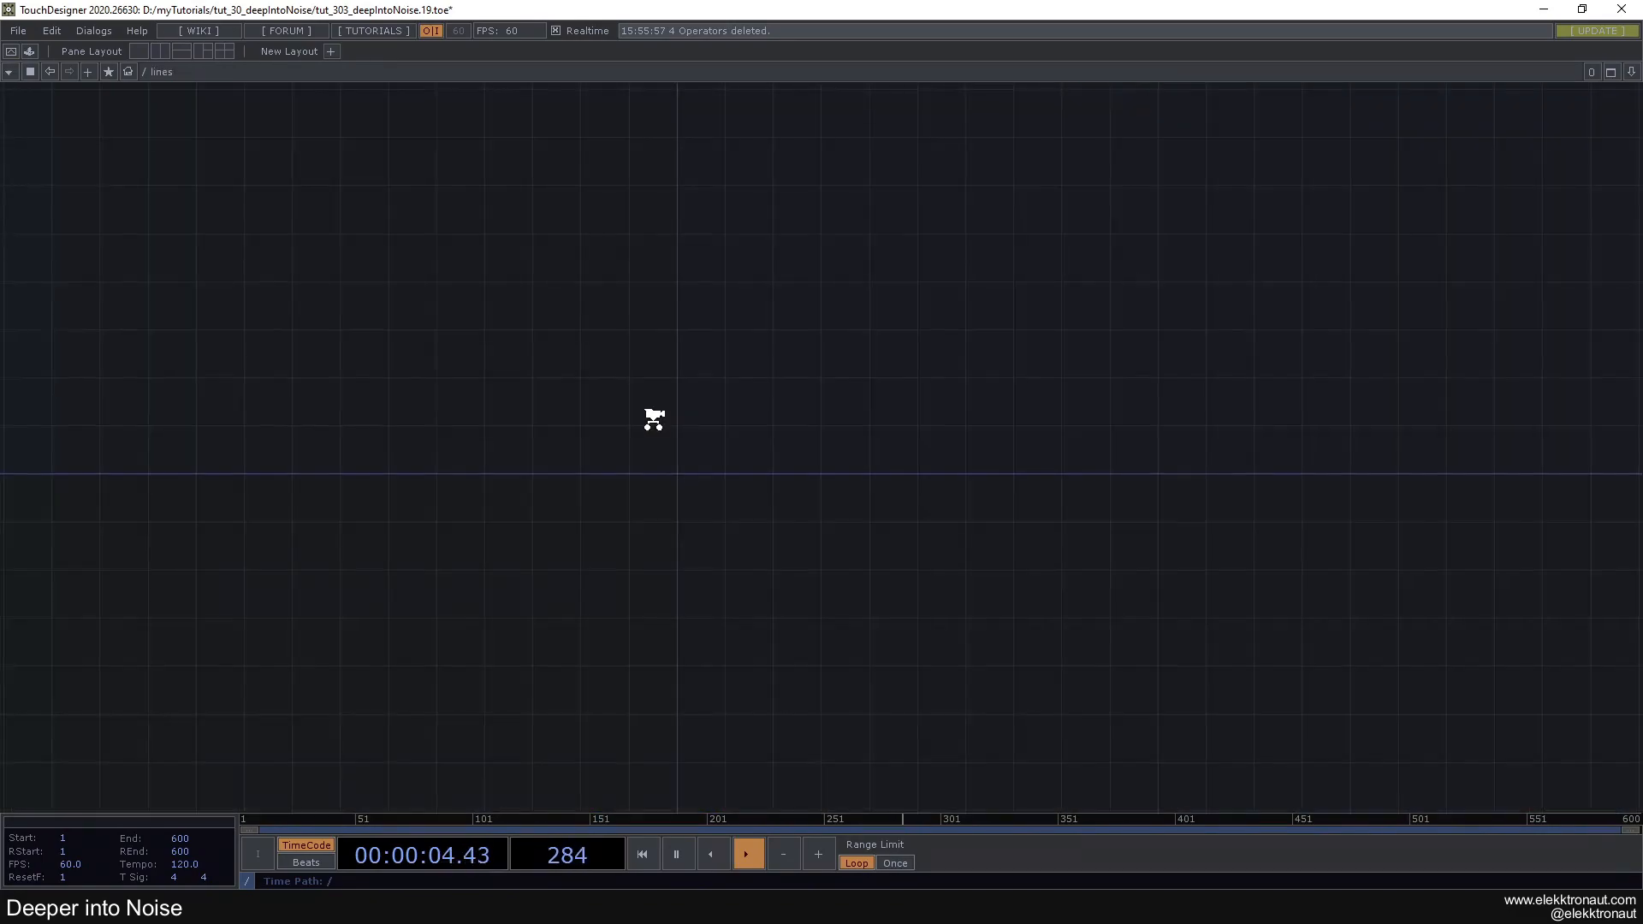
scroll(461, 419, up, 7)
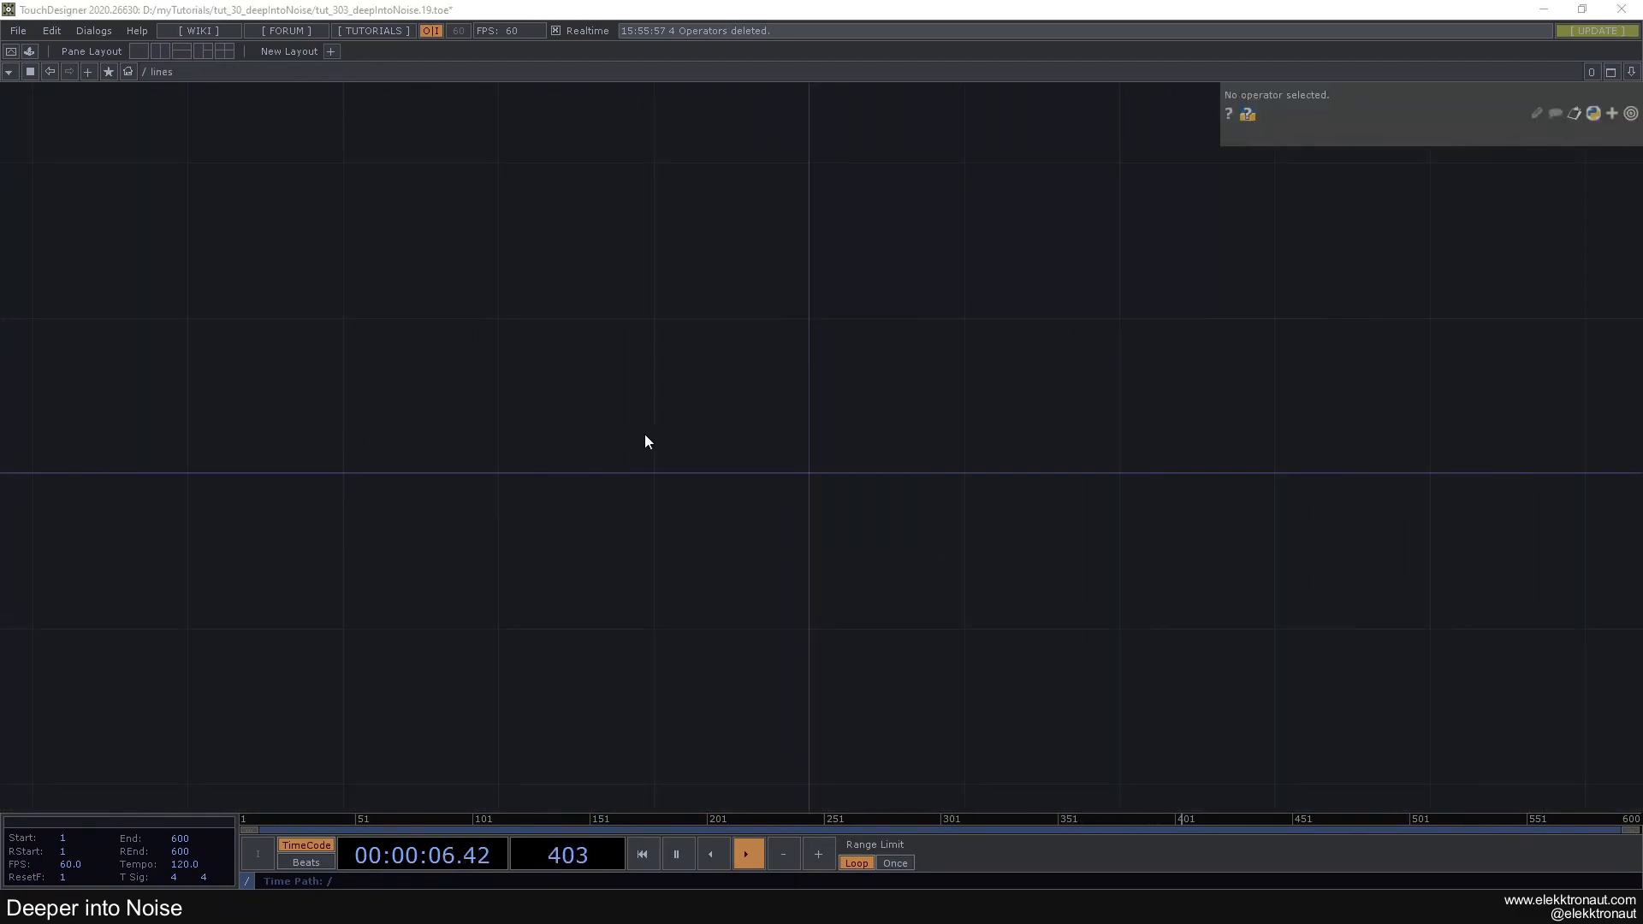
key(Tab)
text(n)
click(567, 309)
click(762, 452)
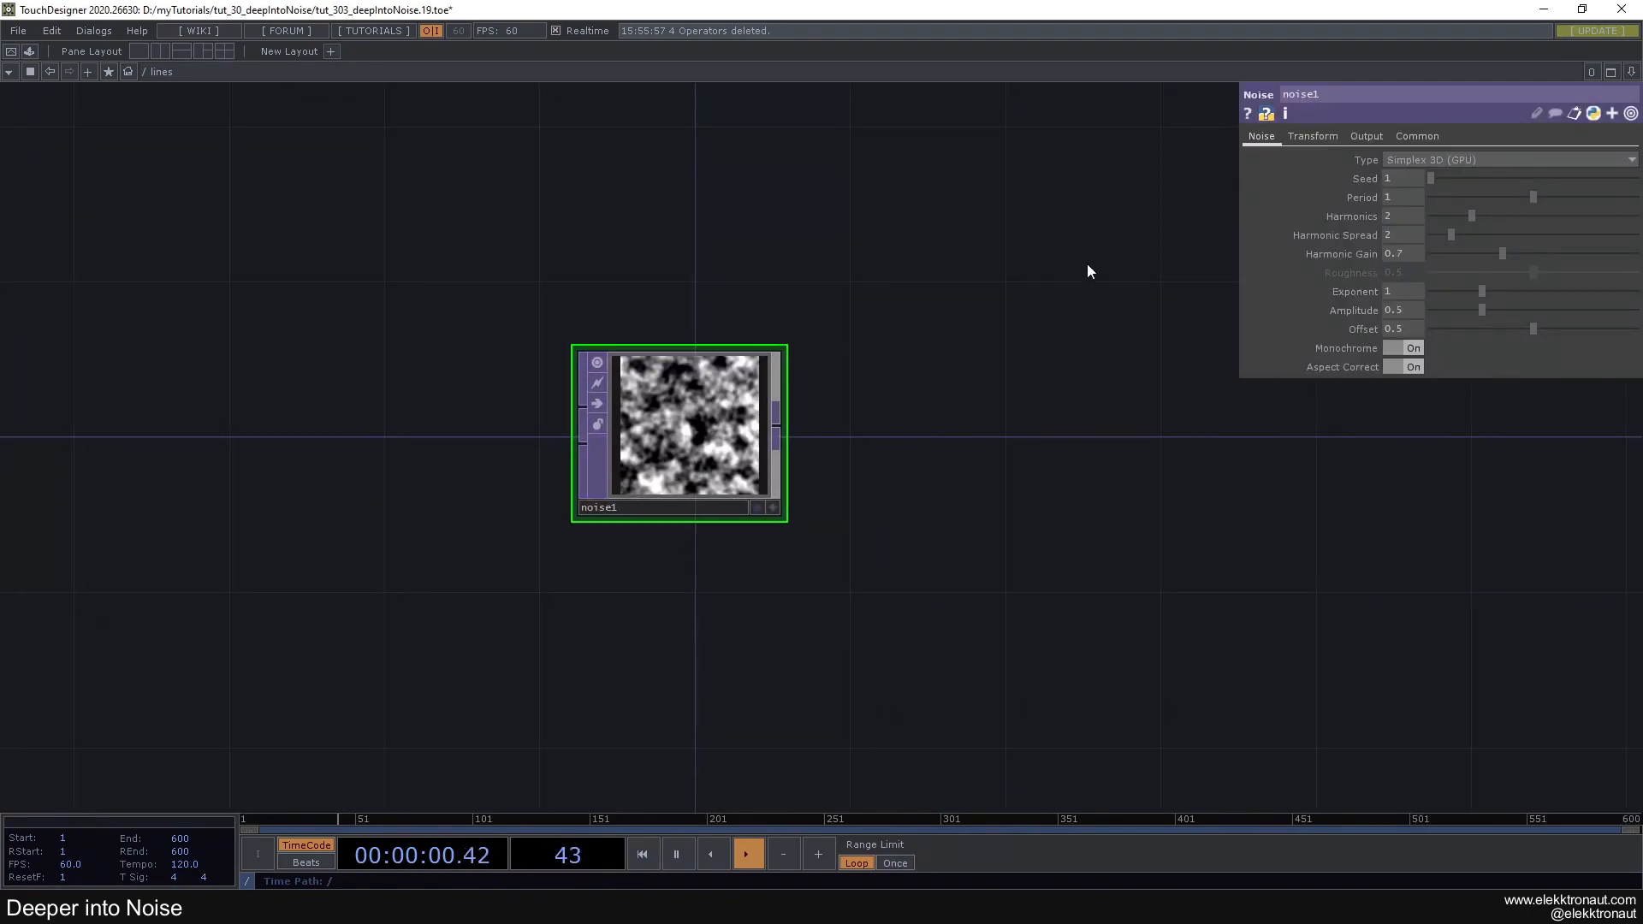
Set the Noise TOP's resolution to 1024 by 1024 and choose a different pixel format
click(1437, 138)
click(1629, 179)
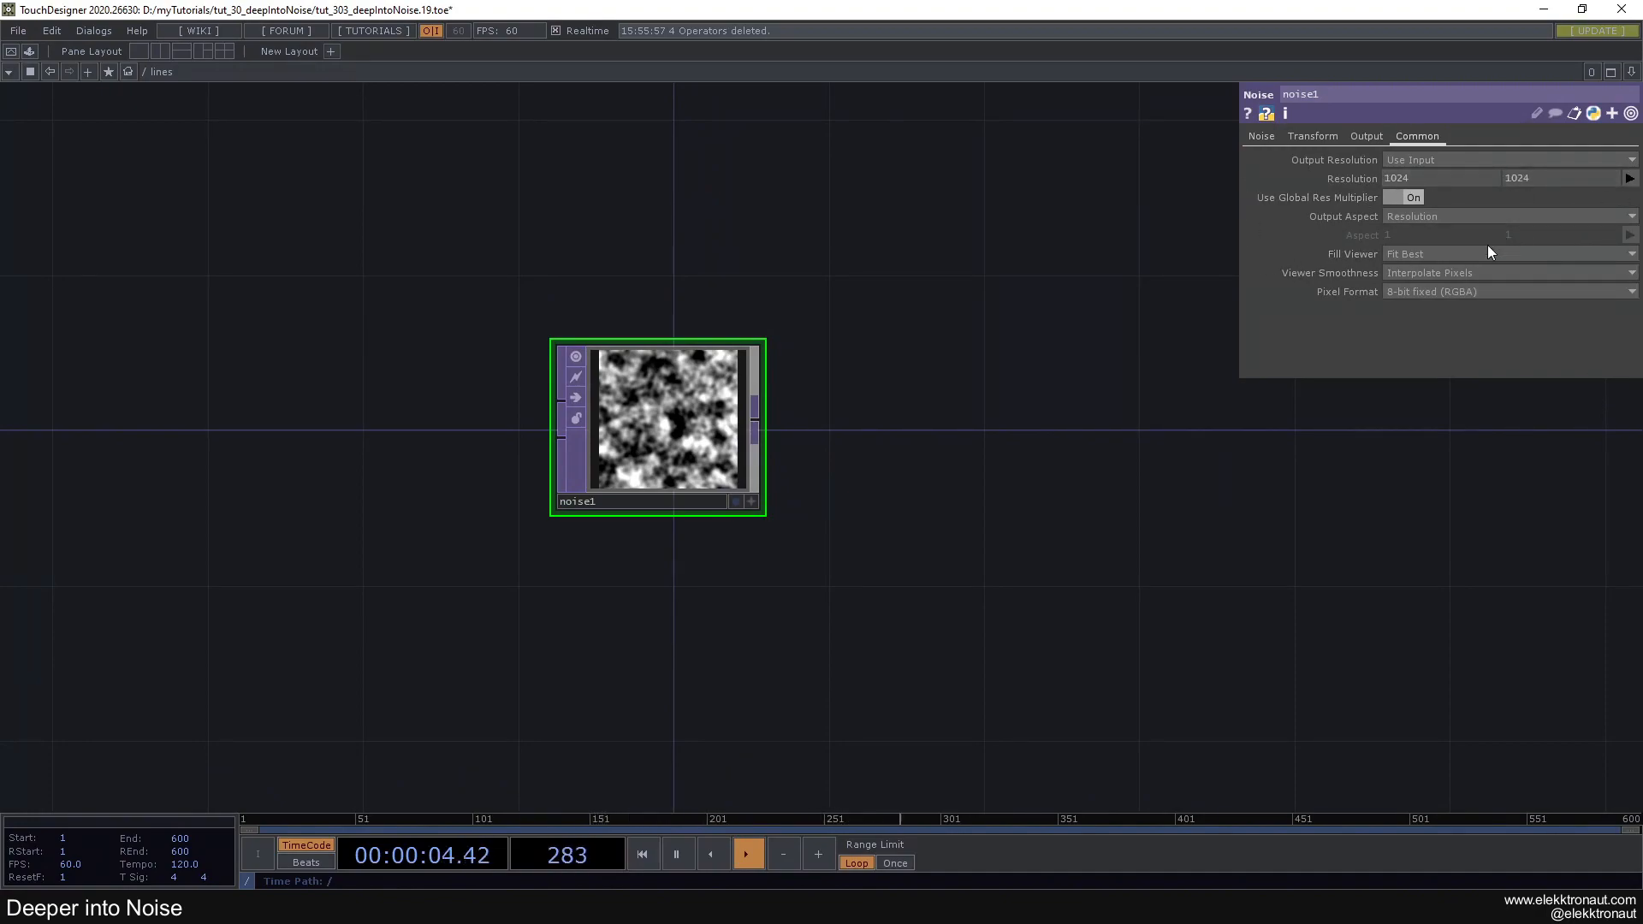
click(1398, 293)
click(1412, 366)
click(1269, 137)
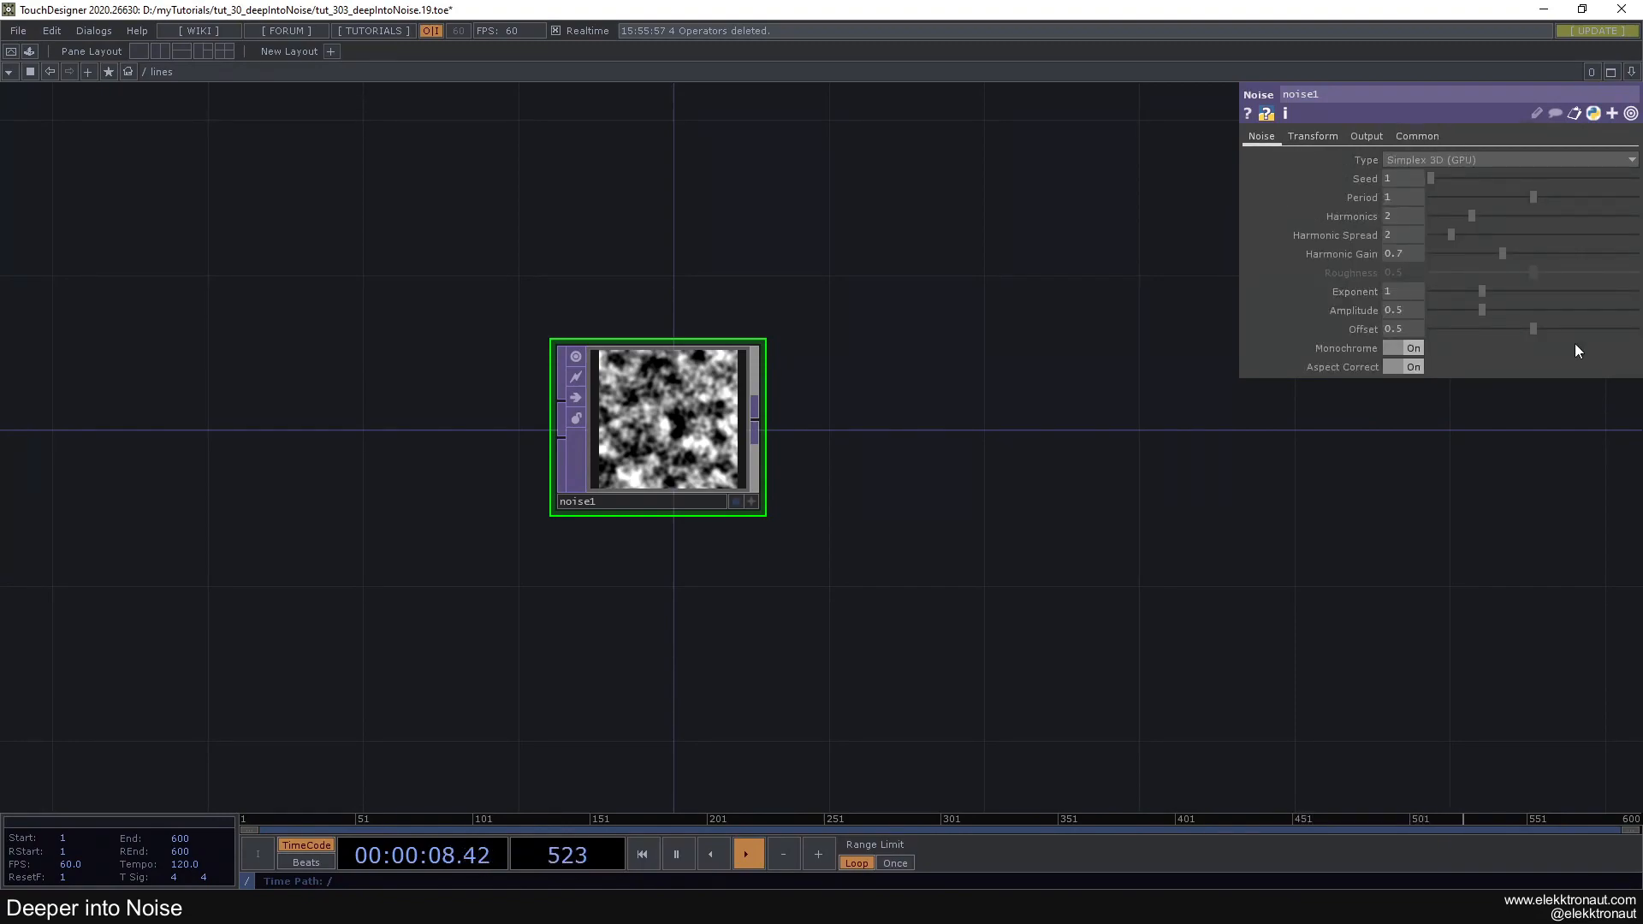
Set the noise's period to 2 and its harmonics, harmonic spread and harmonic gain to 0
click(1403, 200)
text(2)
key(Return)
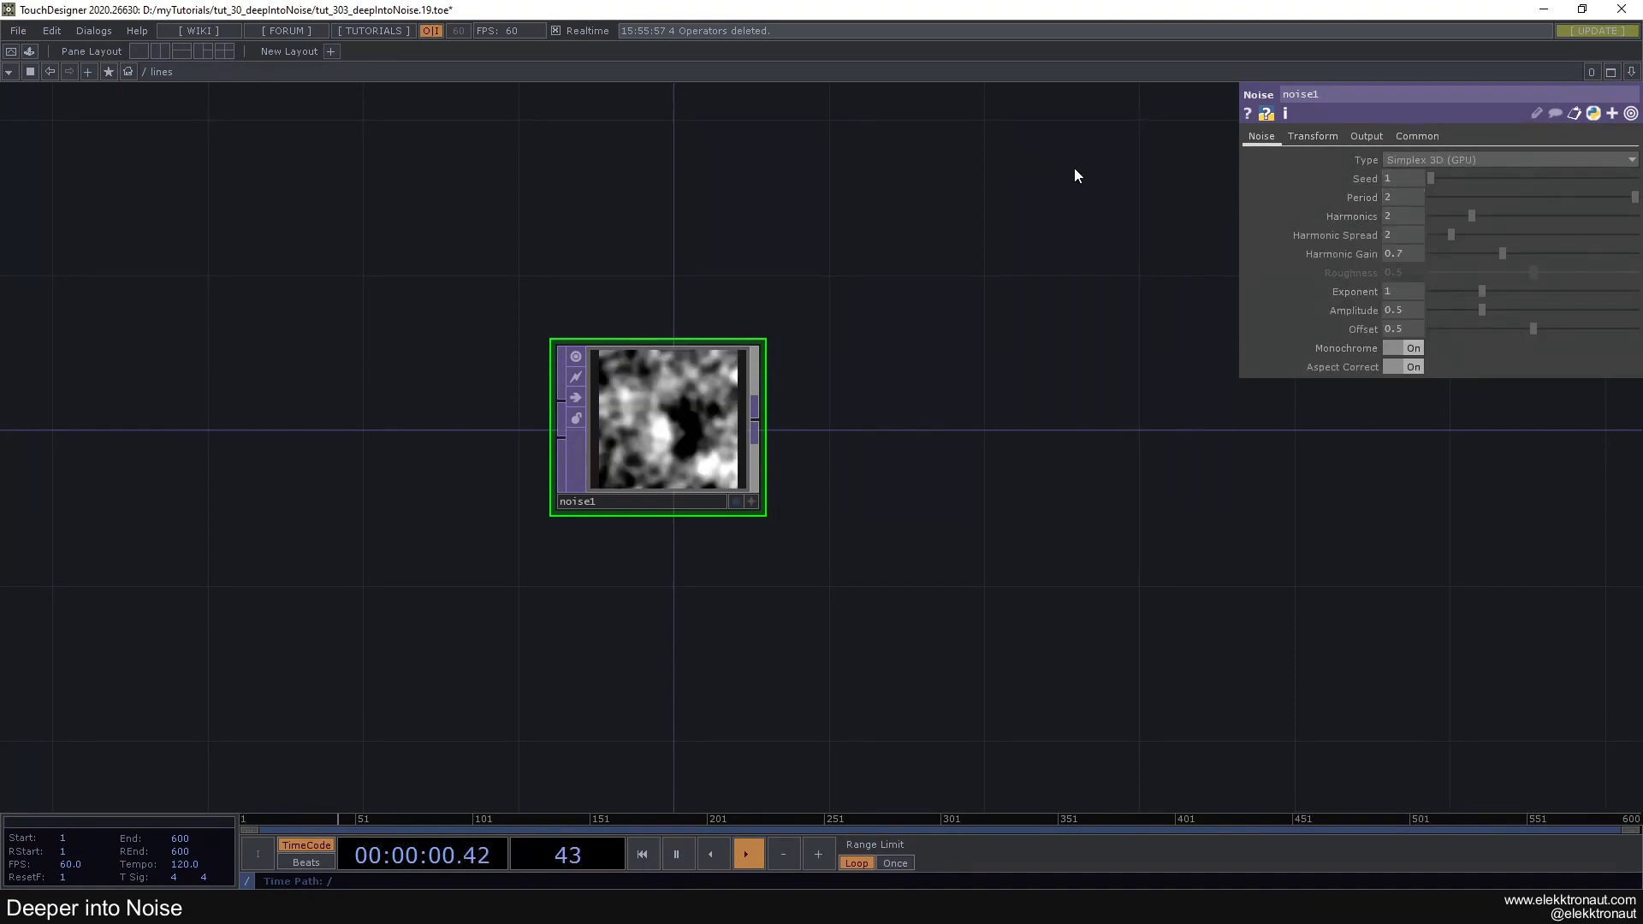
drag(1467, 218, 1384, 224)
drag(1476, 257, 1424, 254)
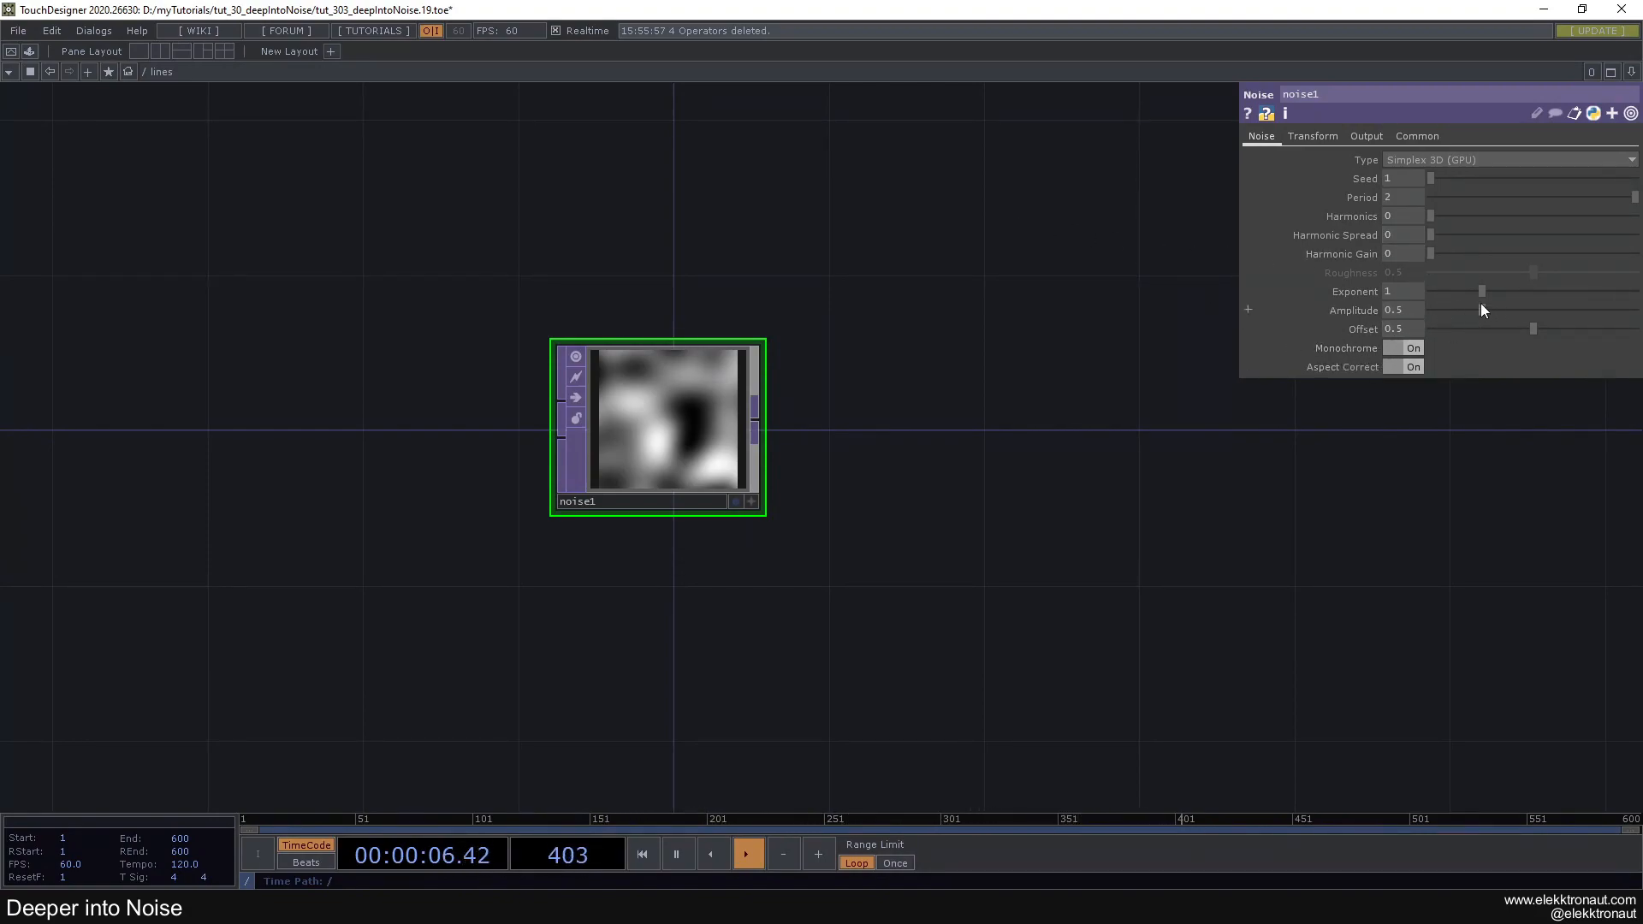
Set the noise's exponent to .24 and its amplitude to .8
text(.24)
key(Return)
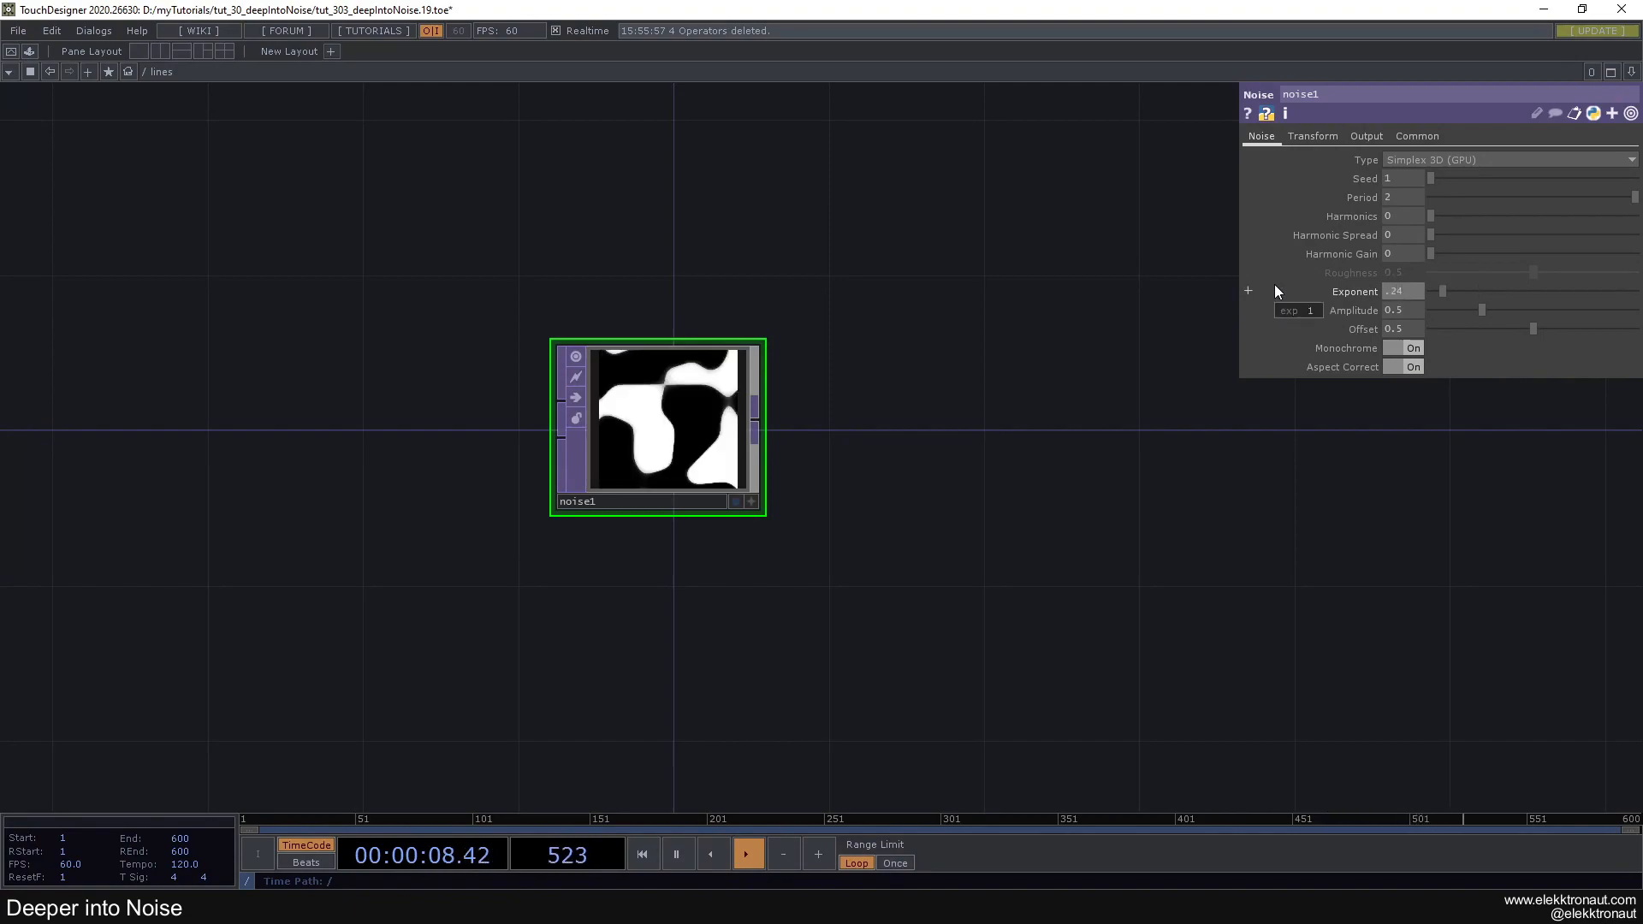
scroll(696, 391, up, 1)
scroll(697, 391, up, 1)
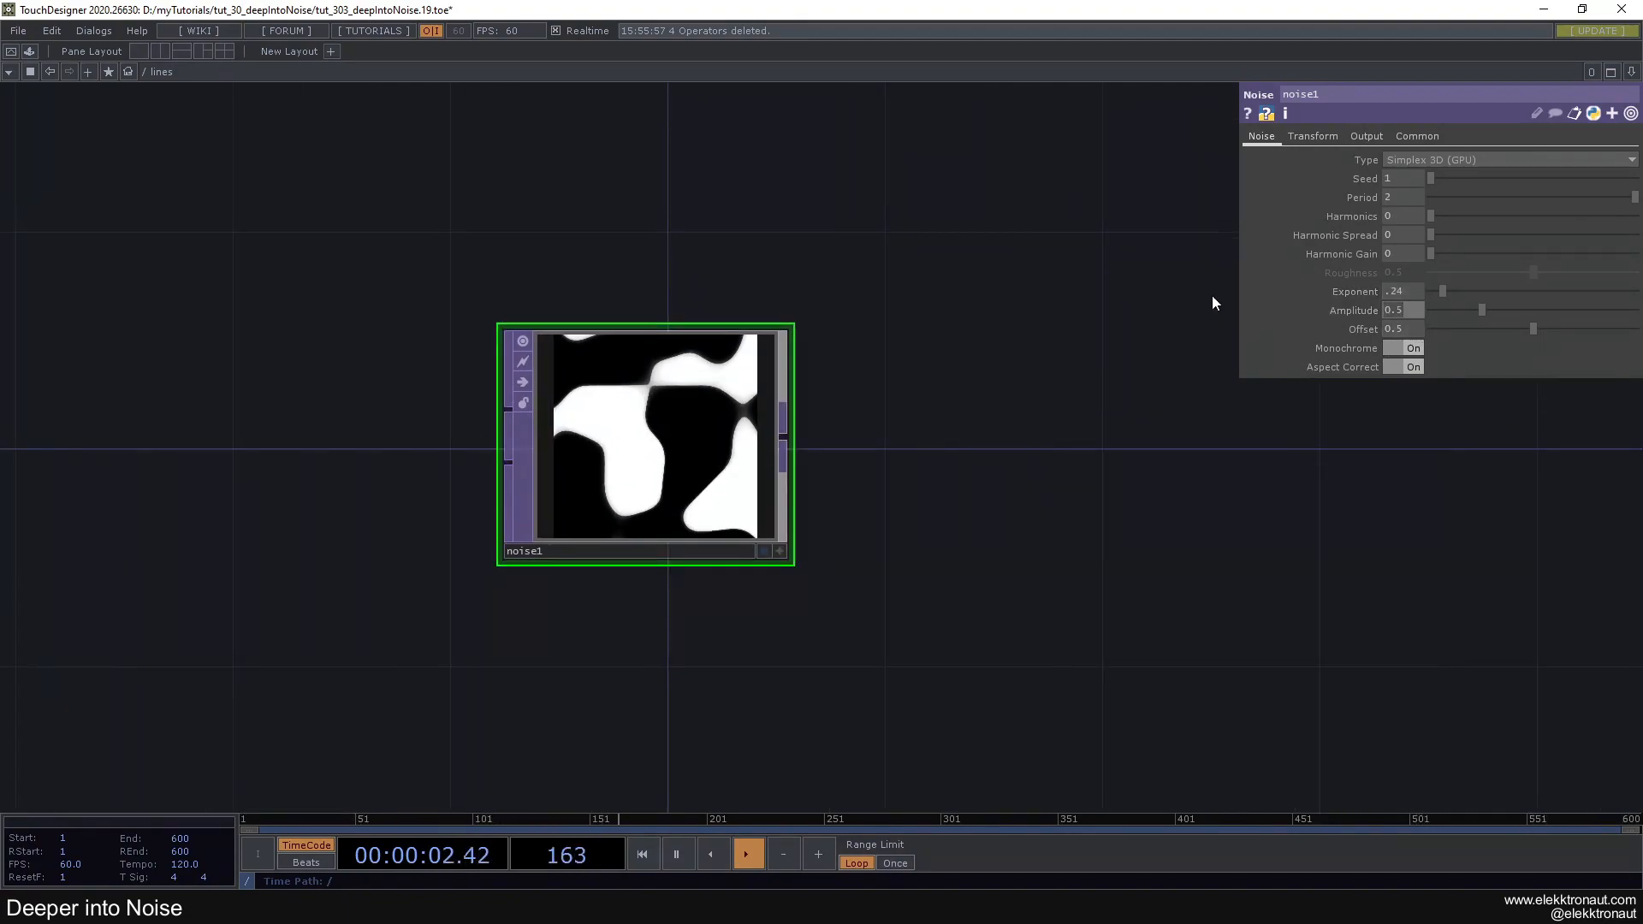
text(.8)
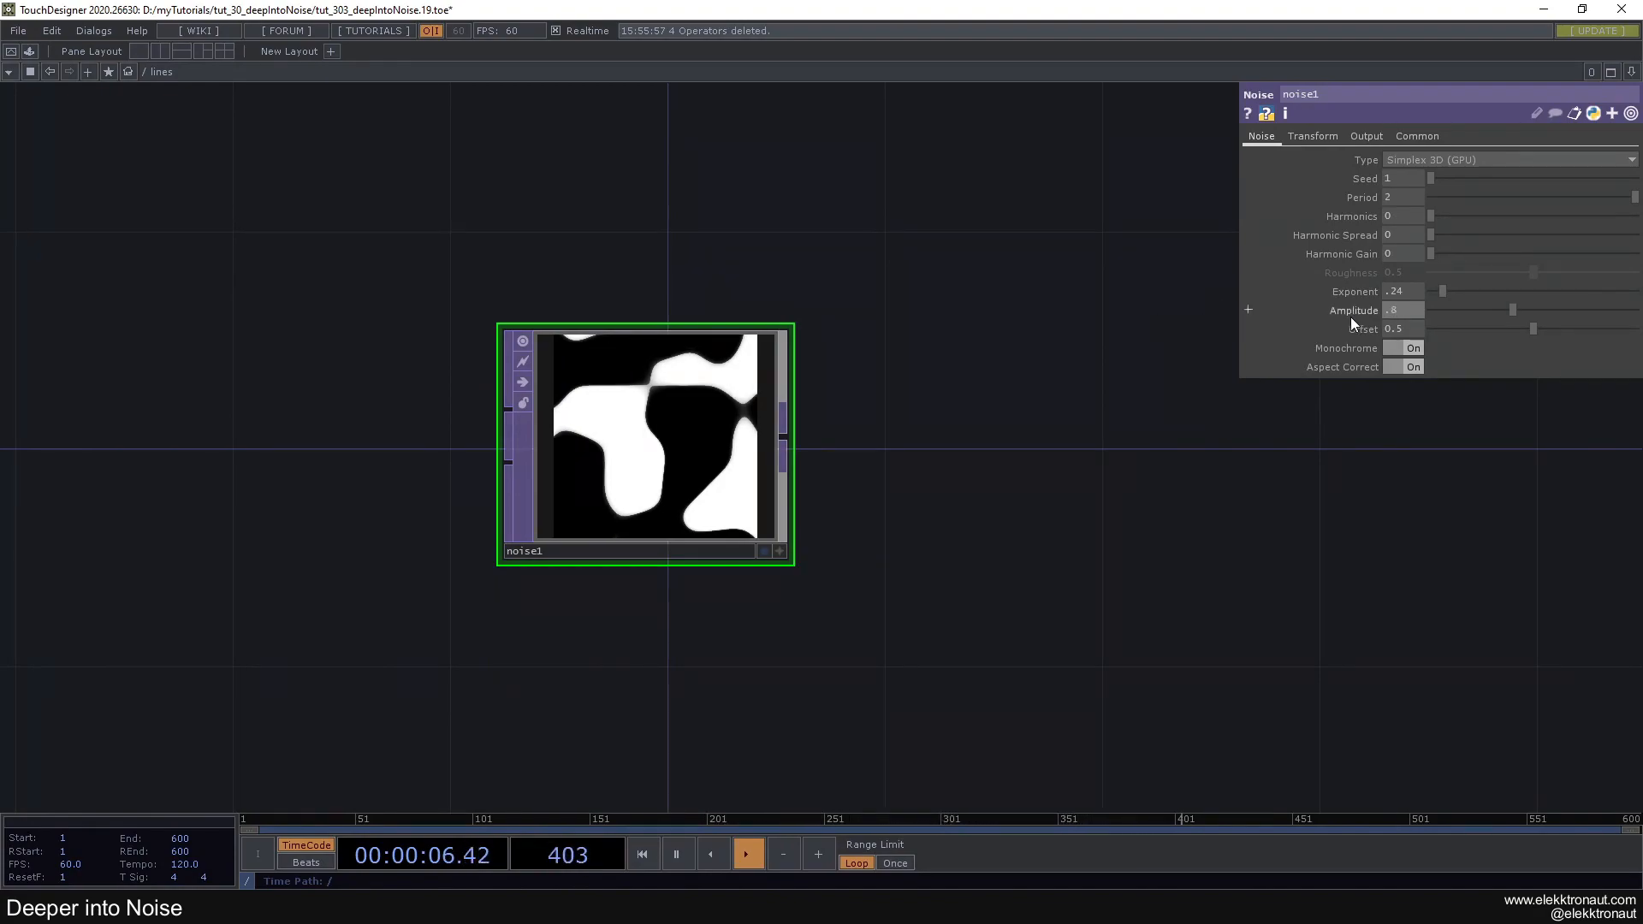
Turn off Monochrome on the Noise TOP so it generates coloured noise
click(1387, 347)
drag(1001, 371, 935, 336)
scroll(589, 362, up, 2)
scroll(604, 421, down, 3)
scroll(600, 419, down, 3)
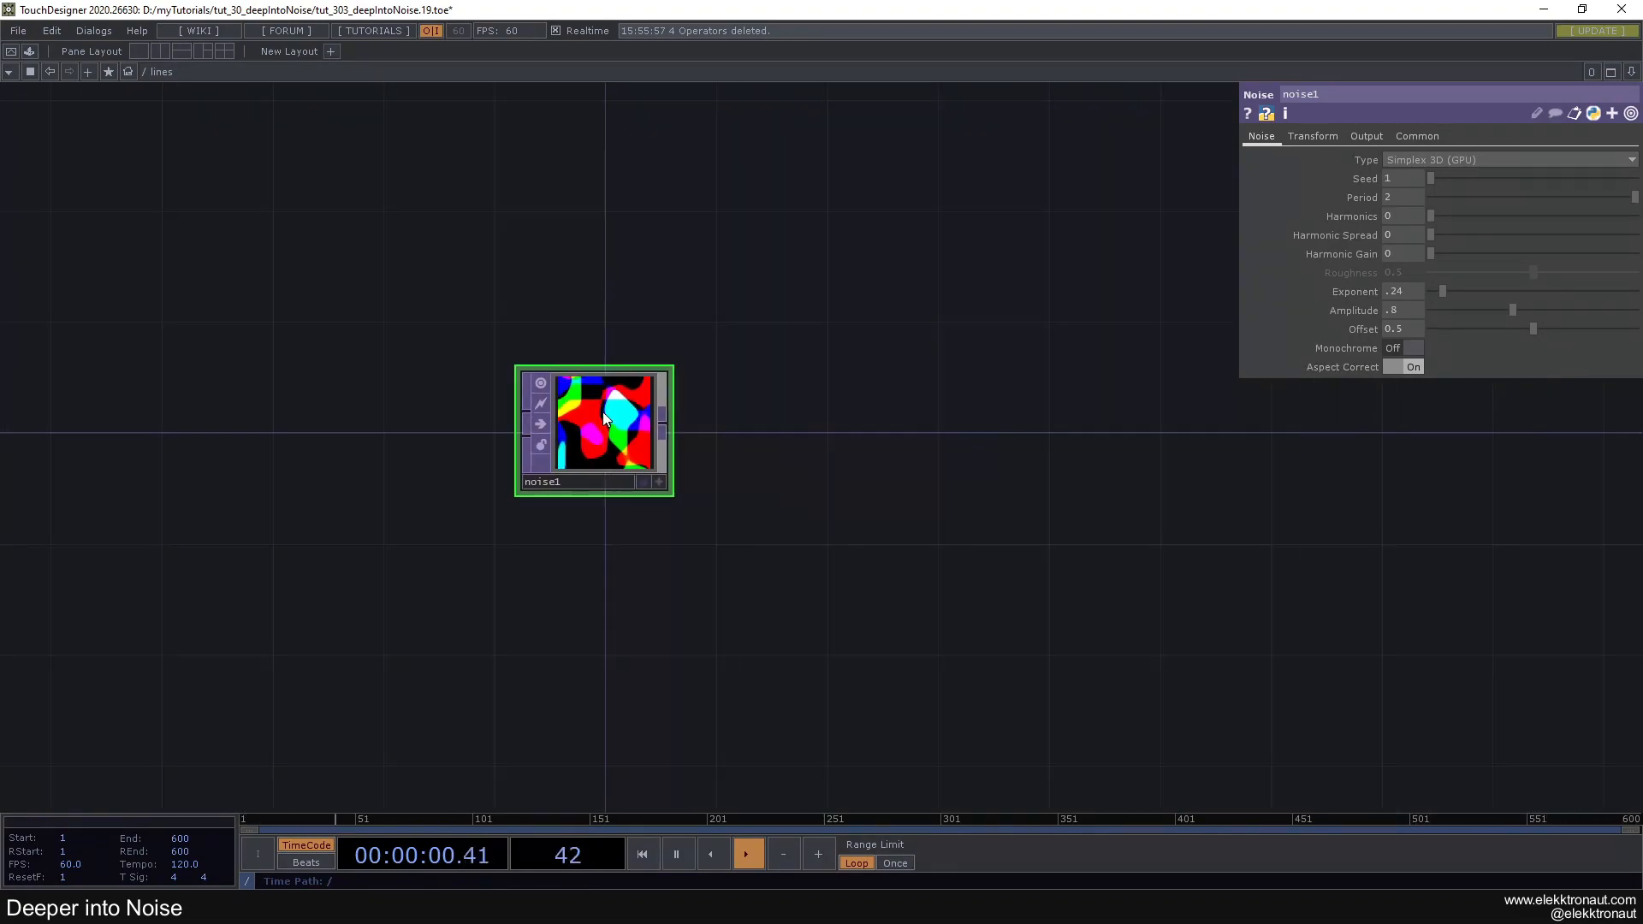
Set the Noise TOP's X scale to 0.2 so the pattern stretches horizontally
scroll(614, 421, up, 1)
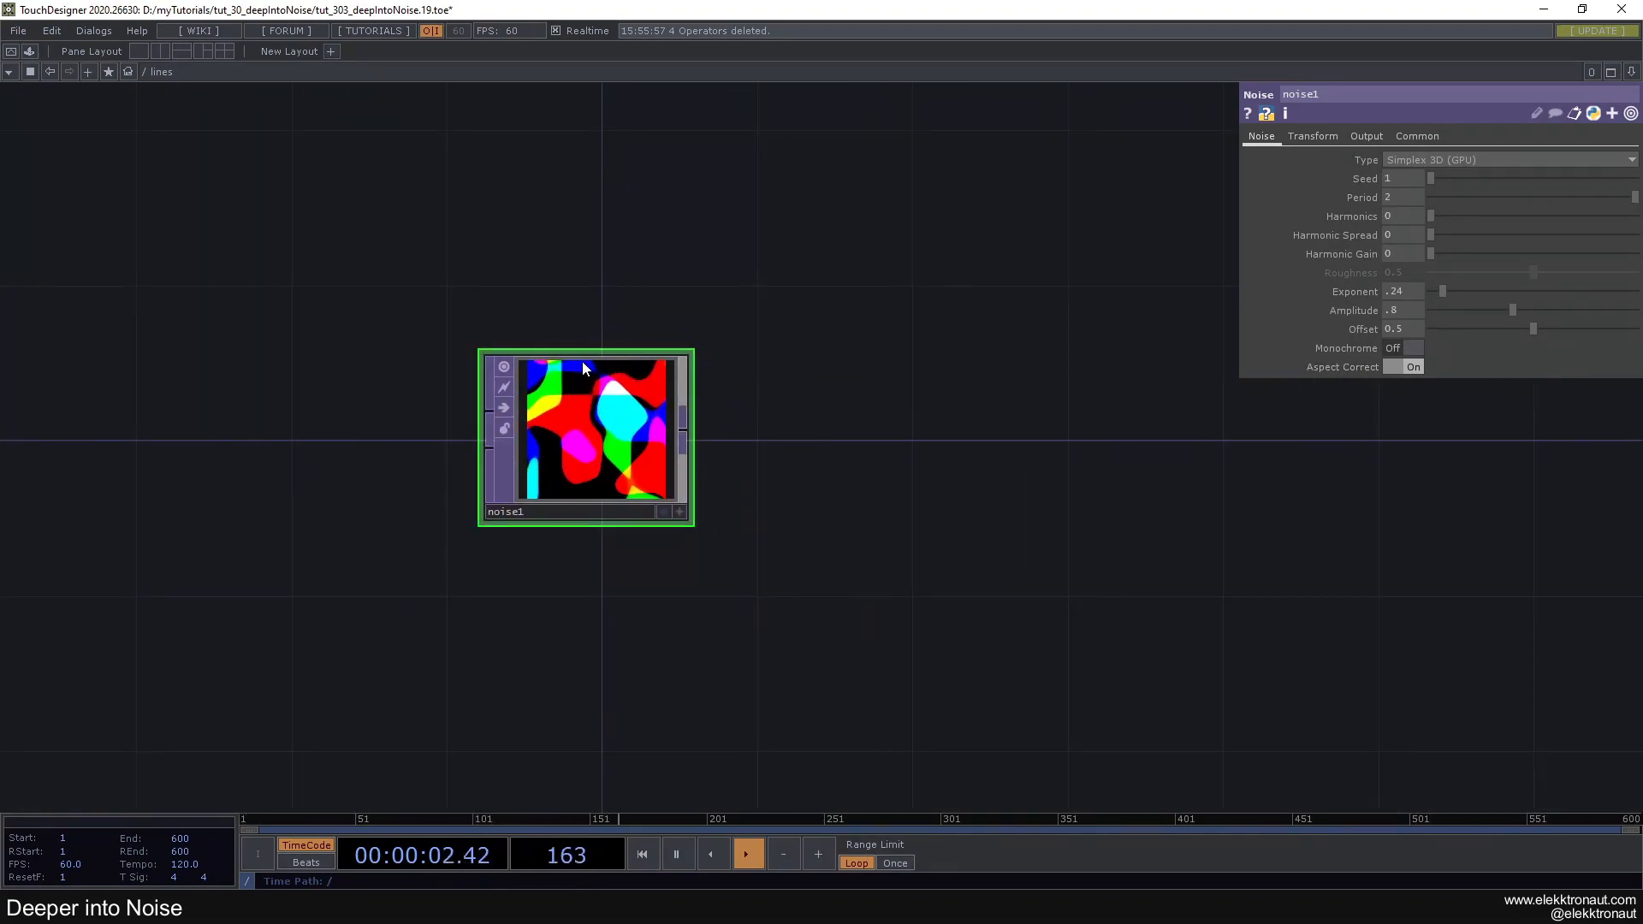
scroll(585, 368, up, 1)
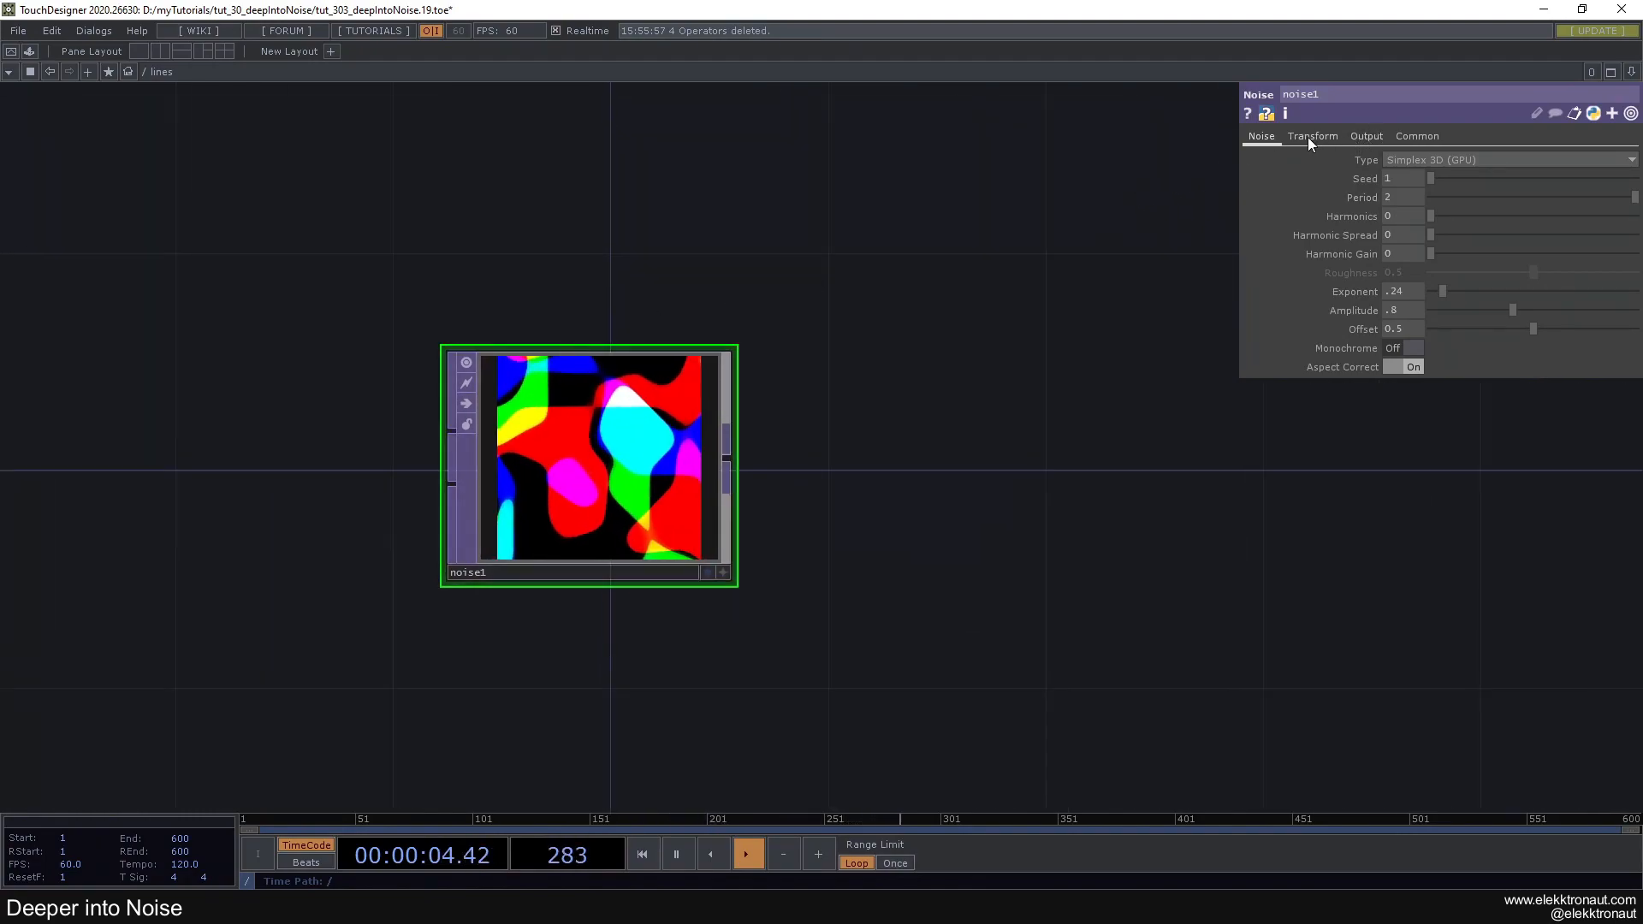
click(1307, 137)
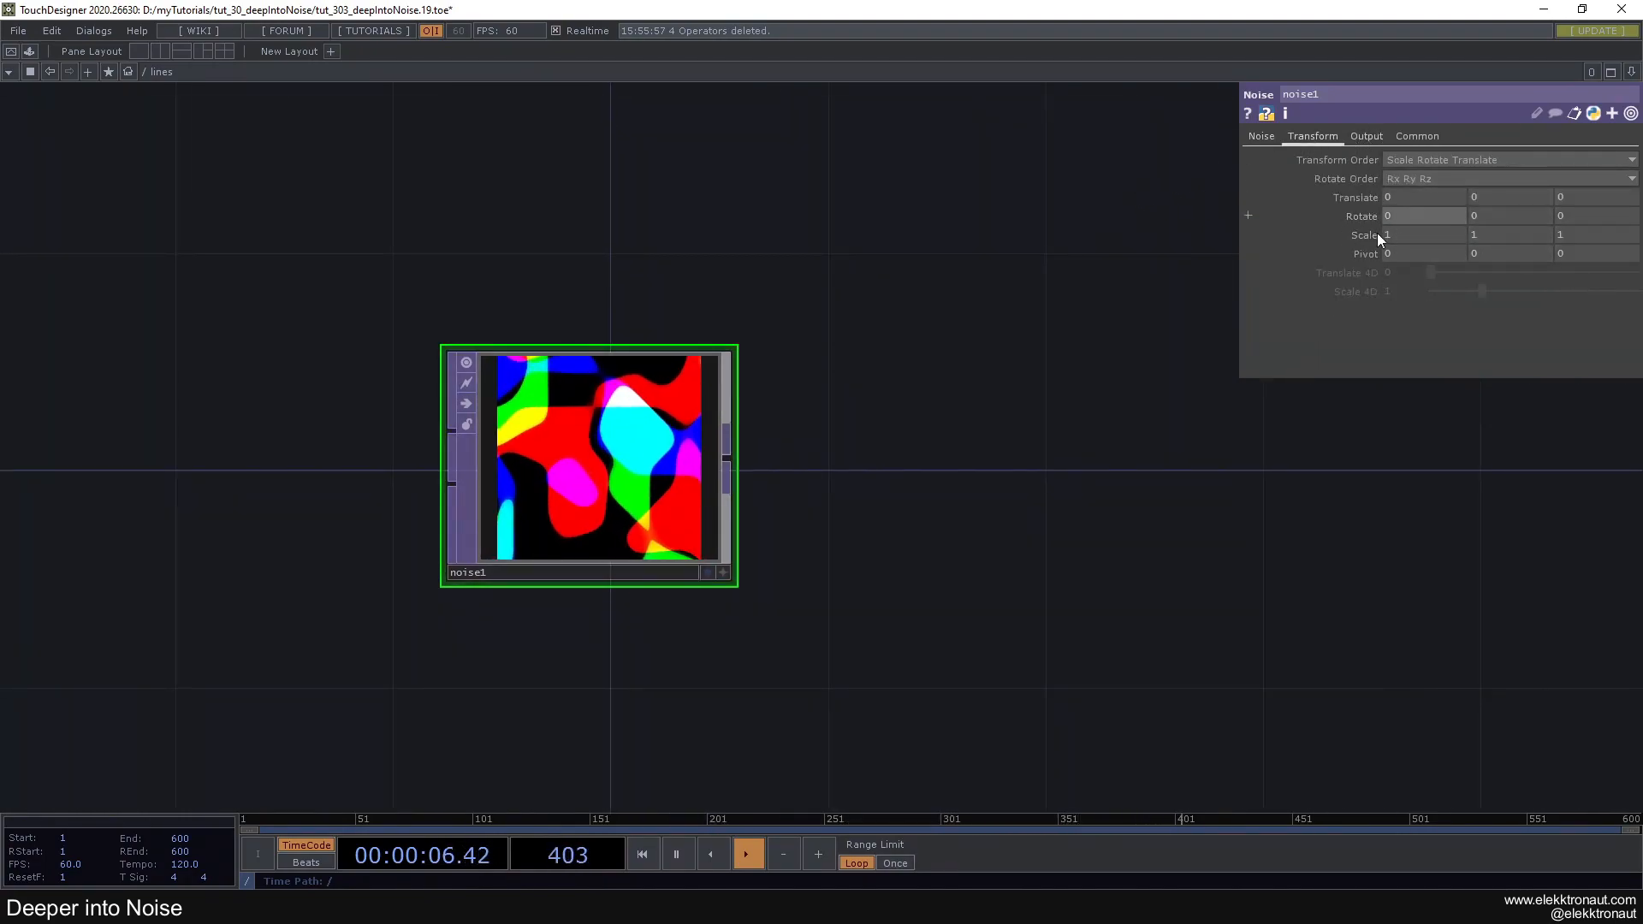
scroll(655, 439, up, 2)
scroll(953, 374, down, 2)
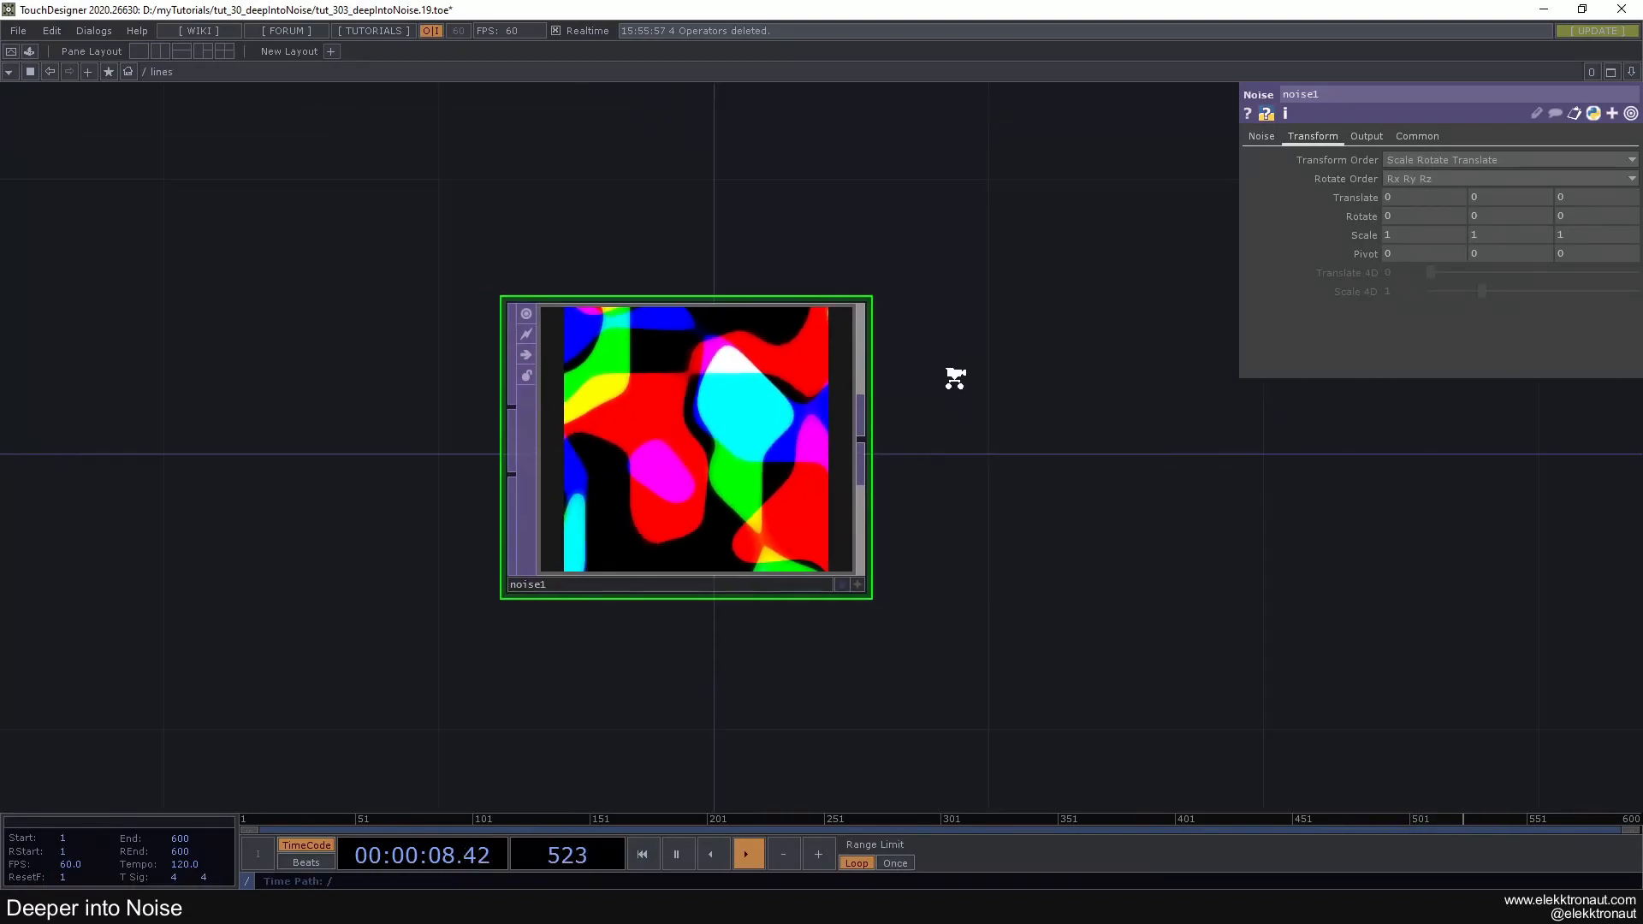
drag(854, 372, 803, 372)
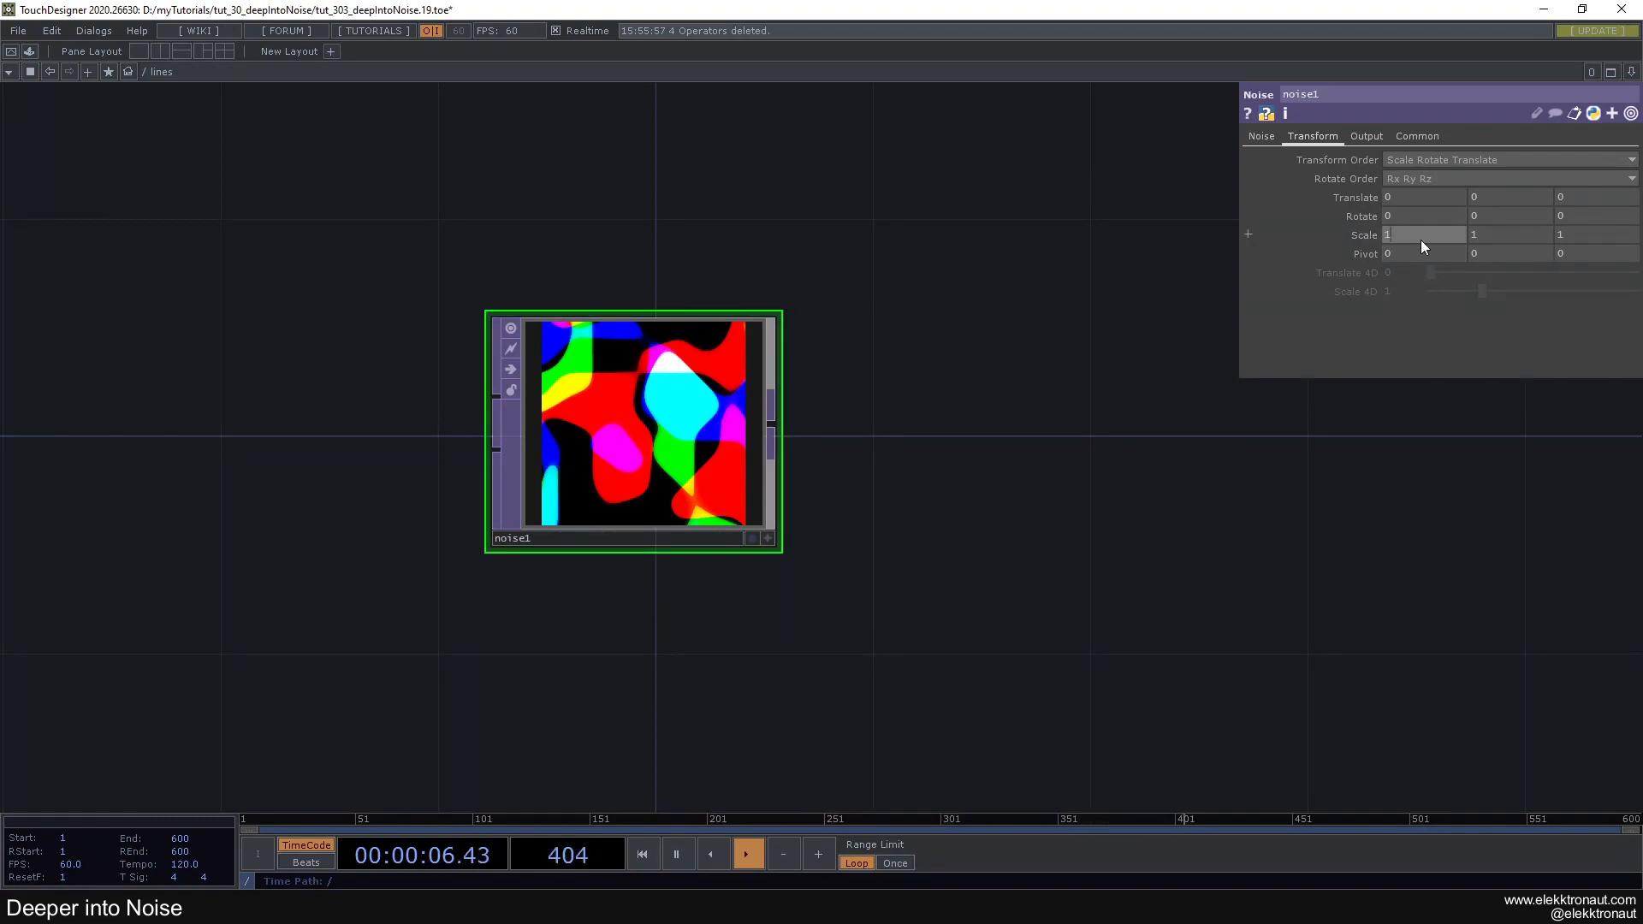
middle_drag(1420, 241, 1471, 210)
key(ctrl+z)
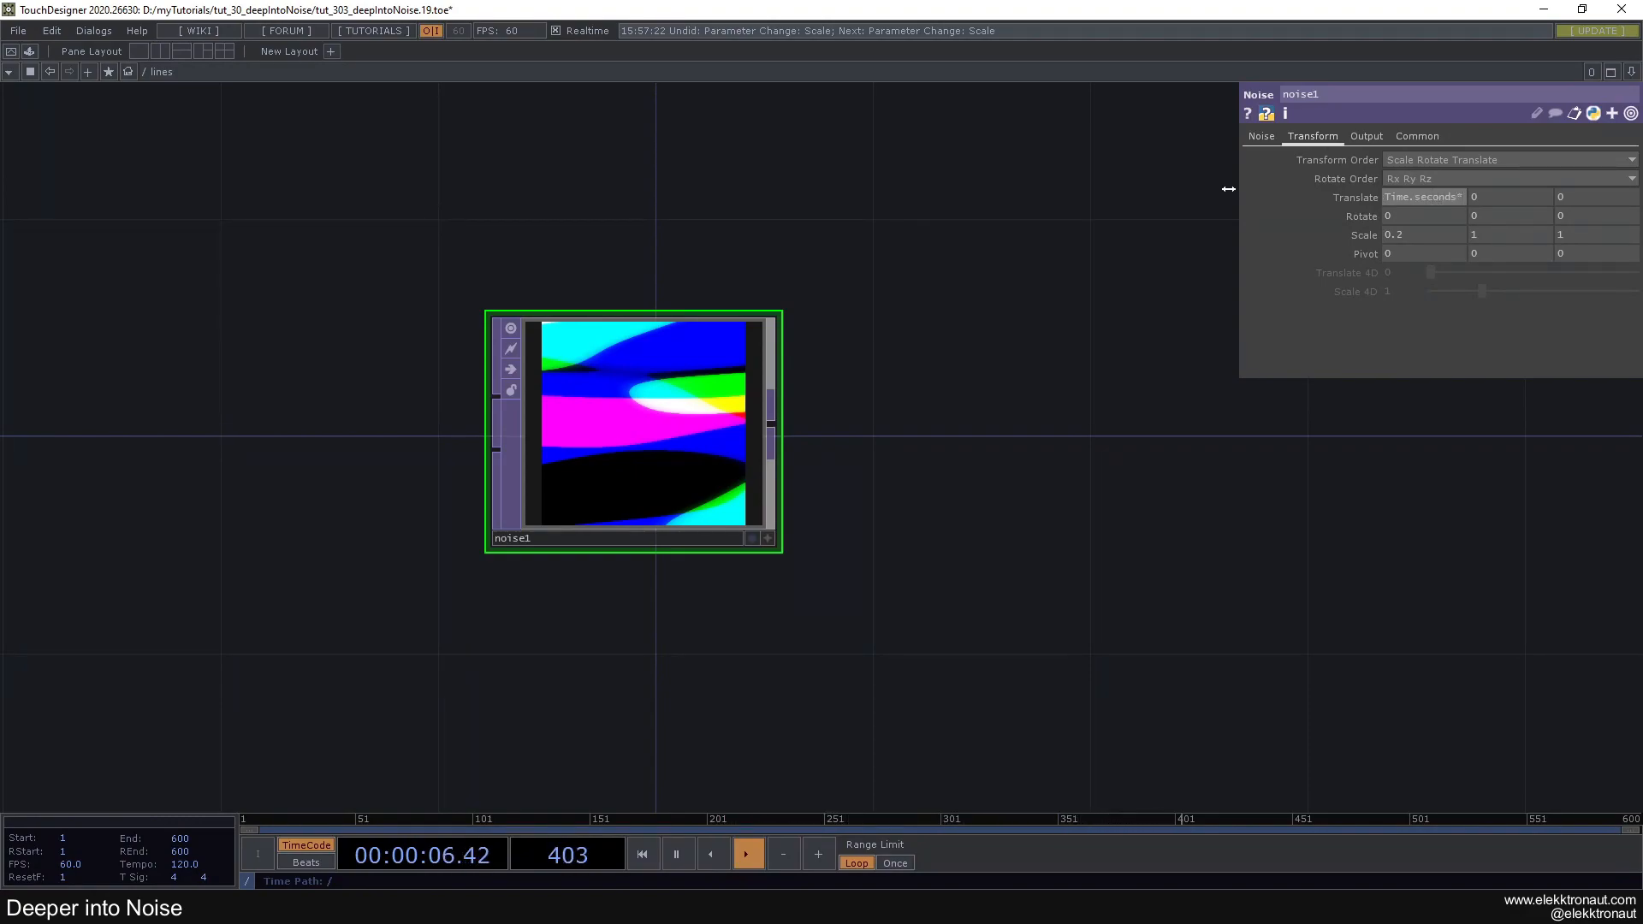
Animate the Noise TOP's X translation with the expression absTime.seconds*.1
key(Return)
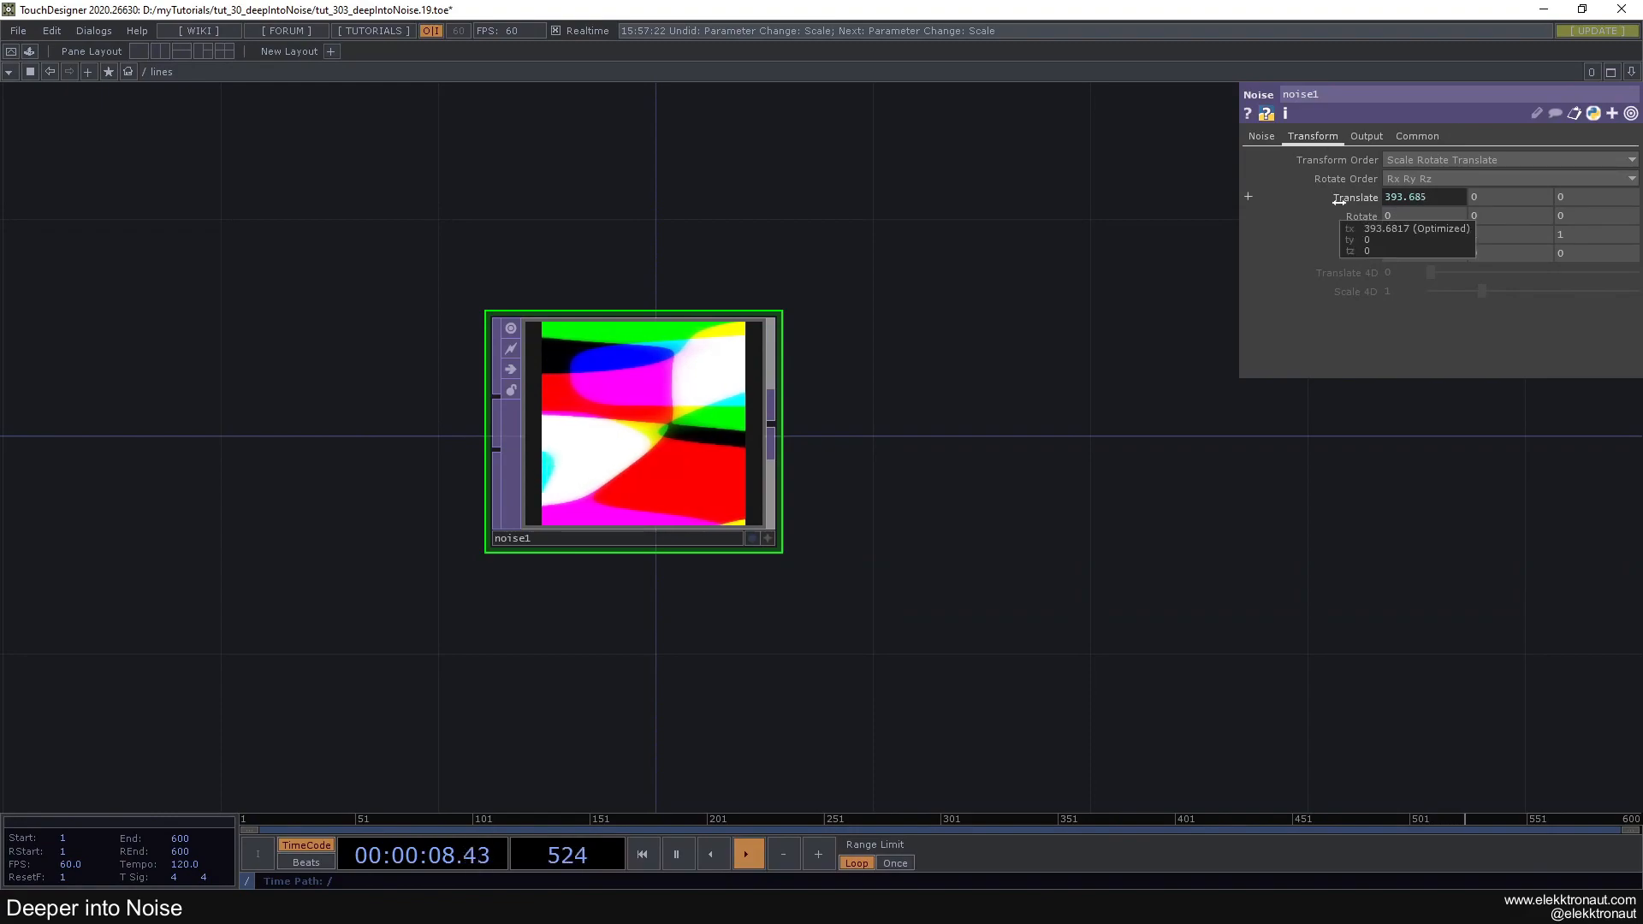
click(1248, 195)
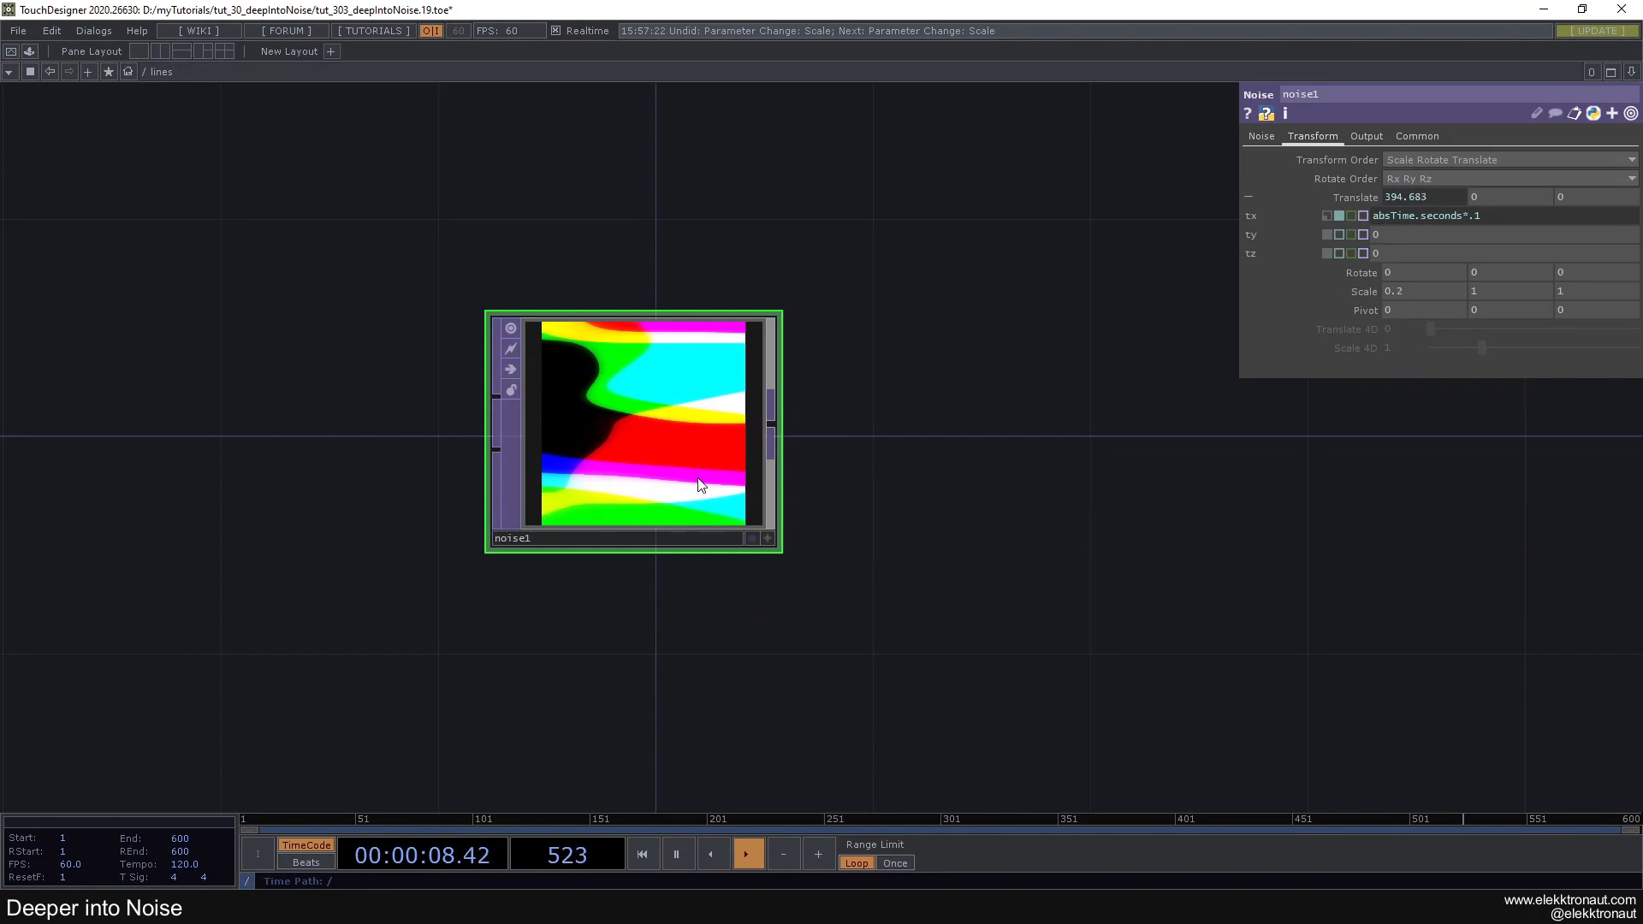
click(1362, 194)
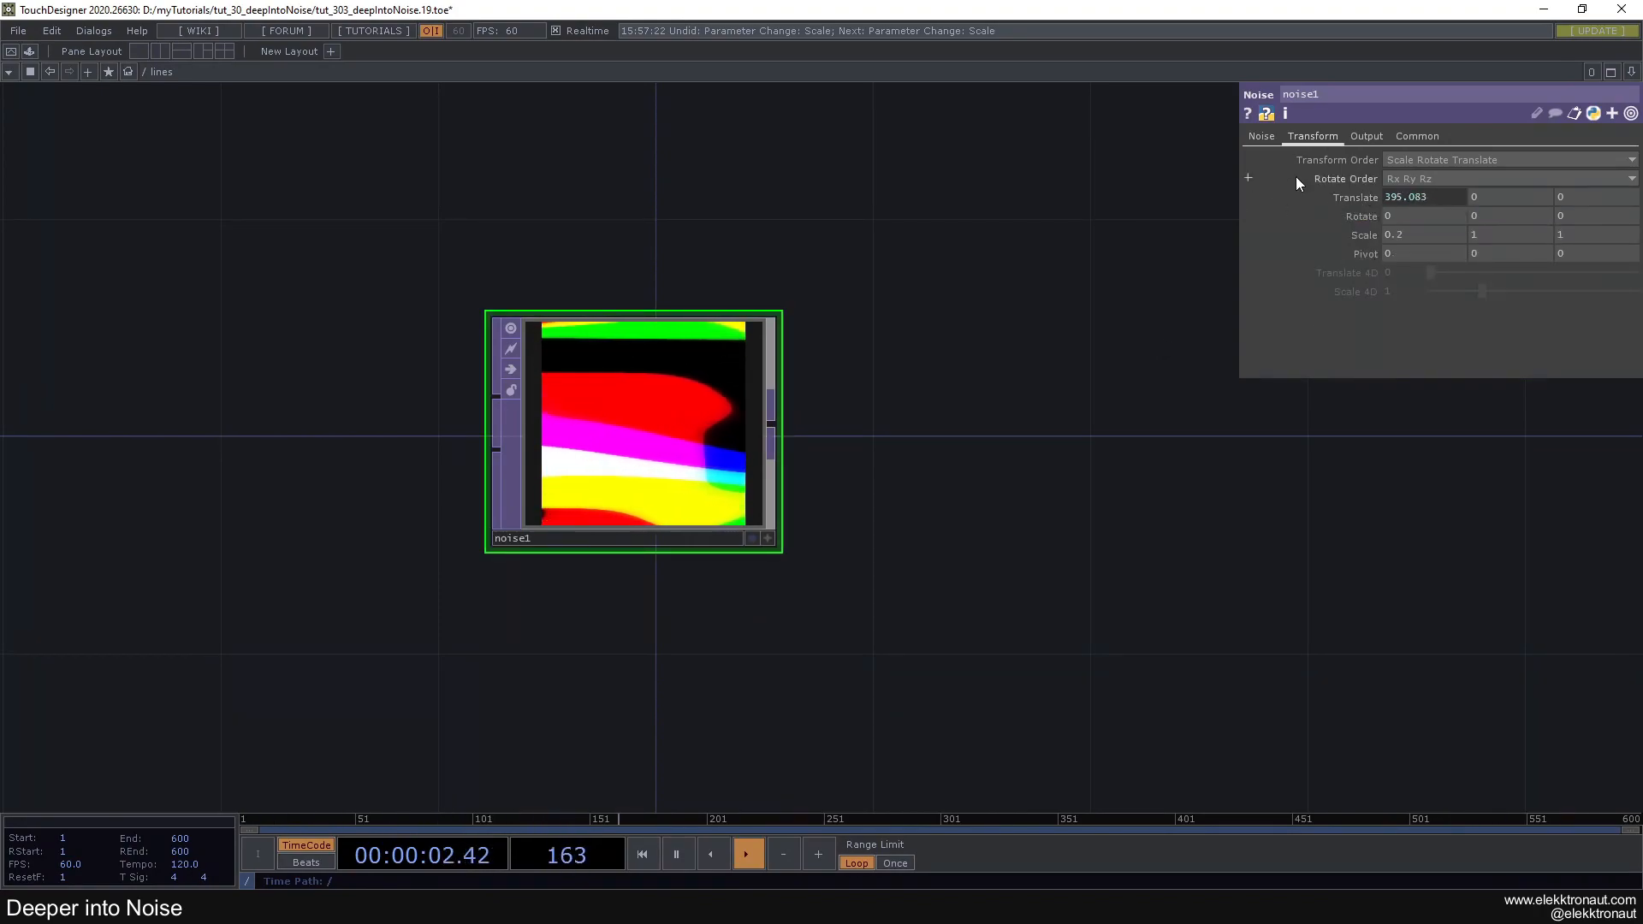
click(1261, 136)
Append an Edge TOP to the noise and set its strength to 30
drag(1027, 302, 817, 305)
right_click(563, 426)
text(ed)
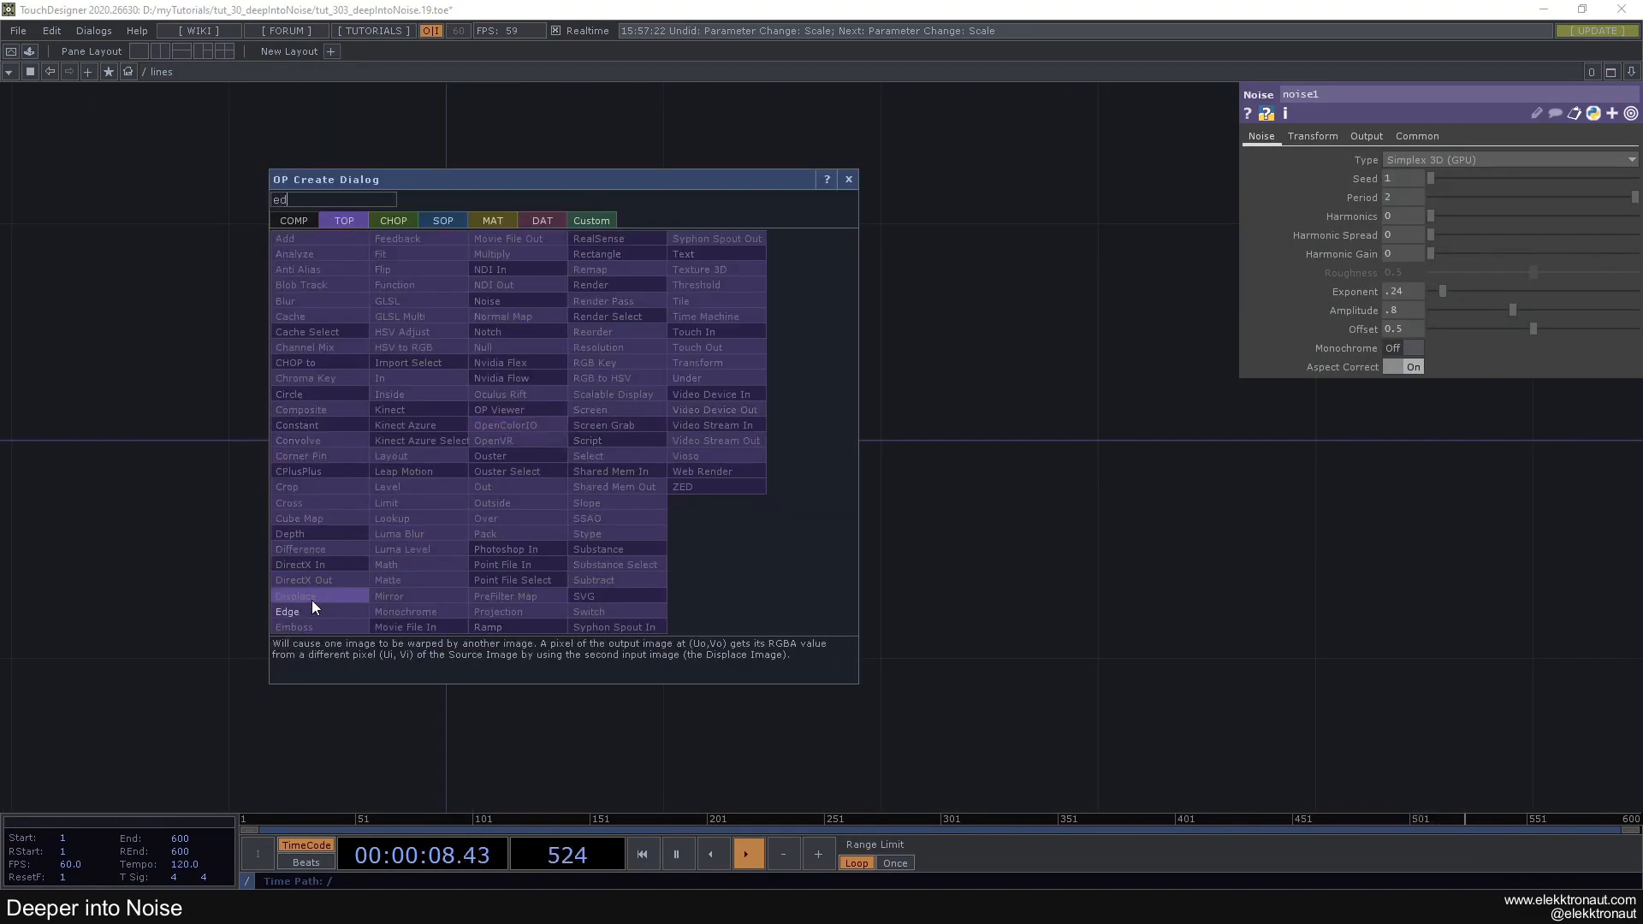
key(Return)
click(814, 434)
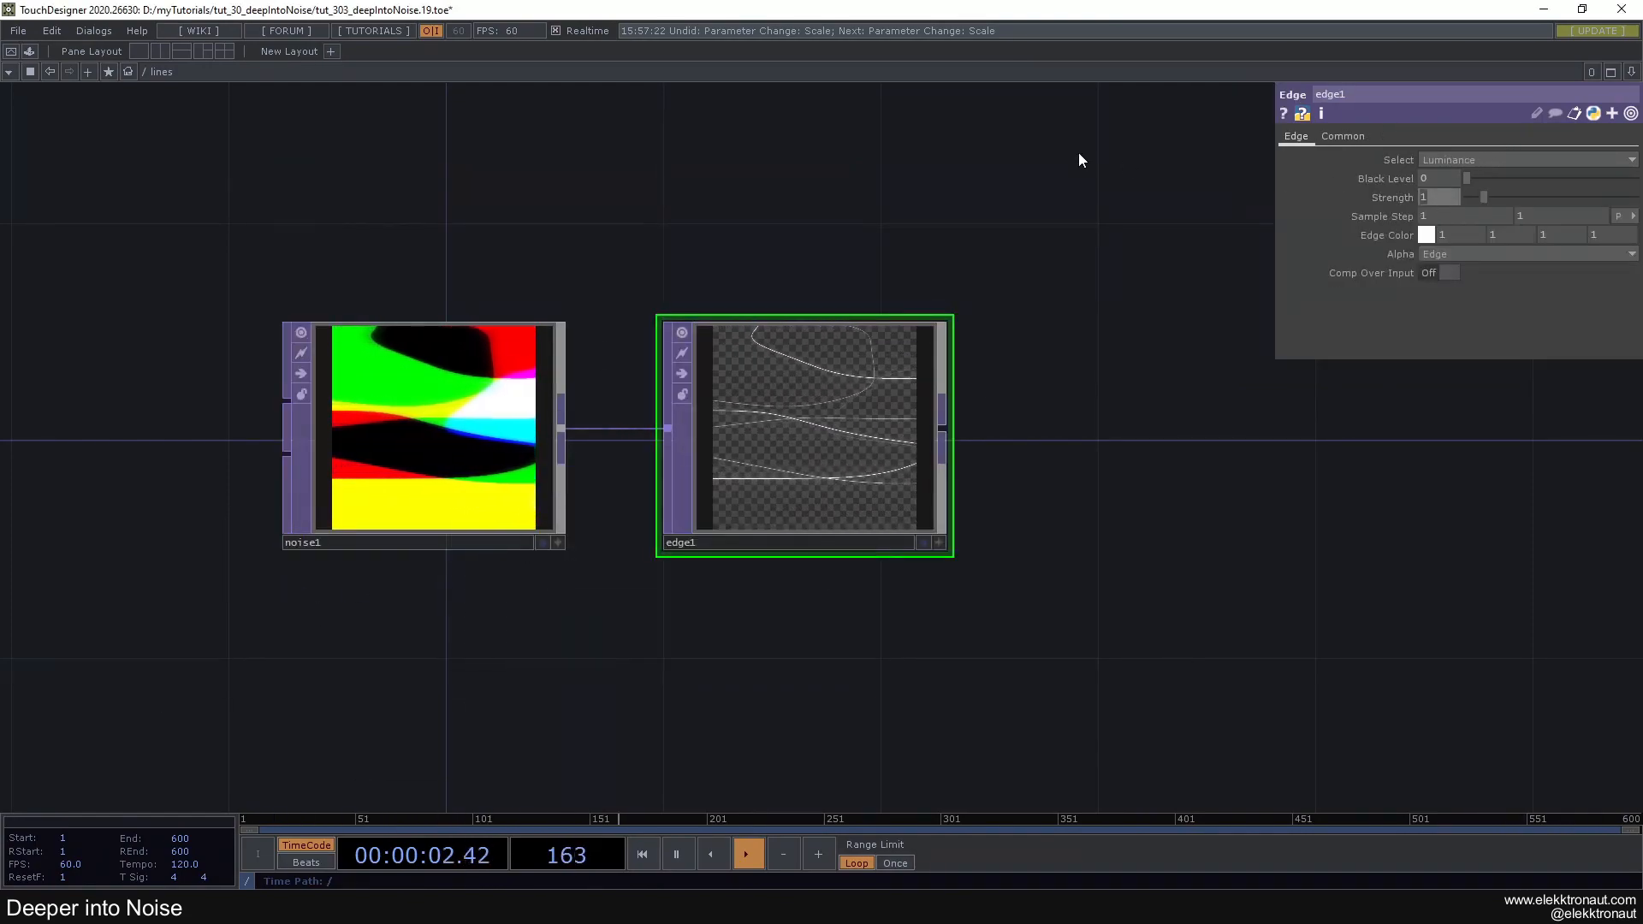
text(30)
key(Return)
Append an RGB Key TOP to the Edge TOP and a Null TOP after it
drag(1042, 423, 693, 375)
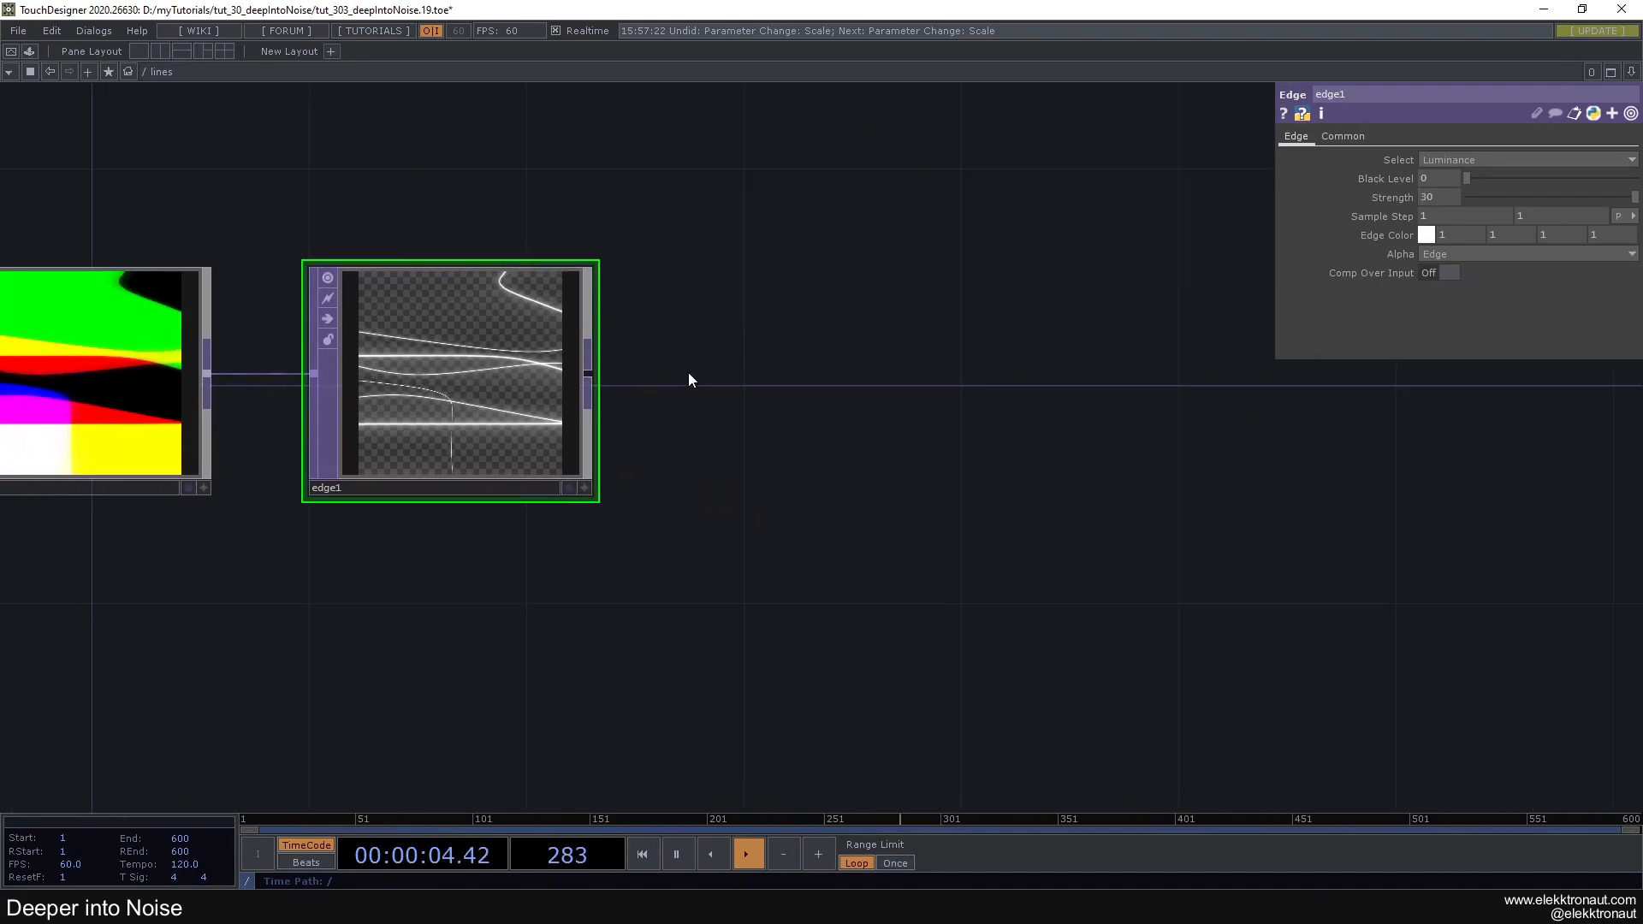
right_click(593, 379)
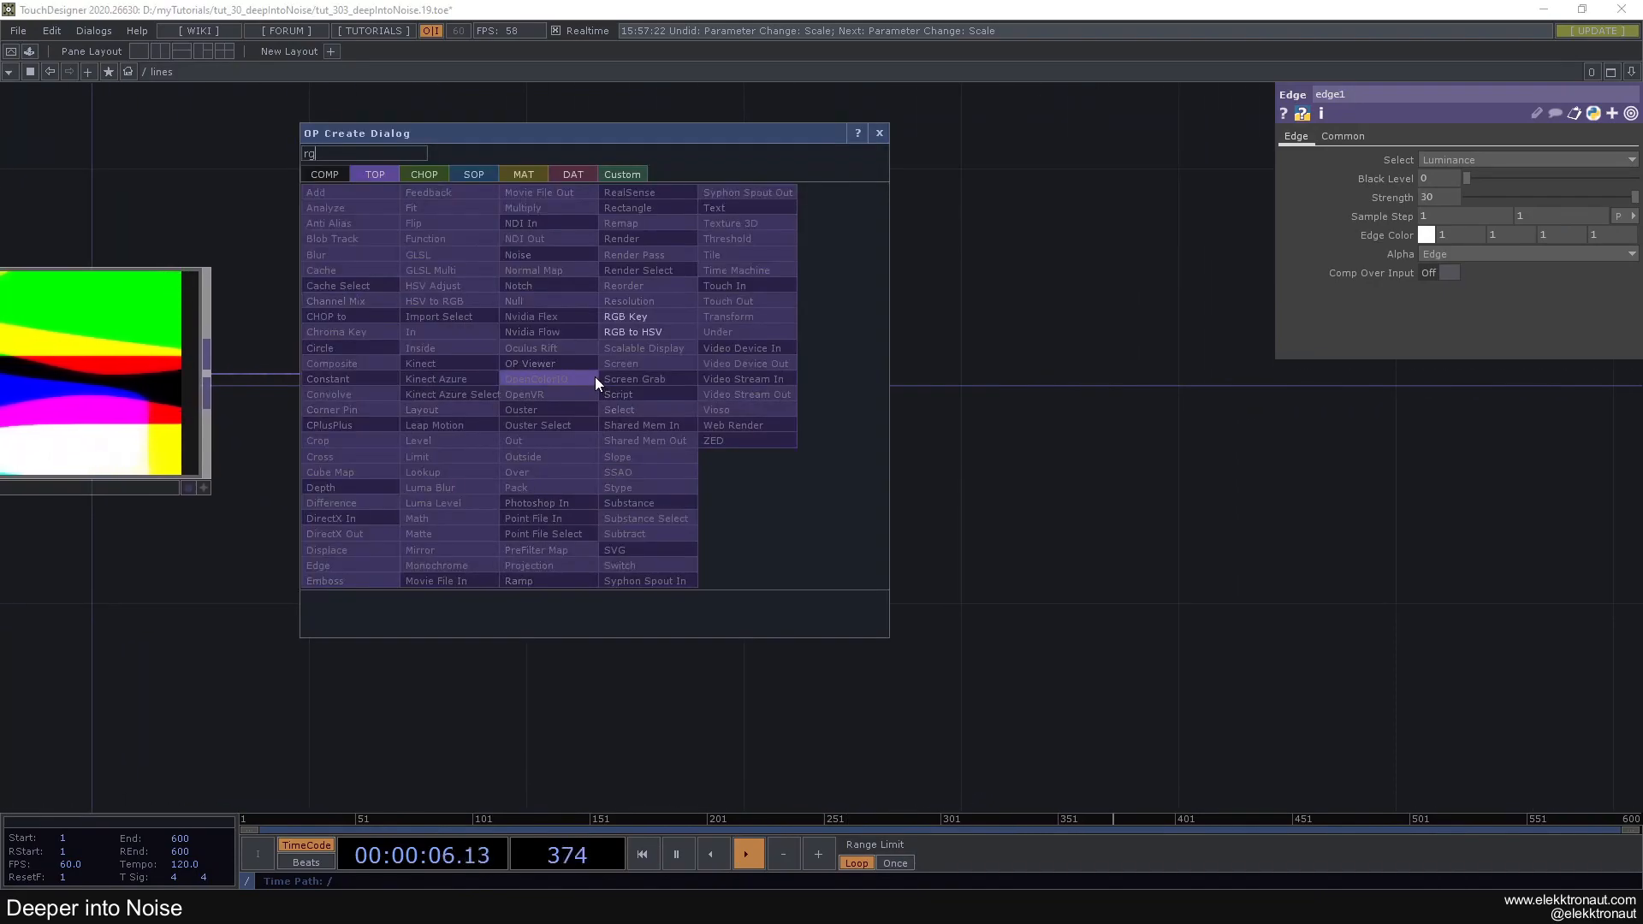
click(638, 320)
click(830, 379)
right_click(967, 366)
click(1192, 383)
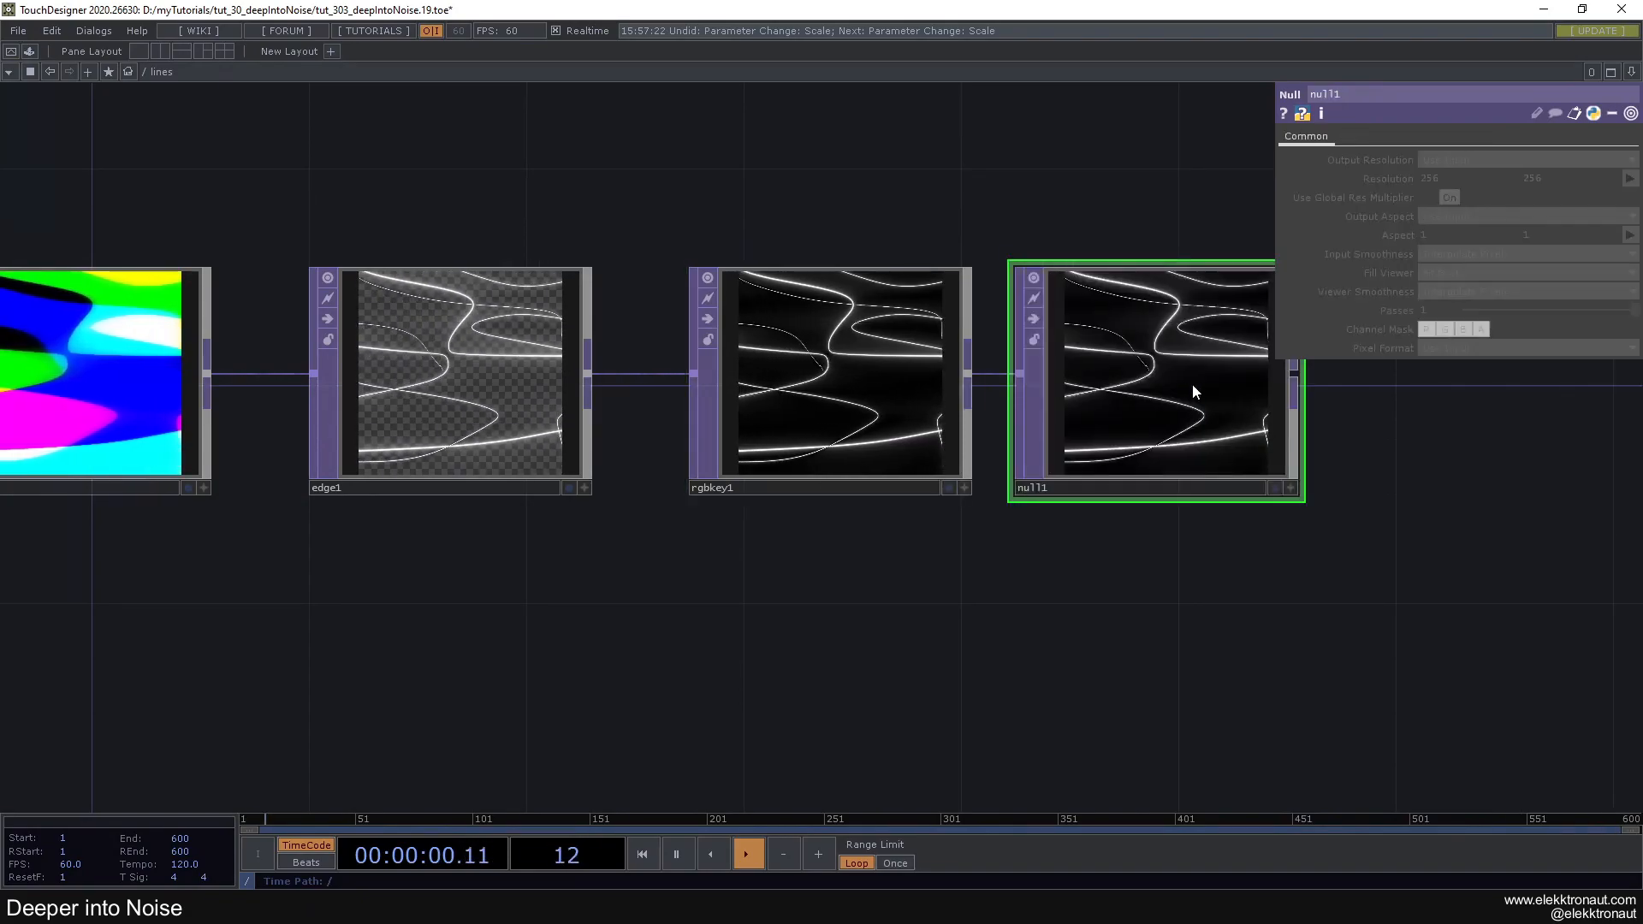
Display the Null TOP as the network background and rename it bg
click(1273, 489)
click(1151, 489)
text(bg)
drag(1096, 441, 1151, 436)
scroll(1104, 539, down, 3)
drag(984, 647, 1223, 647)
scroll(1198, 638, down, 1)
scroll(840, 395, up, 4)
drag(840, 395, 786, 404)
scroll(843, 311, down, 3)
Try Monochrome on the Noise TOP and restore the coloured noise
click(659, 521)
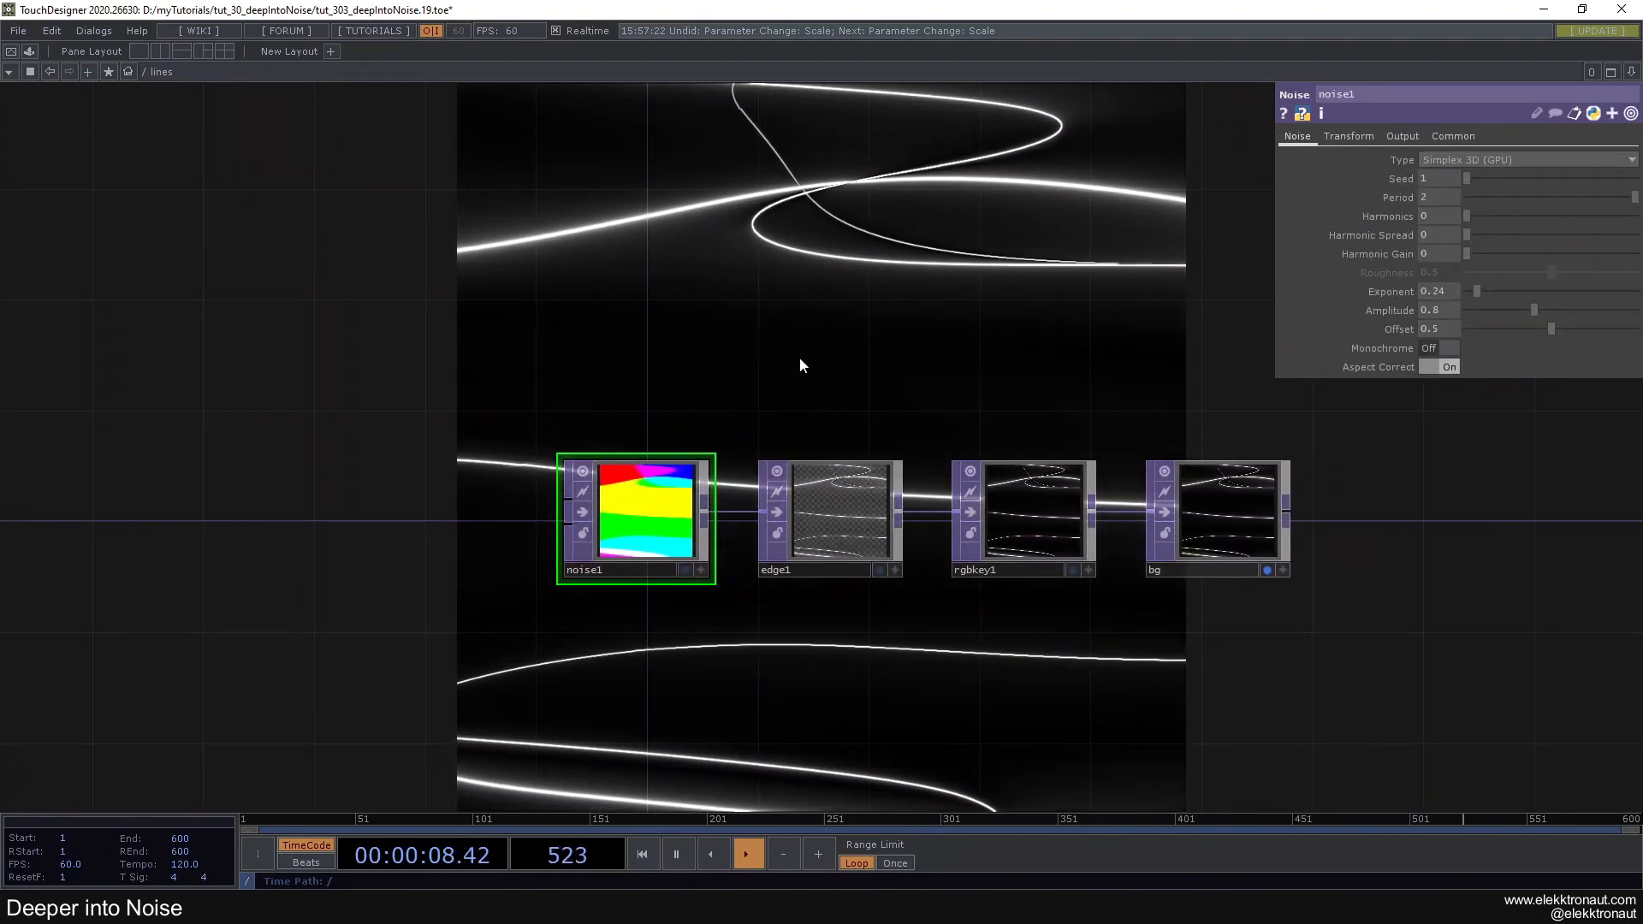
drag(1591, 600, 1549, 346)
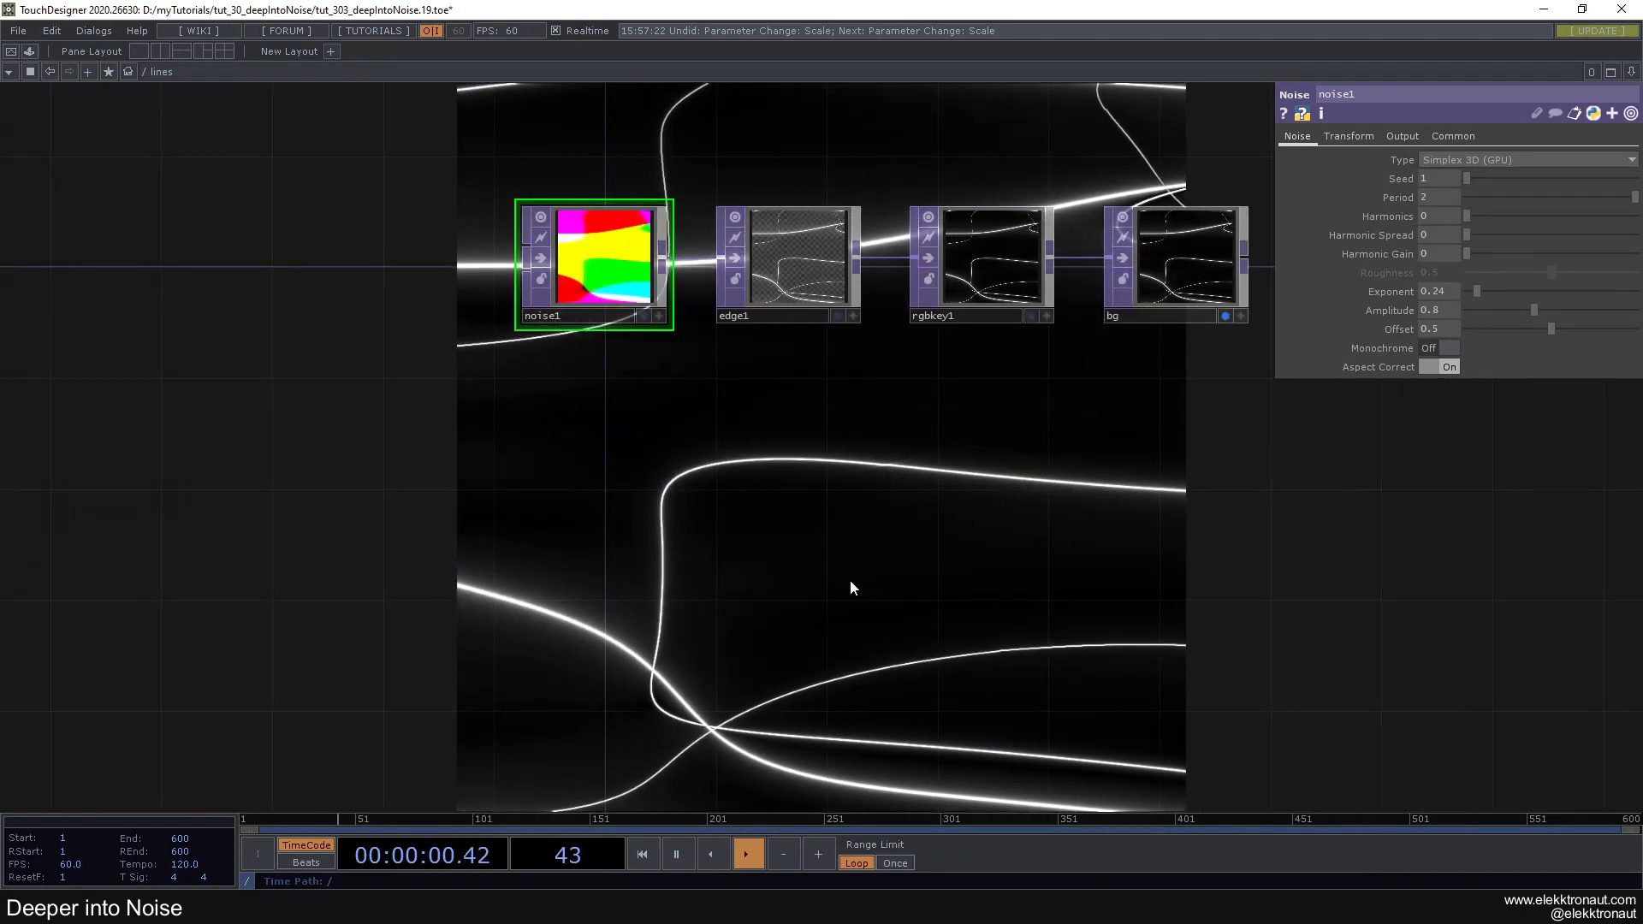
click(1446, 347)
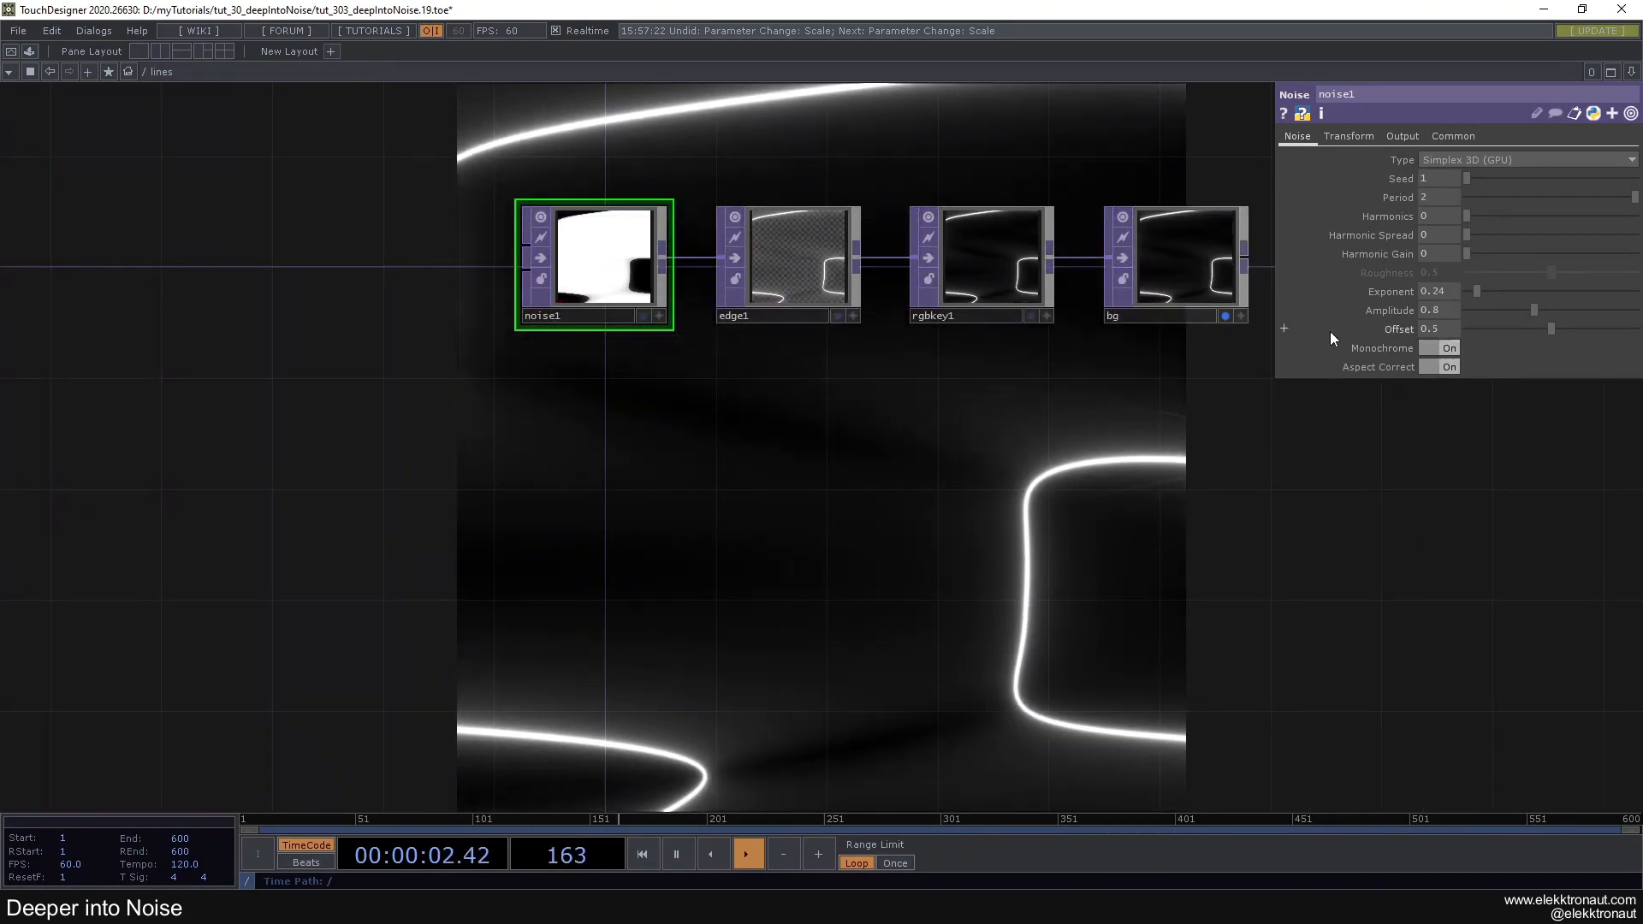
click(1437, 351)
mouse_move(1632, 197)
mouse_down()
mouse_move(1516, 199)
mouse_move(1634, 198)
mouse_up()
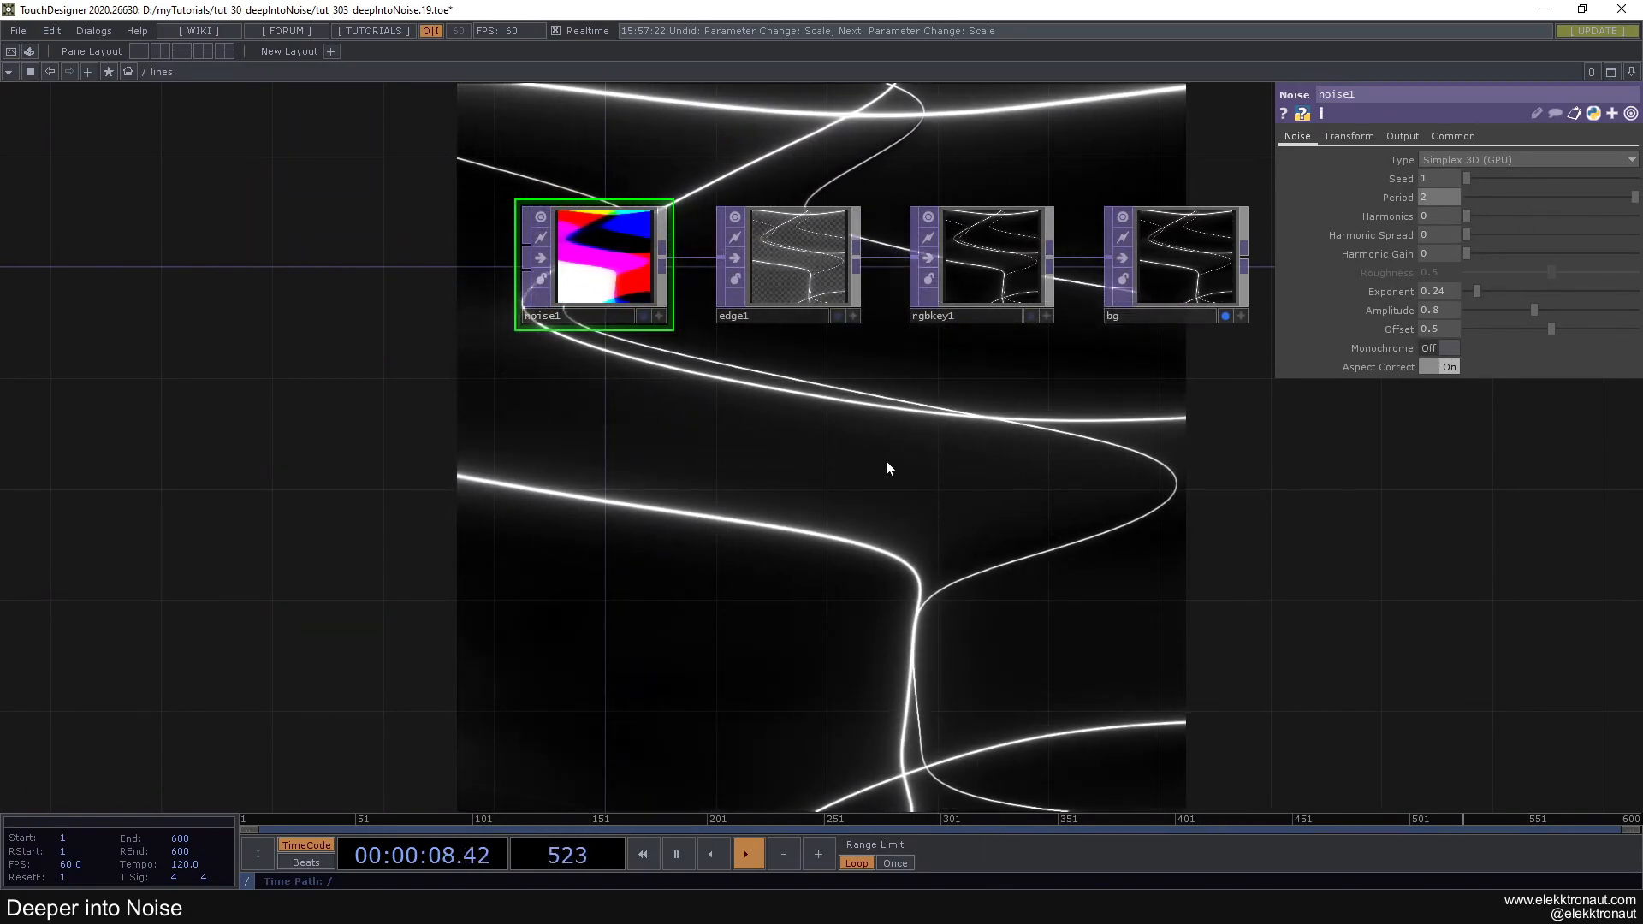
Examine the Noise TOP's transform settings and the animated lines in the background
drag(888, 460, 804, 506)
click(1348, 136)
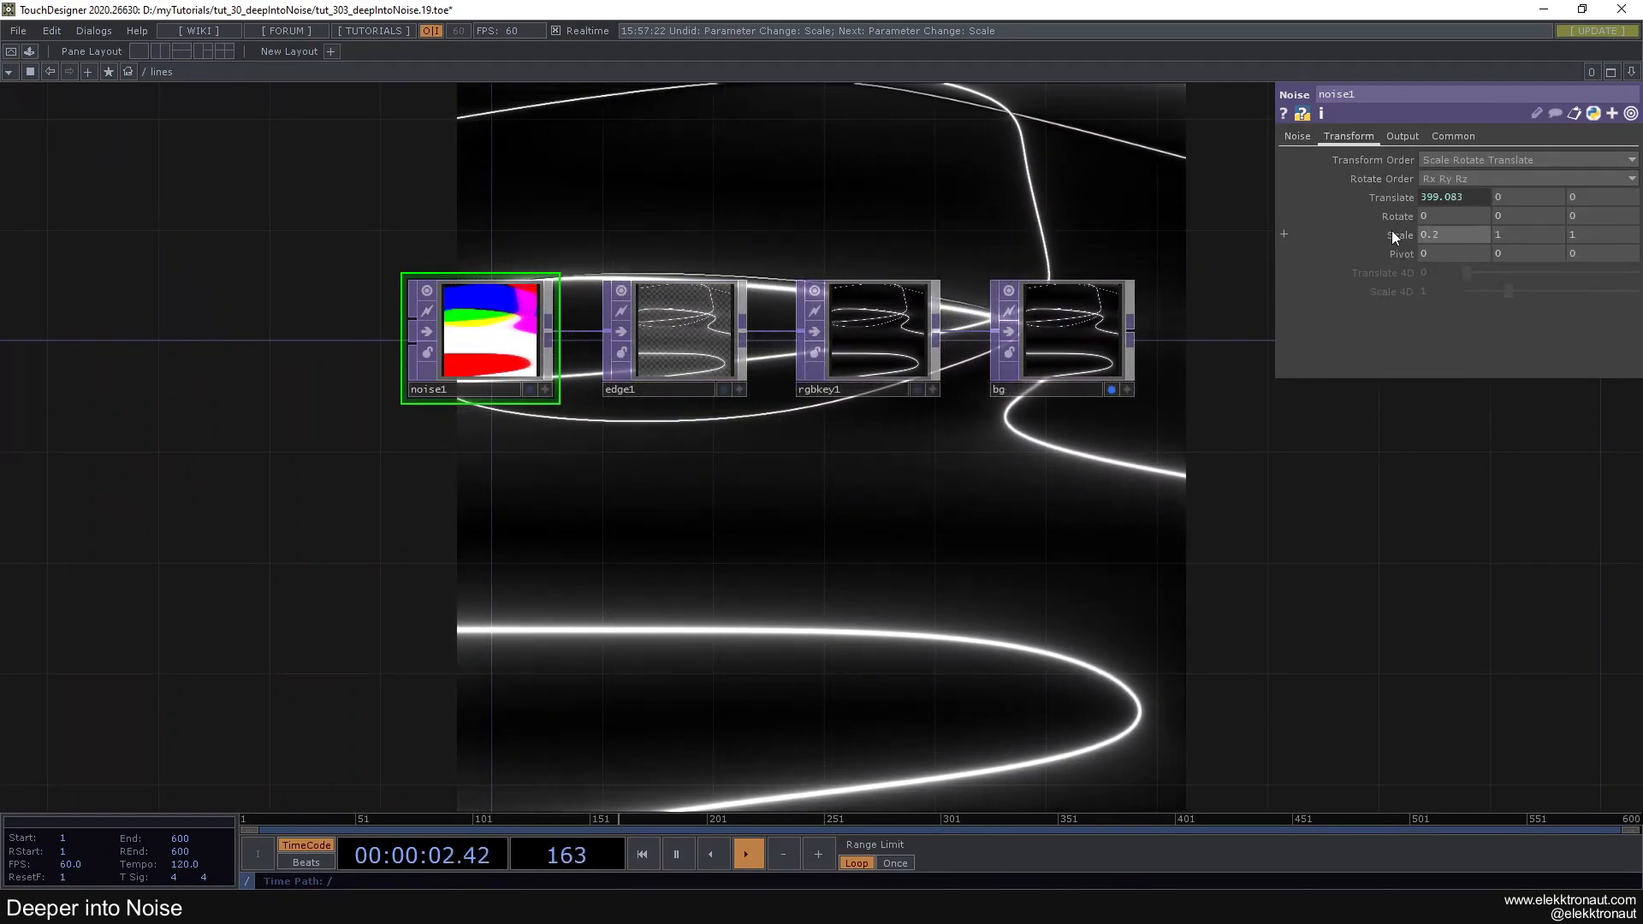
drag(844, 489, 874, 444)
scroll(727, 374, up, 3)
scroll(727, 274, down, 5)
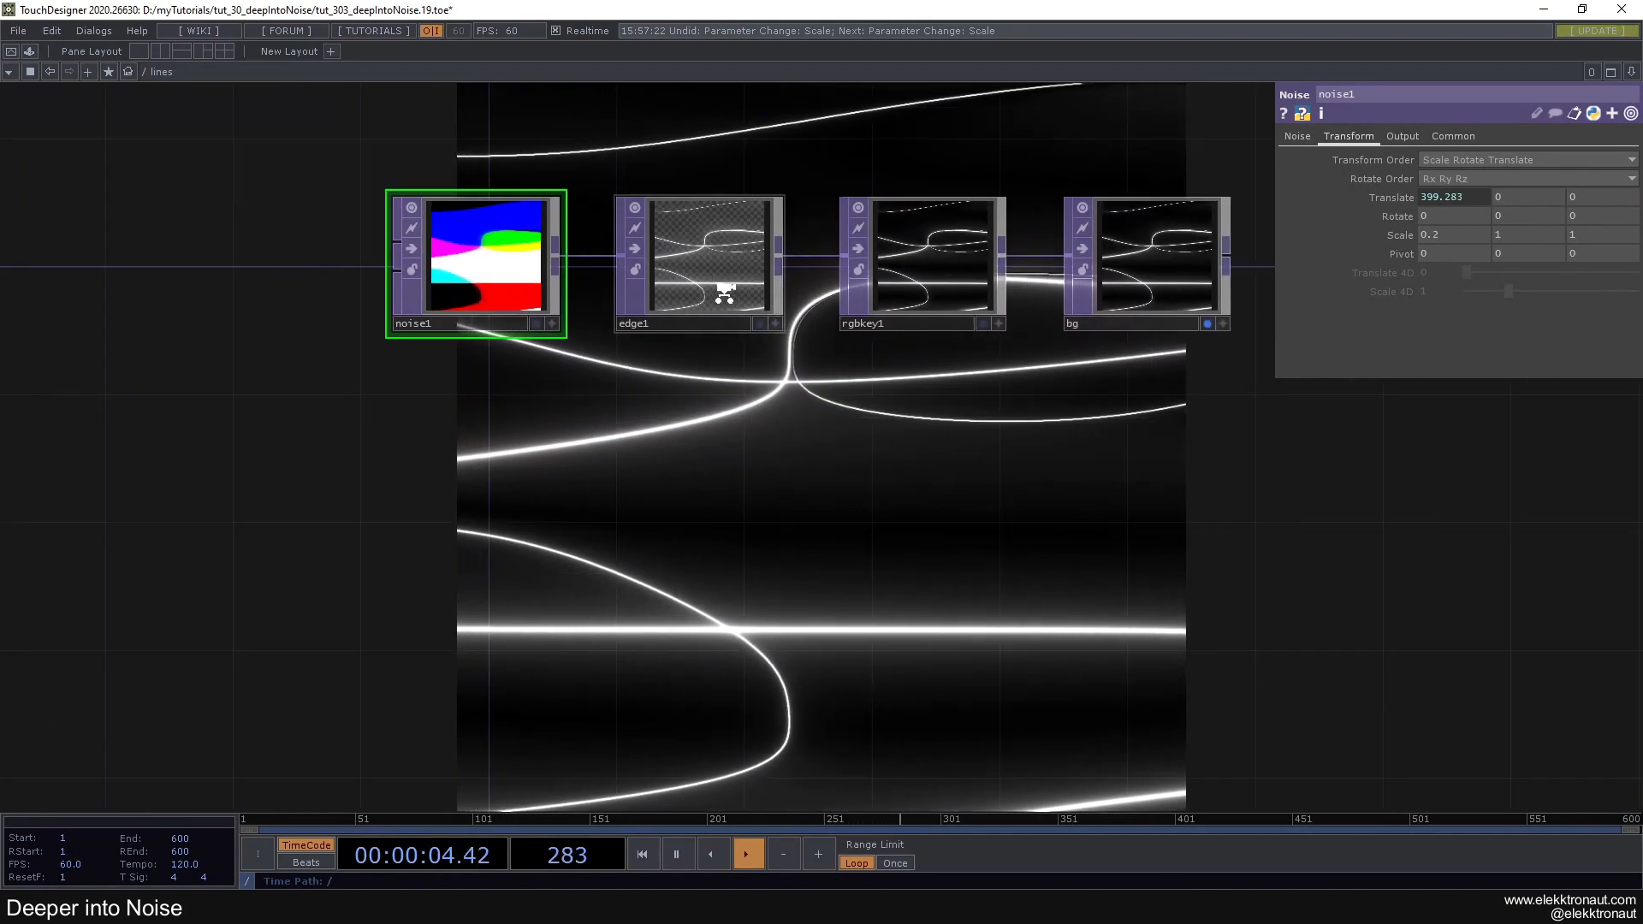
scroll(650, 326, up, 2)
drag(772, 196, 740, 218)
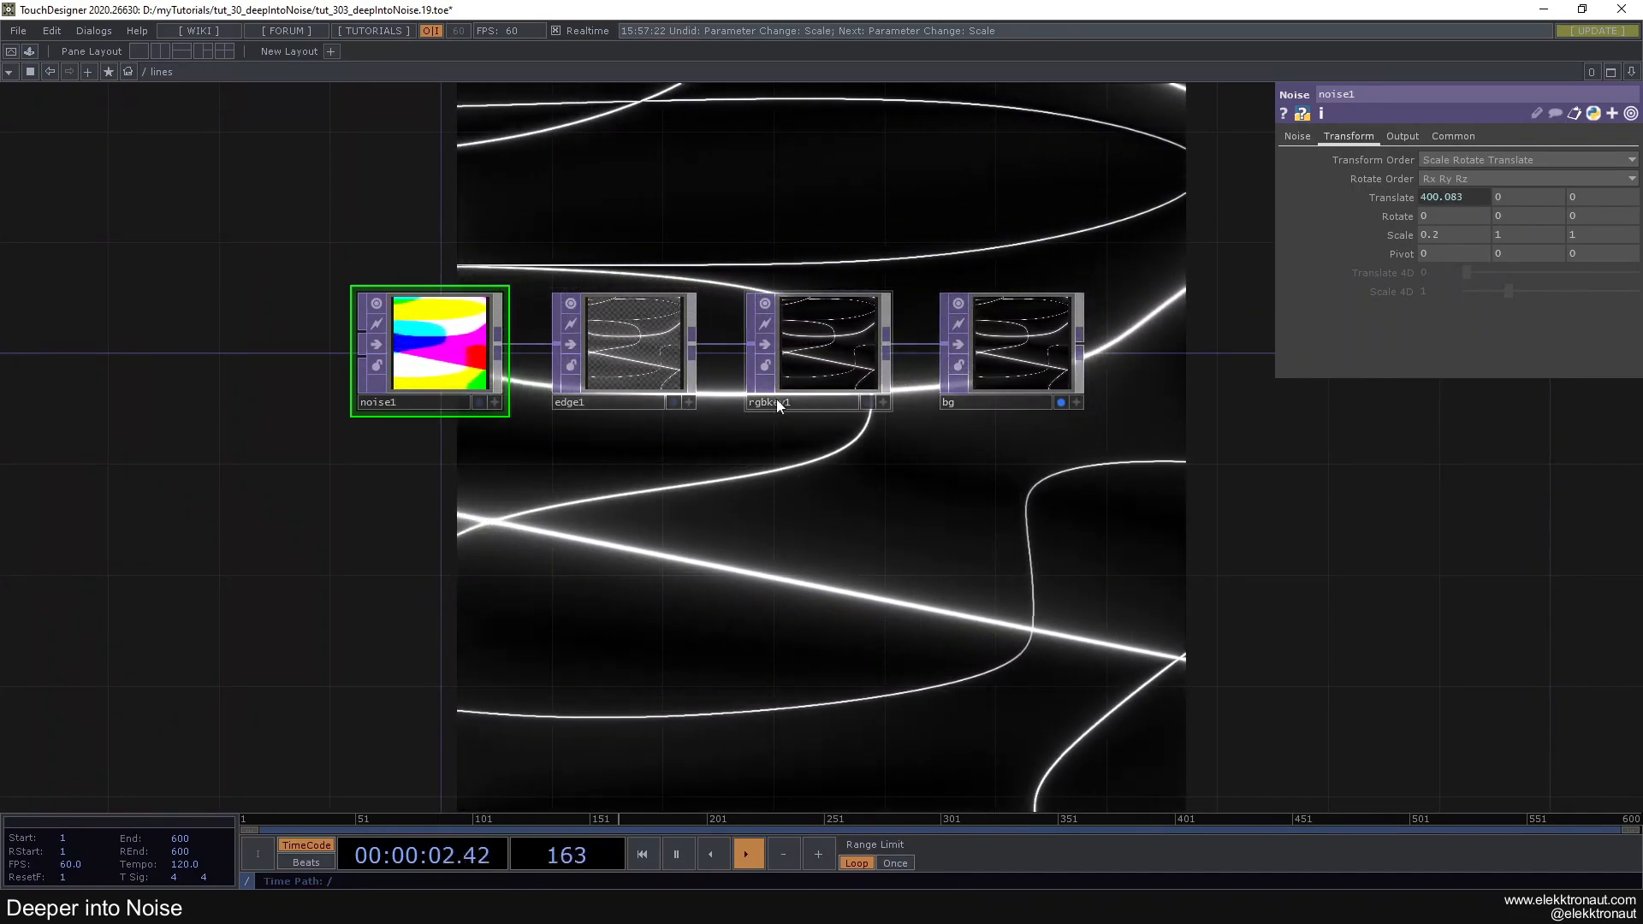
Leave the lines container and enter the landscape container's network
key(u)
key(p)
scroll(598, 334, down, 5)
click(745, 496)
scroll(747, 505, up, 5)
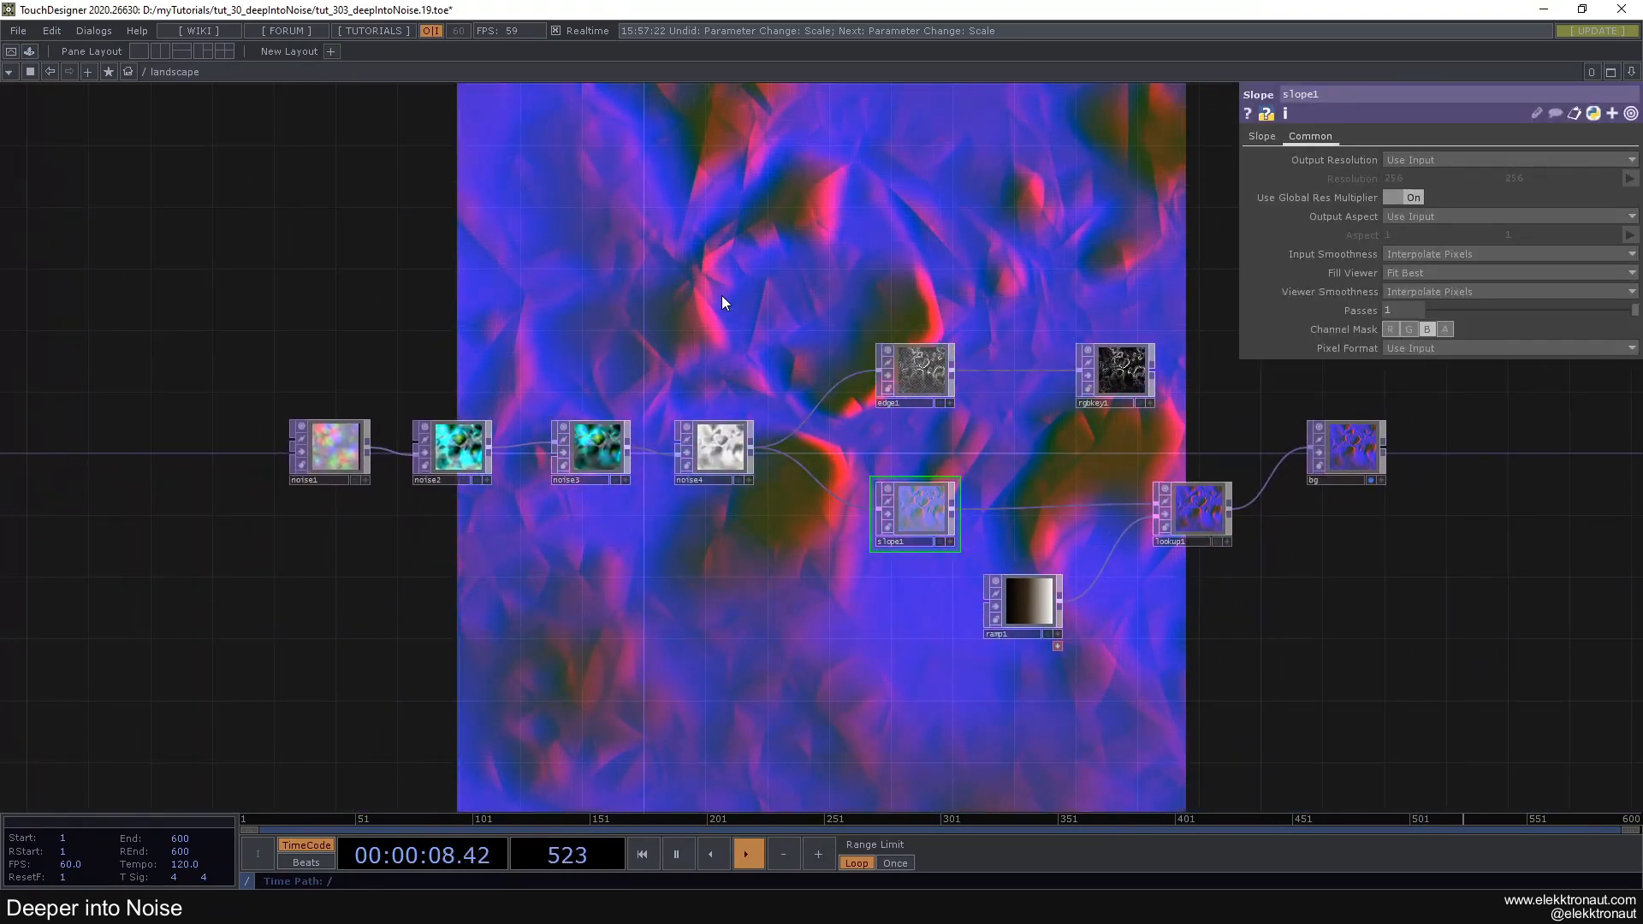
Delete all operators inside the landscape container
drag(248, 255, 1450, 706)
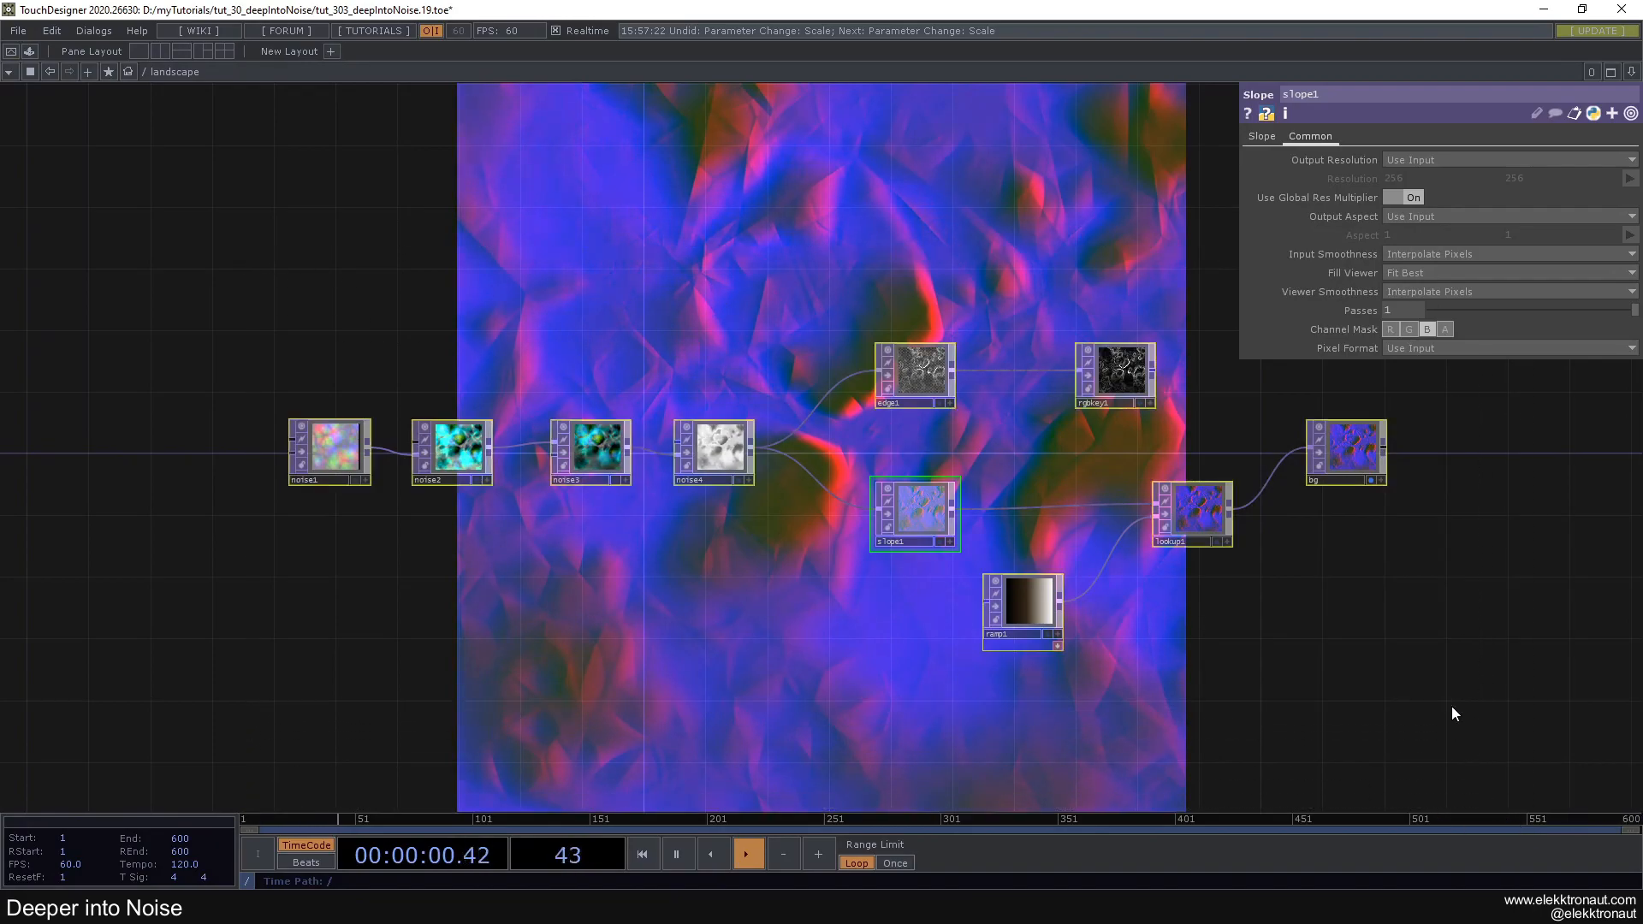
key(Delete)
scroll(445, 401, up, 3)
drag(479, 402, 635, 379)
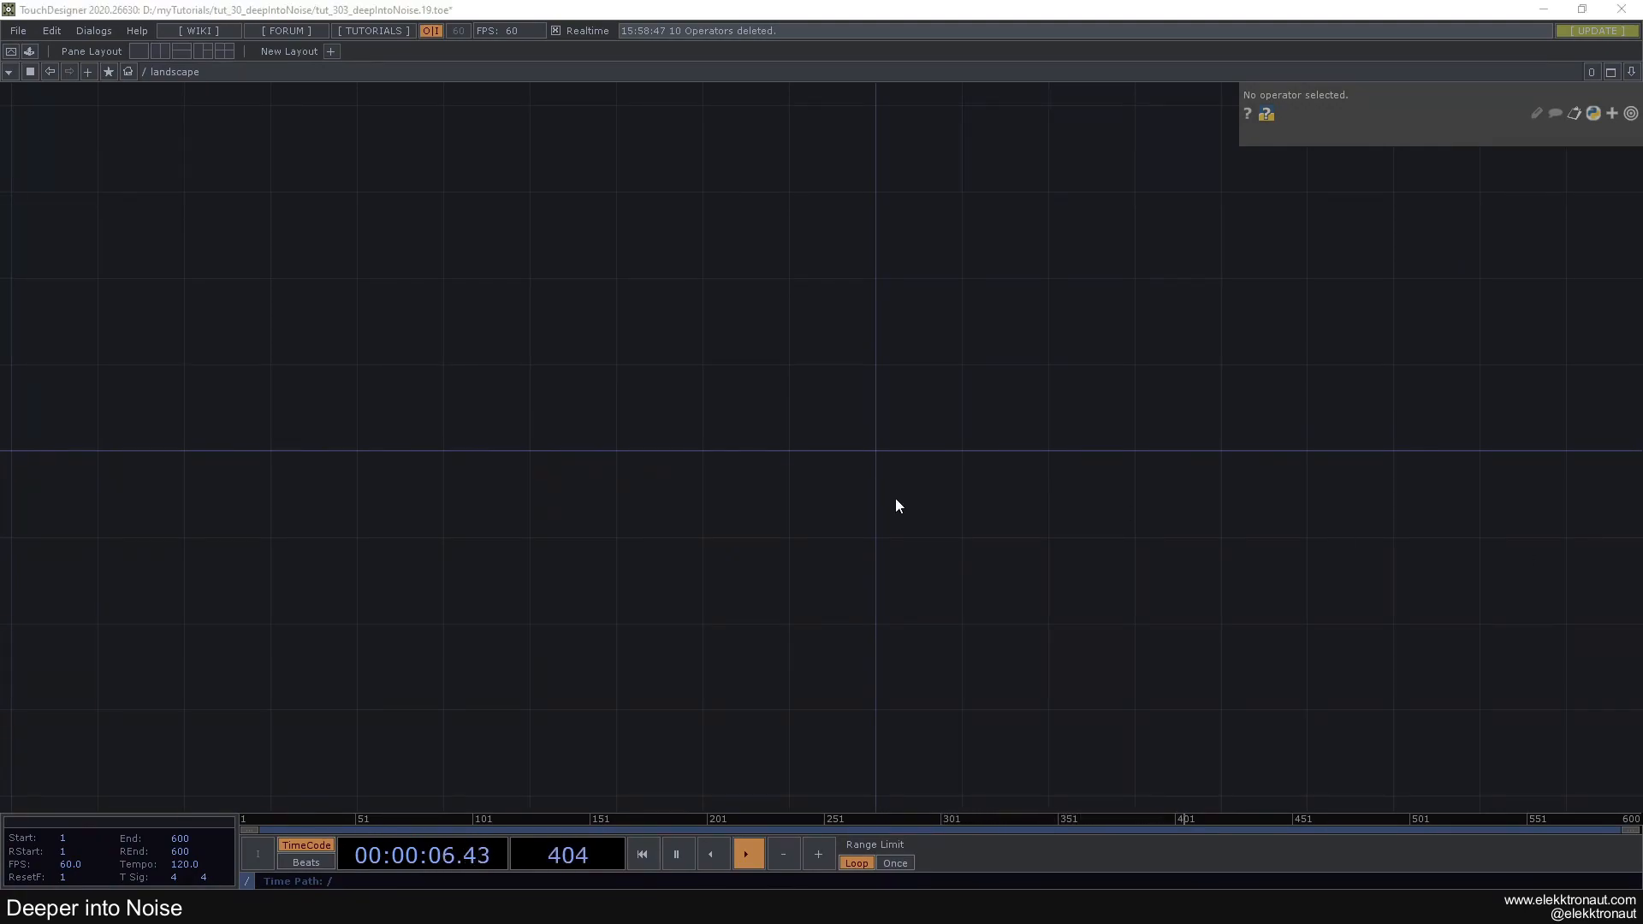
Add a Noise TOP to the empty landscape network and set its type to Alligator
key(Tab)
text(n)
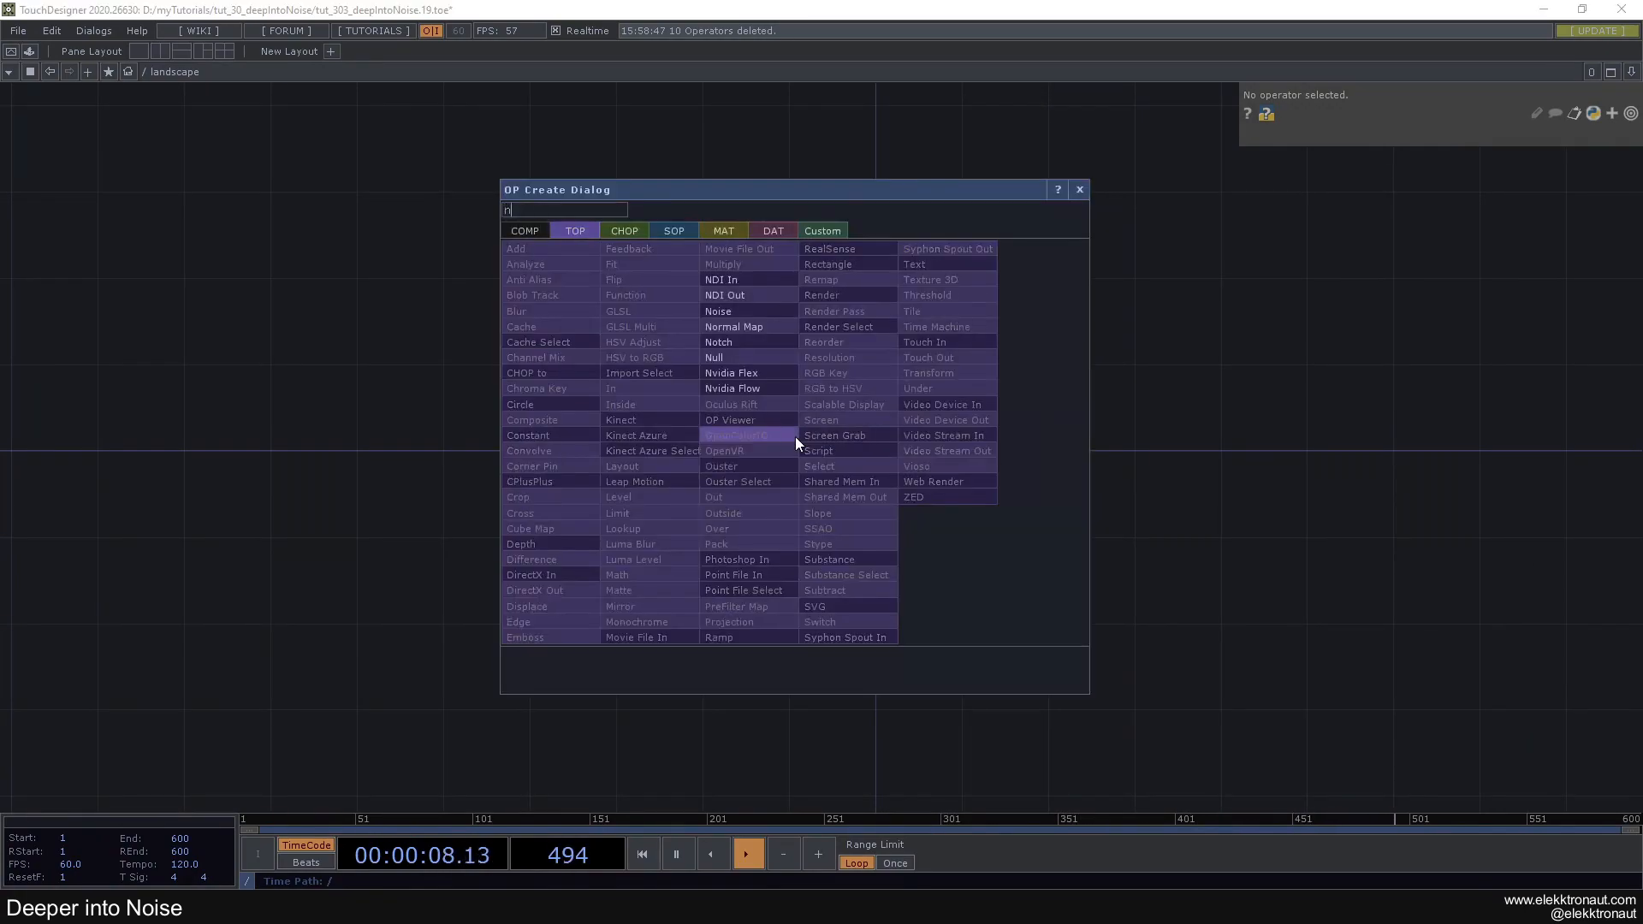
click(735, 310)
click(668, 459)
scroll(667, 459, up, 3)
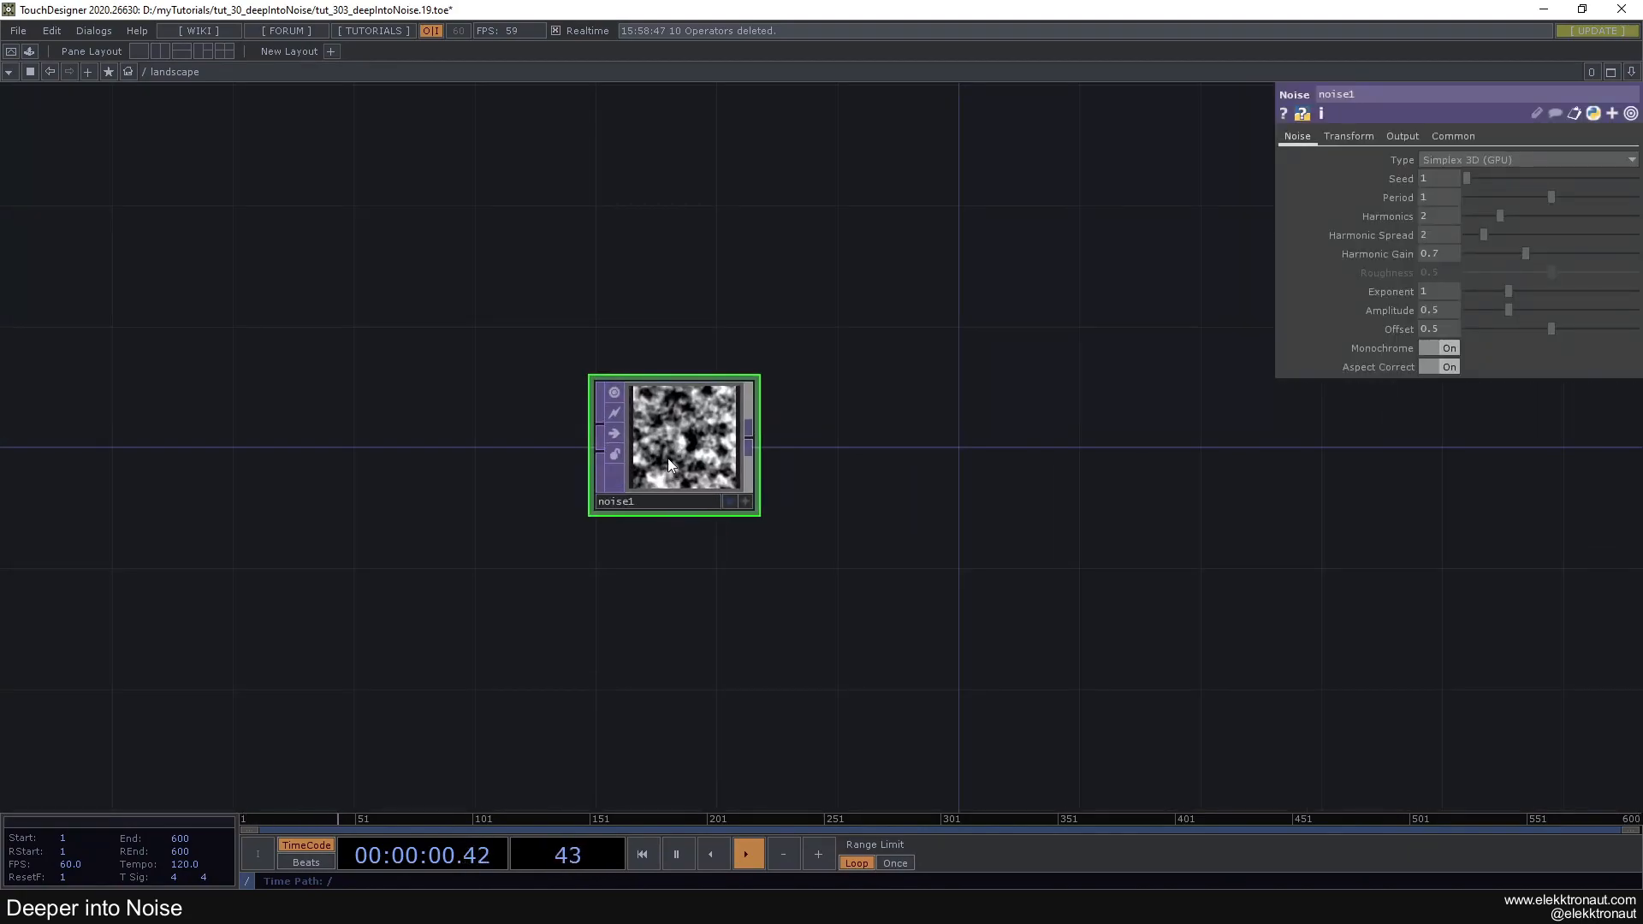
scroll(602, 369, up, 1)
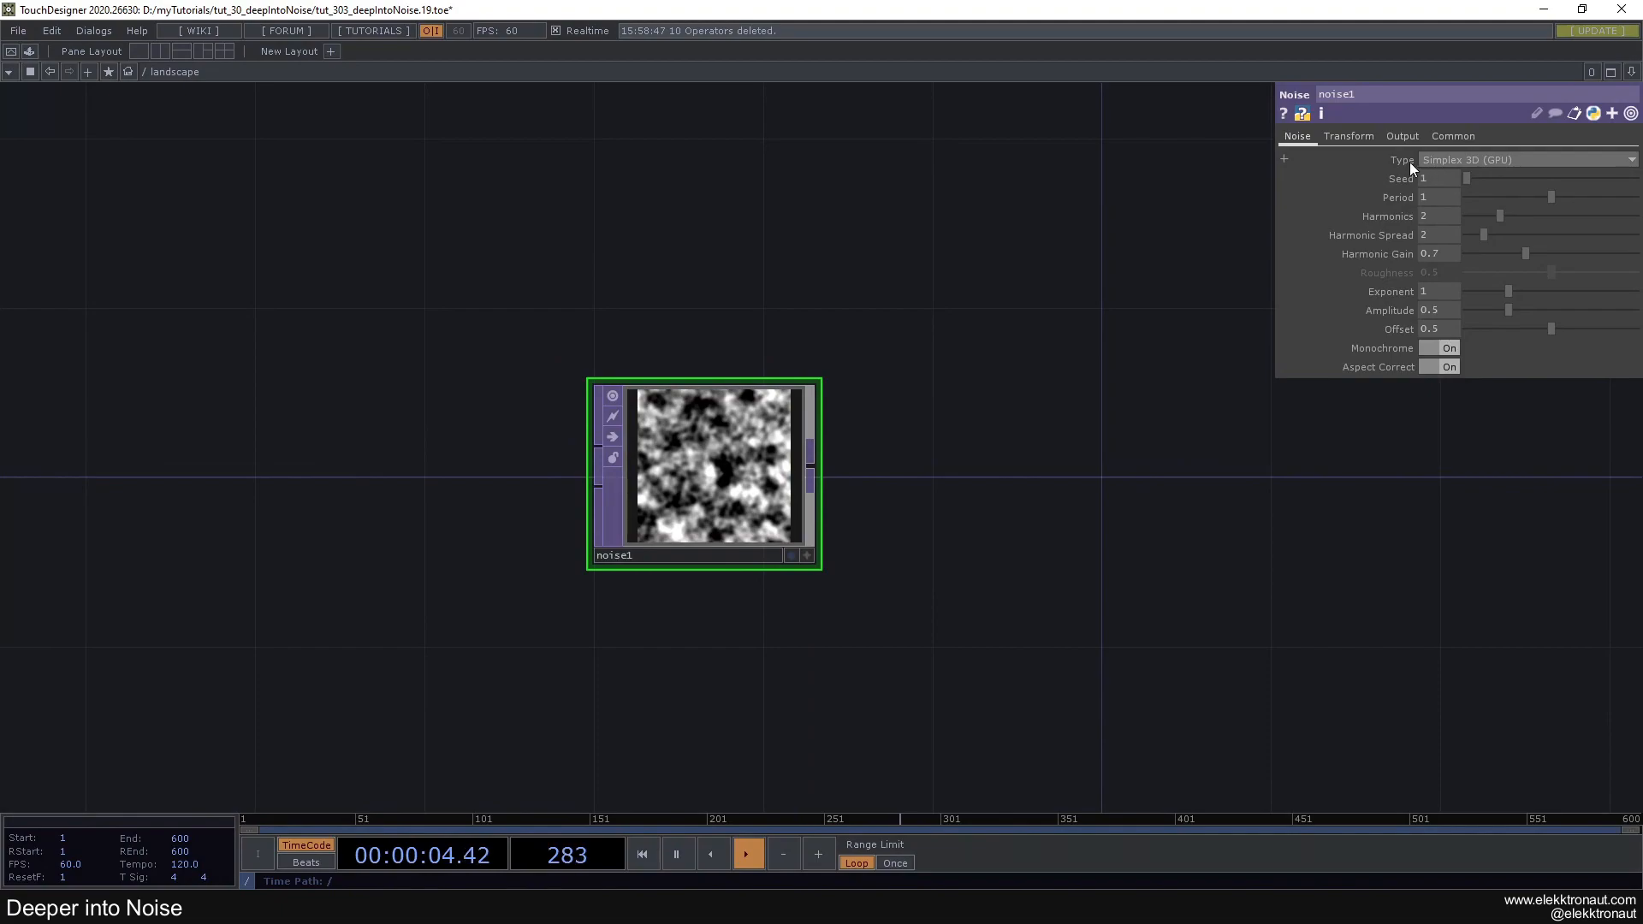
click(1456, 160)
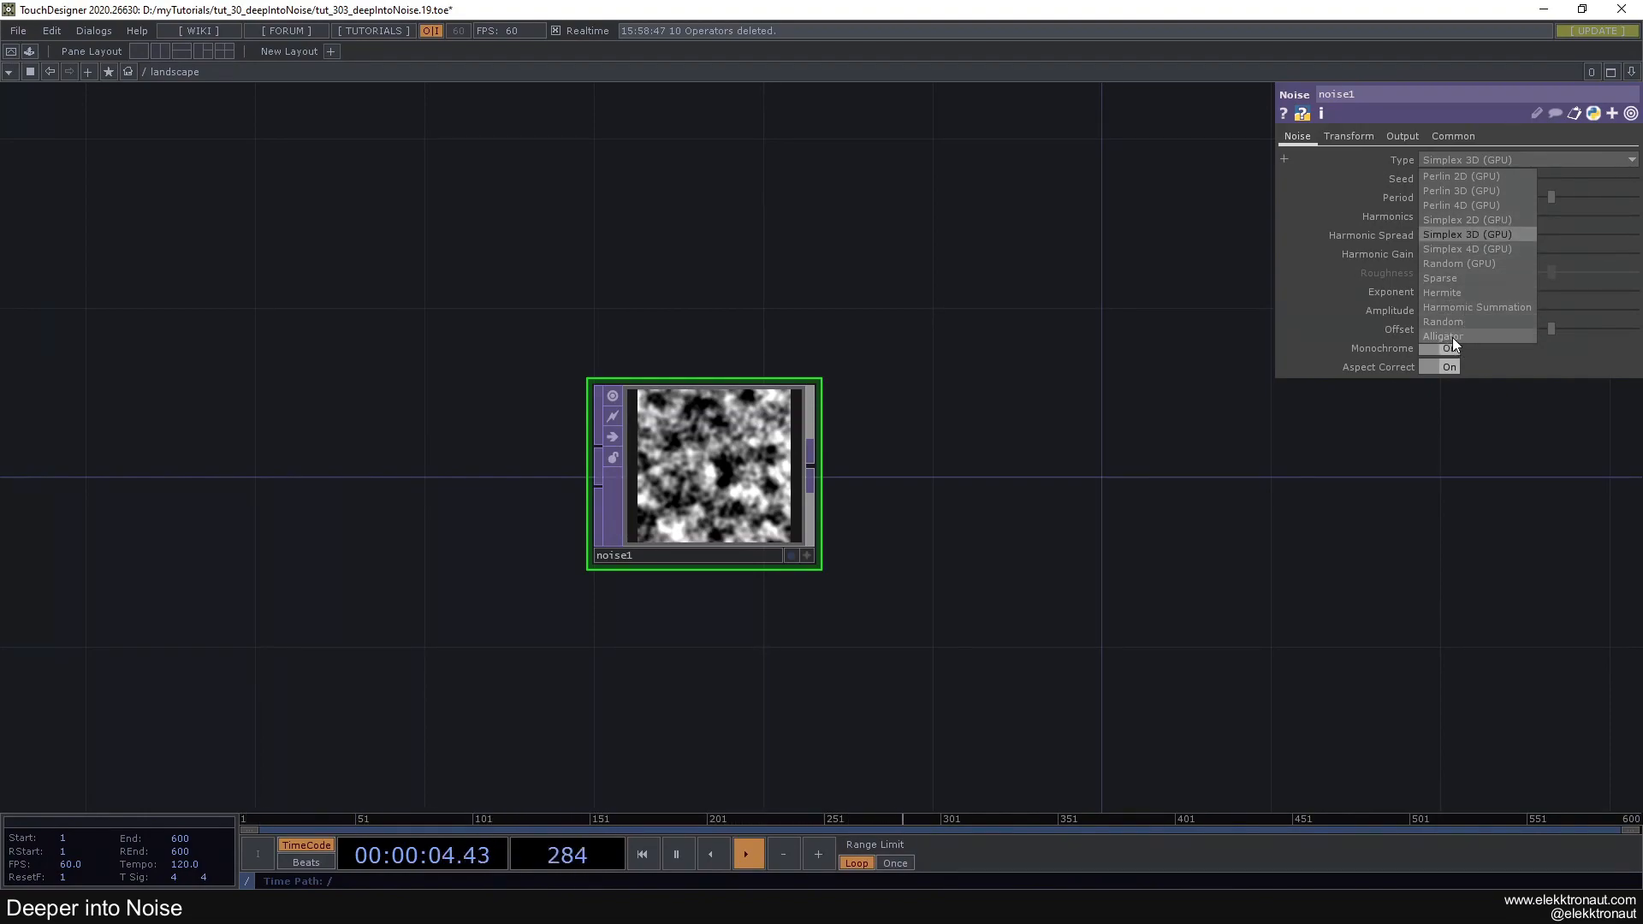
click(1476, 335)
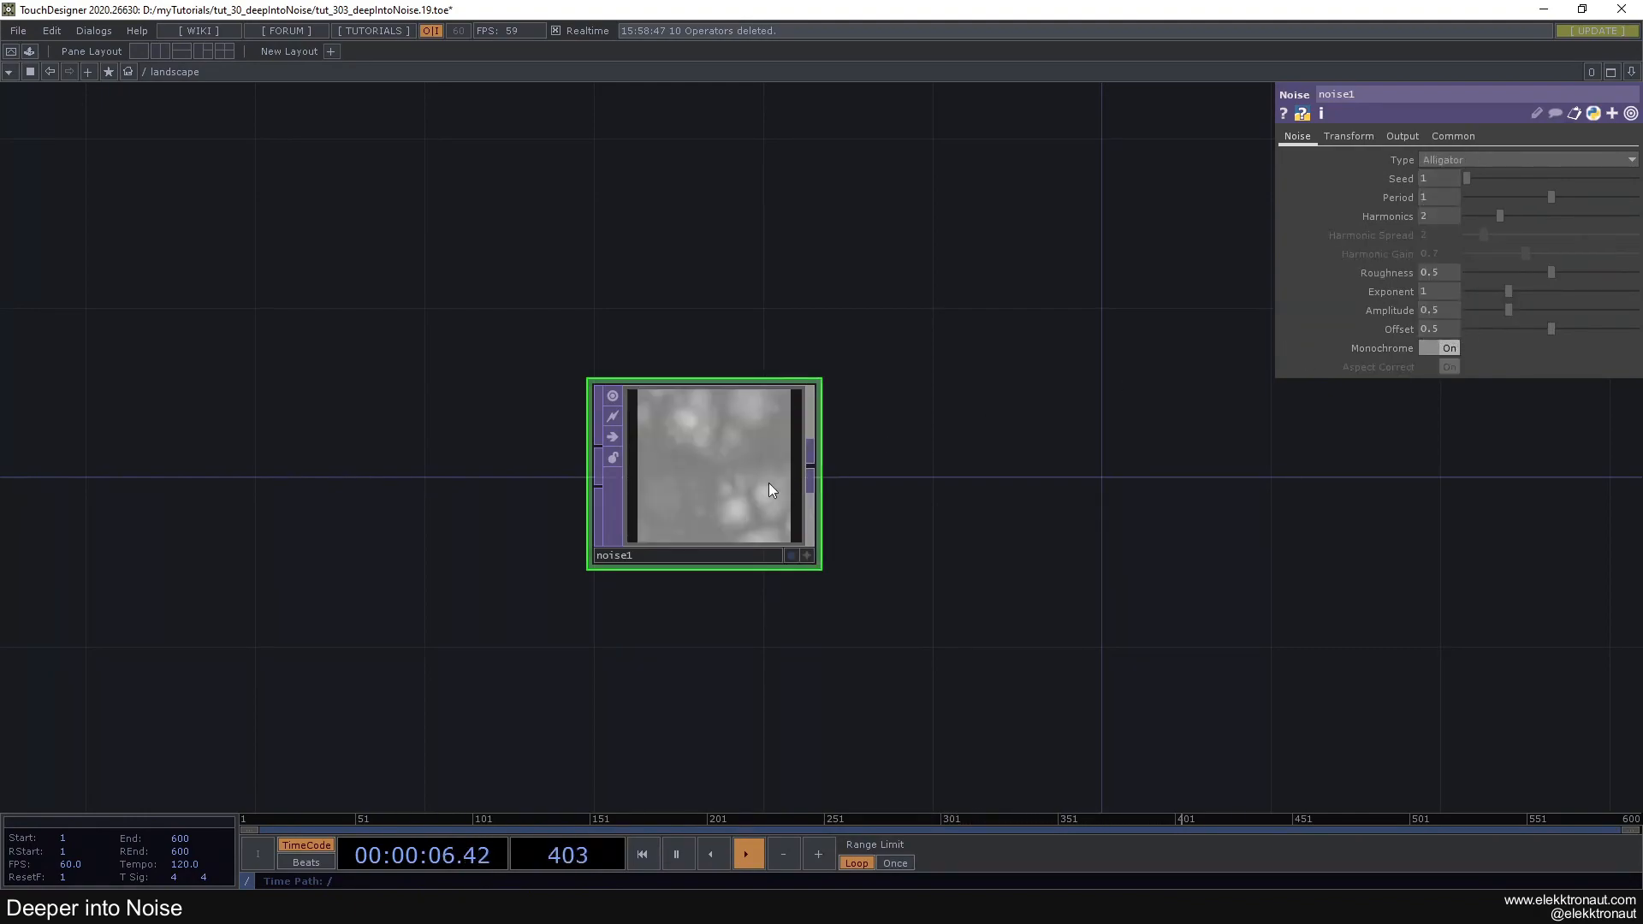
Examine the Alligator noise pattern up close and from farther away
scroll(707, 475, up, 5)
scroll(711, 469, down, 3)
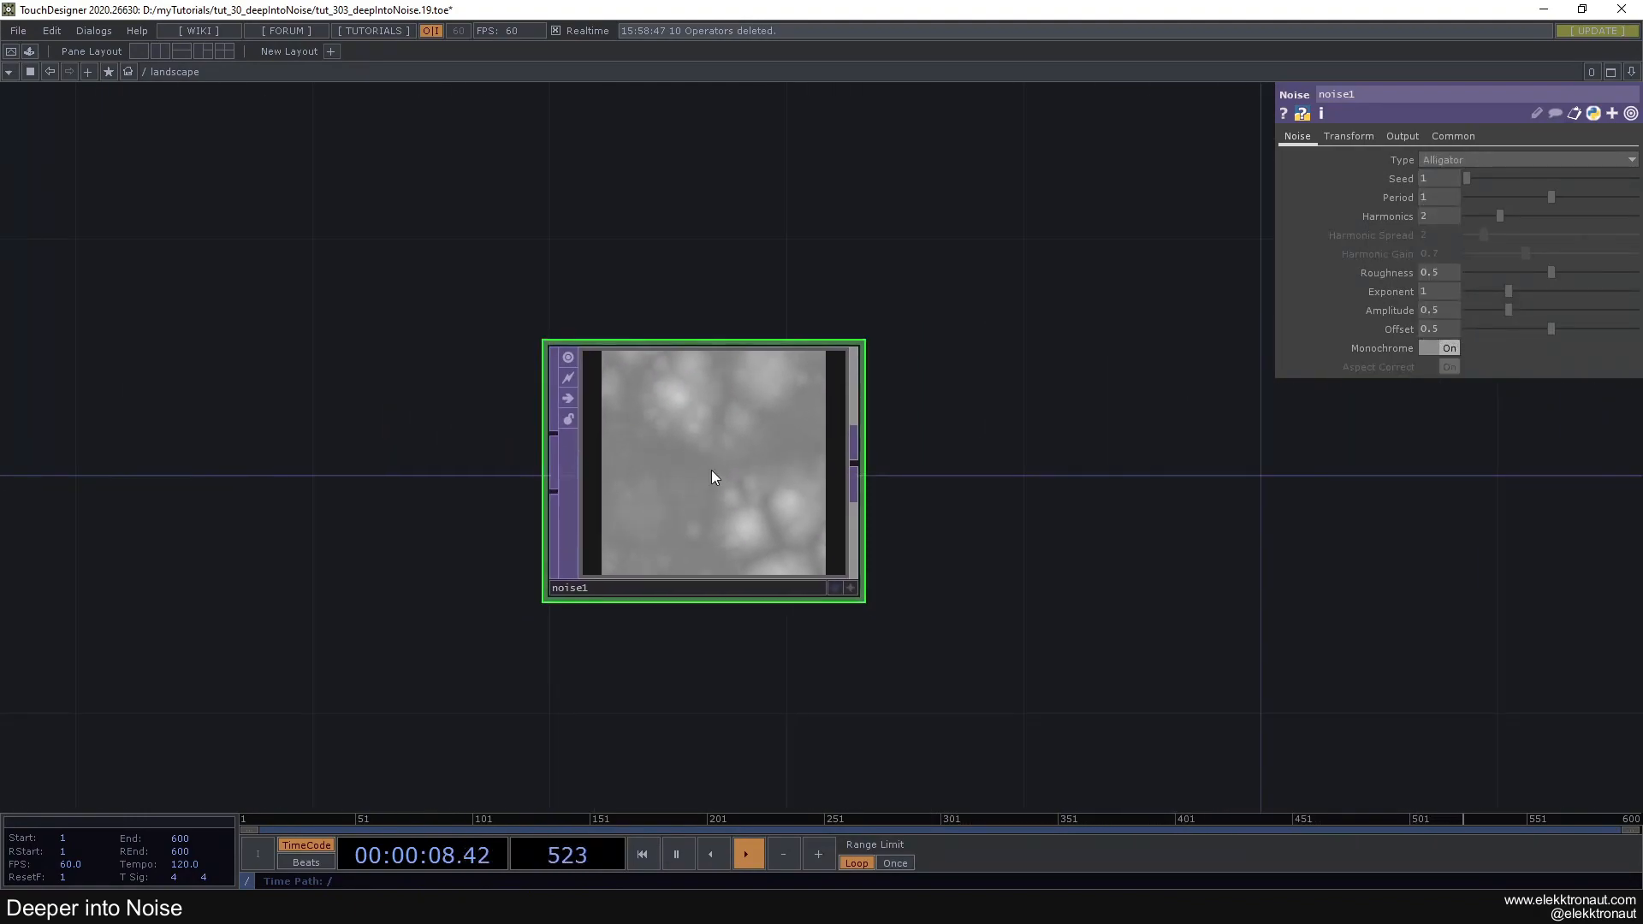
scroll(711, 469, down, 2)
scroll(711, 477, up, 5)
scroll(711, 476, down, 5)
scroll(711, 477, up, 3)
scroll(711, 476, down, 3)
drag(922, 481, 783, 397)
drag(559, 390, 611, 393)
scroll(610, 394, up, 3)
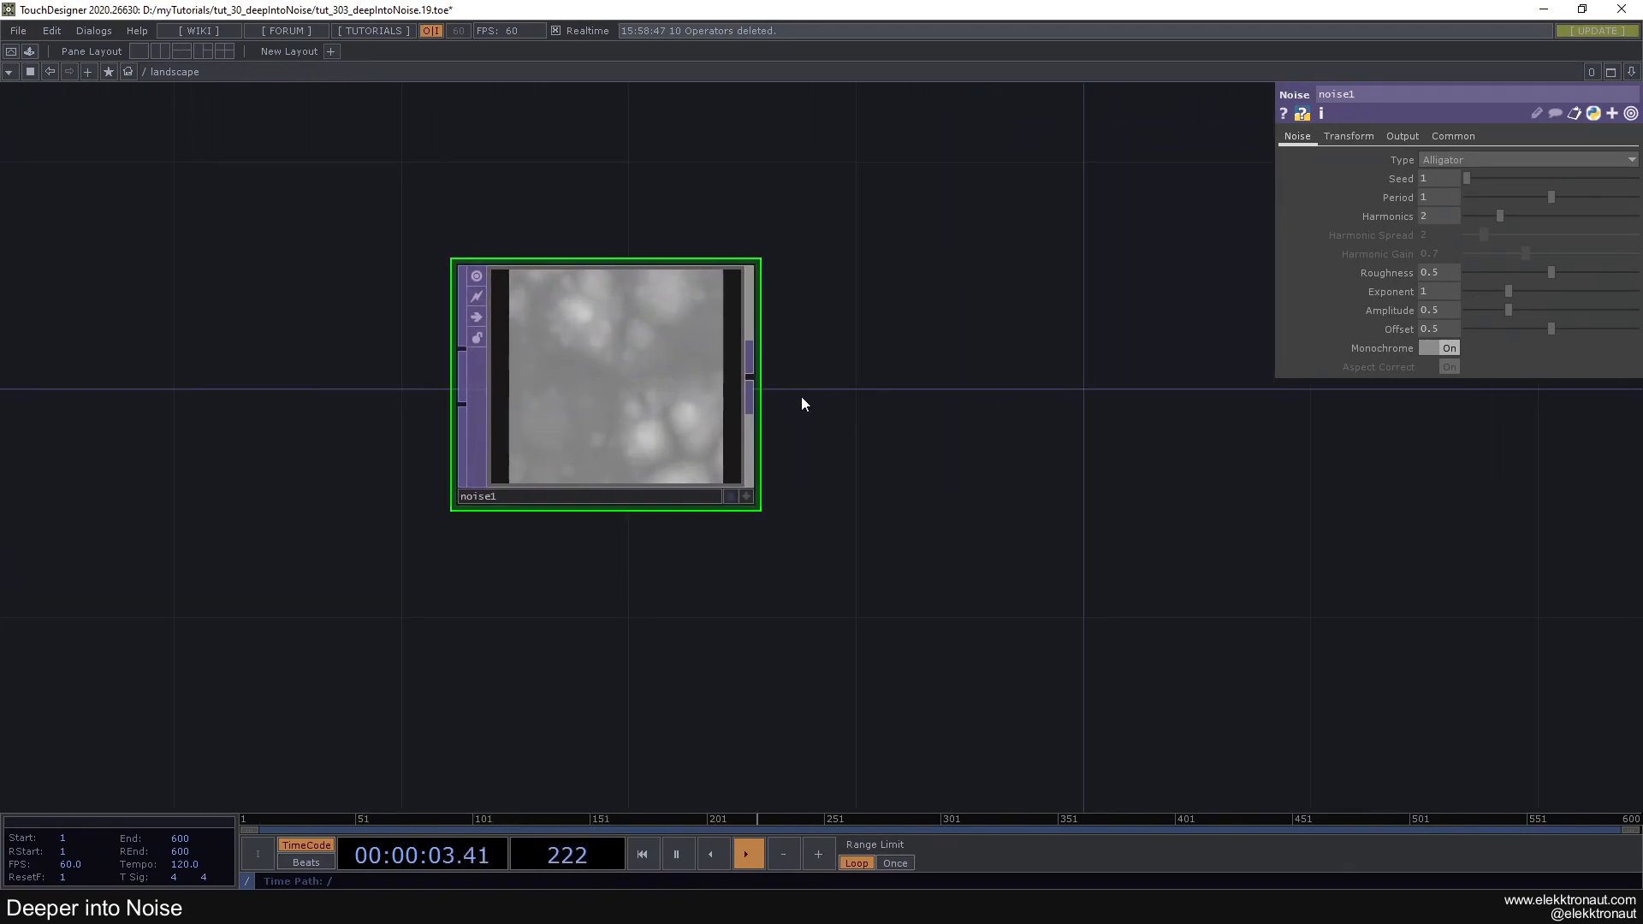
Try a Simplex noise type for comparison and return to Alligator
click(1445, 159)
click(1460, 226)
click(1427, 162)
click(1434, 336)
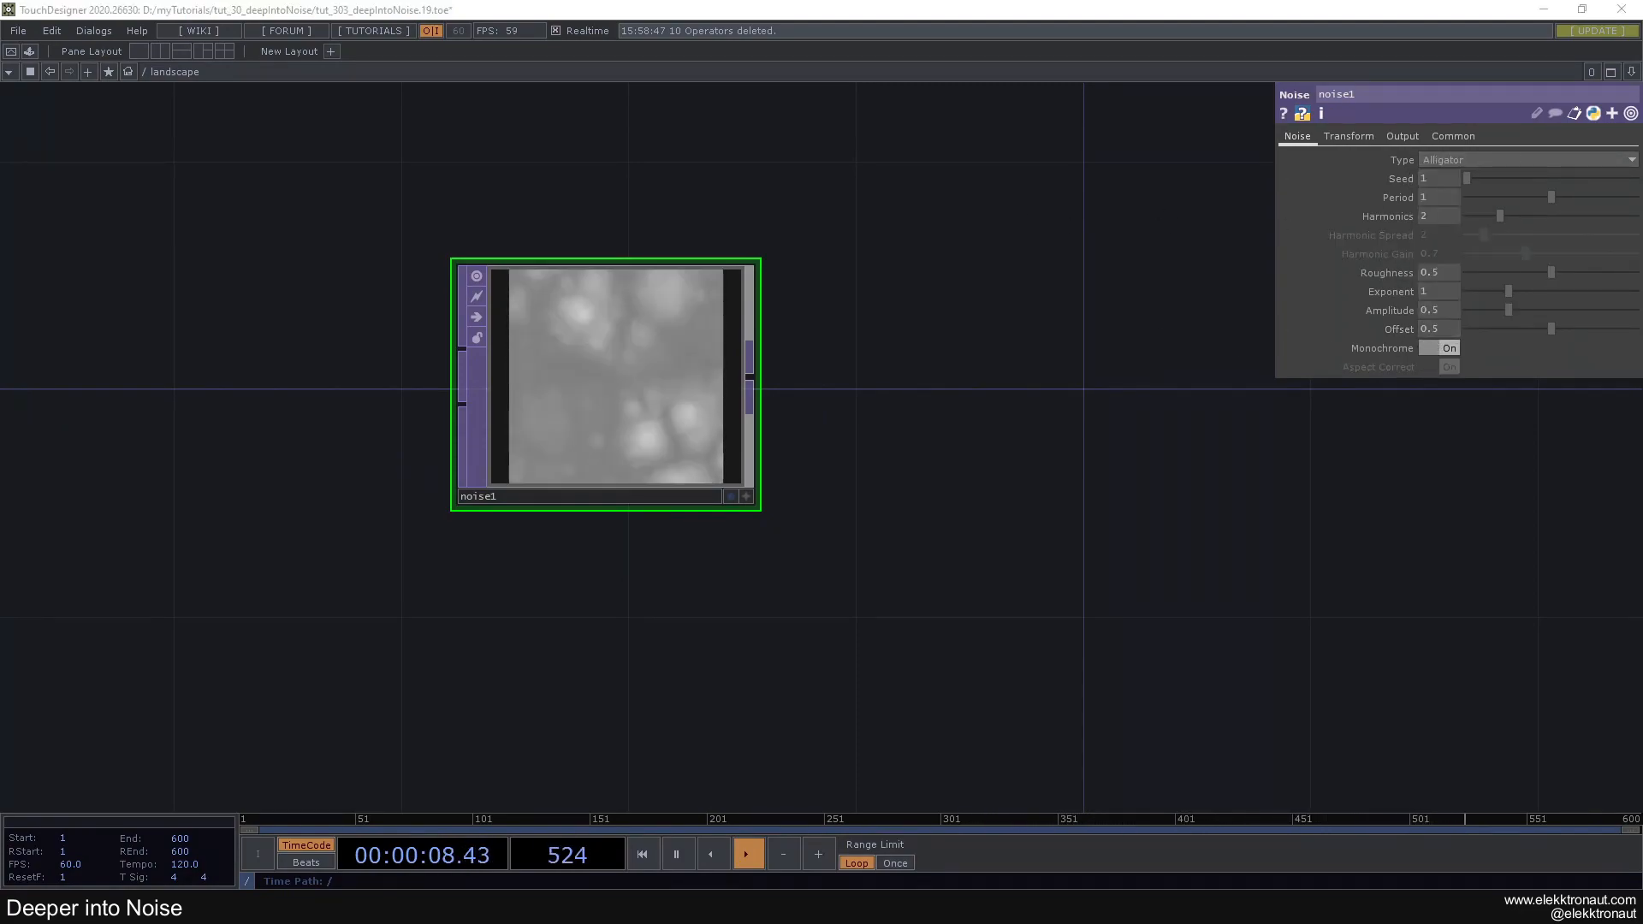
Set the Alligator noise's amplitude to 1 and its seed to 2640
drag(1450, 311, 1403, 308)
text(1)
key(Return)
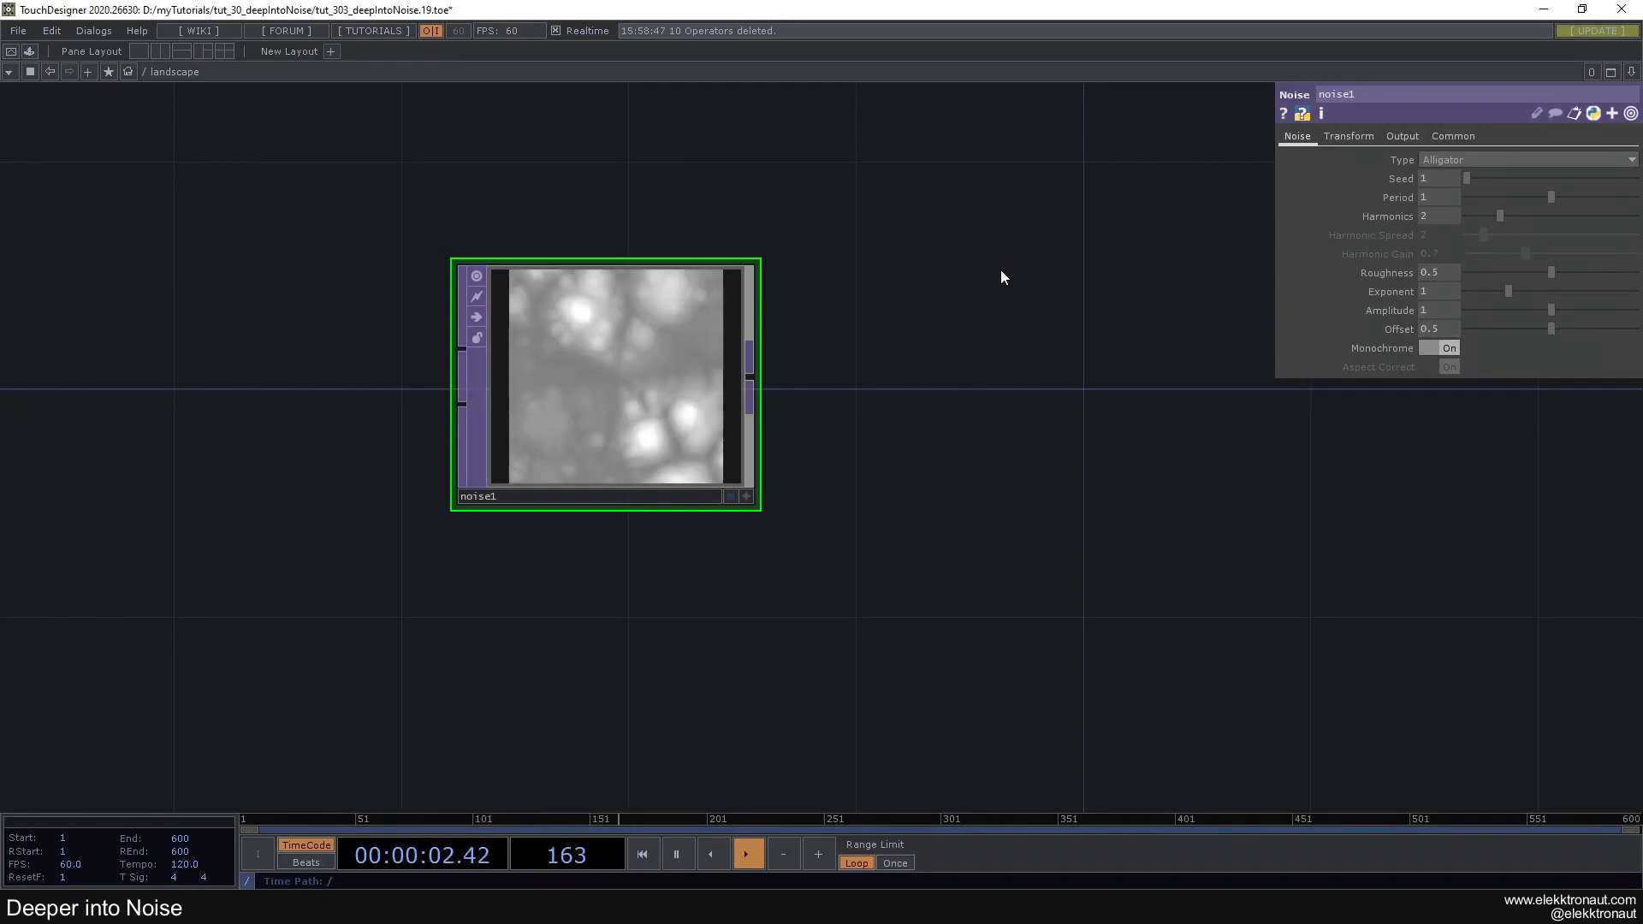
drag(999, 268, 1052, 284)
drag(1472, 180, 1513, 183)
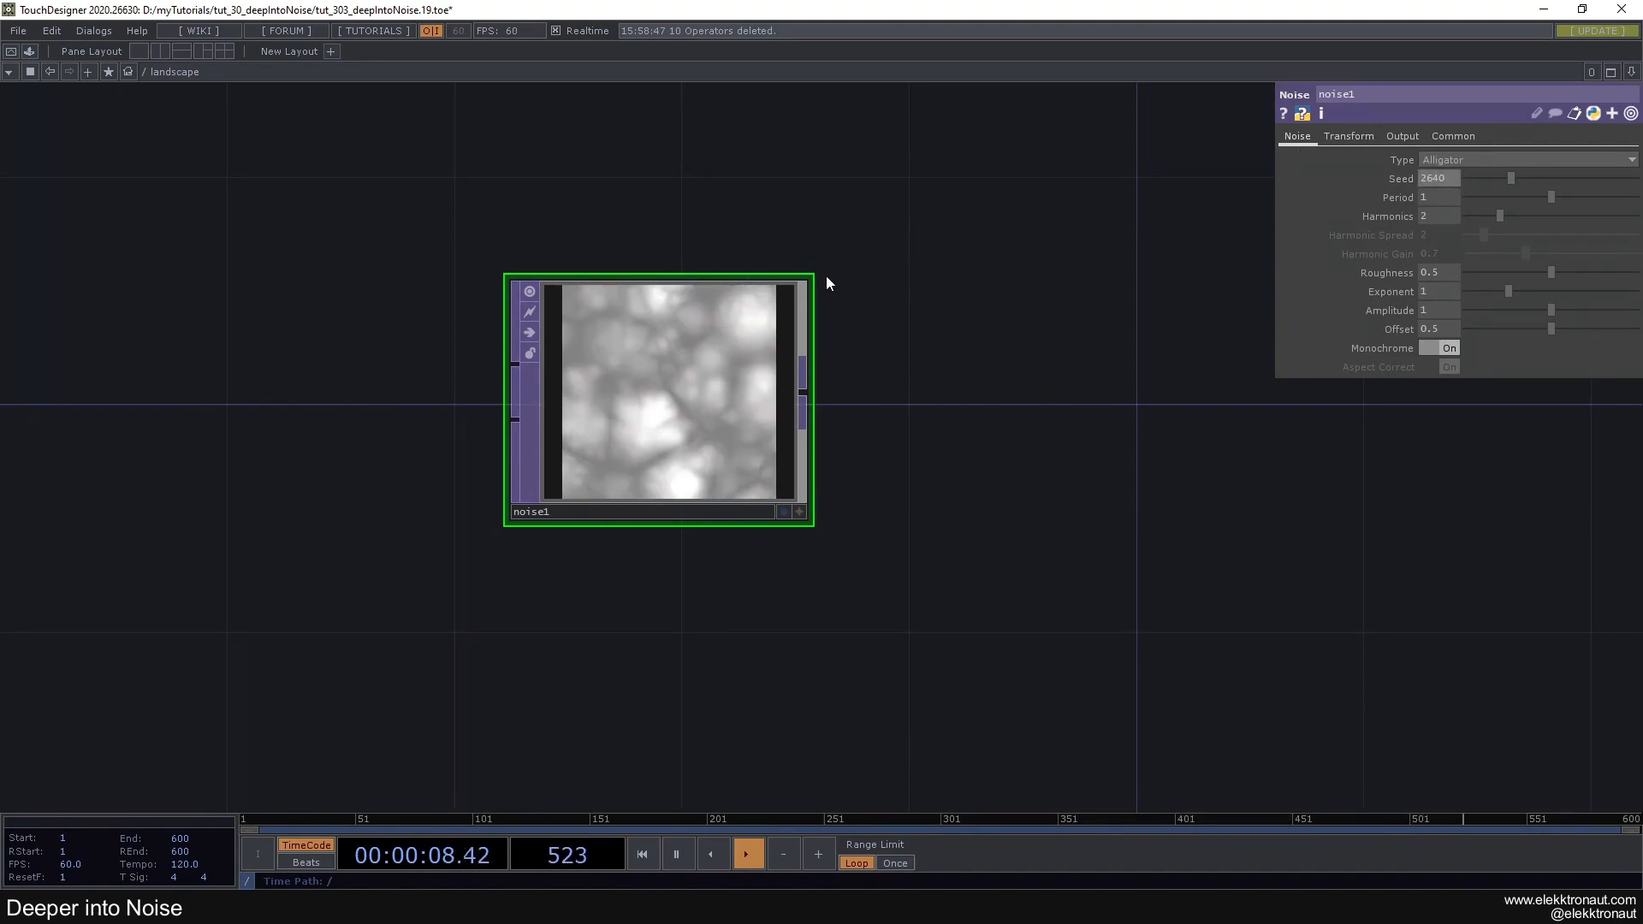
Turn off Monochrome on the Alligator noise so it outputs colour
click(1340, 137)
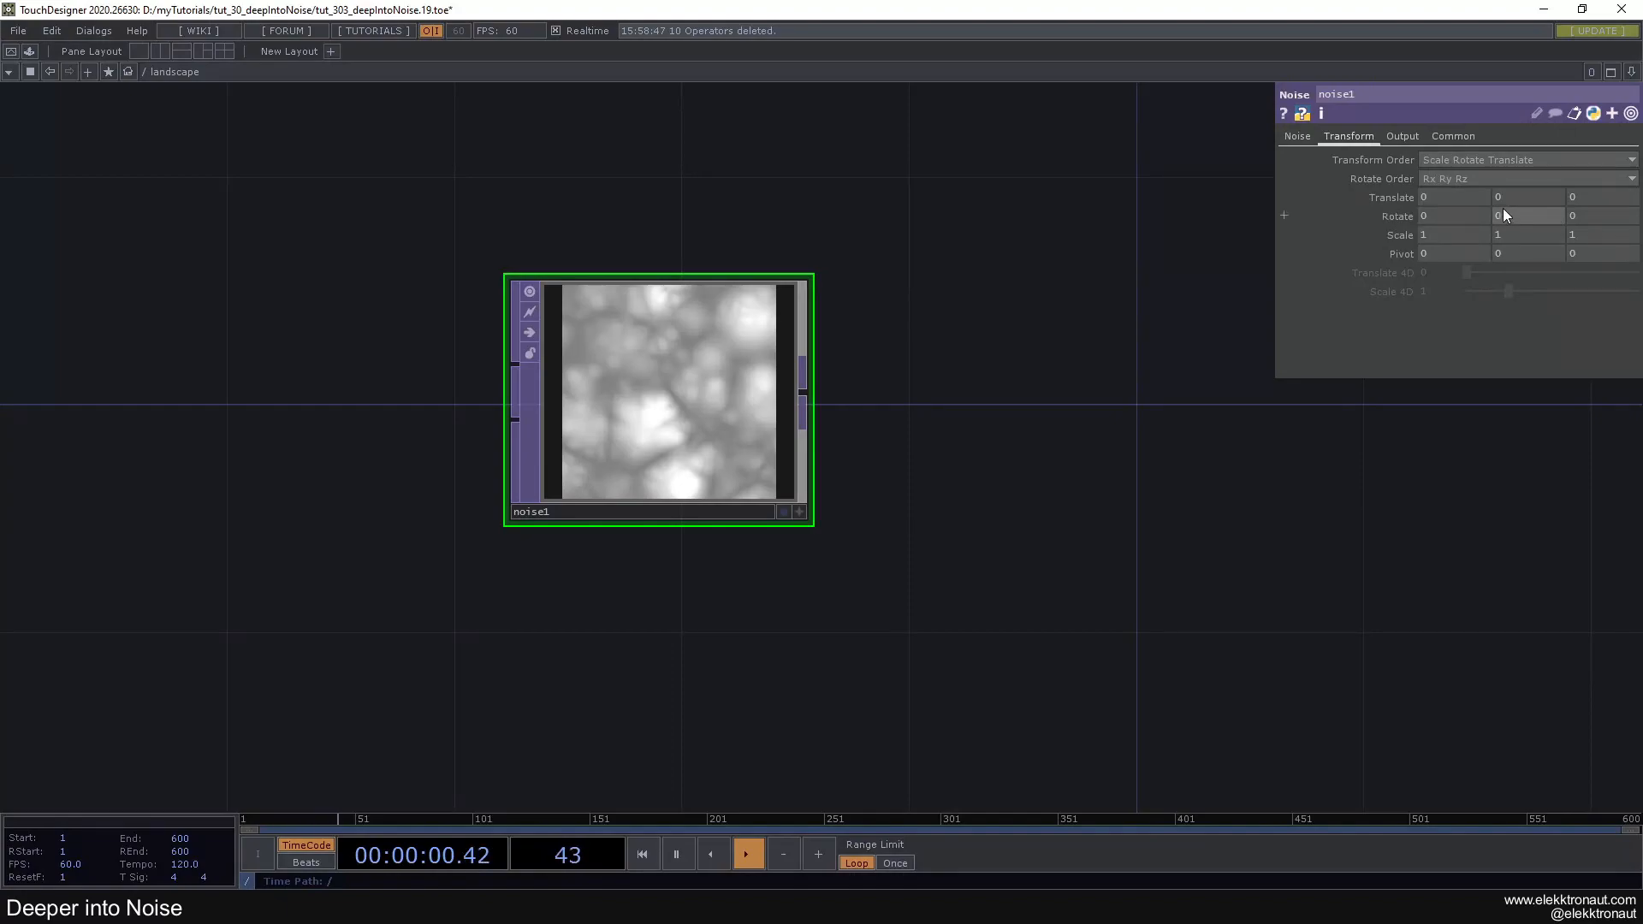
click(1297, 137)
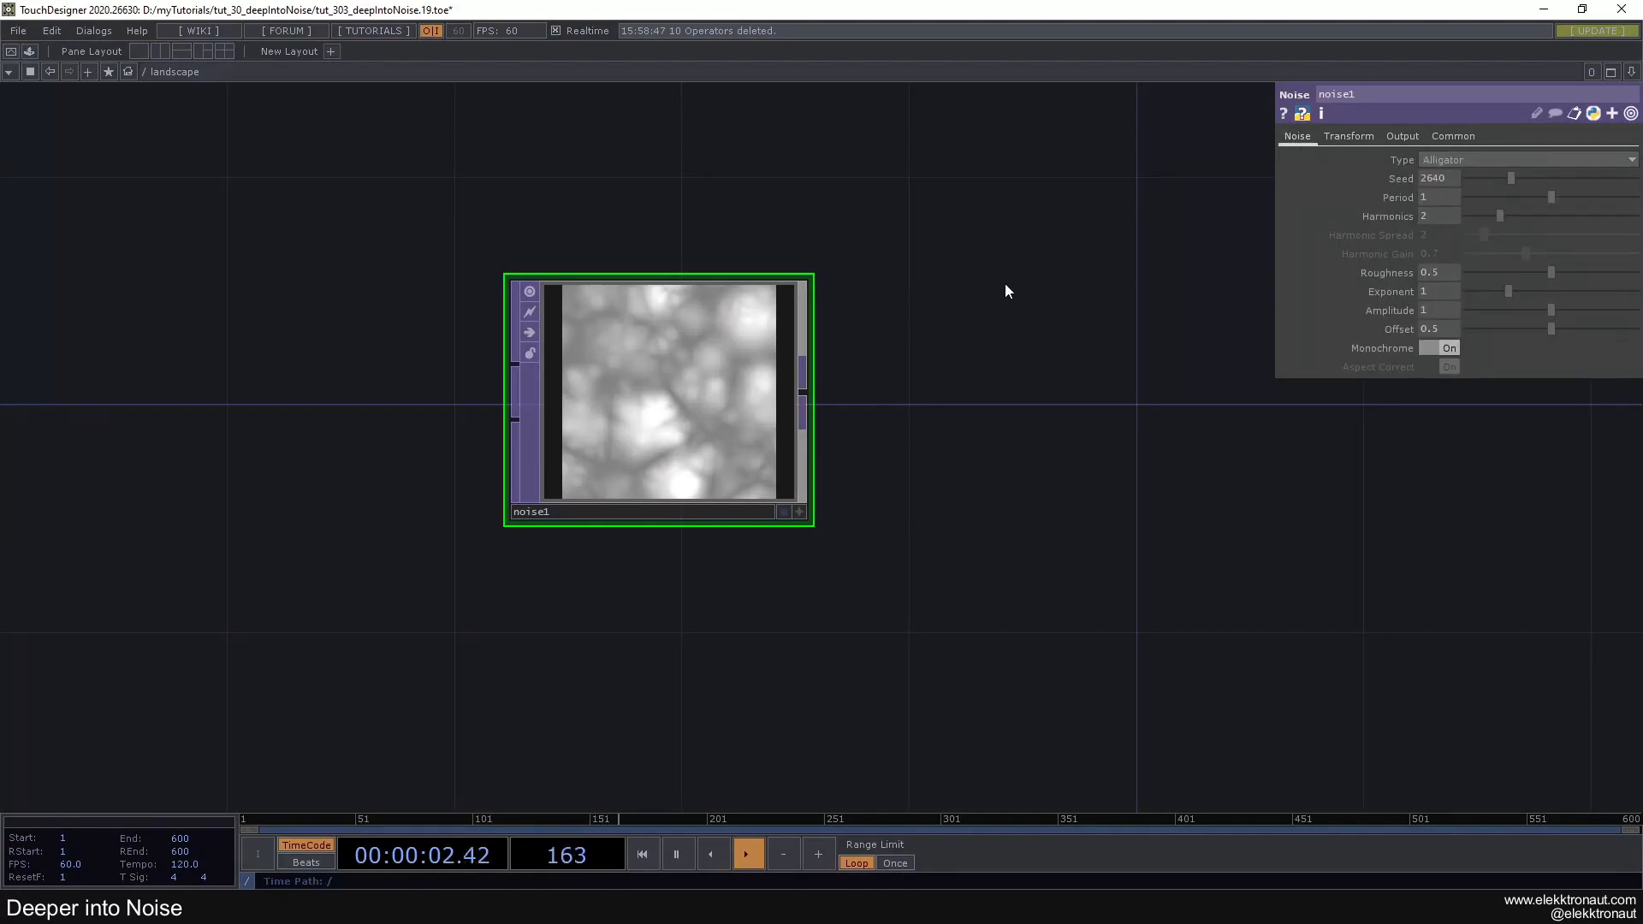
drag(1107, 278, 1056, 277)
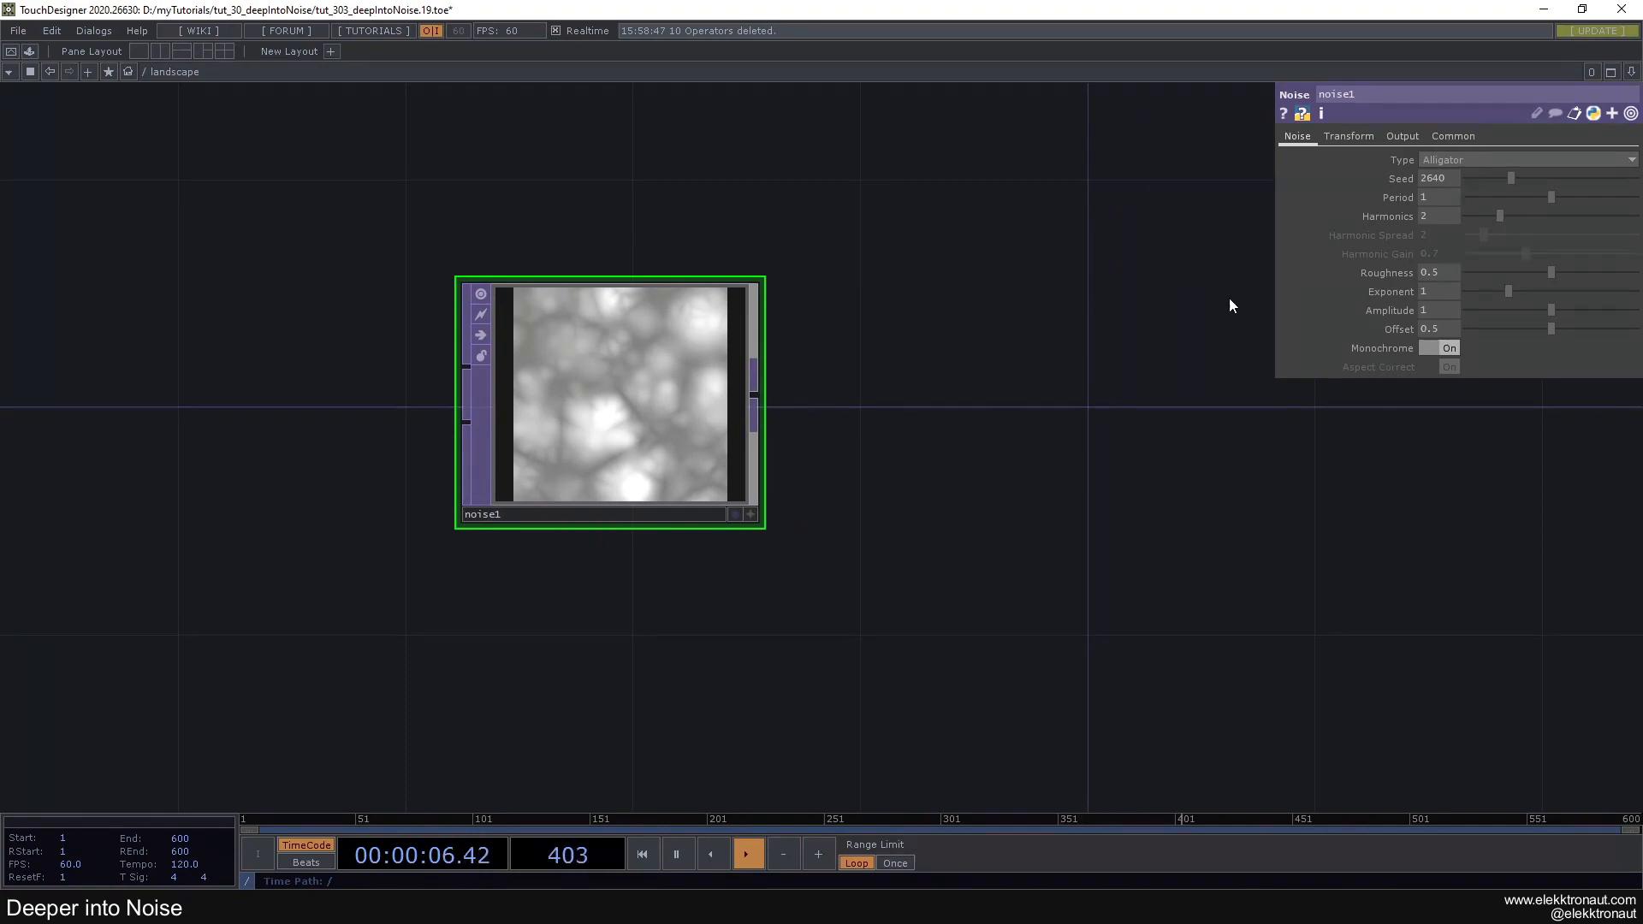
click(1427, 347)
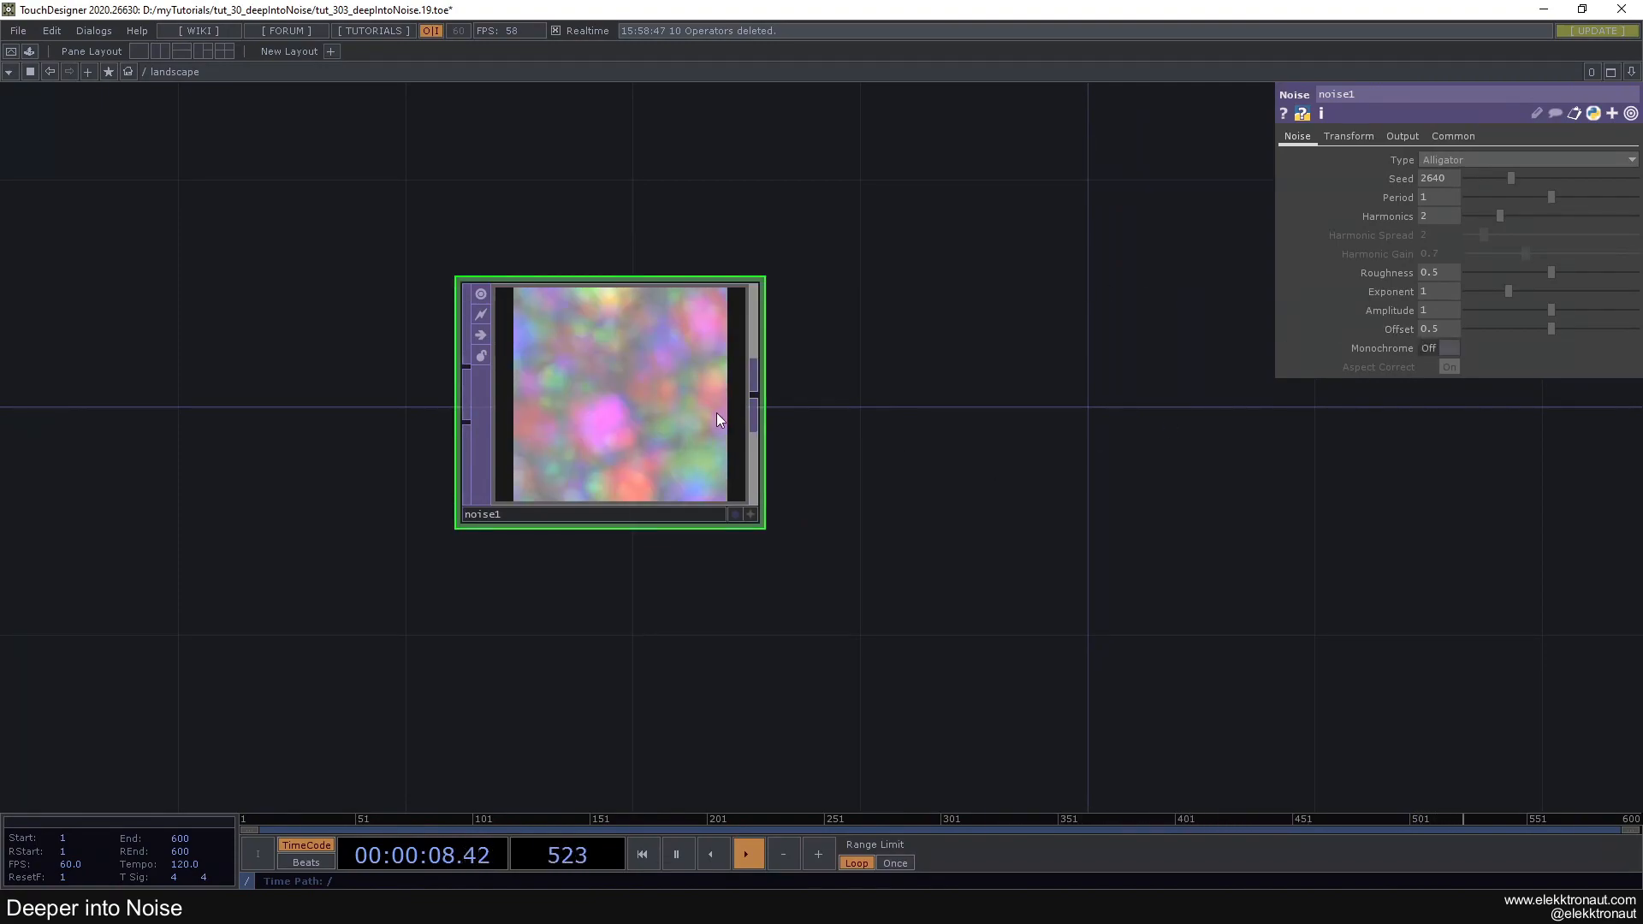
scroll(594, 377, up, 3)
scroll(596, 376, down, 4)
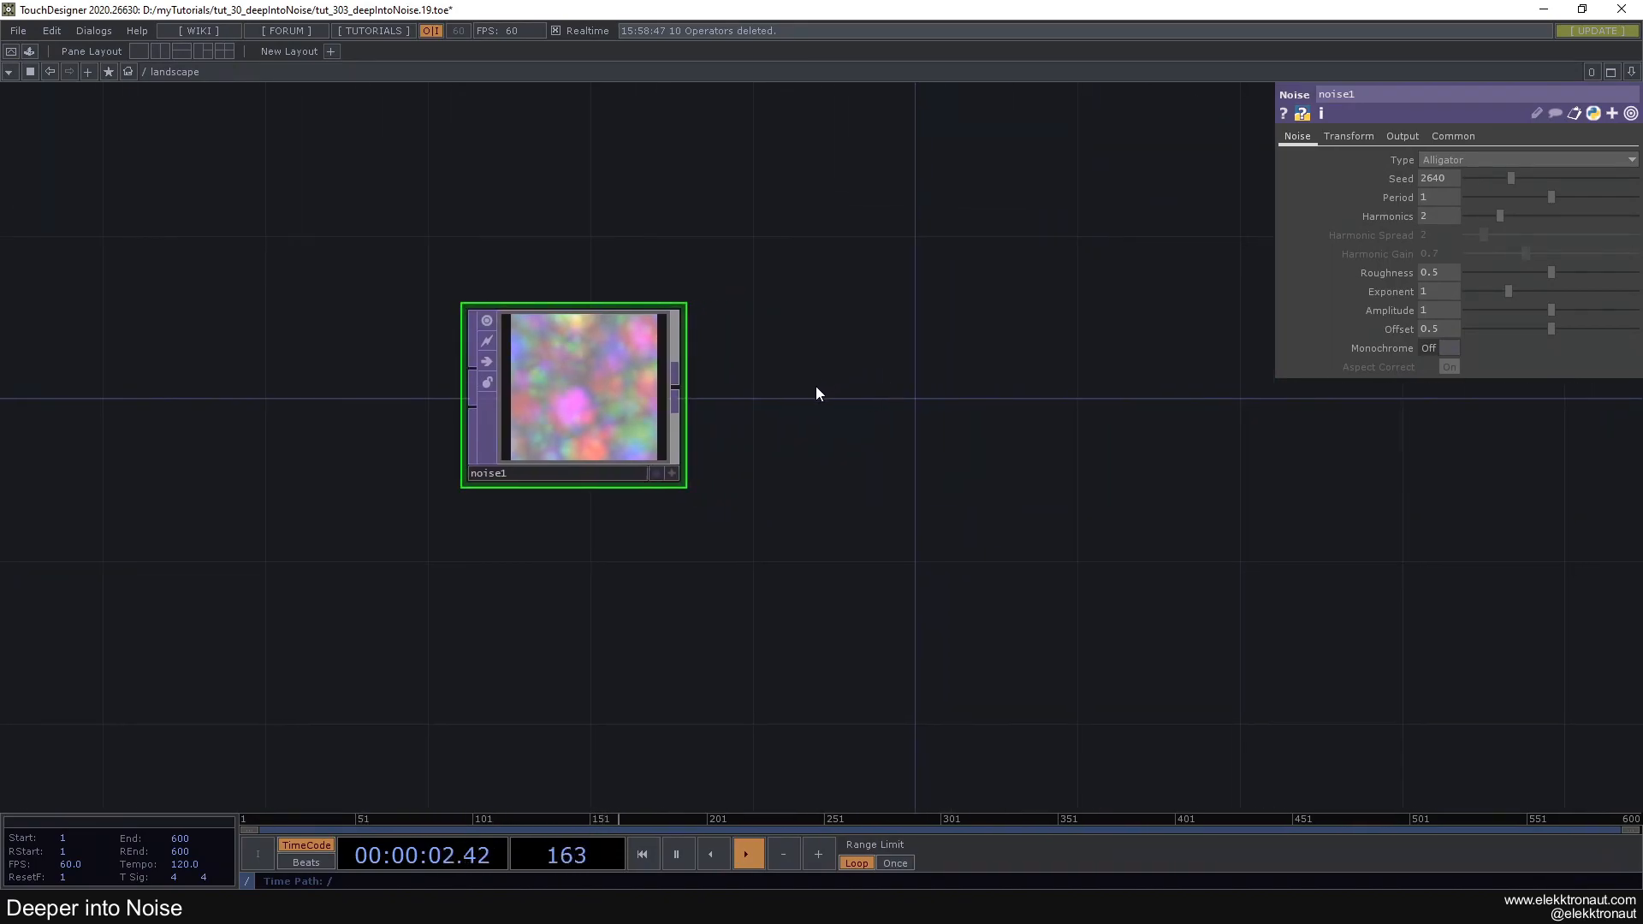
Add a second Noise TOP beside the Alligator noise and set its pixel format to 32-bit float (RGBA)
key(Tab)
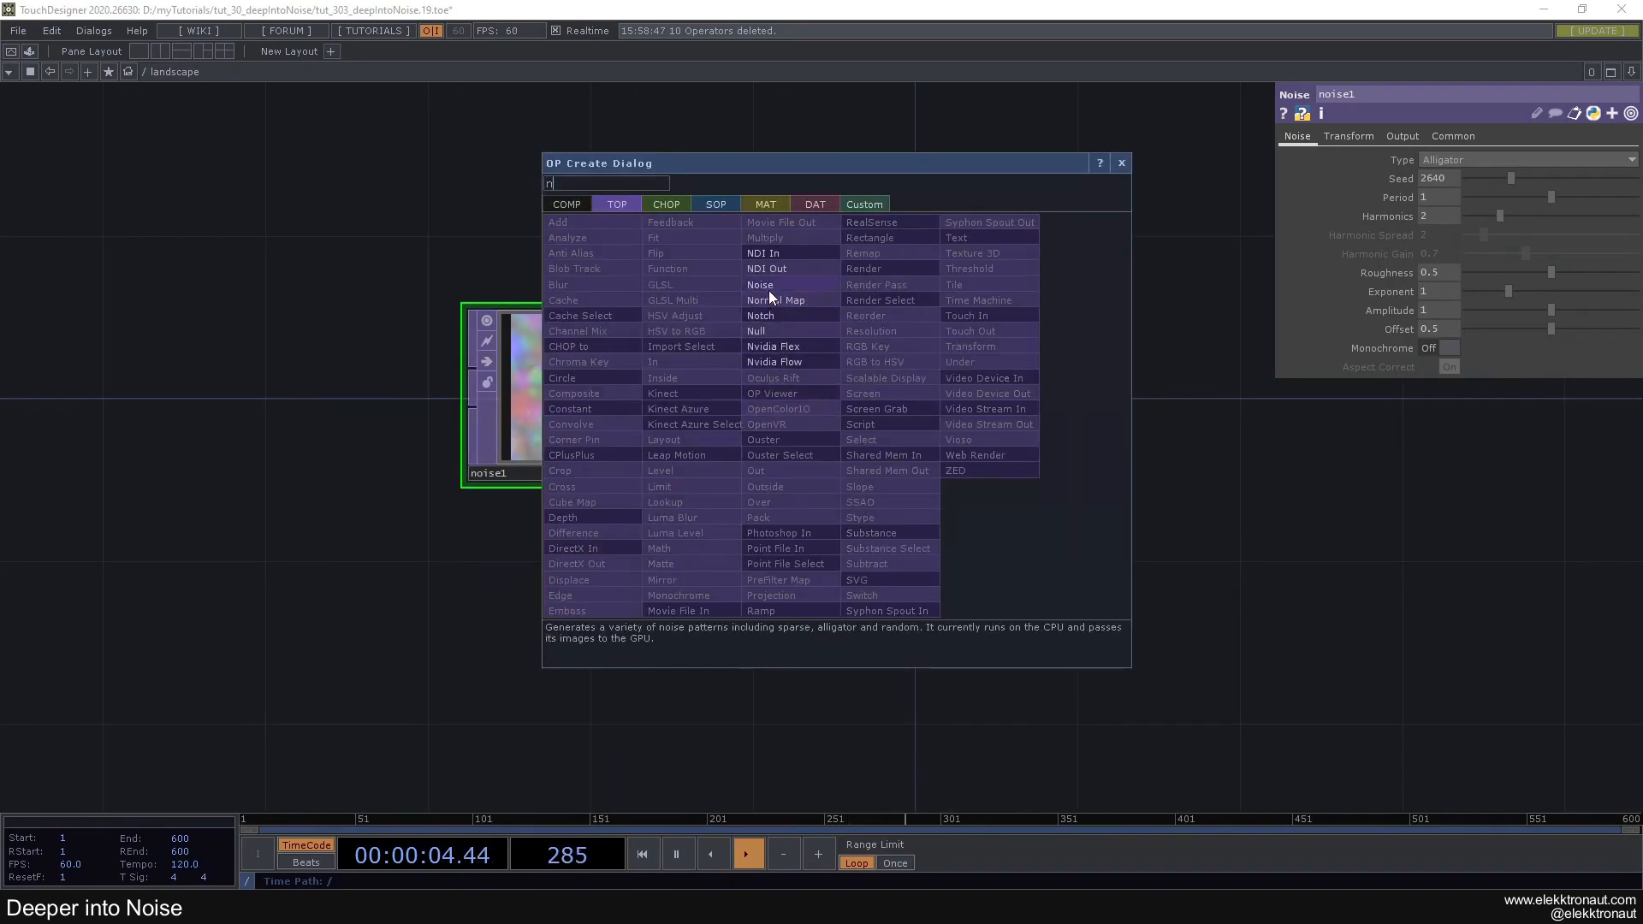
click(768, 288)
click(971, 403)
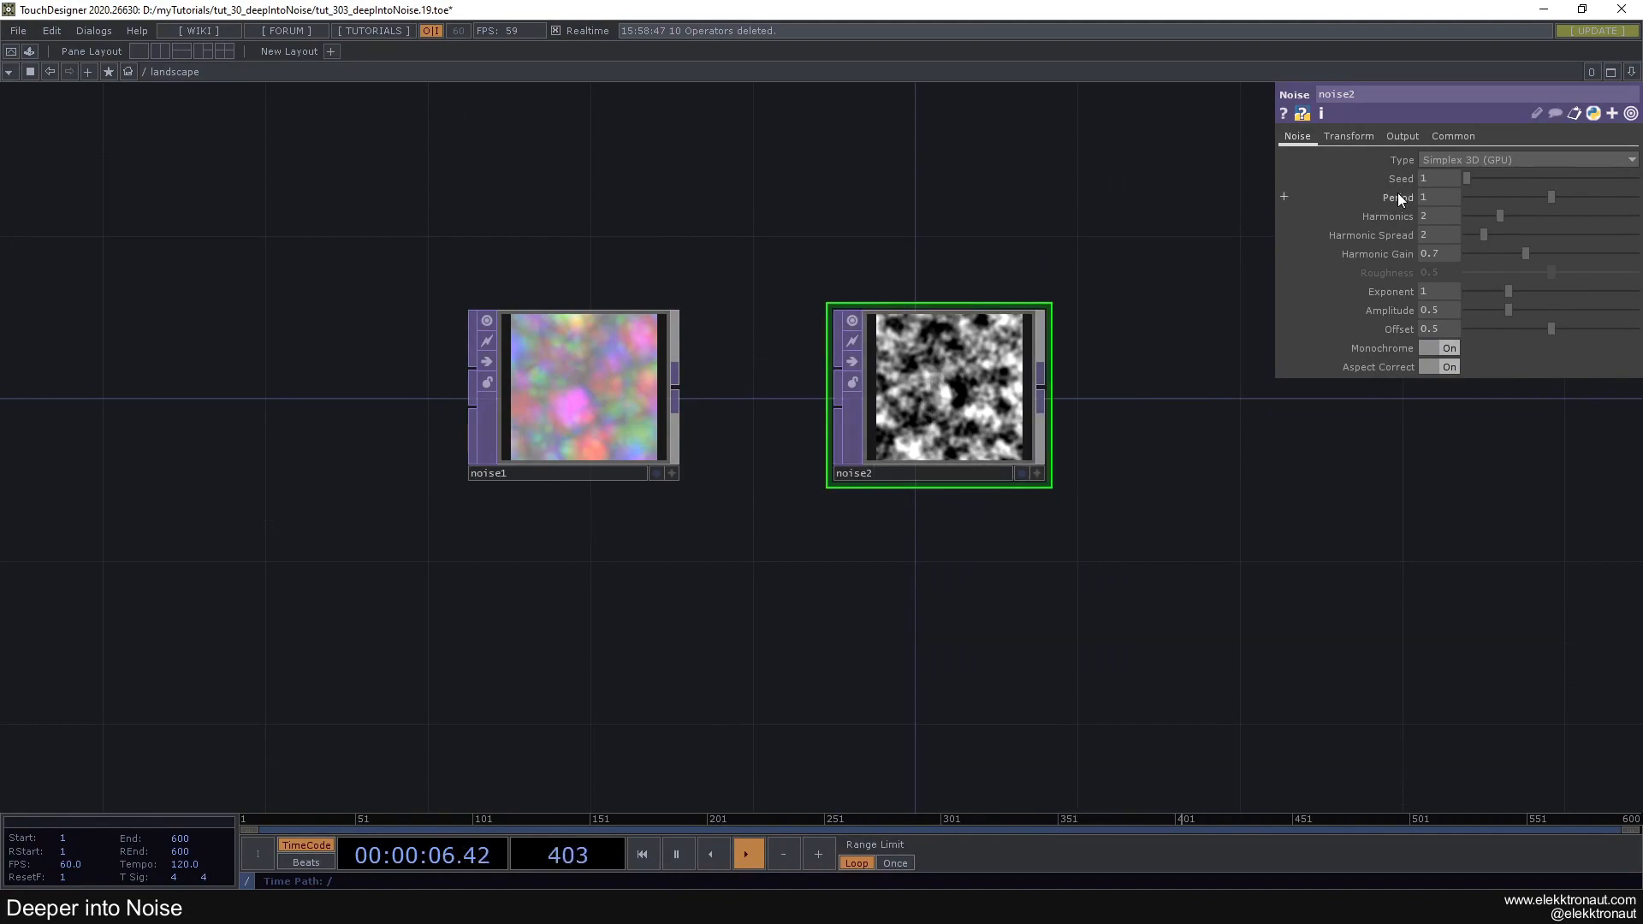
click(1456, 137)
click(1428, 294)
click(1430, 364)
Set the Alligator noise's resolution to 1024 x 1024 and its pixel format to 32-bit float (RGBA)
click(602, 377)
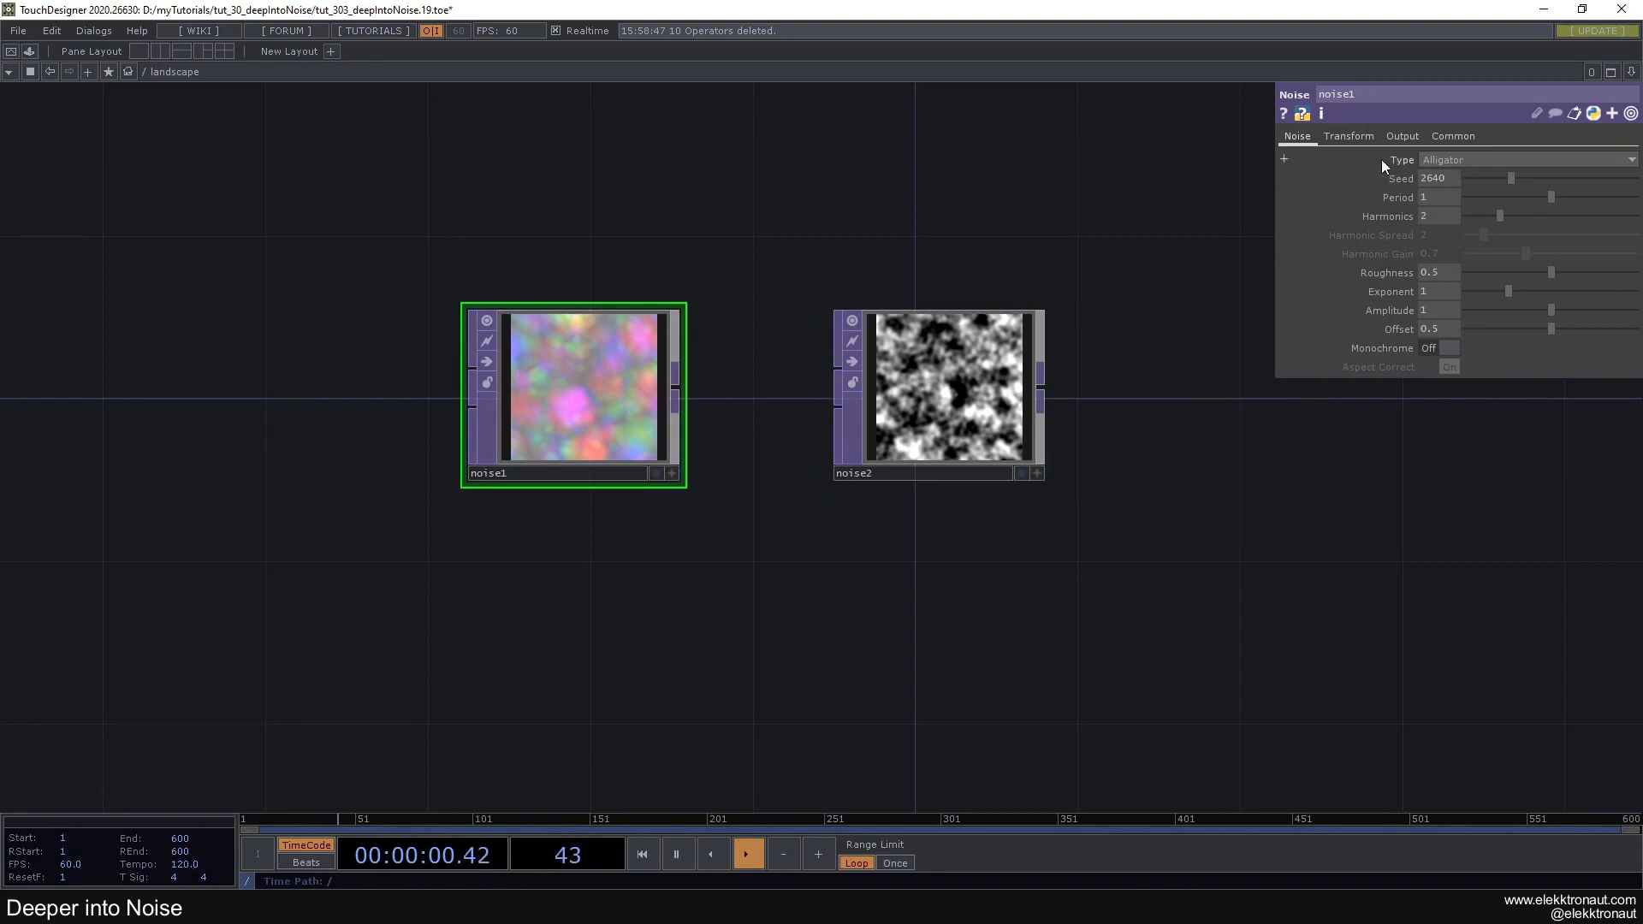
click(1451, 138)
click(1629, 178)
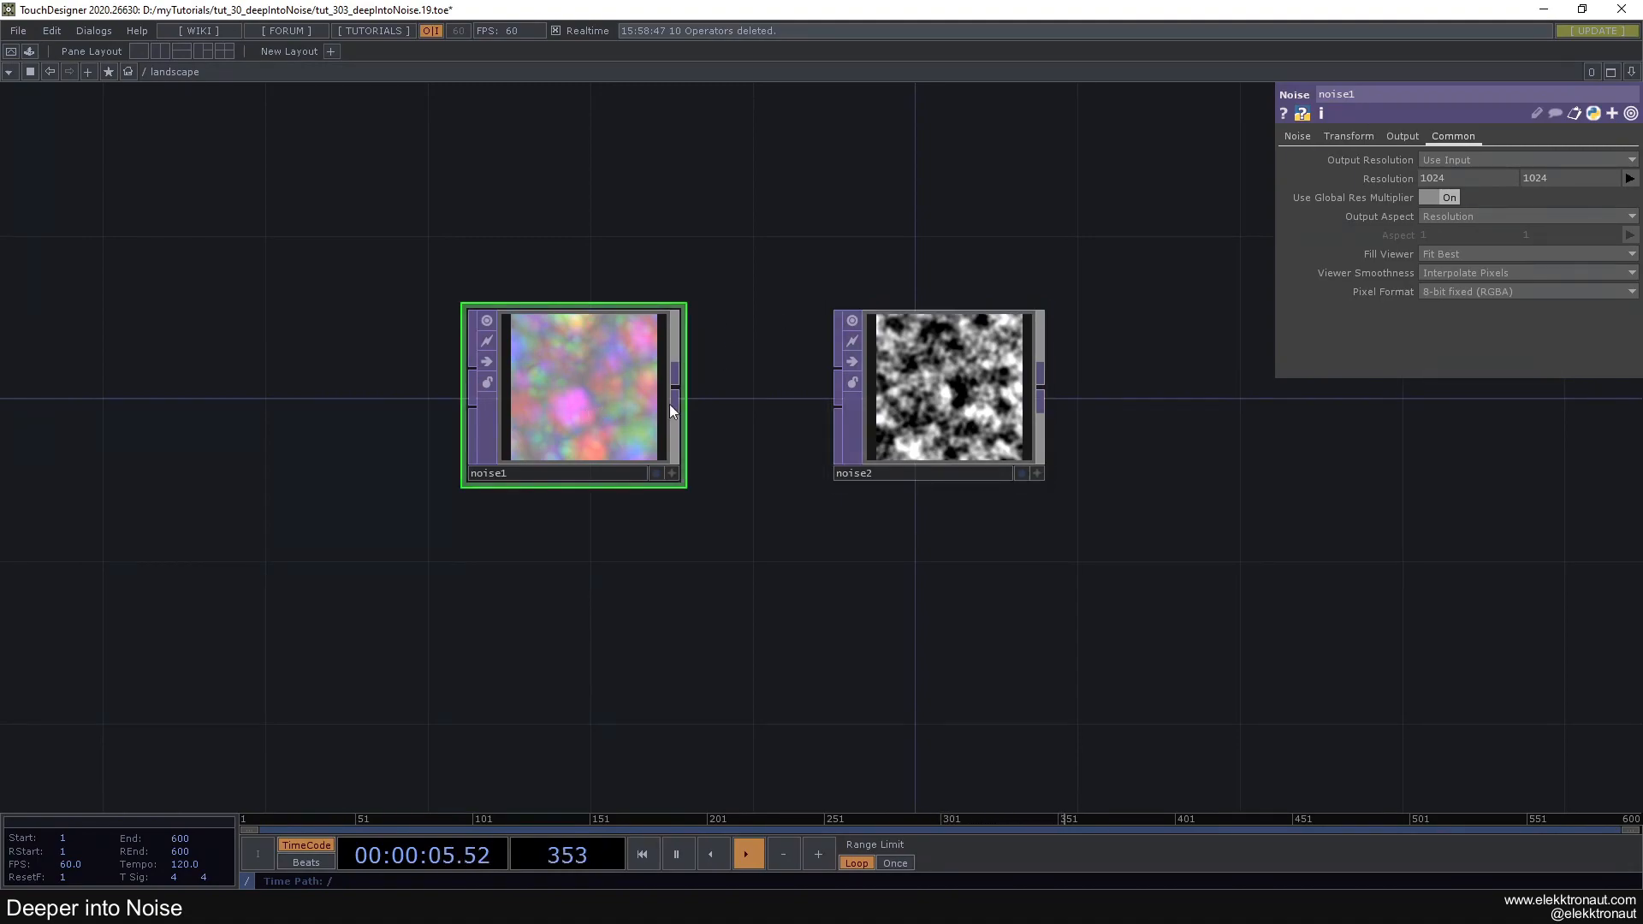
click(1445, 290)
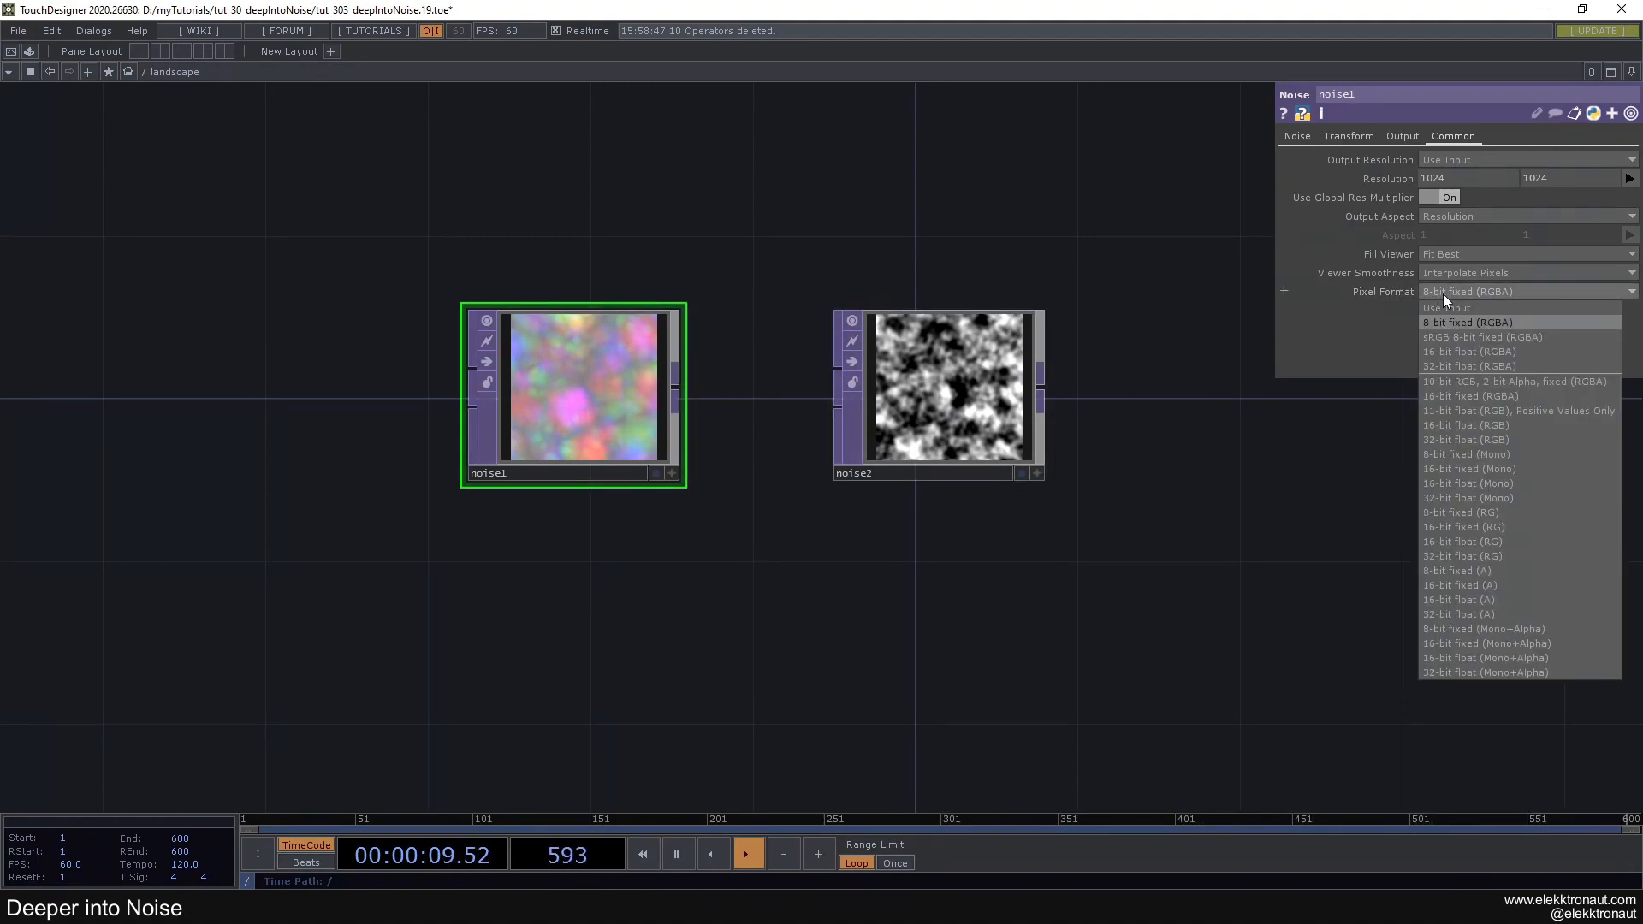
click(1480, 366)
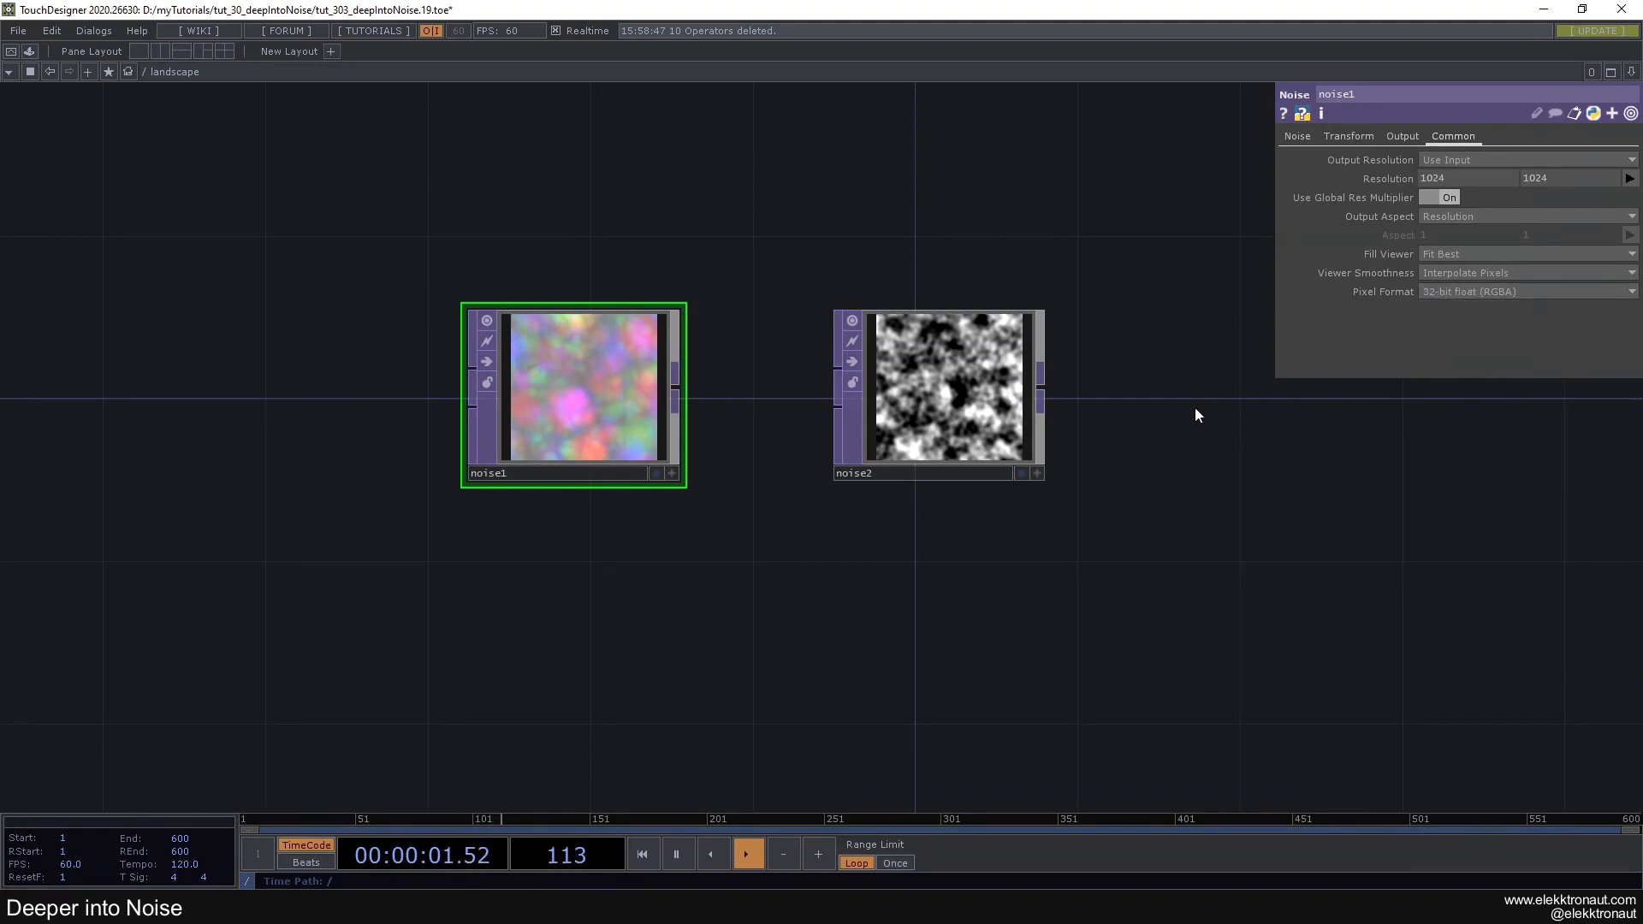
Set the resolution of the second noise to 1024 x 1024
click(986, 403)
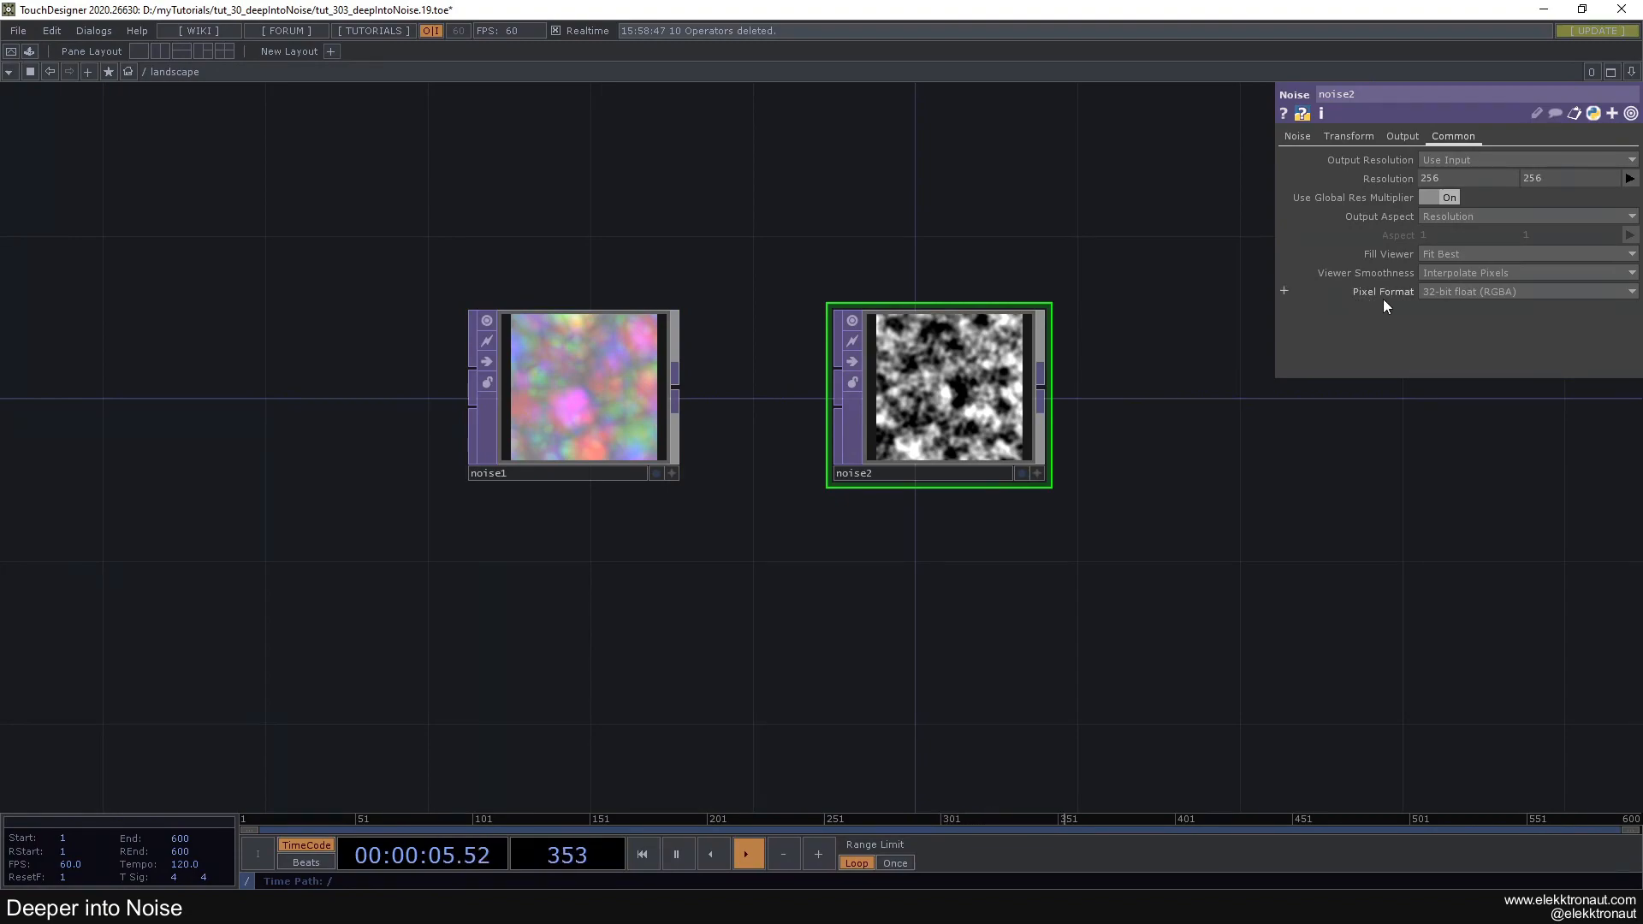
click(1629, 178)
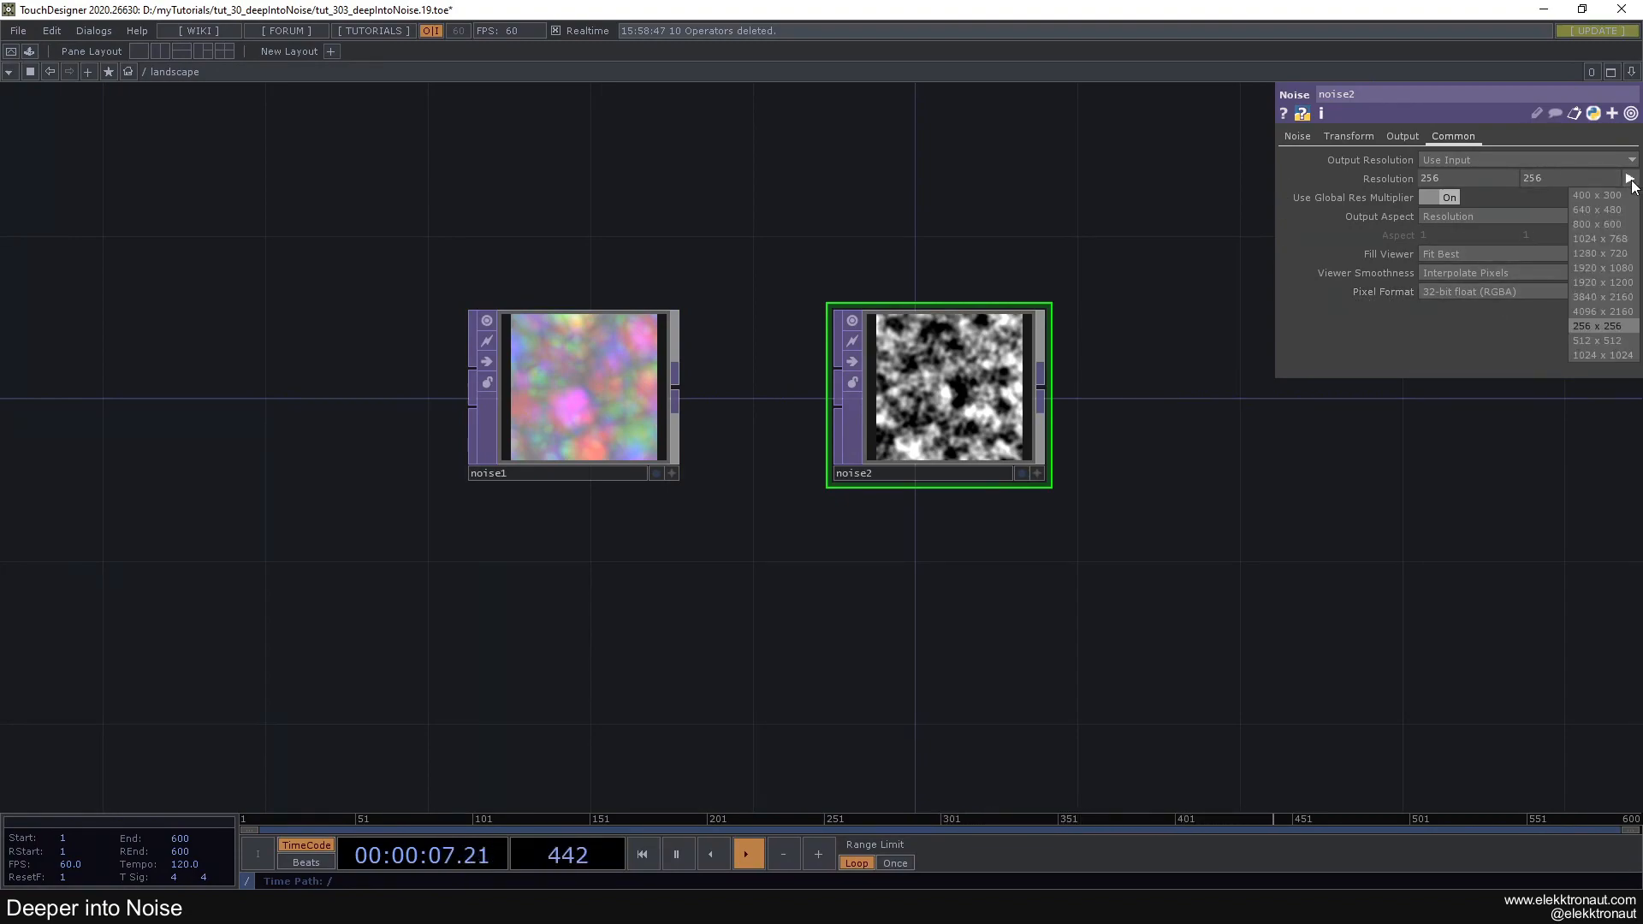
click(1592, 356)
Give the second noise a period of 5 and a seed of 661, with harmonics, harmonic spread and harmonic gain at 0
click(1297, 136)
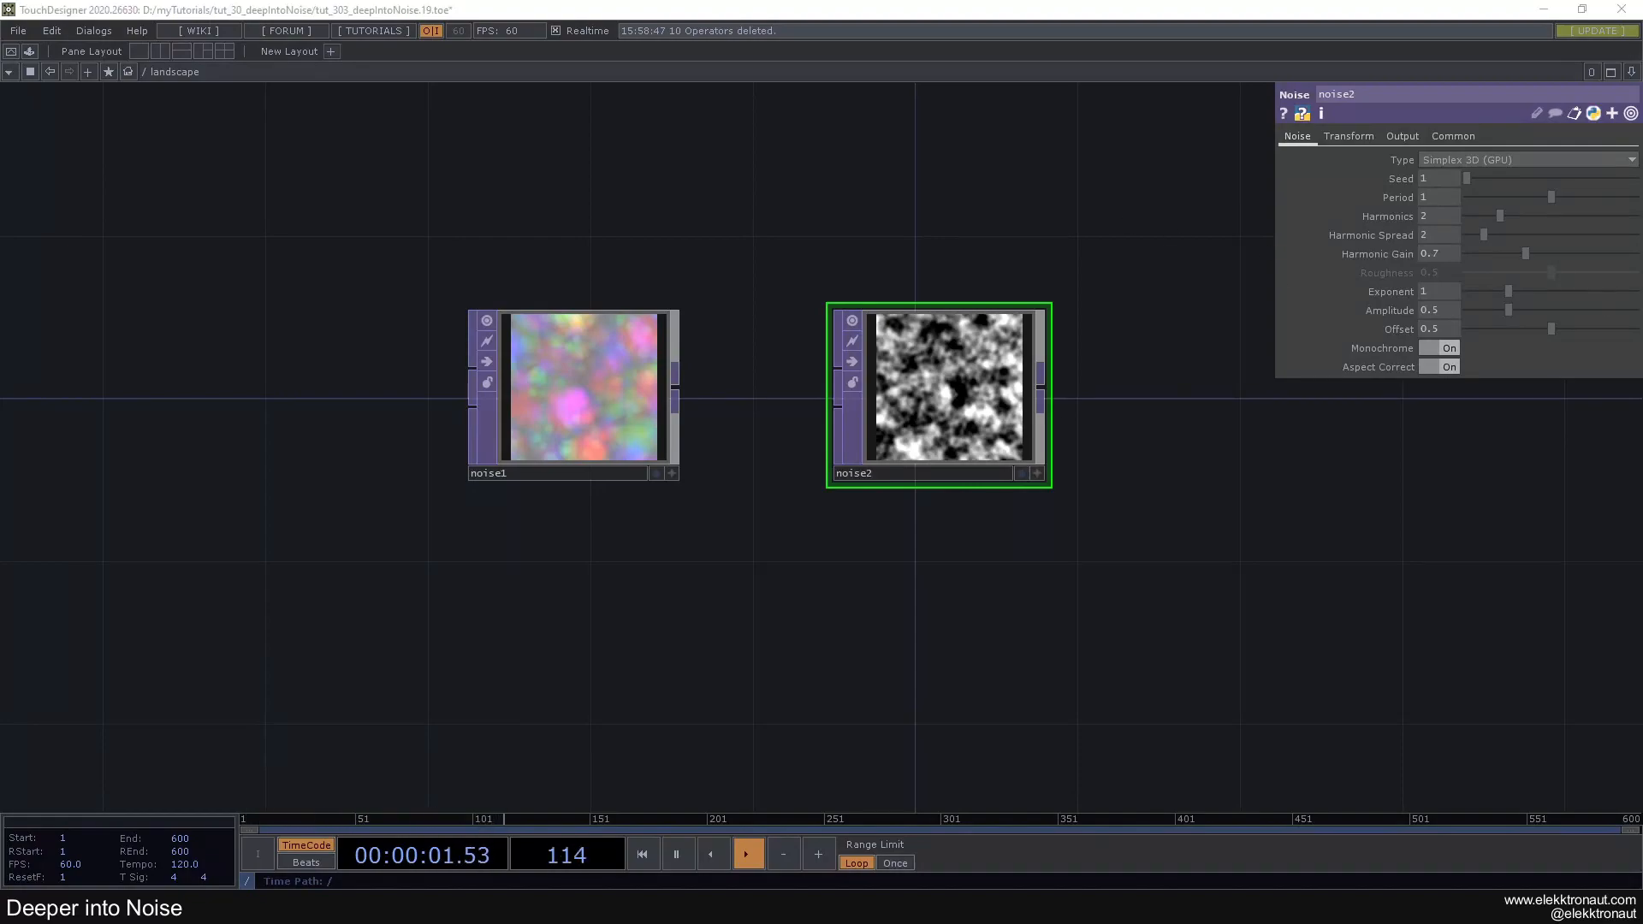
click(1443, 195)
text(5)
key(Return)
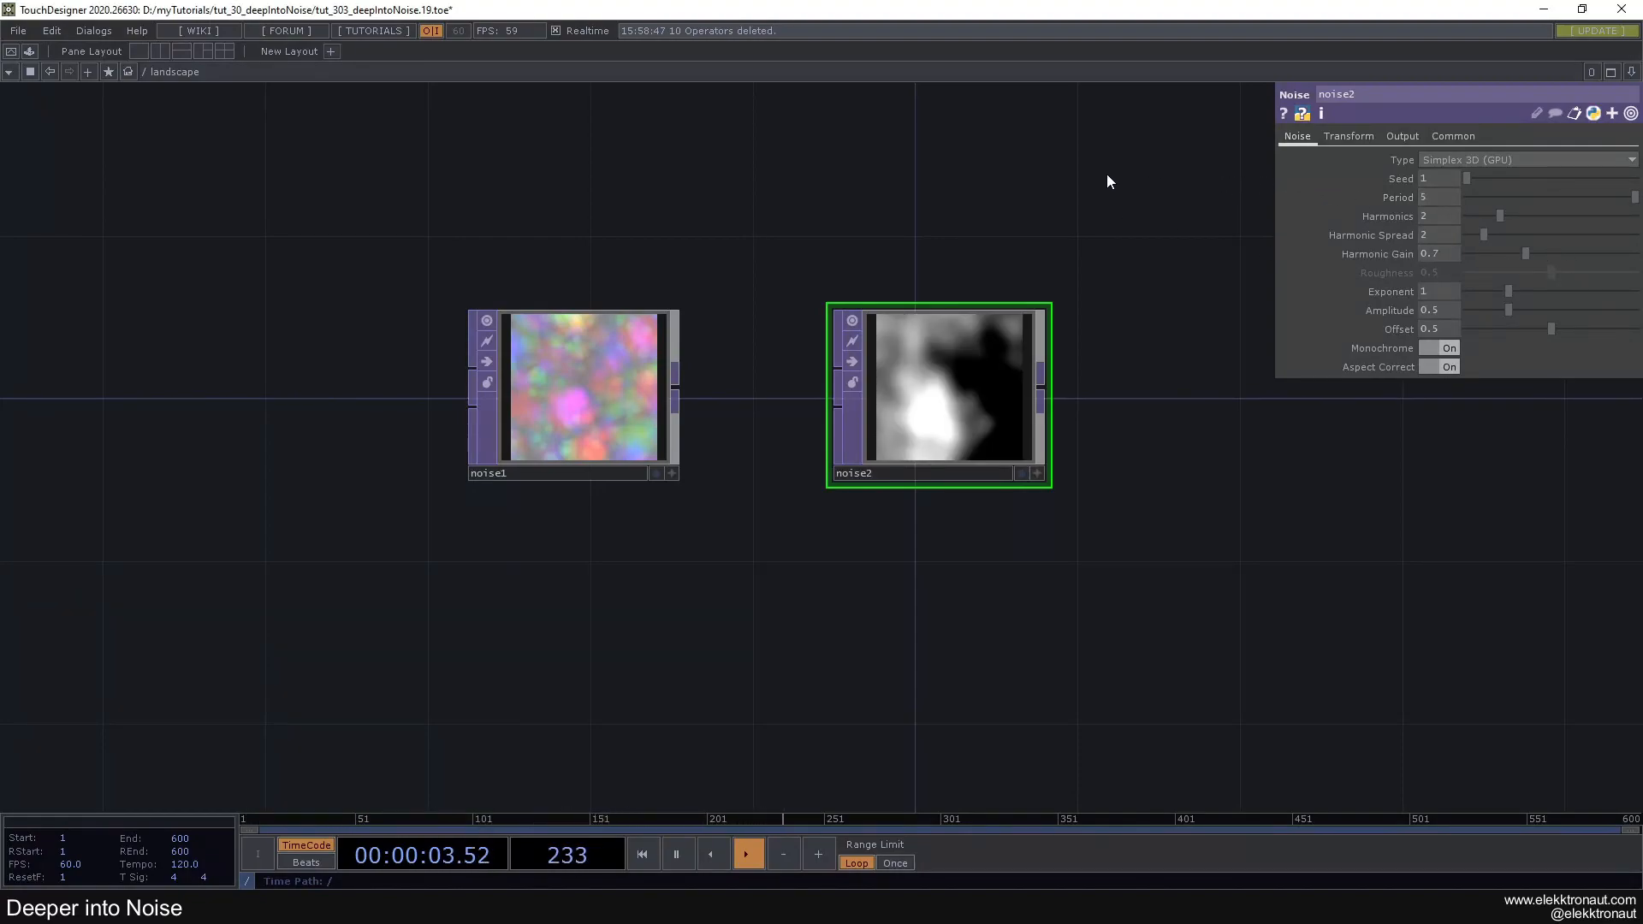
drag(1501, 214, 1454, 211)
drag(1248, 195, 1120, 235)
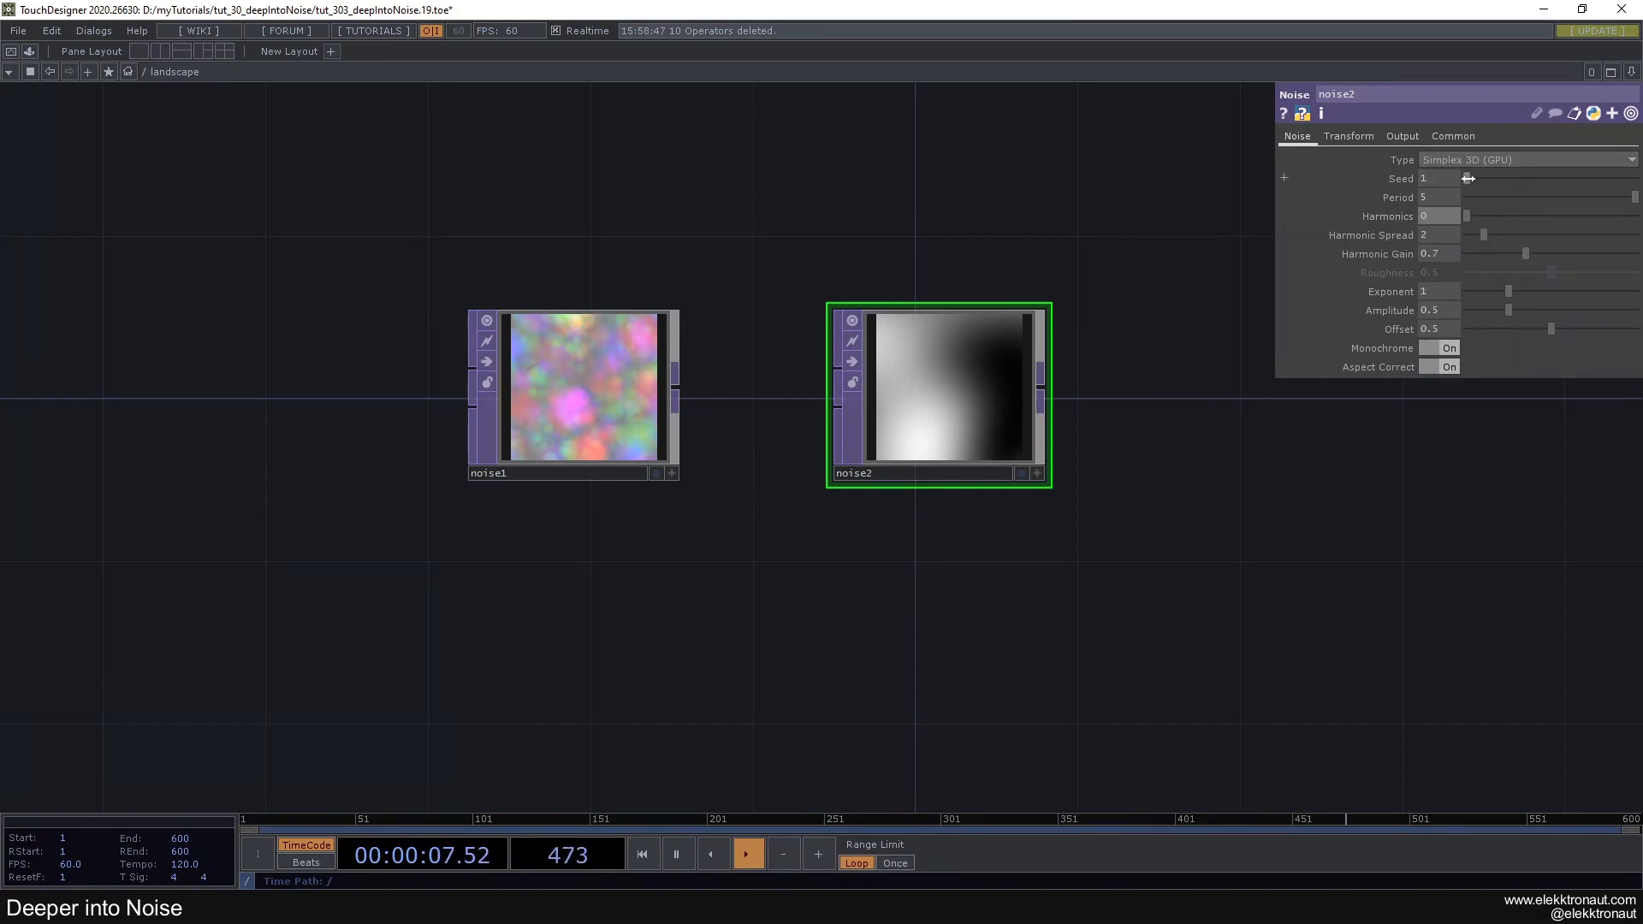
drag(1469, 178, 1478, 179)
drag(1485, 235, 1083, 188)
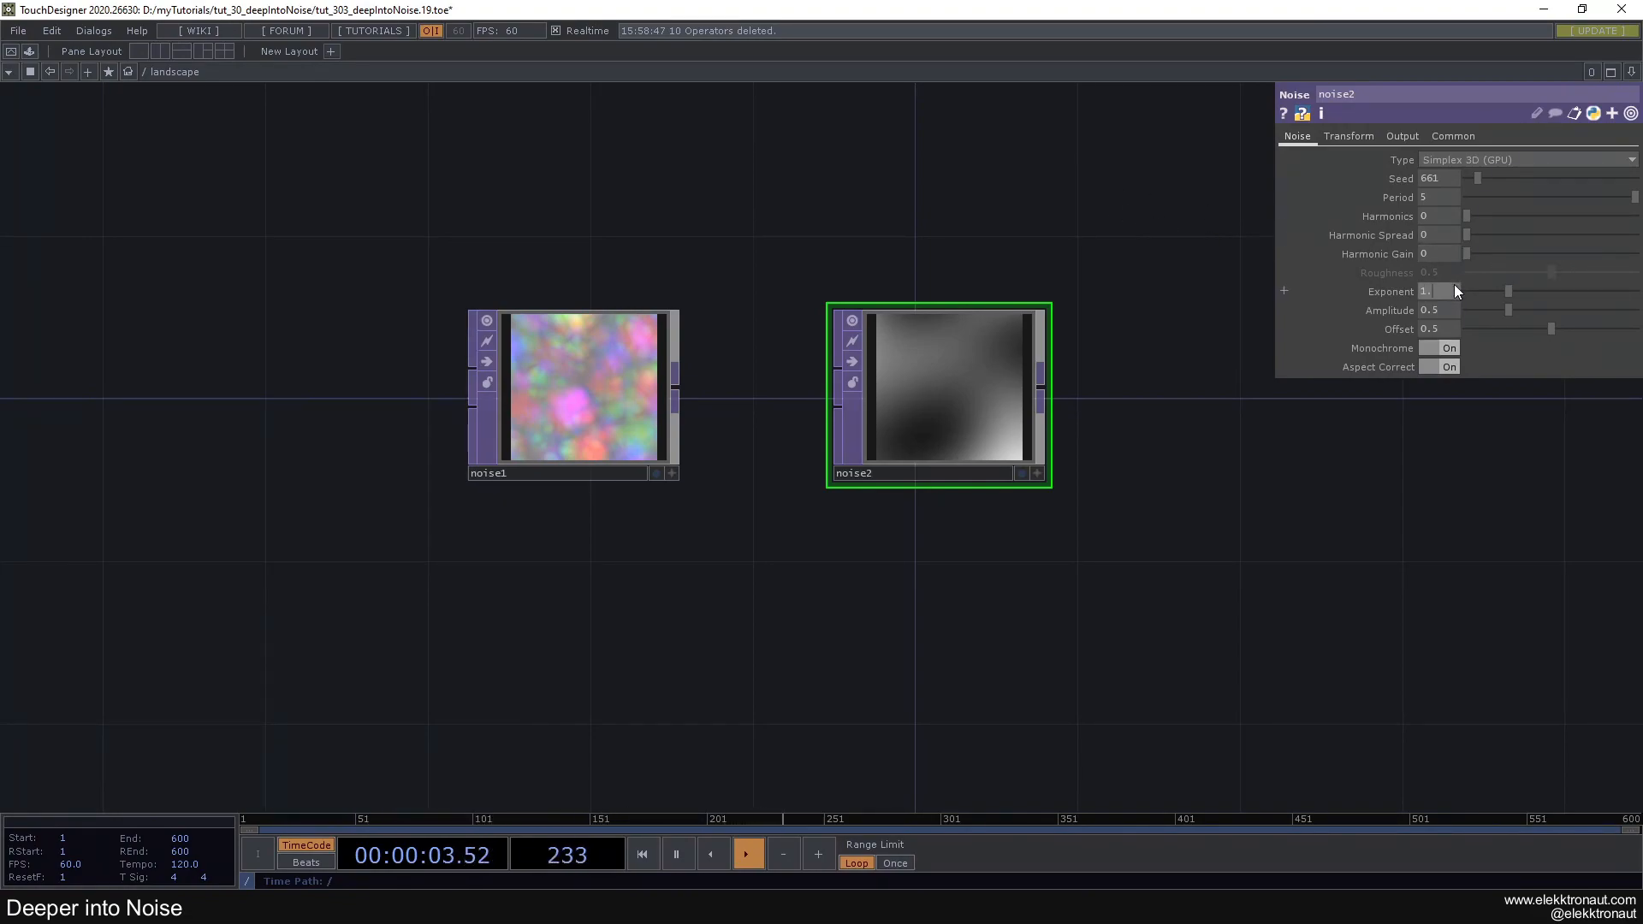
Set the second noise's exponent to 1.4 and amplitude to 1, and turn off Monochrome
scroll(1454, 285, up, 4)
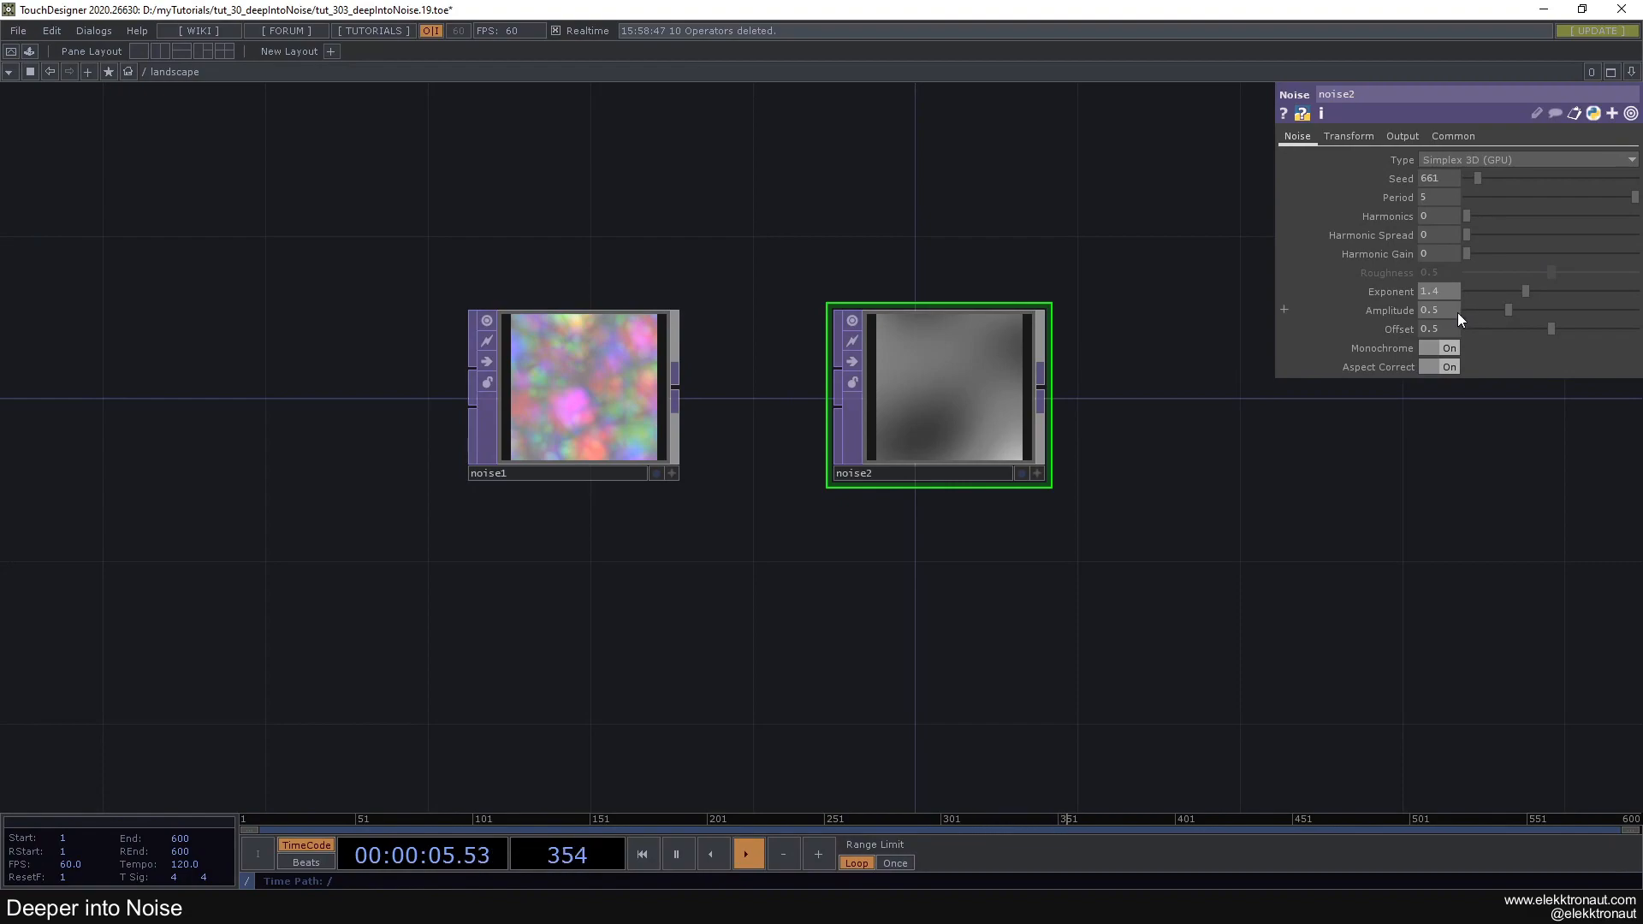
scroll(1458, 311, up, 5)
drag(1131, 254, 1051, 249)
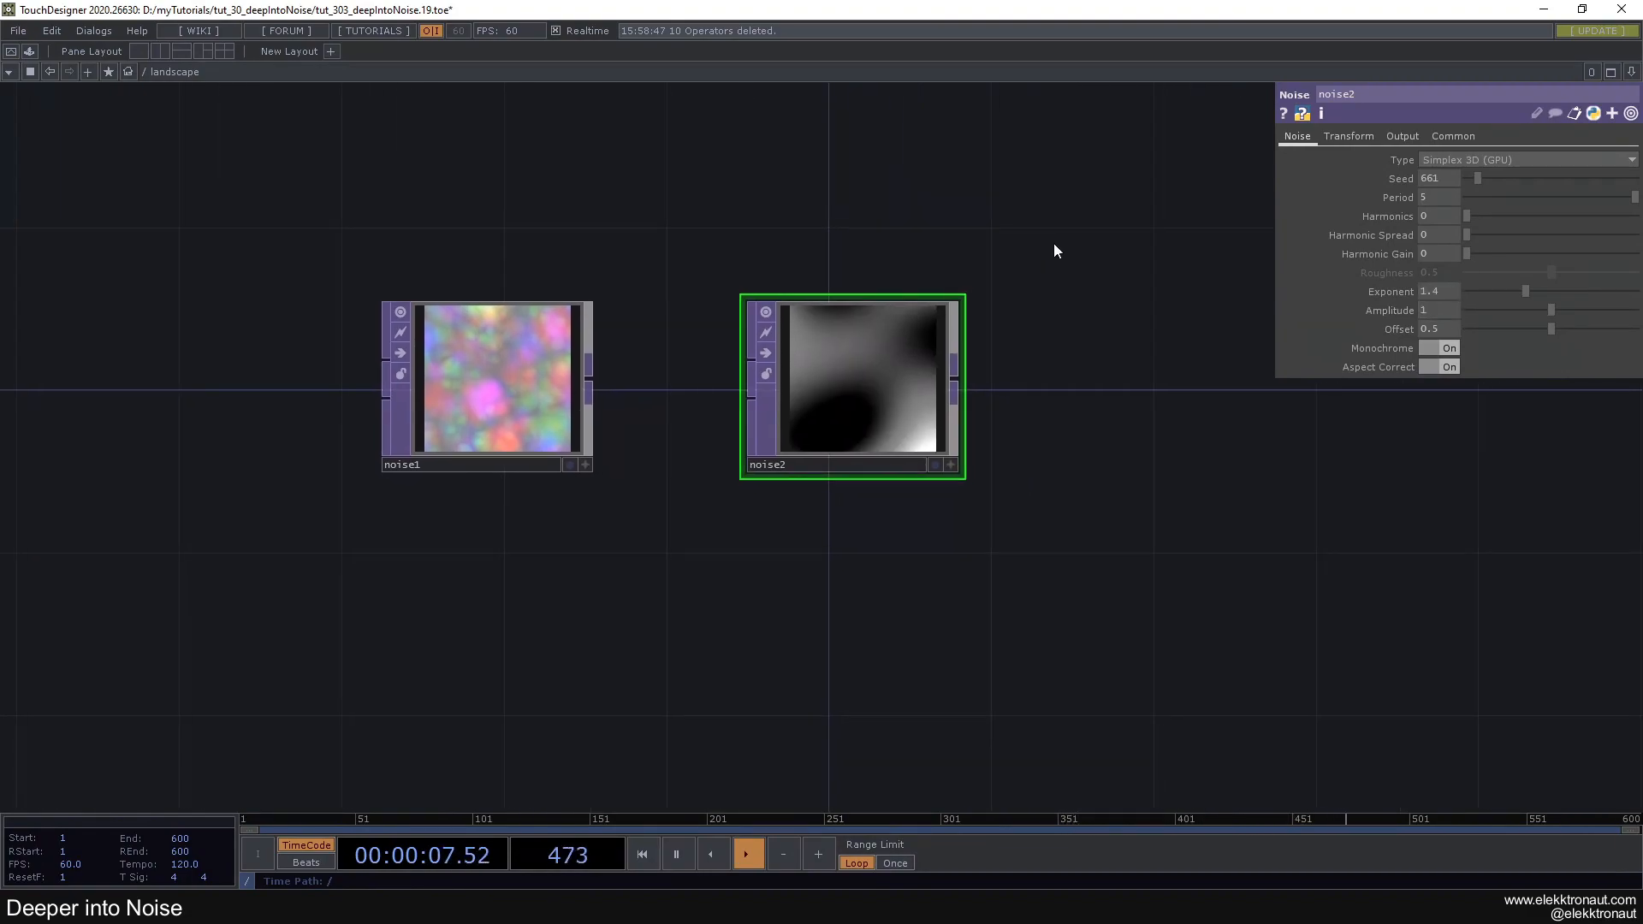
drag(944, 248, 1120, 269)
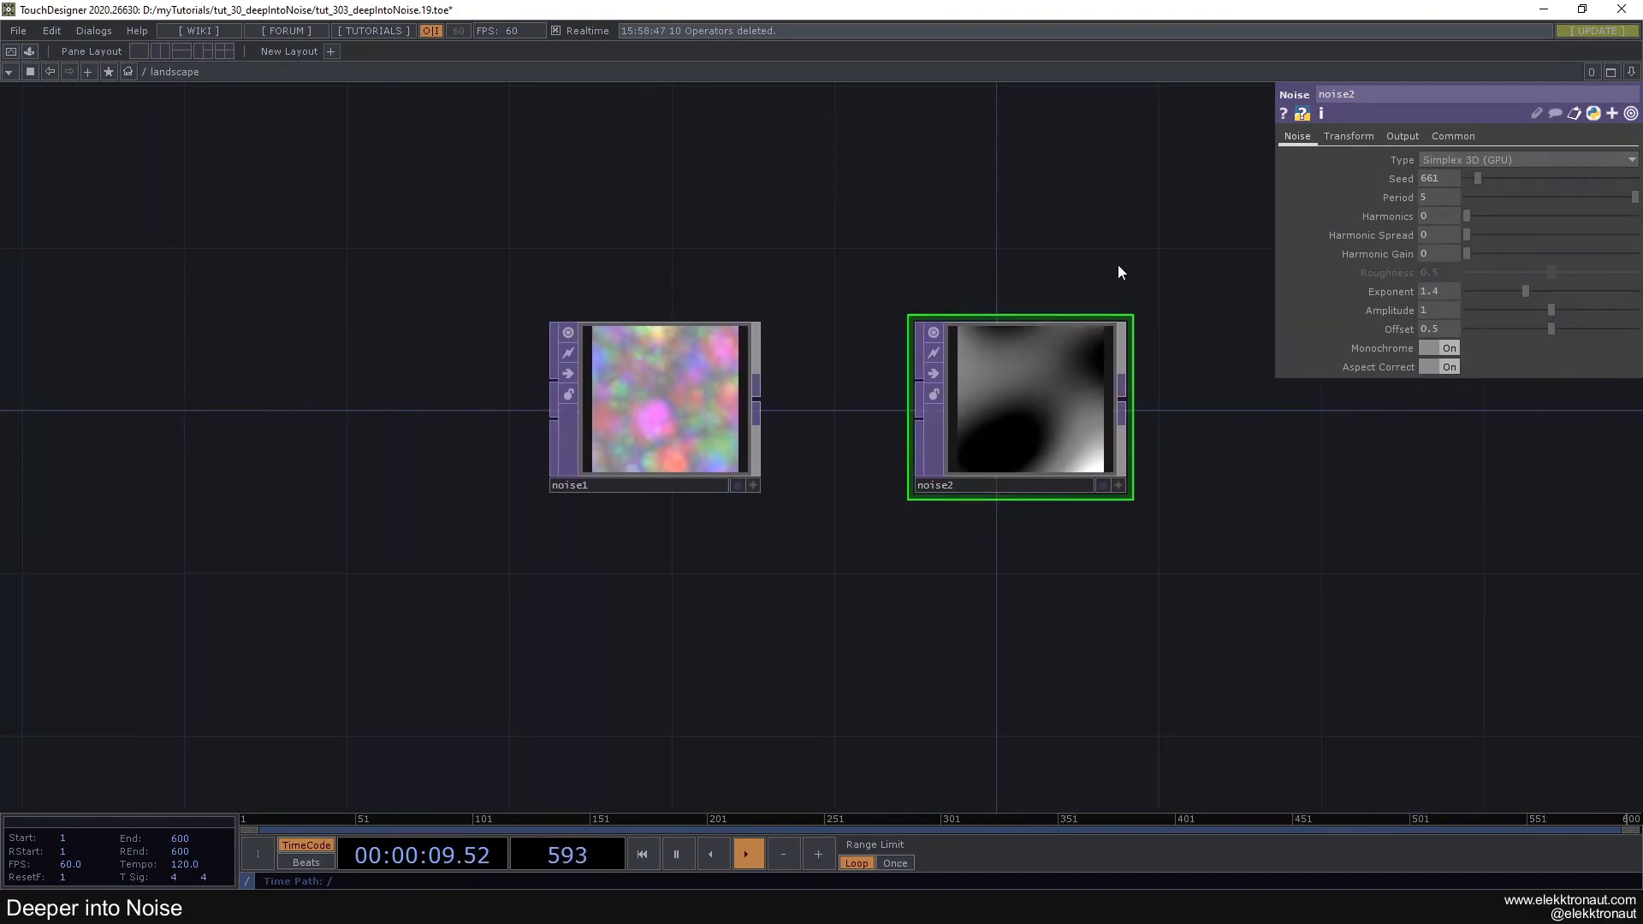
click(1448, 348)
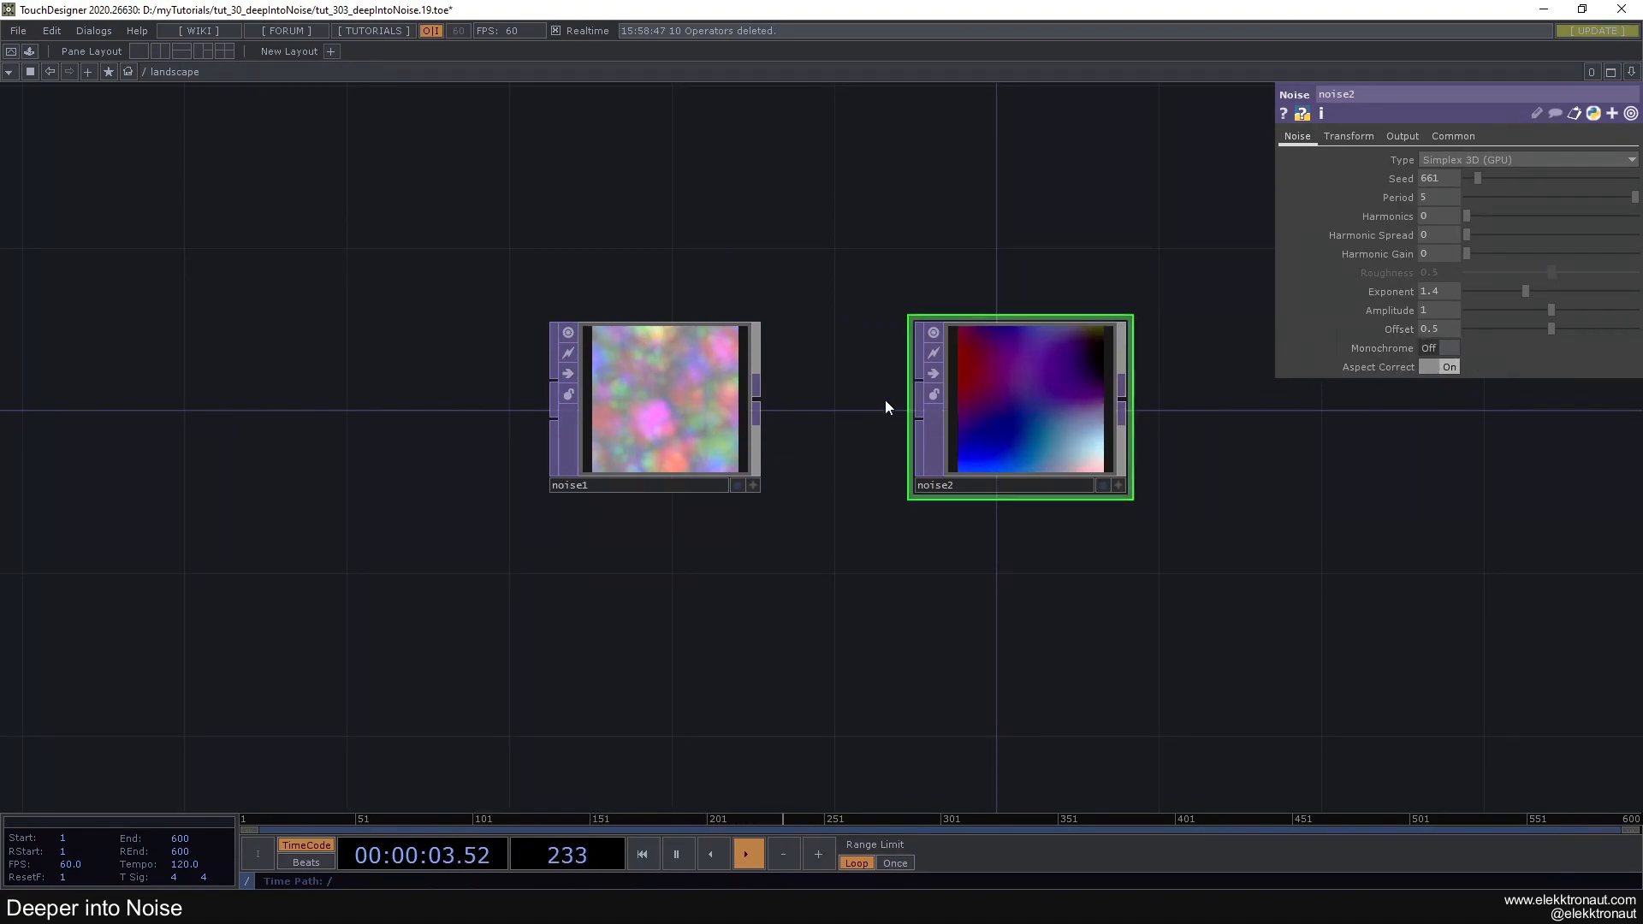
Wire the Alligator noise's output into the second input of the Simplex noise and inspect the resulting pattern
click(758, 398)
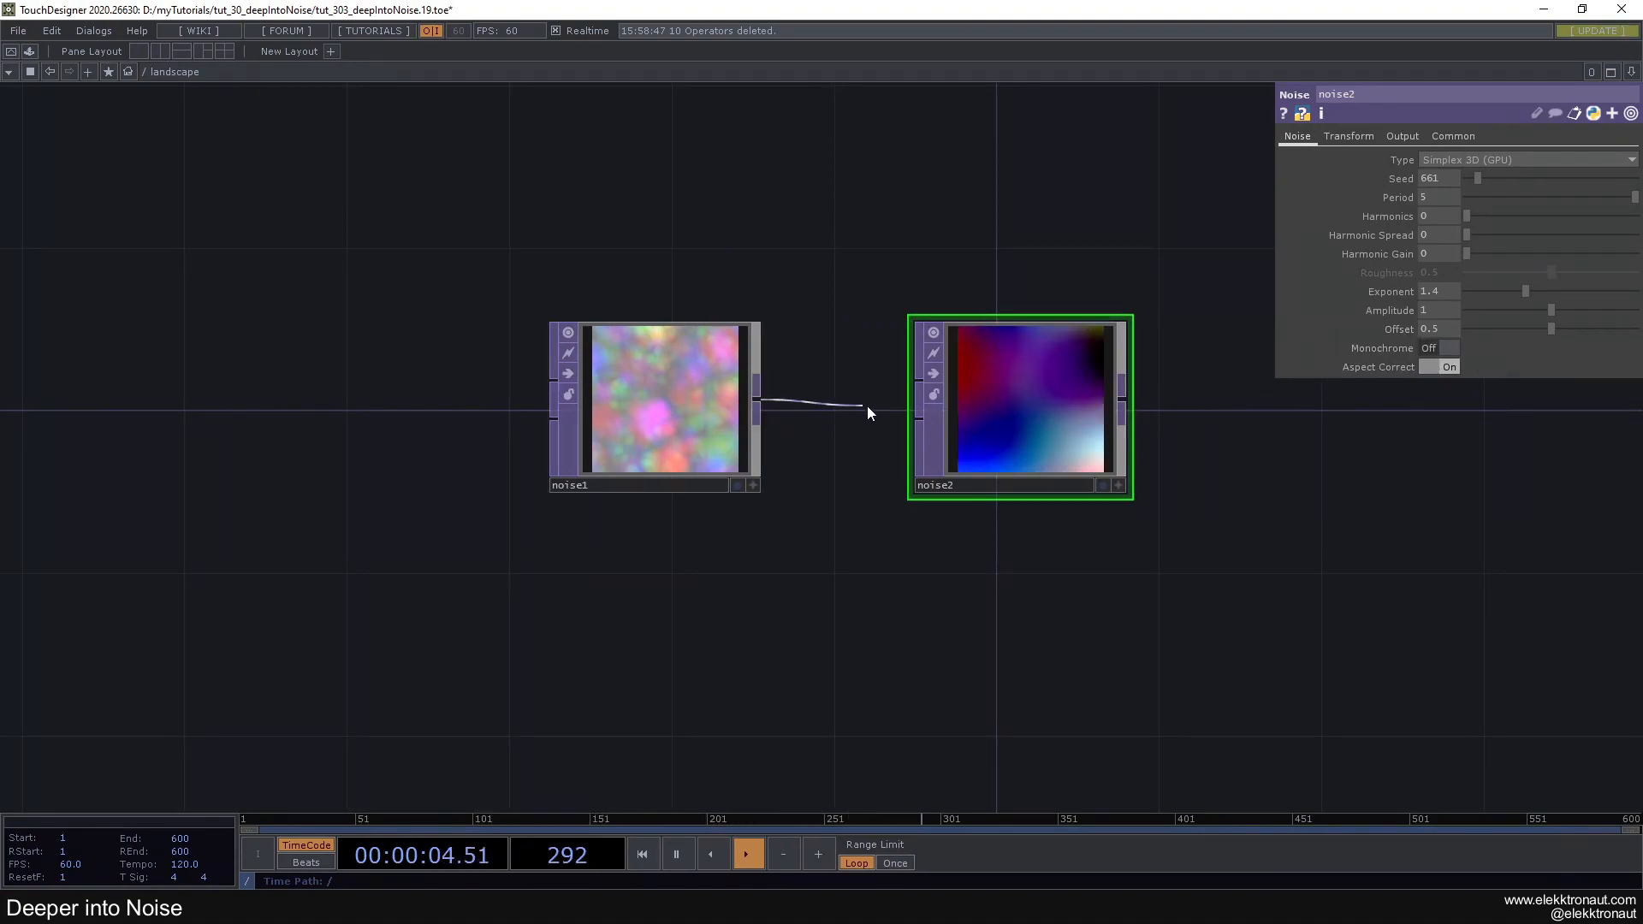
click(914, 426)
scroll(1043, 398, up, 5)
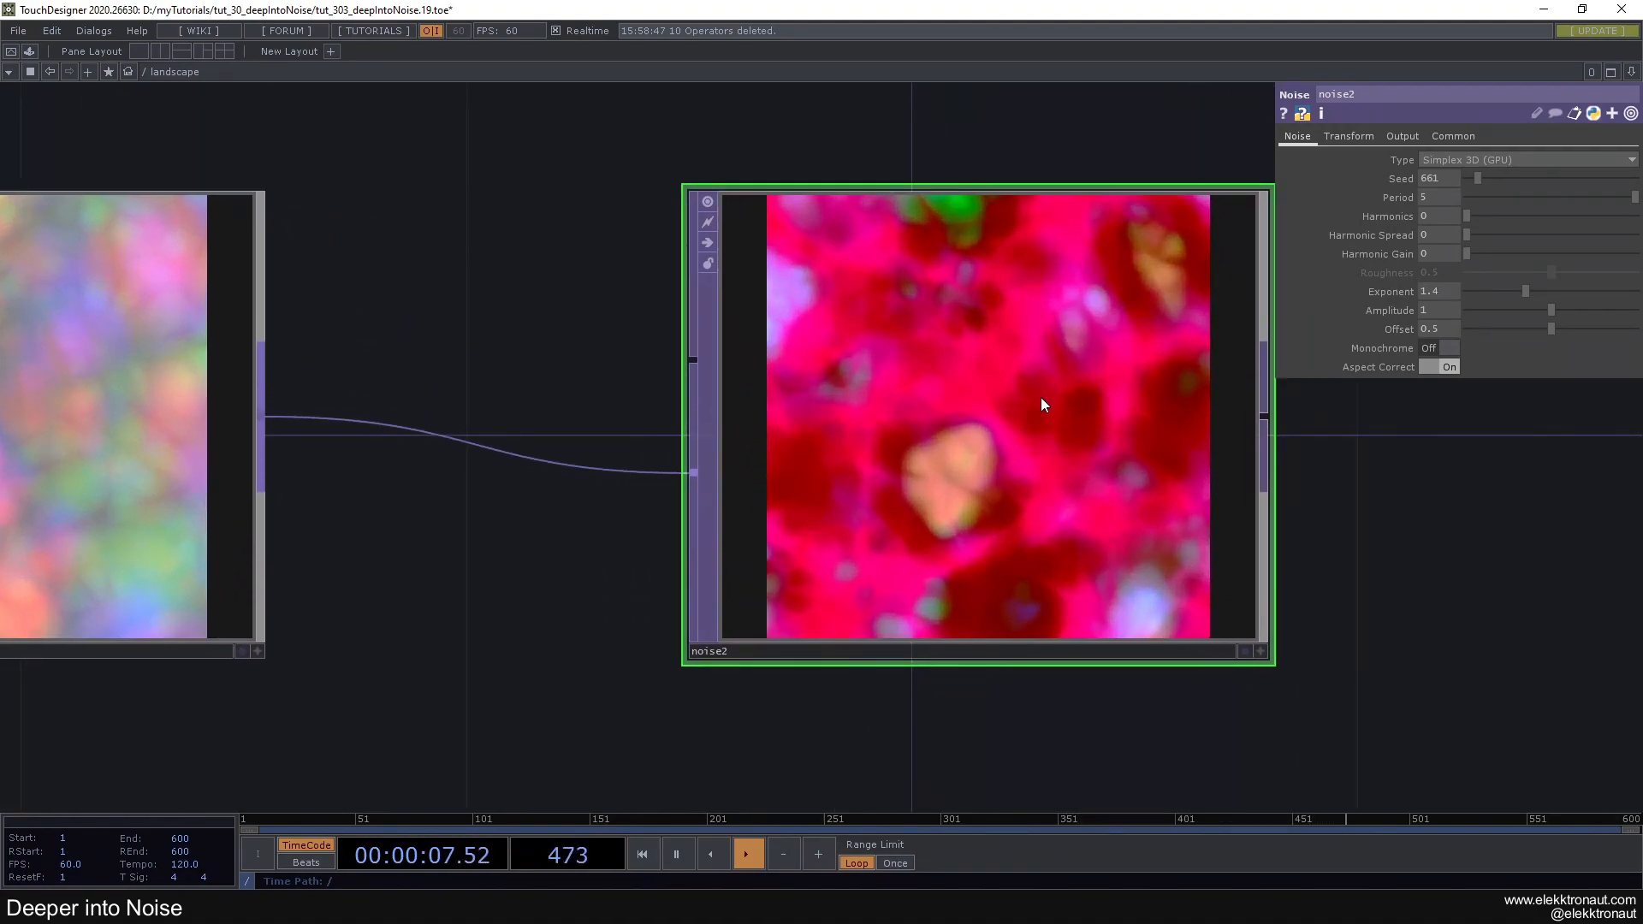
scroll(1041, 402, down, 5)
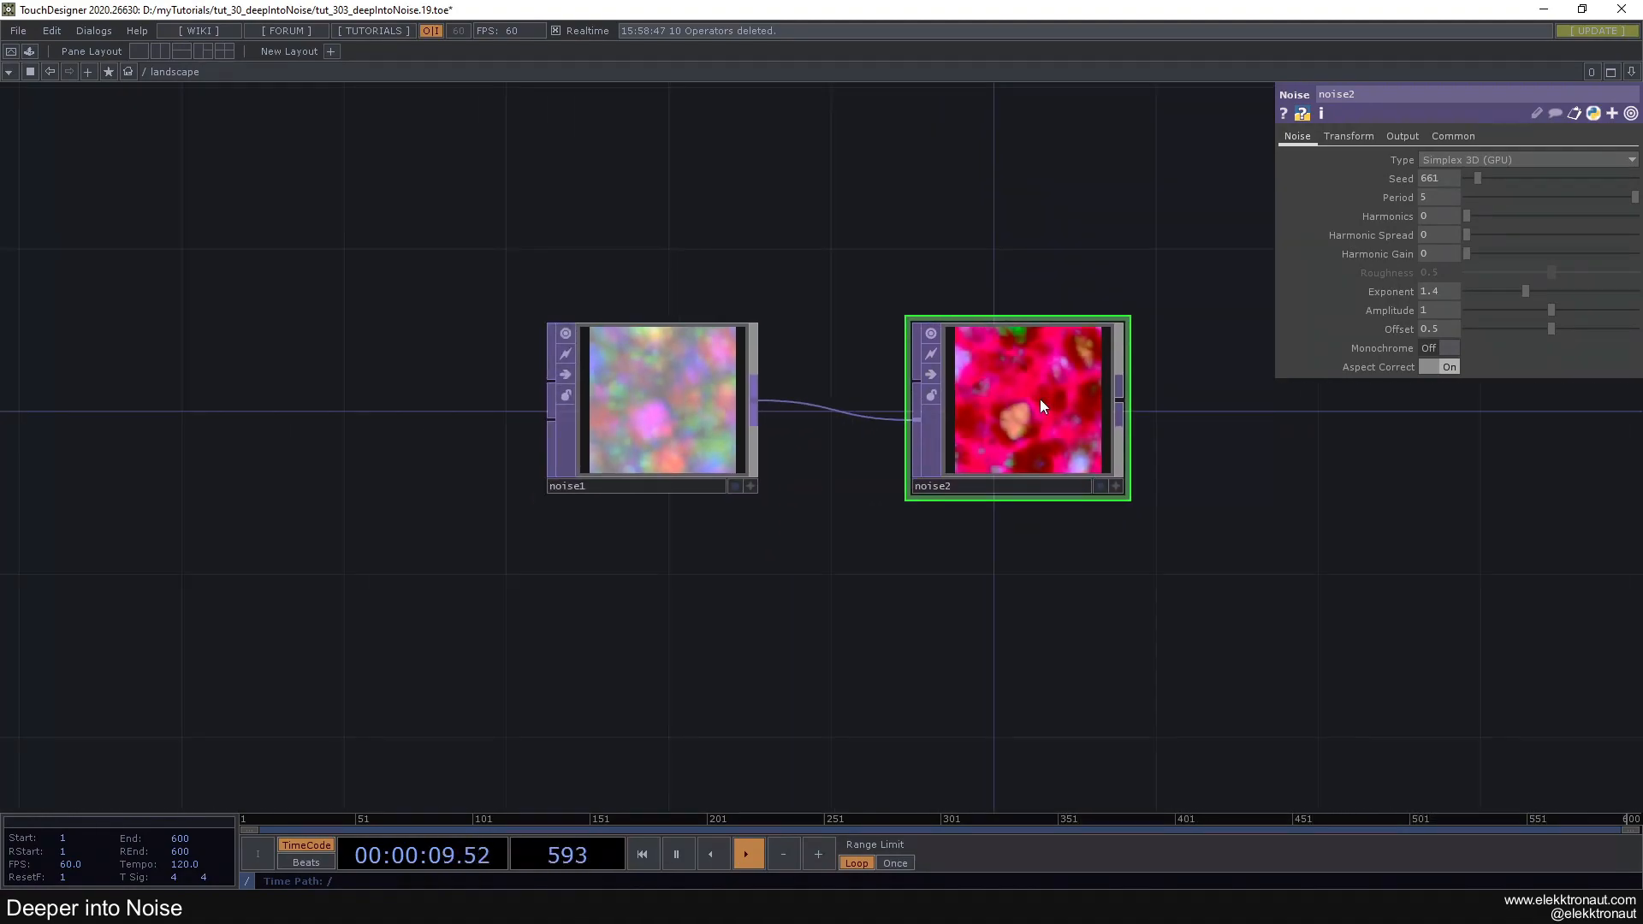
scroll(1018, 315, up, 3)
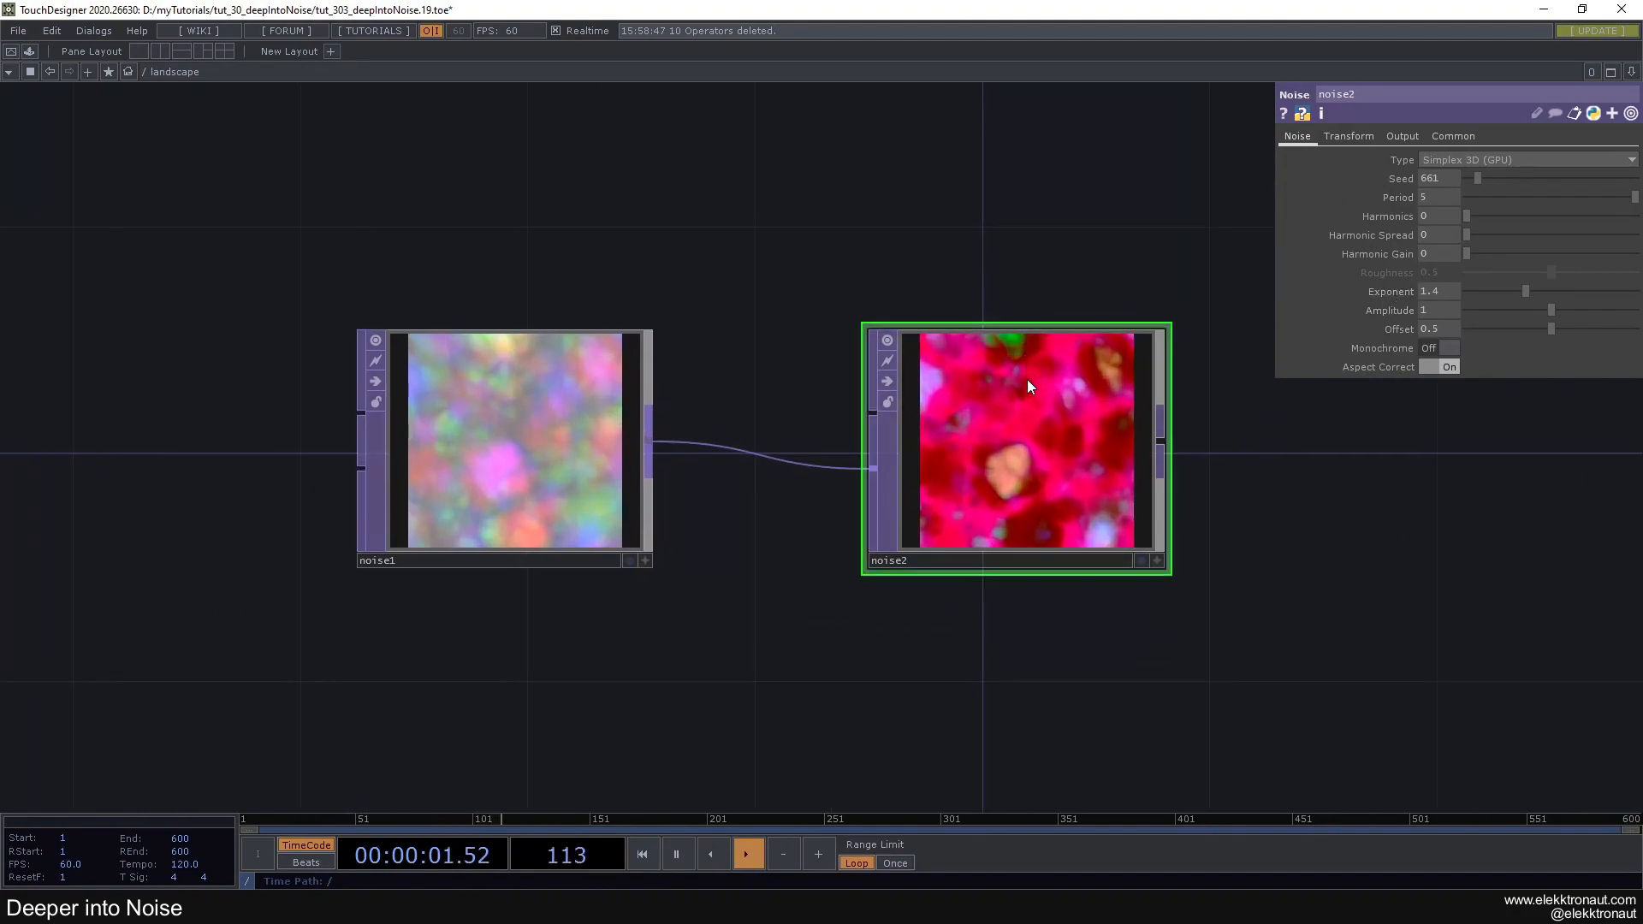
Set the Simplex noise's seed to 2082 for a blue colour pattern
click(1485, 178)
drag(1487, 178, 1506, 184)
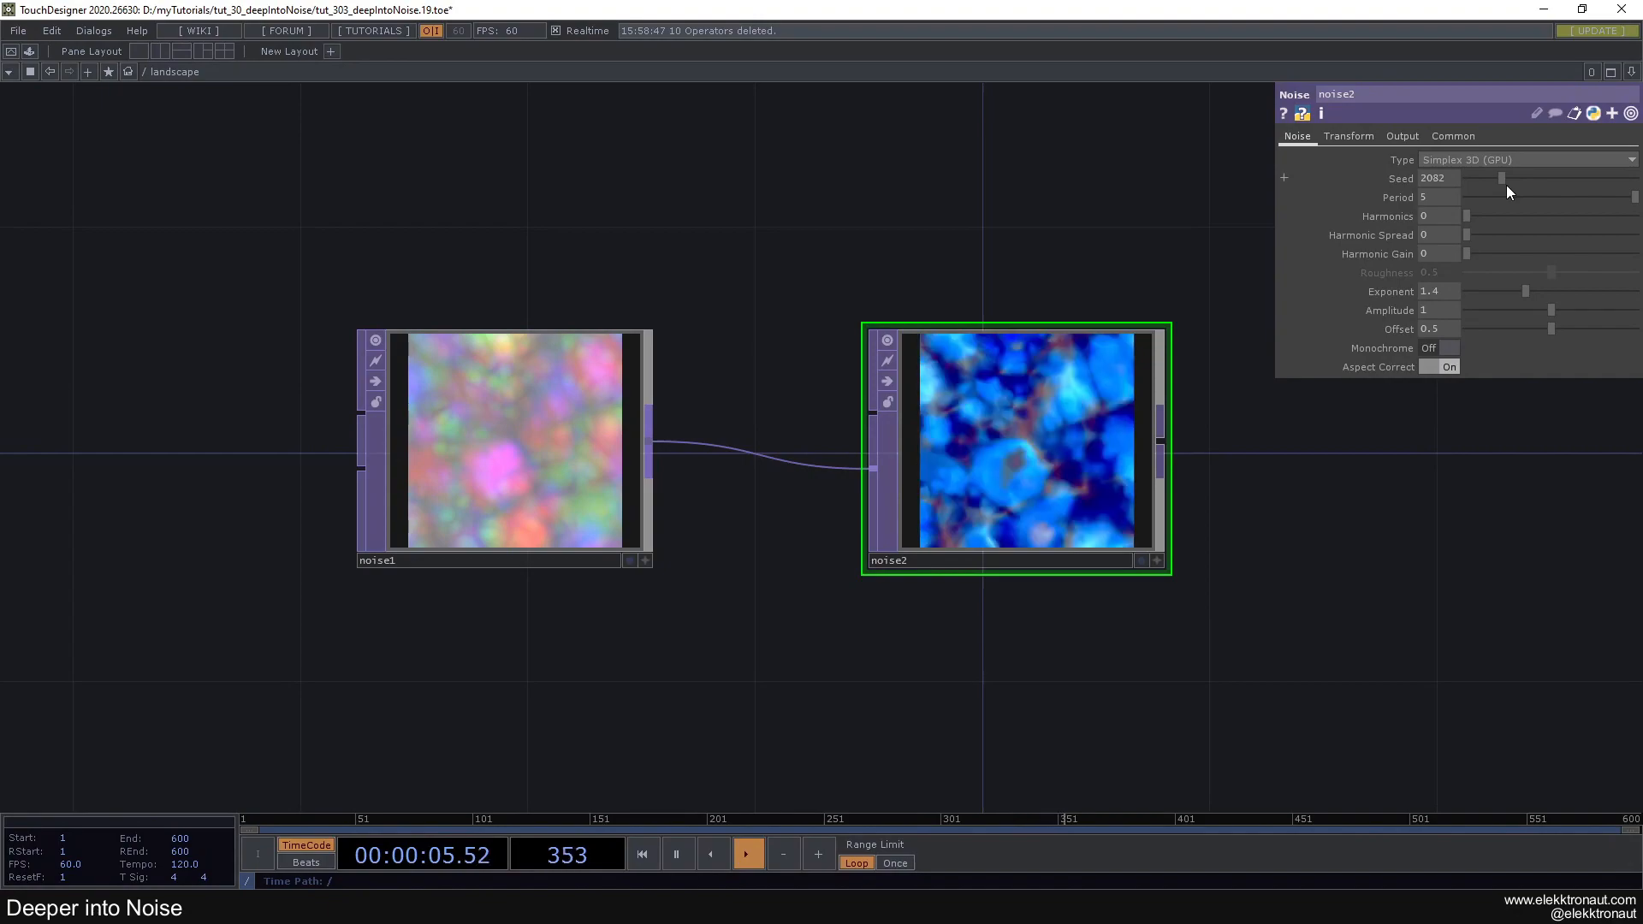
drag(1506, 185, 1506, 185)
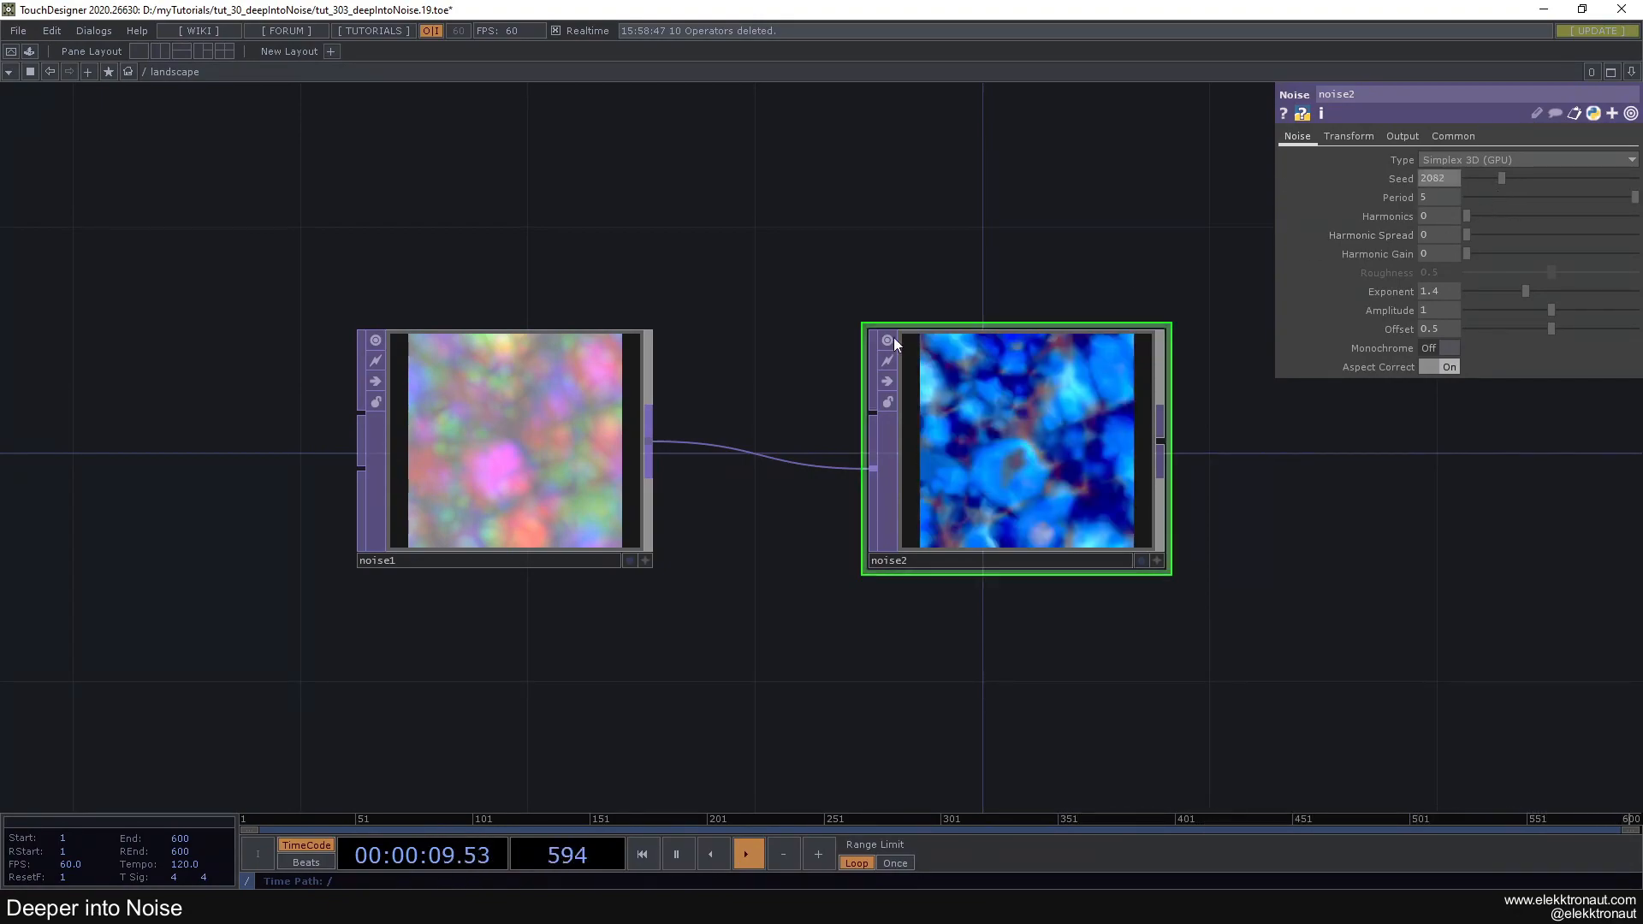
scroll(902, 337, down, 5)
drag(946, 270, 779, 244)
scroll(759, 347, up, 4)
scroll(761, 343, down, 4)
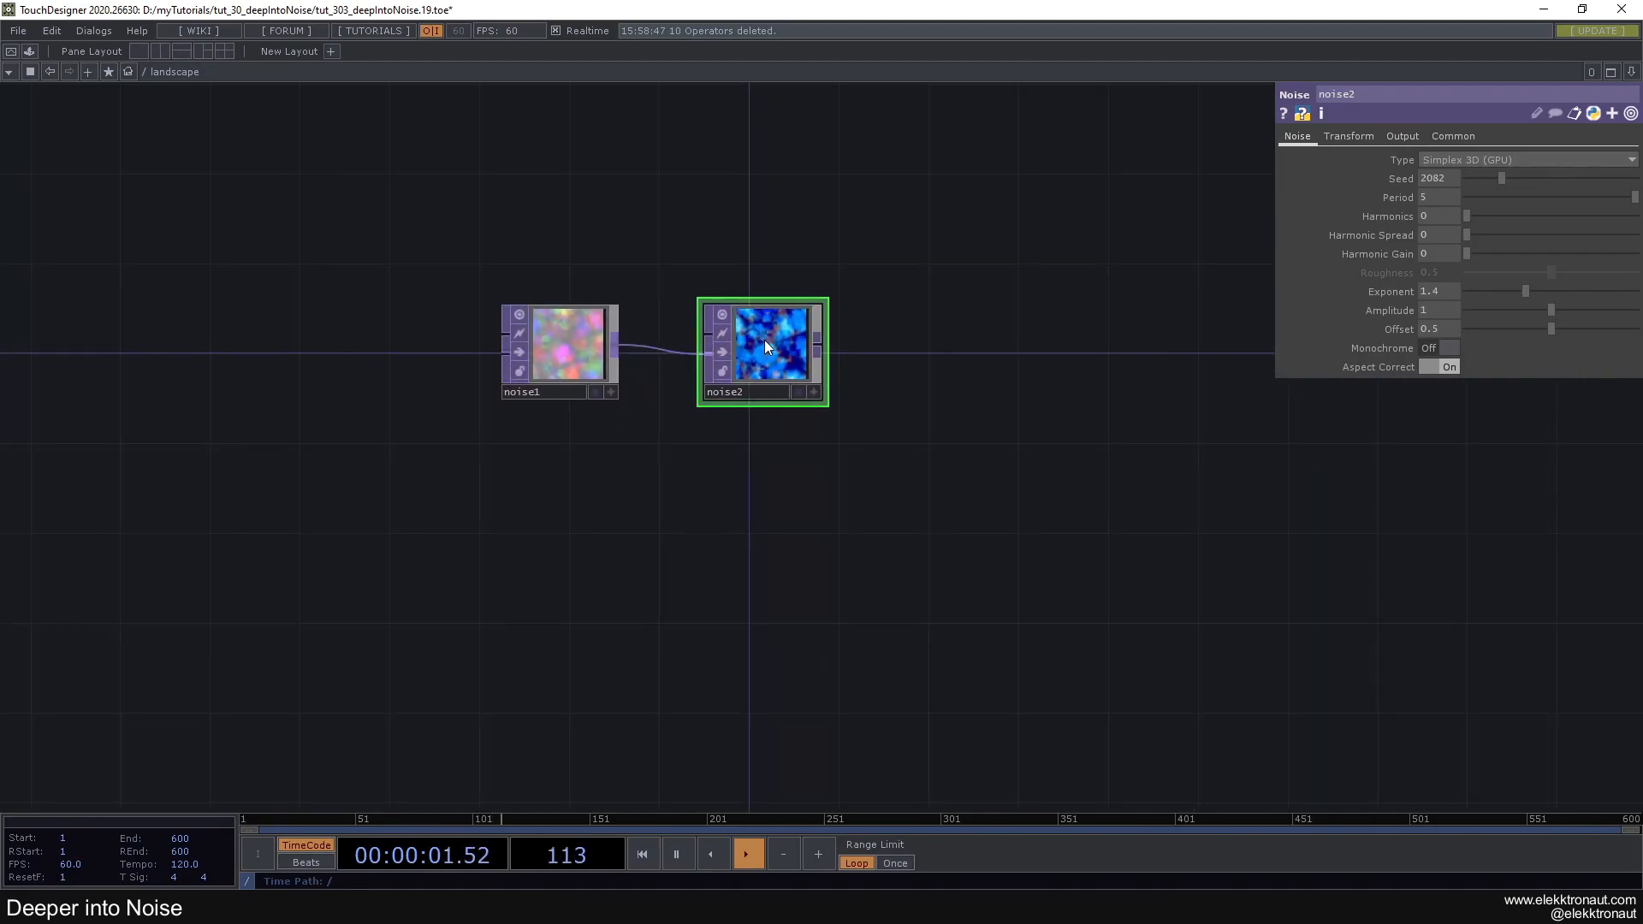
Append a Null TOP well after the Simplex noise and display it as the network background
key(ctrl+alt+n)
click(1259, 374)
click(1290, 412)
drag(1246, 363, 1266, 342)
drag(1091, 436, 909, 412)
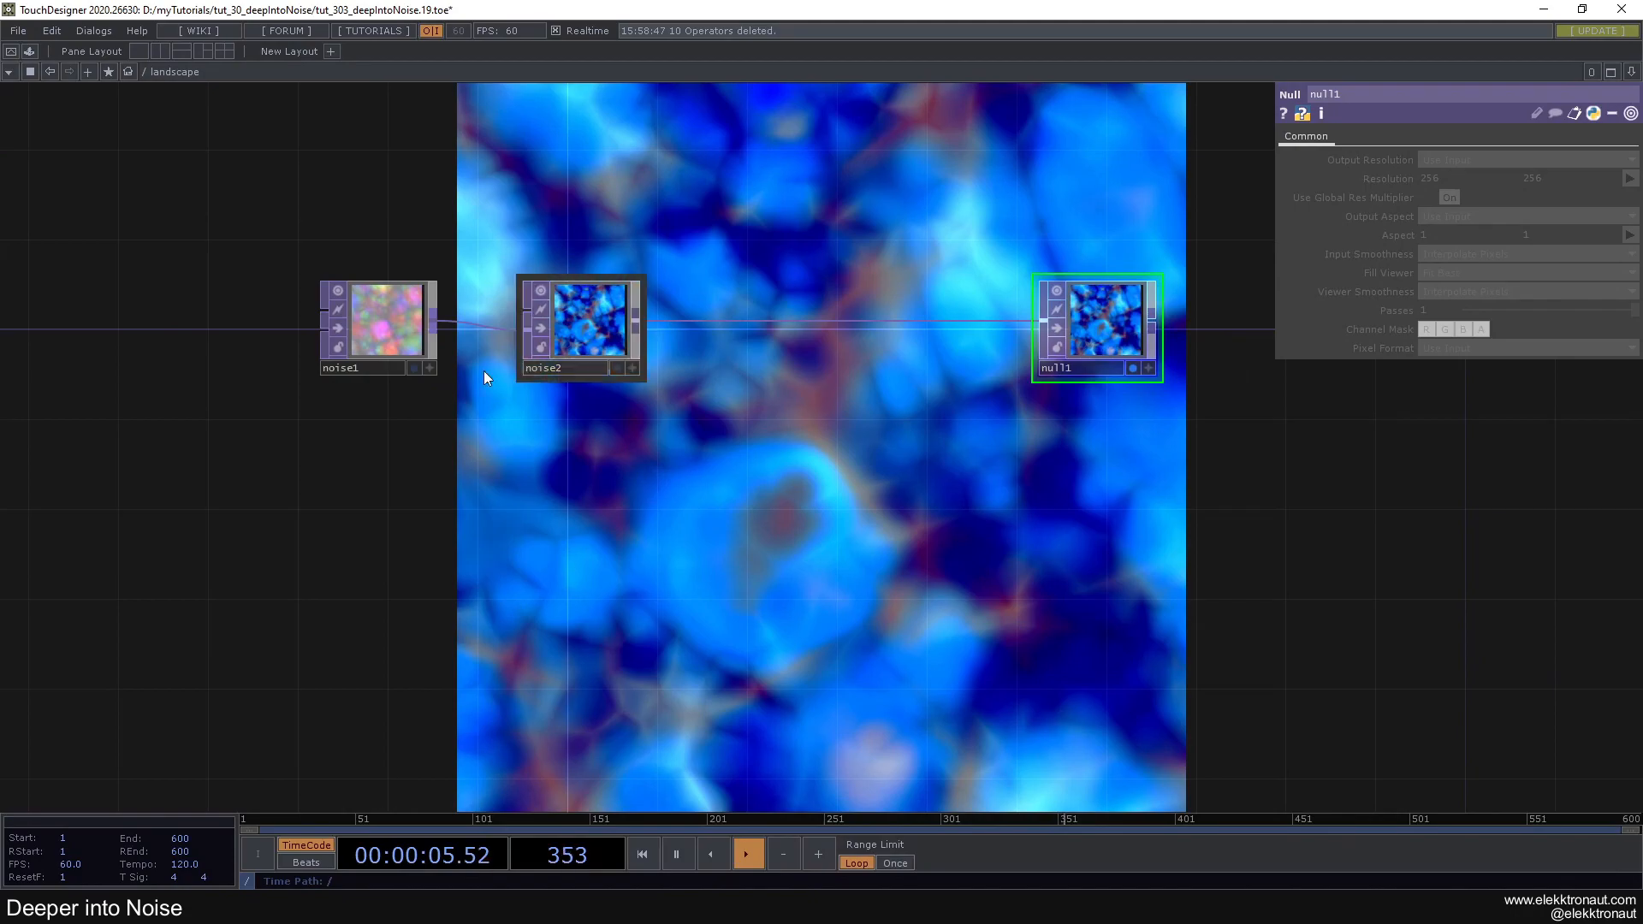
Try an exponent of 2.7 and a period of 2 on the Simplex noise, restoring exponent 1.4 and period 5
click(598, 349)
drag(1510, 291, 1583, 299)
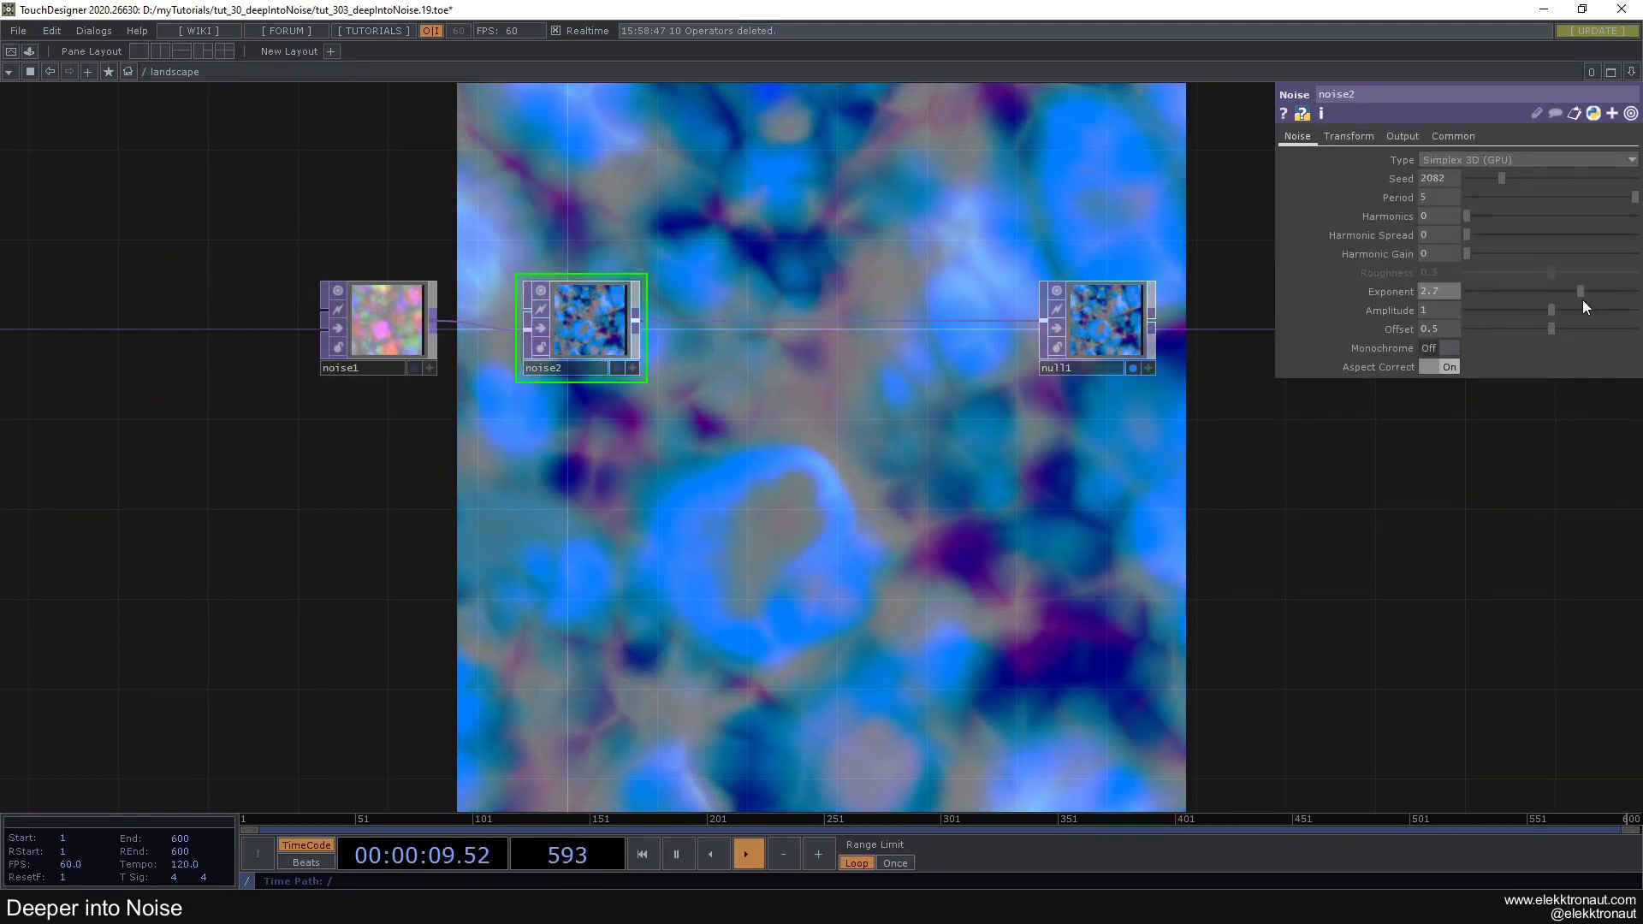
key(ctrl+z)
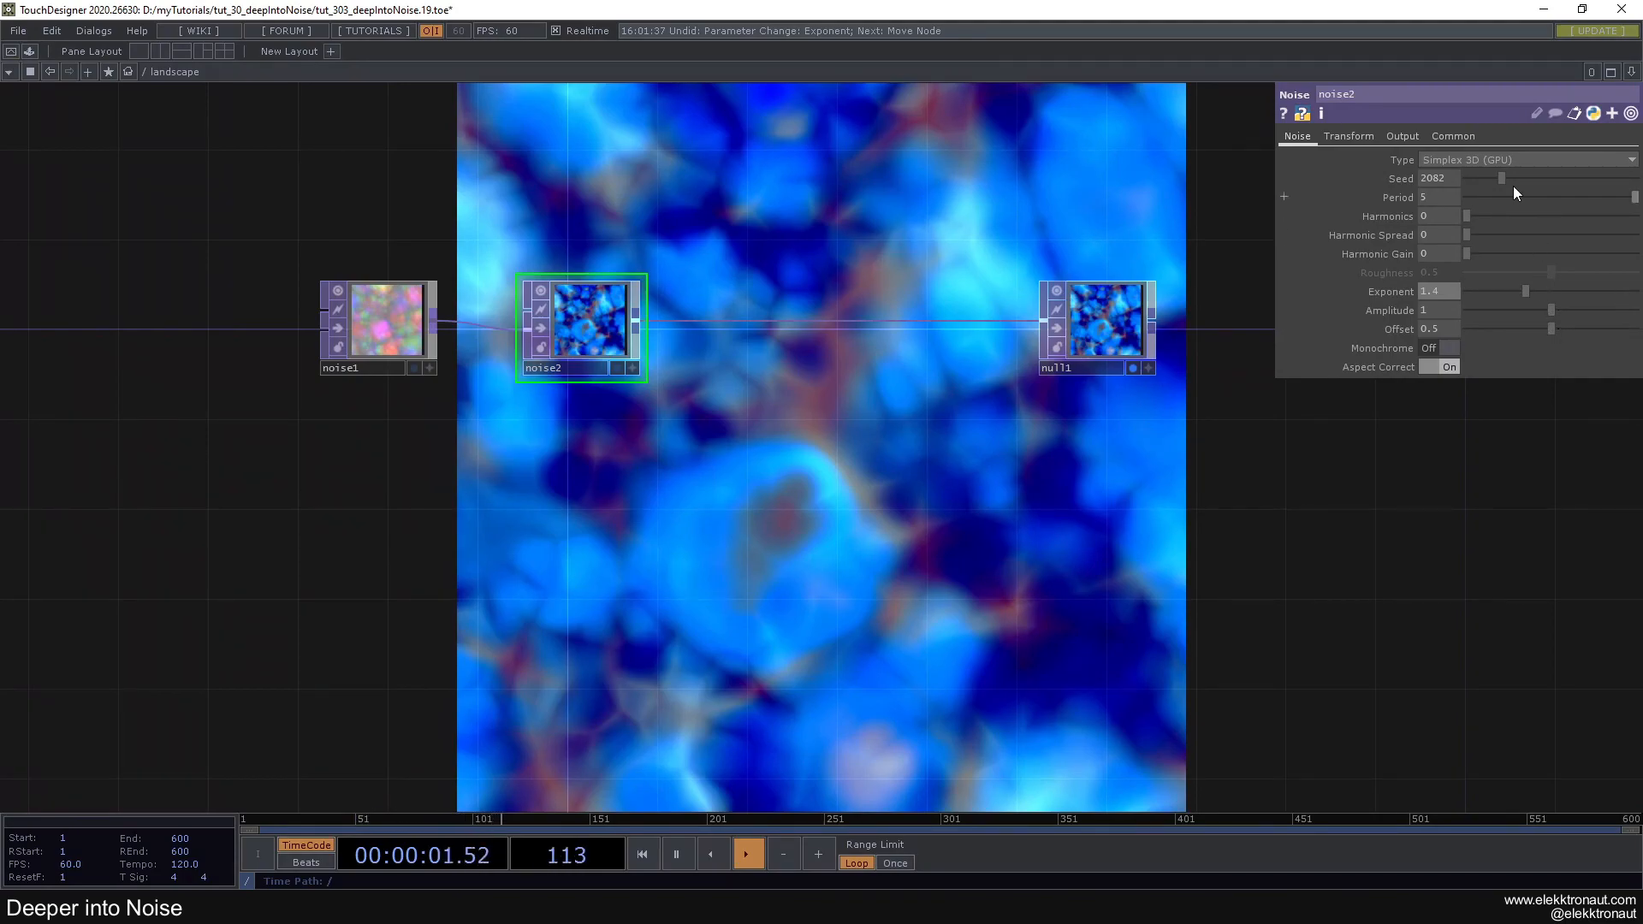
mouse_move(1632, 197)
mouse_down()
mouse_move(1594, 195)
mouse_move(1640, 203)
mouse_up()
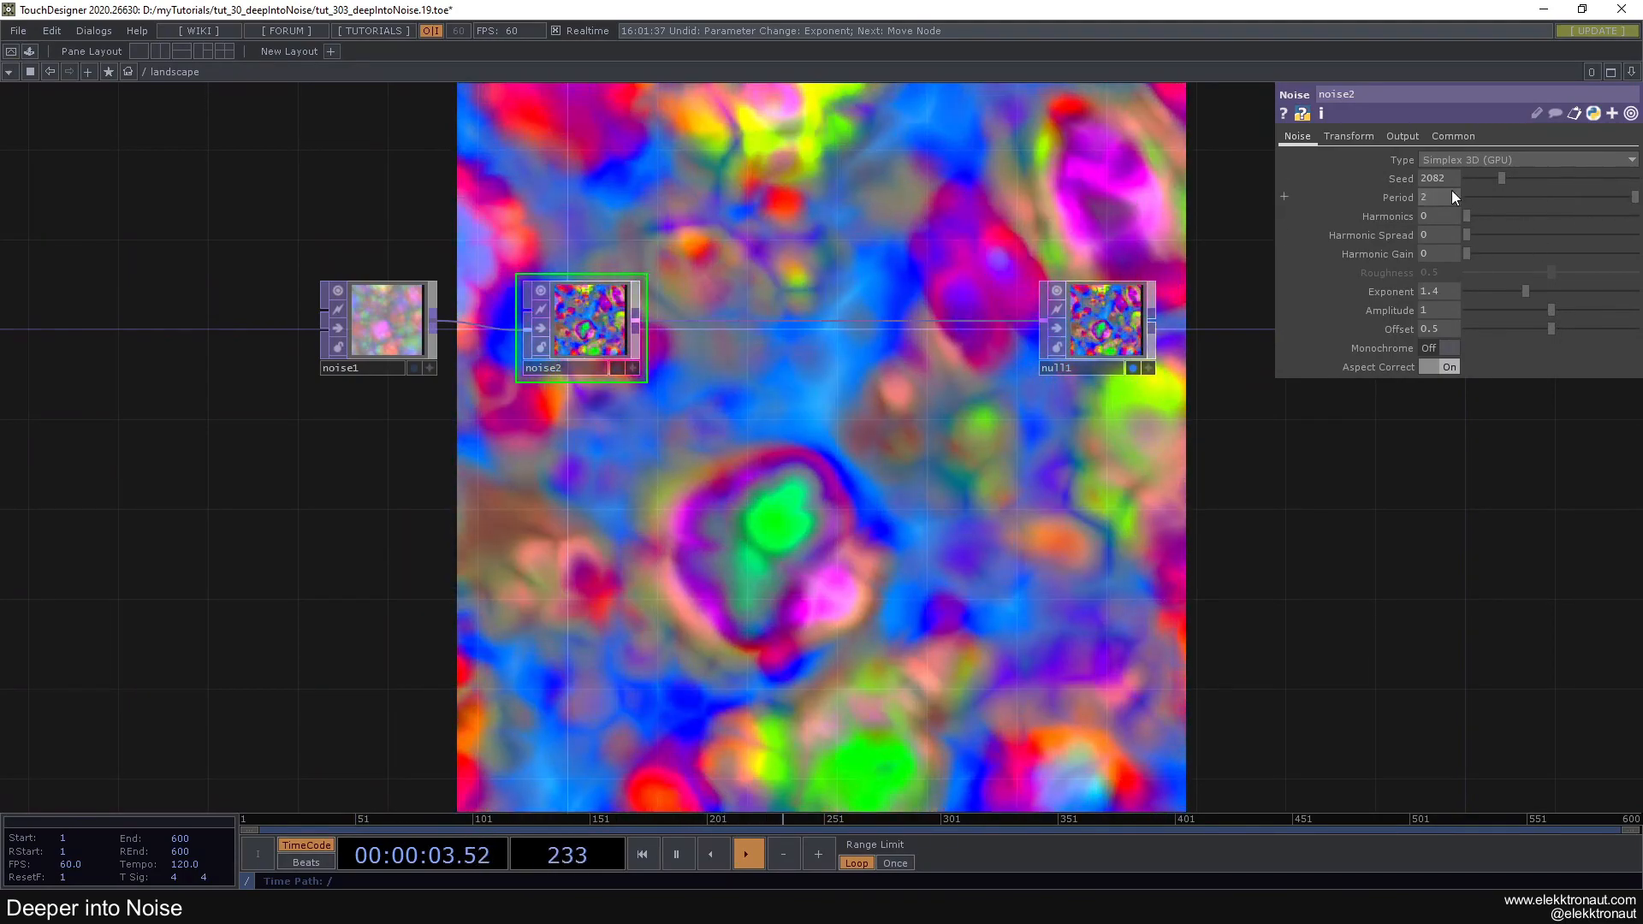
text(5)
key(Return)
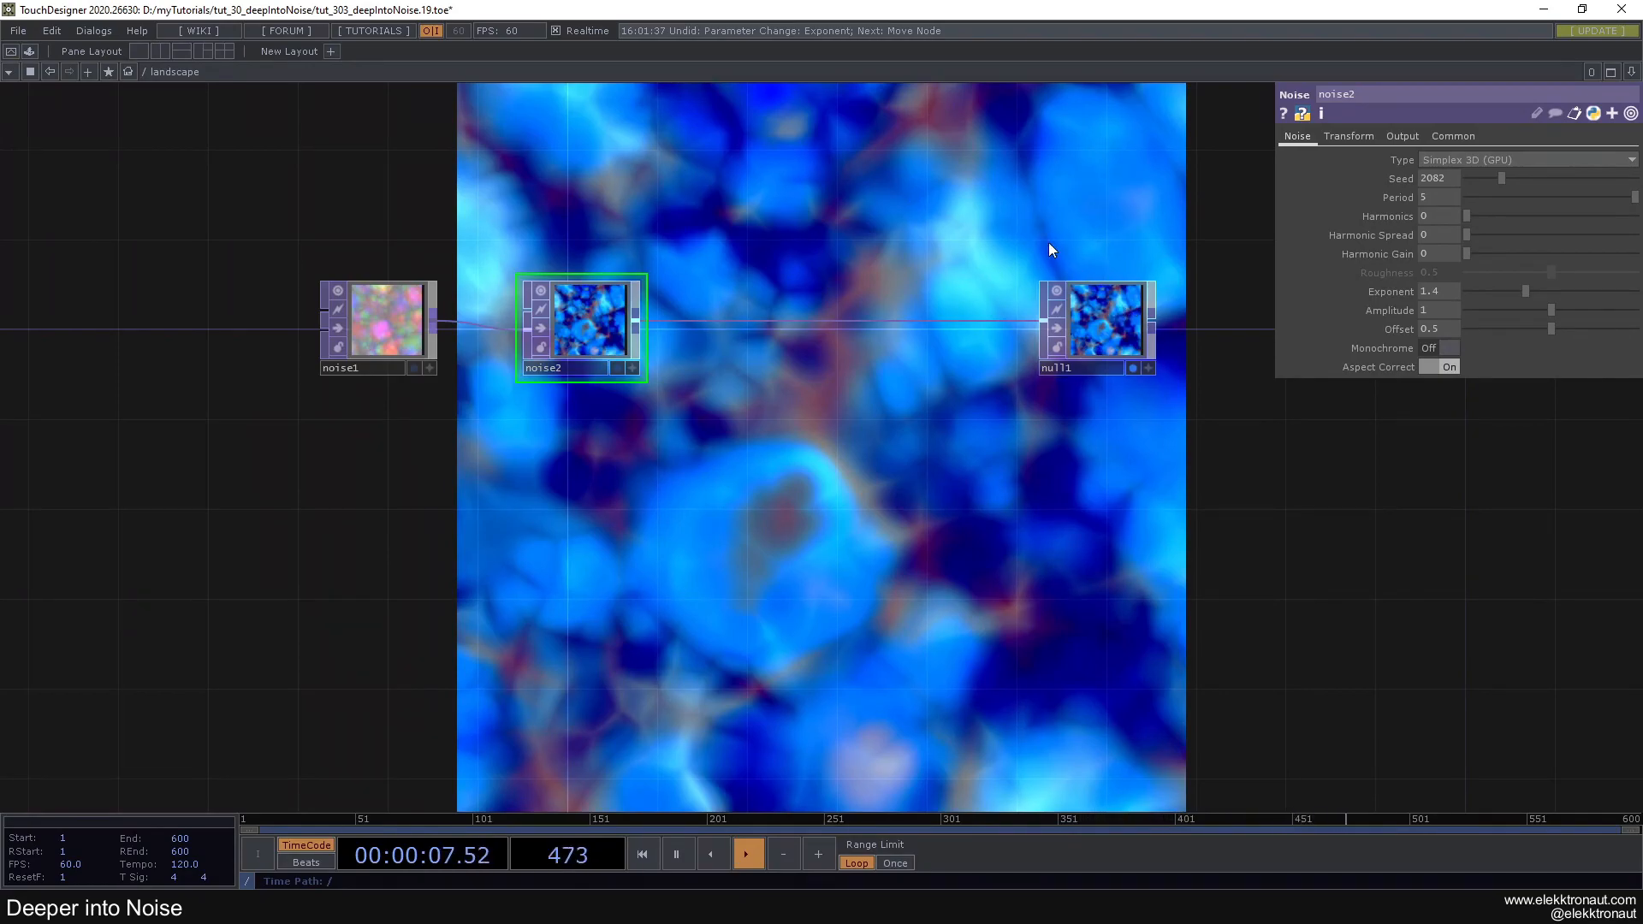
Rename the Null TOP as bg and check the landscape container from the parent network before re-entering it
click(1058, 368)
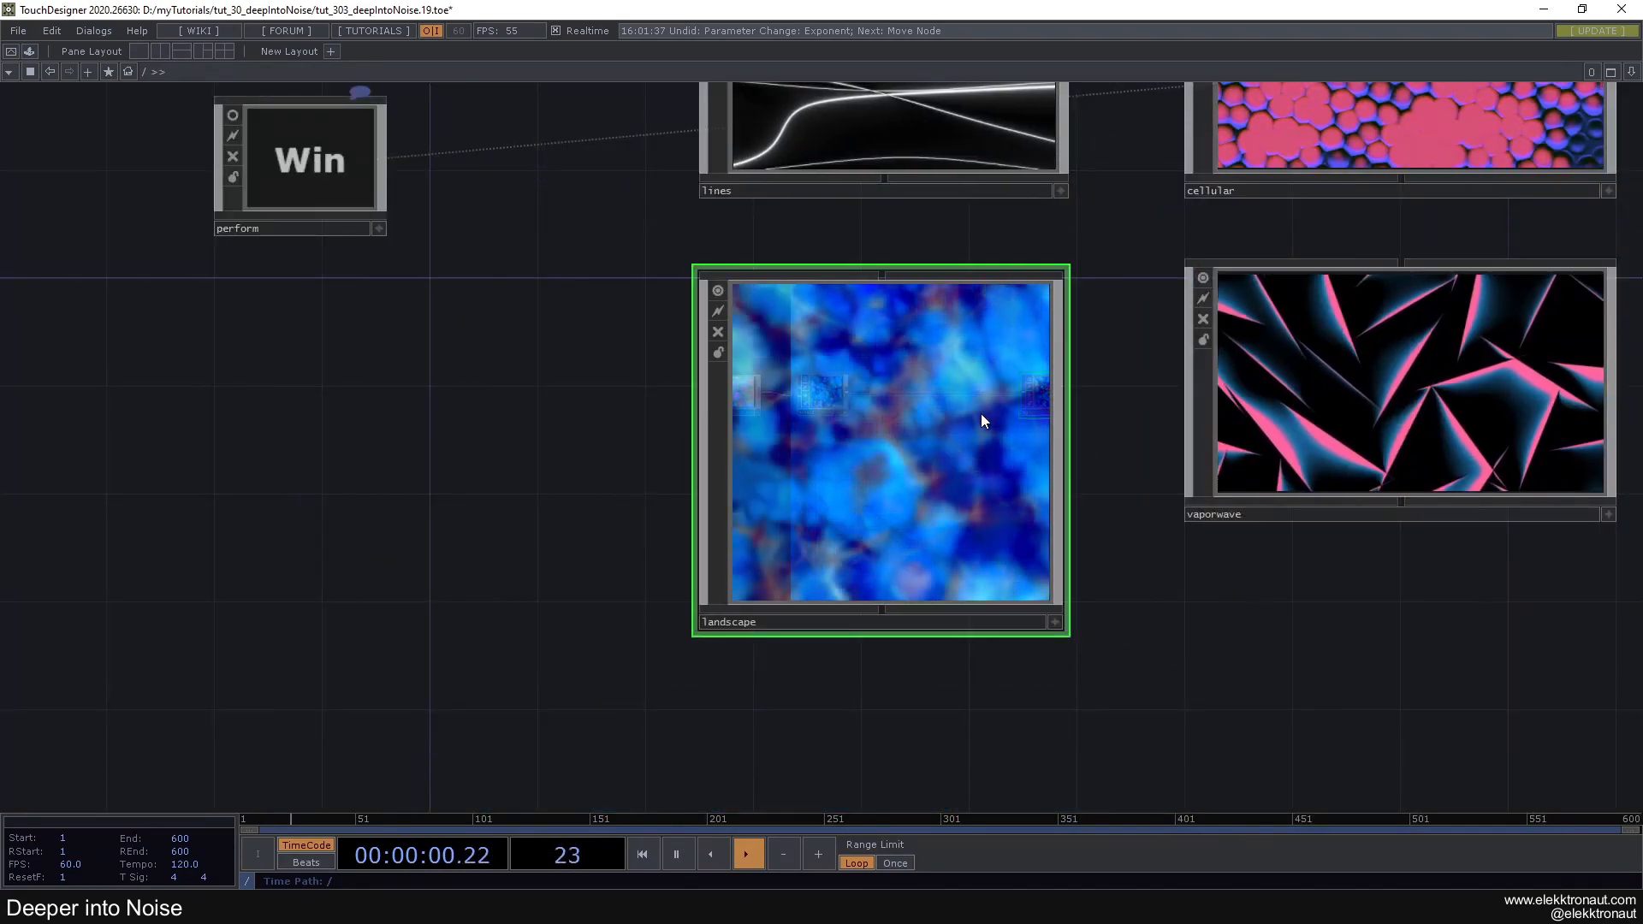
key(i)
scroll(967, 436, down, 5)
drag(999, 442, 1386, 443)
scroll(730, 439, up, 2)
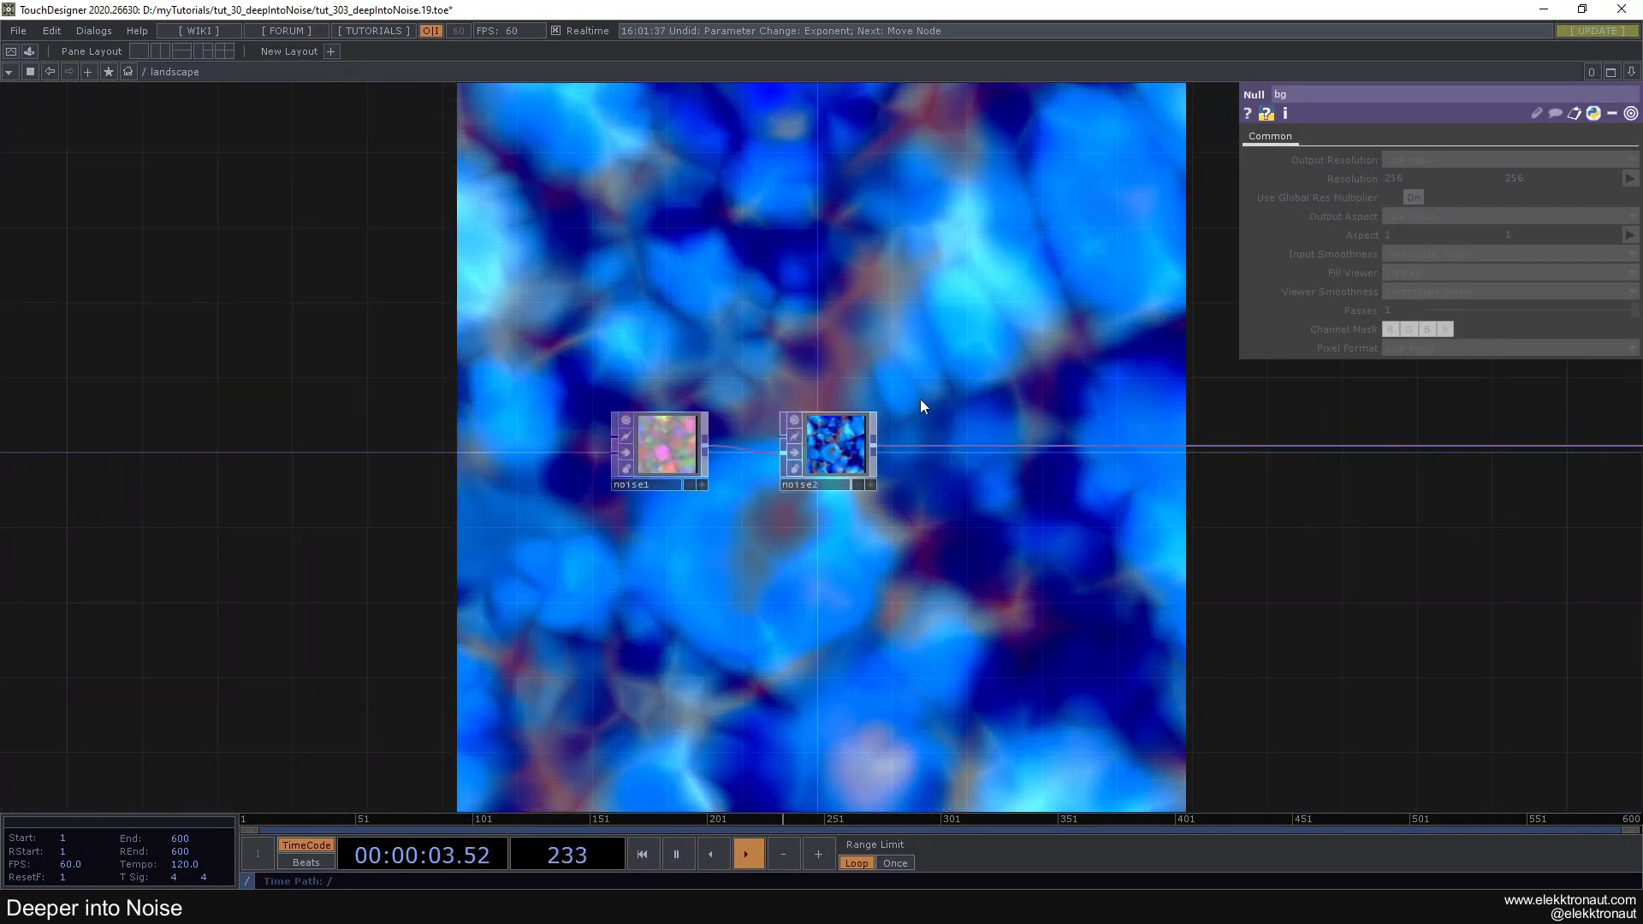
Shift the two existing noises farther from the bg Null and insert a new Noise TOP between noise2 and bg
drag(909, 414, 685, 352)
scroll(685, 352, up, 1)
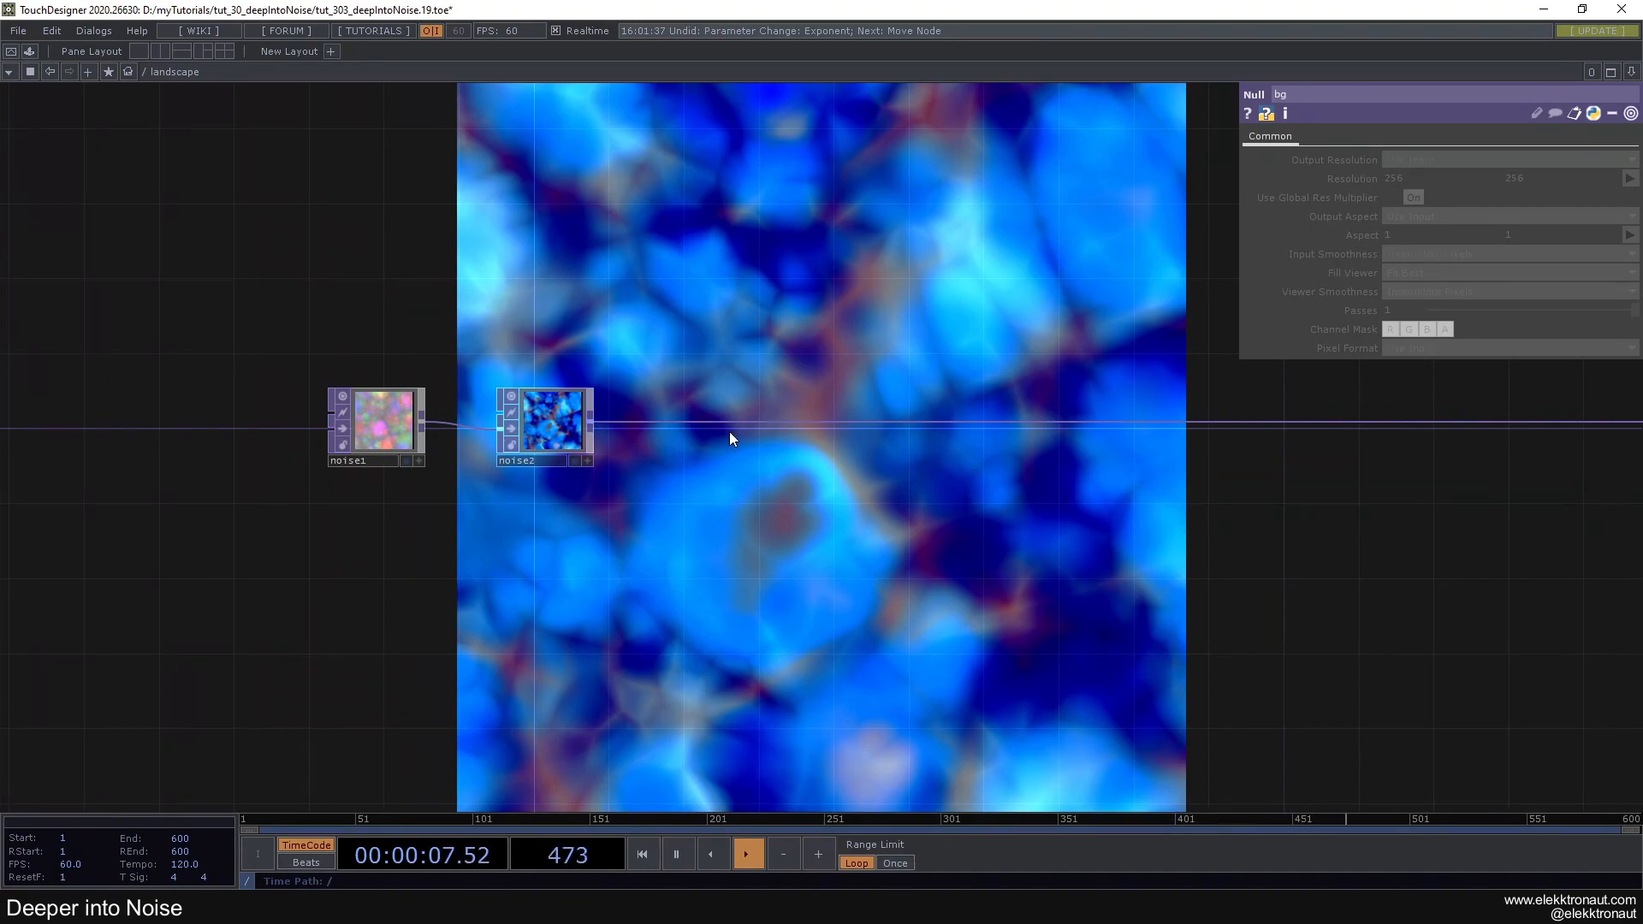
drag(330, 286, 649, 513)
drag(563, 433, 467, 432)
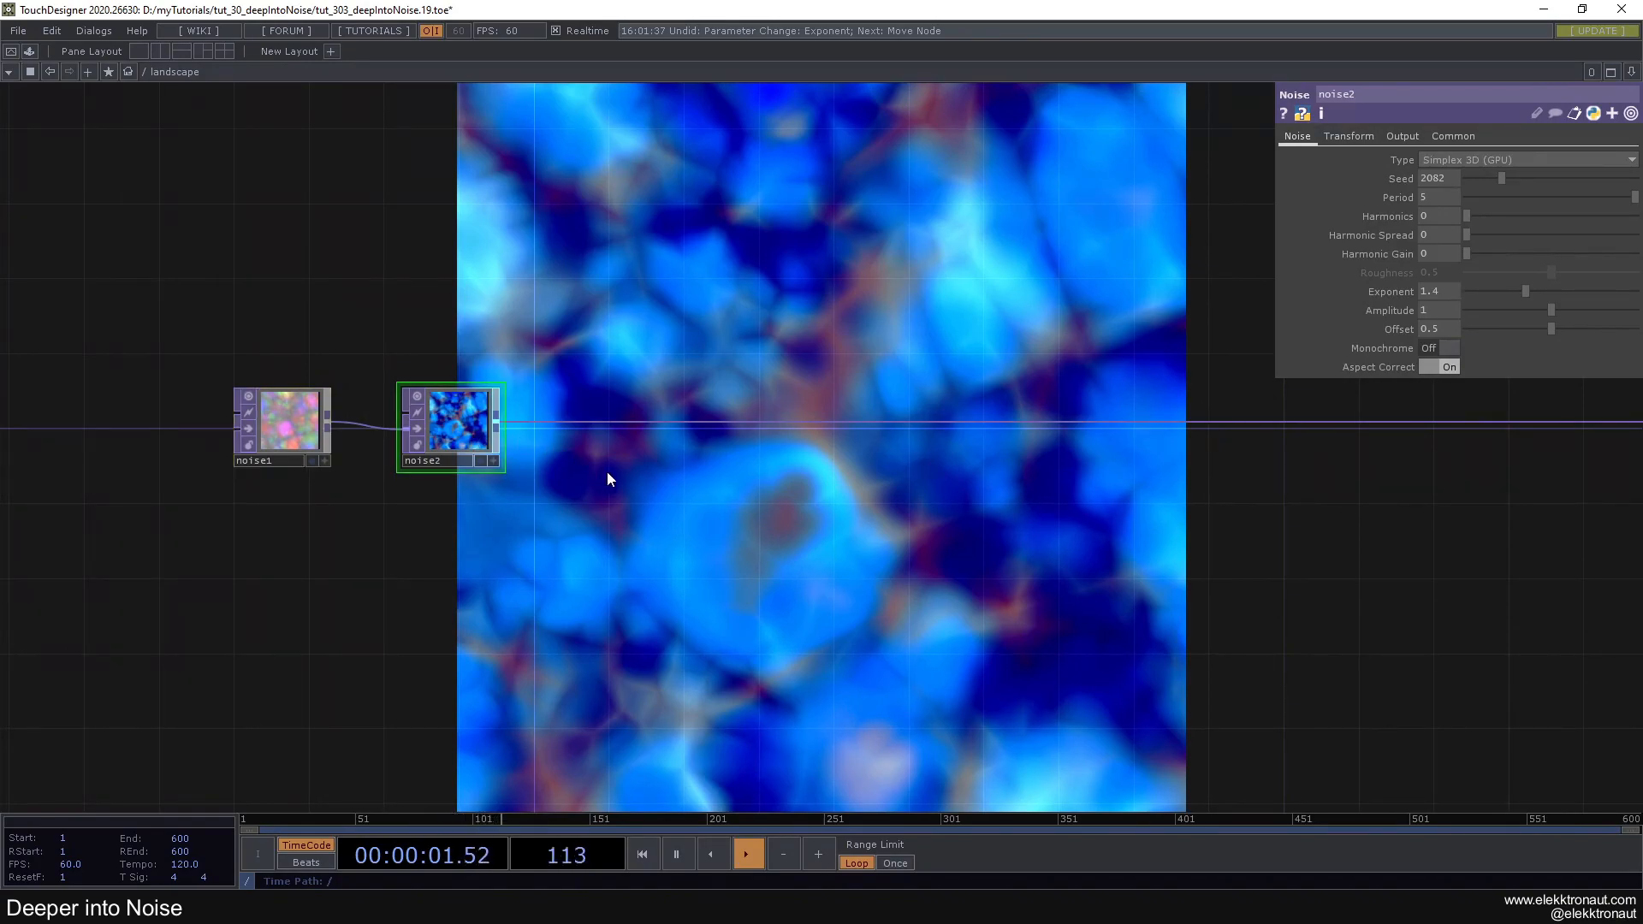
right_click(587, 419)
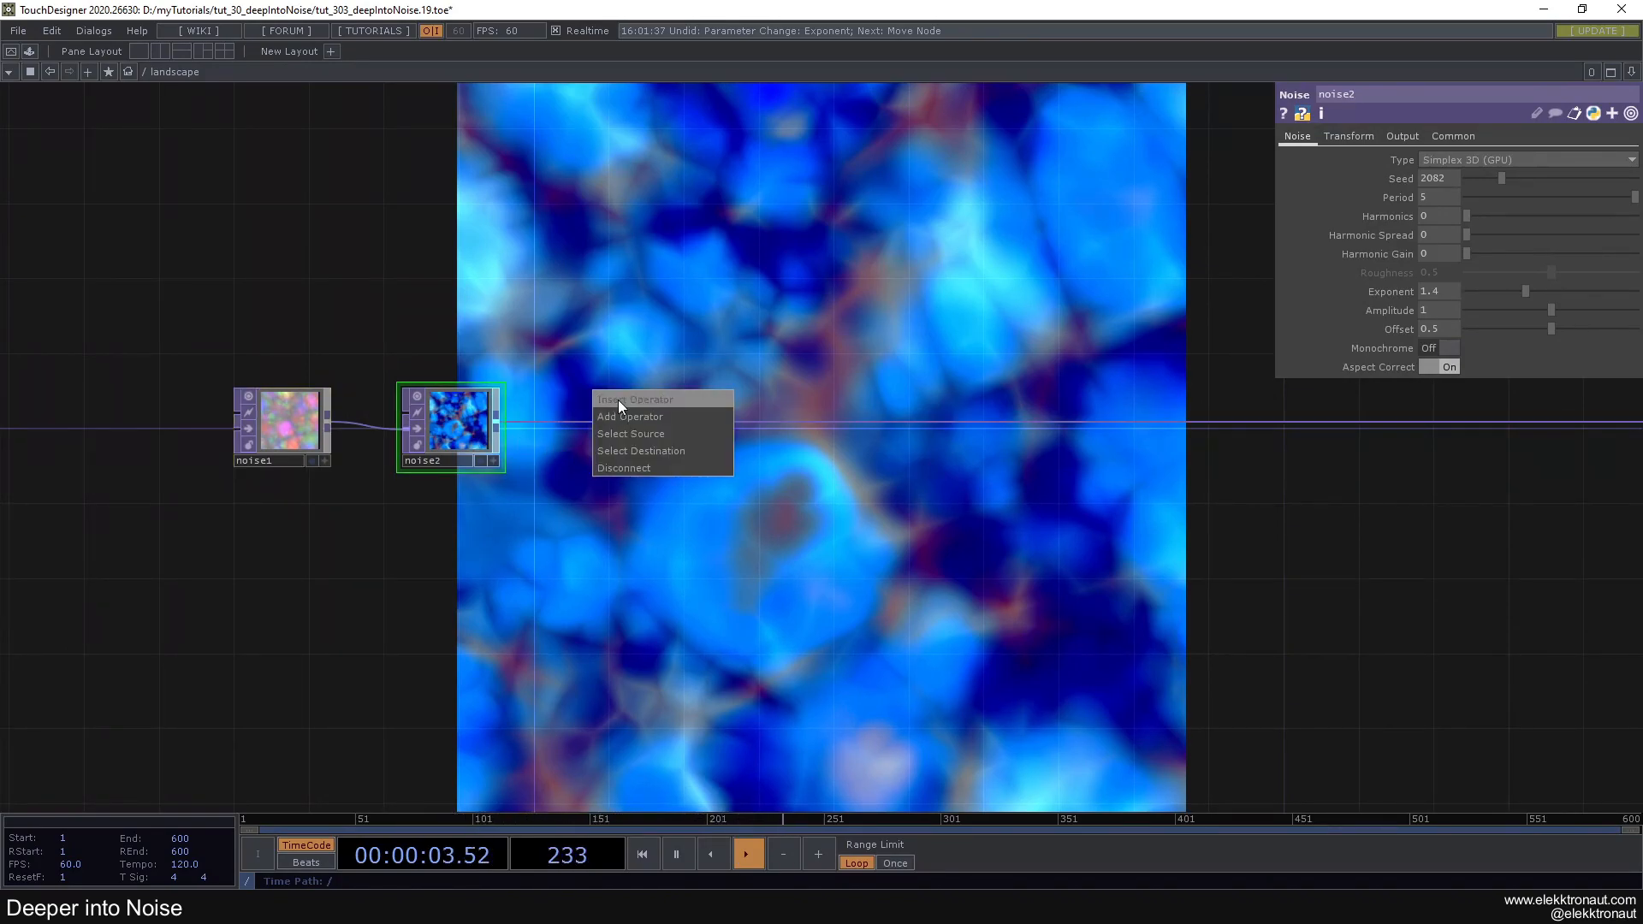
click(618, 400)
text(n)
click(548, 275)
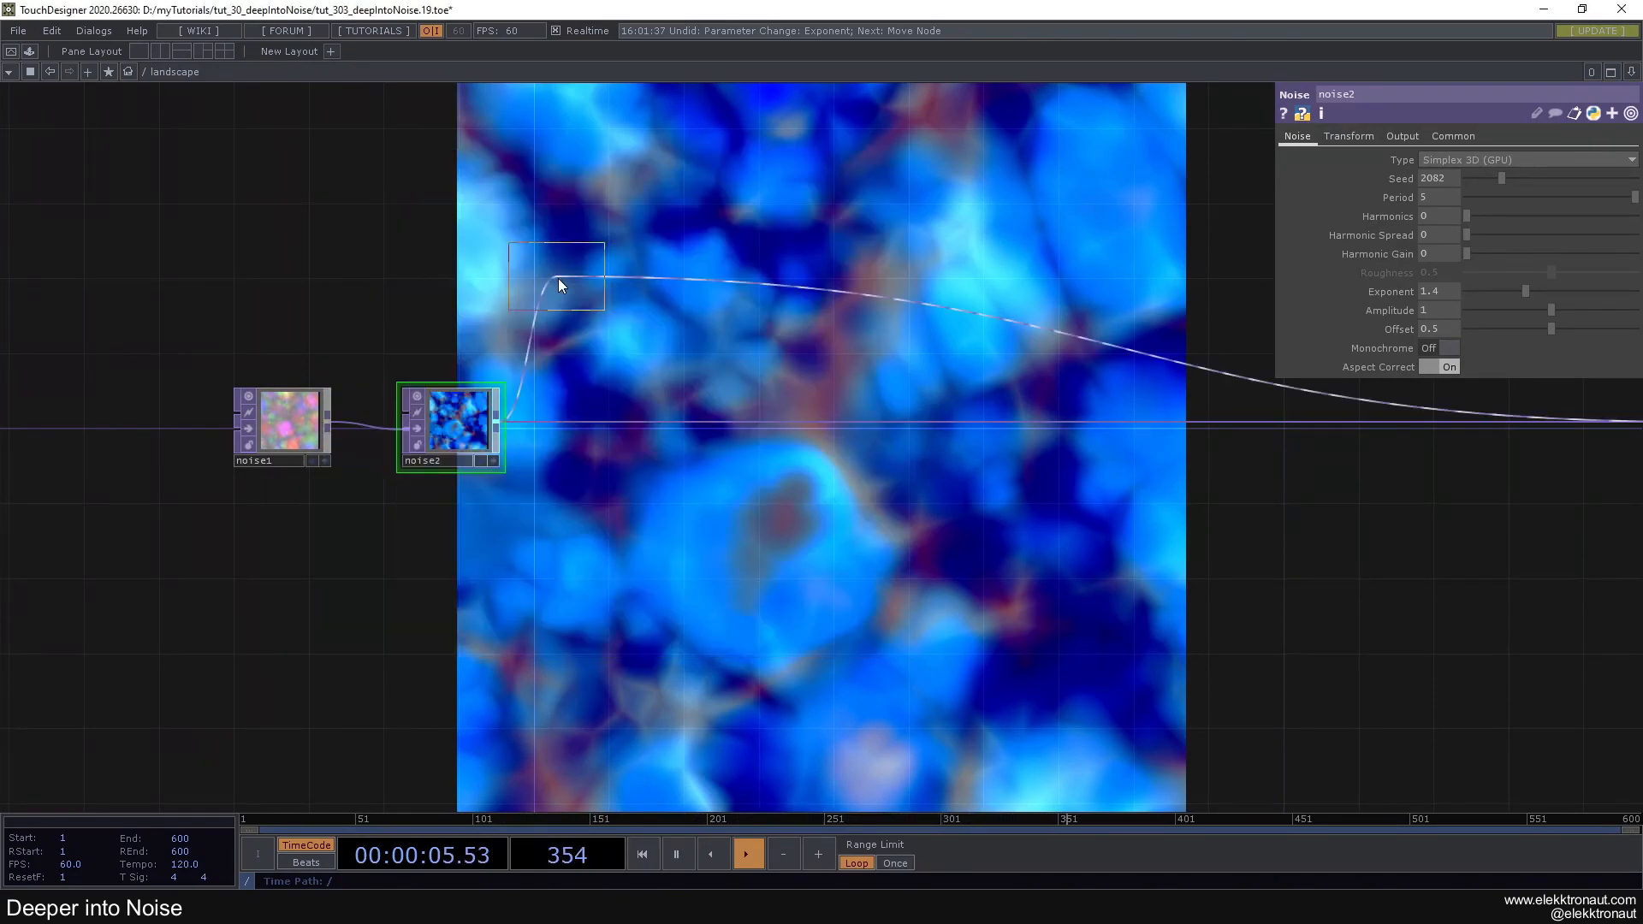
click(644, 439)
drag(644, 439, 625, 439)
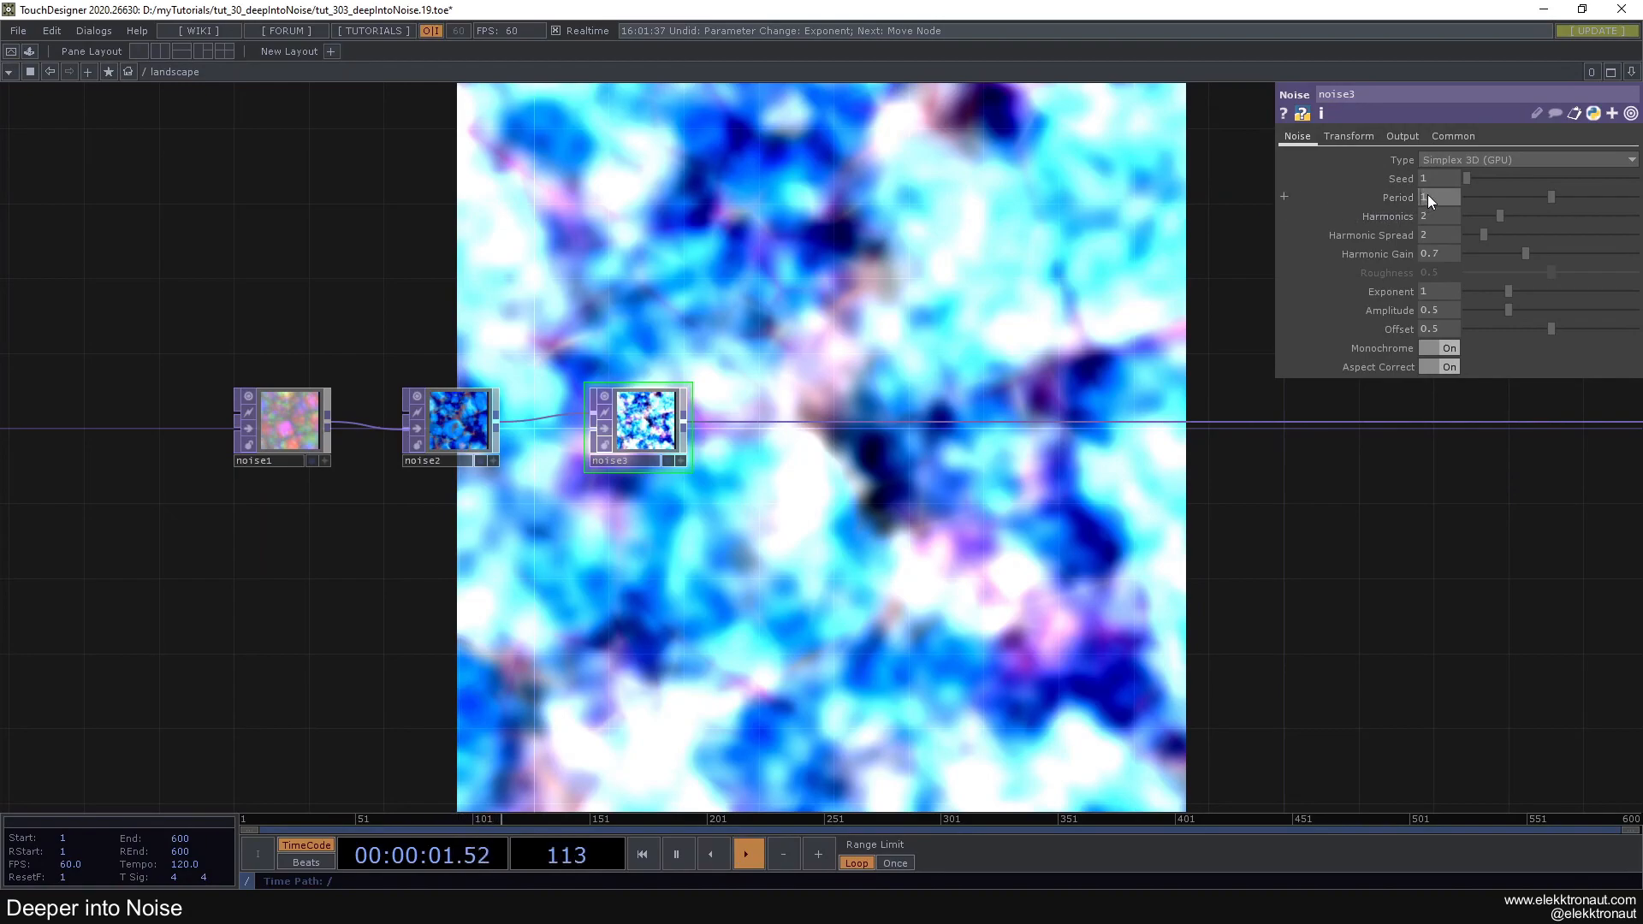
Set the new third noise's period to 5, harmonics to 0 and amplitude to 0.6
text(5)
key(Return)
drag(1488, 220, 1486, 236)
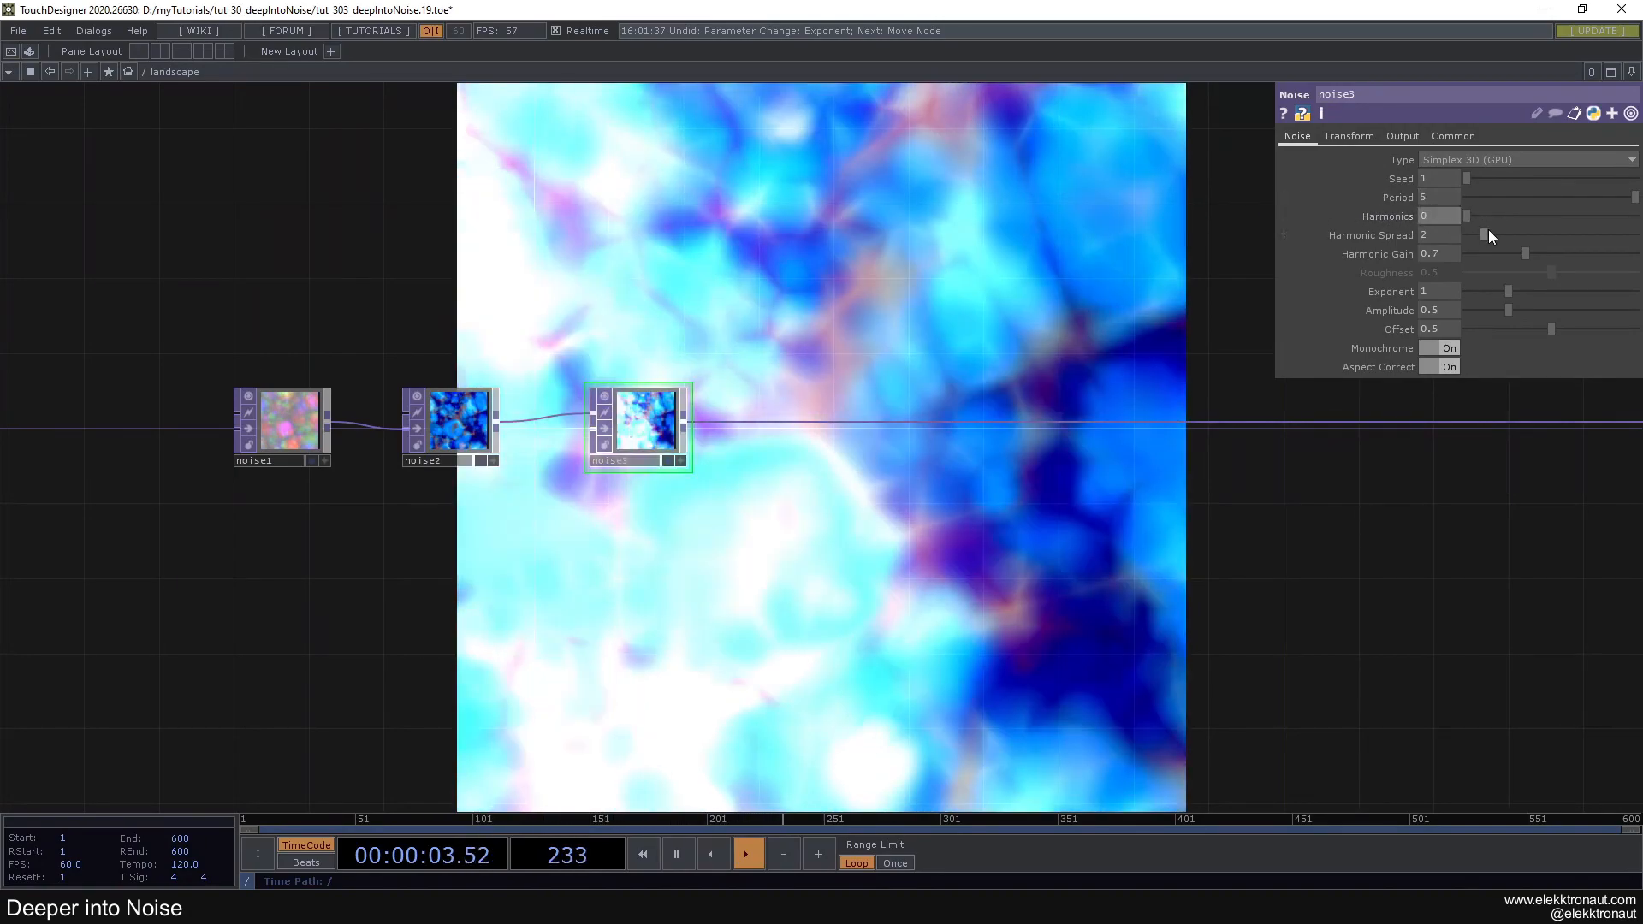
click(1445, 310)
text(.6)
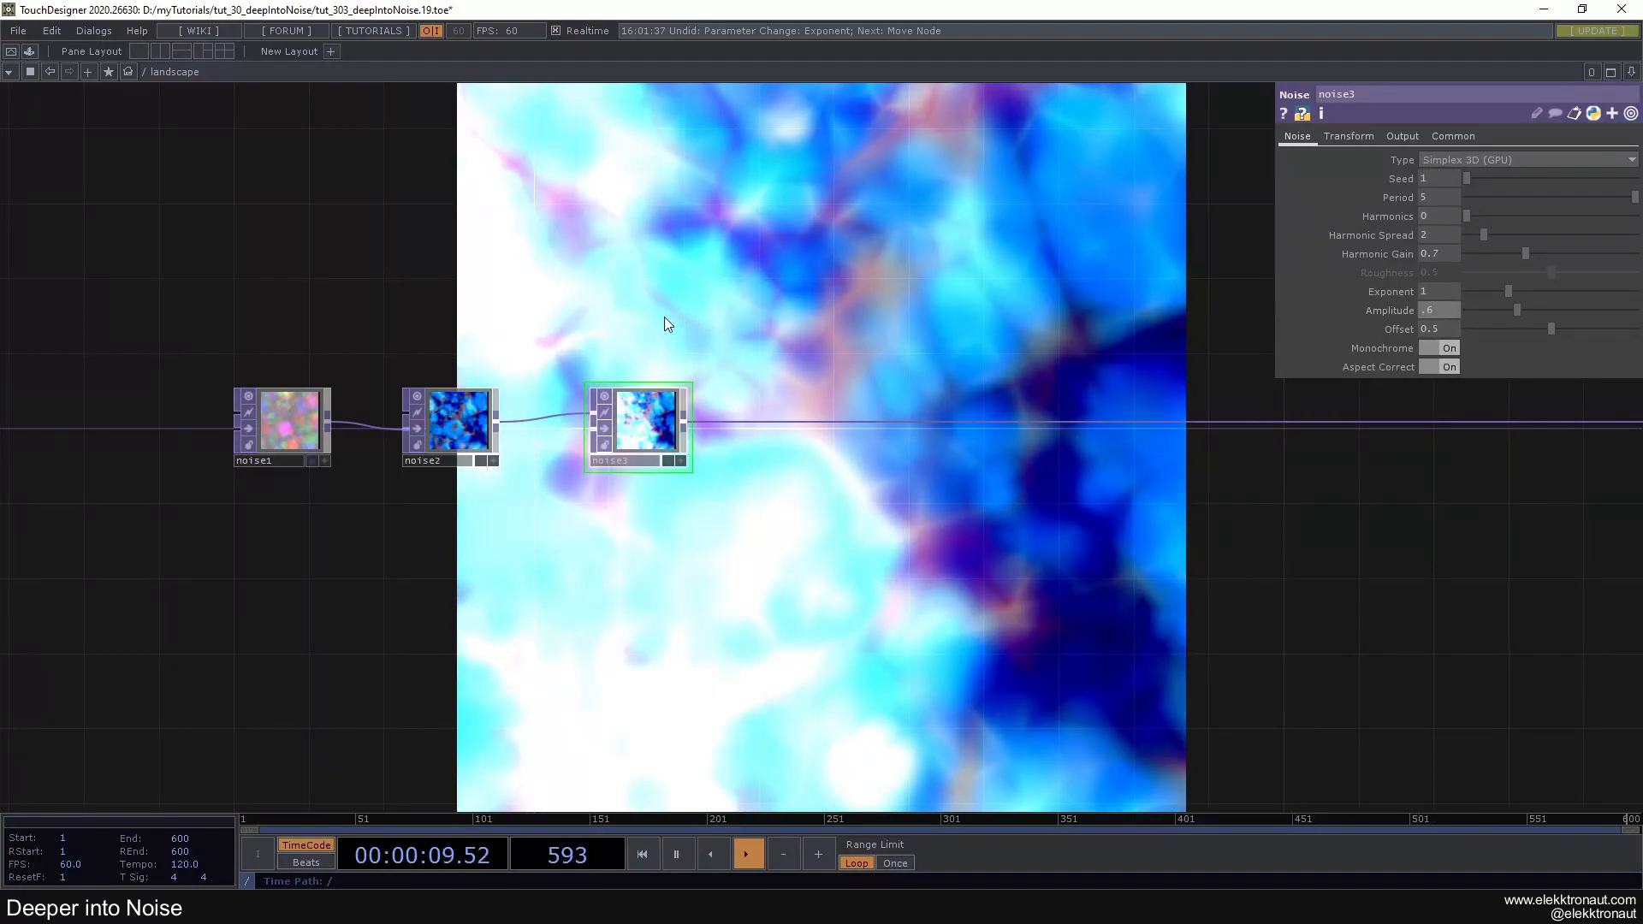
Move noise3 closer to noise2 and drive its Z translation with an absTime.seconds expression
scroll(608, 381, up, 3)
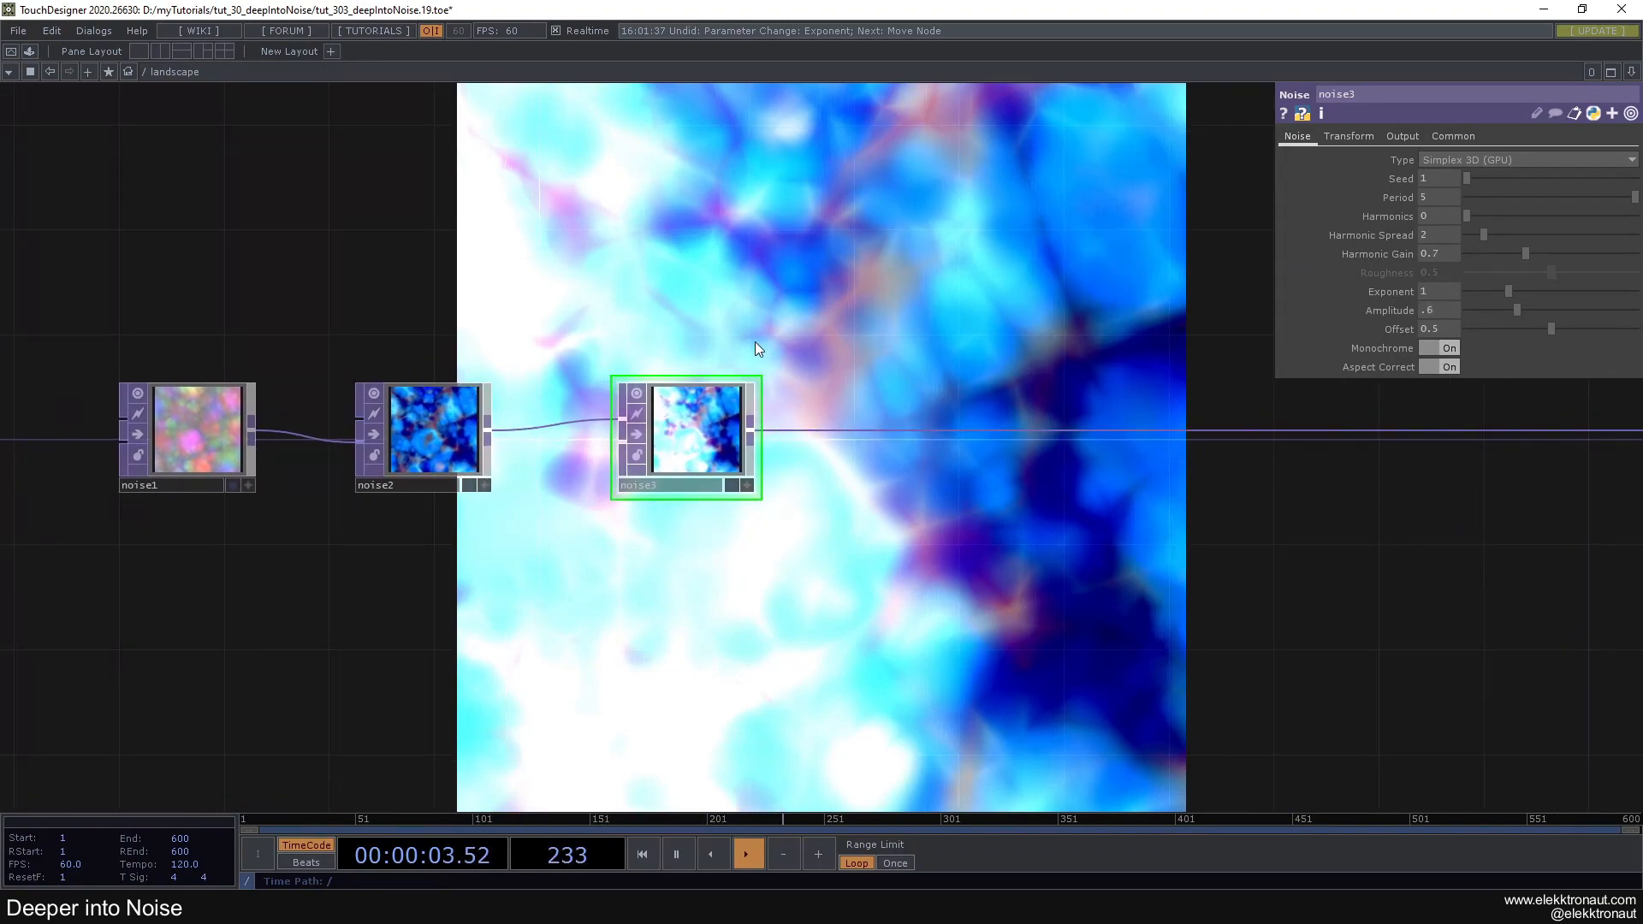
scroll(695, 432, down, 2)
scroll(696, 441, up, 2)
drag(695, 441, 647, 444)
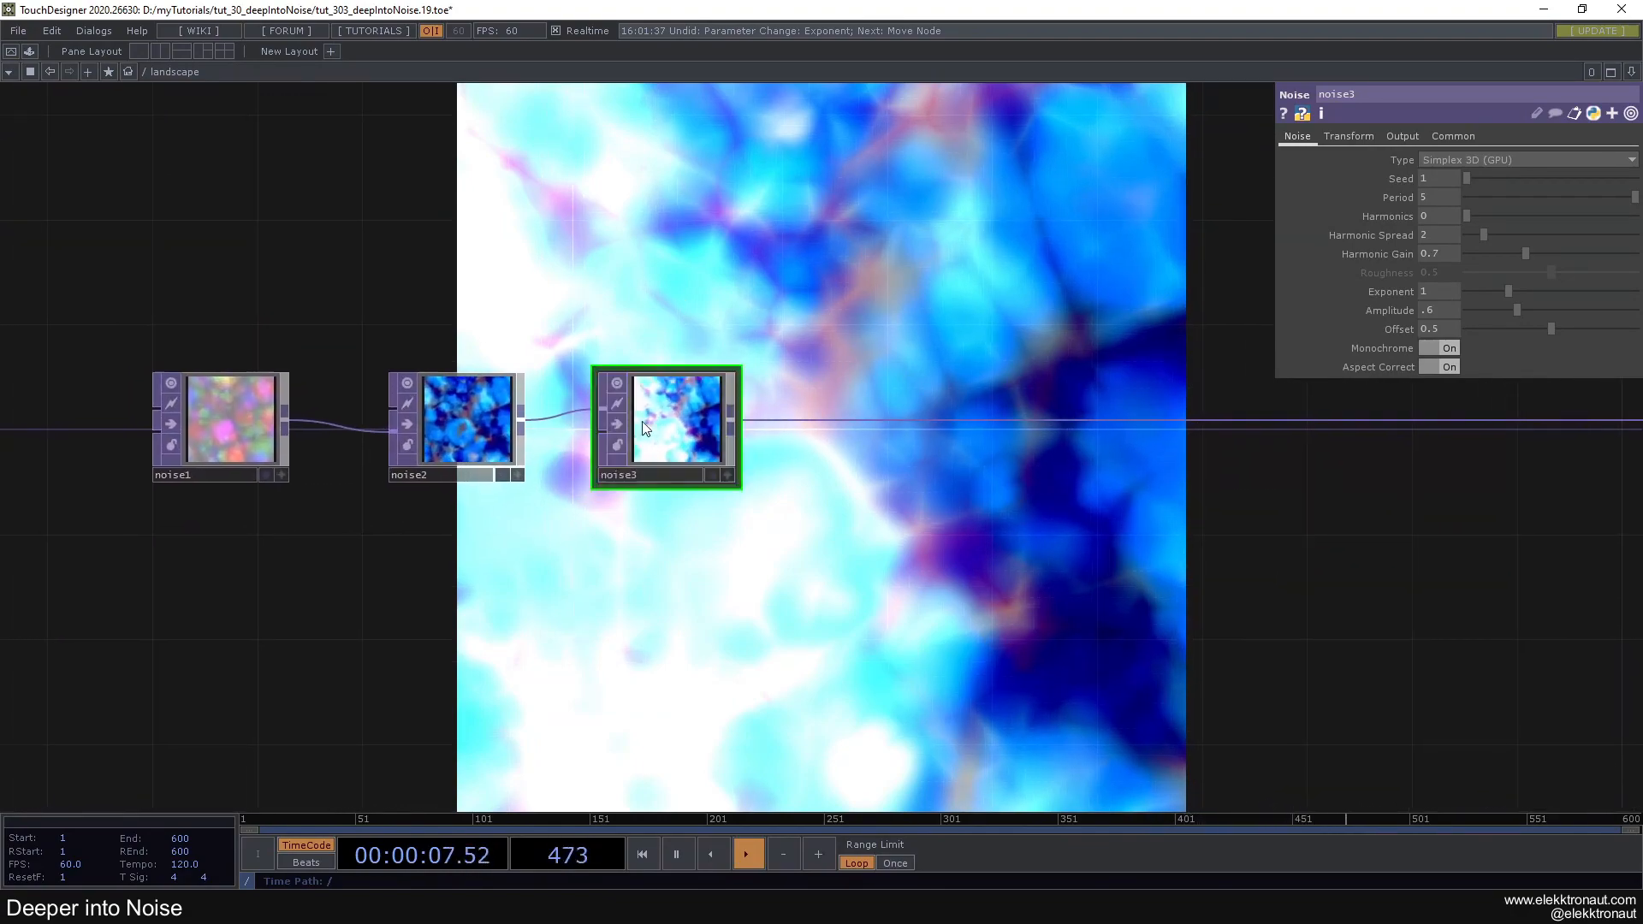
click(1348, 136)
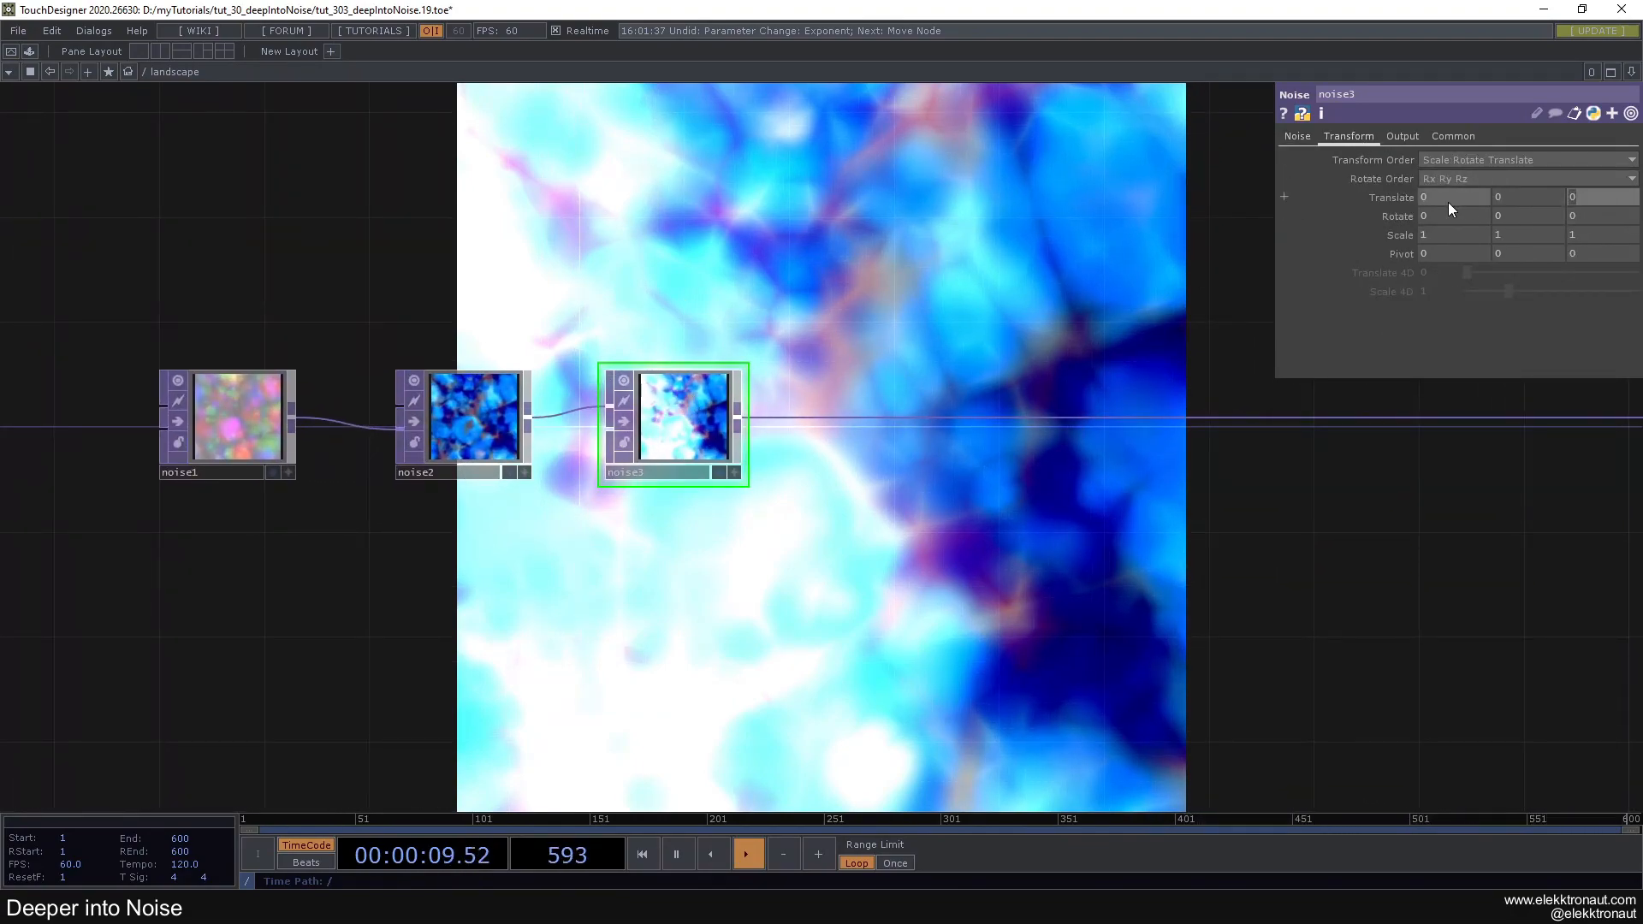
text(absTime.seconds)
key(BackSpace)
key(BackSpace)
key(BackSpace)
key(BackSpace)
key(BackSpace)
text(conds)
key(Return)
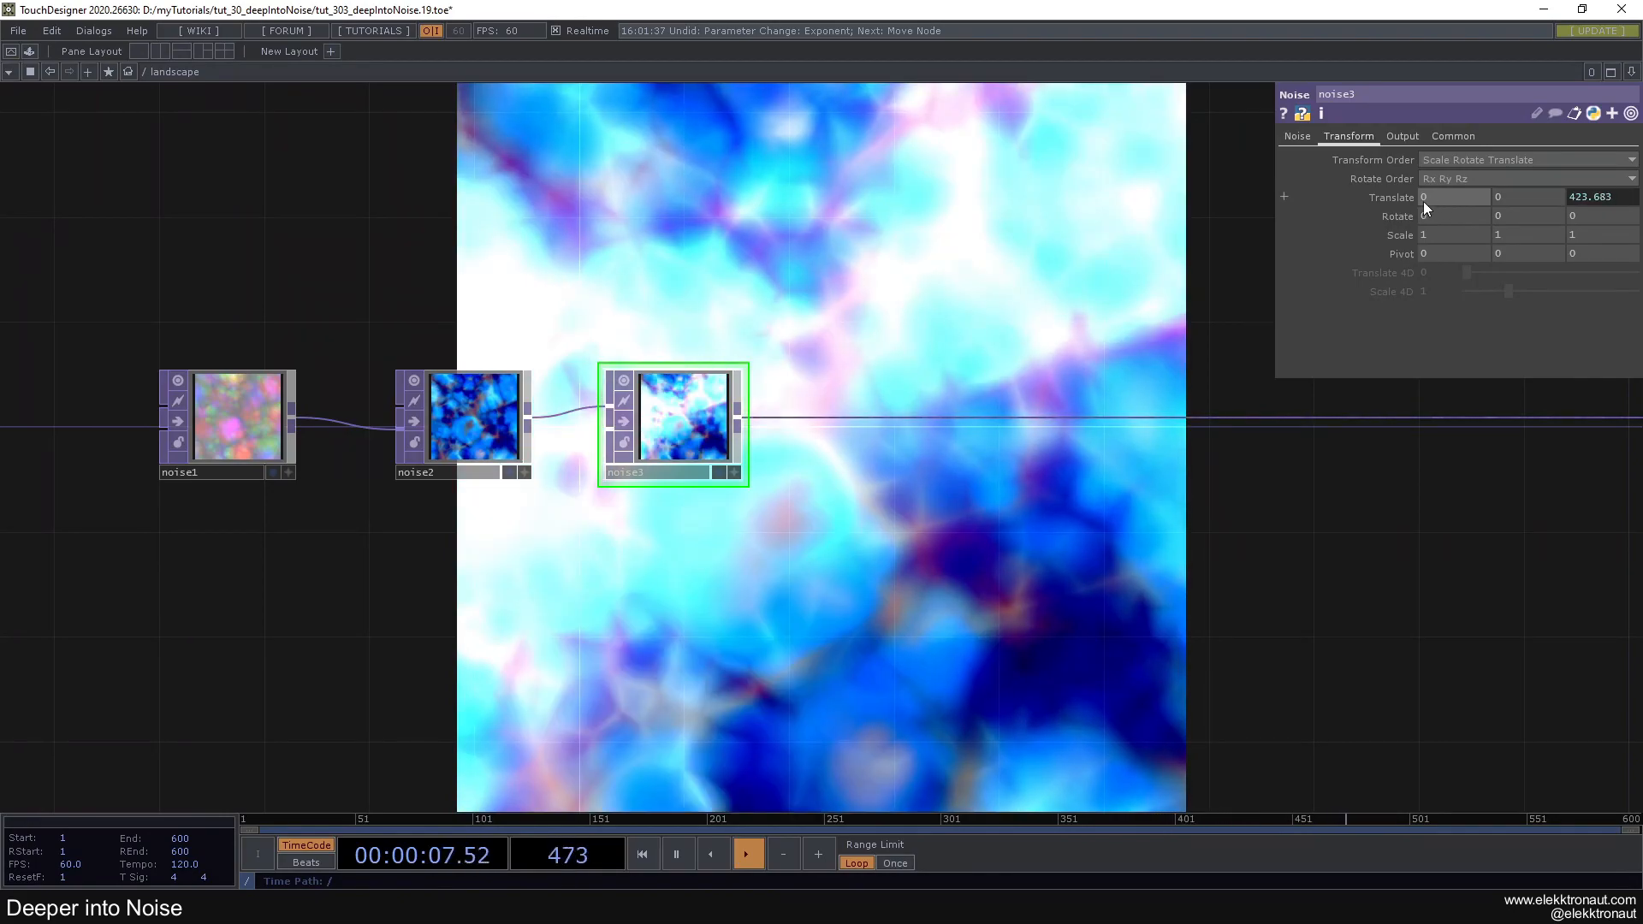
Set the time multiplier of noise3's Z translation so the expression reads absTime.seconds*.2
click(1385, 201)
key(BackSpace)
text(2)
key(Return)
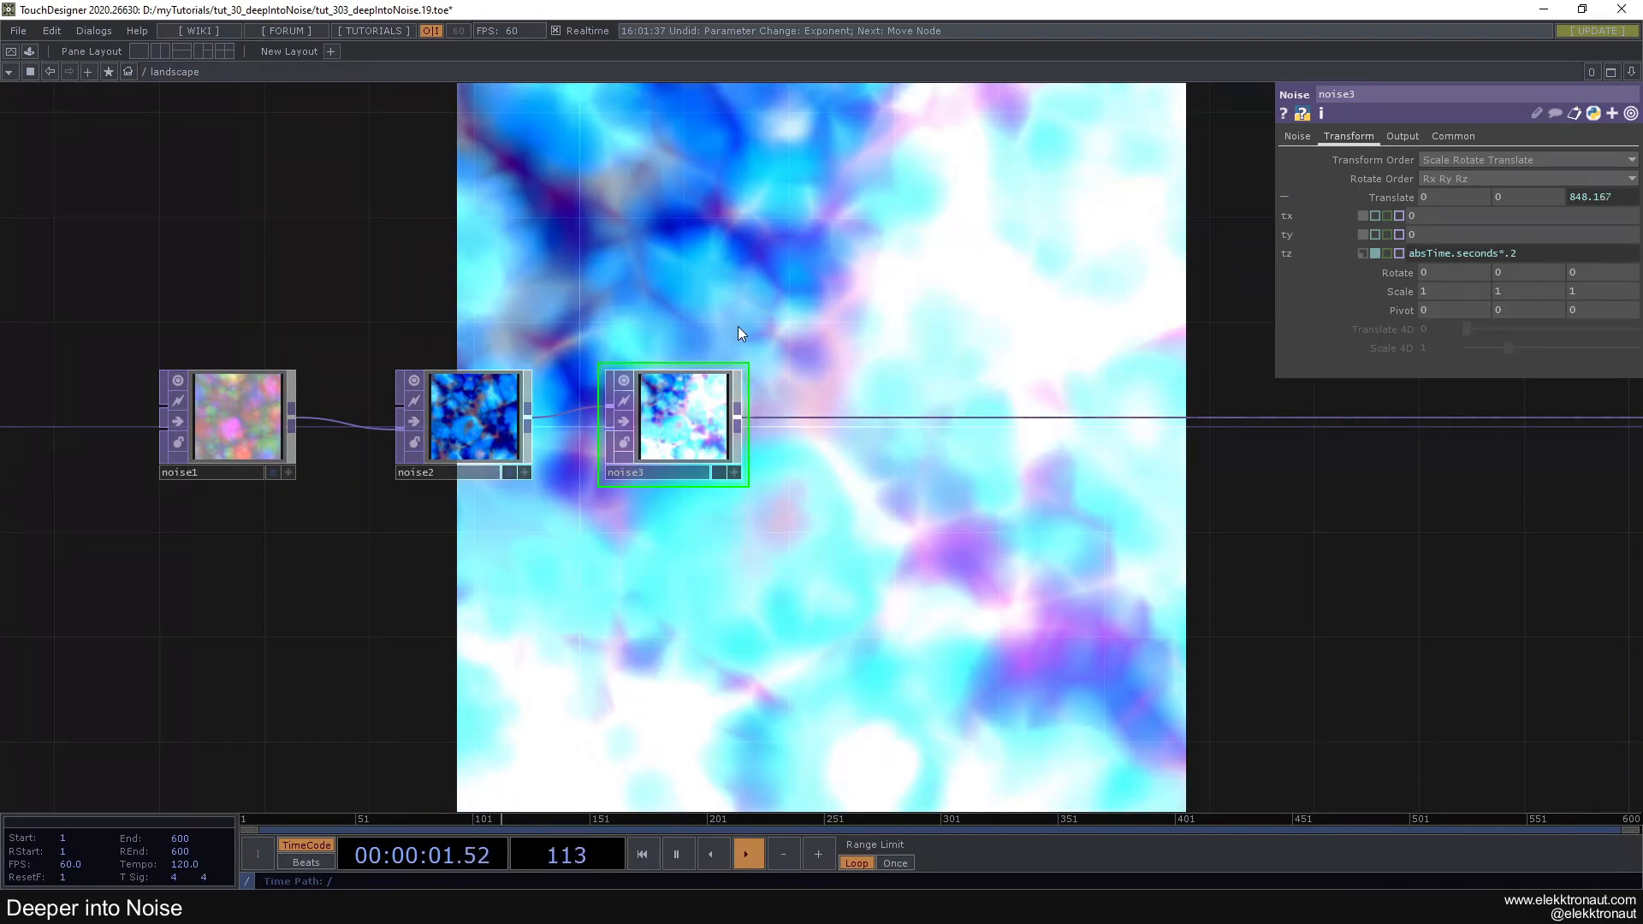
click(1297, 136)
Duplicate noise2 and insert the copy between noise3 and the bg Null
scroll(935, 312, down, 3)
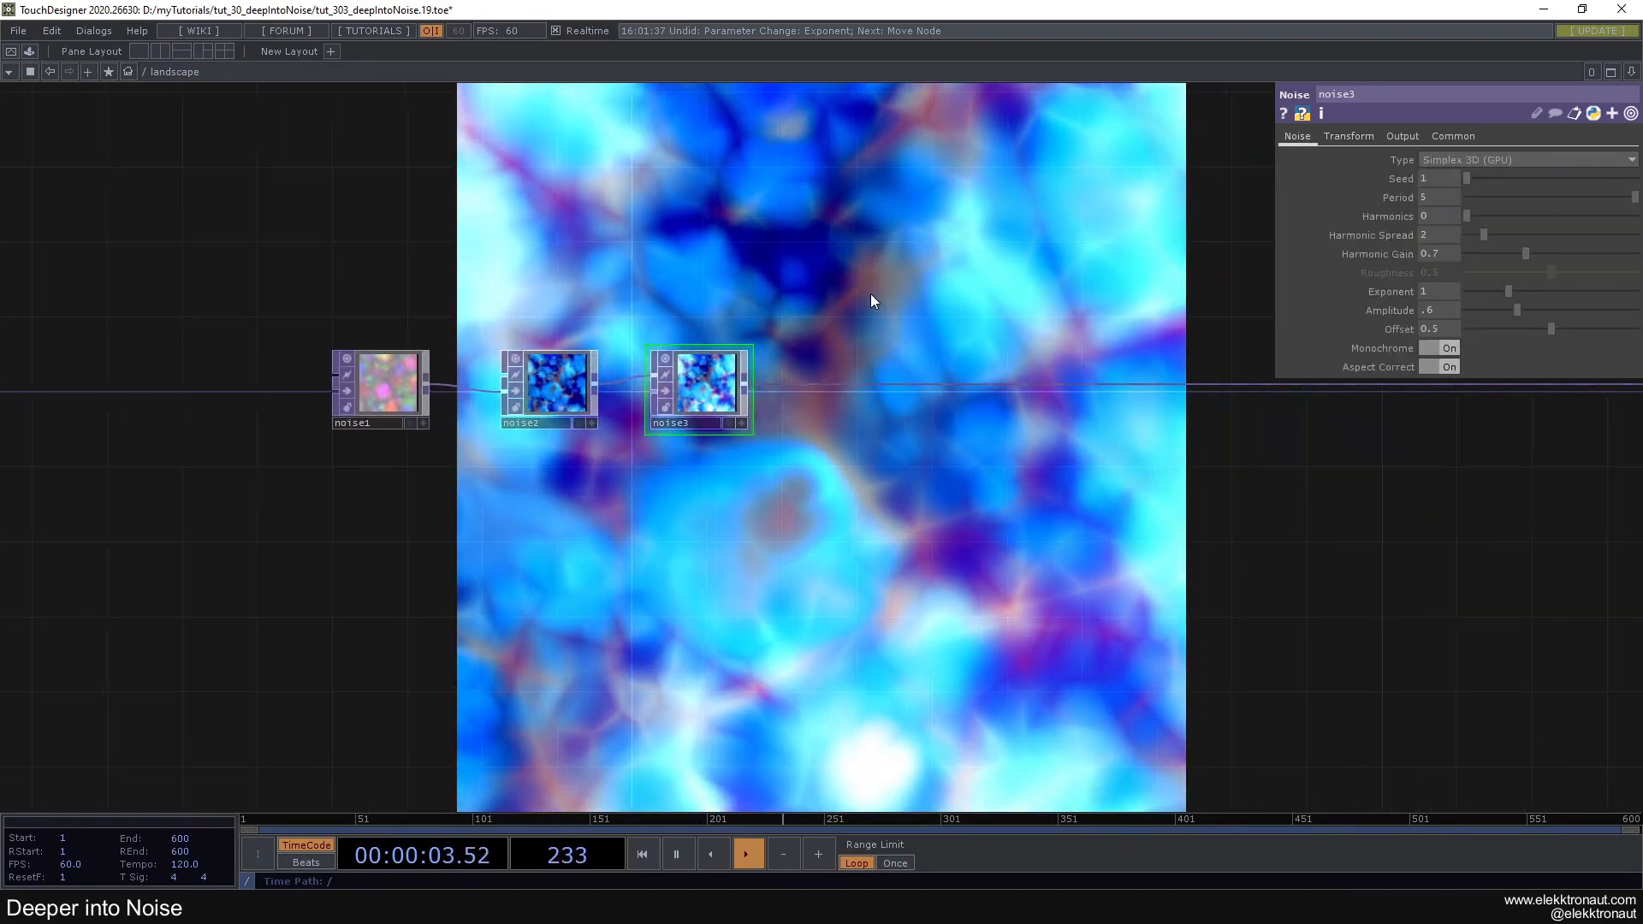
click(559, 396)
key(ctrl+c)
key(ctrl+v)
click(921, 439)
drag(817, 458, 978, 387)
drag(903, 443, 829, 388)
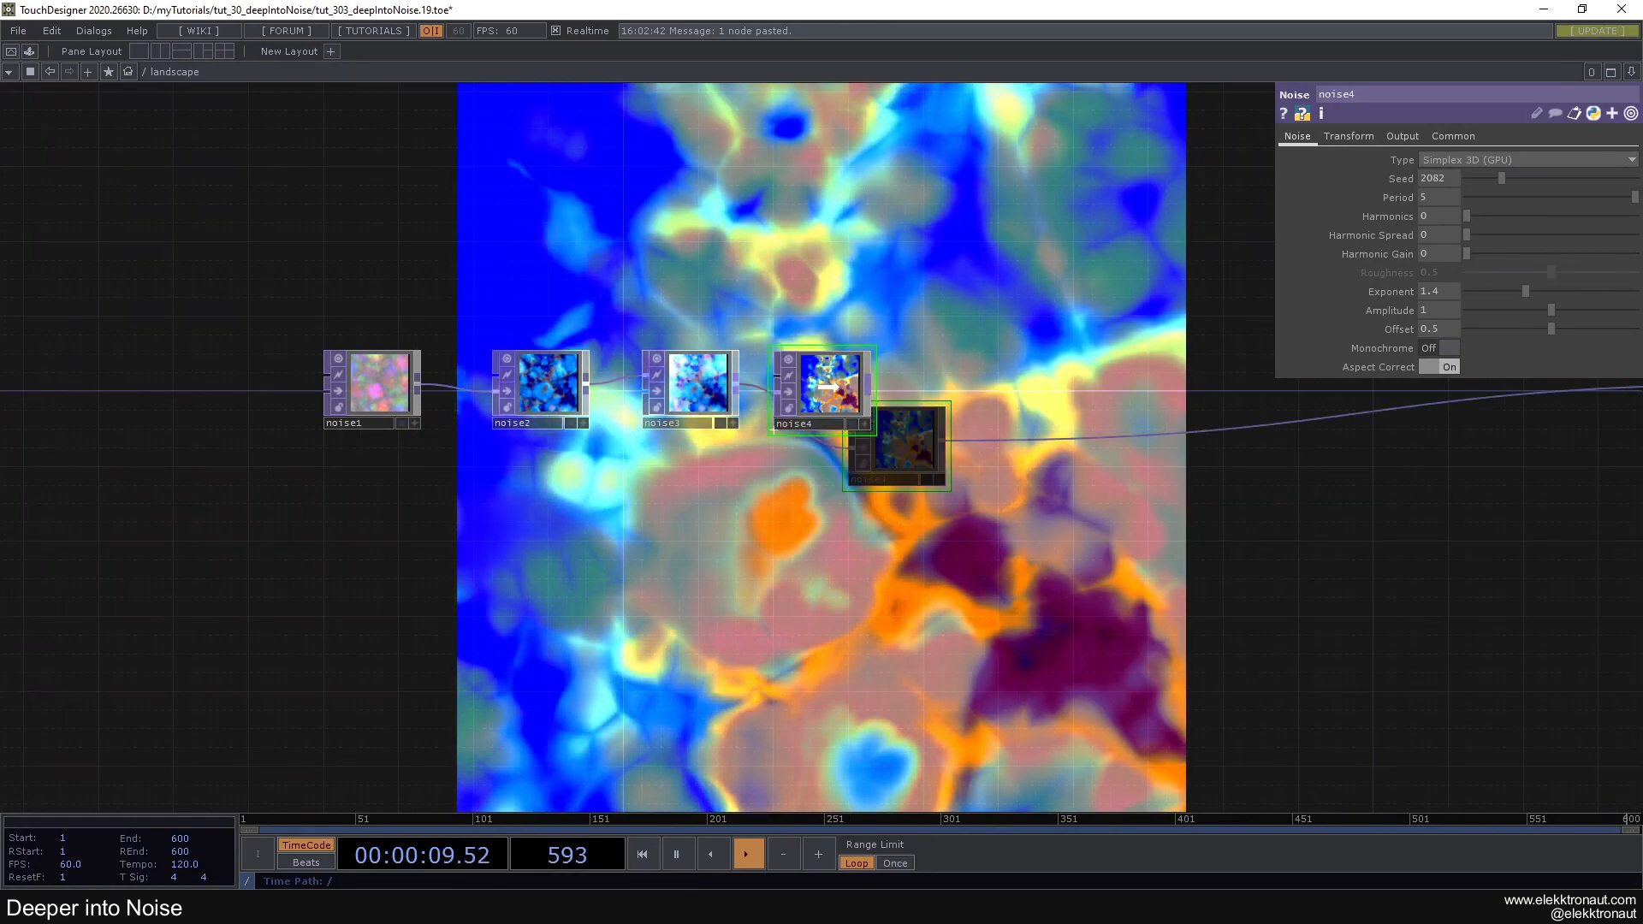
Make the copied noise monochrome with a period of 10, harmonics of 1 and an exponent of 1
click(1443, 347)
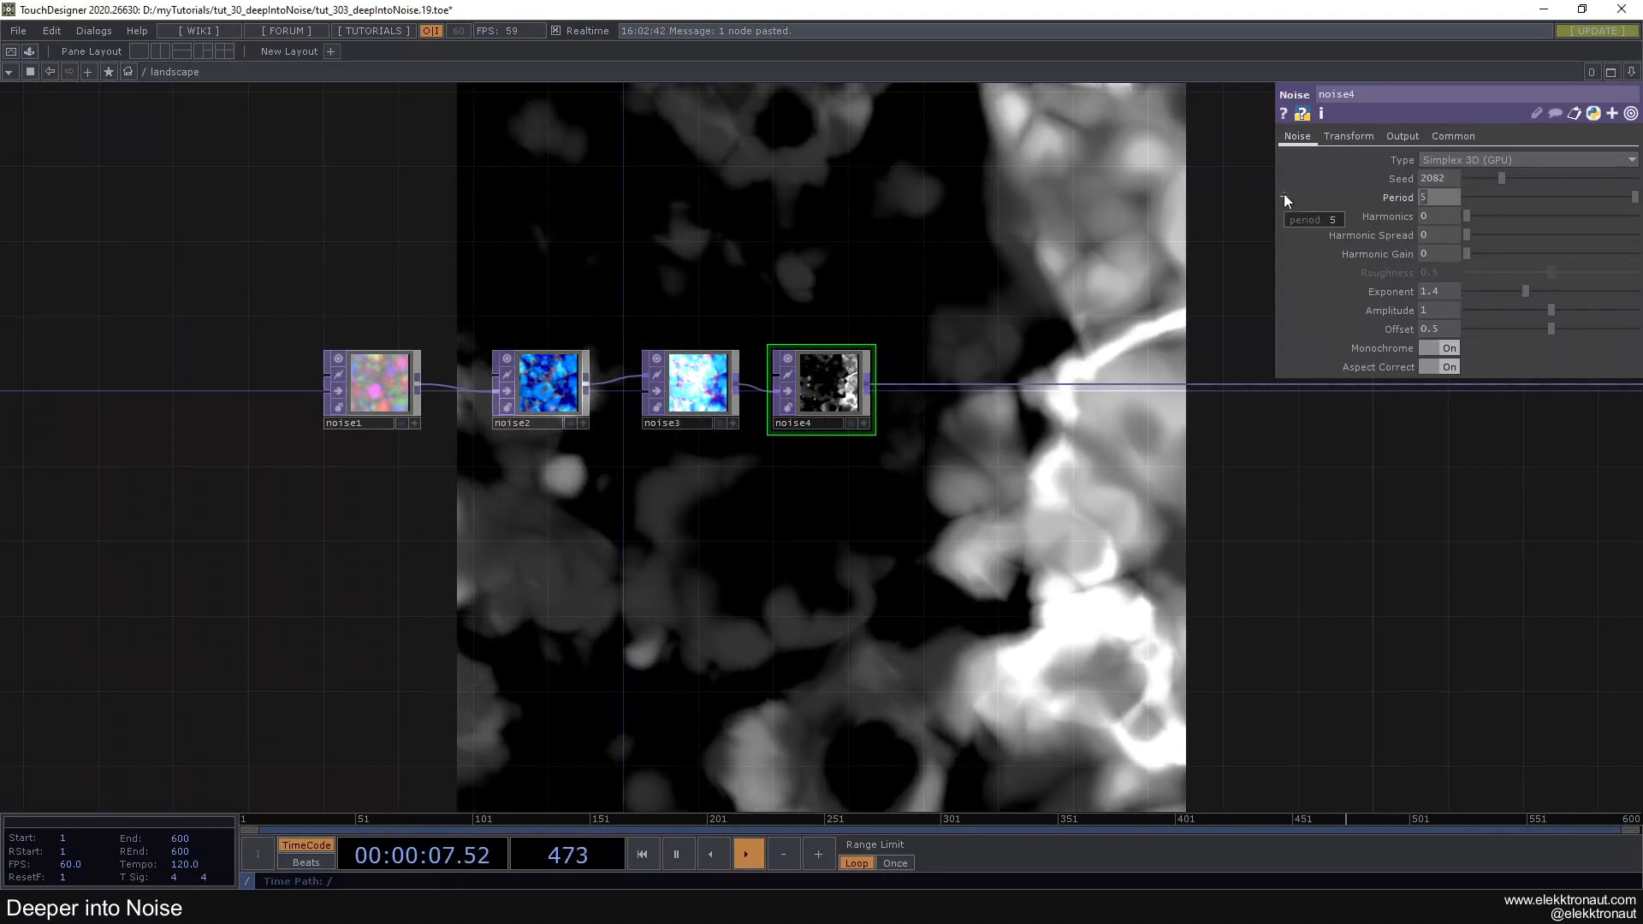
text(10)
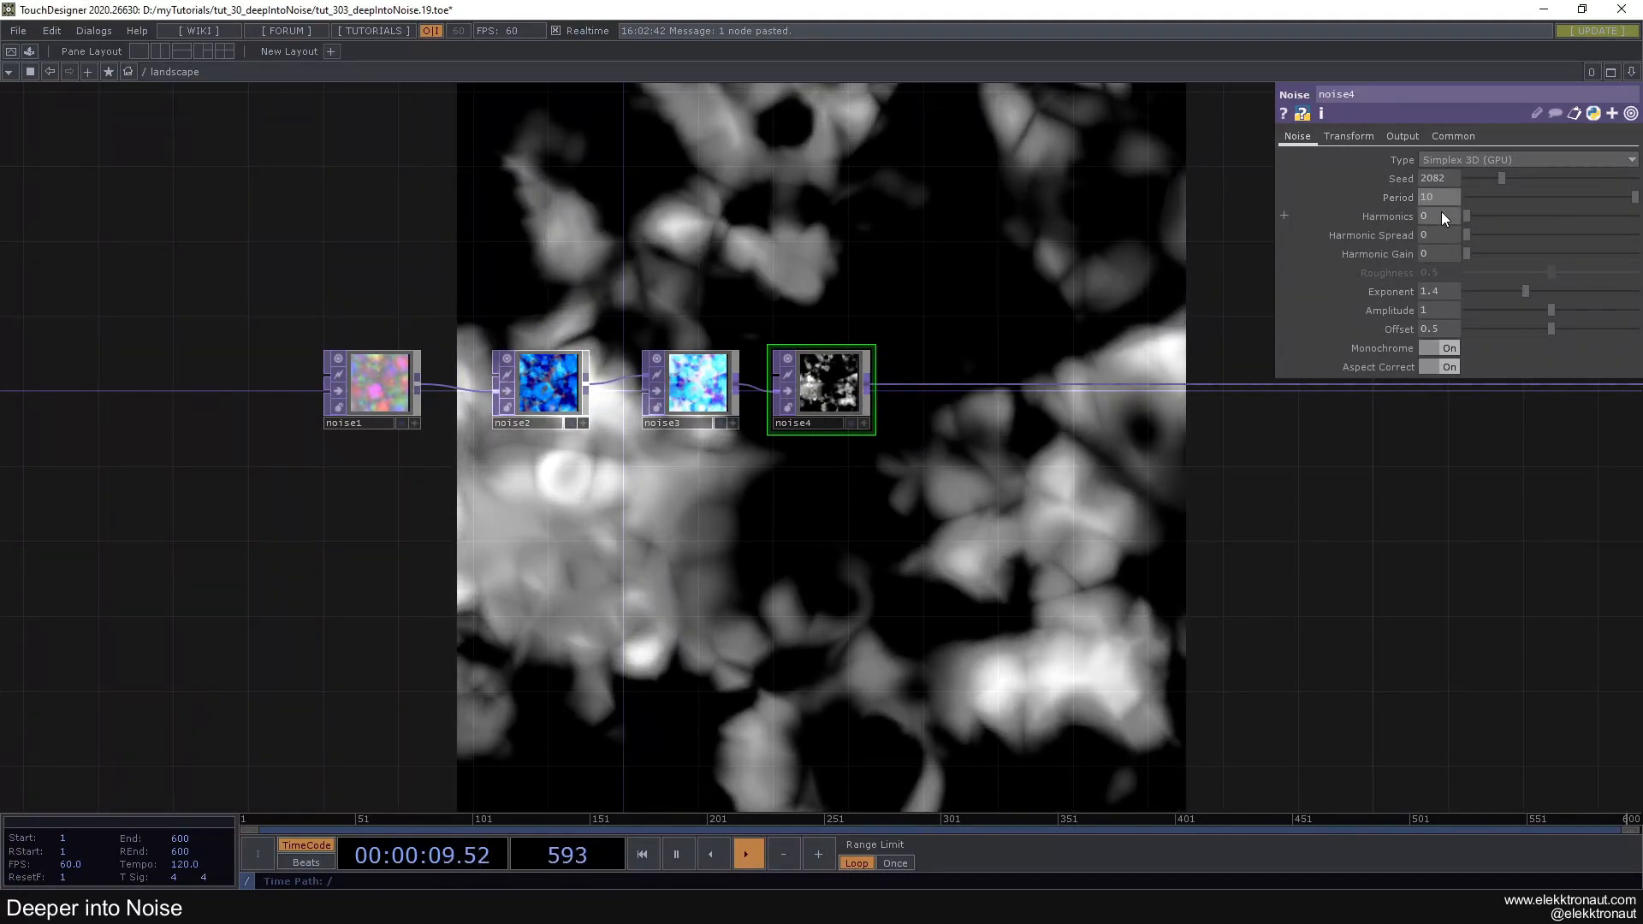
click(1441, 214)
text(1)
key(Return)
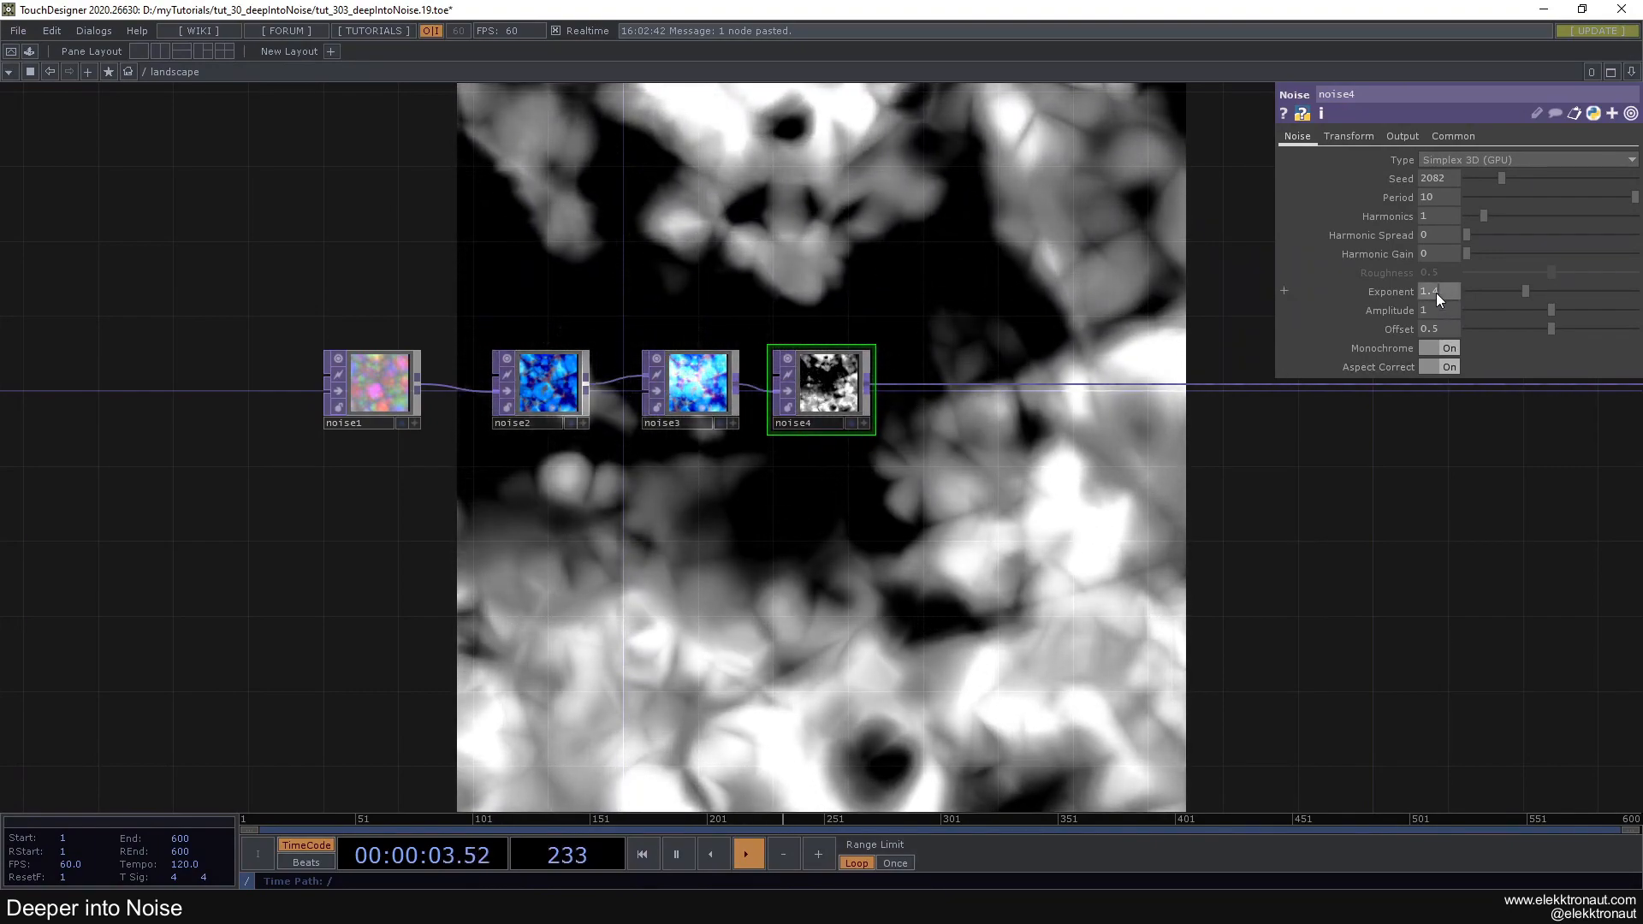
click(1436, 293)
text(1)
key(Return)
Insert a Slope TOP on the wire between noise4 and the bg Null
drag(1066, 477, 936, 447)
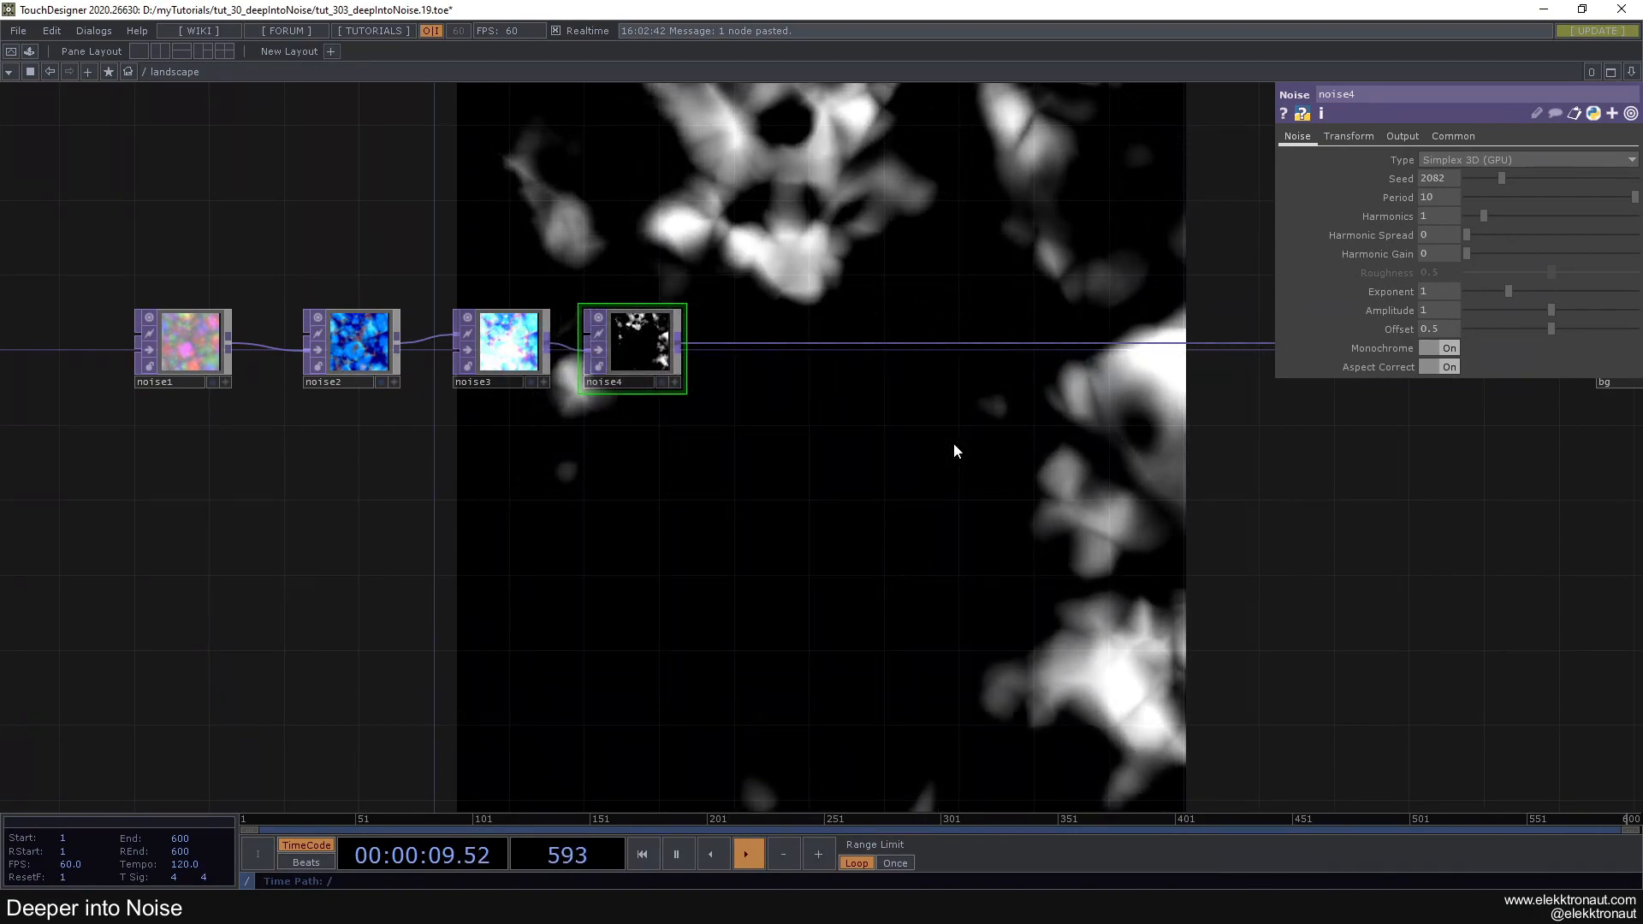
drag(637, 423, 776, 439)
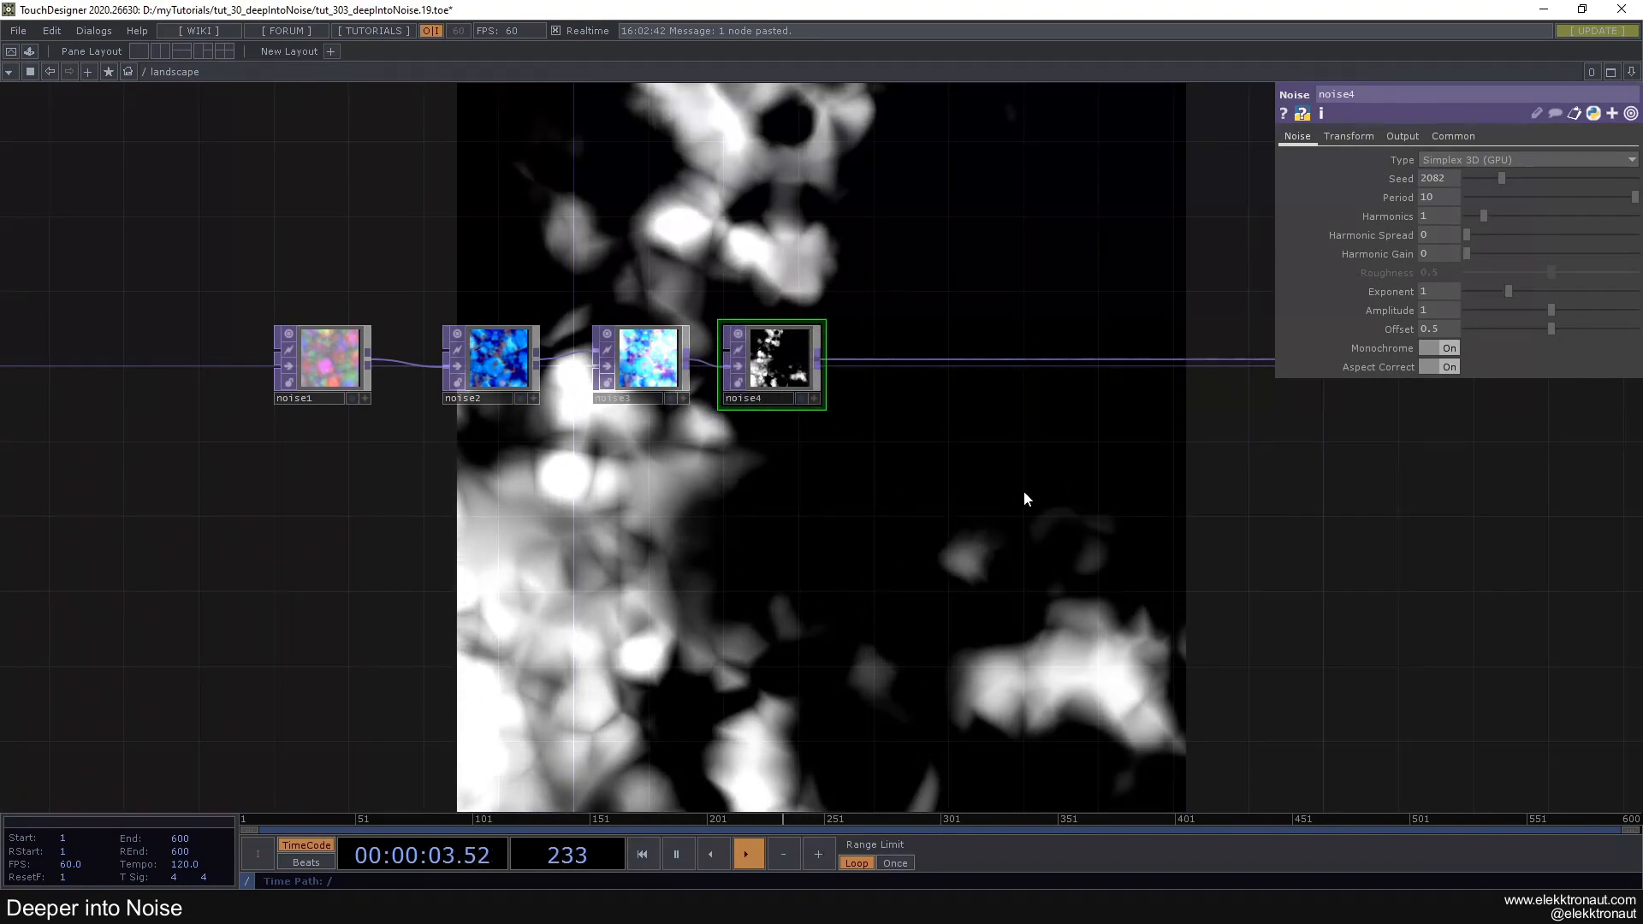
drag(1037, 491, 835, 506)
drag(1237, 509, 1169, 513)
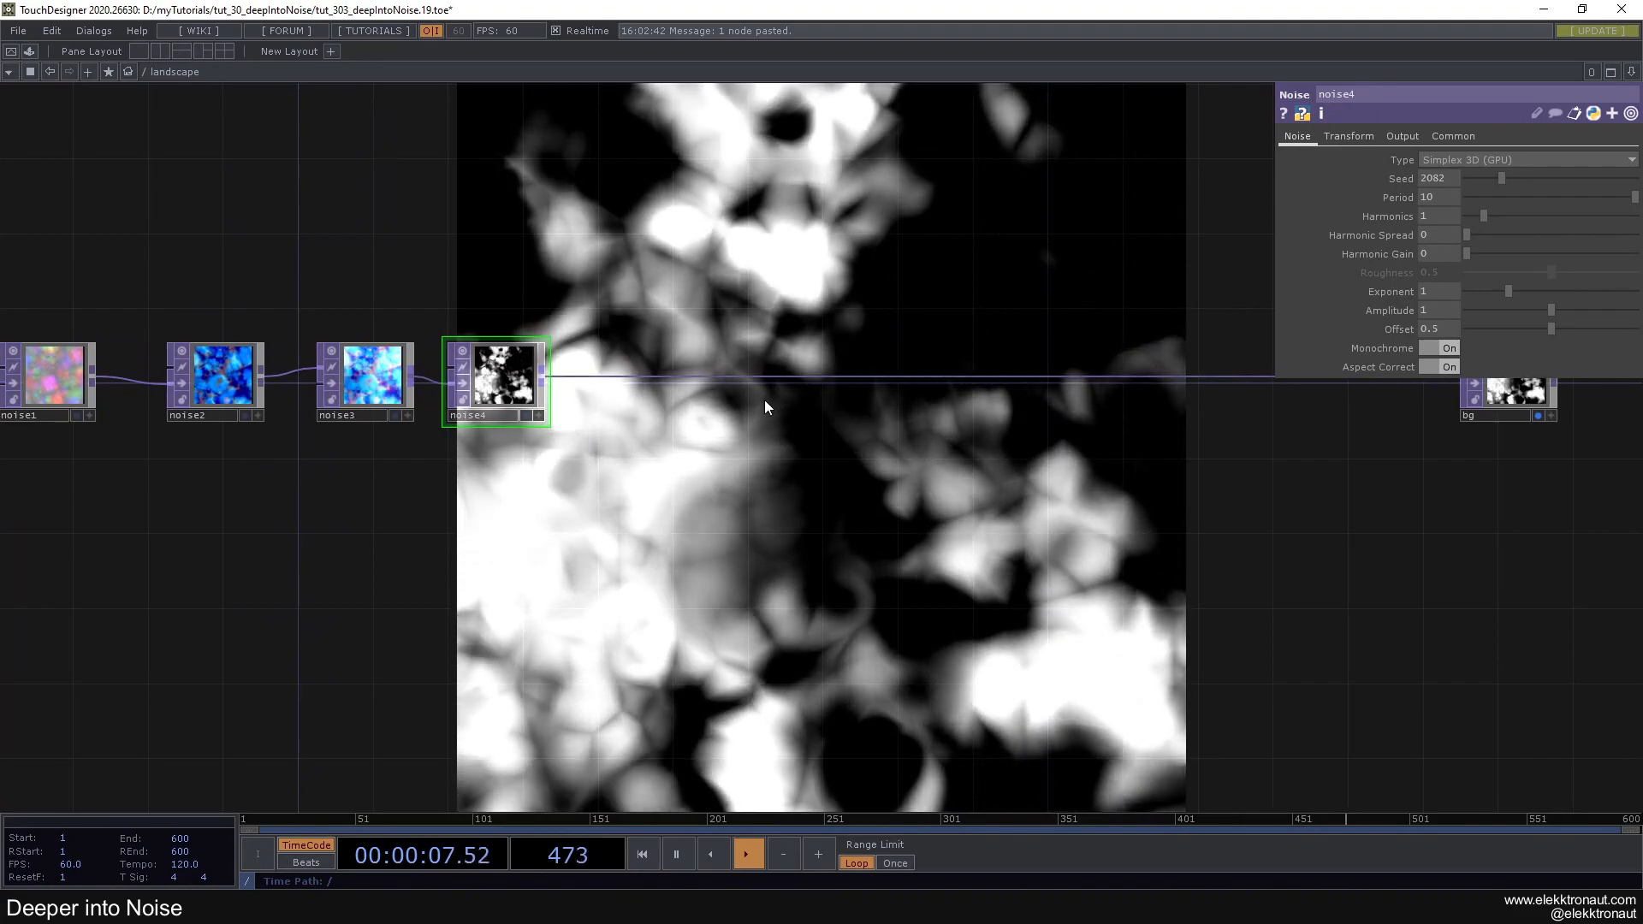
right_click(731, 350)
click(736, 358)
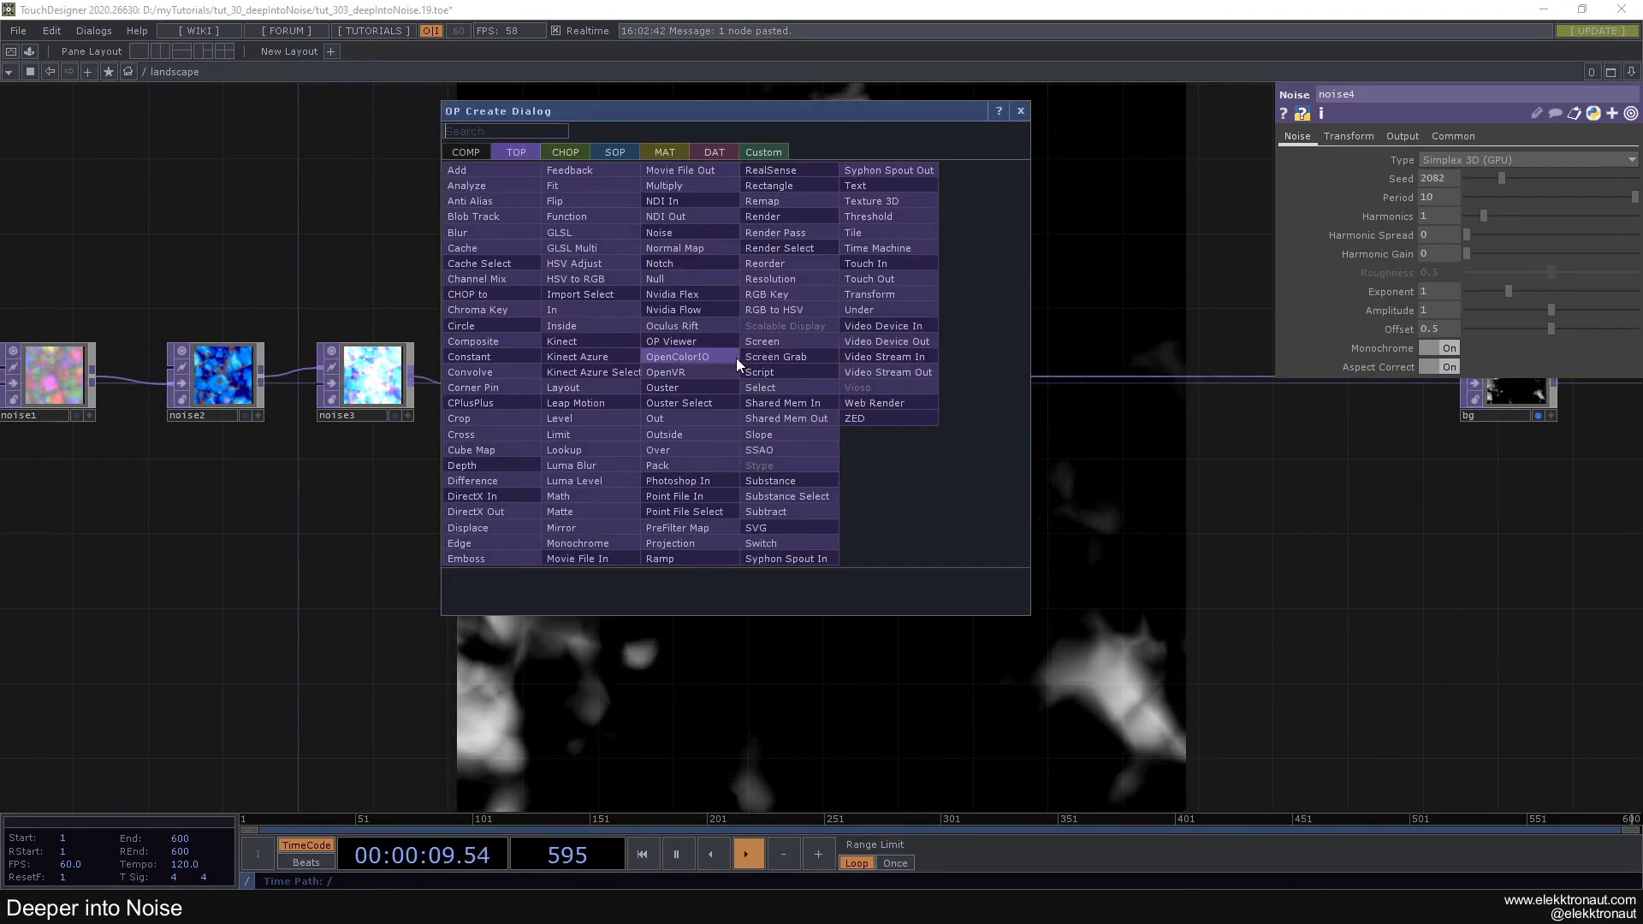
click(804, 439)
click(830, 382)
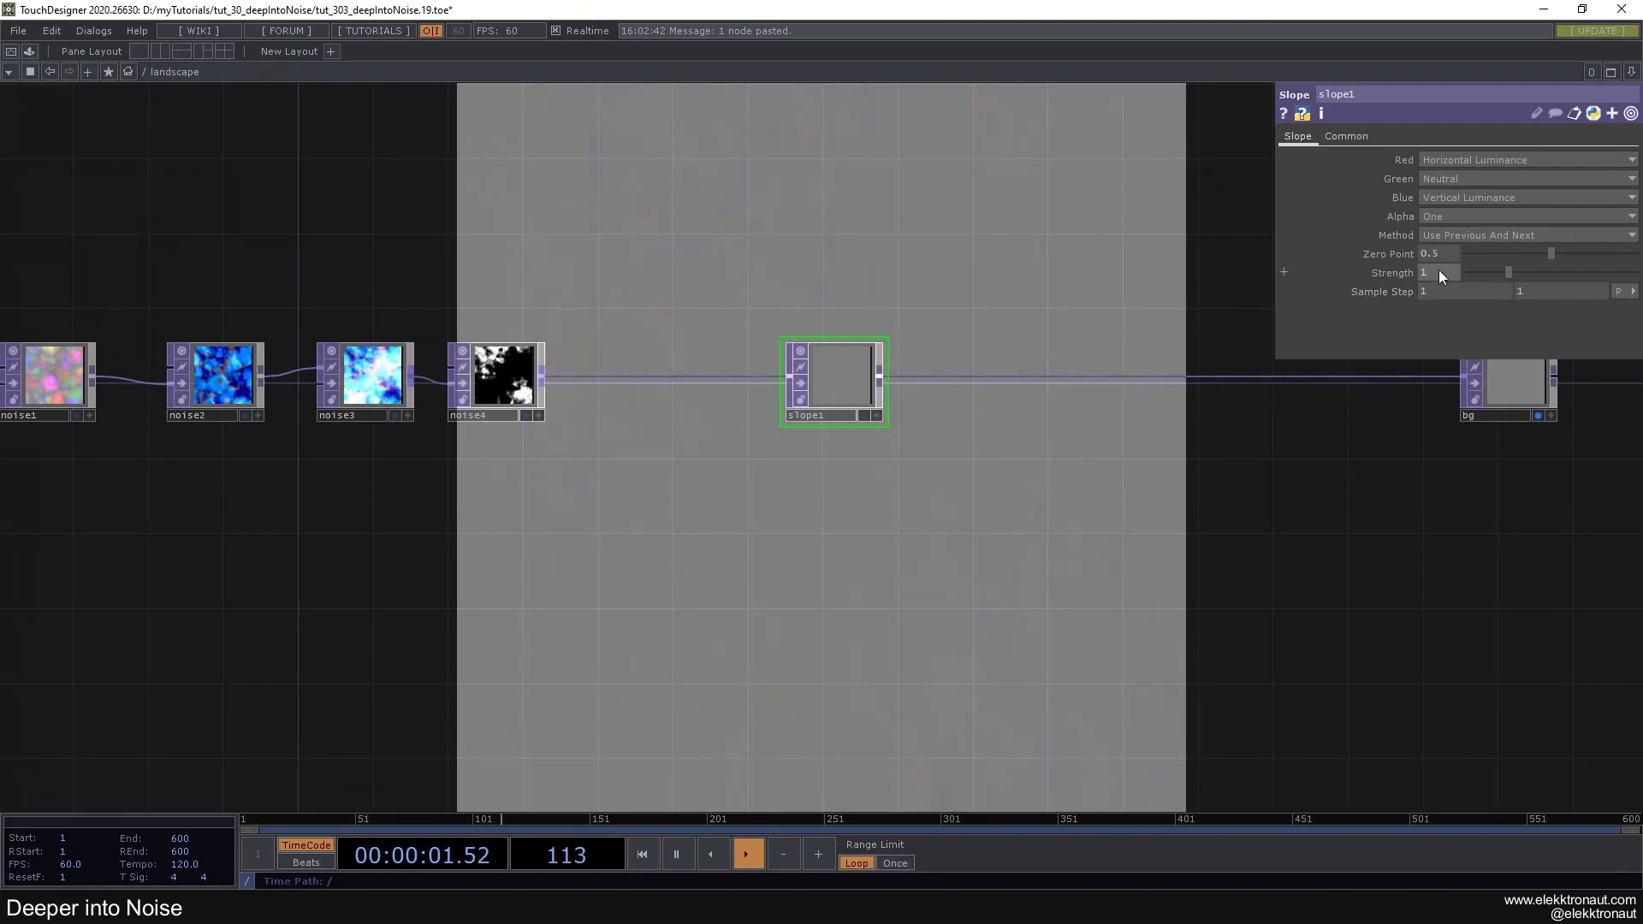
Set the Slope's strength to 80 and compare the image with the Slope bypassed and active
text(80)
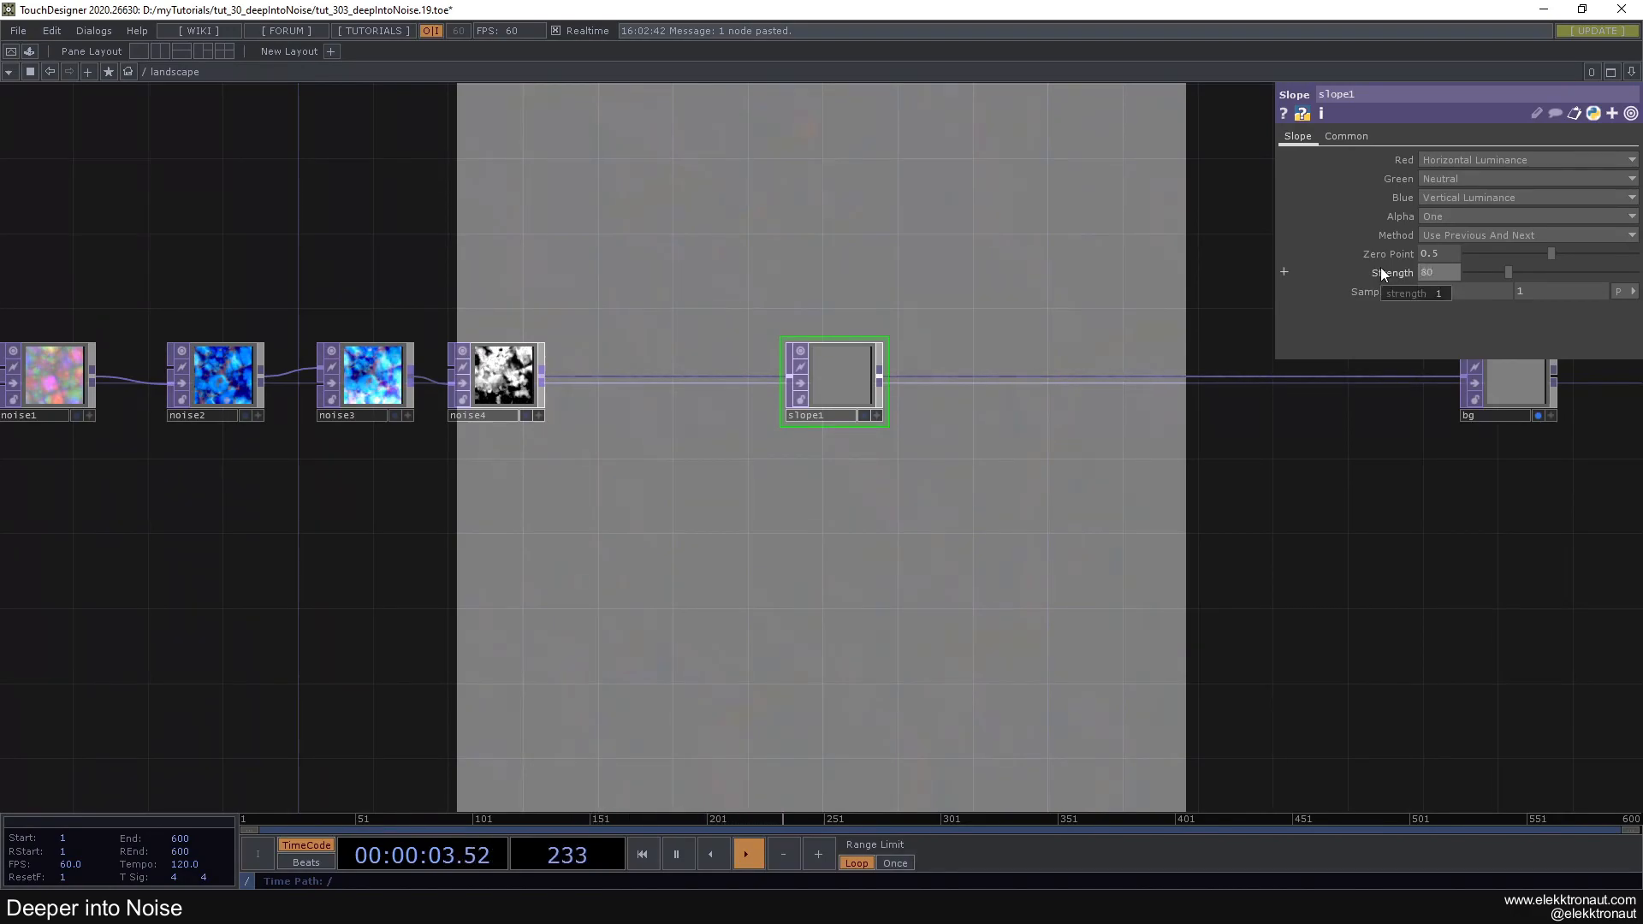
key(Return)
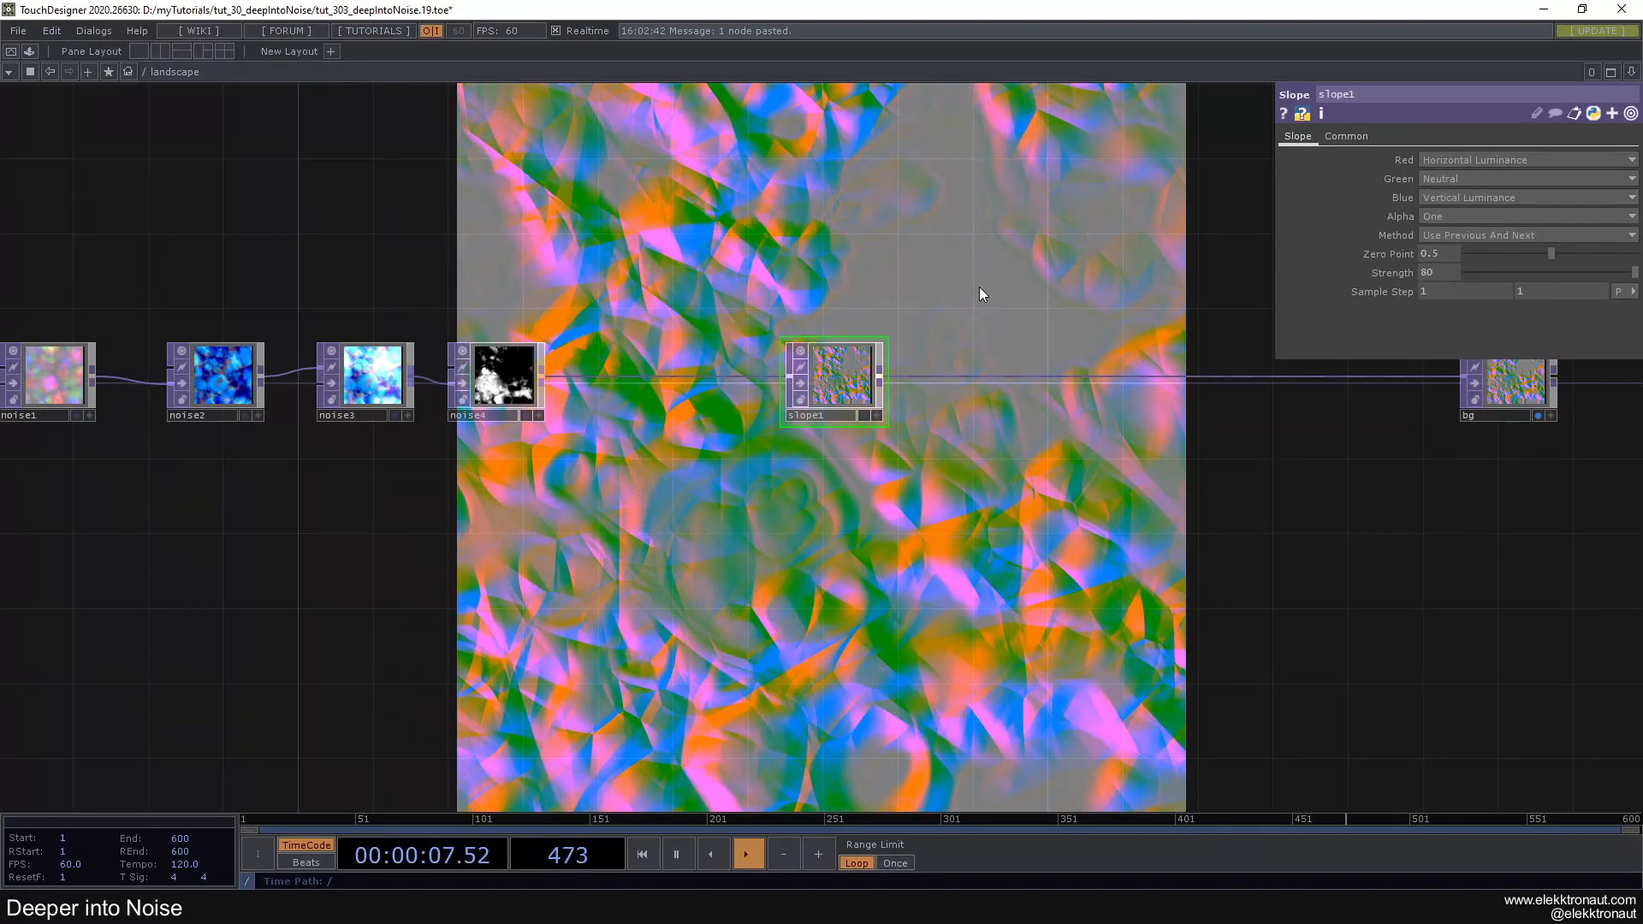
click(800, 384)
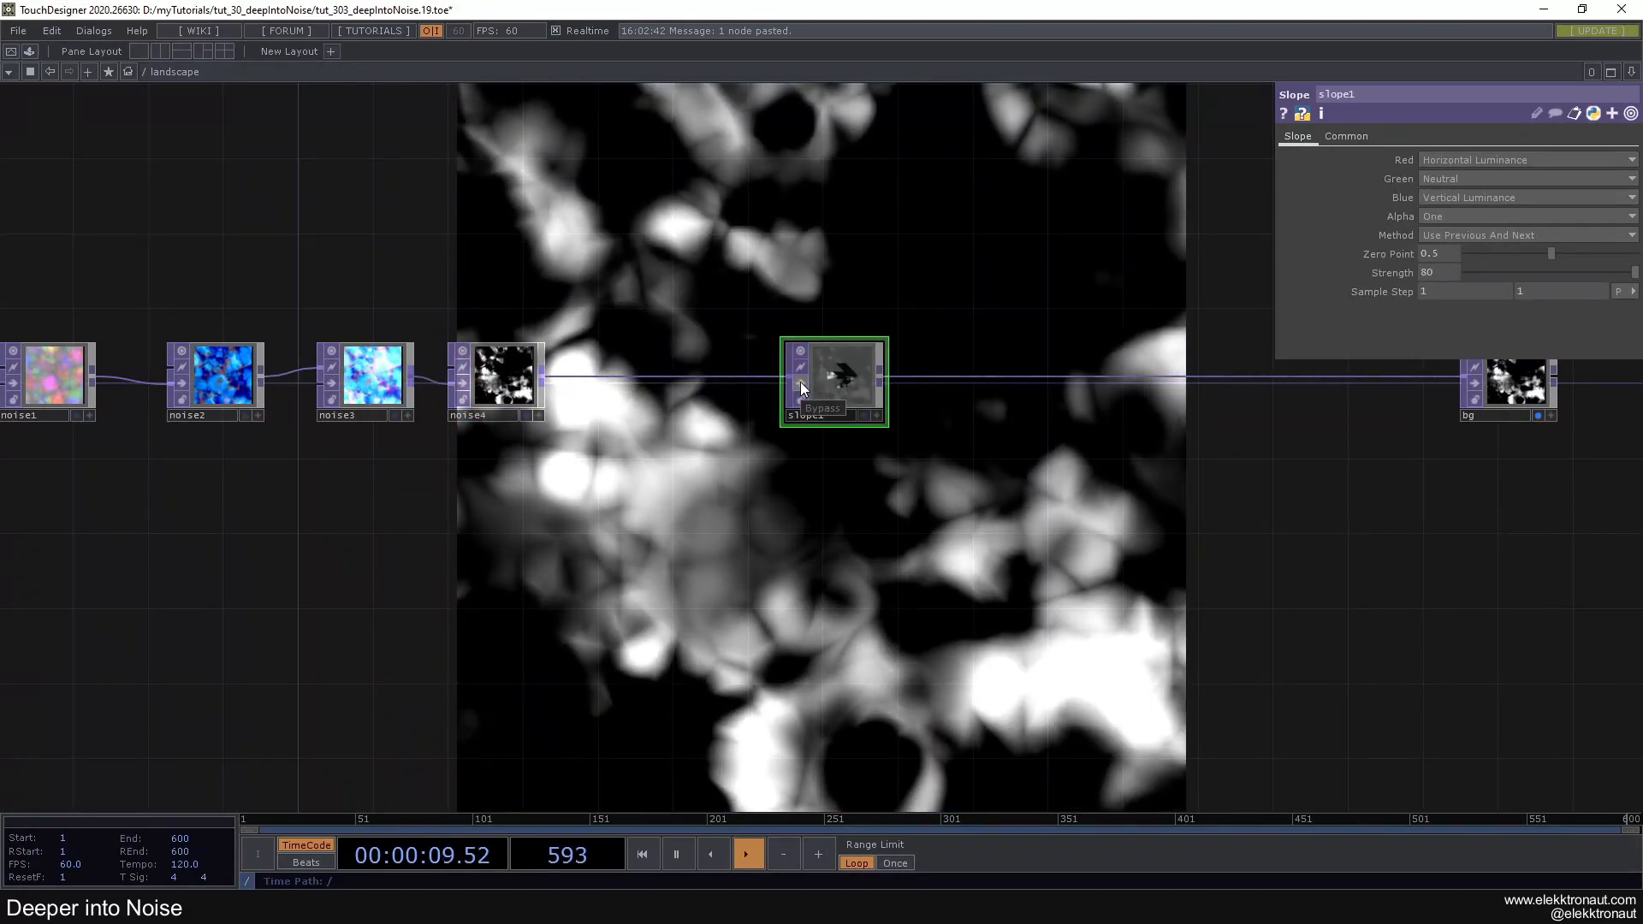
click(800, 384)
click(801, 384)
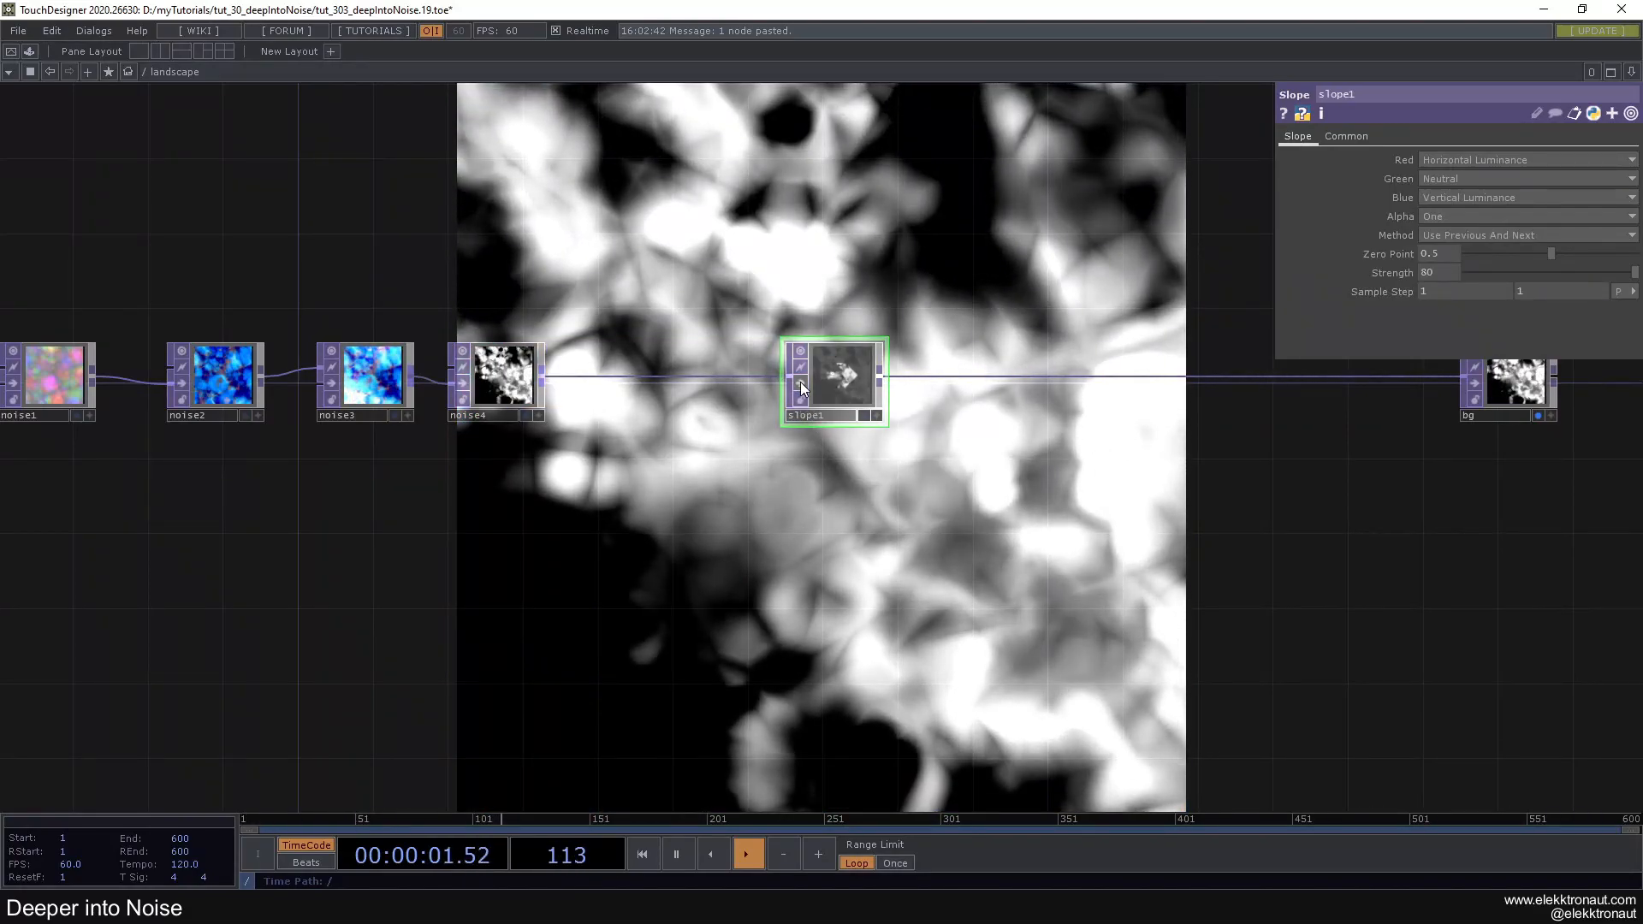
click(800, 384)
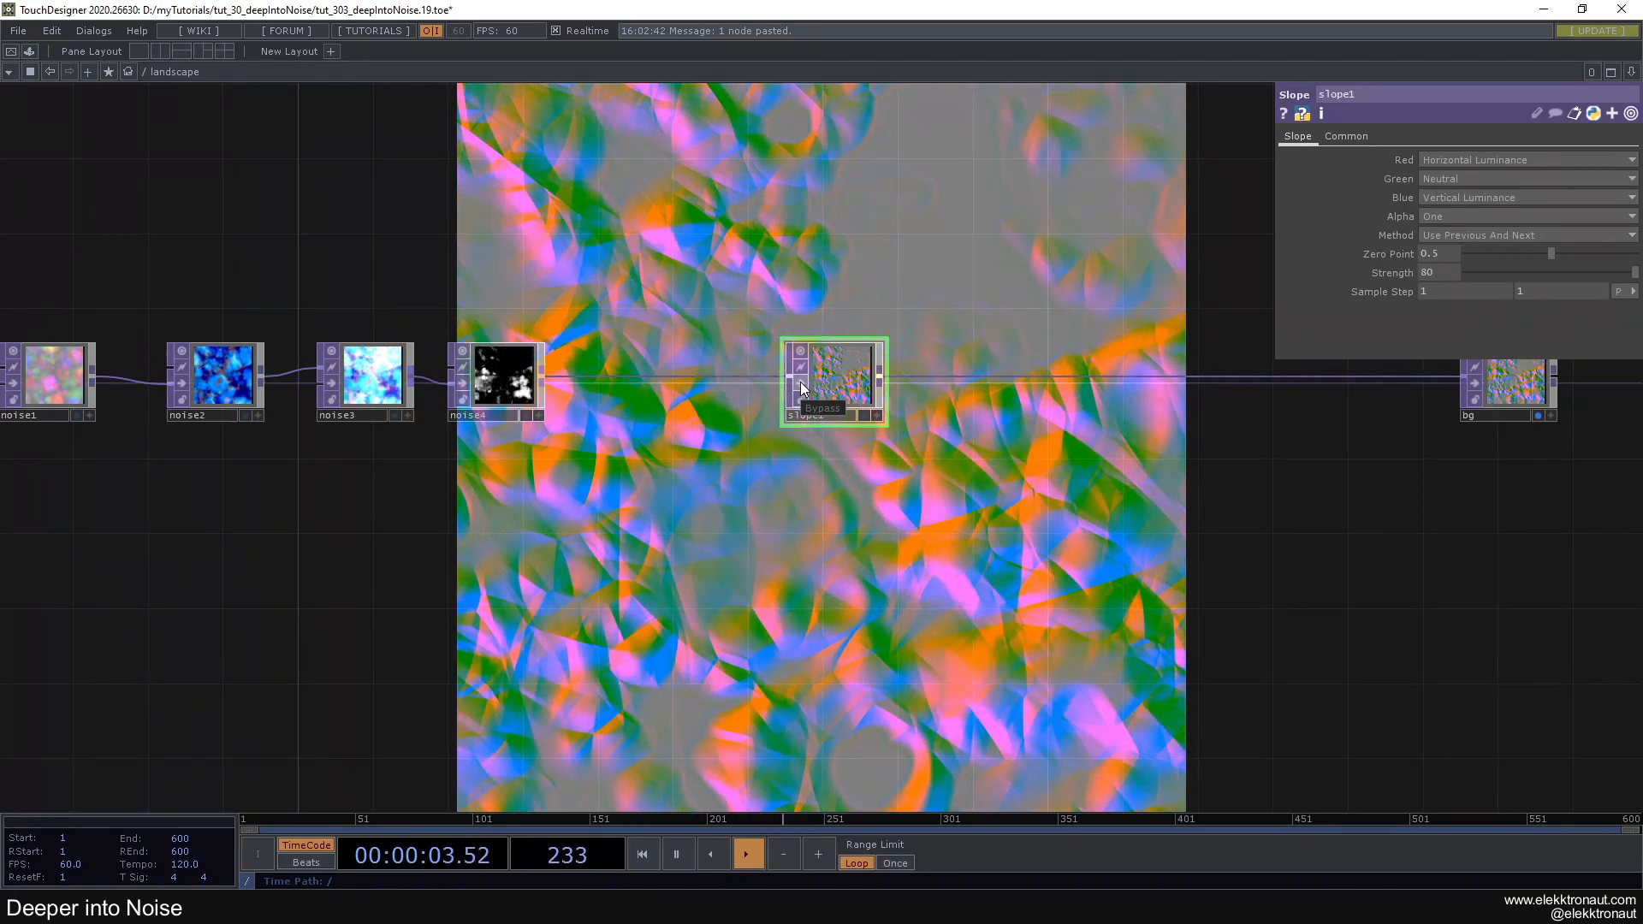
Set noise3's RGB output mode to Input * Noise
drag(612, 483, 784, 482)
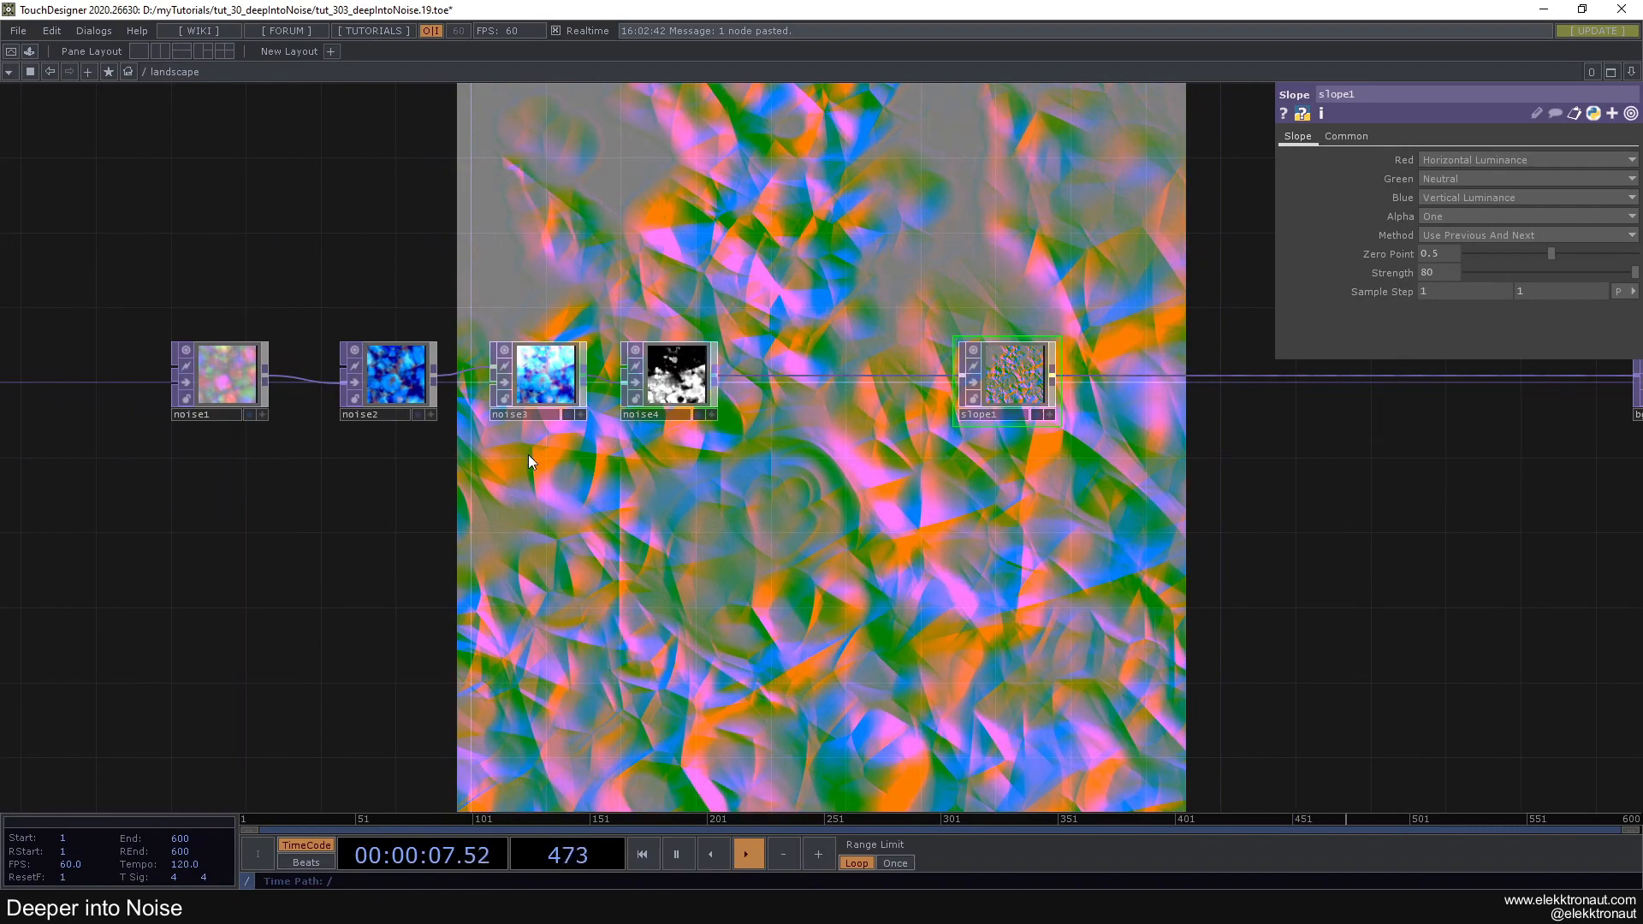
click(551, 383)
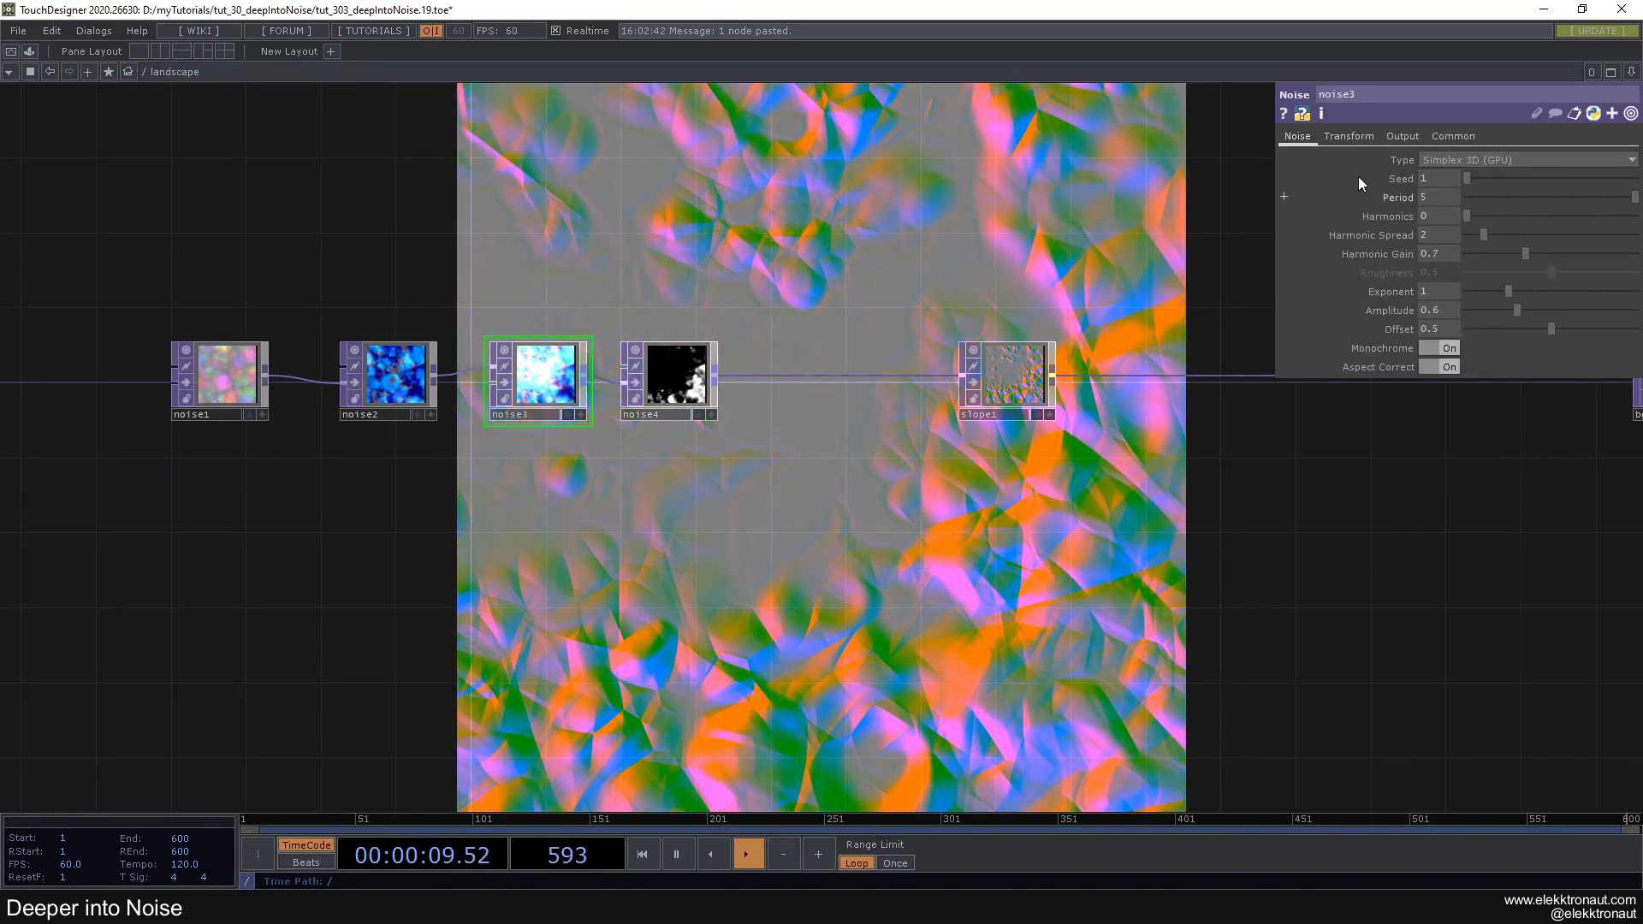
click(1400, 135)
click(1452, 160)
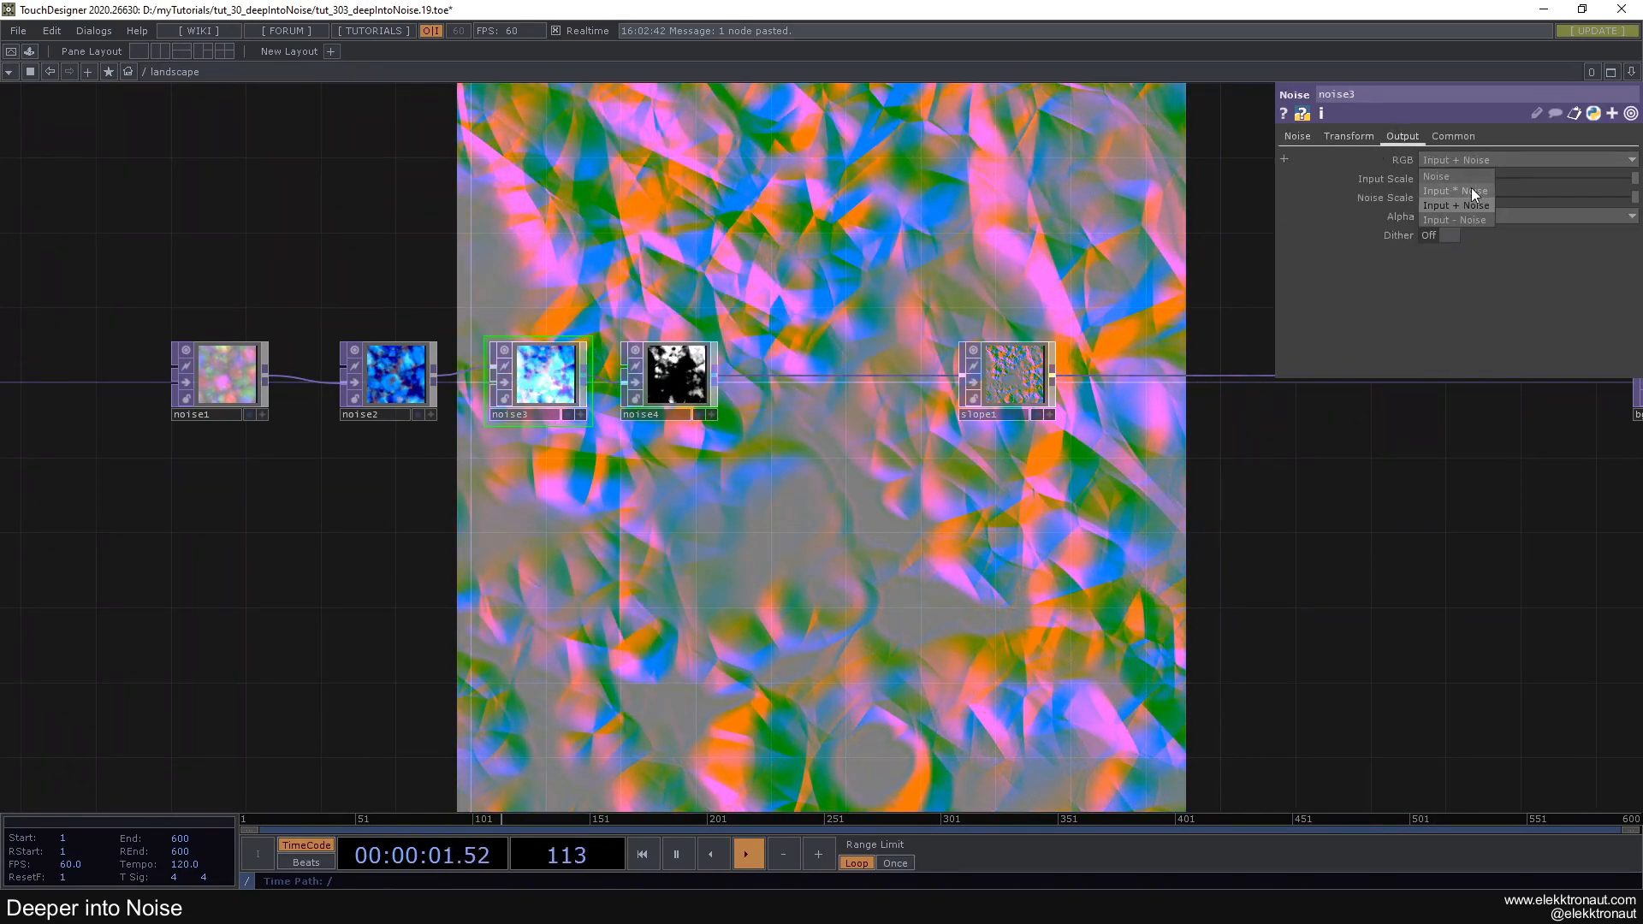
click(1471, 187)
scroll(582, 384, up, 5)
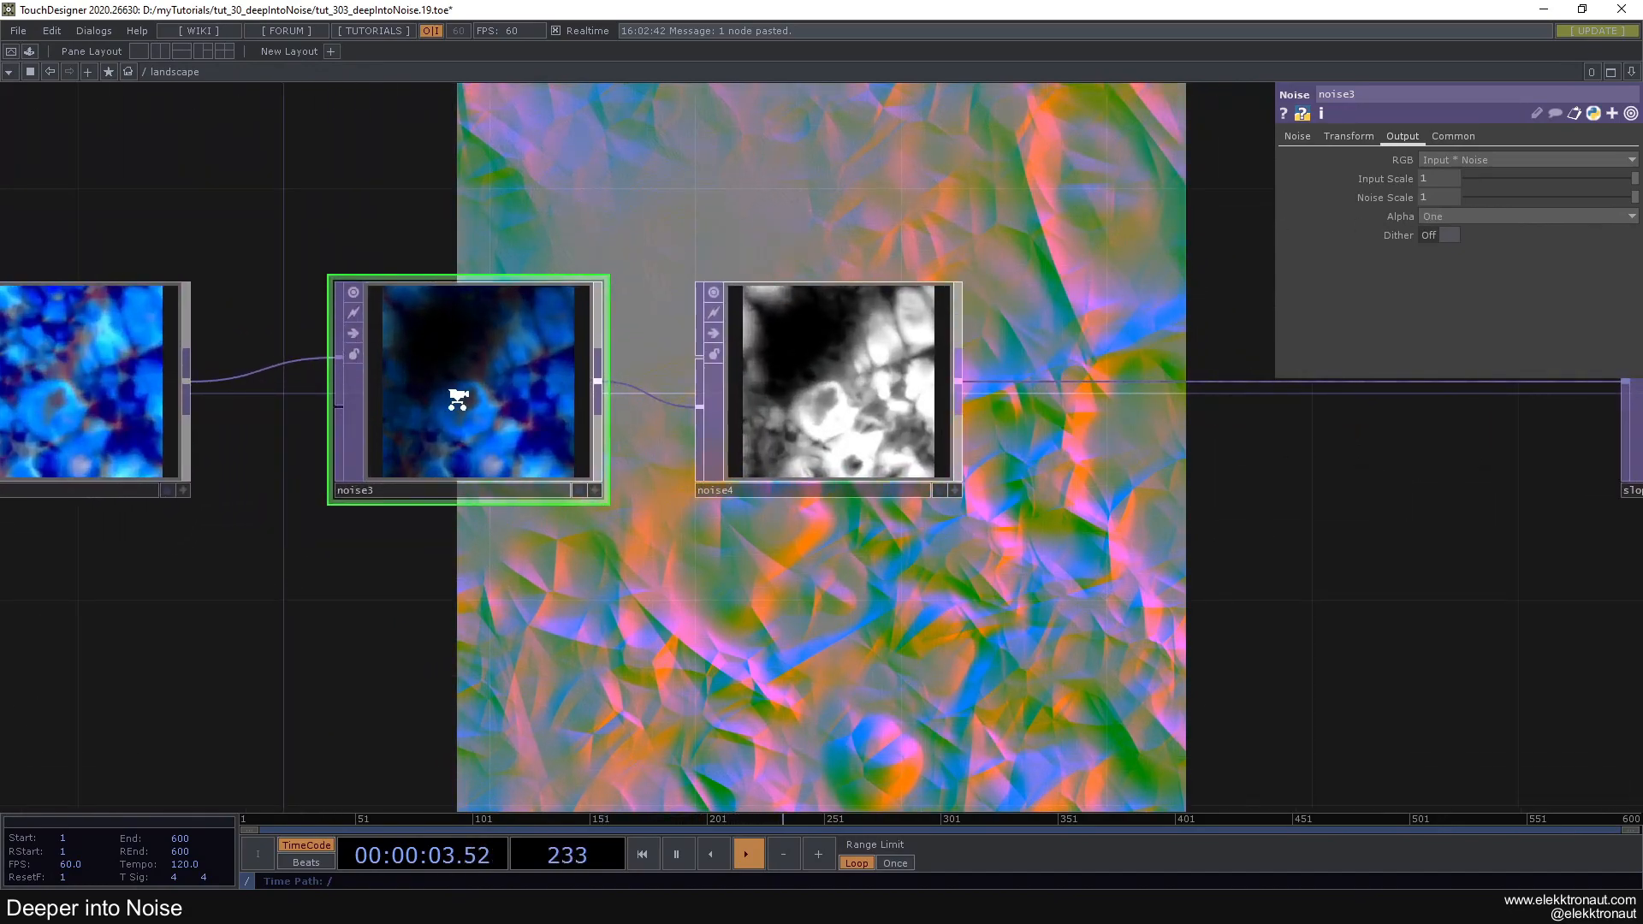
Try Input - Noise and Input + Noise as noise3's RGB output mode, restoring Input * Noise
scroll(455, 395, down, 3)
click(1460, 160)
click(1466, 218)
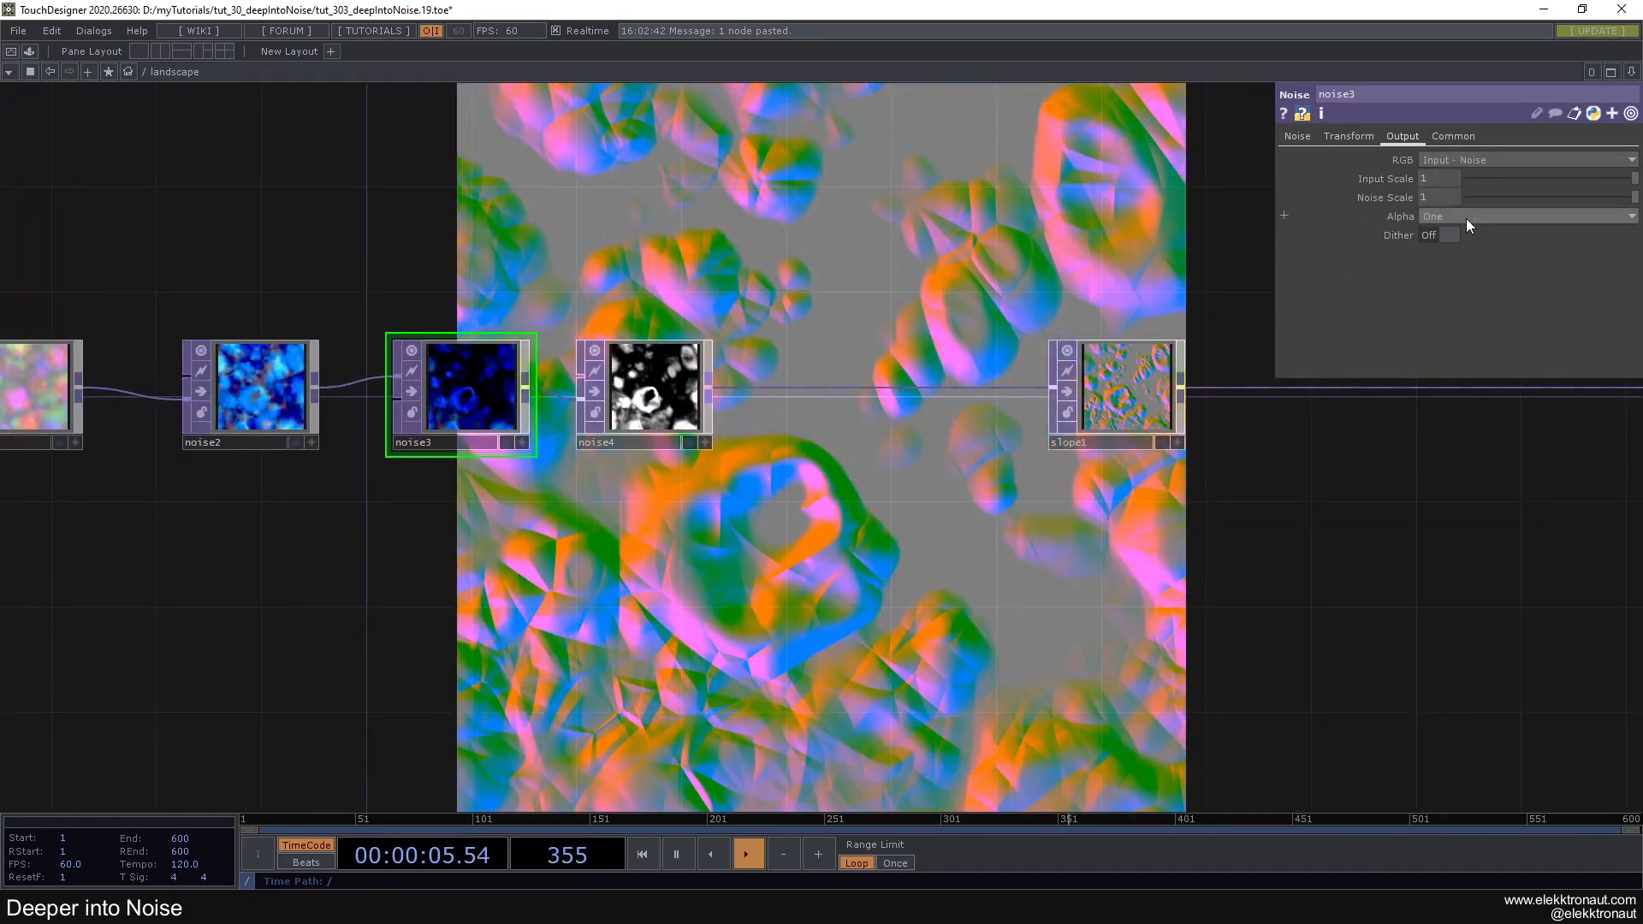
drag(960, 475, 838, 420)
click(1466, 160)
click(1459, 204)
click(1459, 161)
click(1457, 188)
drag(693, 384, 1011, 437)
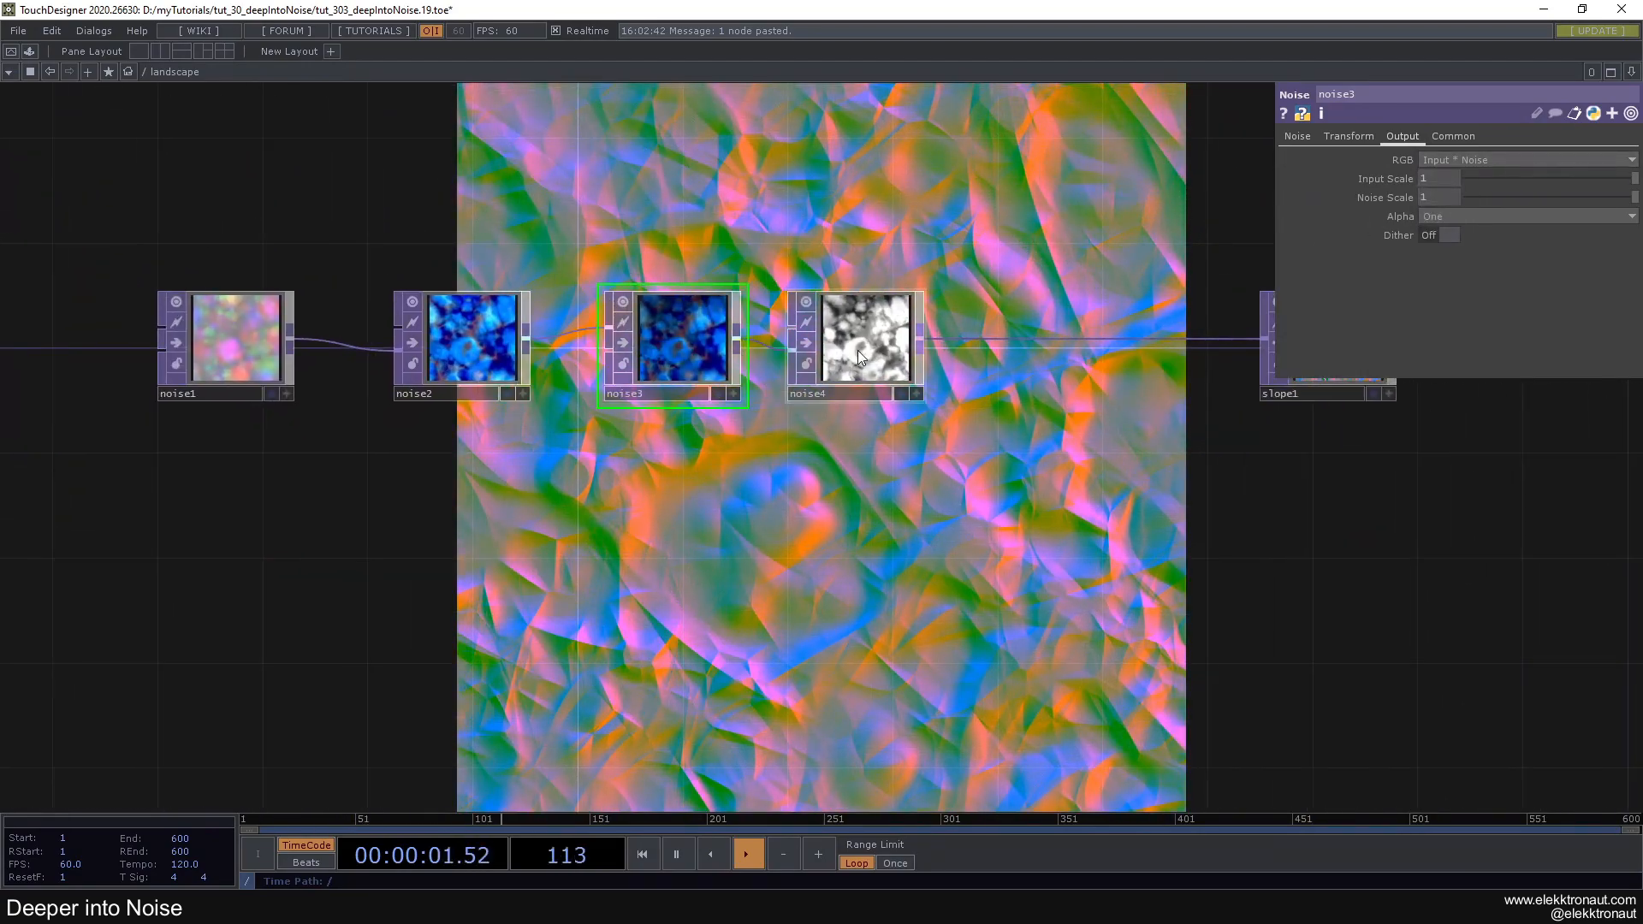
Examine the output settings of the monochrome noise4
click(855, 342)
scroll(759, 352, up, 2)
scroll(760, 351, up, 1)
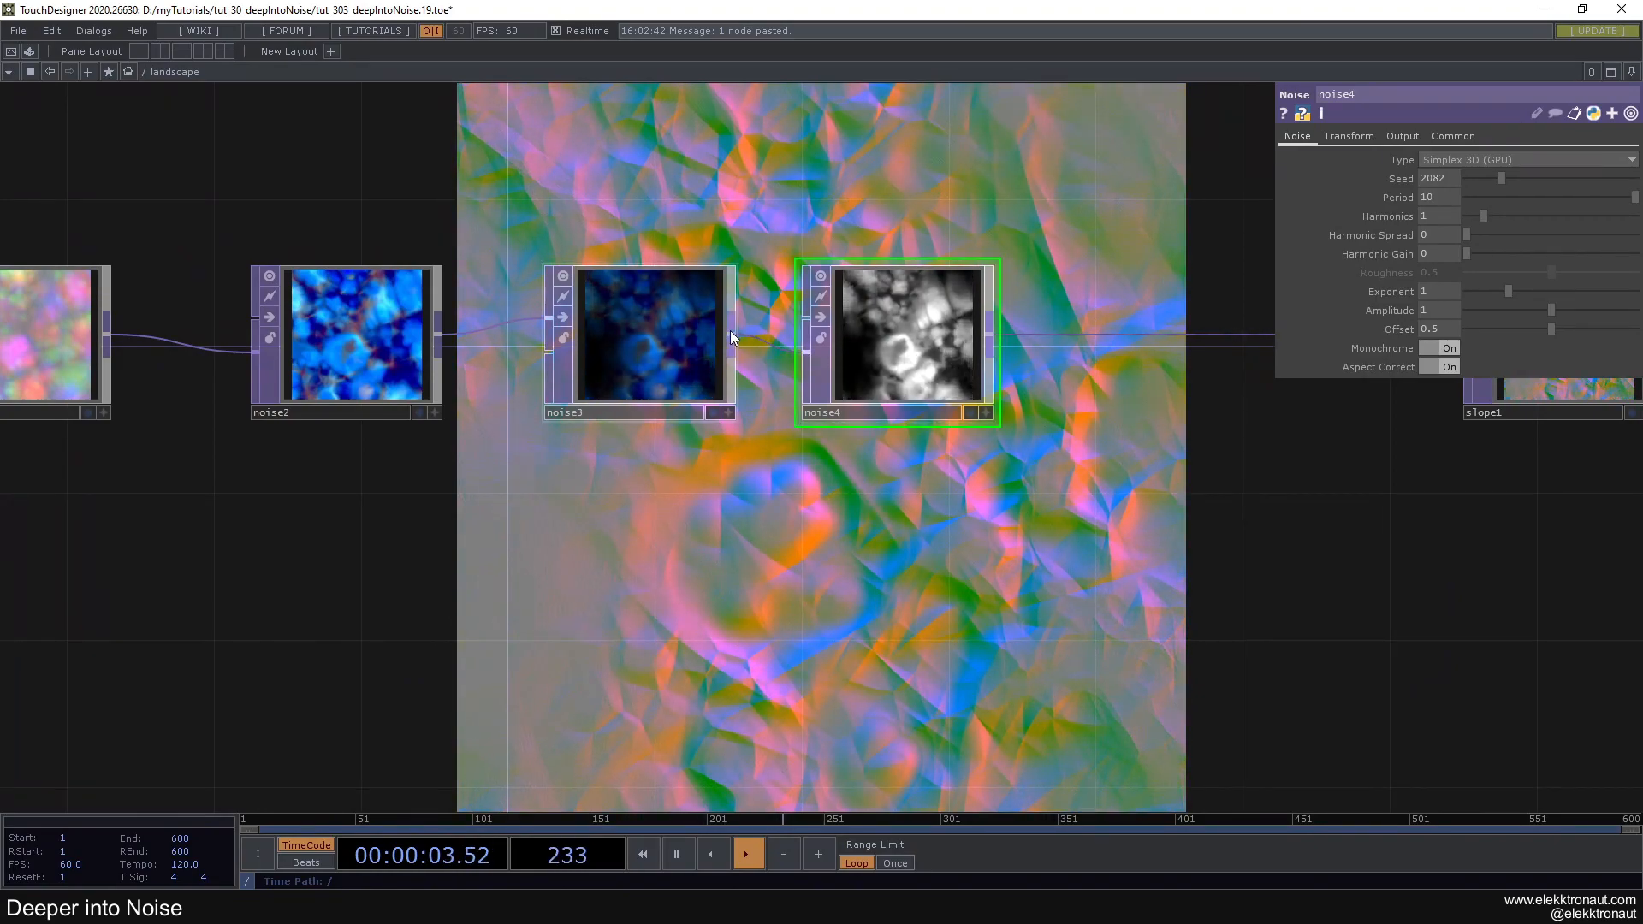
click(1402, 137)
scroll(1118, 330, down, 2)
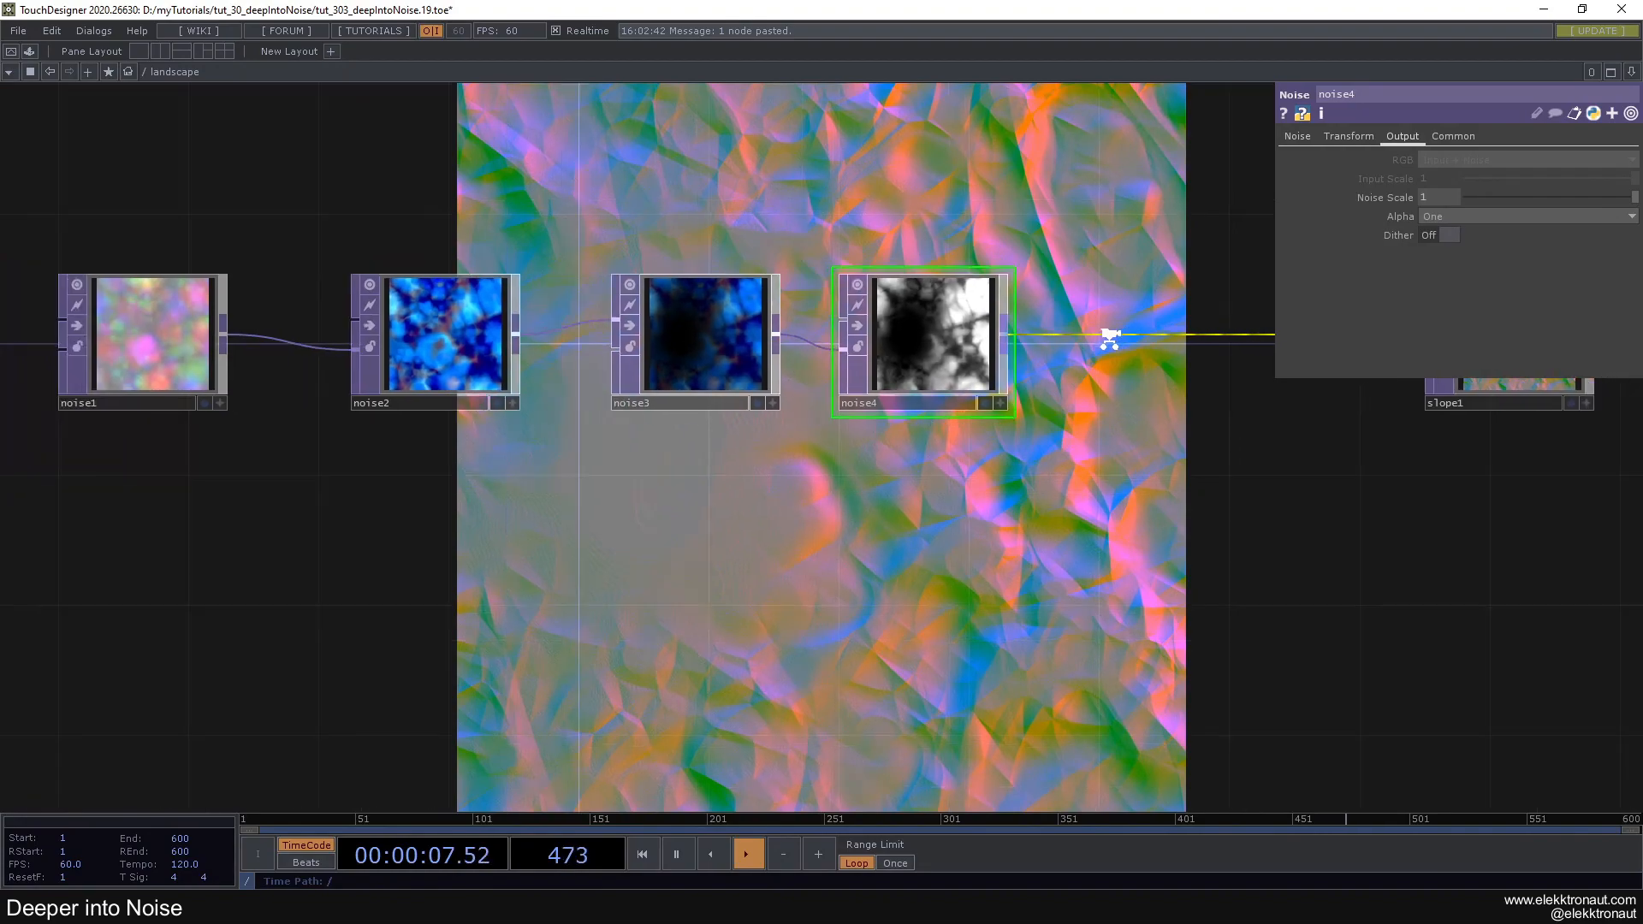
Compare noise2 with noise3 while switching noise3's RGB output mode to Noise and back to Input * Noise
click(788, 341)
scroll(599, 328, up, 2)
drag(769, 226, 862, 255)
click(635, 387)
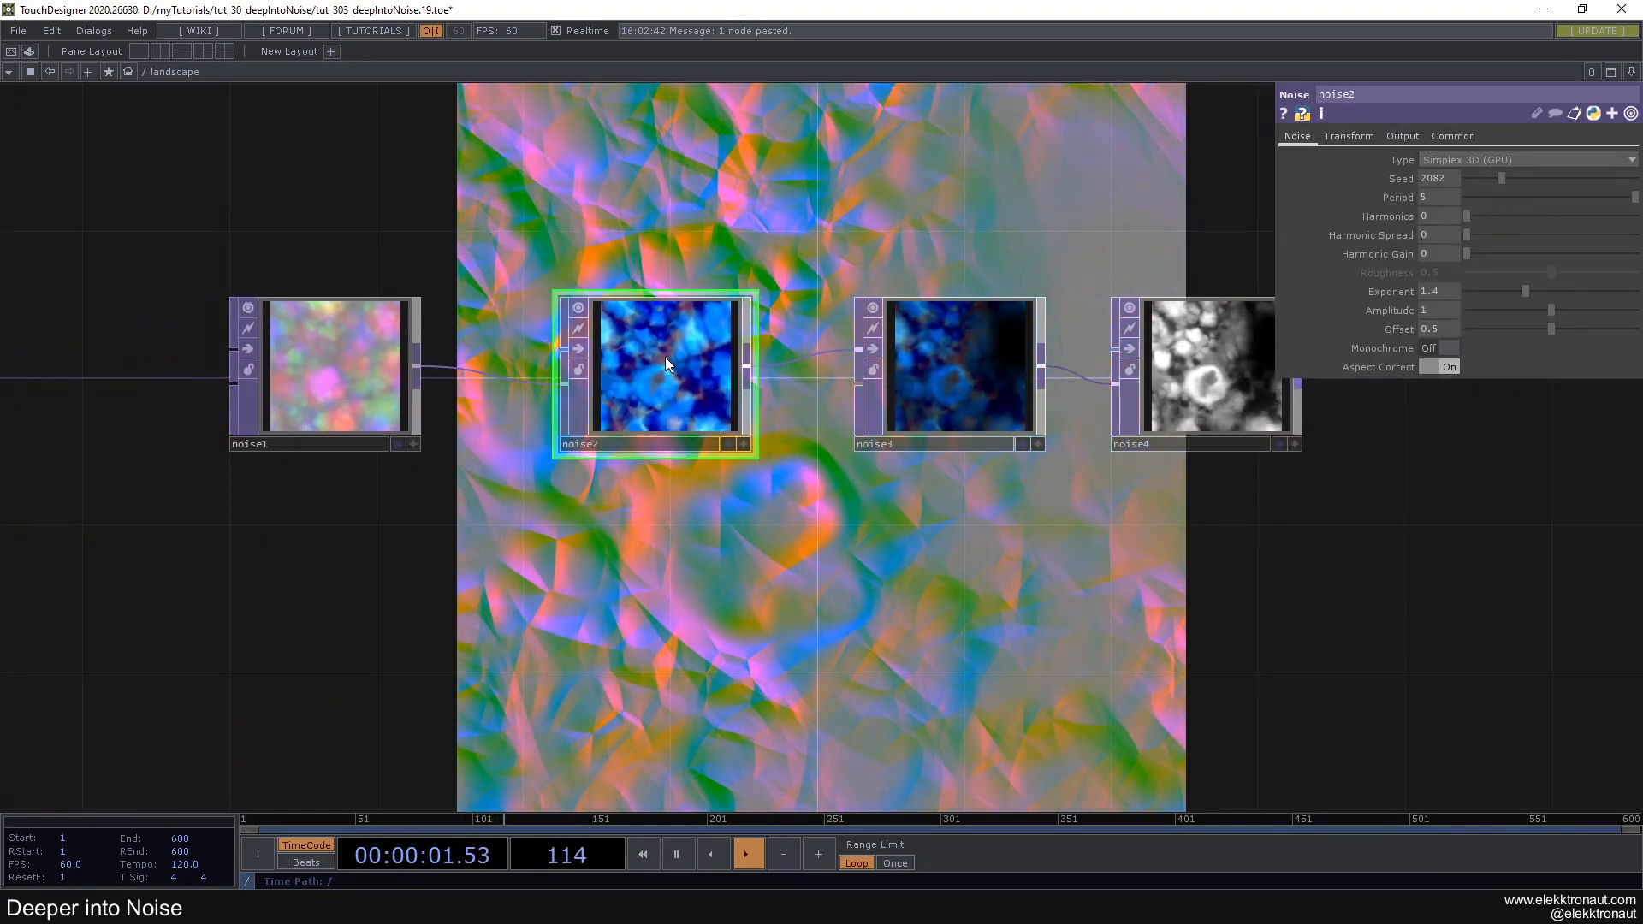
click(941, 363)
click(1446, 161)
click(1445, 174)
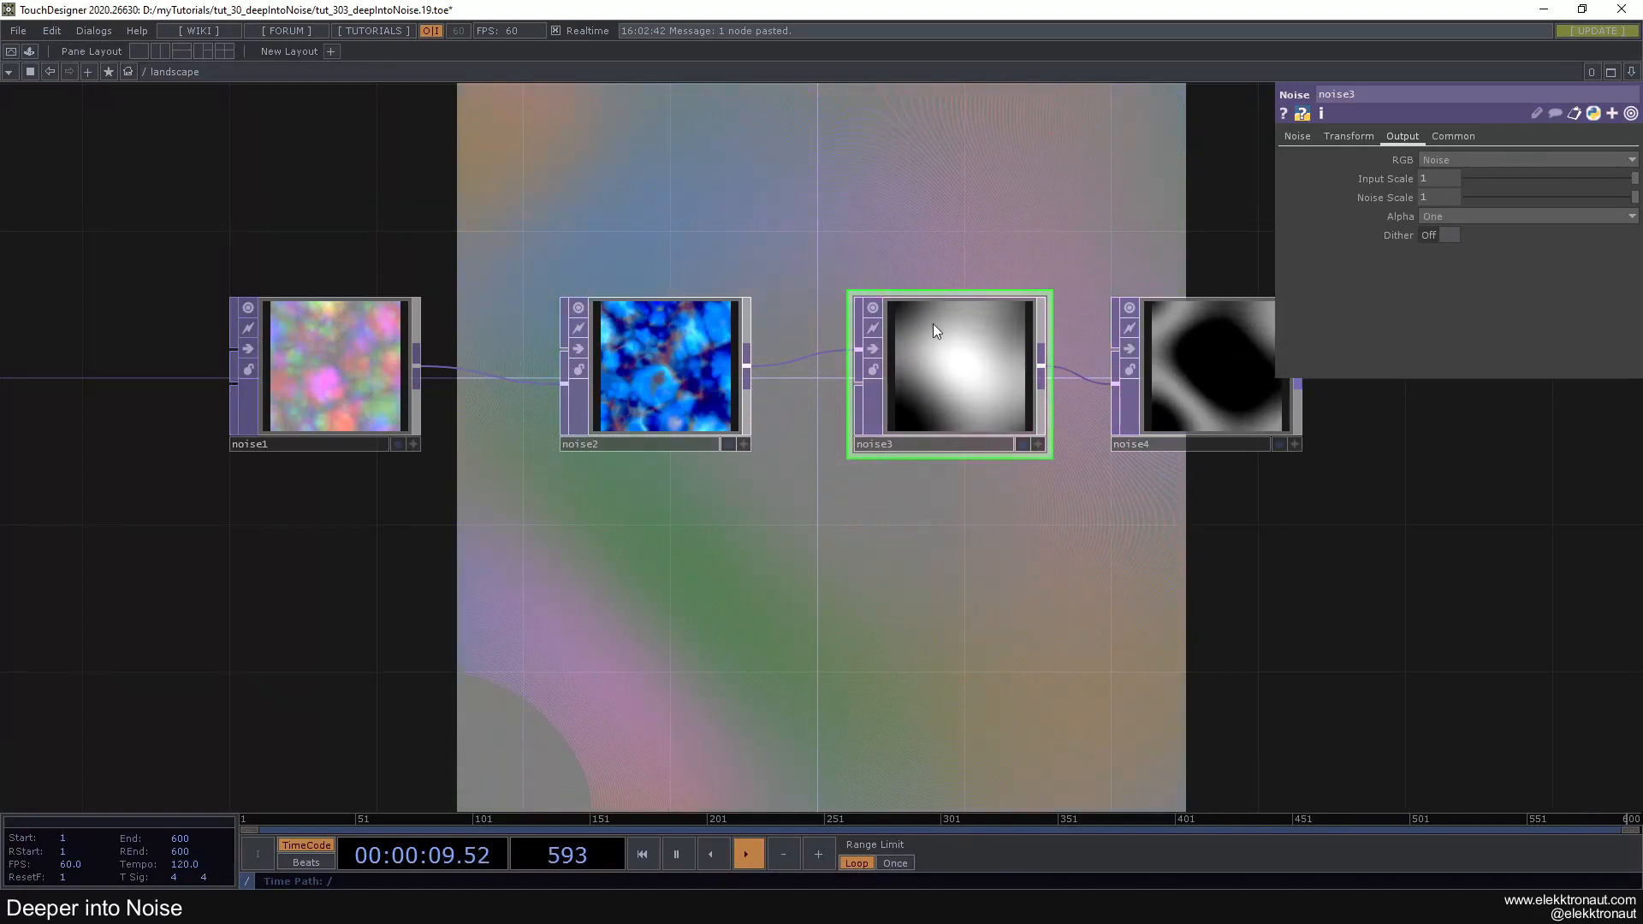
click(1440, 161)
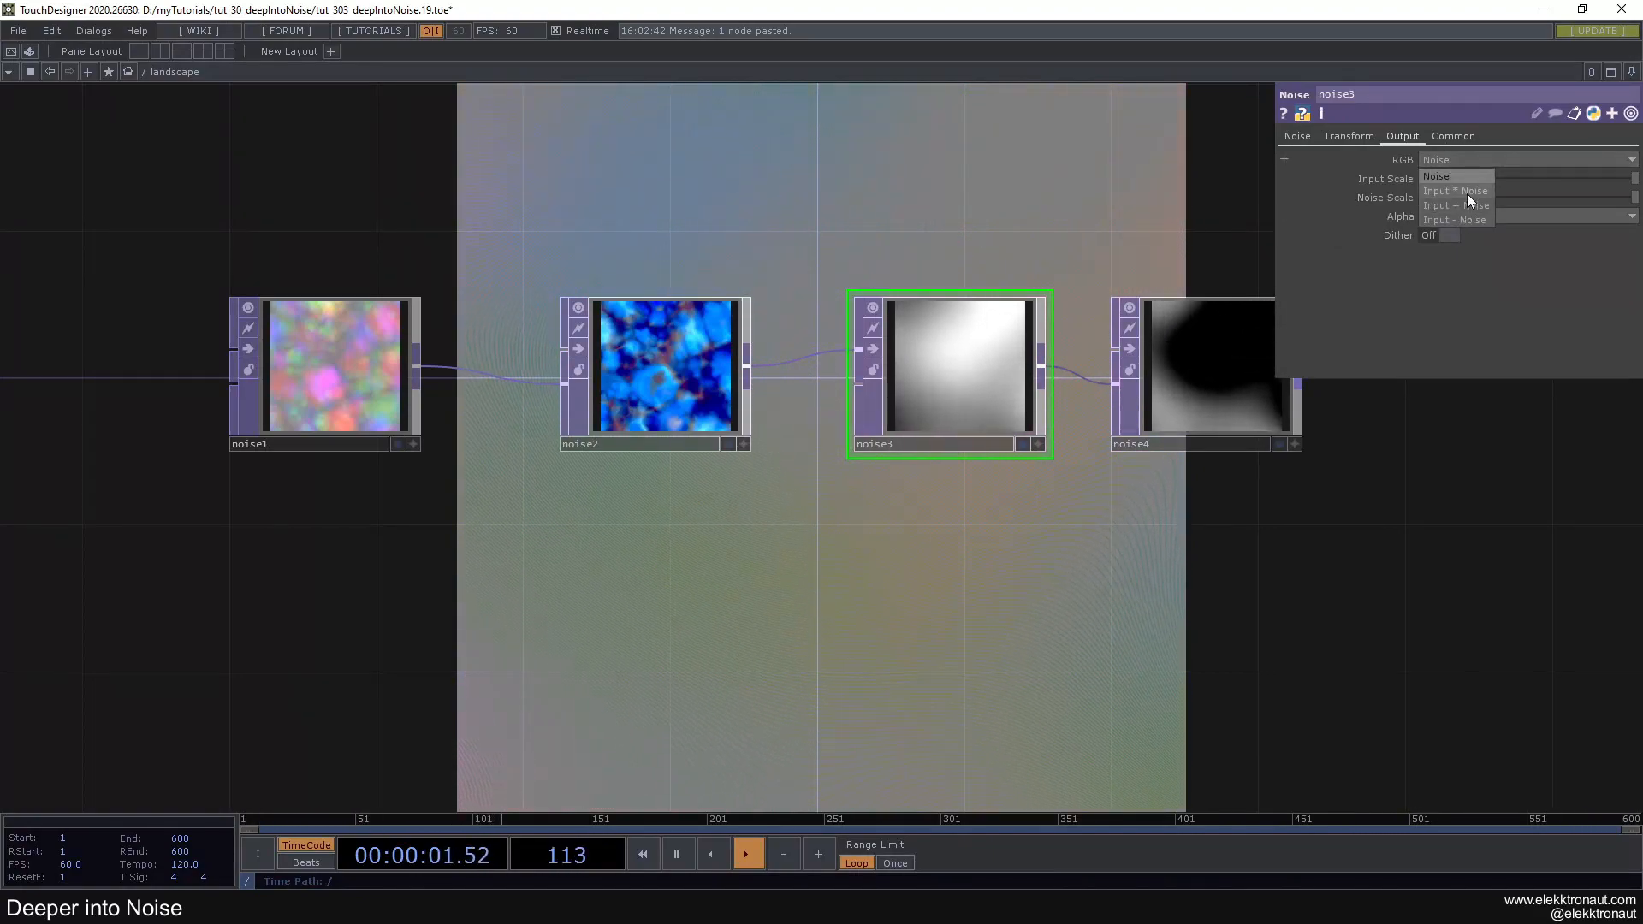
click(1458, 191)
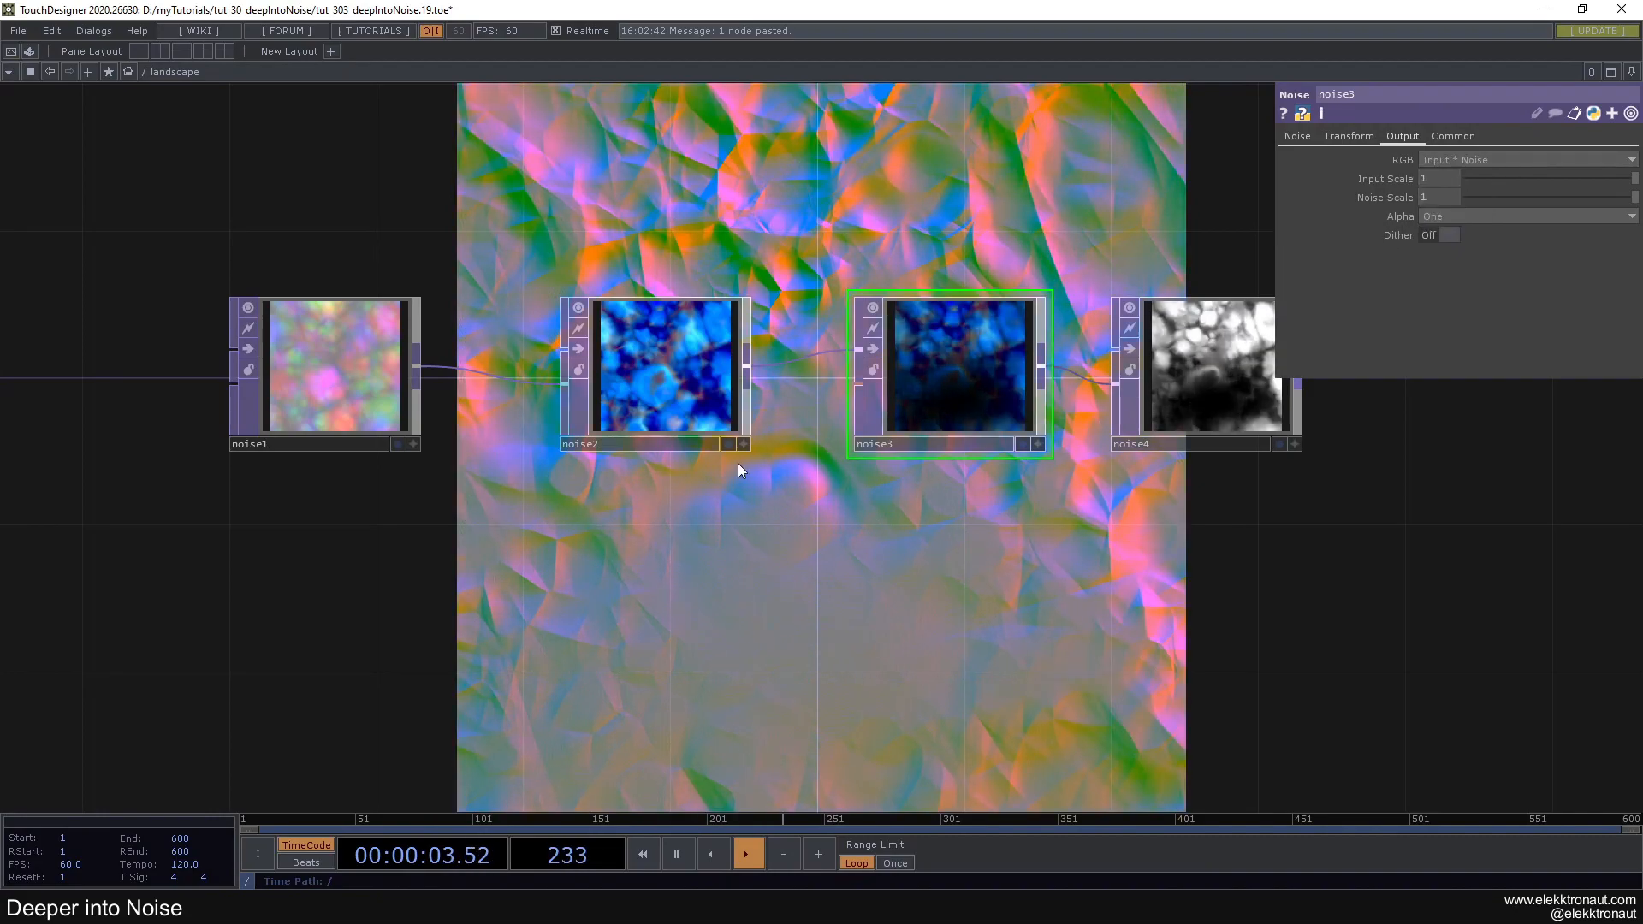
Inspect noise2 and noise3 more closely, repeatedly alternating noise3's RGB output between Noise and Input * Noise, ending on Input * Noise
click(699, 353)
scroll(684, 358, up, 2)
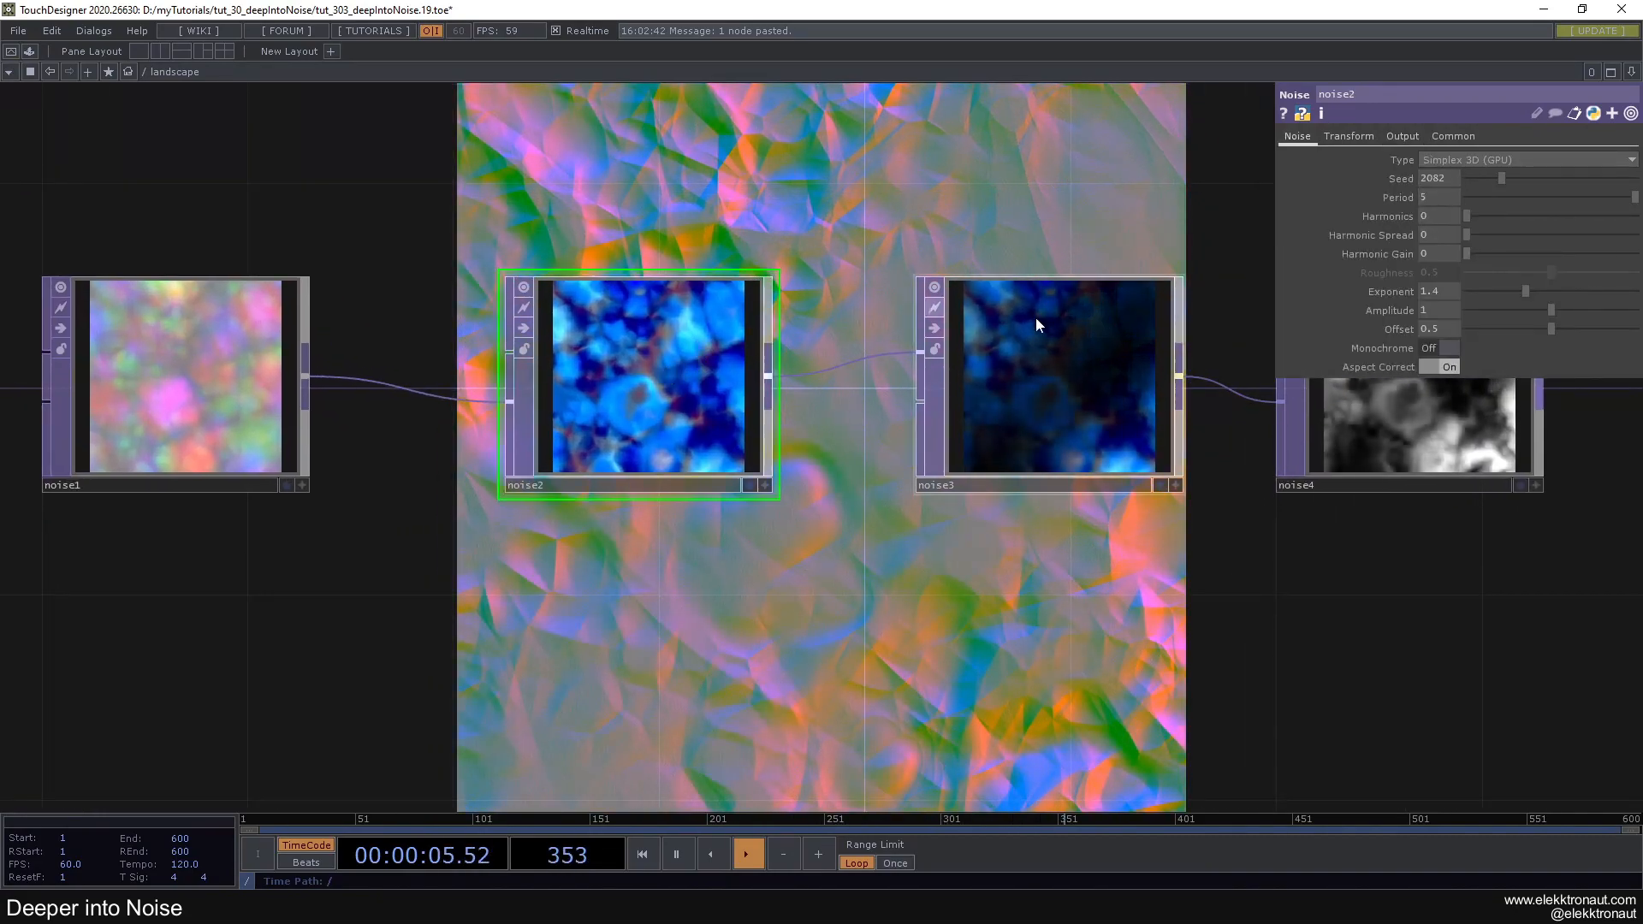
click(1075, 385)
scroll(1073, 376, down, 2)
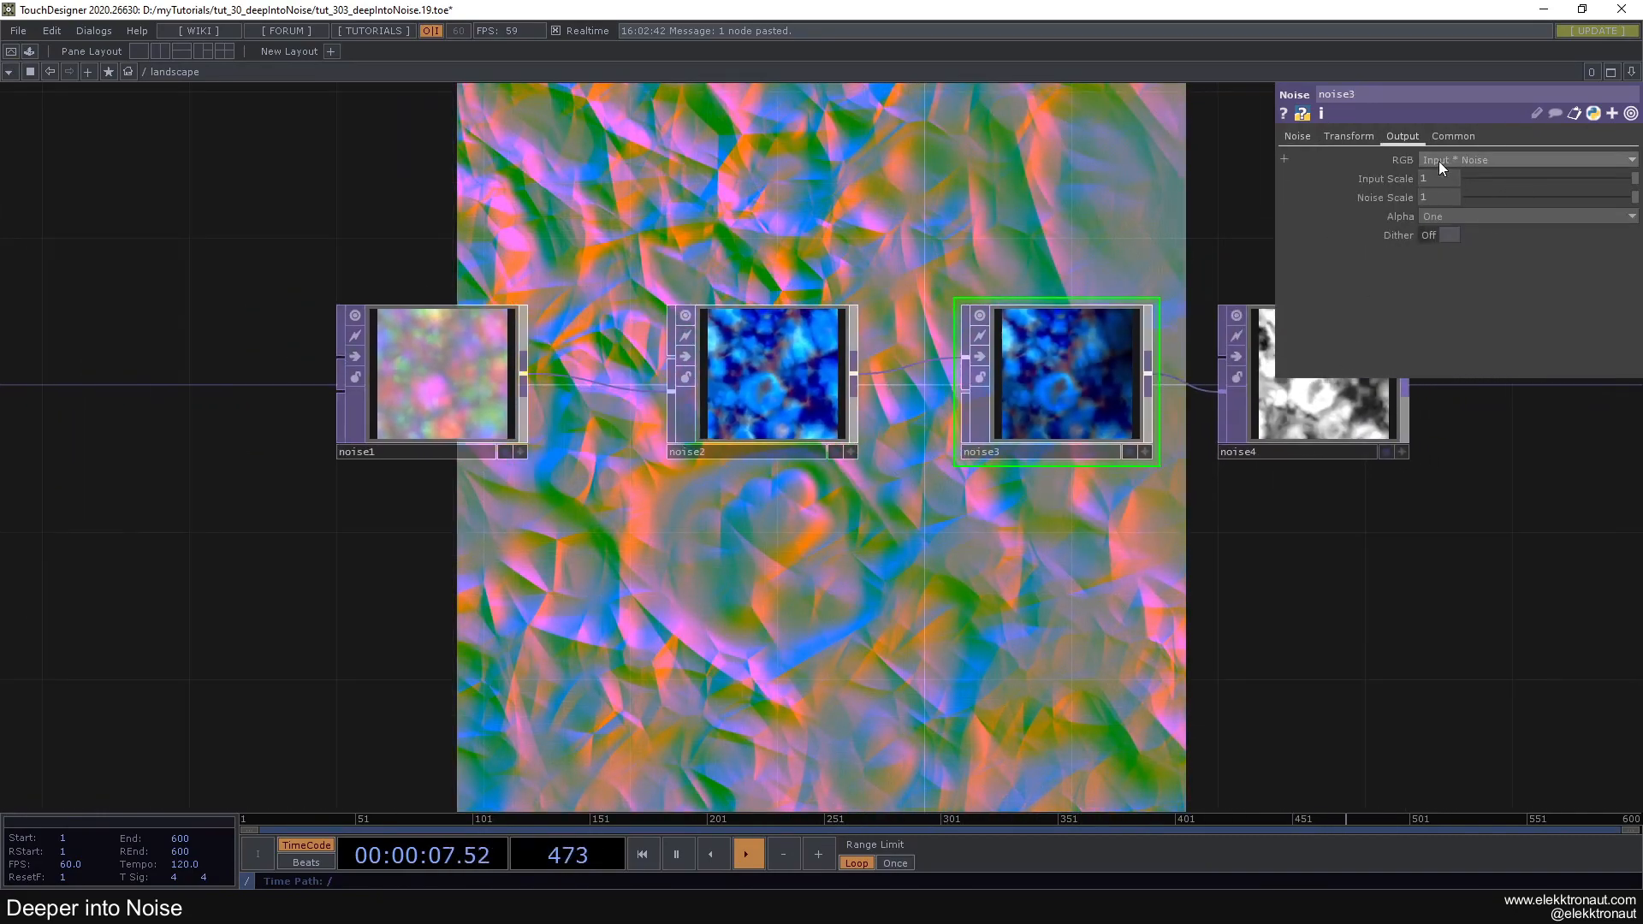
click(1439, 161)
click(1446, 175)
scroll(1122, 359, up, 2)
click(1471, 162)
click(1449, 190)
scroll(998, 356, down, 3)
click(1441, 161)
click(1439, 175)
scroll(865, 171, up, 3)
scroll(637, 261, down, 4)
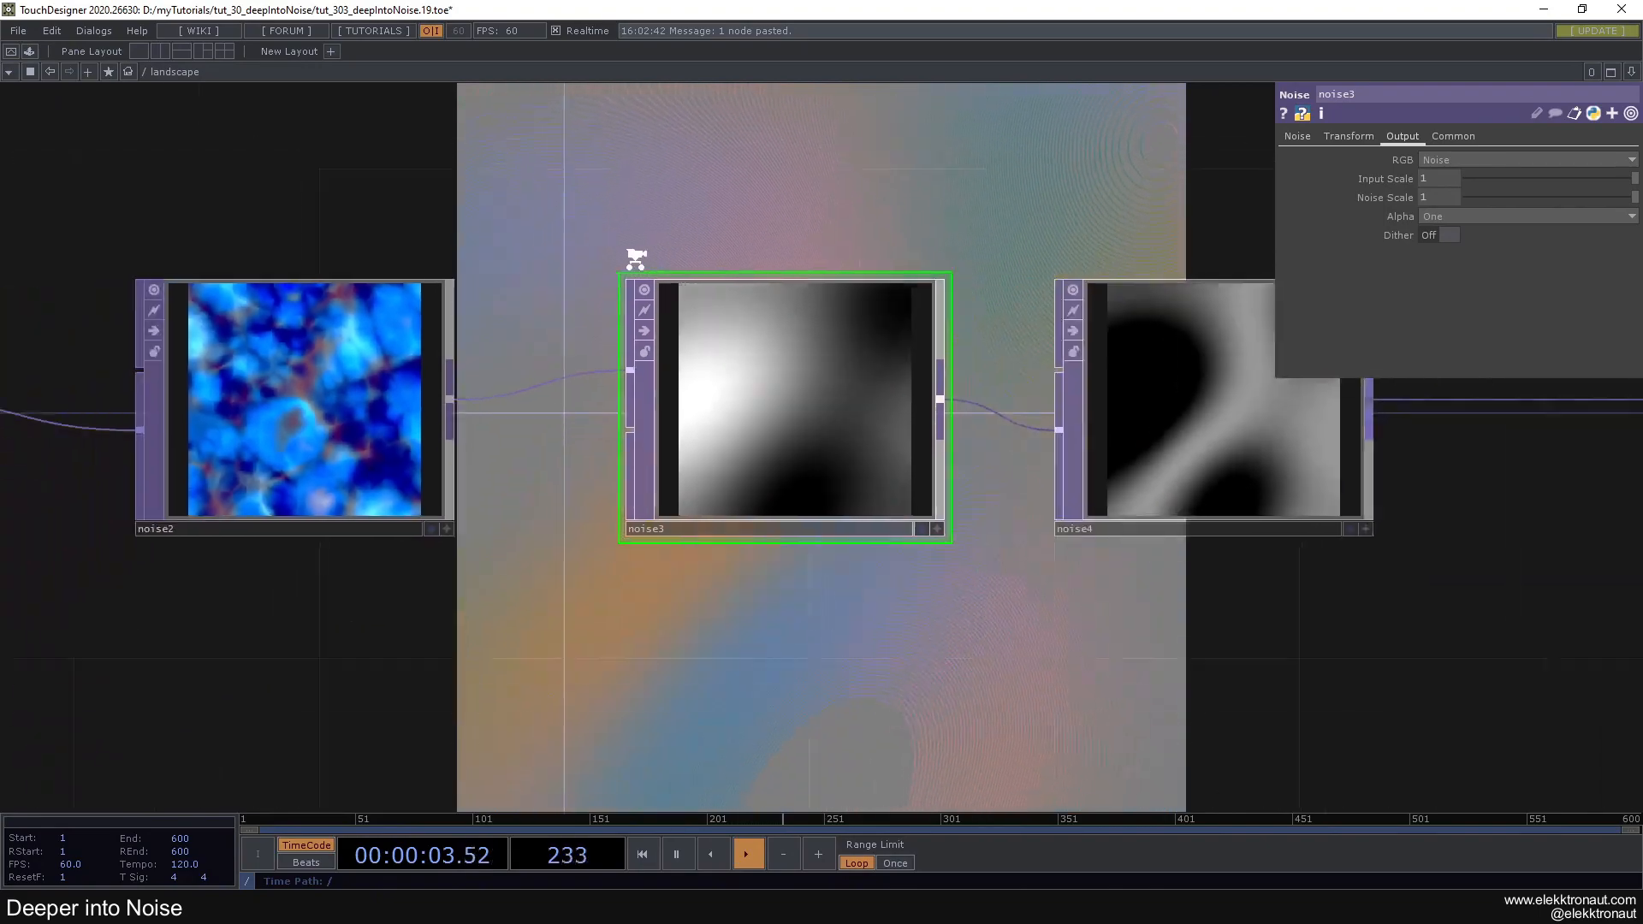
click(1513, 164)
click(1460, 192)
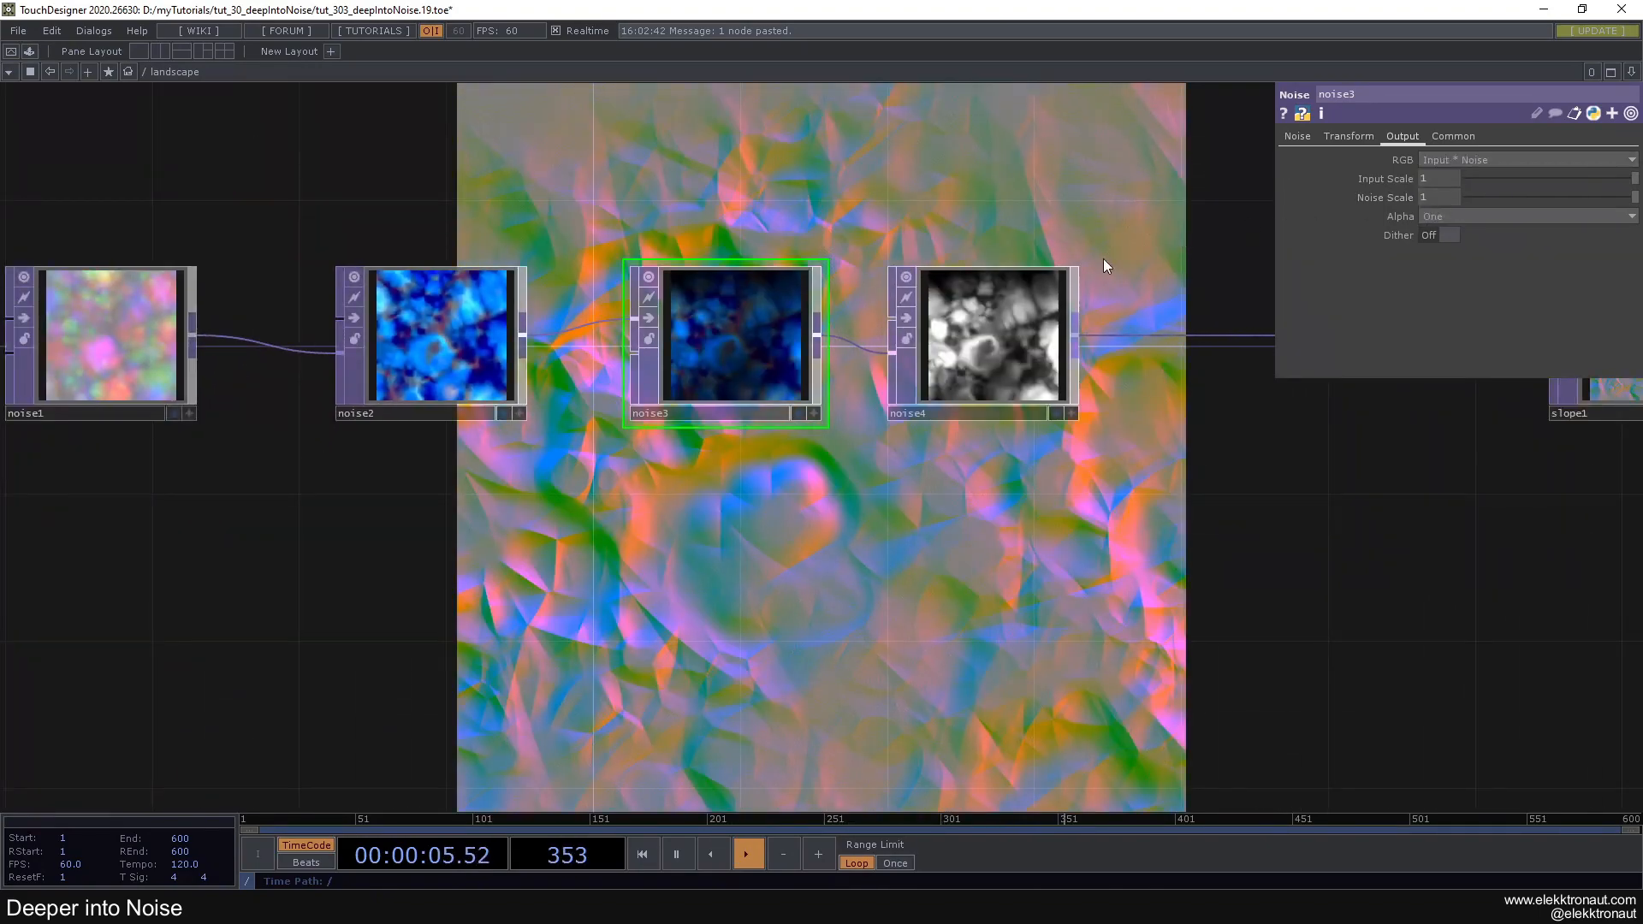
Select noise1 through noise4 together and set their pixel format to 32-bit float (RGBA)
drag(710, 224, 738, 235)
right_drag(151, 161, 979, 449)
click(1454, 137)
click(1457, 290)
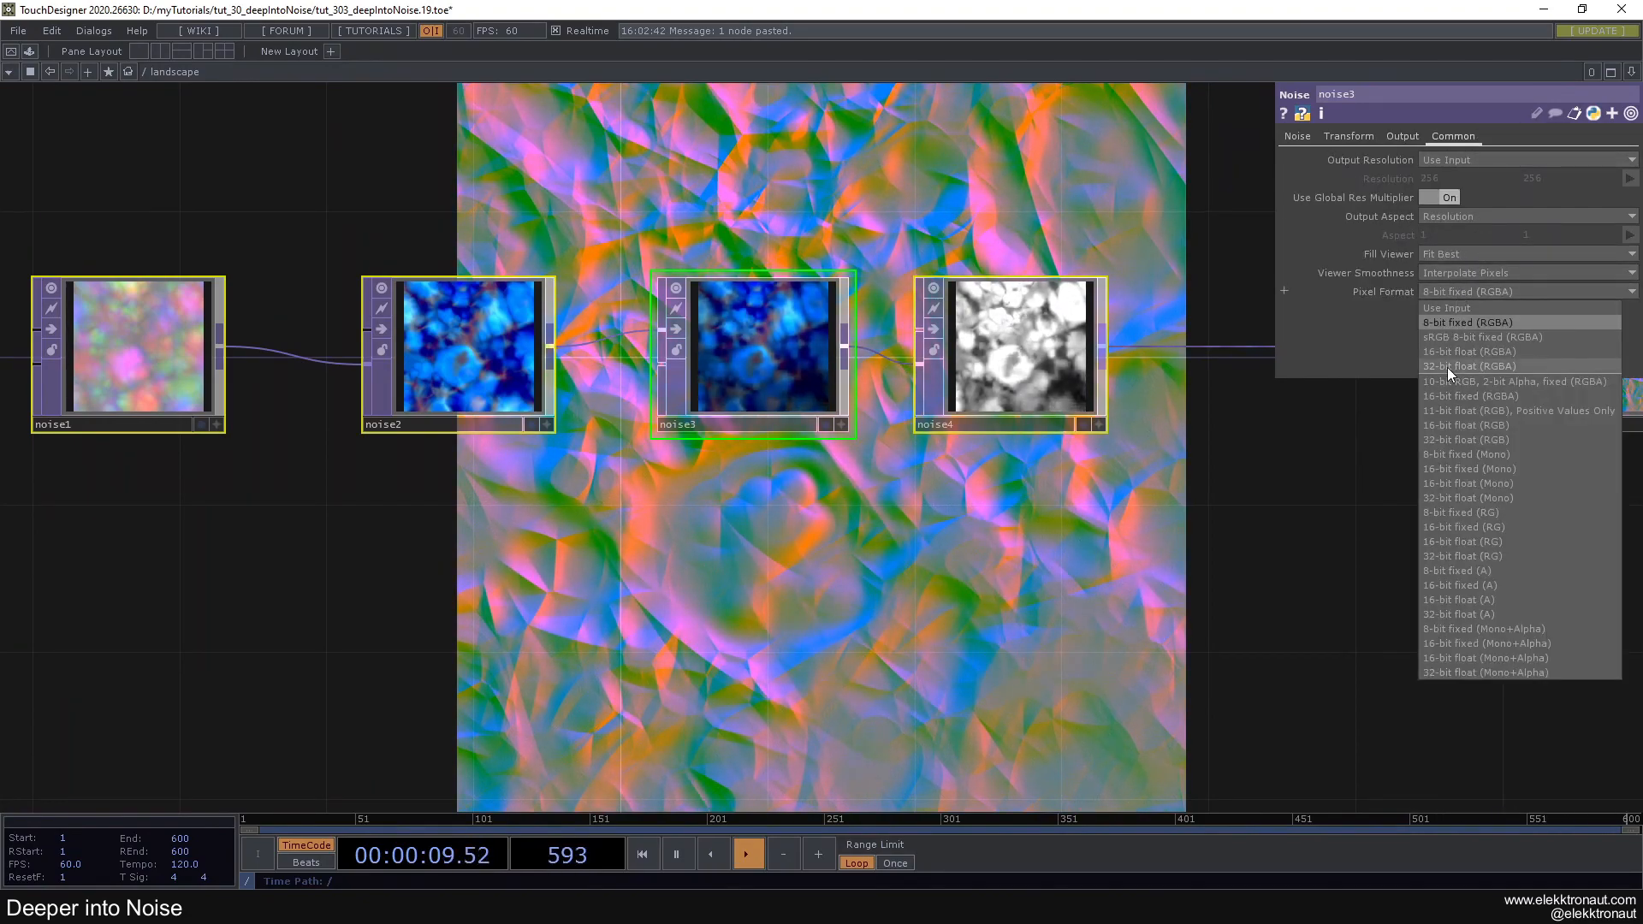
Reposition slope1 along the chain and insert a Lookup TOP between slope1 and the bg Null
scroll(1092, 513, down, 3)
drag(918, 524, 485, 516)
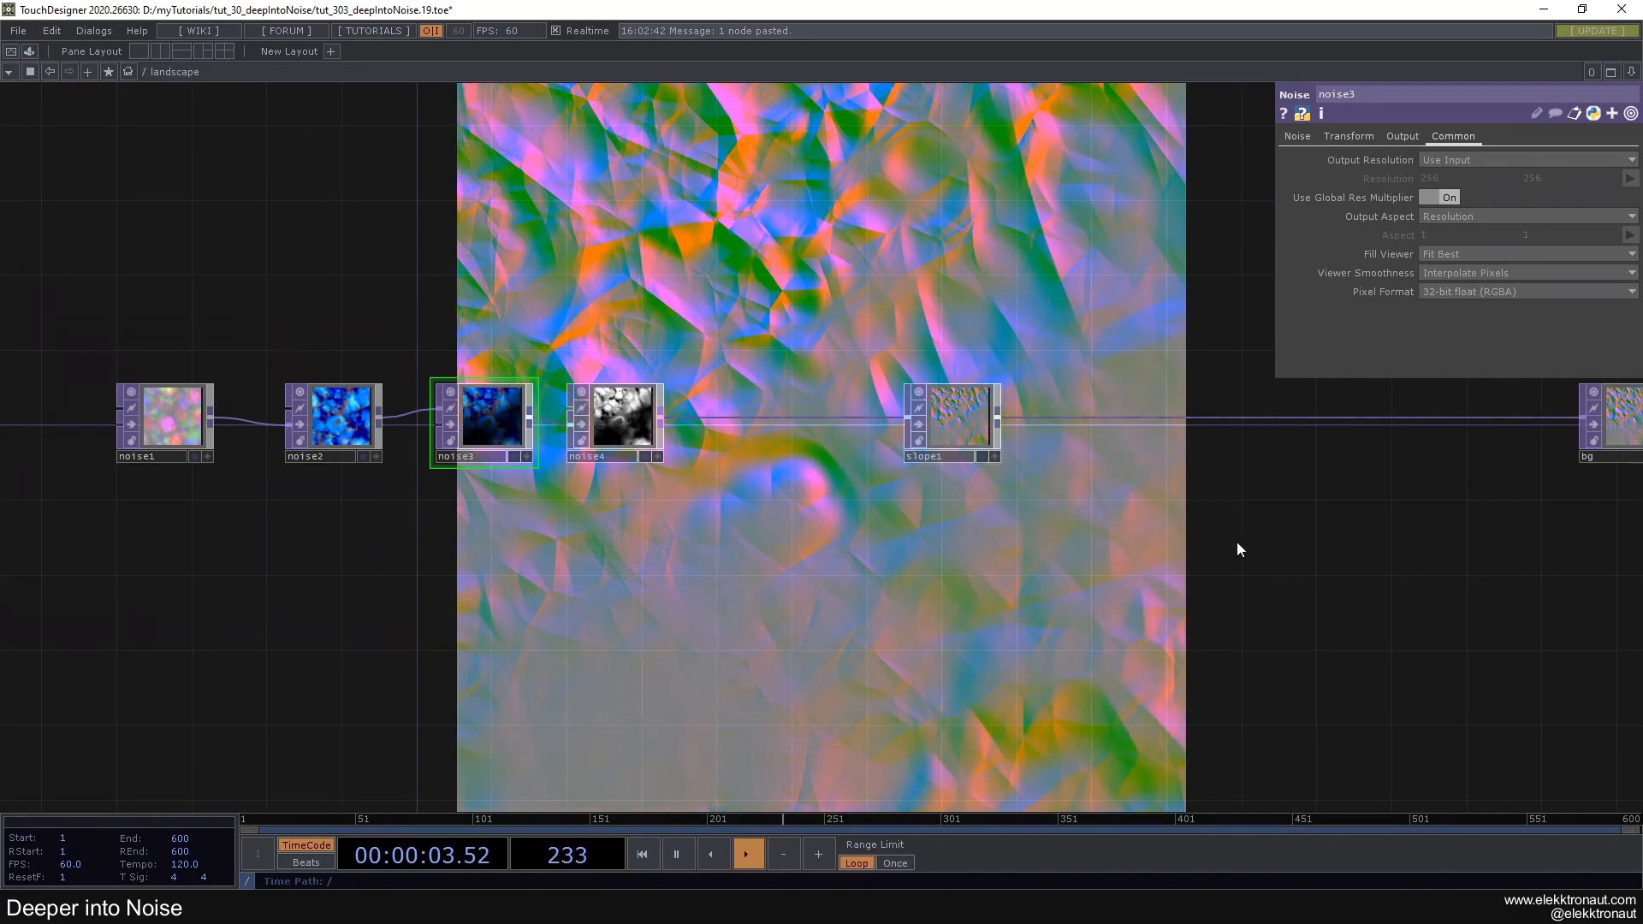
drag(1254, 542, 1102, 541)
drag(802, 415, 878, 417)
click(1066, 419)
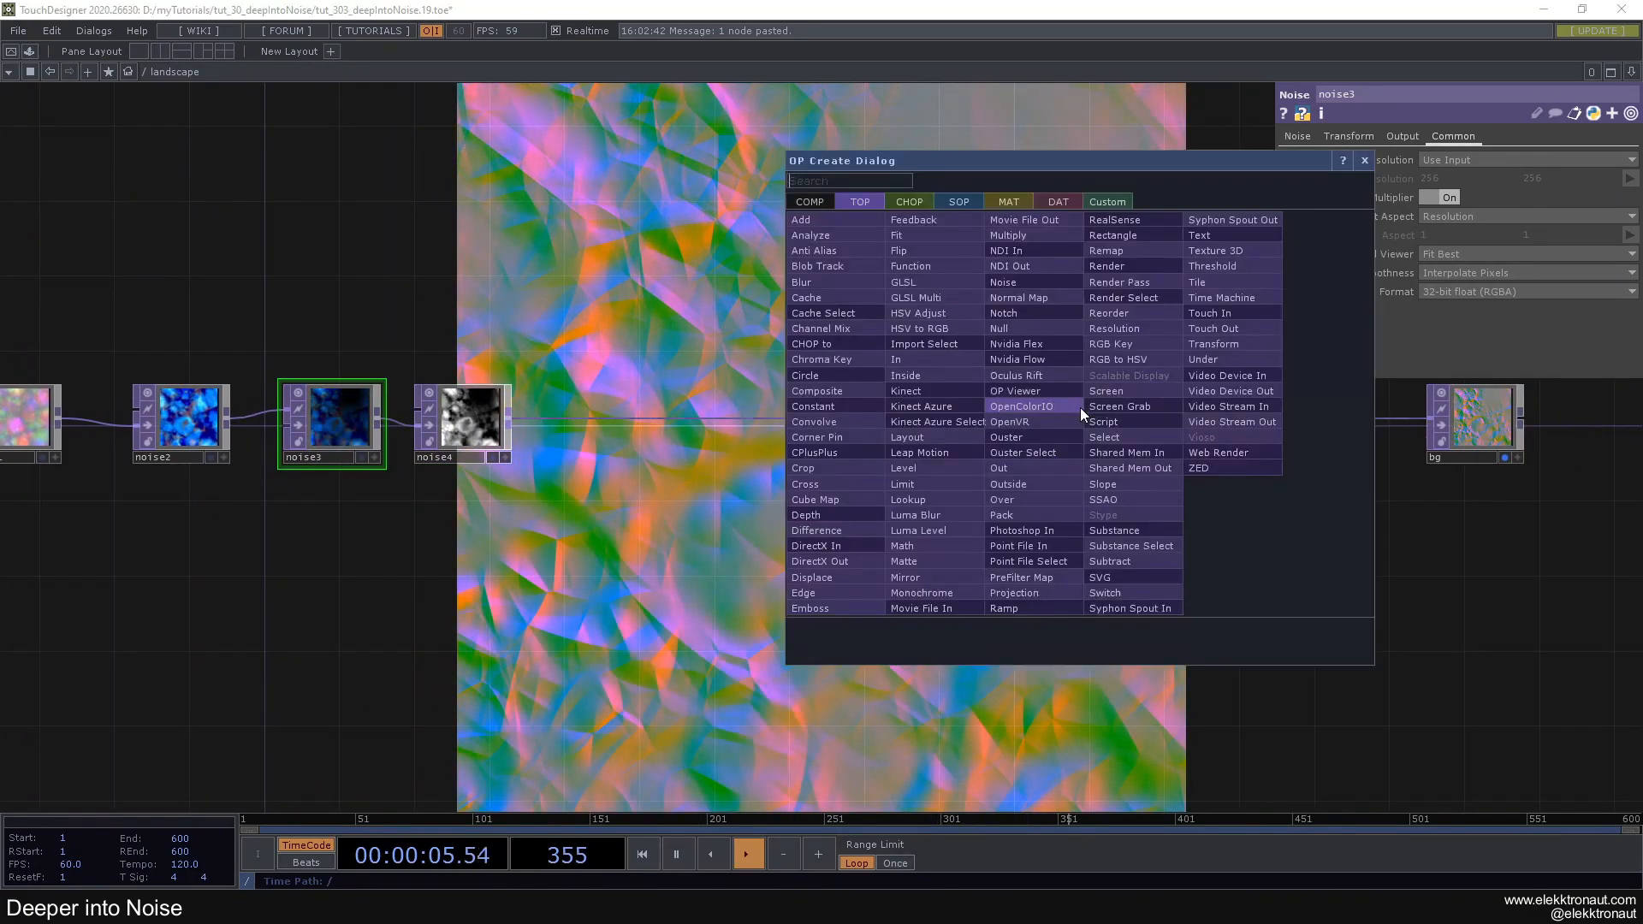
click(1030, 451)
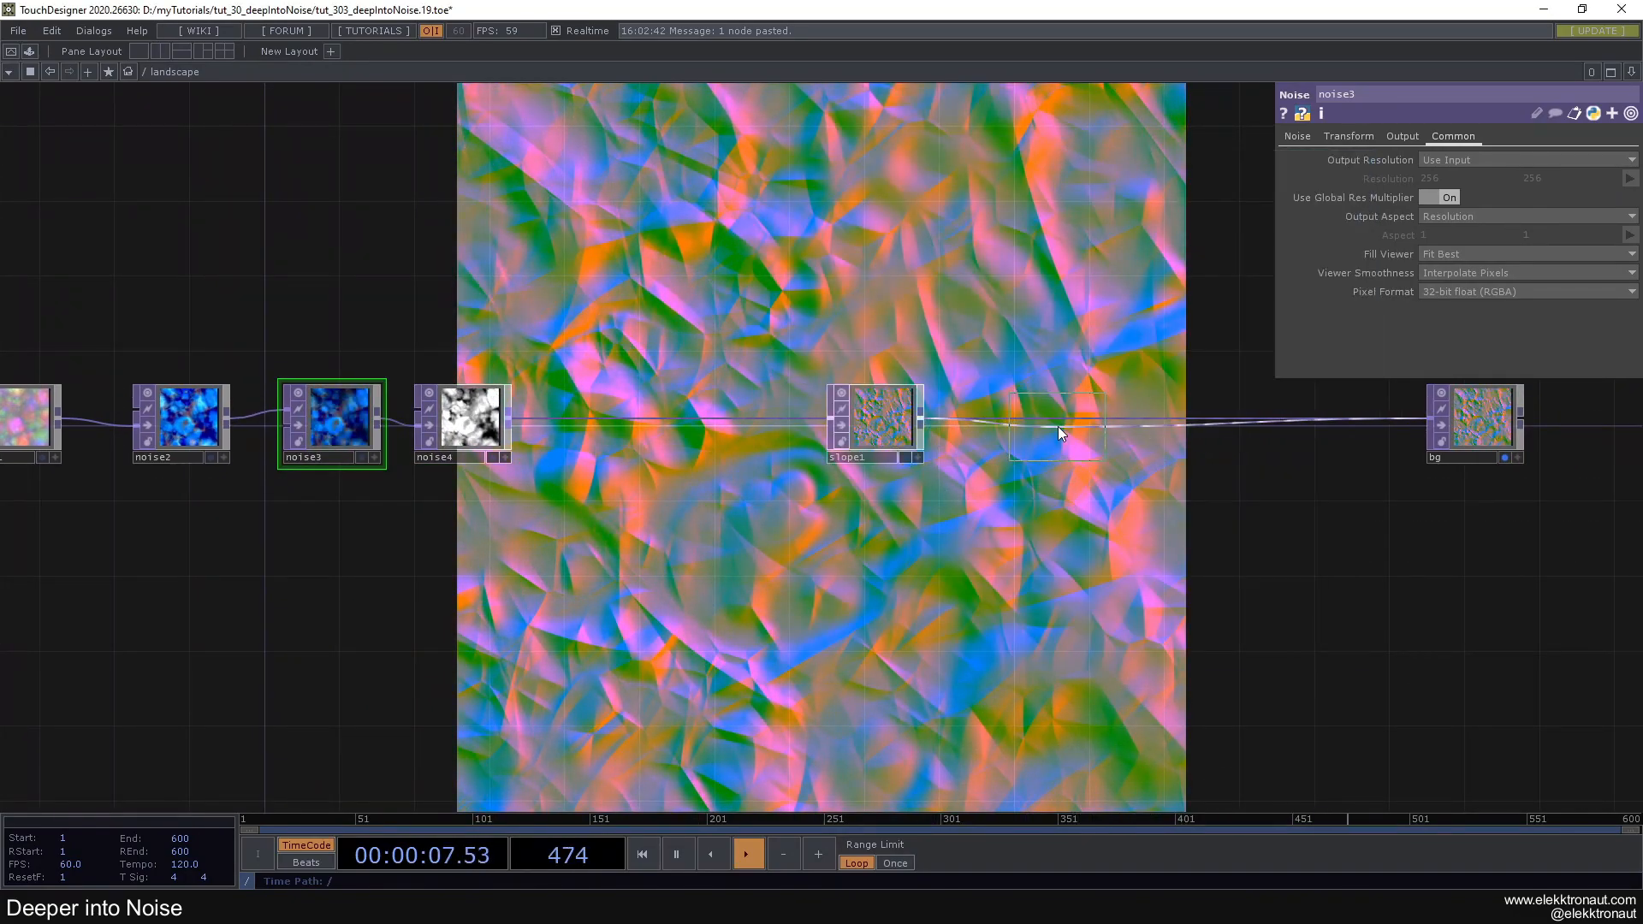
click(1033, 440)
Add a Ramp TOP below slope1, feeding the second input of lookup1
click(1014, 433)
text(ra)
click(945, 631)
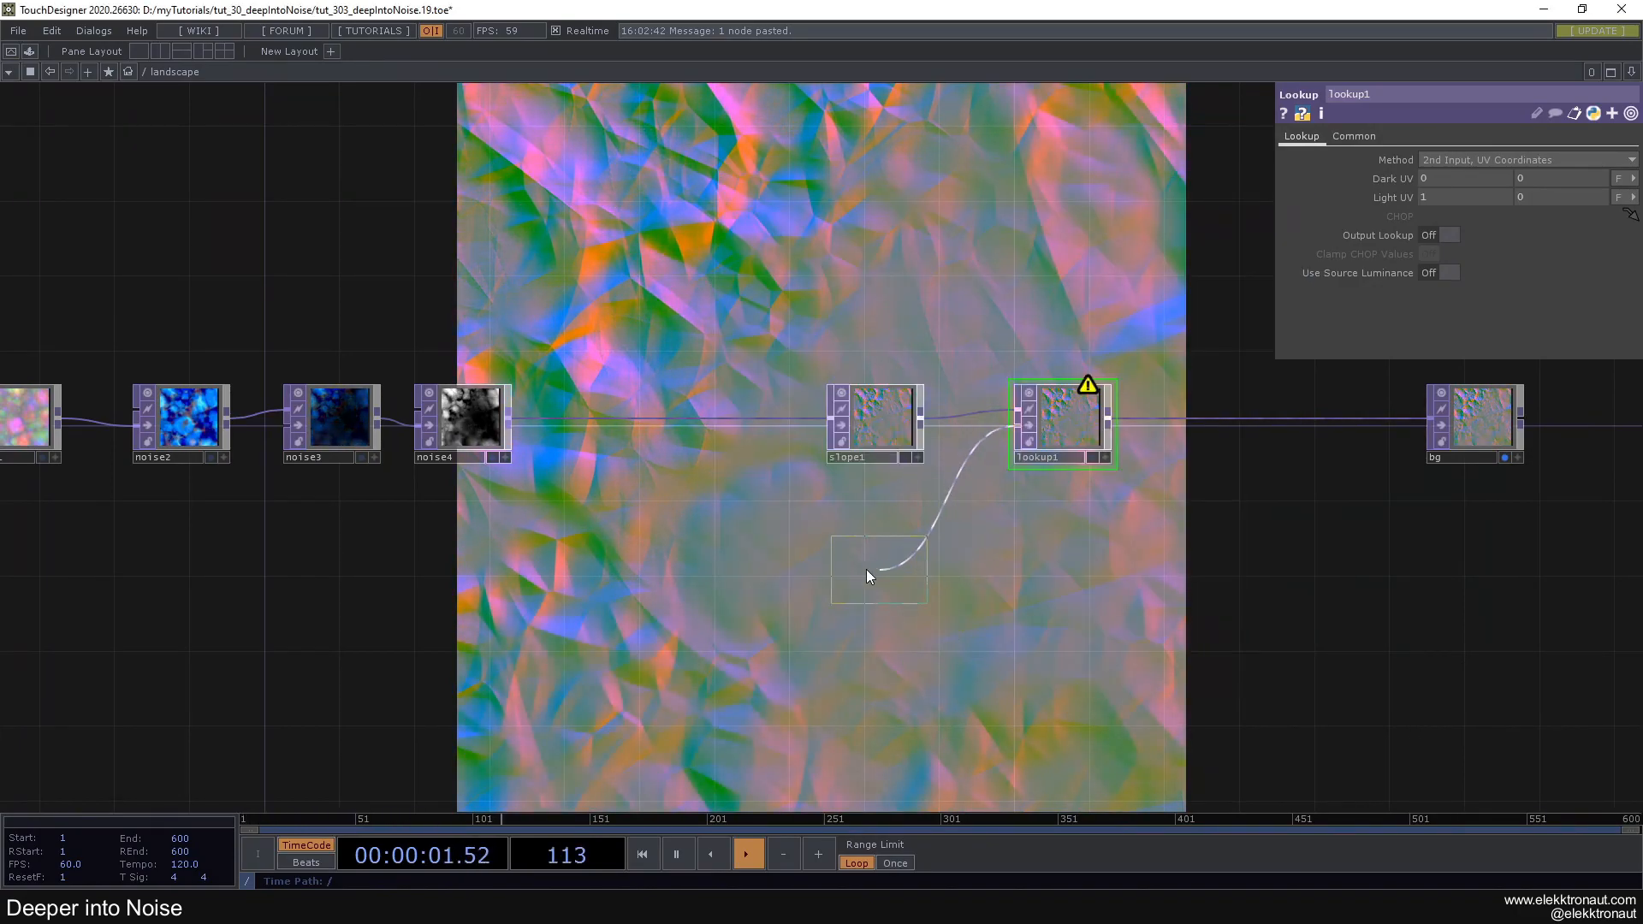
click(870, 566)
Add a dark brown key near the middle of ramp1 with hue 29, saturation 0.812 and value 0.188
click(885, 426)
scroll(877, 419, up, 4)
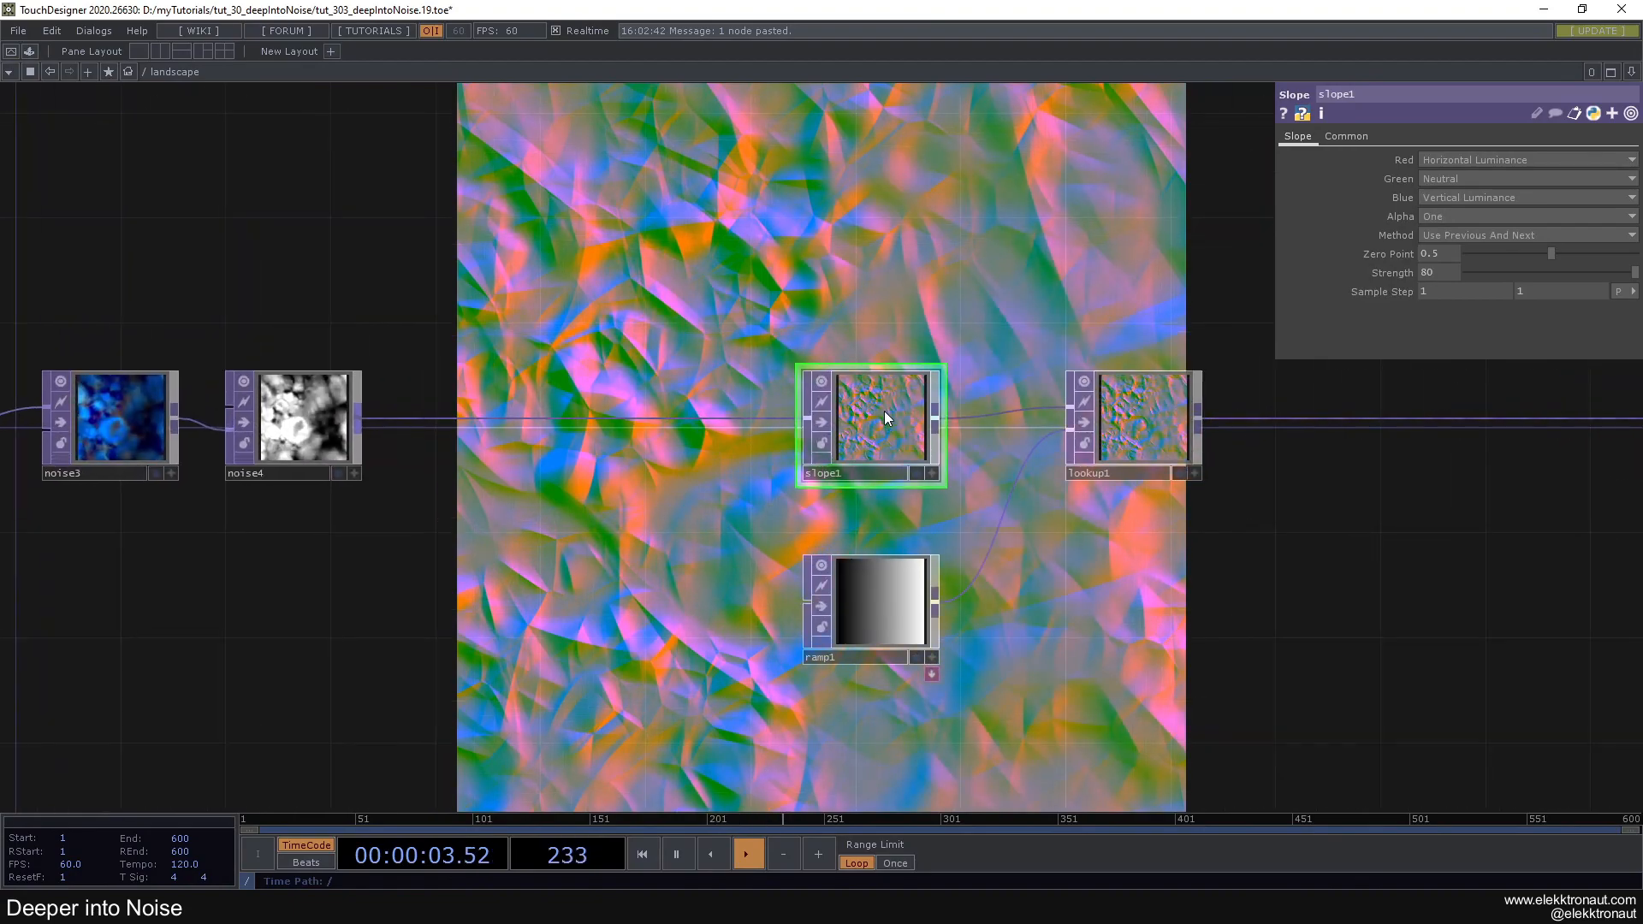
scroll(870, 412, down, 4)
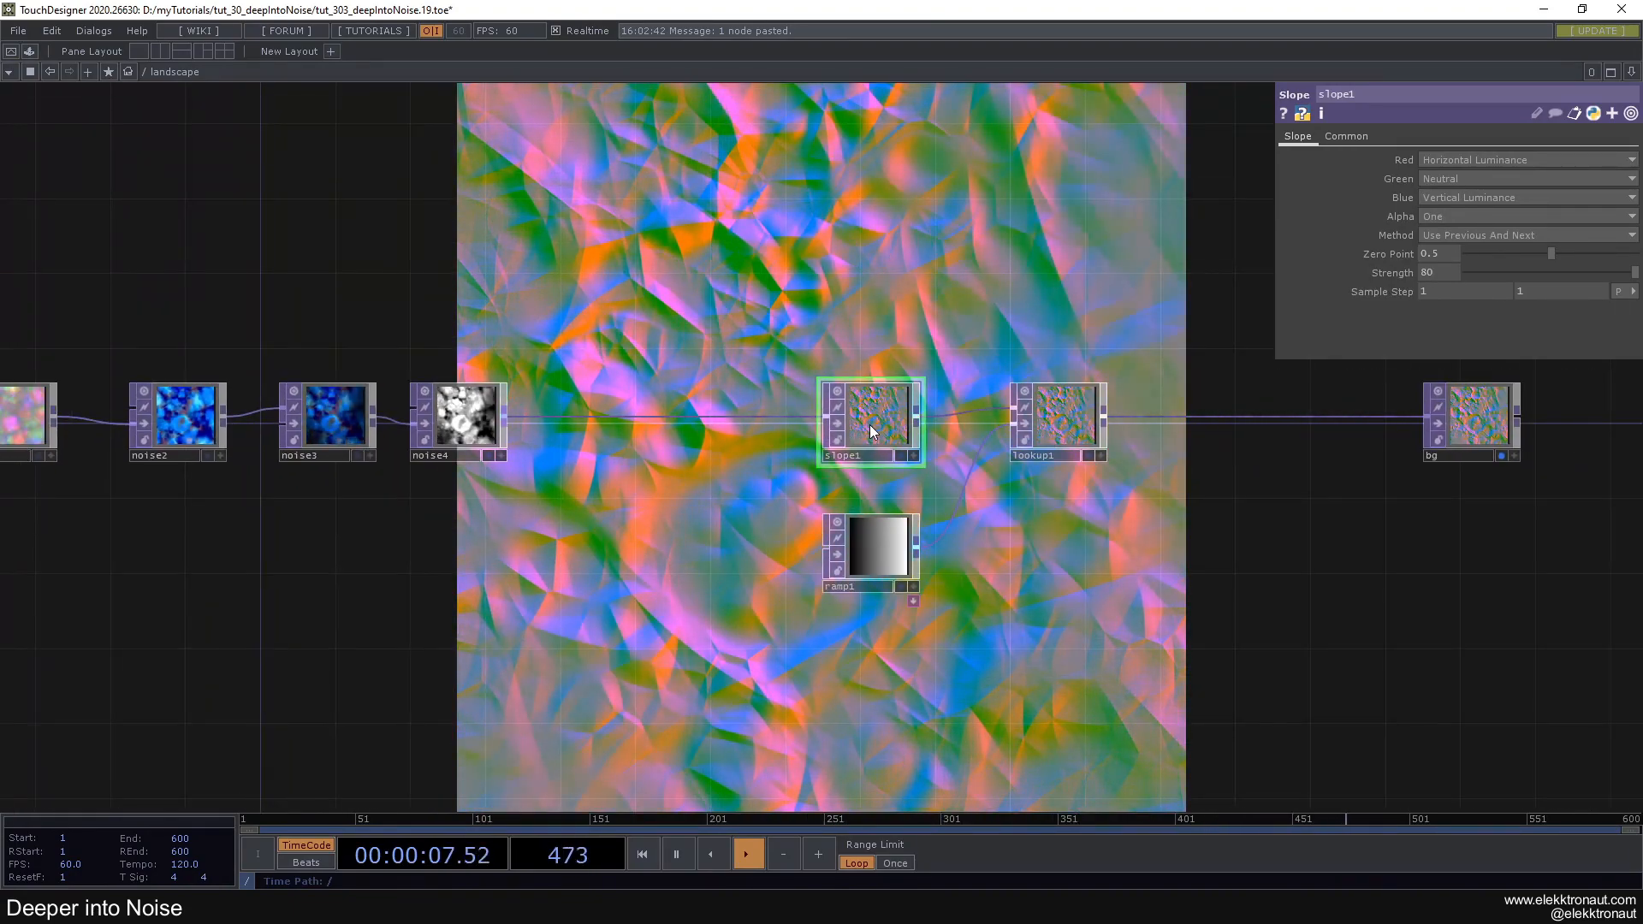
scroll(896, 577, up, 4)
click(870, 534)
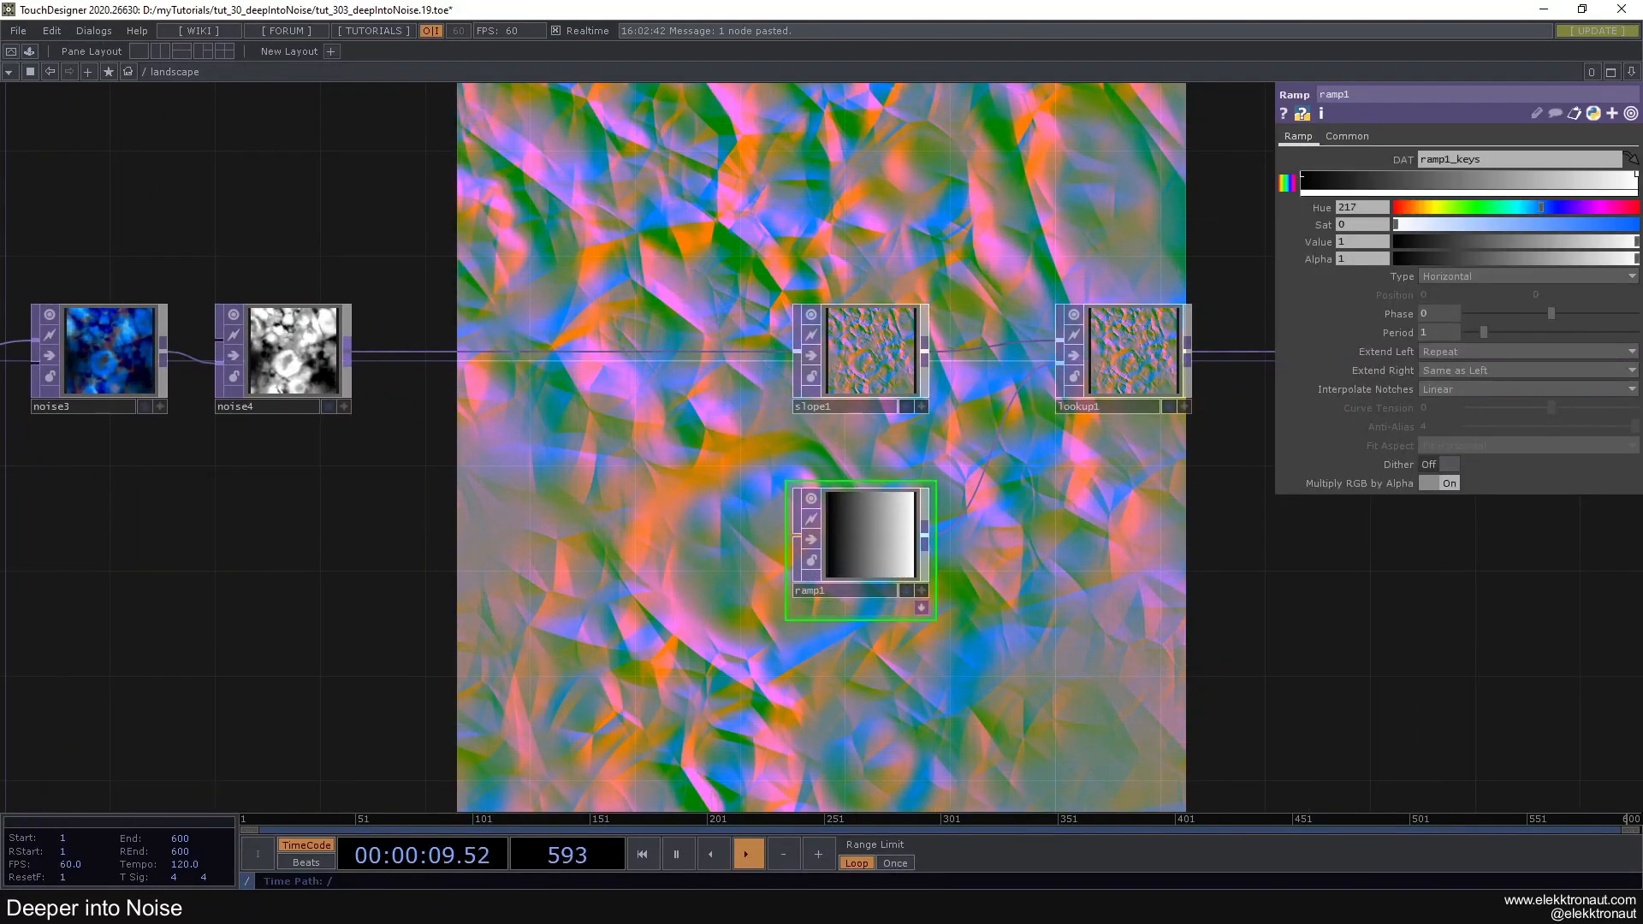
click(1403, 181)
click(1459, 208)
mouse_move(1417, 222)
mouse_down()
mouse_move(1589, 227)
mouse_move(1471, 246)
mouse_move(1436, 224)
mouse_up()
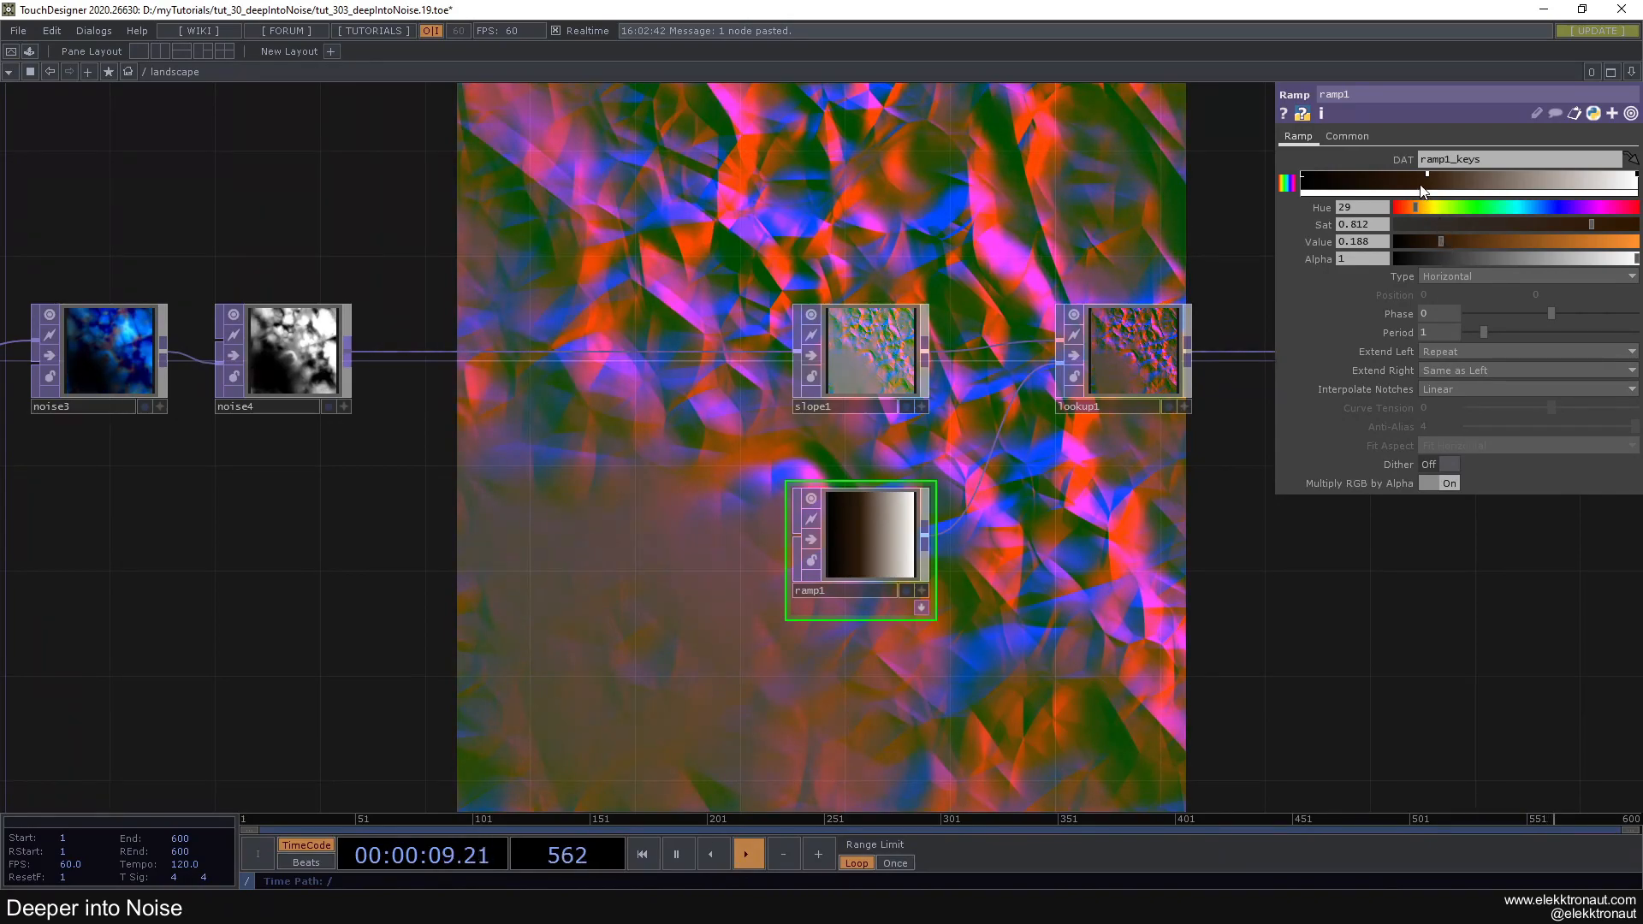
drag(1431, 193, 1453, 193)
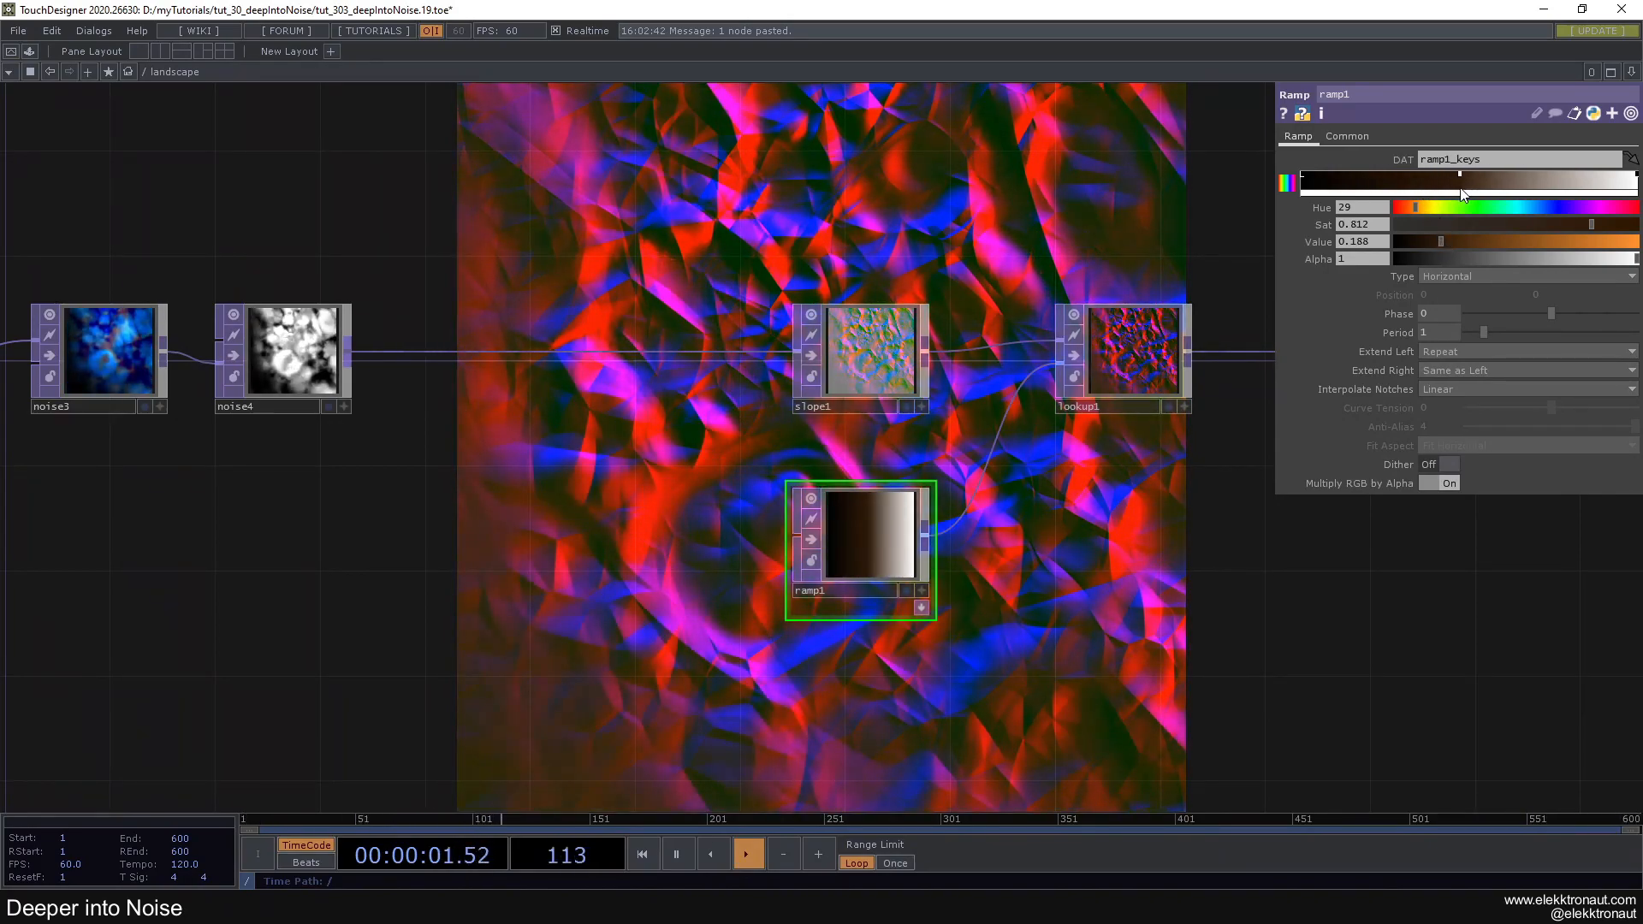
Set noise2's period to 10
key(h)
drag(845, 237, 688, 240)
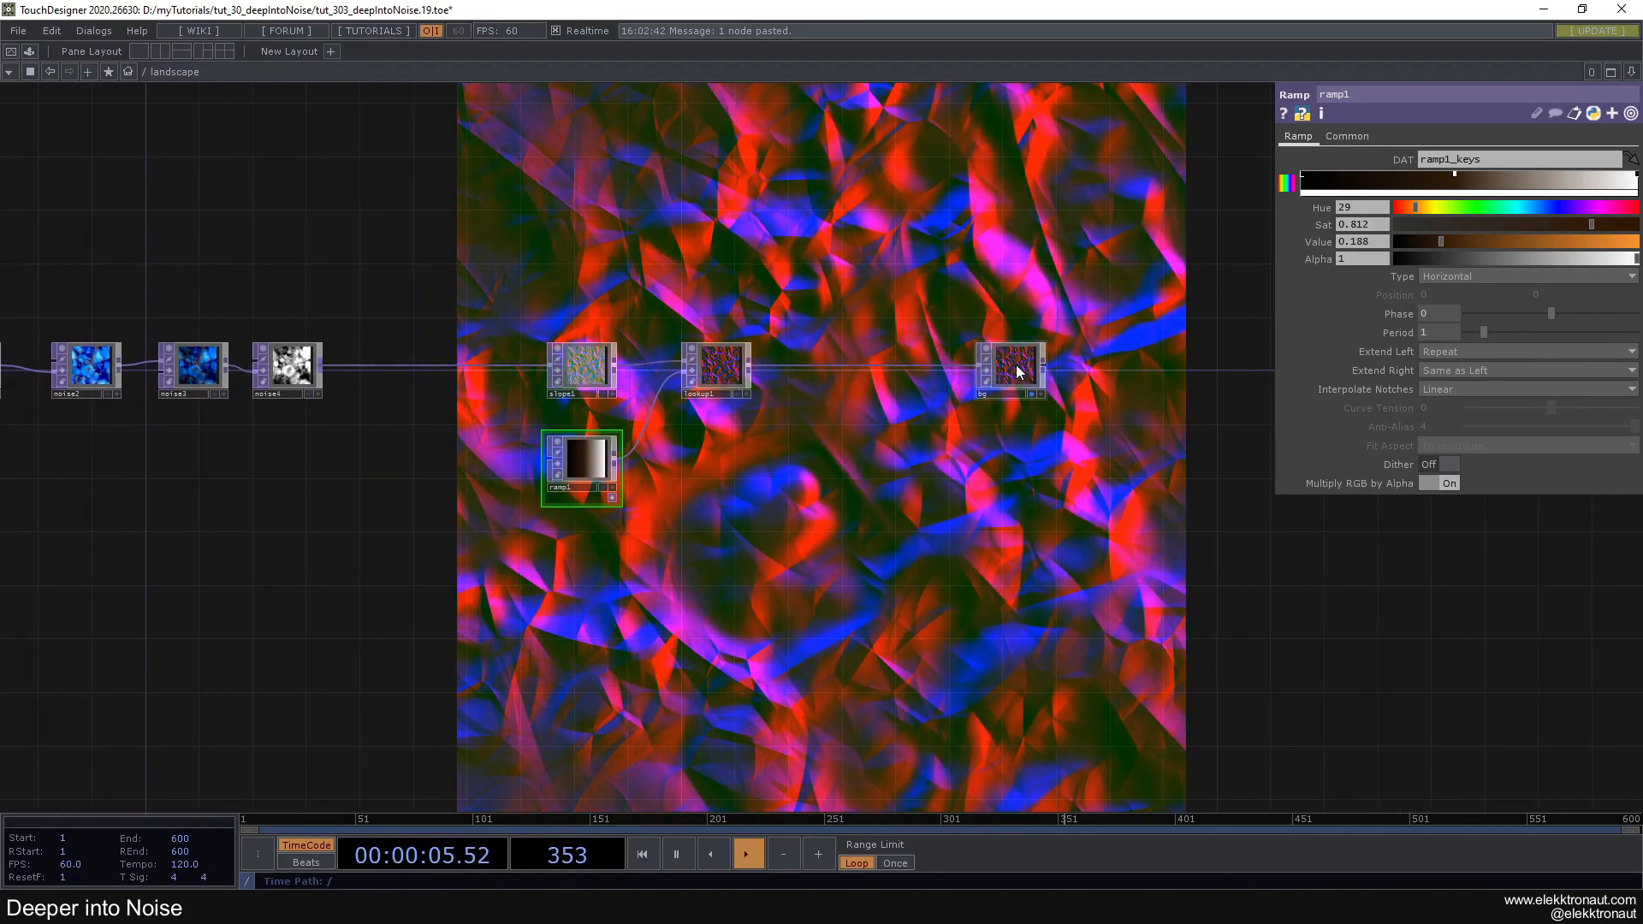
drag(683, 282, 1157, 330)
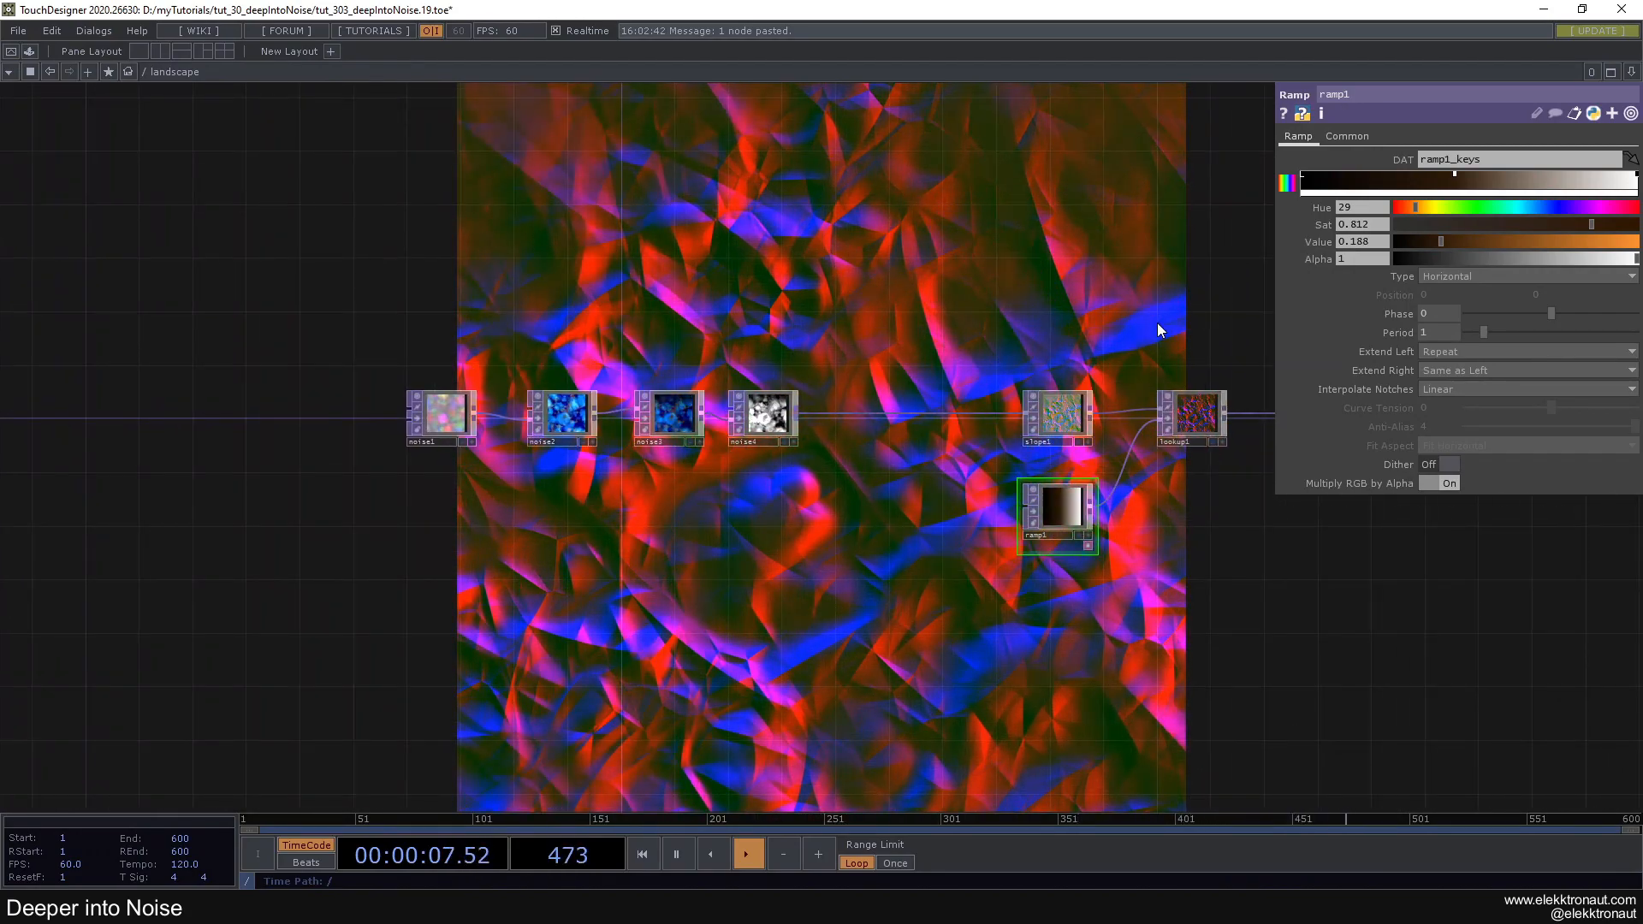
click(581, 408)
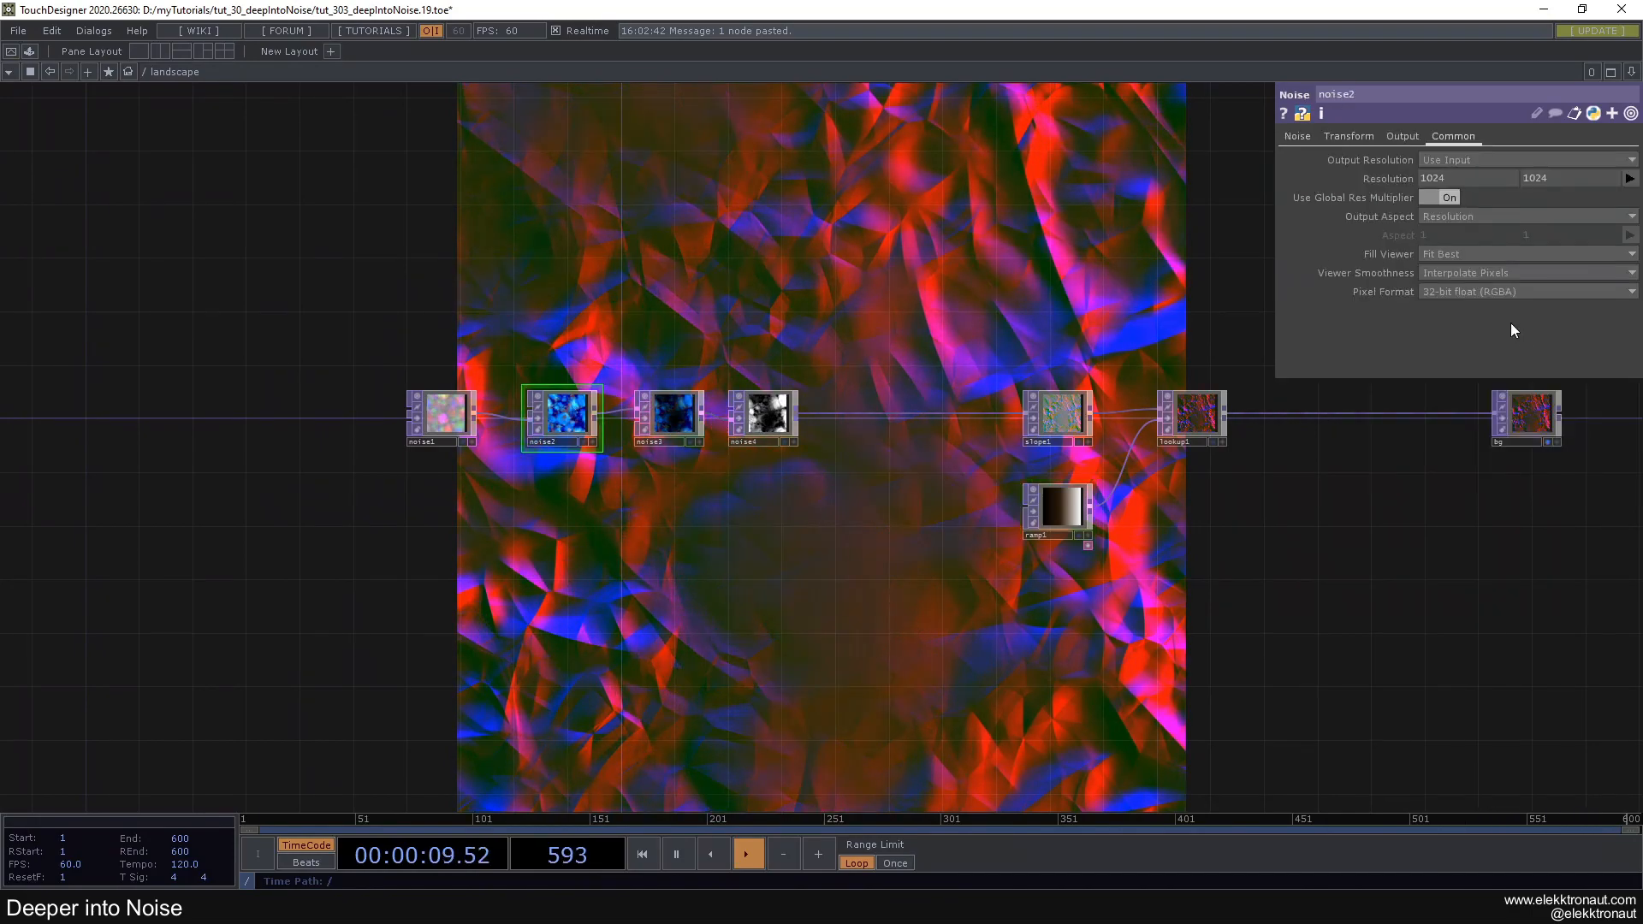
click(1297, 136)
click(1439, 198)
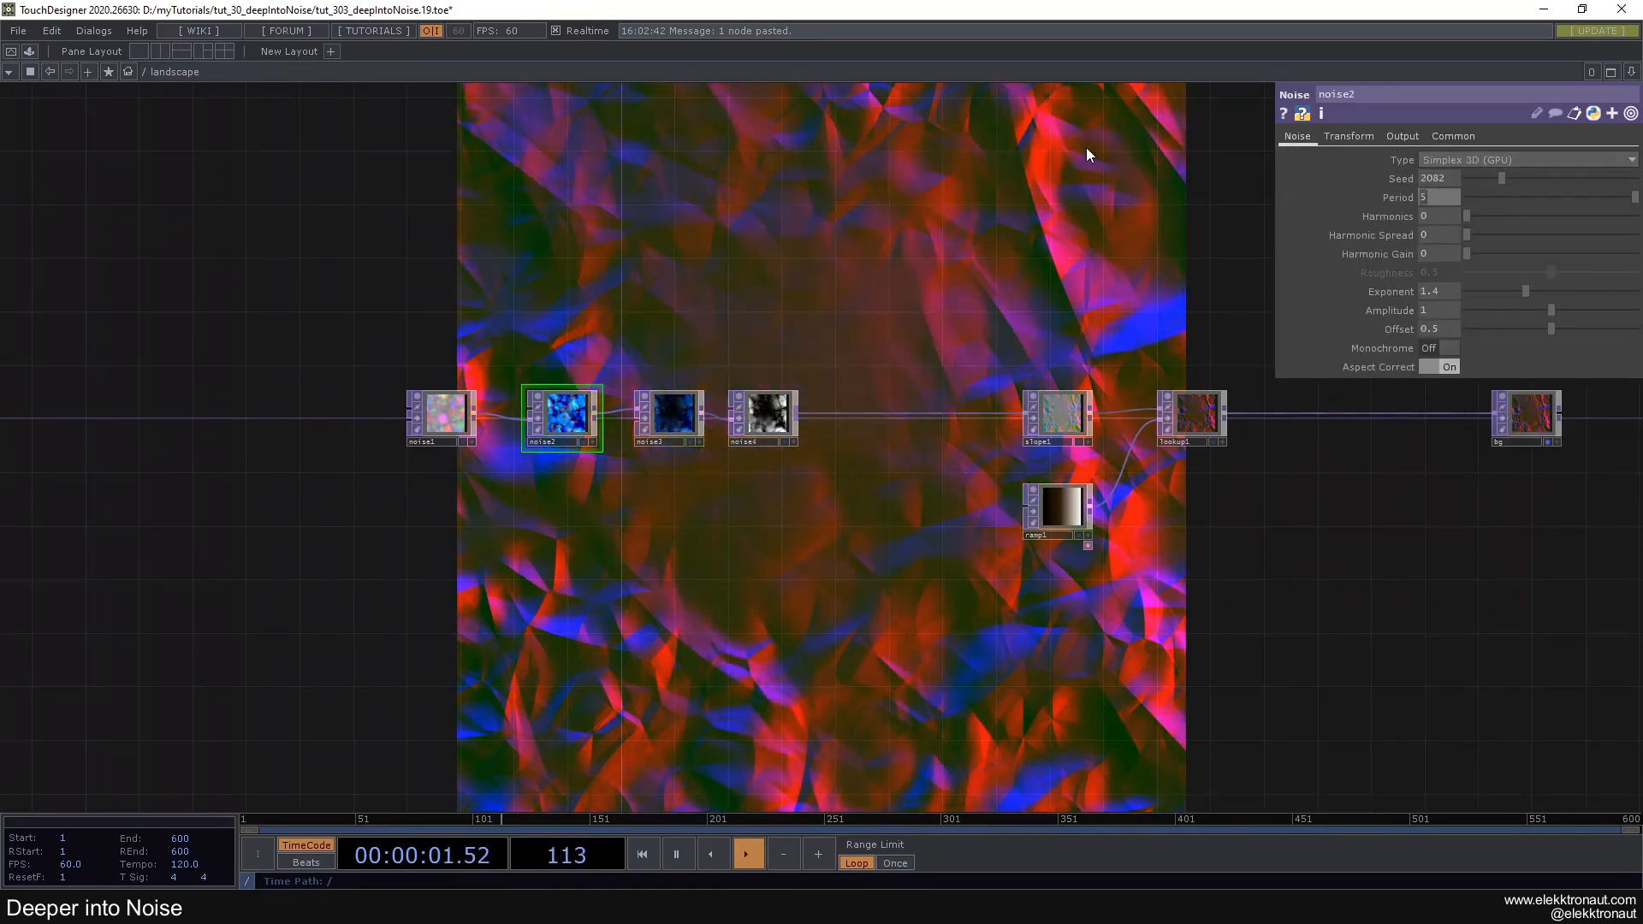
text(10)
key(Return)
Try different channels in slope1's channel mask, leaving only the blue channel excluded from the slope effect
drag(848, 283, 807, 274)
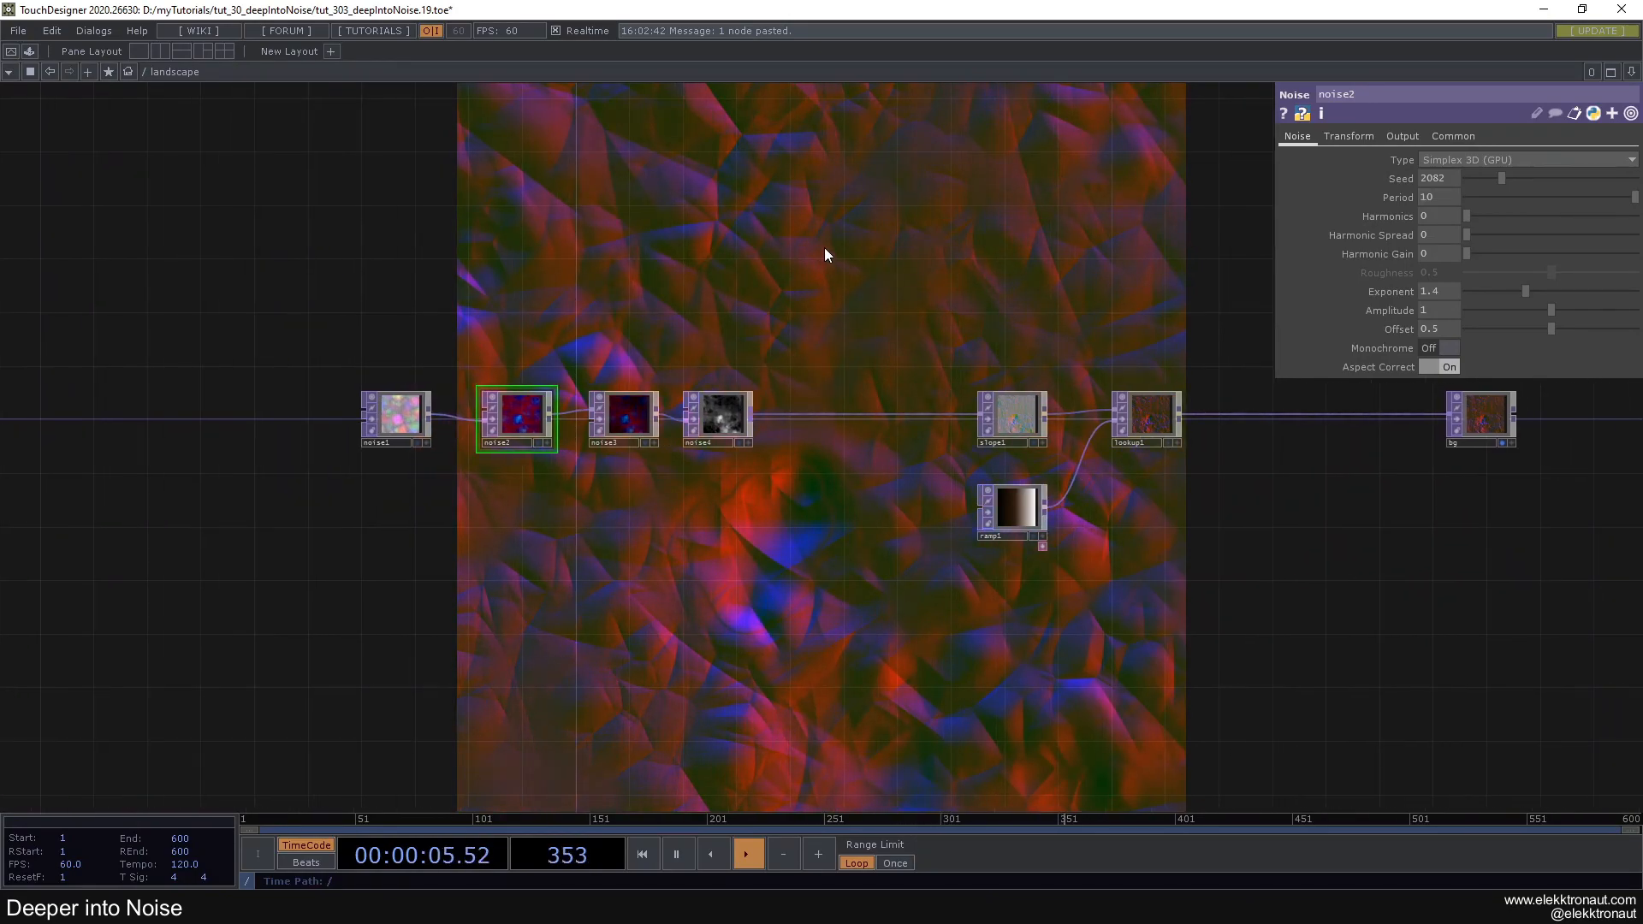
drag(1021, 377, 972, 392)
click(953, 426)
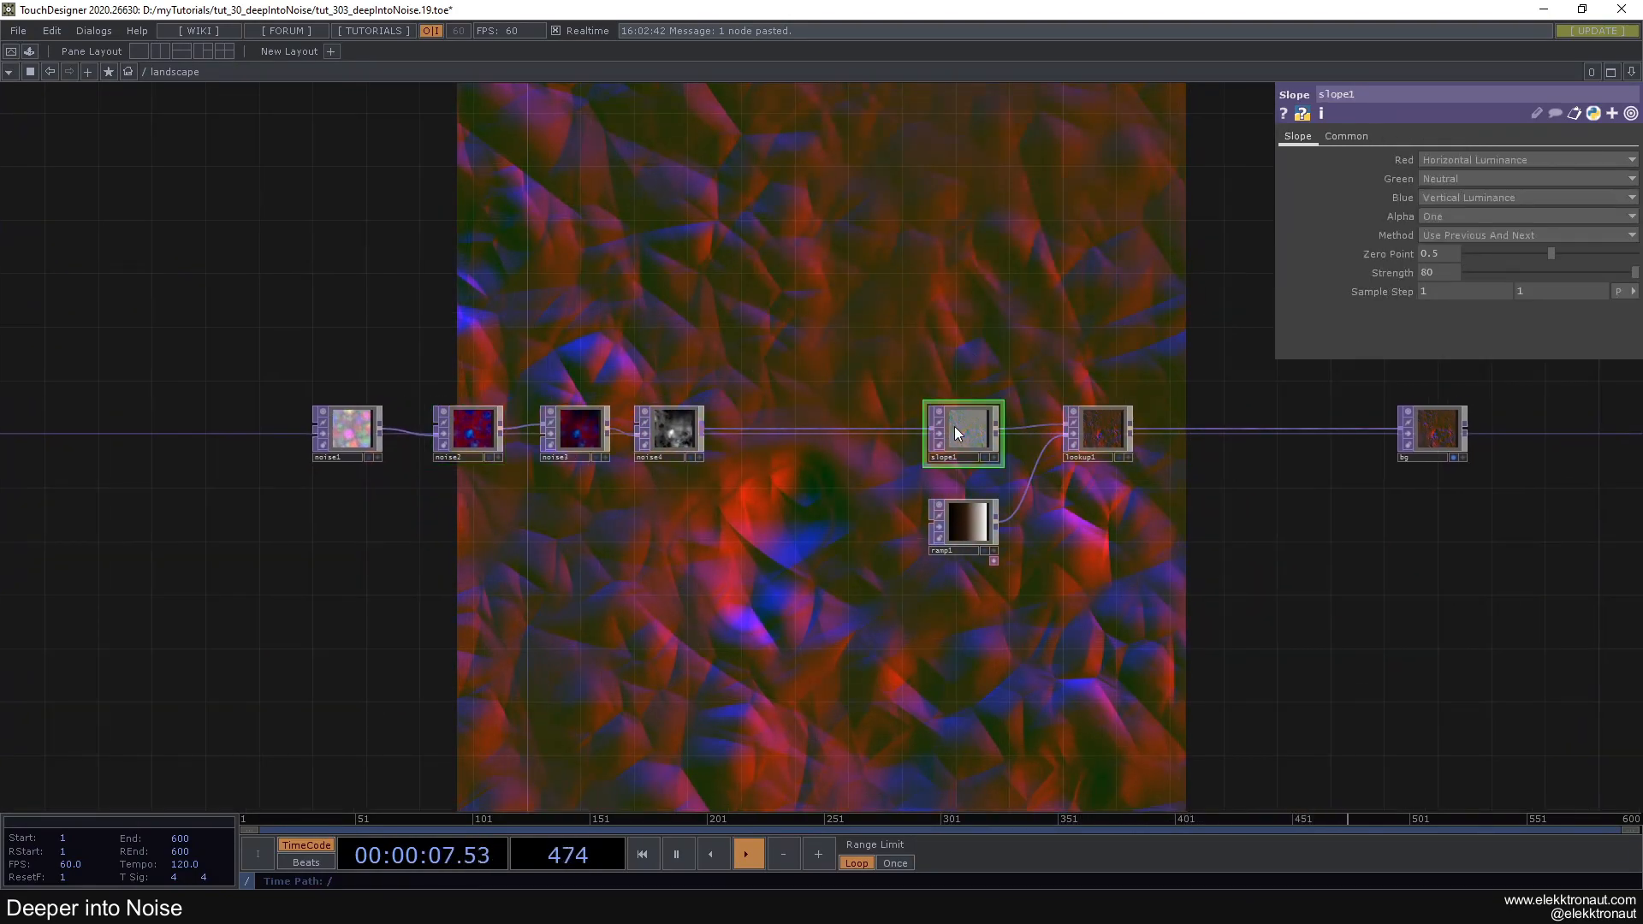
scroll(963, 434, up, 3)
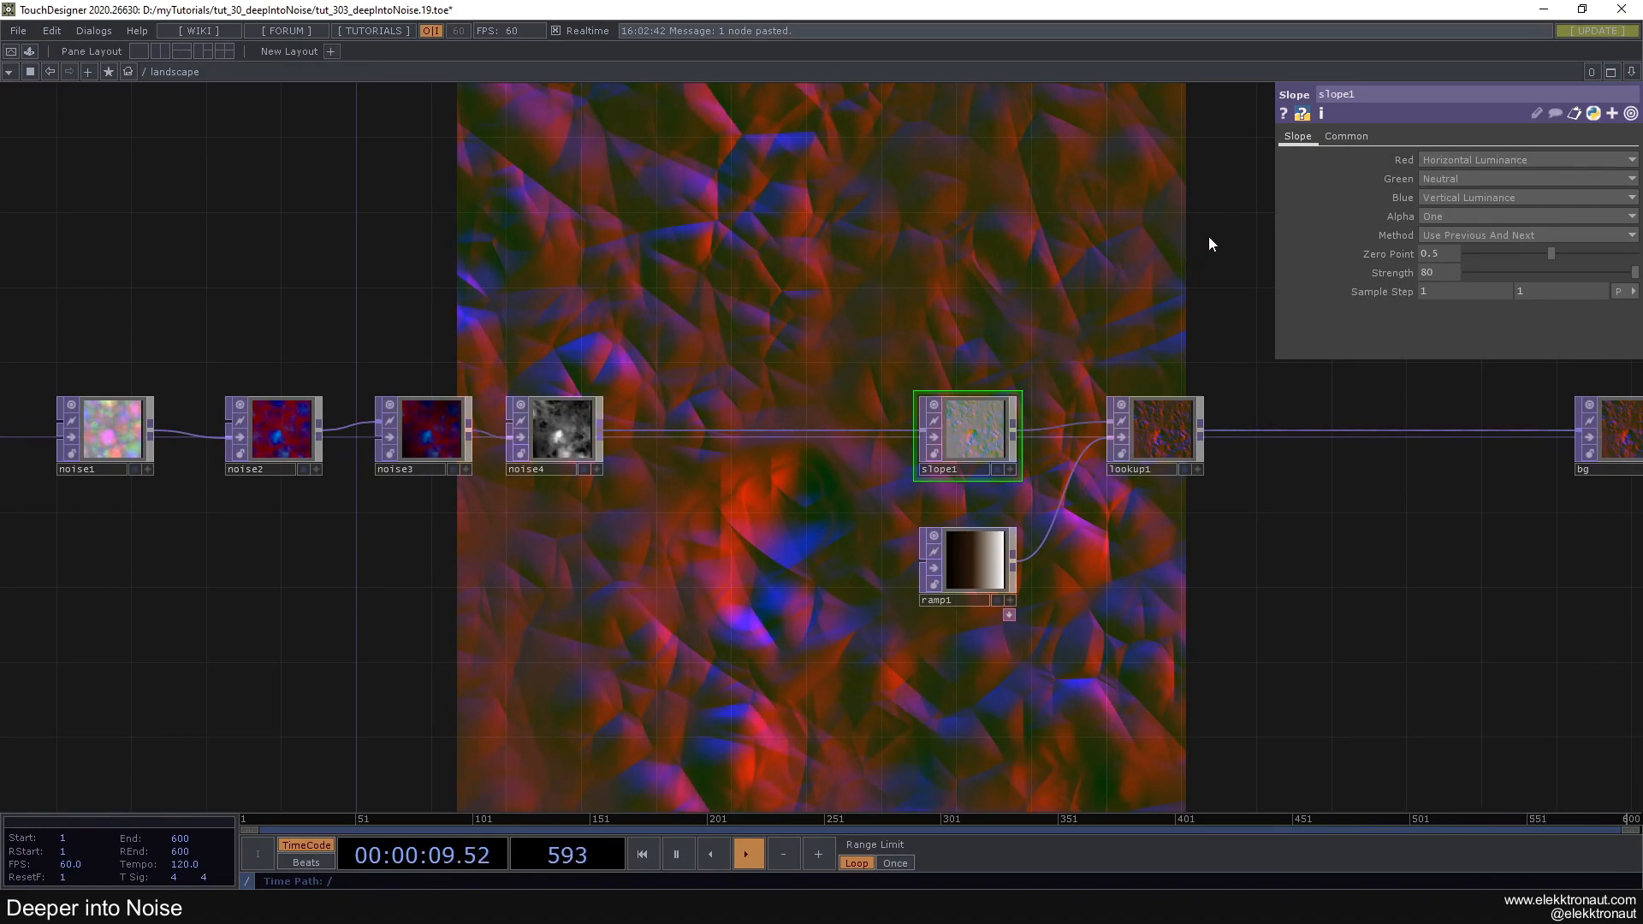
click(1347, 137)
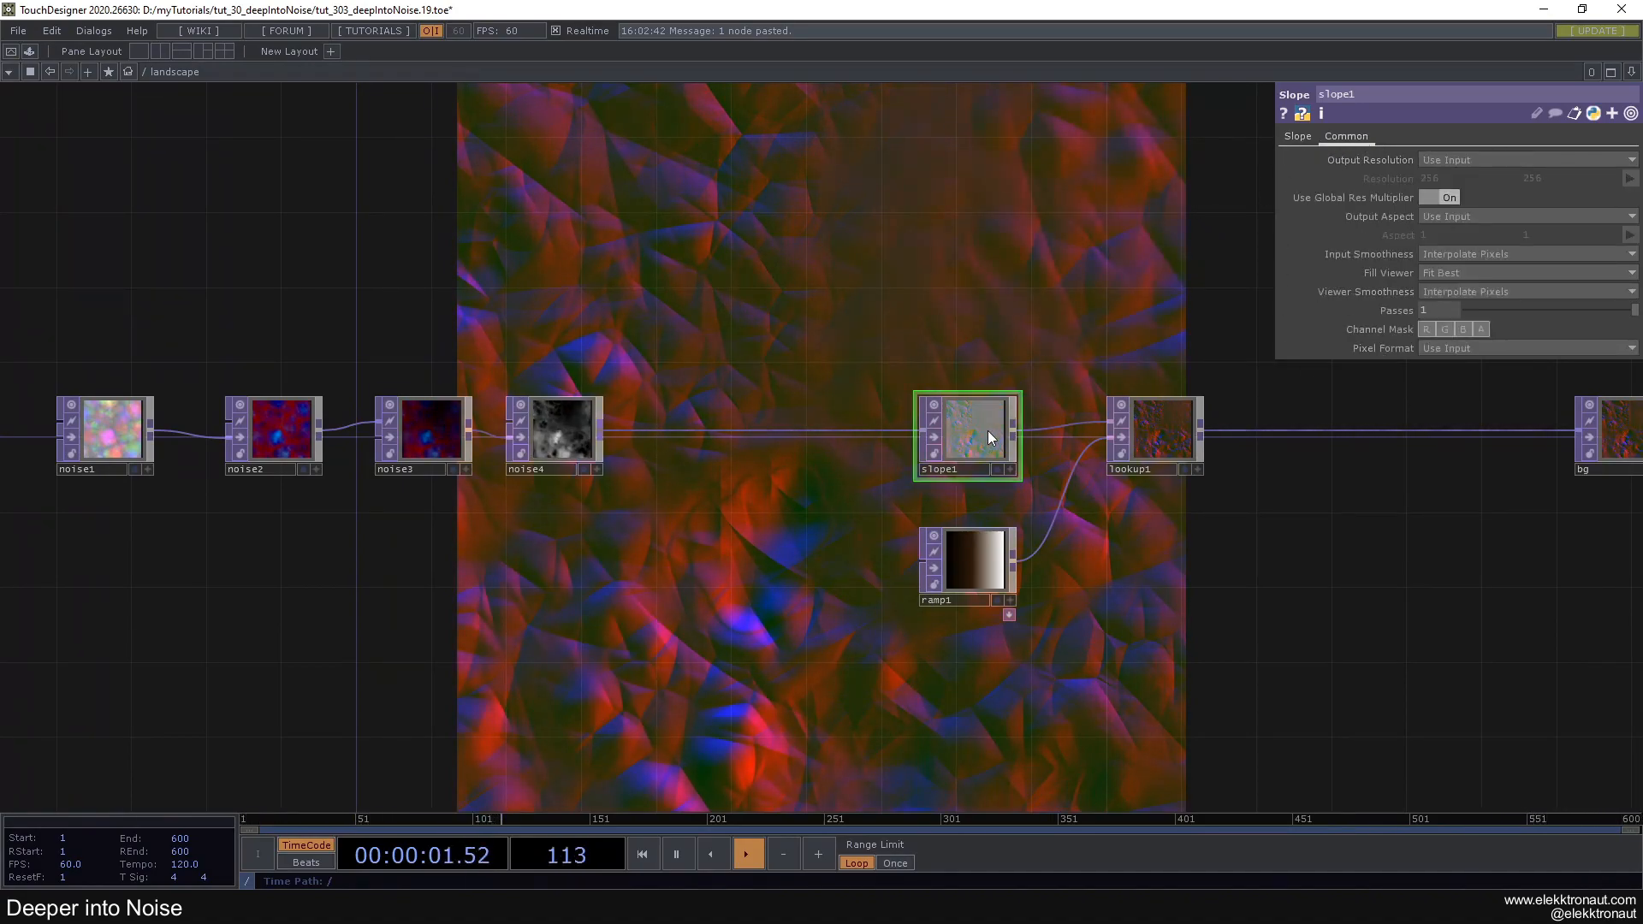
click(1426, 330)
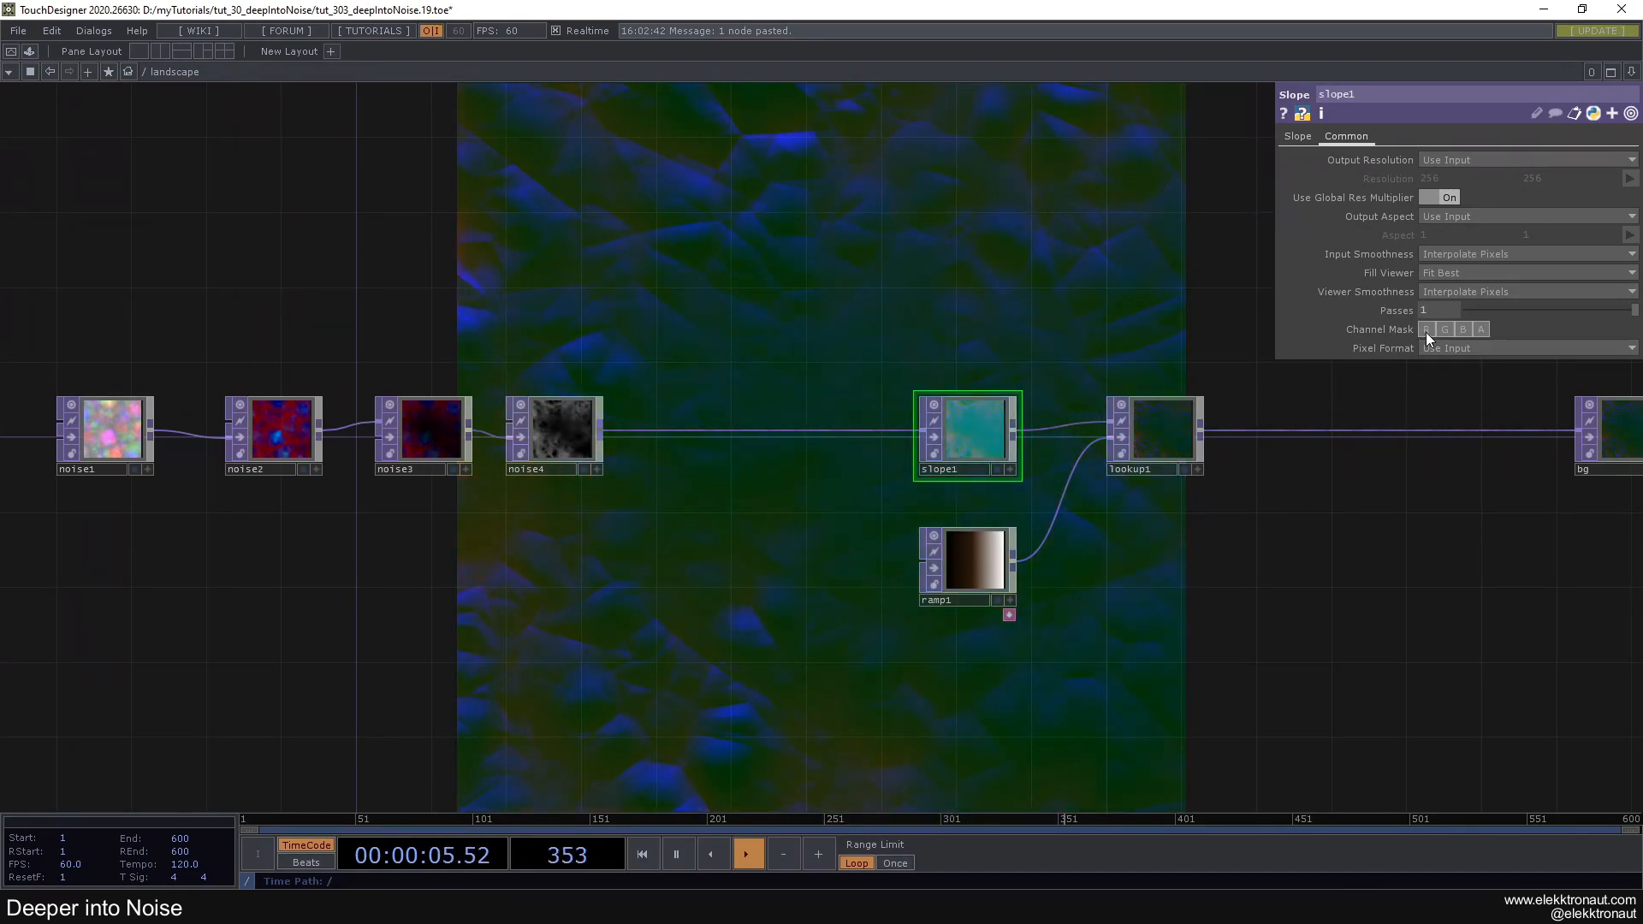
click(1463, 330)
click(1446, 330)
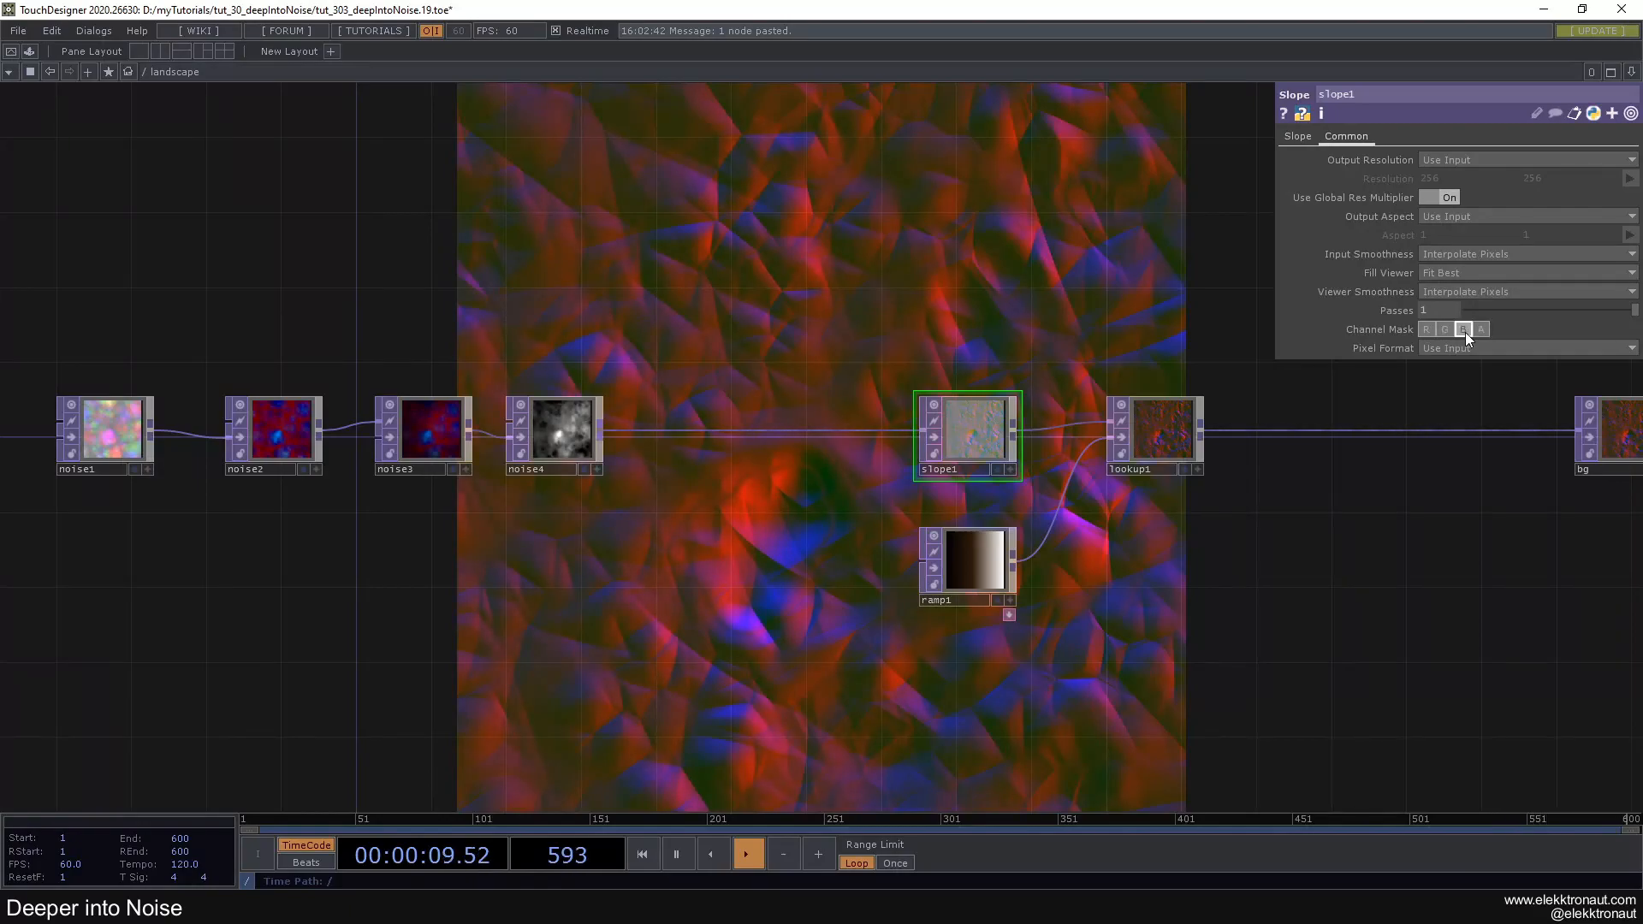
click(1463, 330)
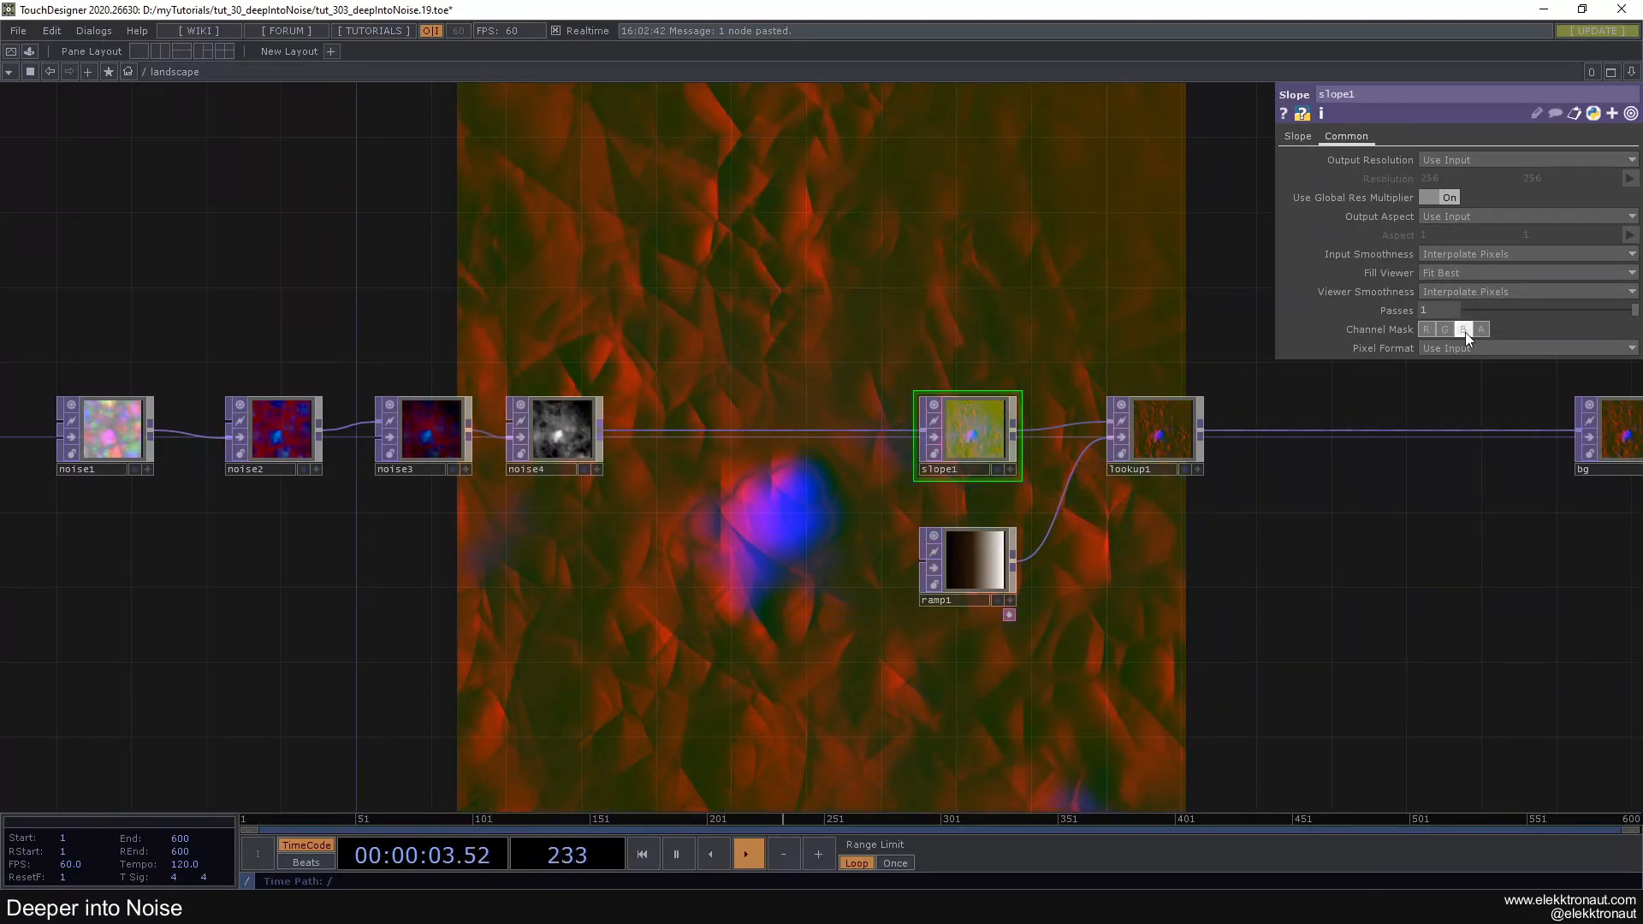
Examine the noise parameters of noise4, the slope and channel mask settings of slope1, and noise2's noise parameters
drag(746, 239, 956, 256)
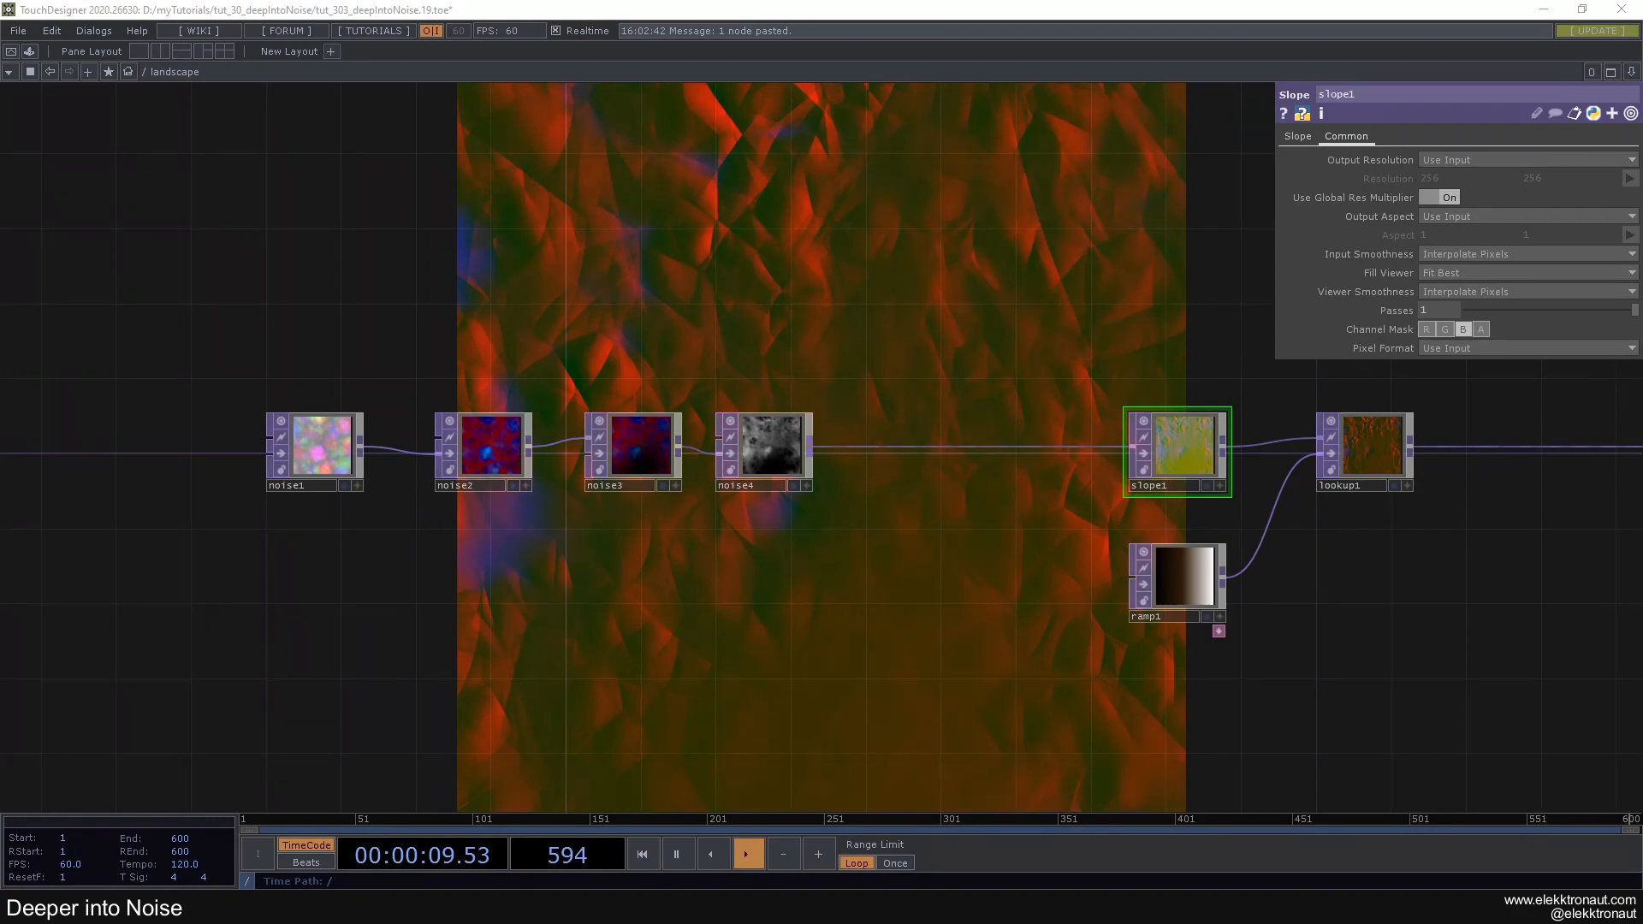
drag(799, 357, 847, 376)
click(825, 437)
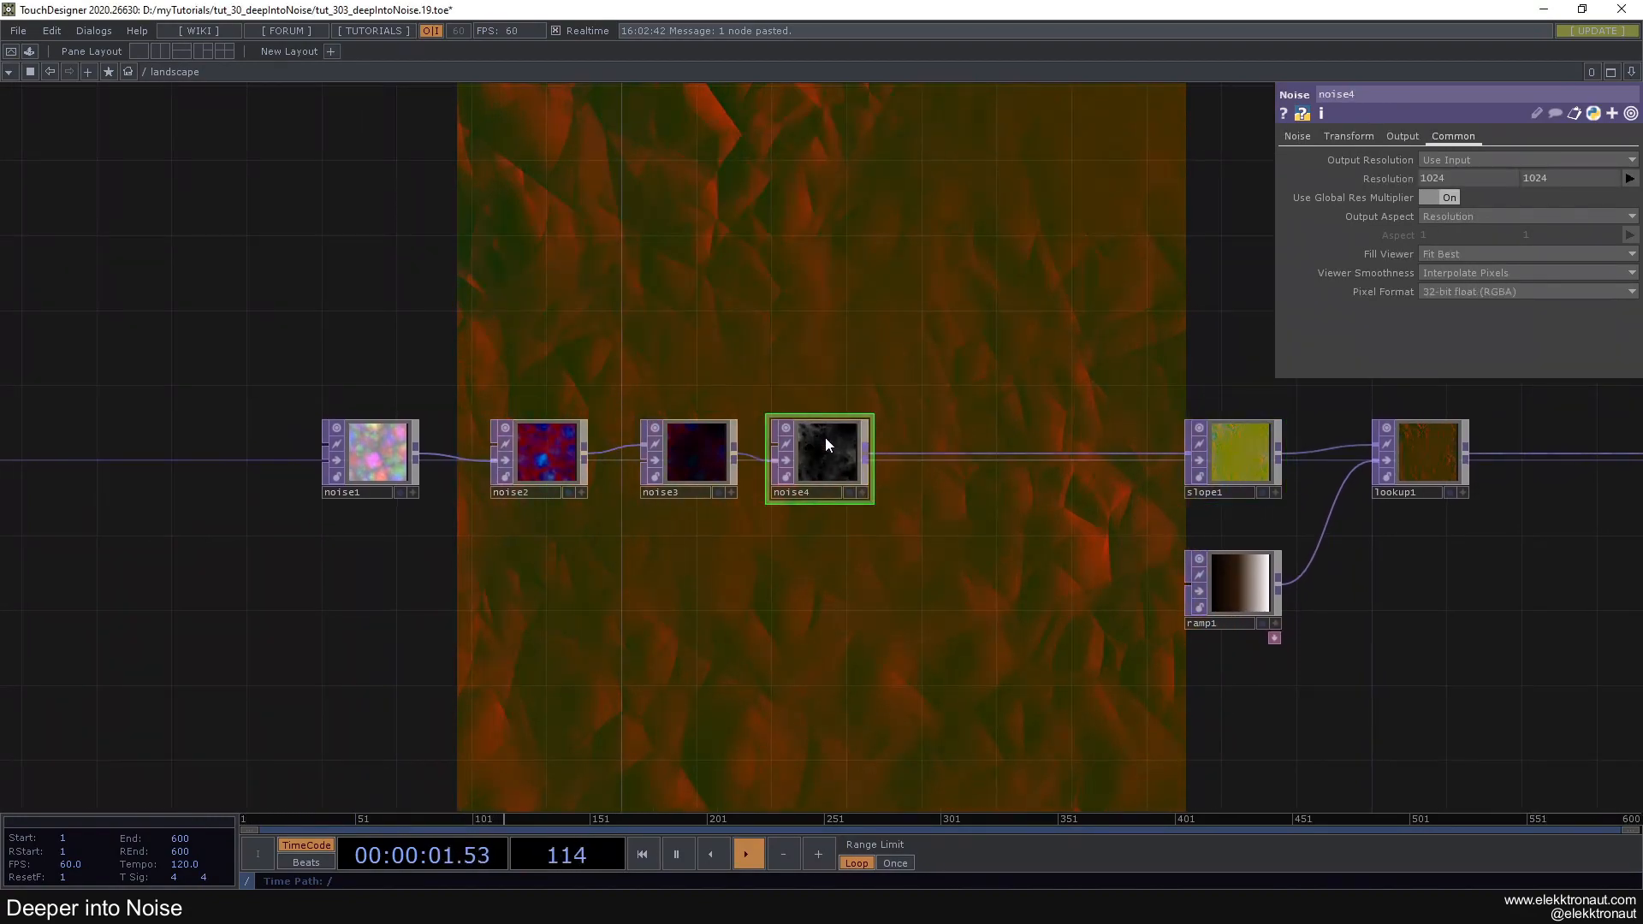
click(1299, 137)
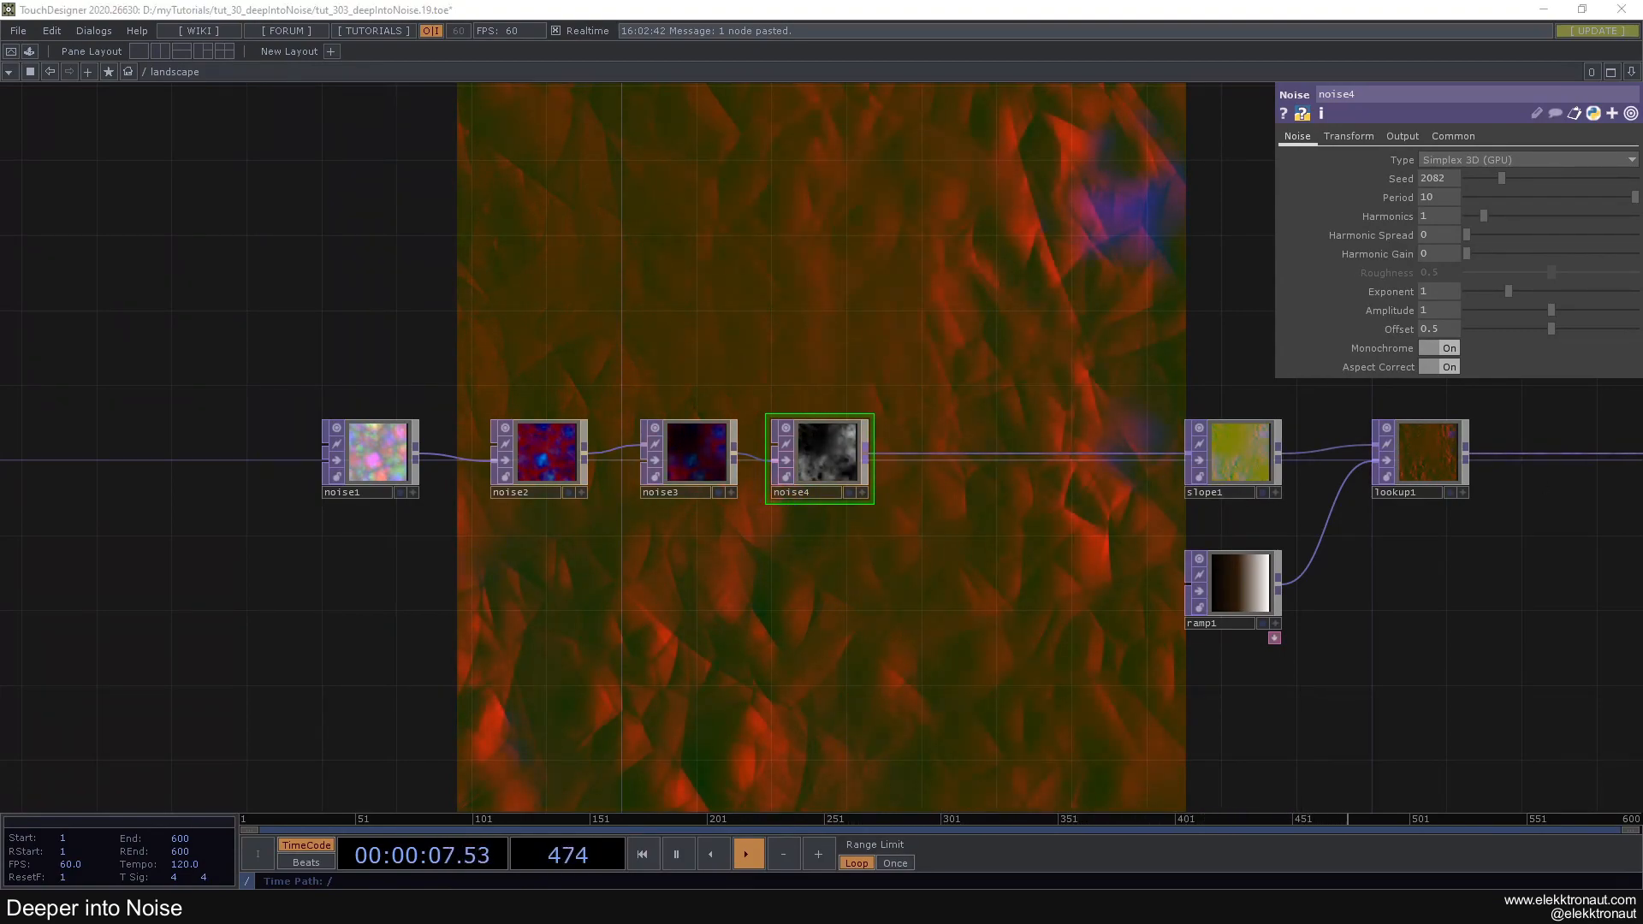
click(1227, 451)
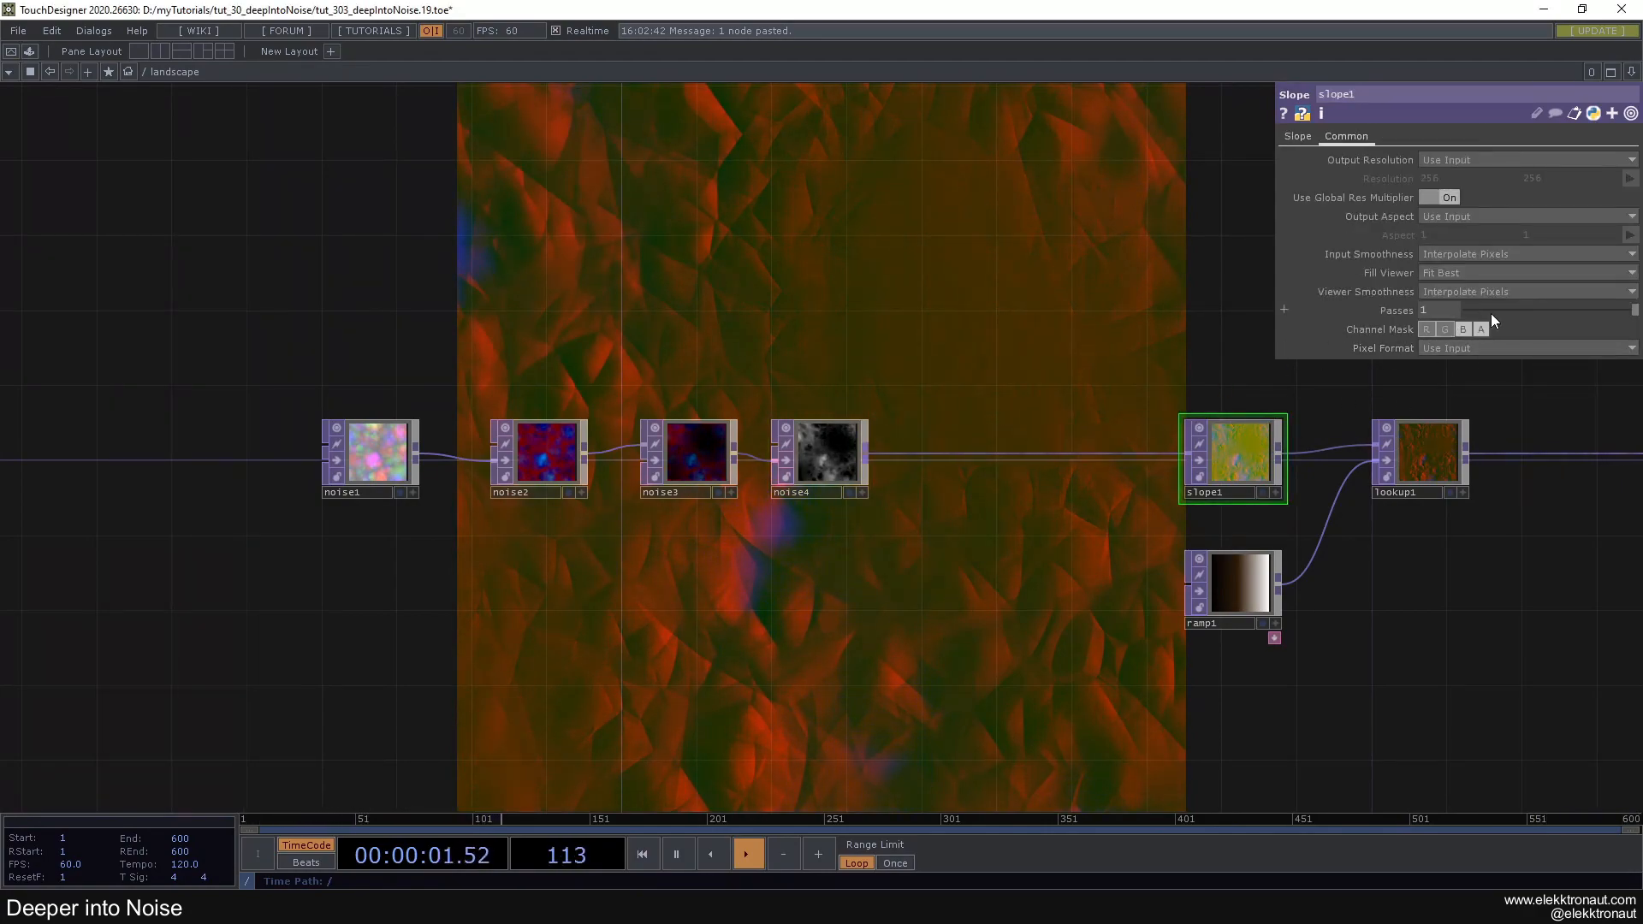
click(1302, 139)
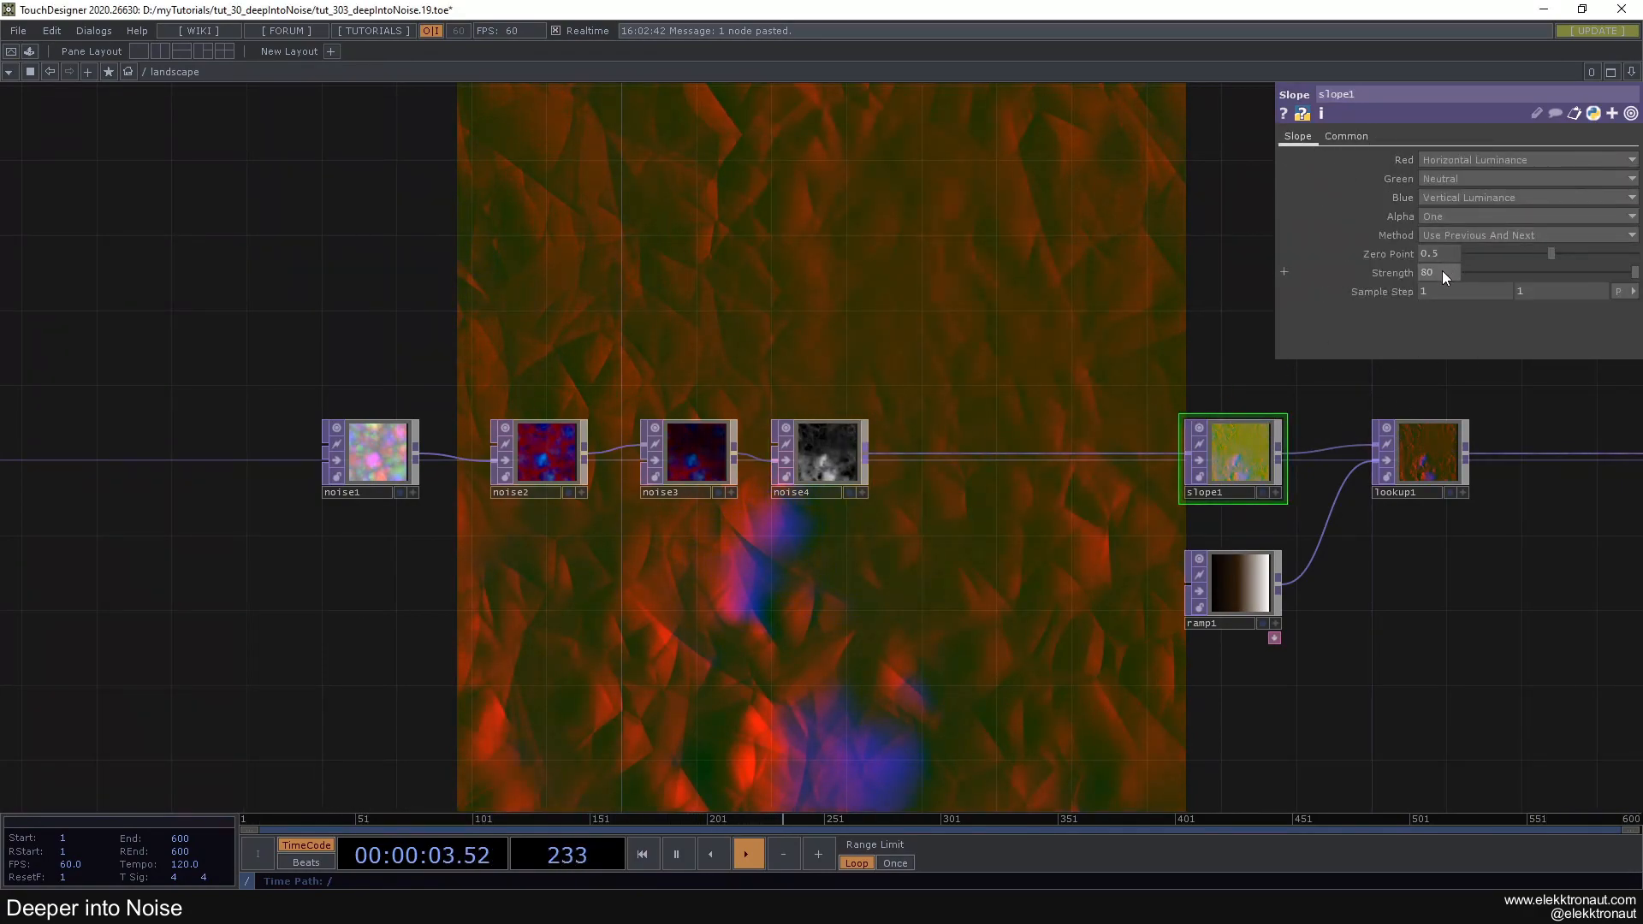
click(524, 467)
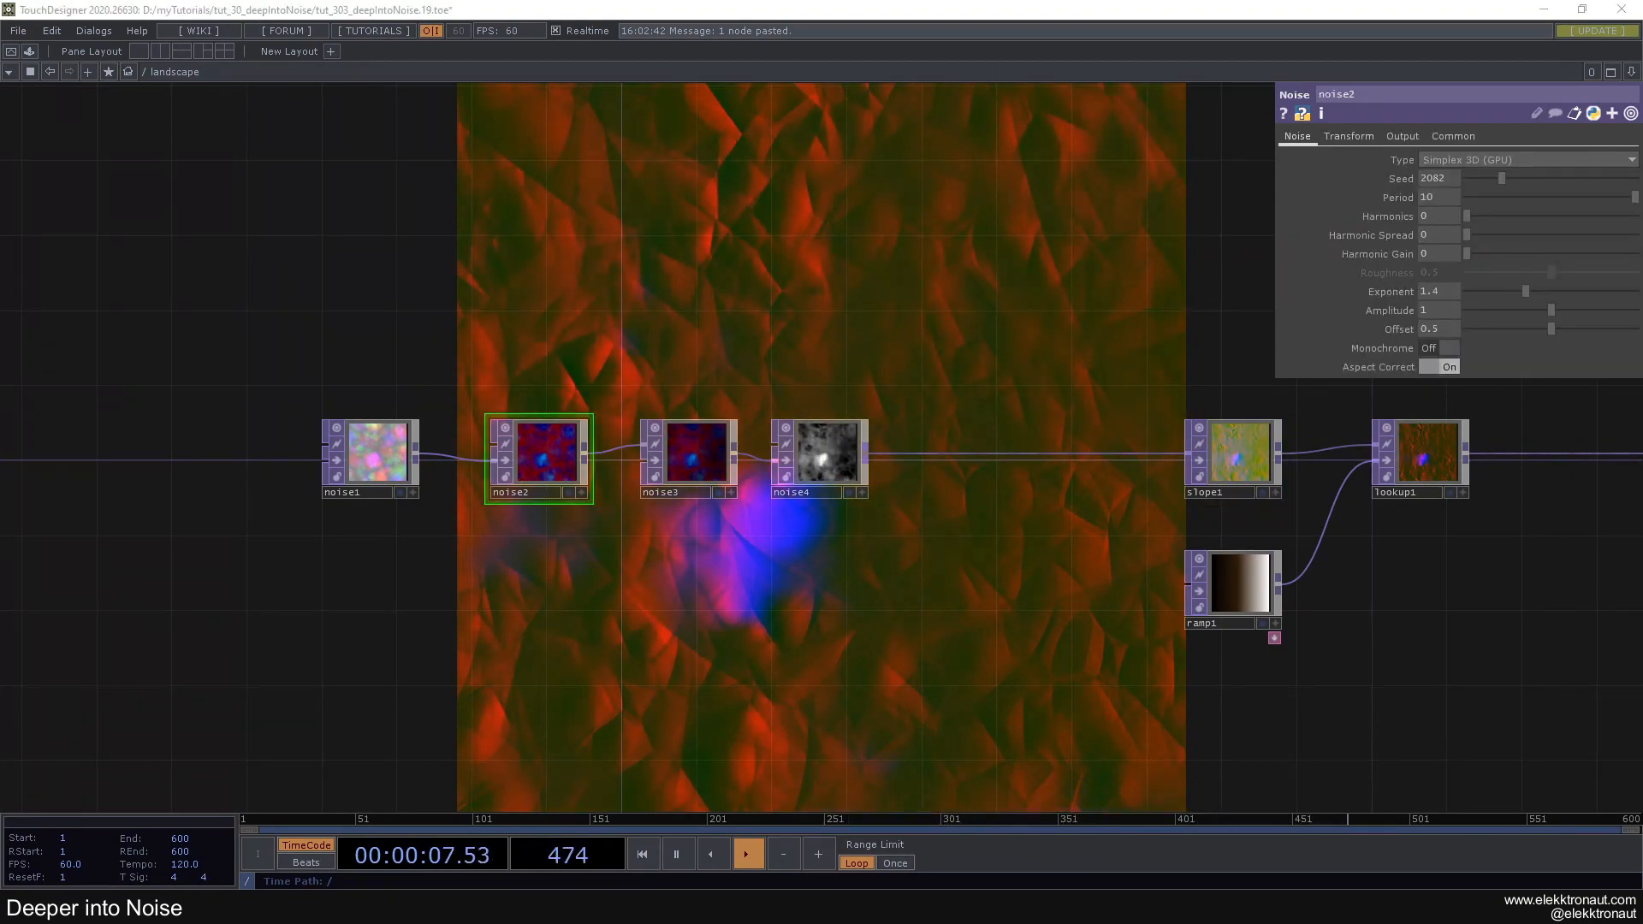
Set noise2's period to 5
click(1436, 200)
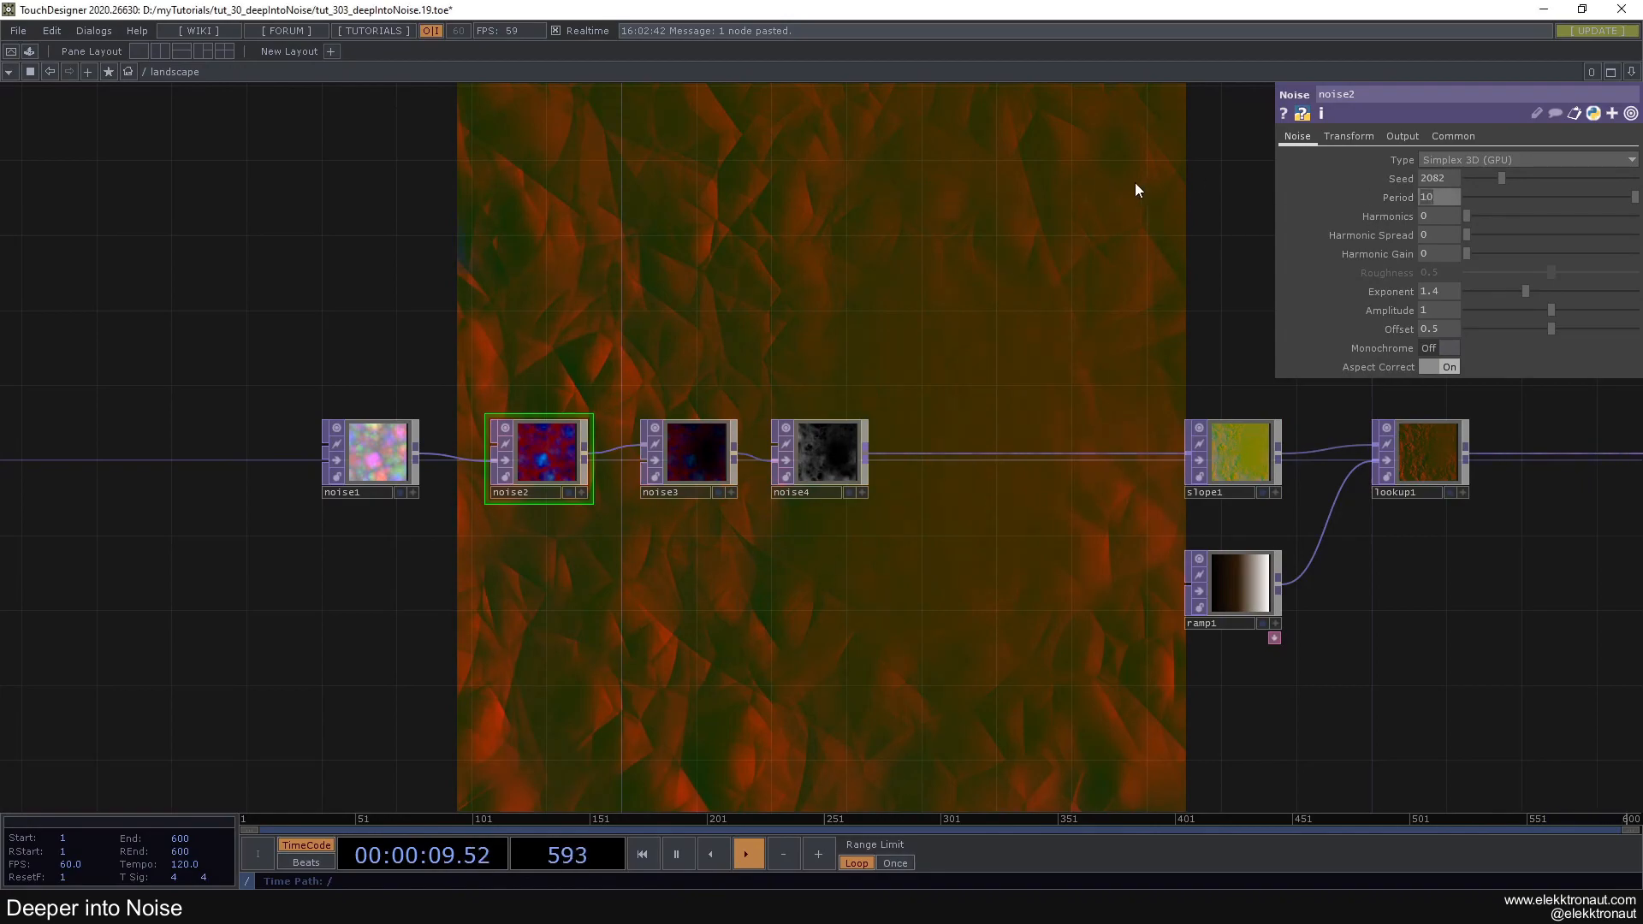
text(5)
key(Return)
Add an Edge TOP fed by noise4, placed above slope1, and set its strength to 40
scroll(951, 296, down, 3)
drag(743, 267, 458, 267)
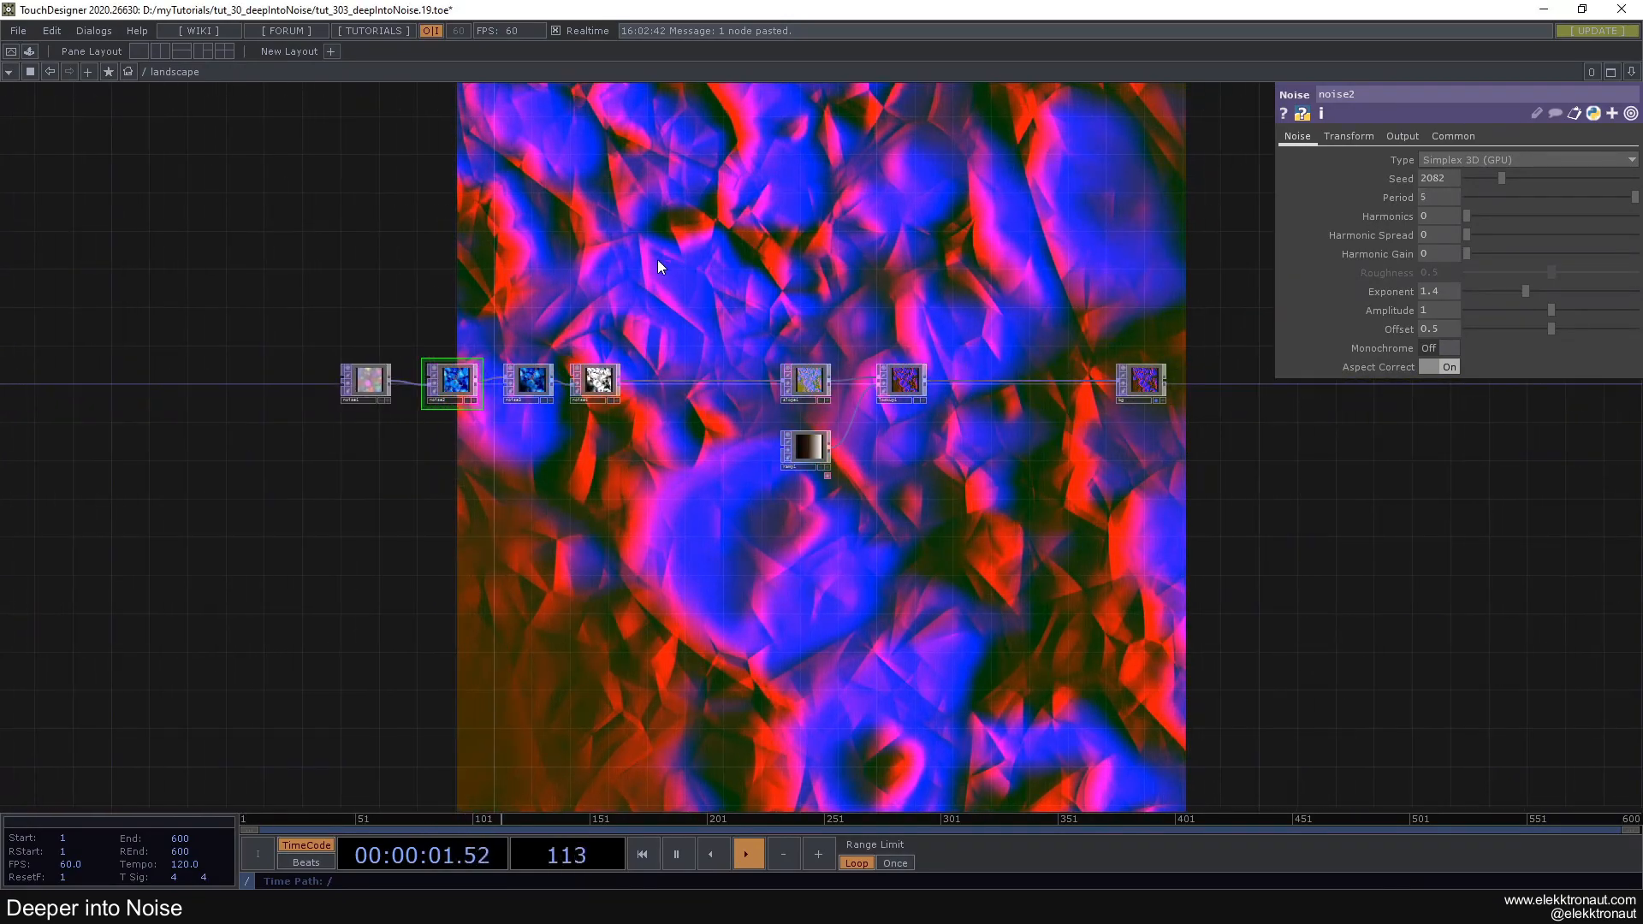
scroll(610, 289, up, 4)
drag(880, 274, 715, 284)
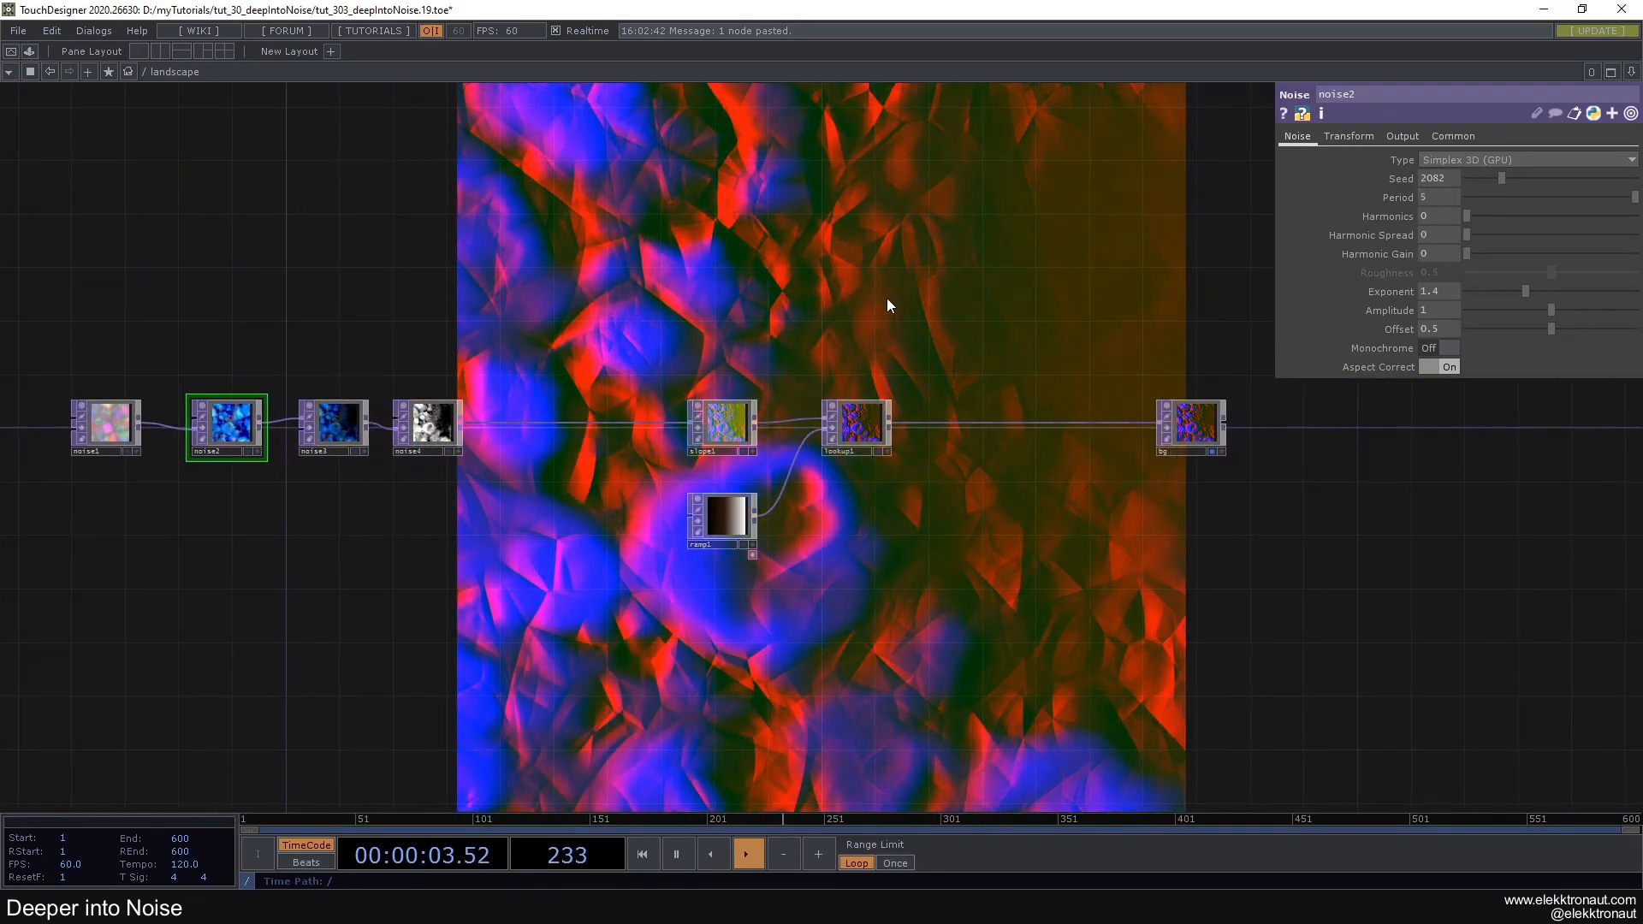
drag(612, 395, 653, 435)
scroll(638, 441, up, 2)
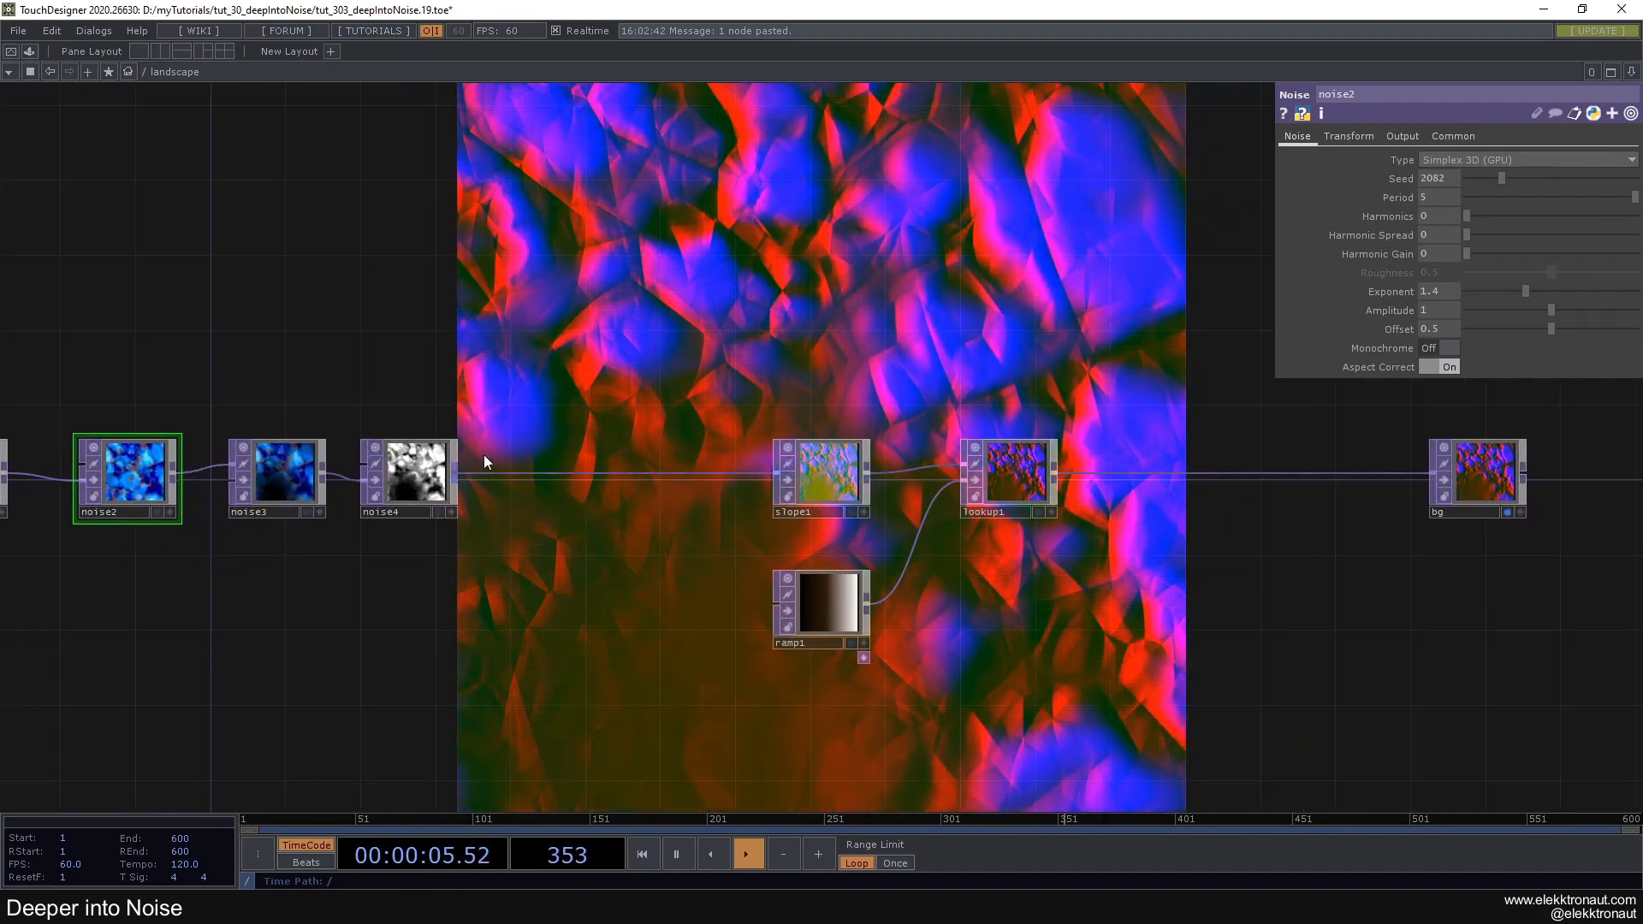
key(Tab)
text(e)
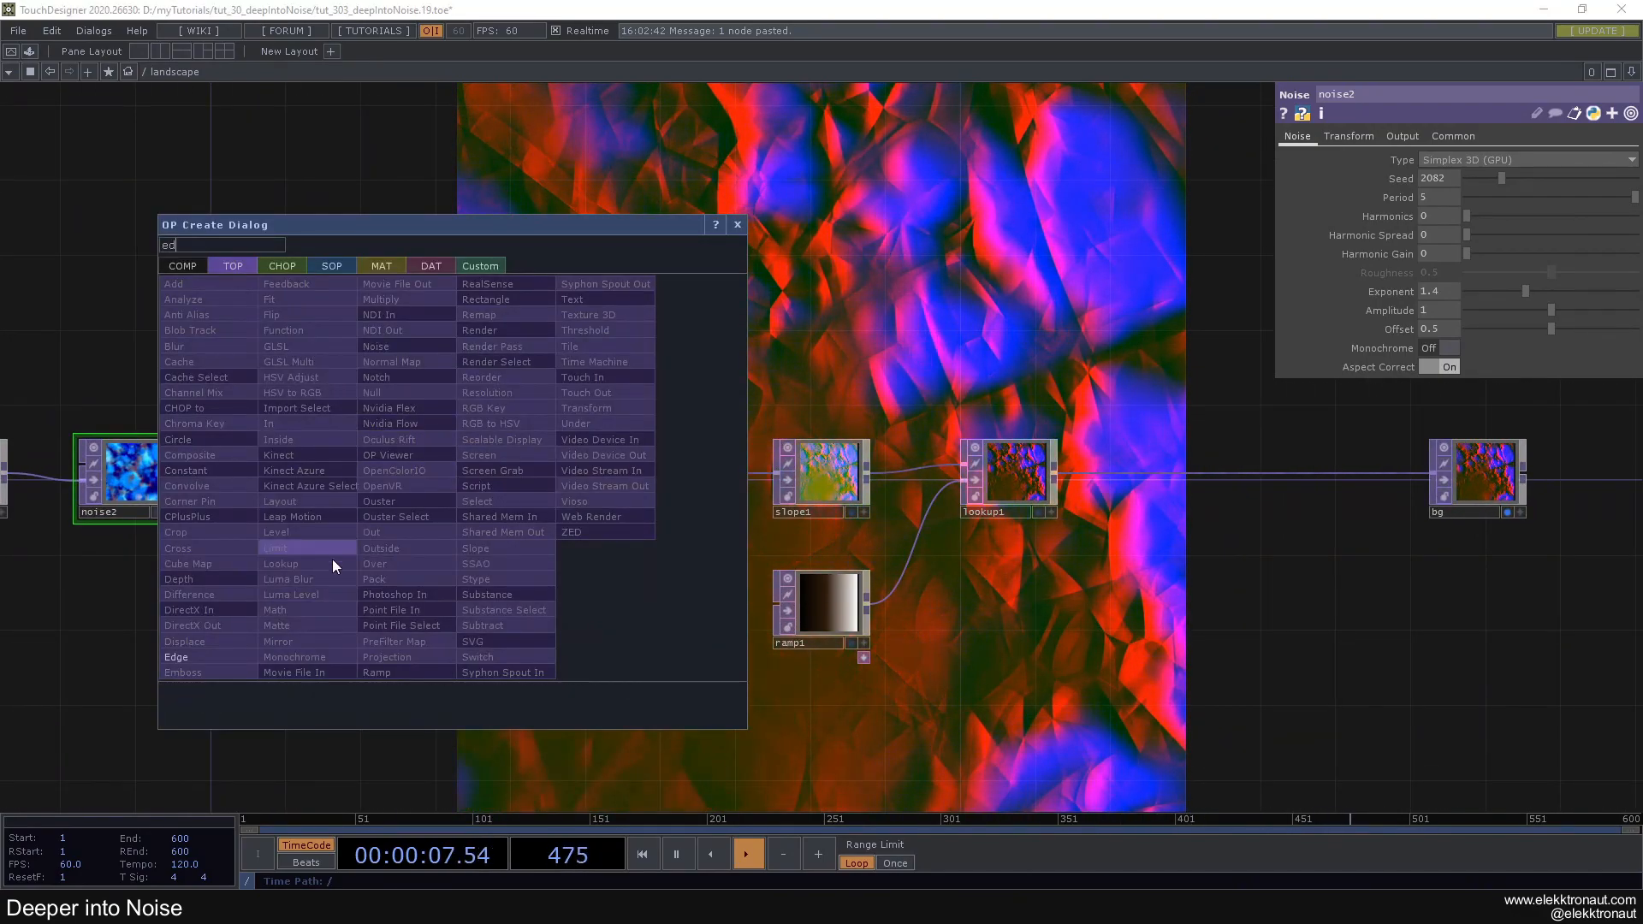
click(230, 657)
click(724, 334)
drag(724, 338, 837, 357)
text(40)
key(Return)
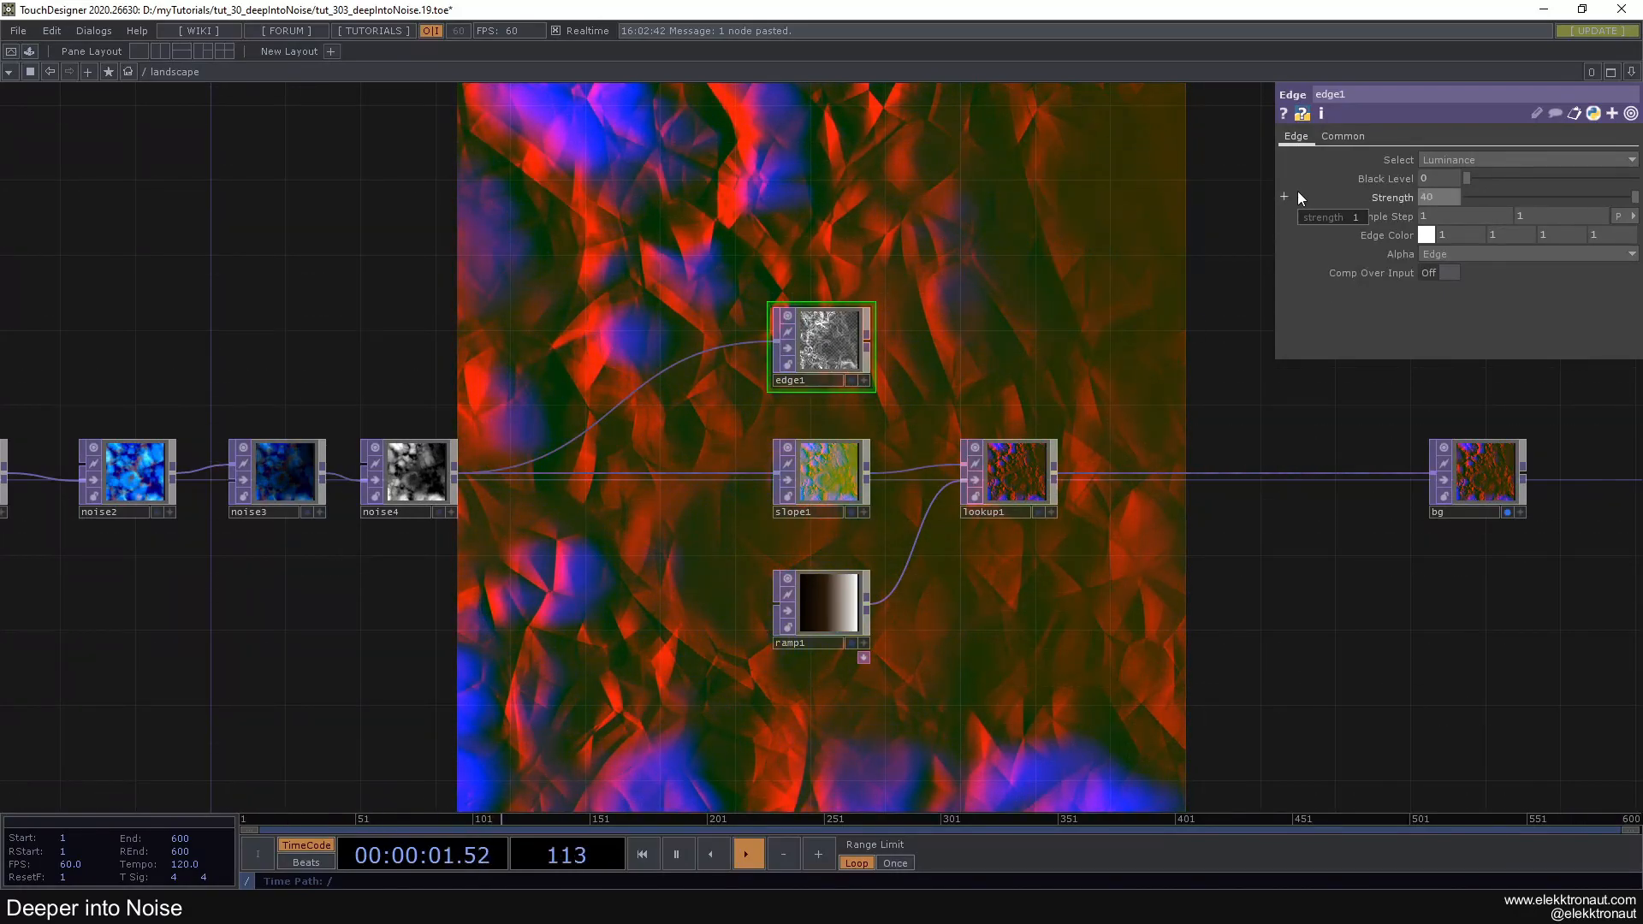
Append an RGB Key TOP to the output of edge1
right_click(866, 346)
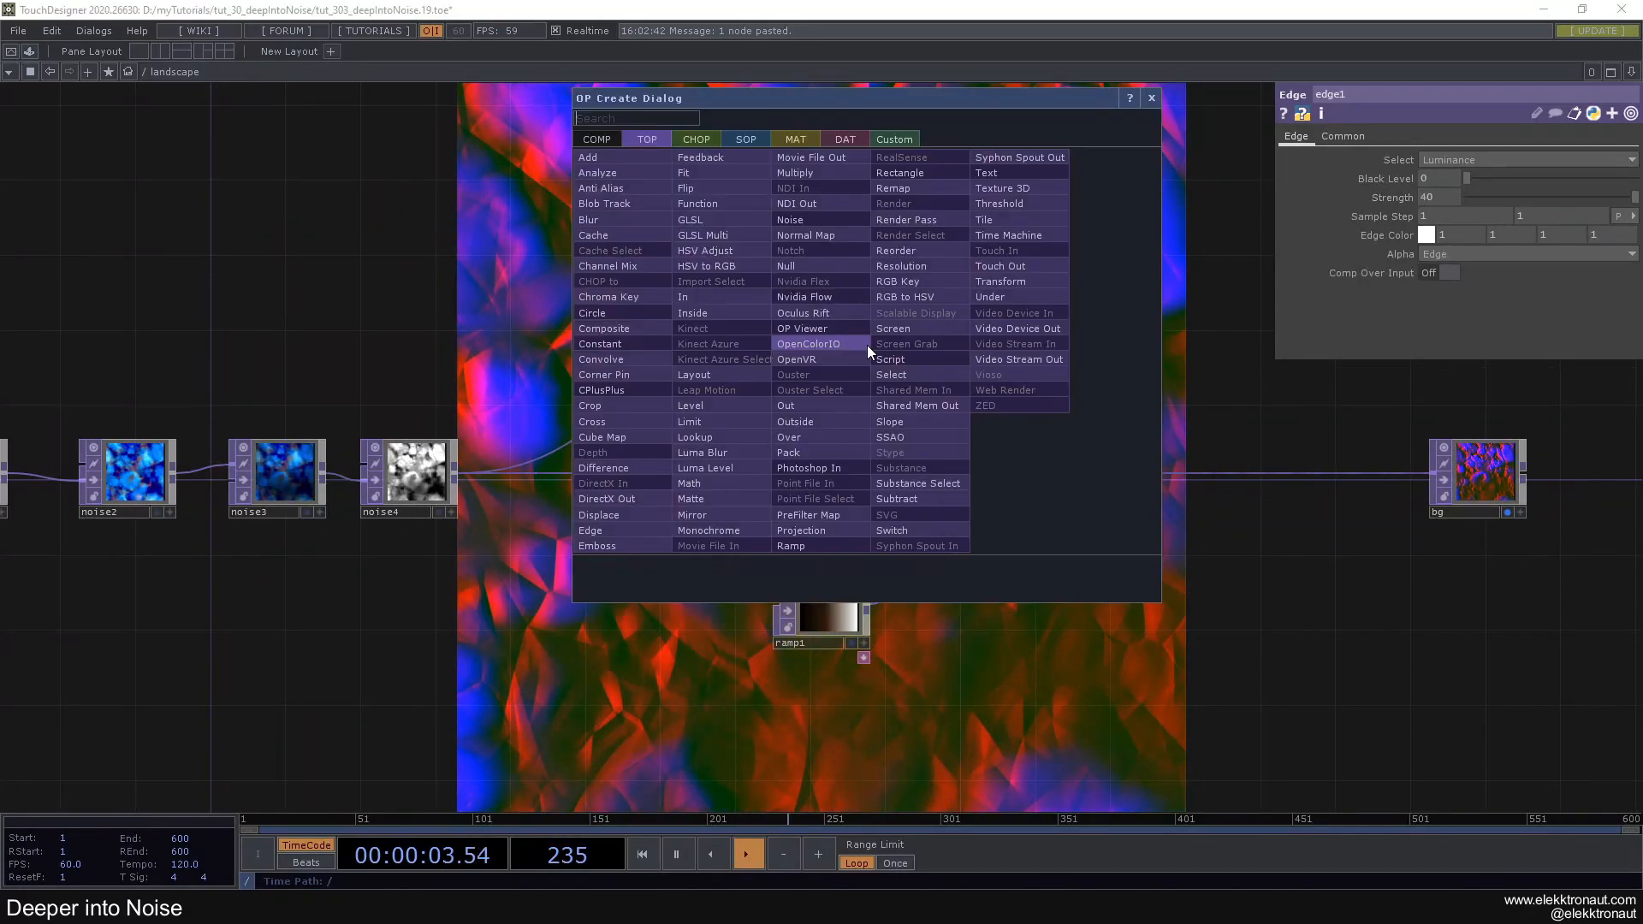
click(922, 288)
click(983, 357)
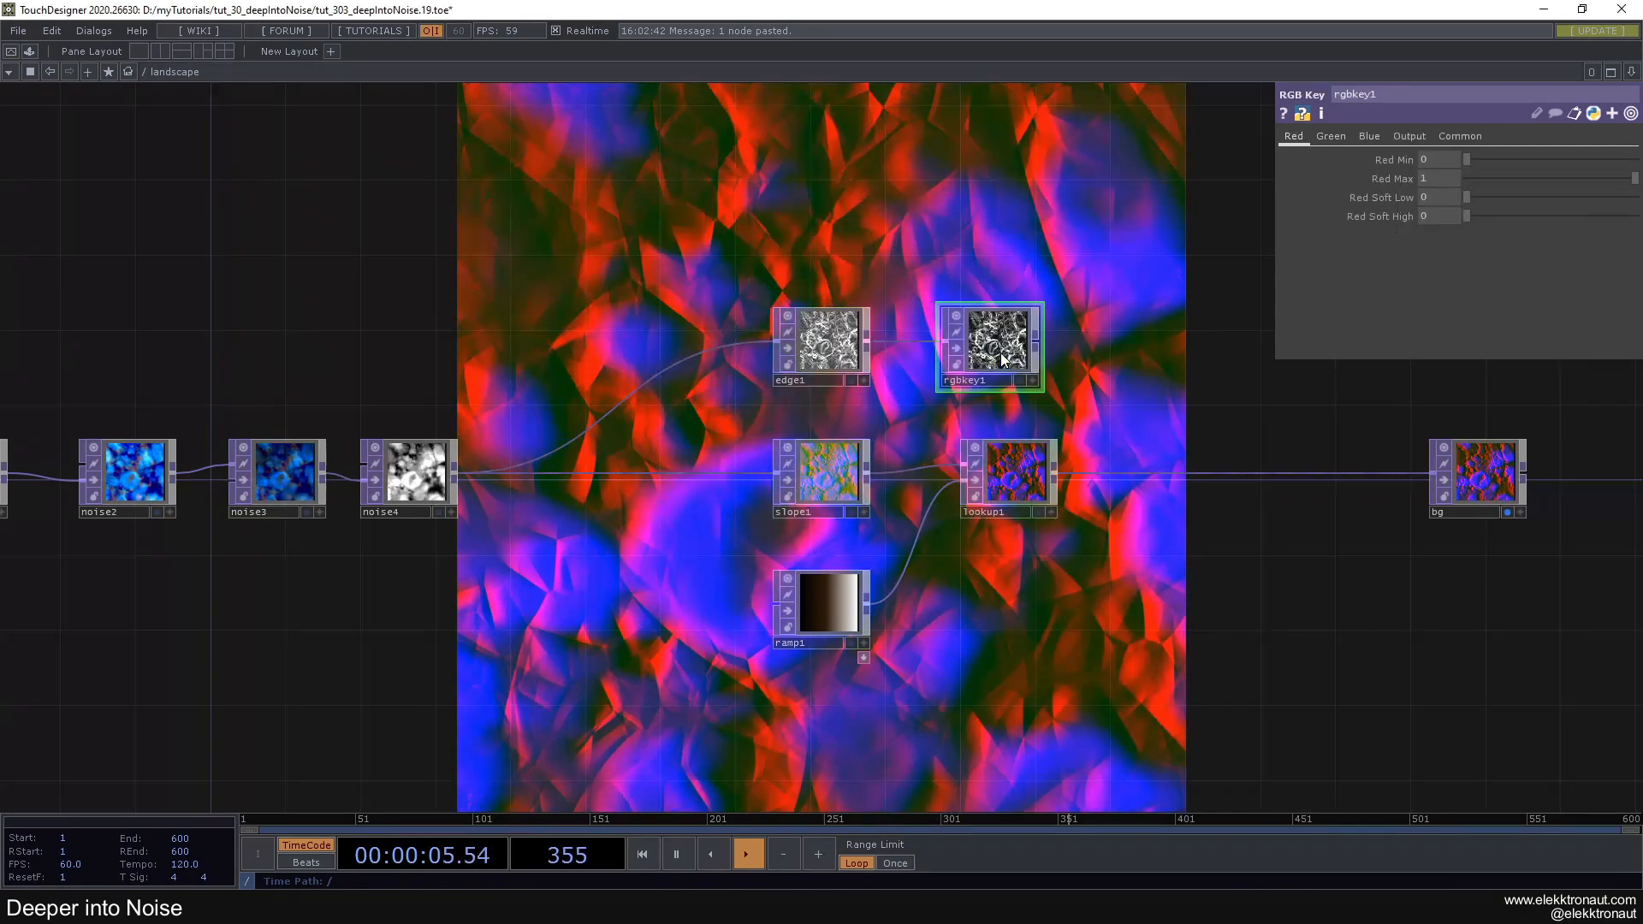
Try routing rgbkey1 directly into bg and through lookup1, and undo these connections
drag(1036, 341, 1430, 472)
drag(1221, 510, 874, 444)
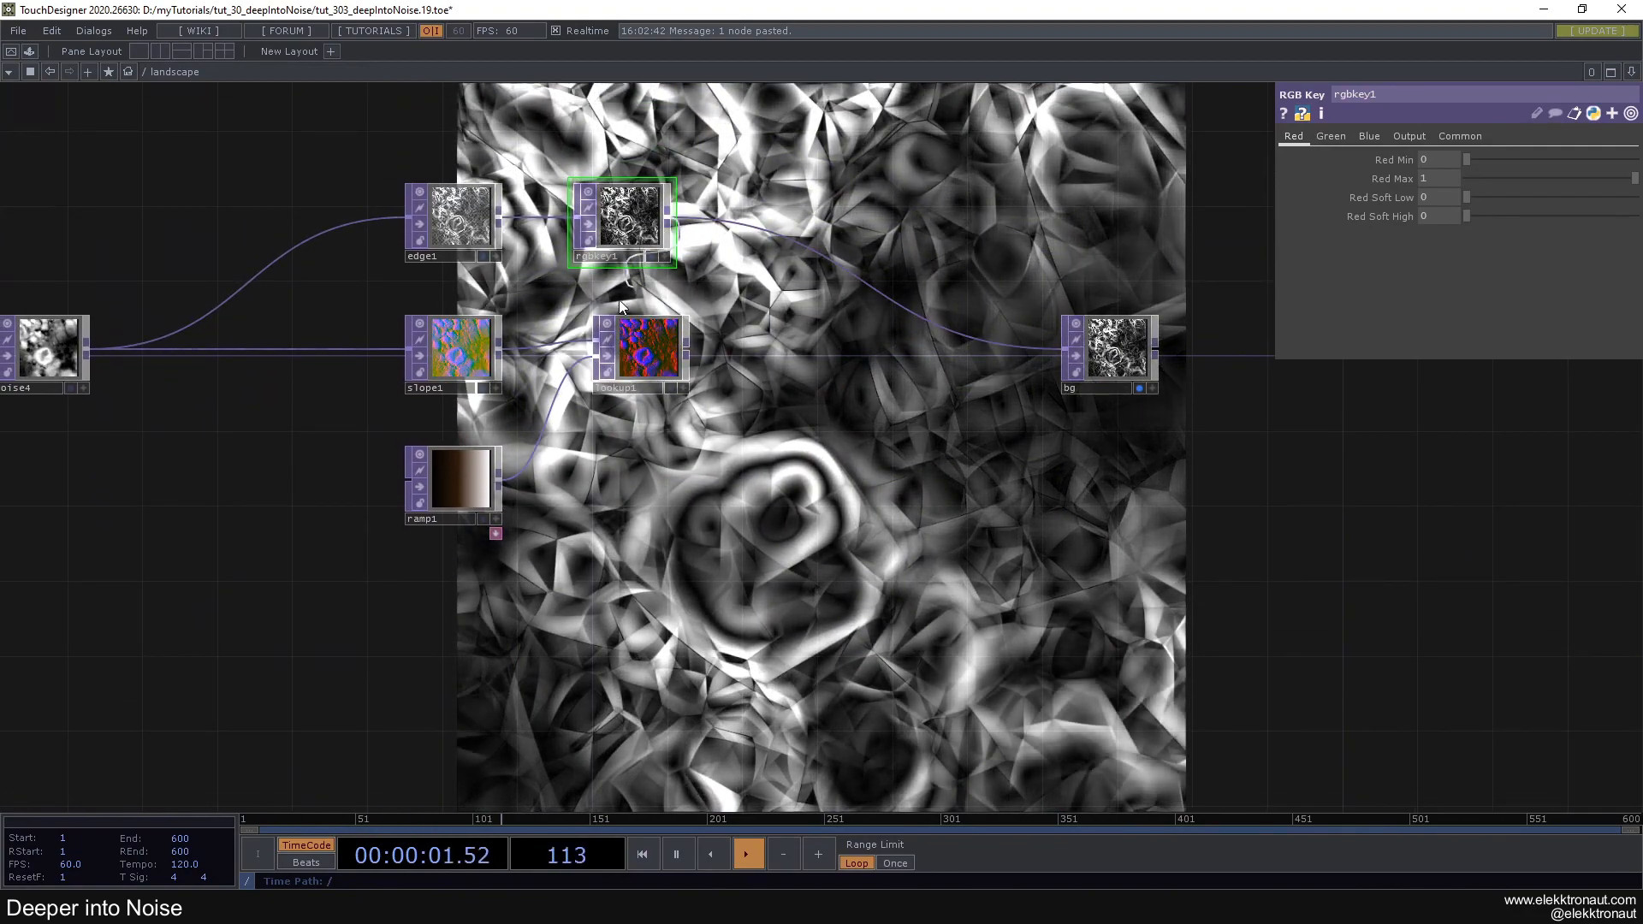
drag(692, 353, 853, 278)
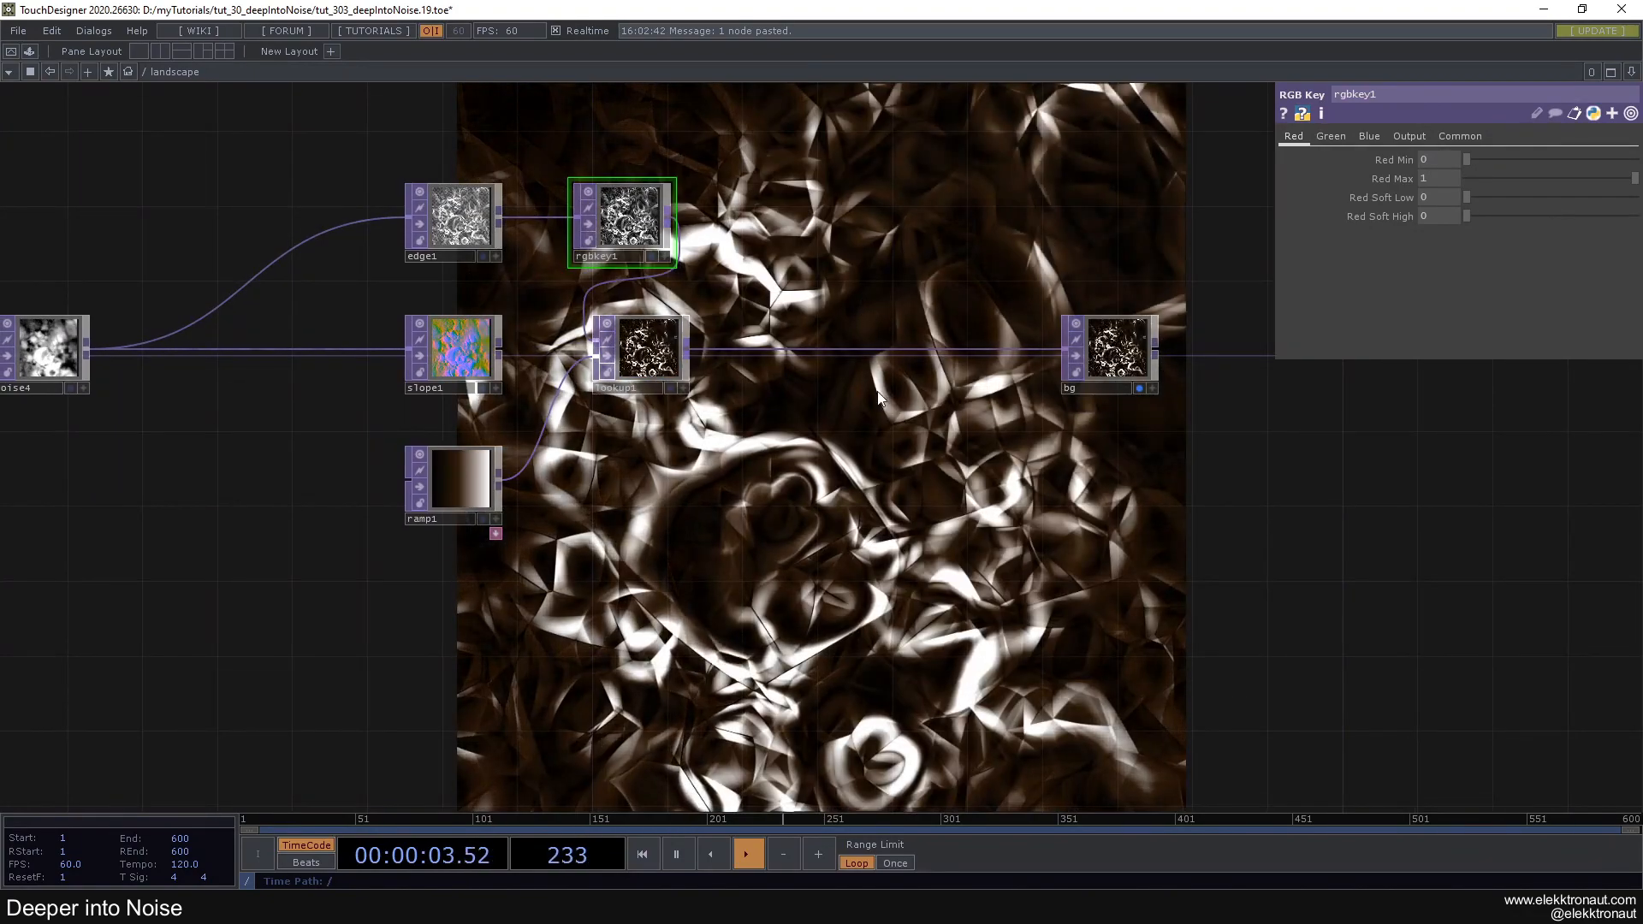
key(ctrl+z)
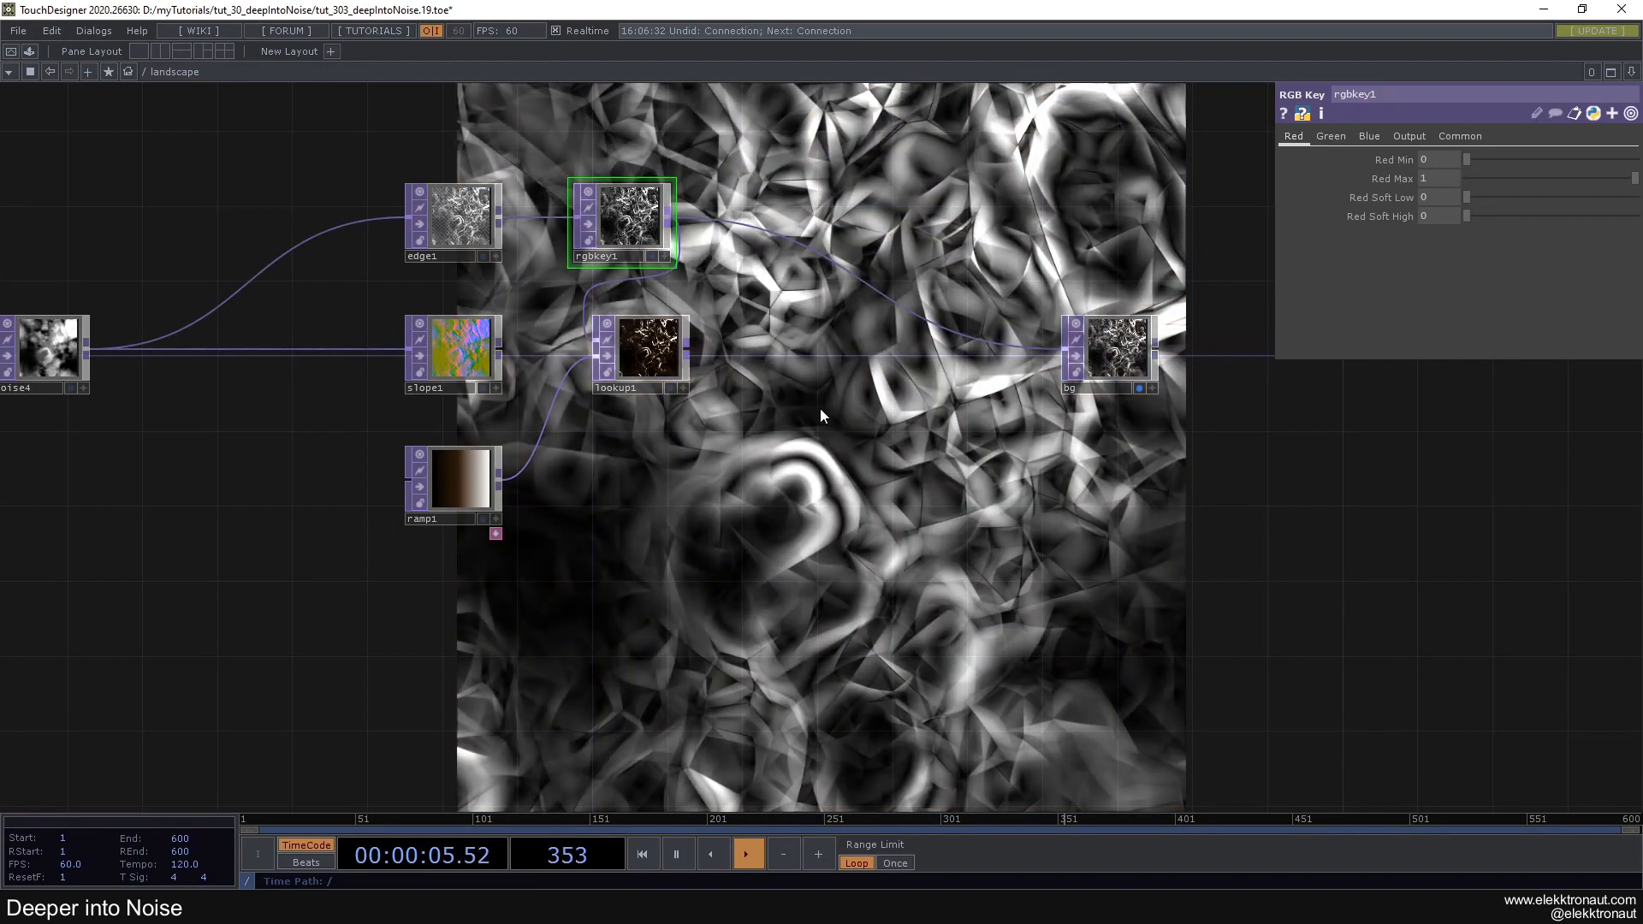
drag(808, 401, 1038, 429)
drag(1175, 363, 1213, 346)
drag(1152, 582, 1352, 556)
drag(828, 552, 1147, 601)
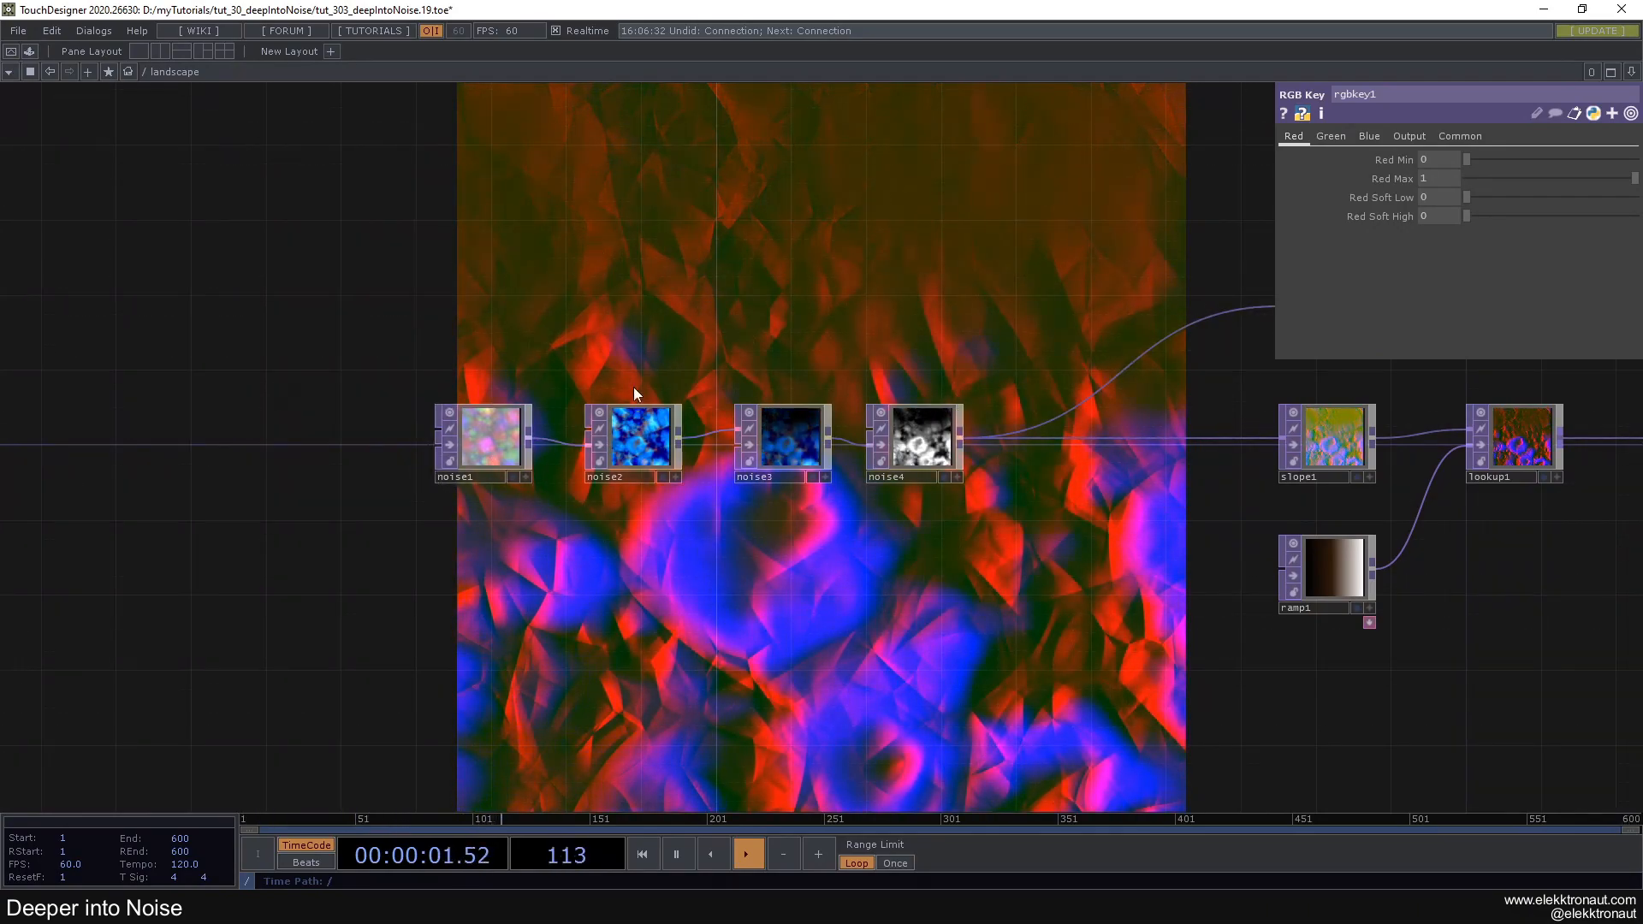
Delete noise3 and noise4 and feed noise2 straight into slope1
click(787, 435)
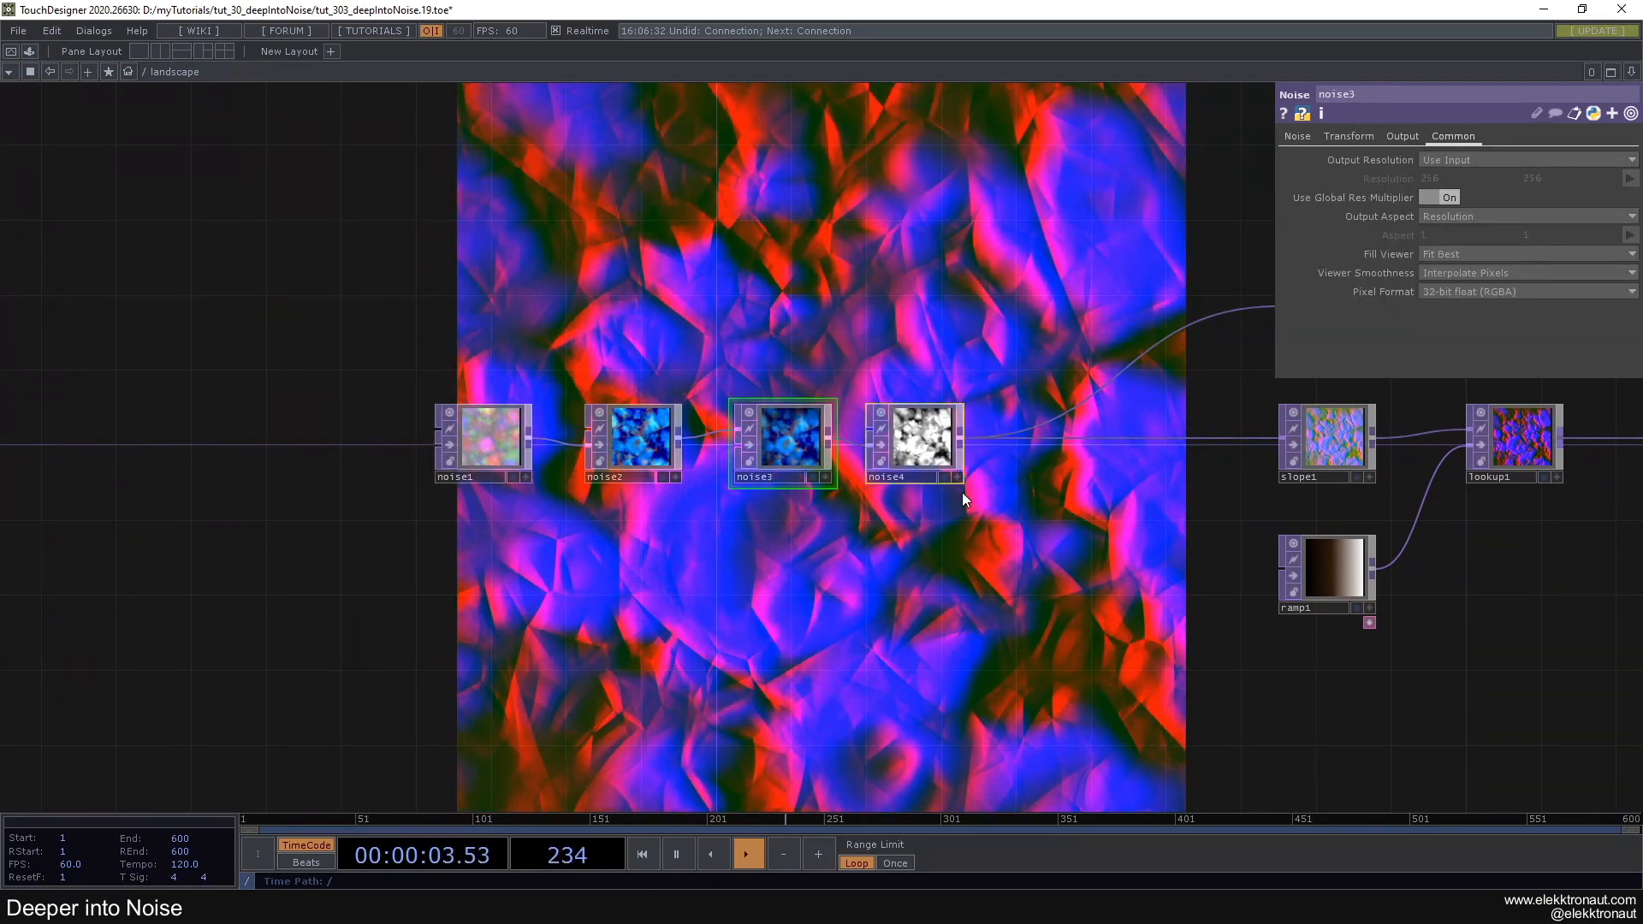
key(Delete)
drag(1209, 440, 1278, 440)
drag(1143, 521, 988, 474)
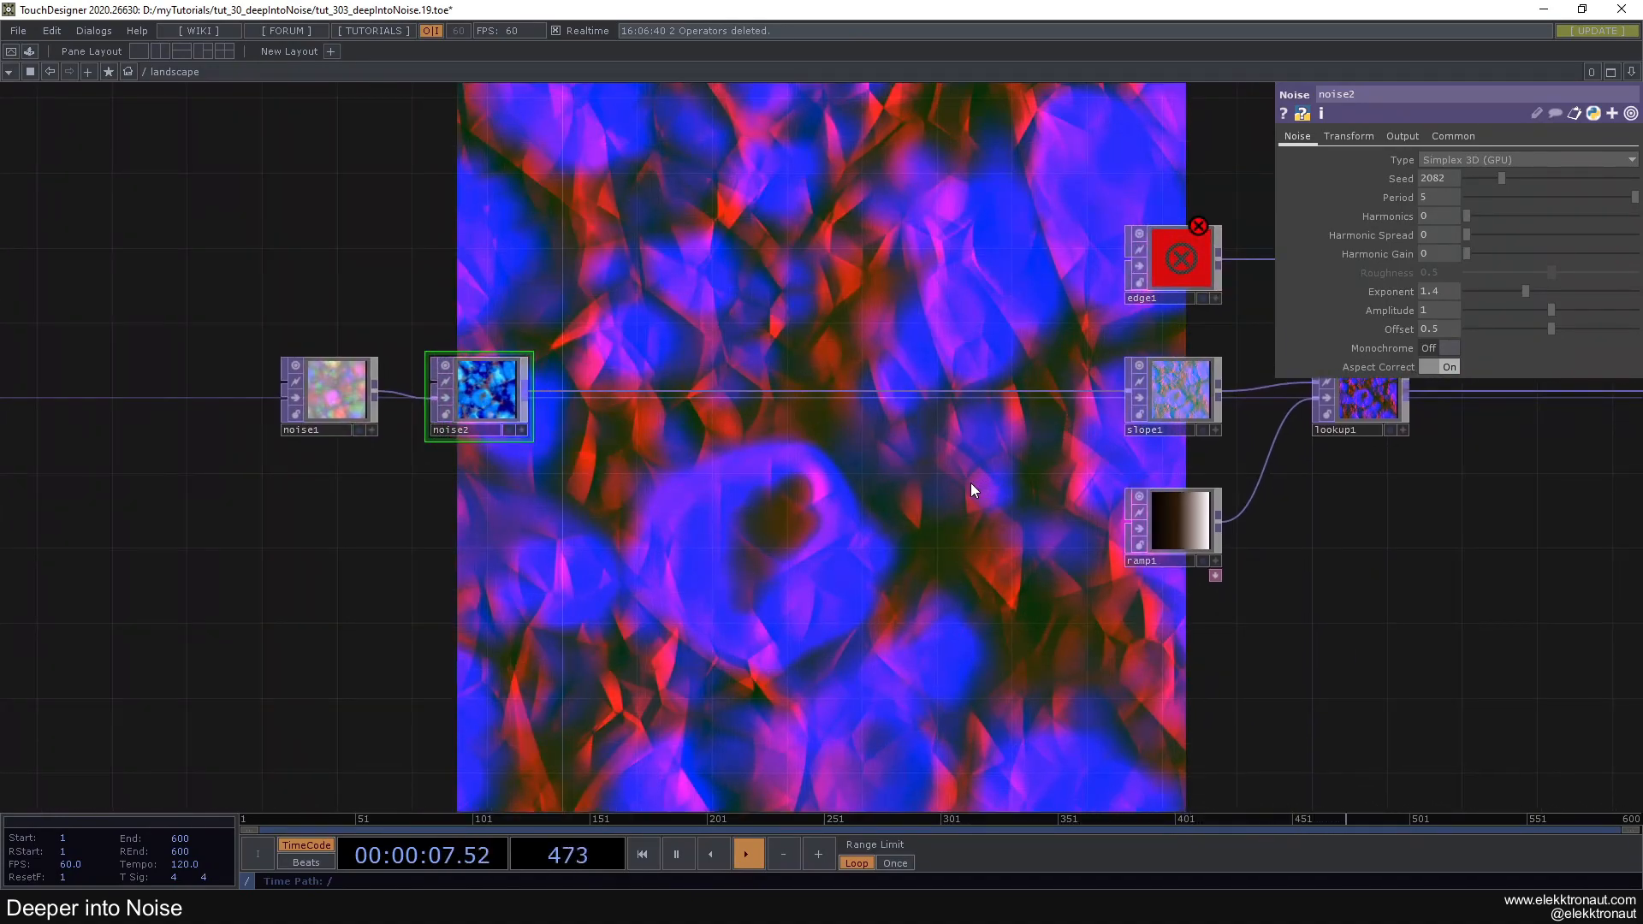
Animate noise2's Z translation with the expression absTime.seconds*.1
click(1349, 136)
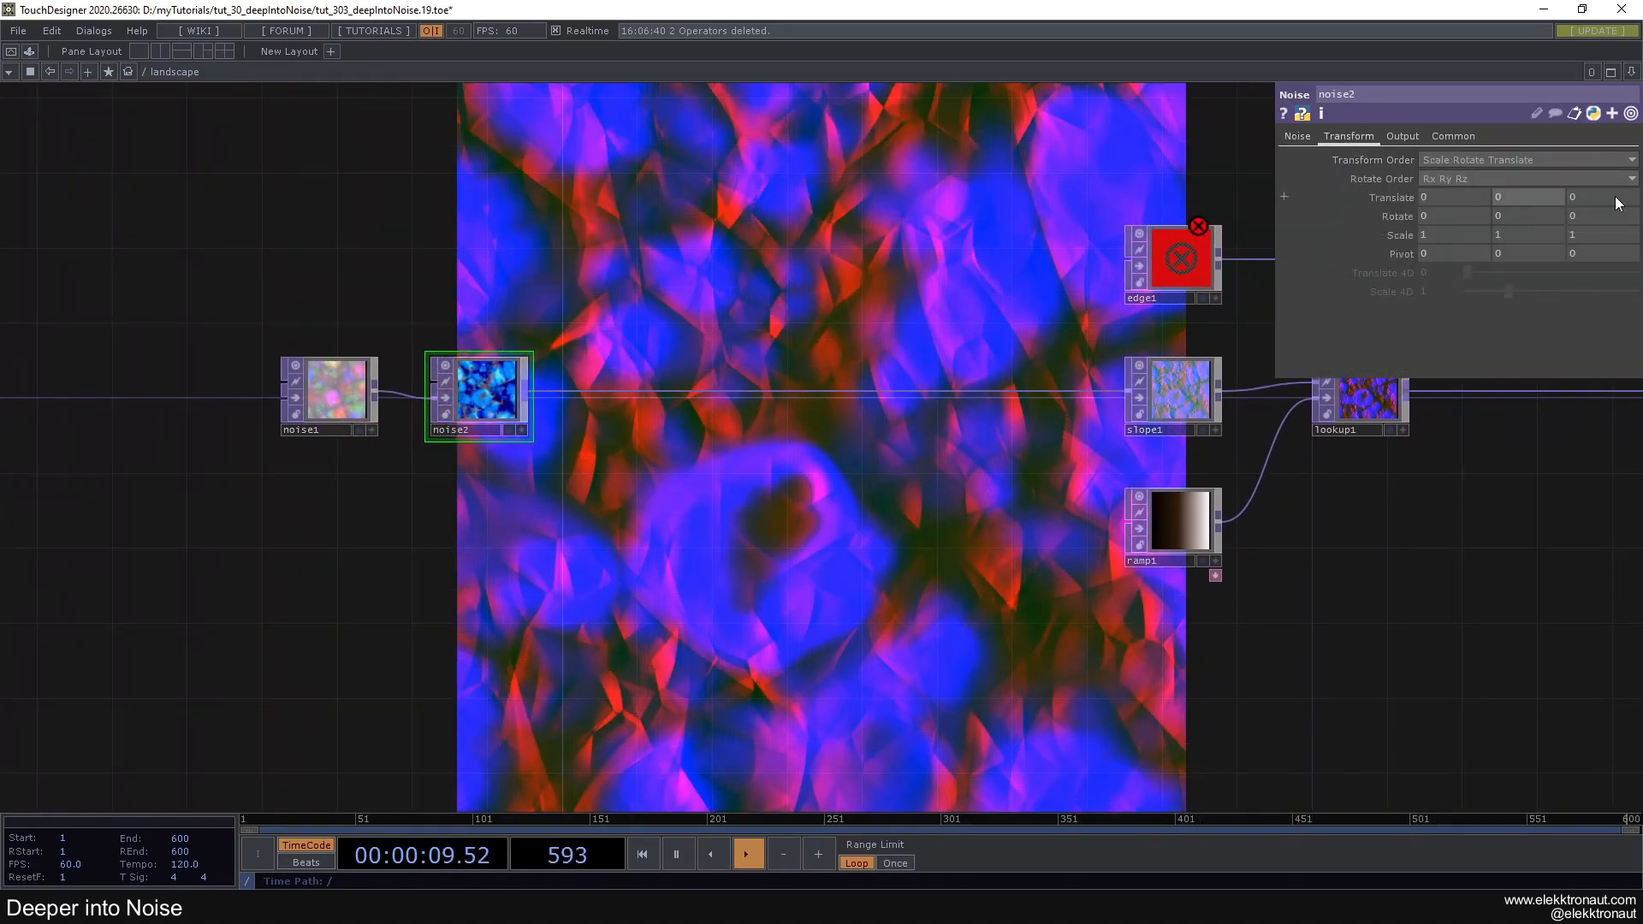
text(Tim)
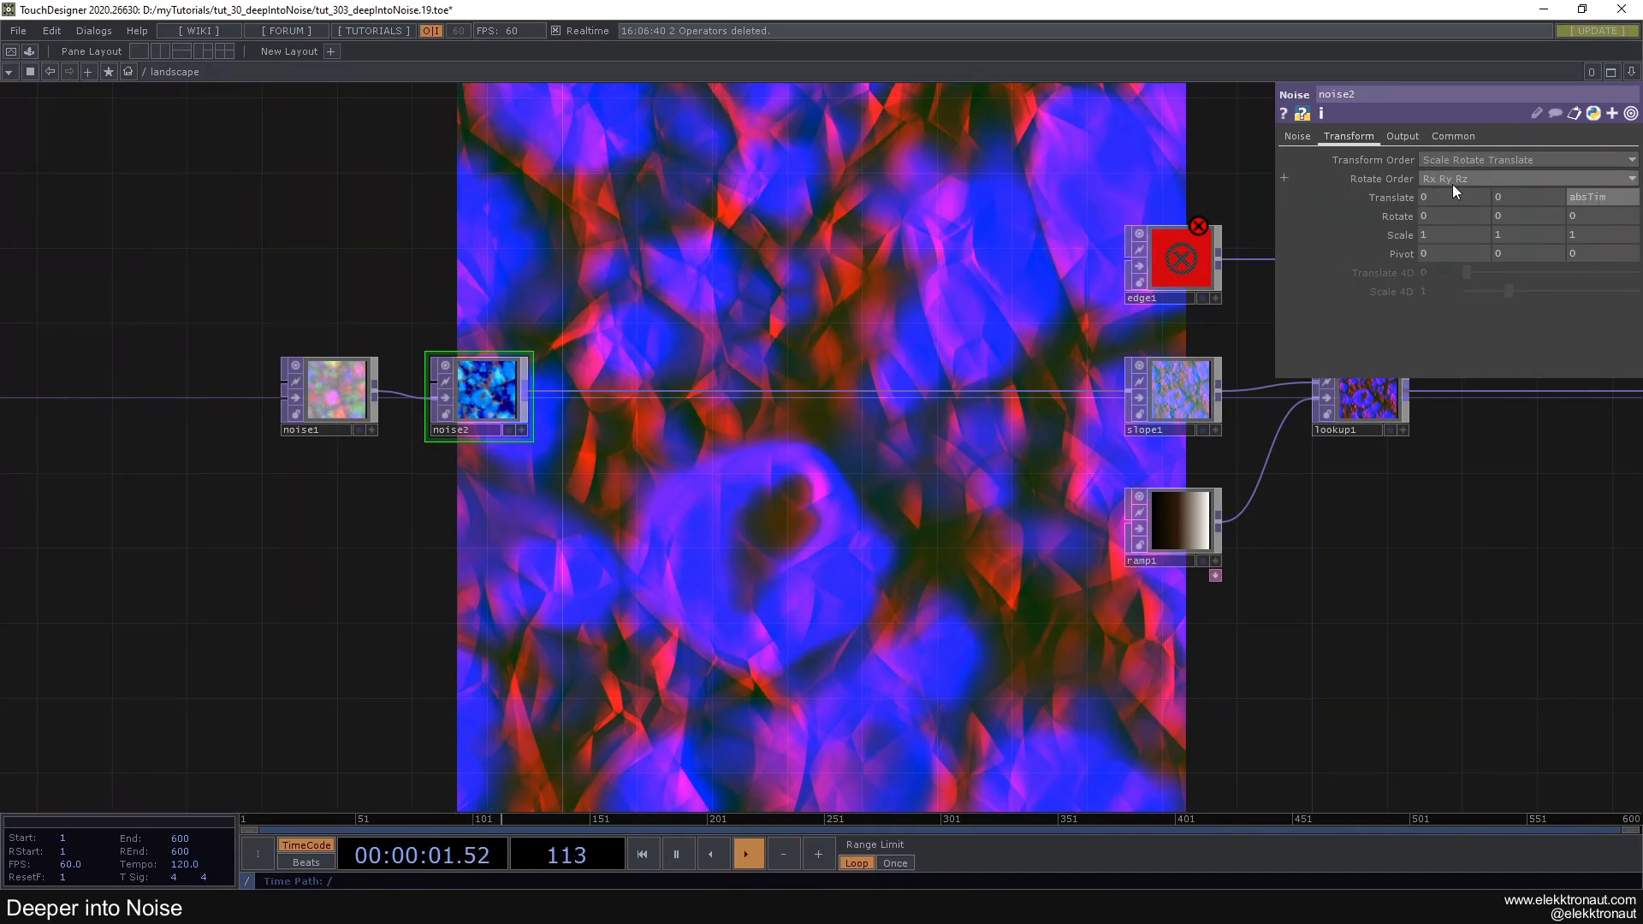
text(e.sevonds*.1)
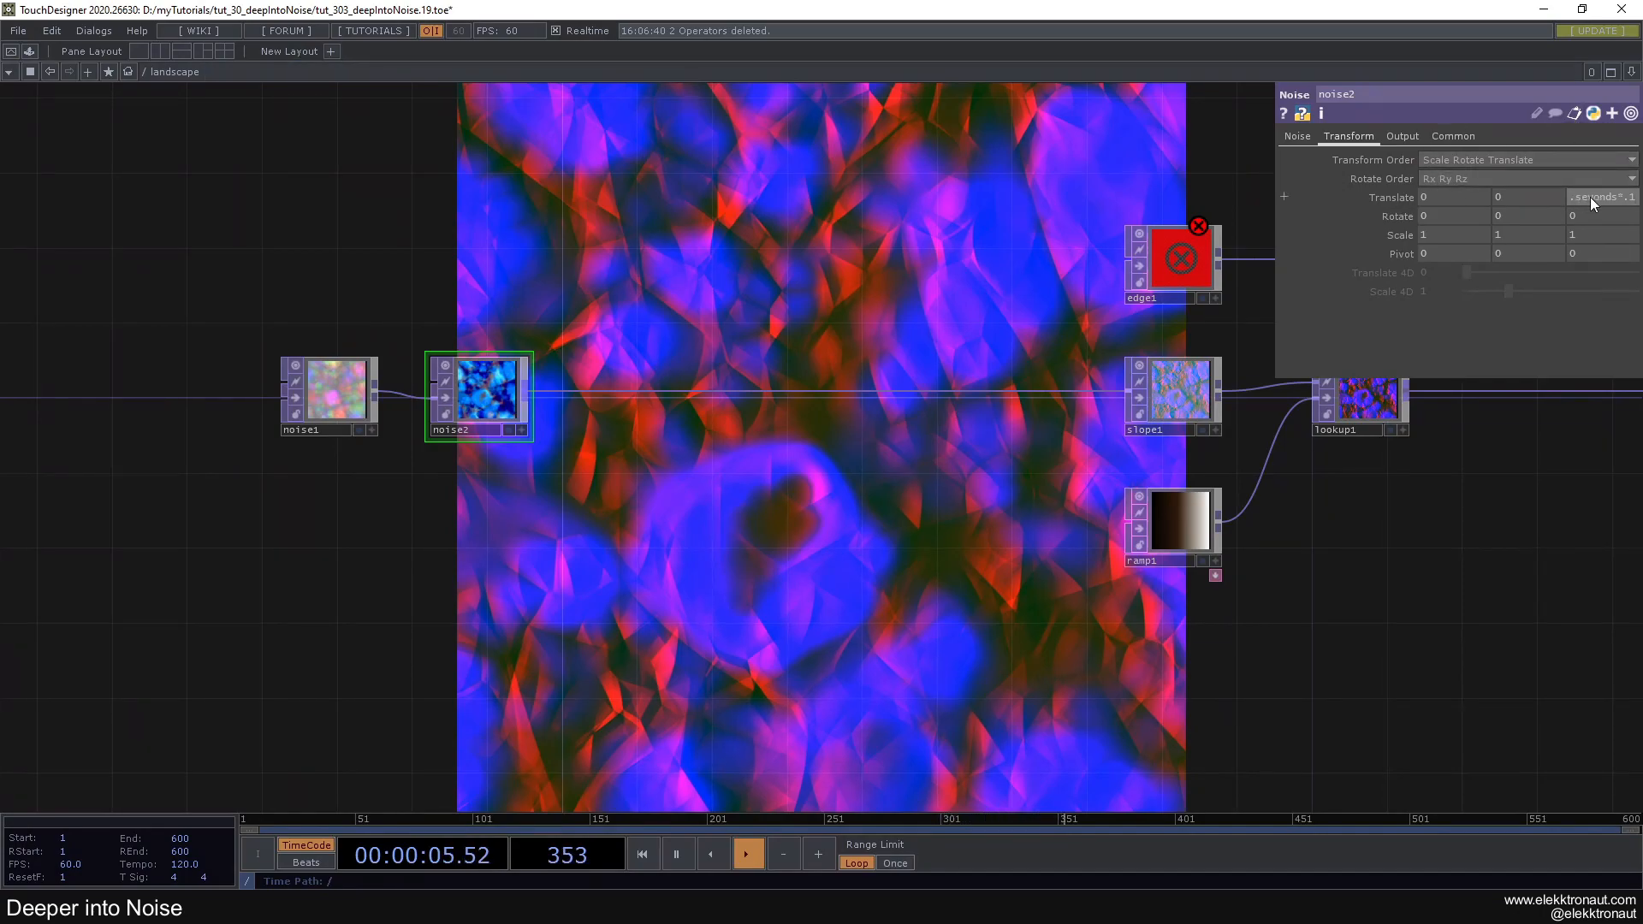
key(Return)
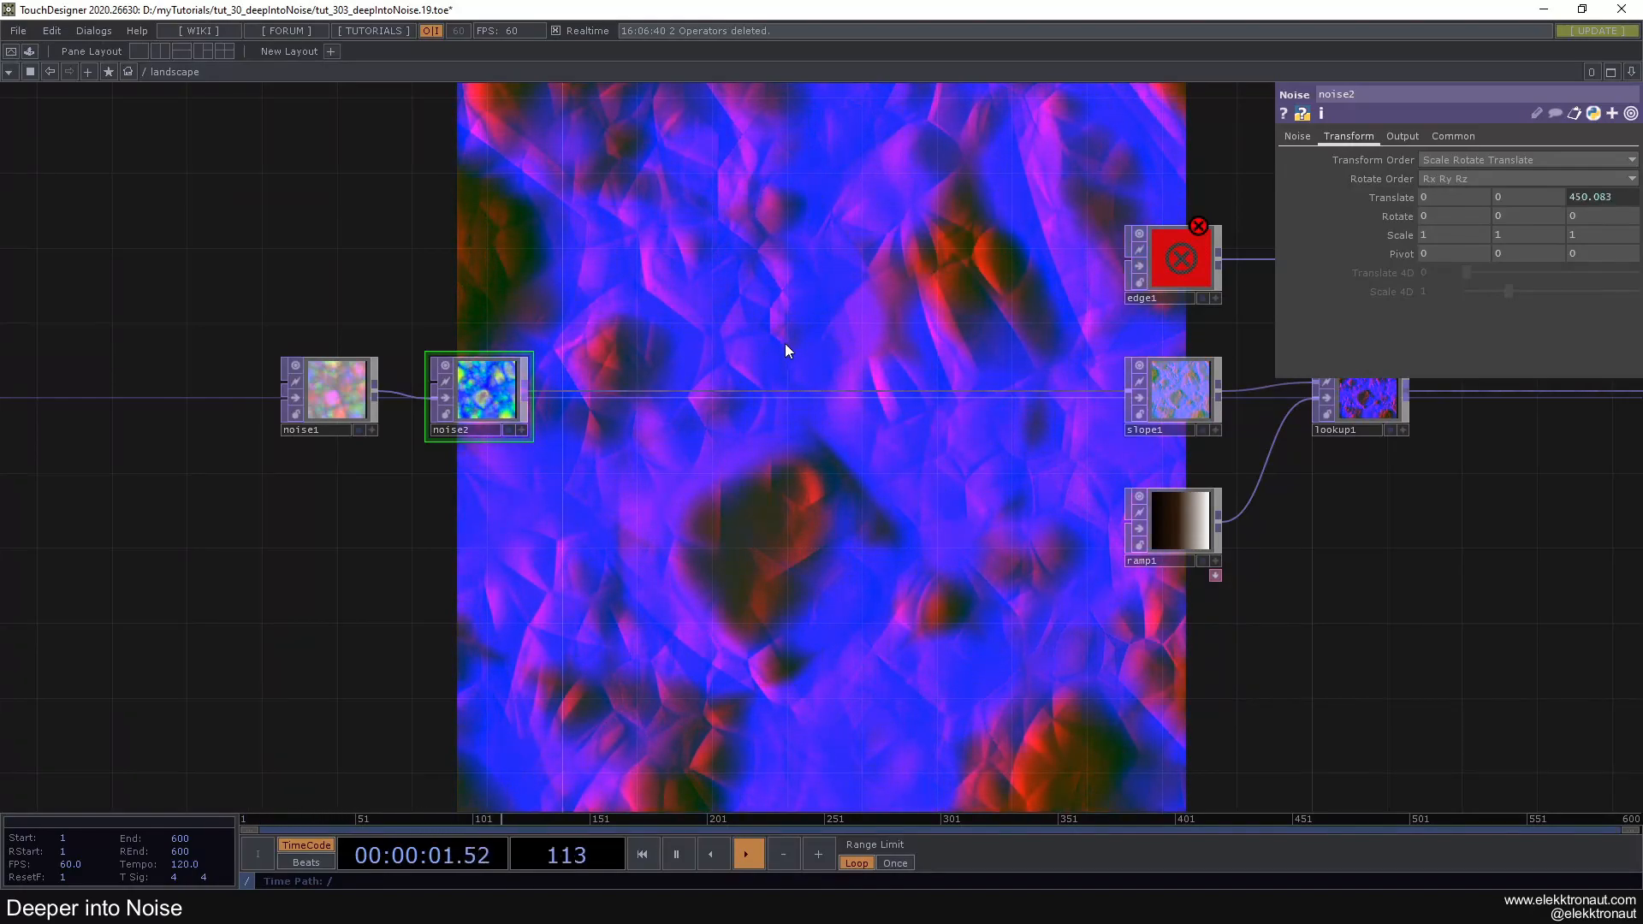
Bypass edge1 and leave the landscape network for the parent level
click(1138, 265)
drag(884, 308, 672, 341)
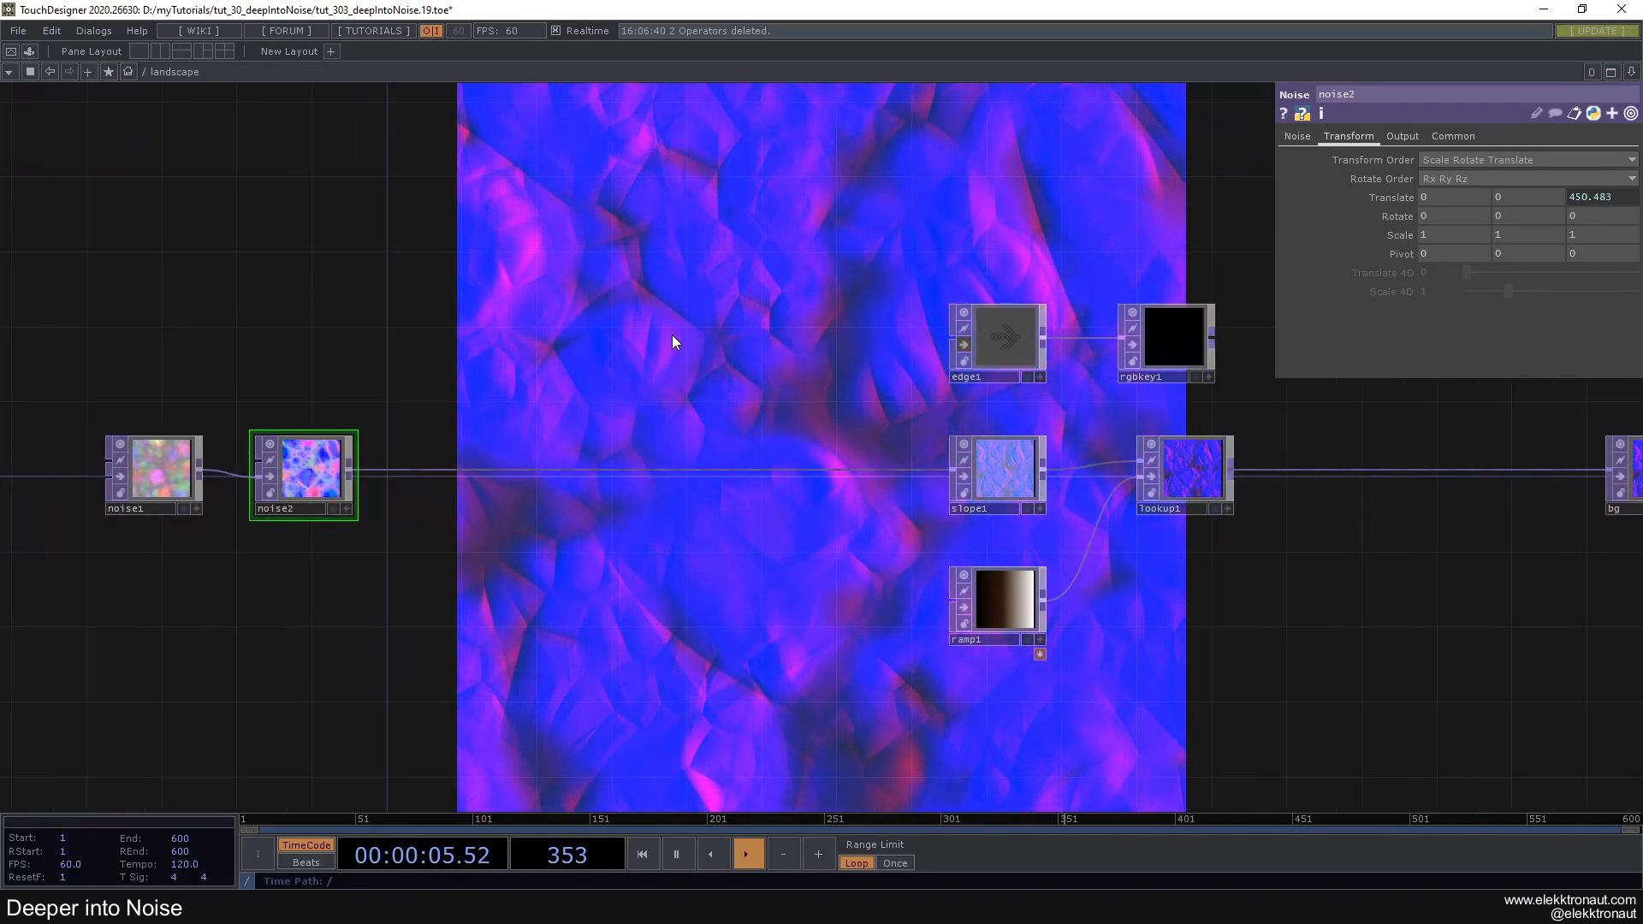
scroll(652, 359, down, 5)
scroll(631, 372, down, 2)
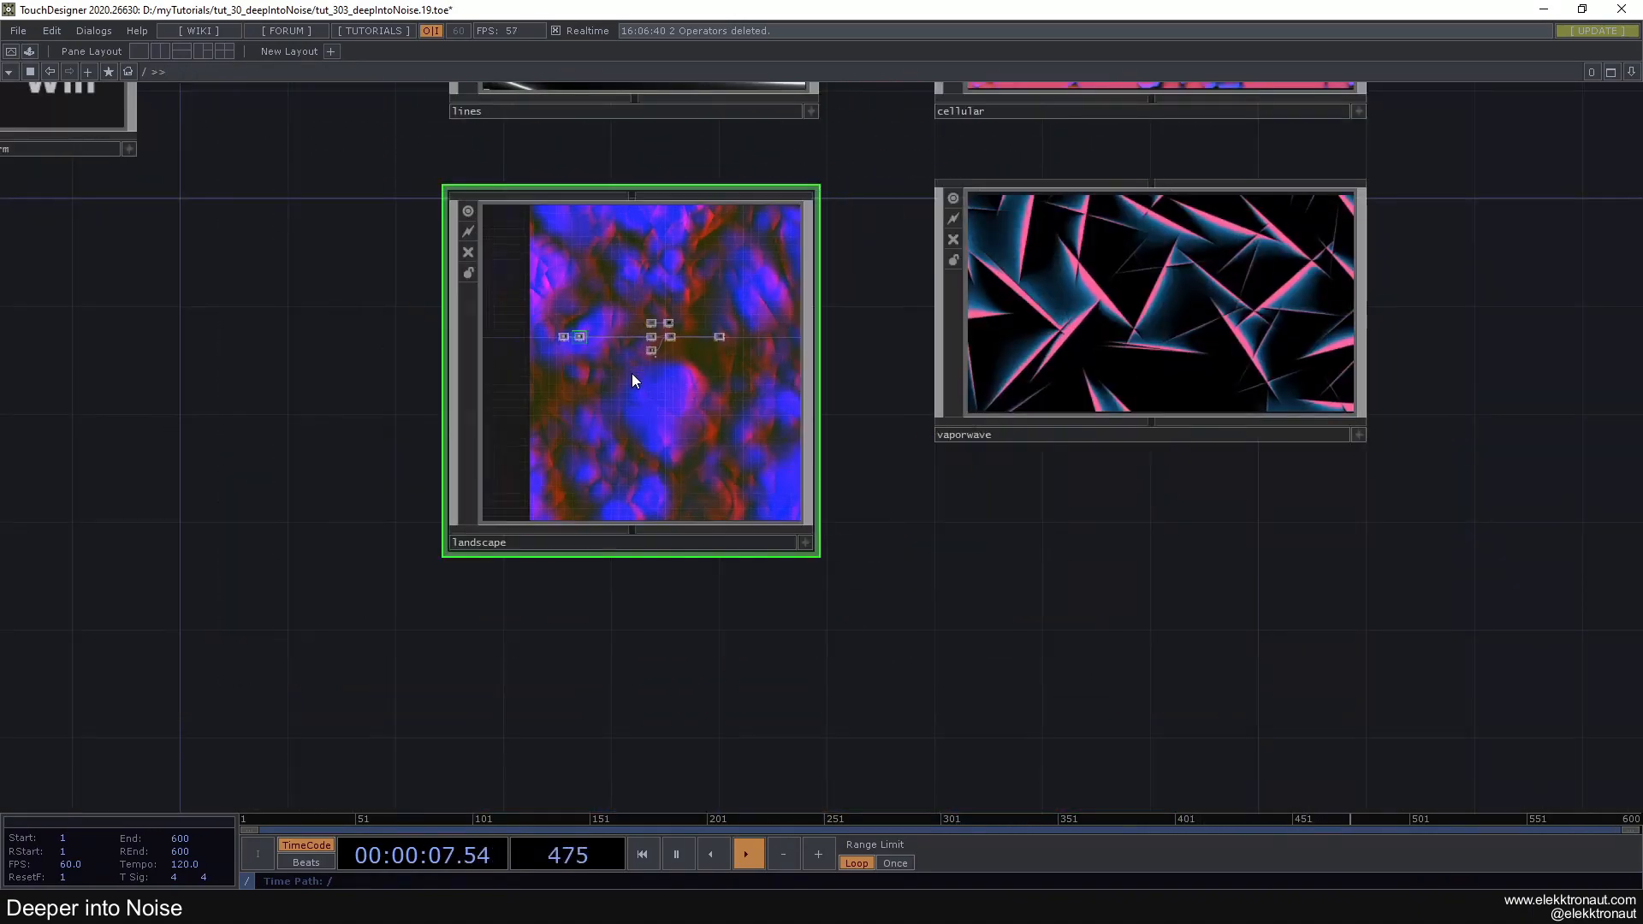
Enter the cellular container and bring its operator chain into view
scroll(629, 372, down, 3)
drag(448, 403, 411, 494)
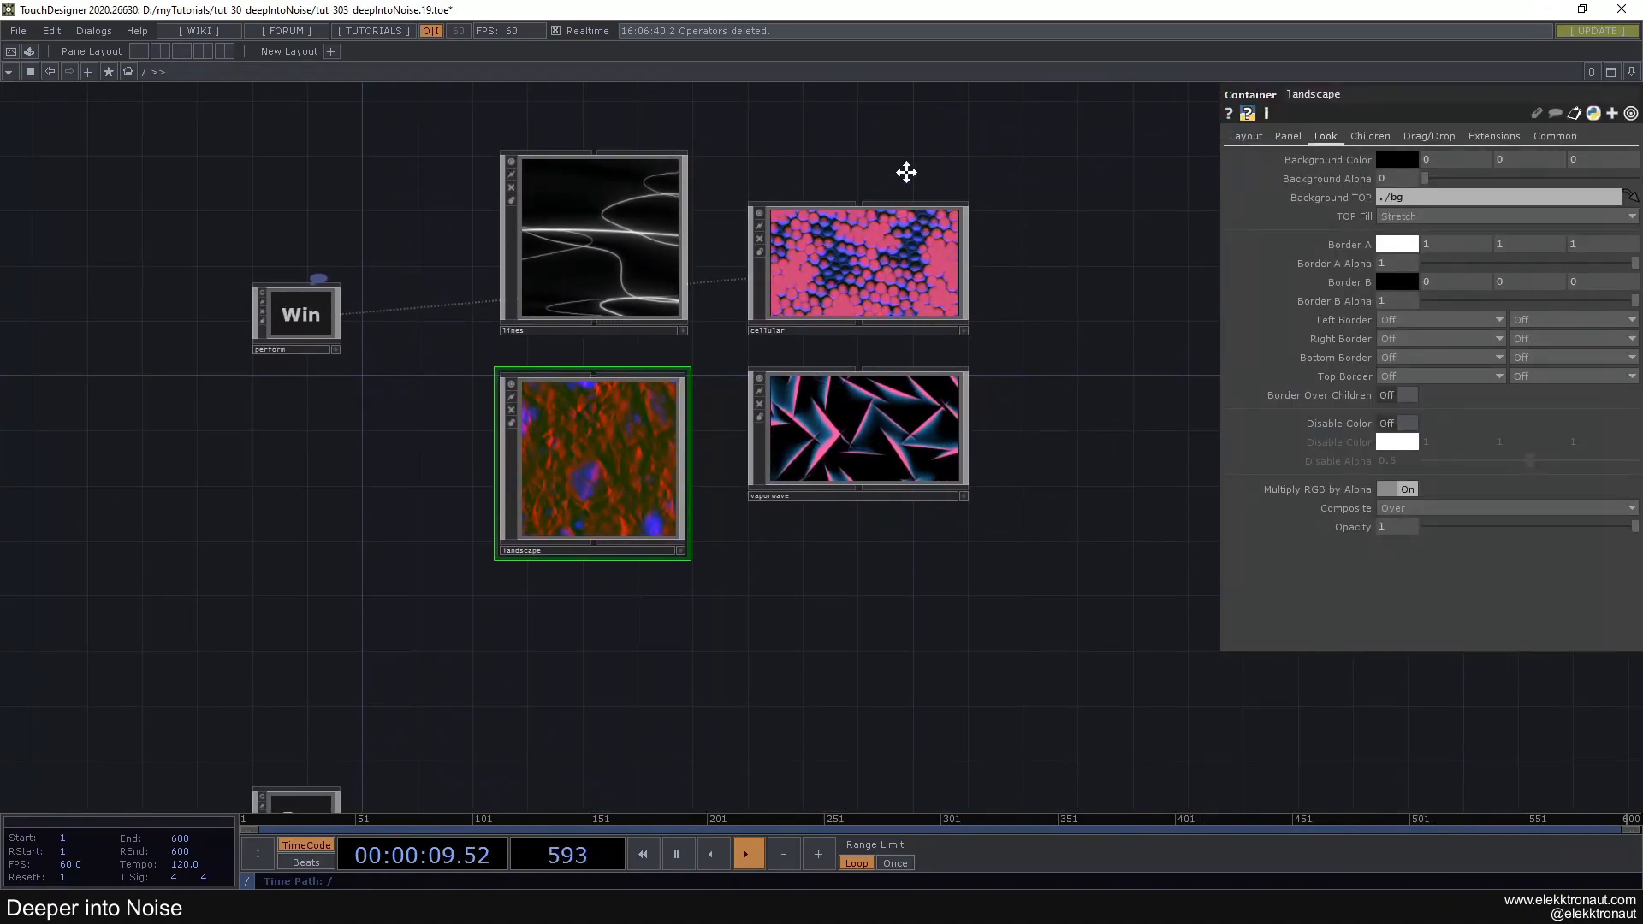
drag(910, 162, 859, 261)
click(821, 353)
scroll(840, 355, up, 5)
scroll(786, 360, up, 3)
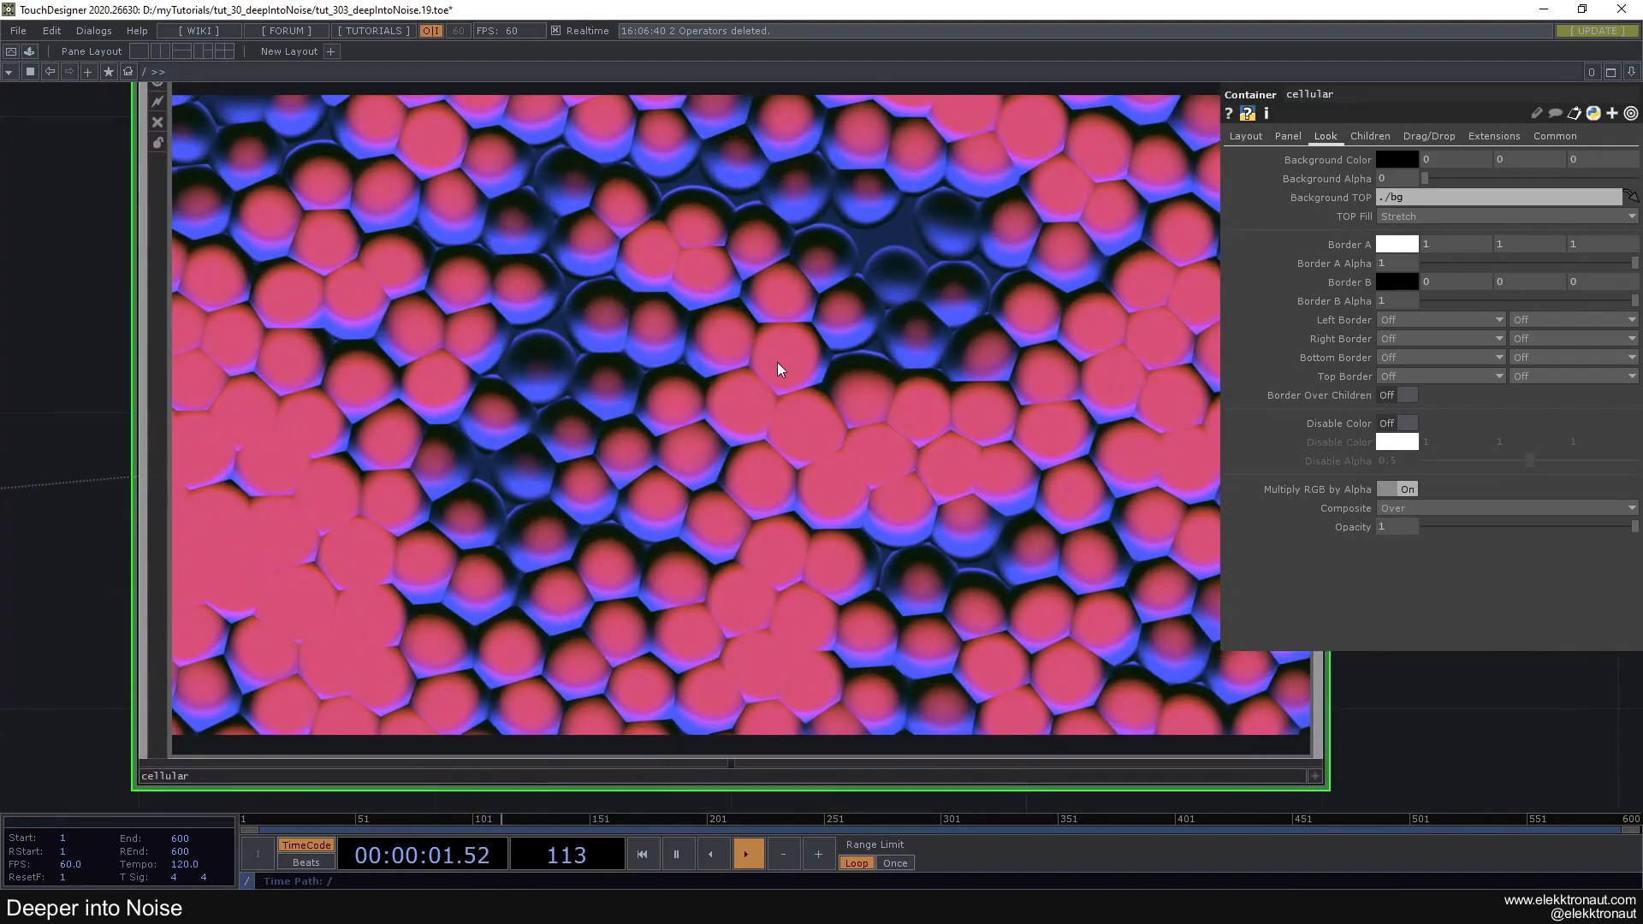
scroll(776, 362, up, 2)
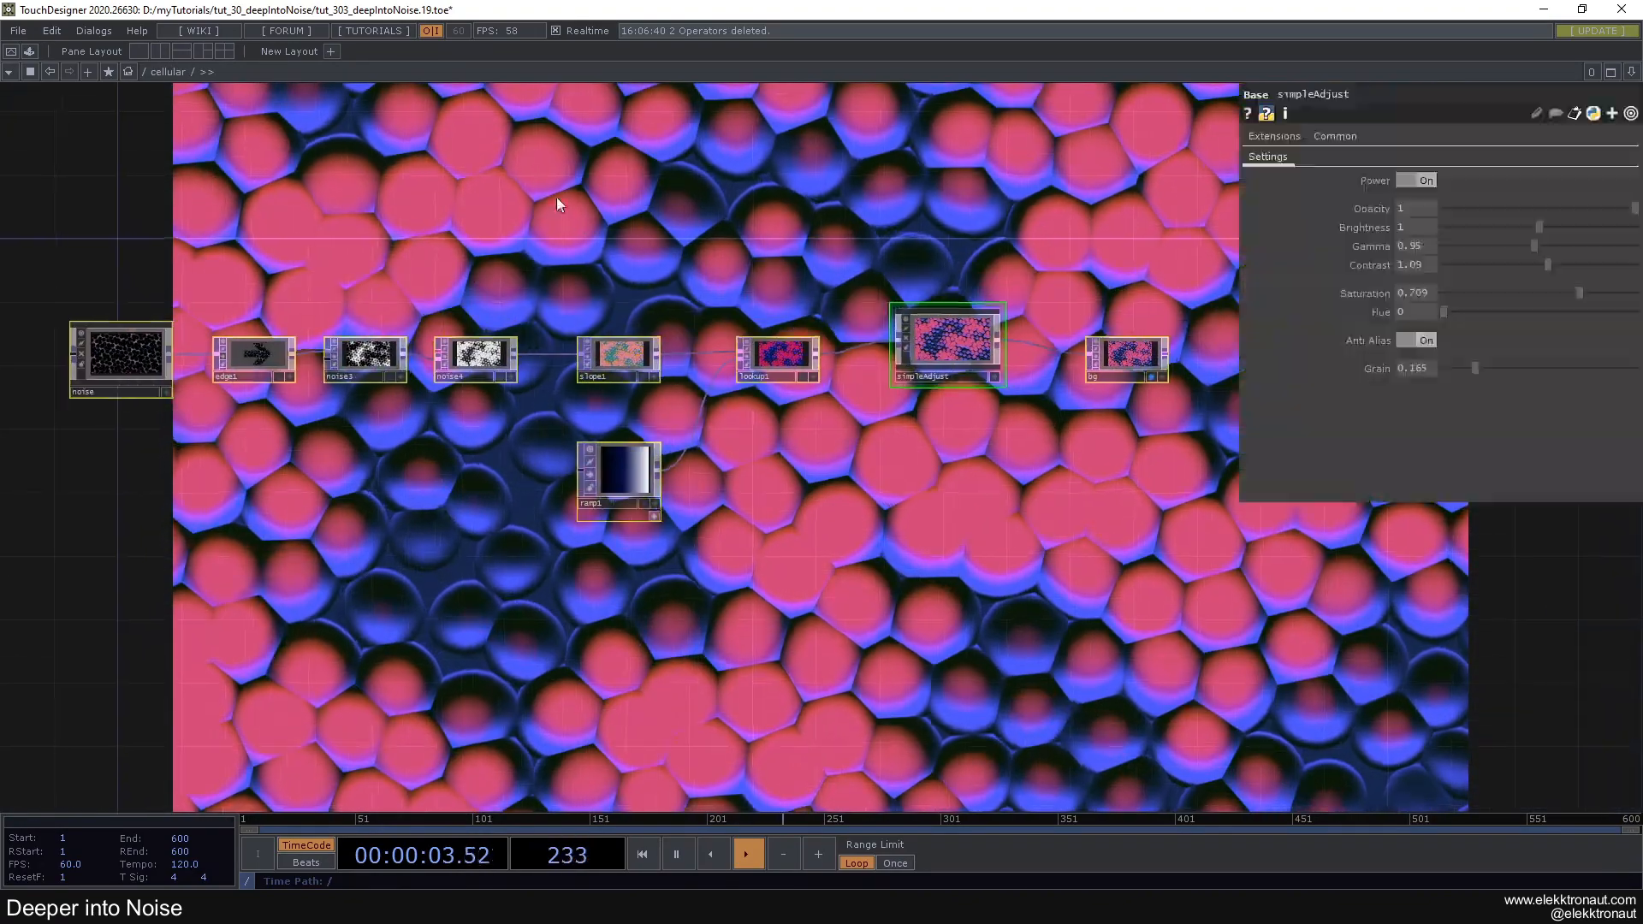
drag(432, 187, 517, 273)
scroll(517, 274, down, 2)
scroll(315, 349, up, 2)
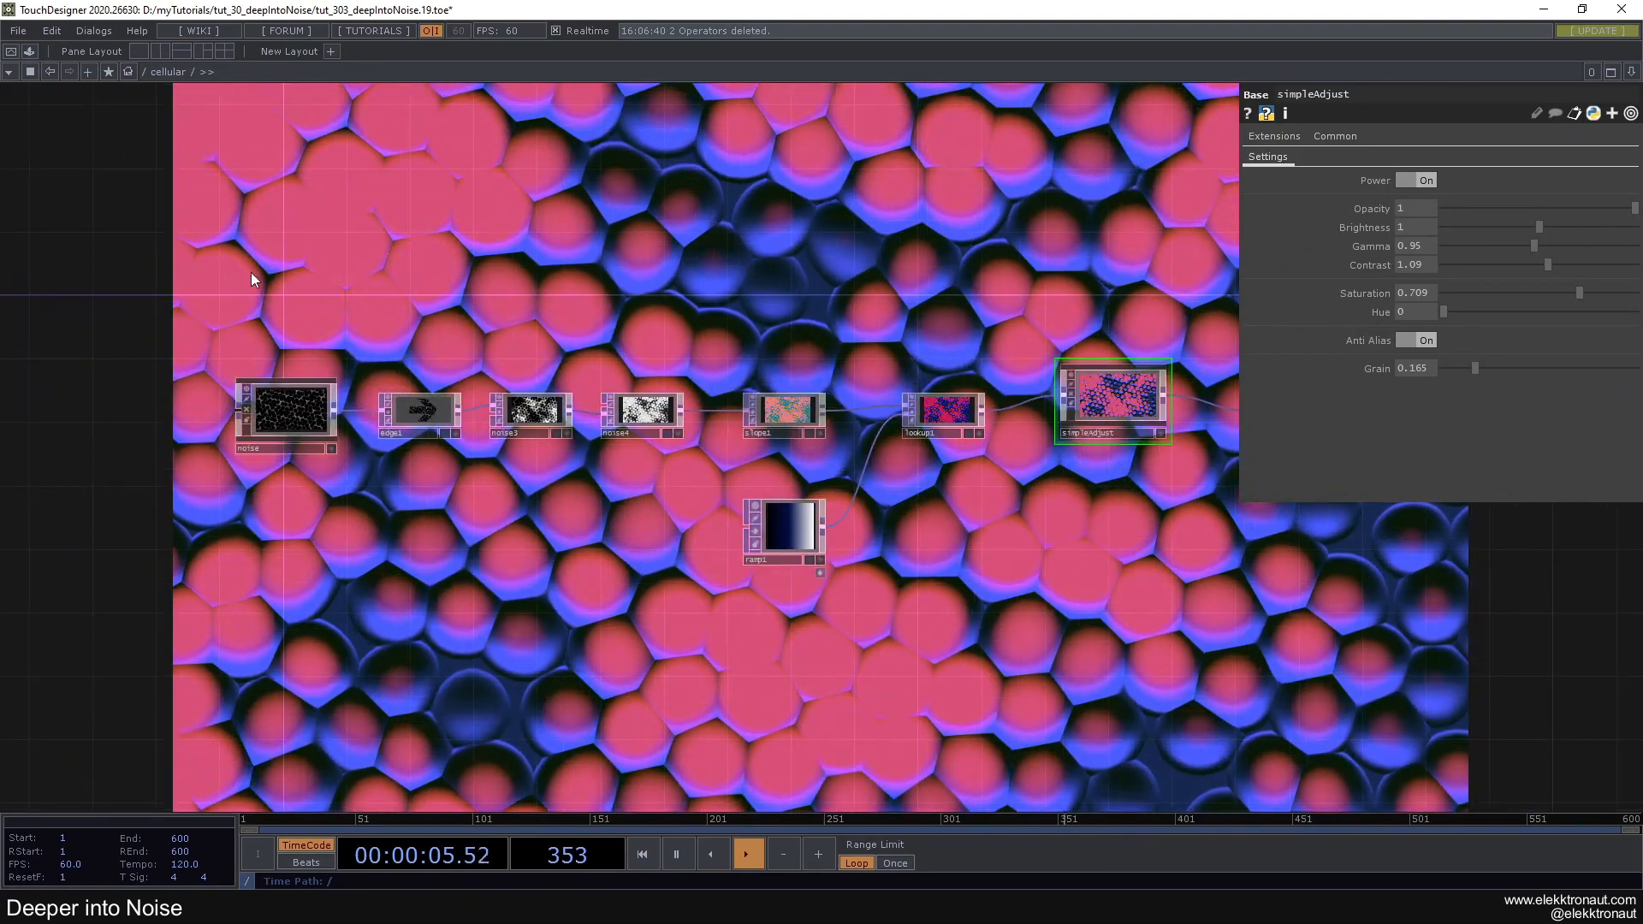
drag(290, 243, 411, 257)
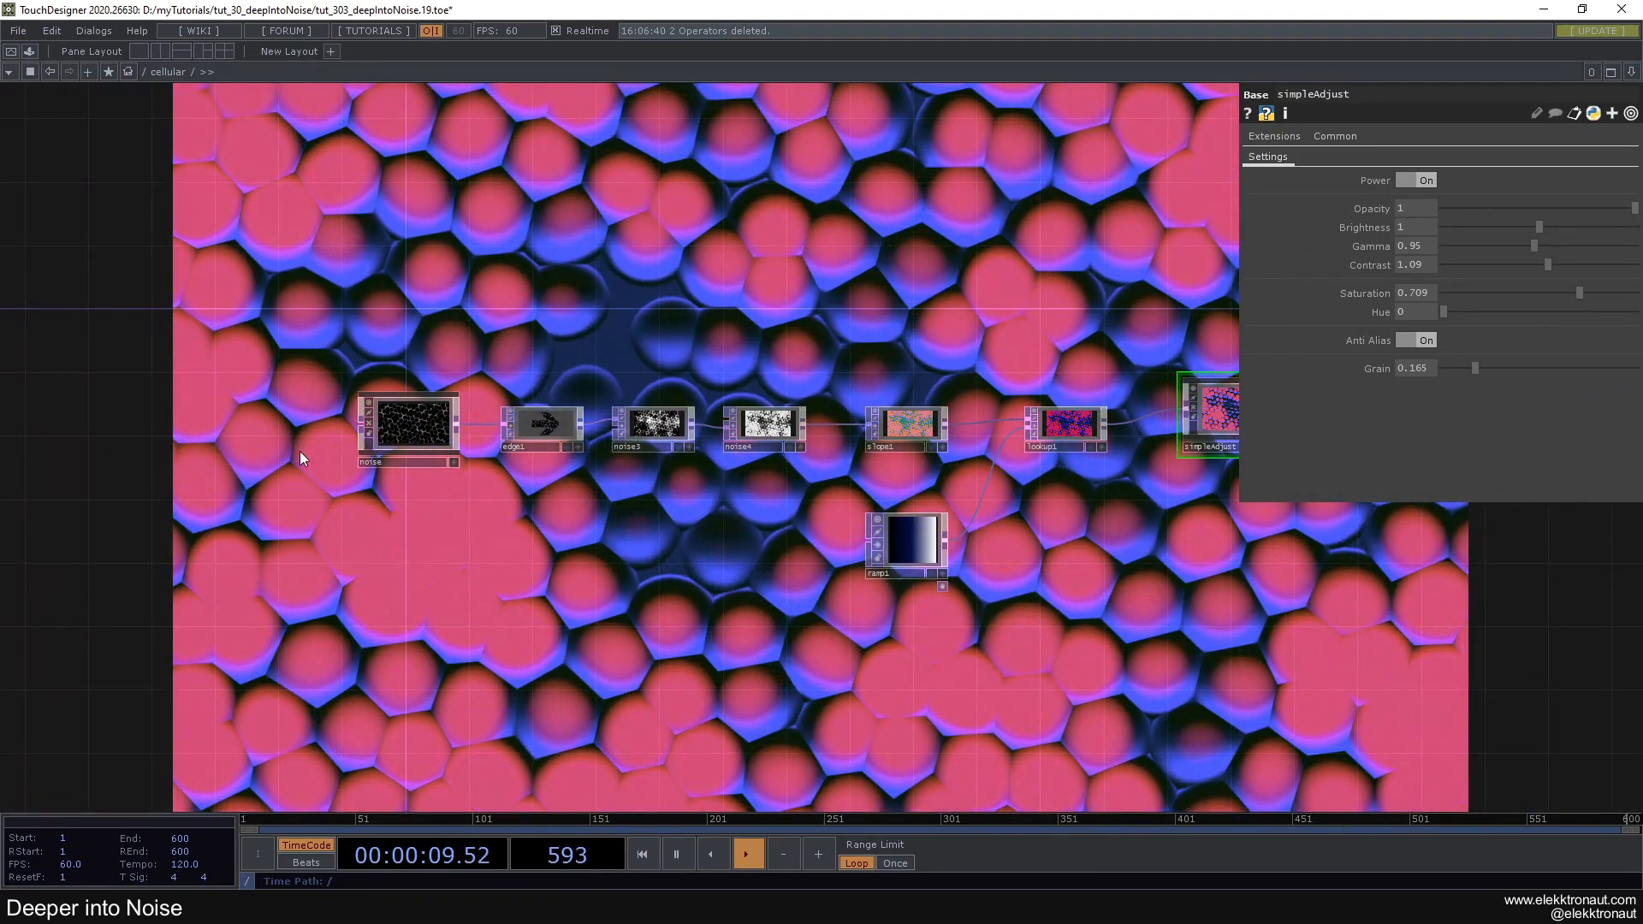
Bring up the component palette and delete all existing operators from the cellular network
click(30, 51)
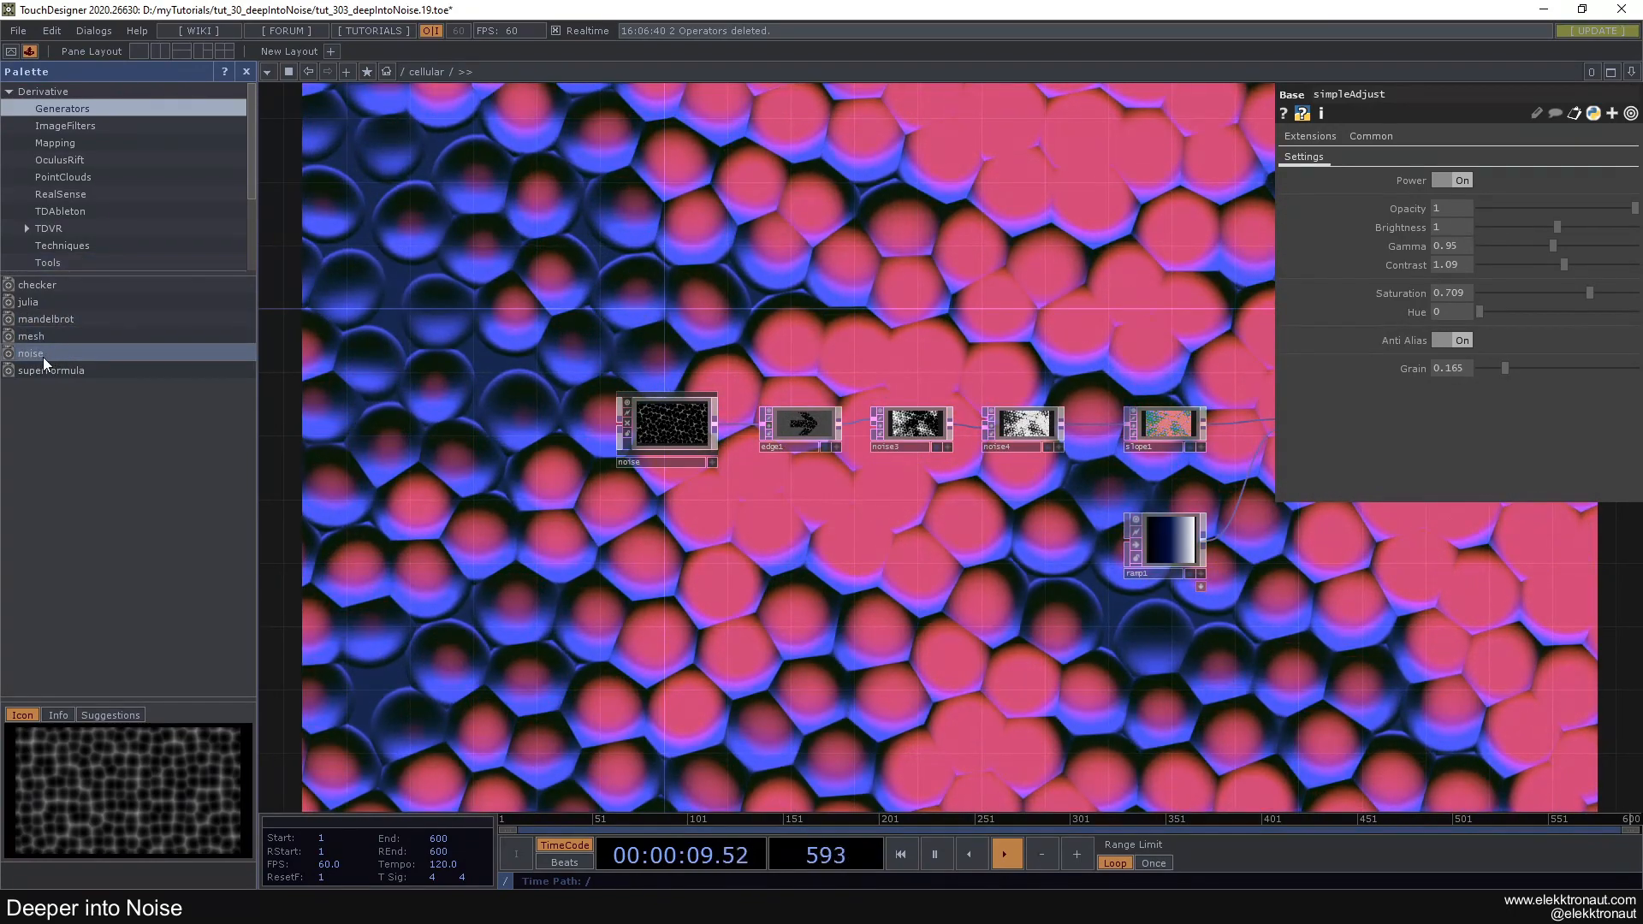
drag(41, 354, 100, 355)
scroll(650, 437, down, 4)
right_drag(521, 318, 1241, 565)
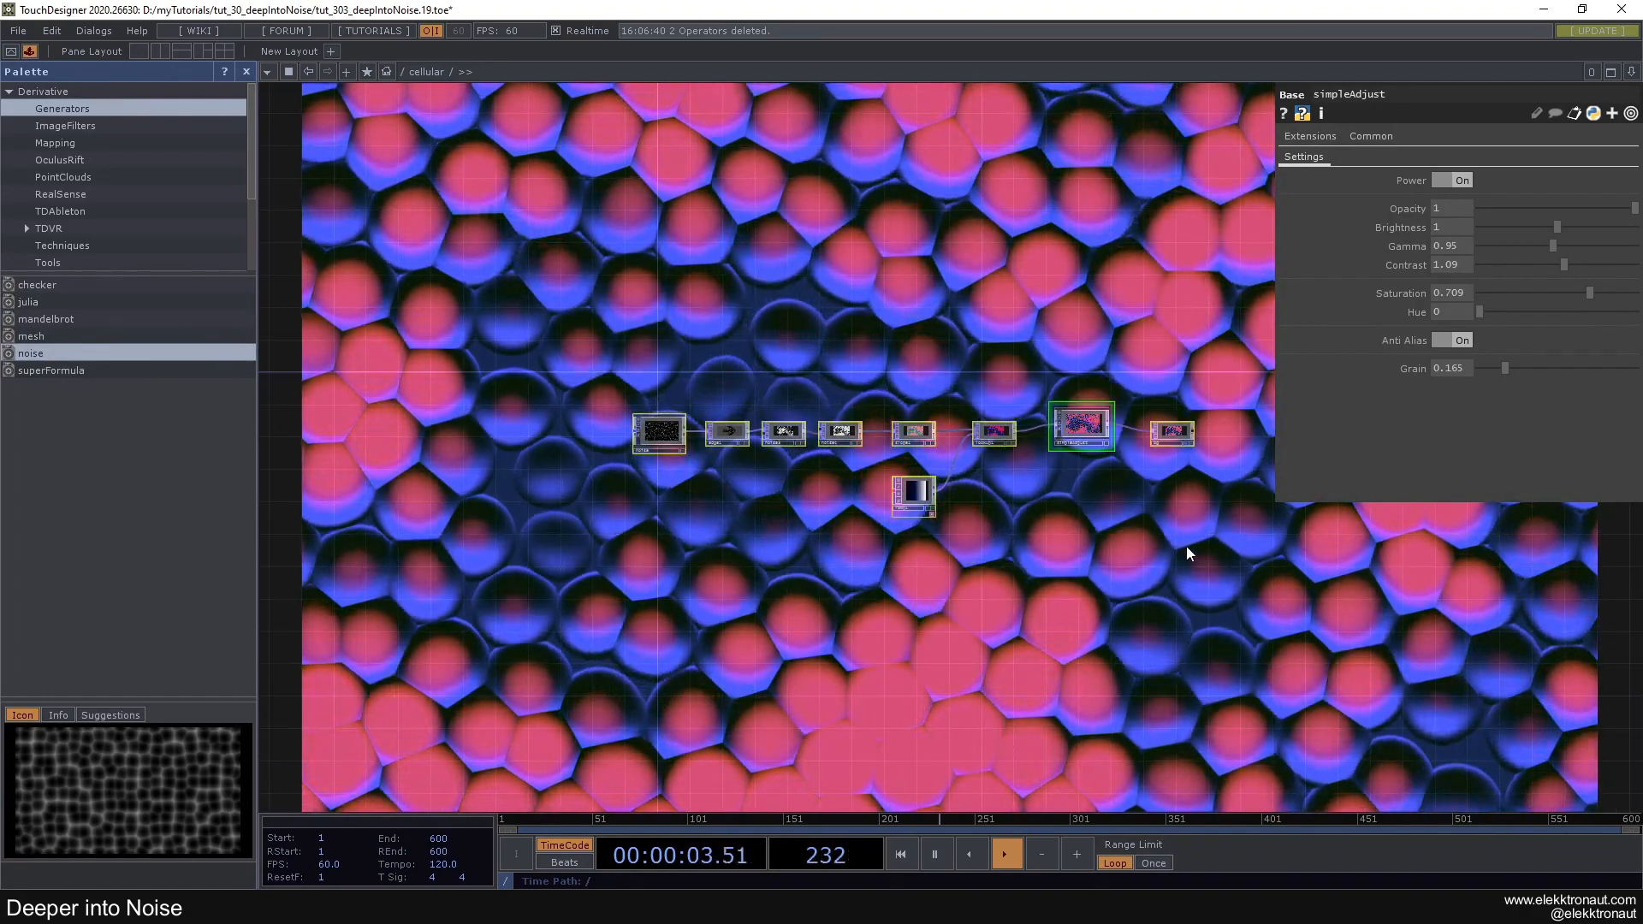
key(Delete)
Place the noise component from the palette's Generators in the empty cellular network and close the palette
drag(31, 352, 737, 380)
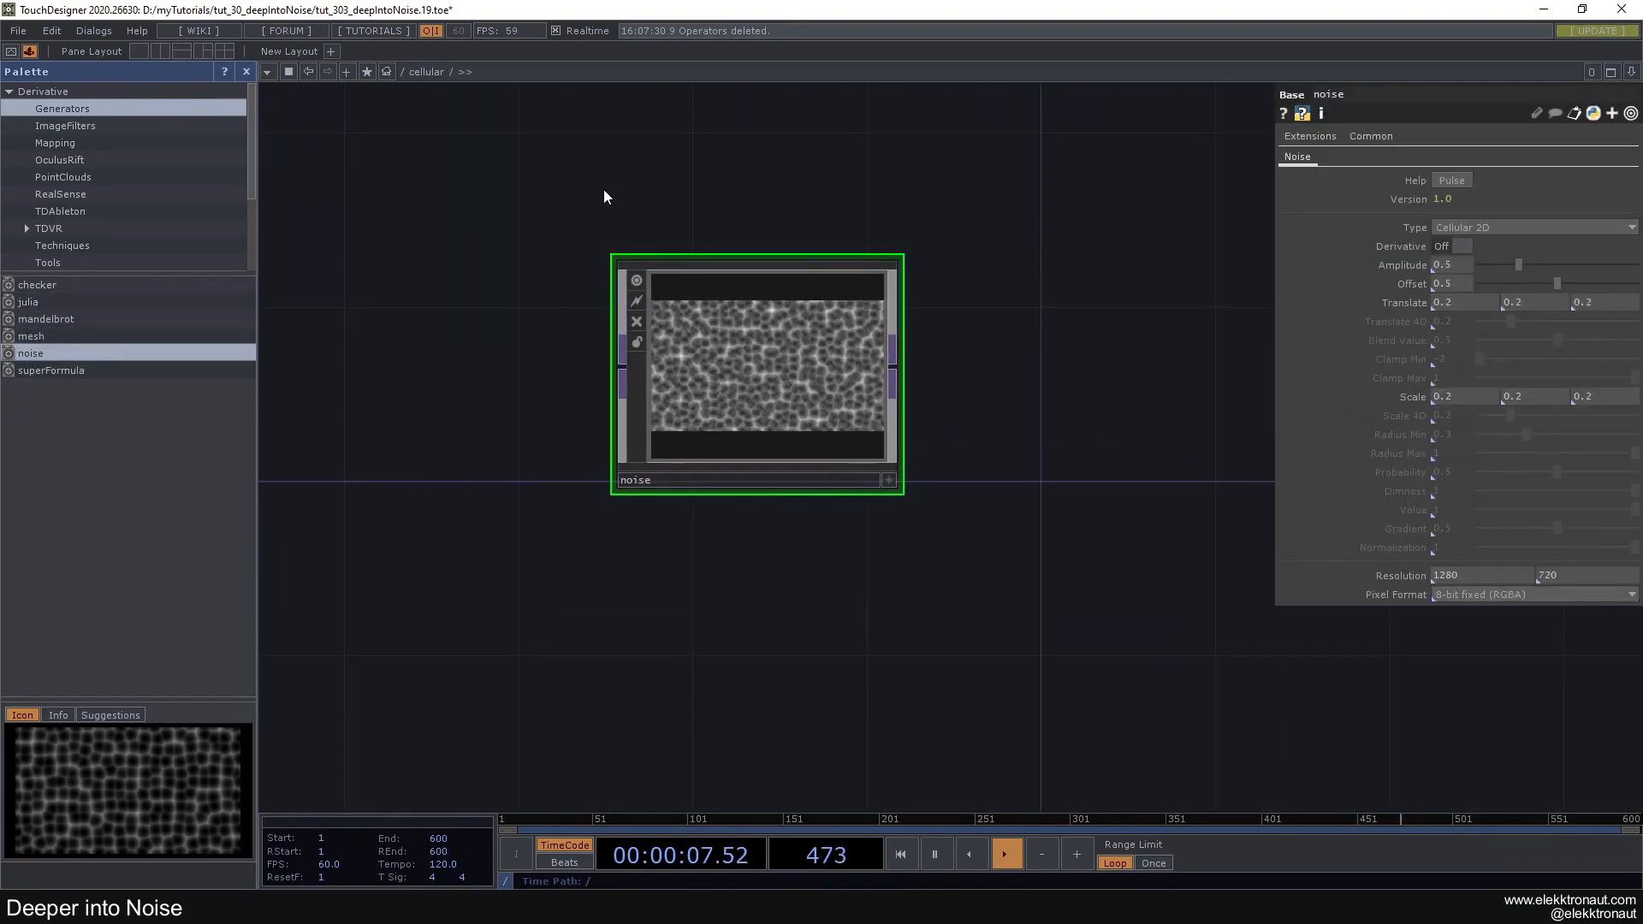
click(246, 71)
scroll(565, 364, up, 3)
drag(656, 402, 825, 455)
drag(1150, 392, 1086, 306)
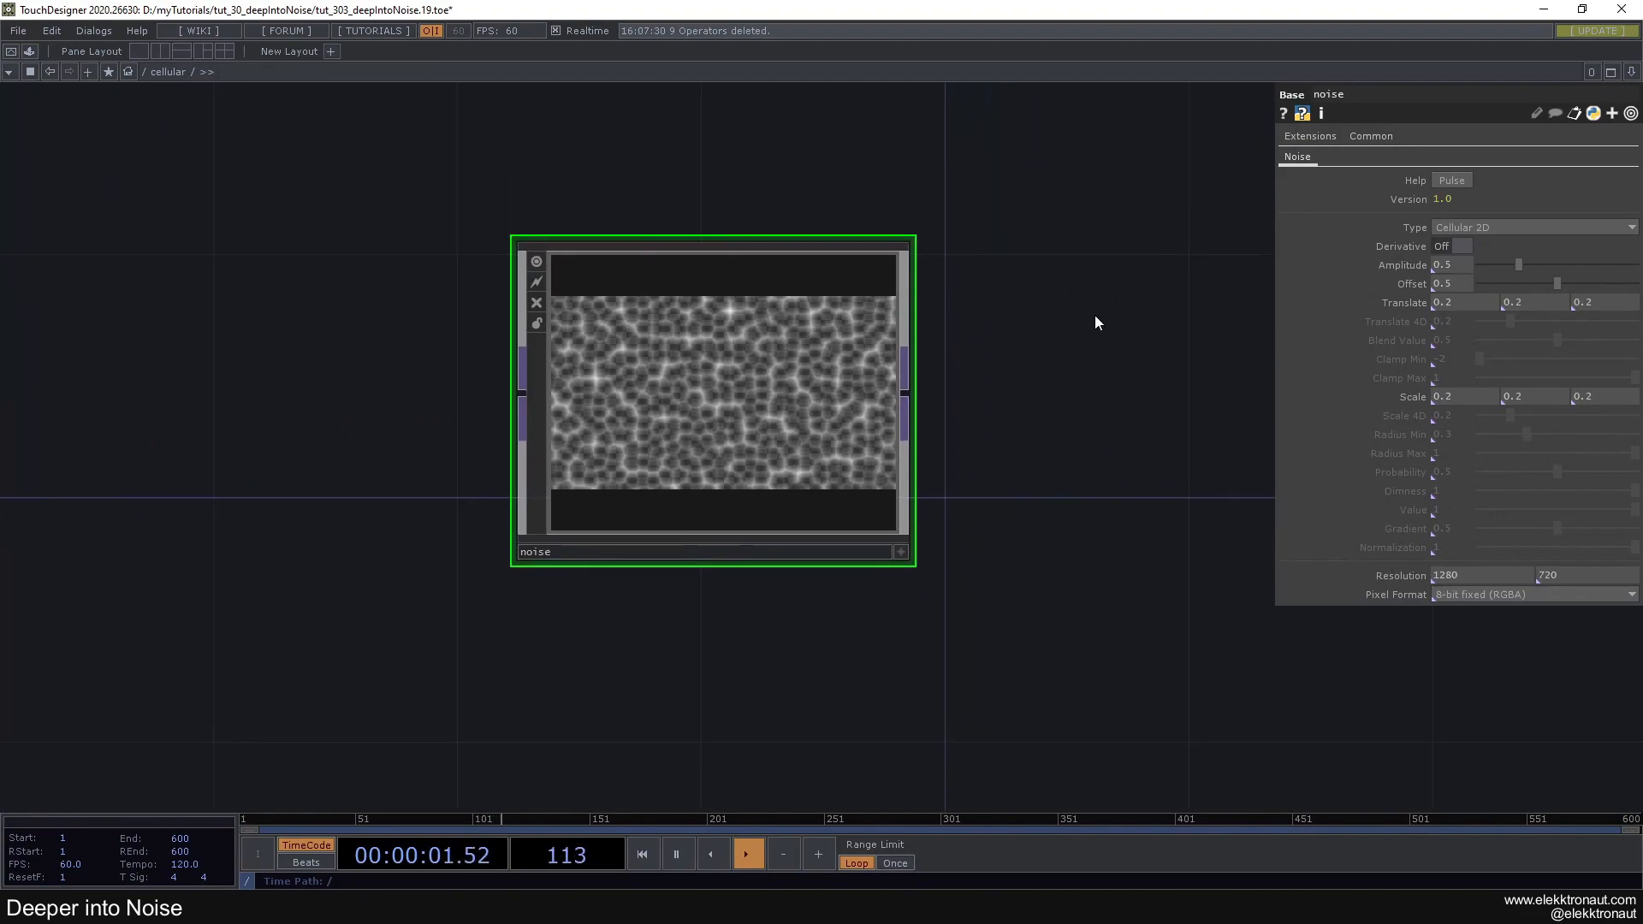
Try the Cubist 3D type on the noise component and return it to Cellular 2D
click(1516, 221)
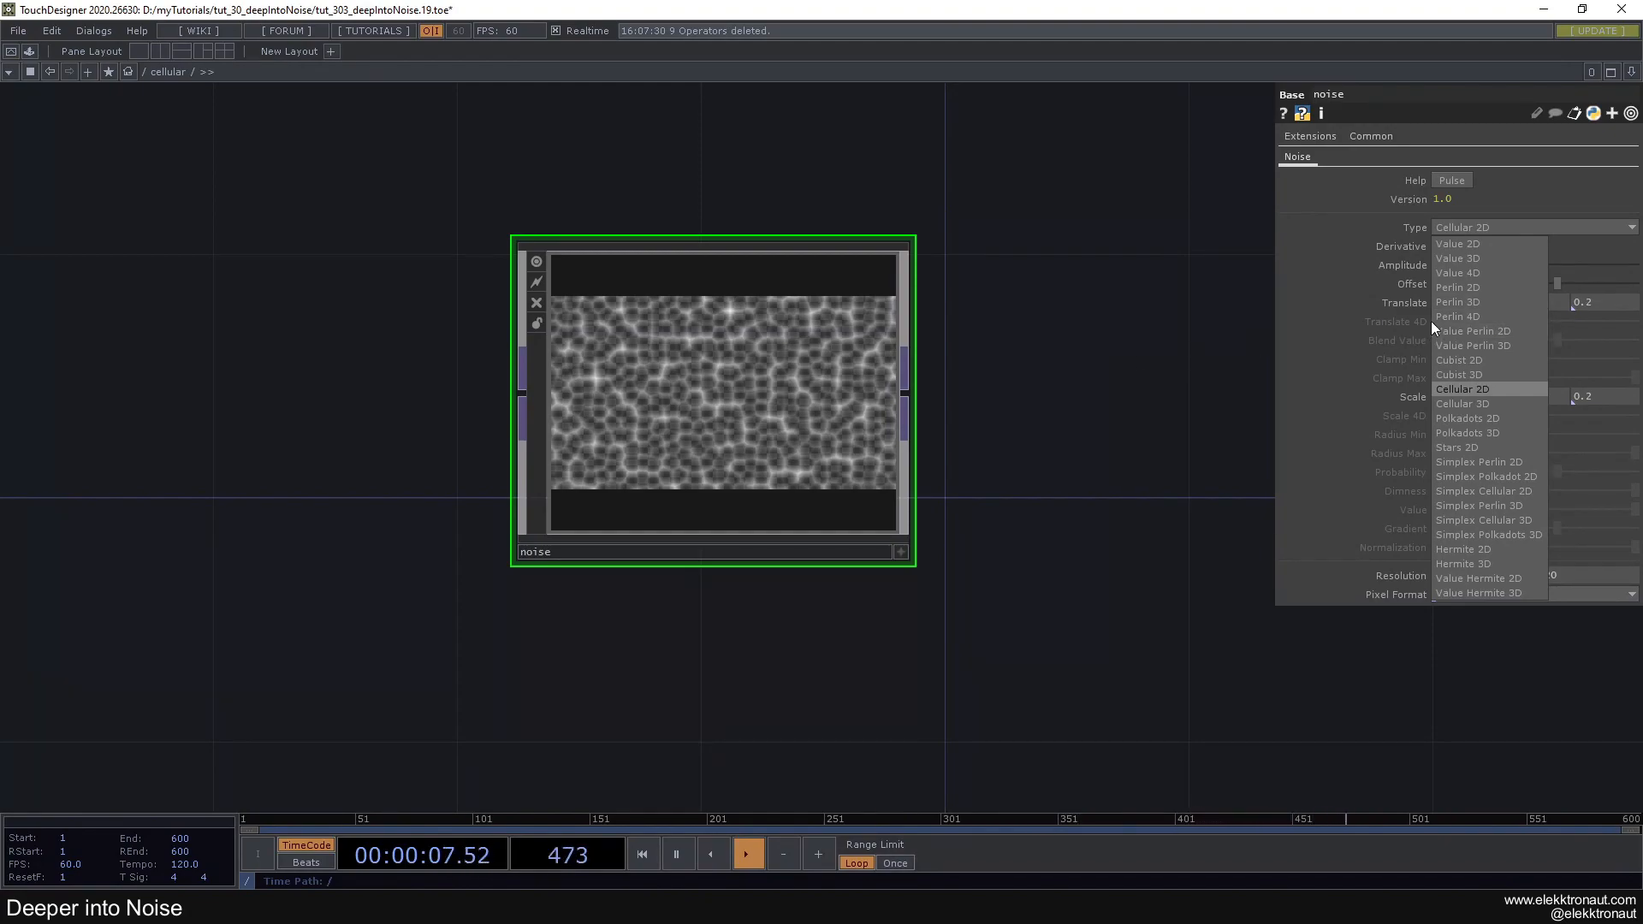
click(1473, 377)
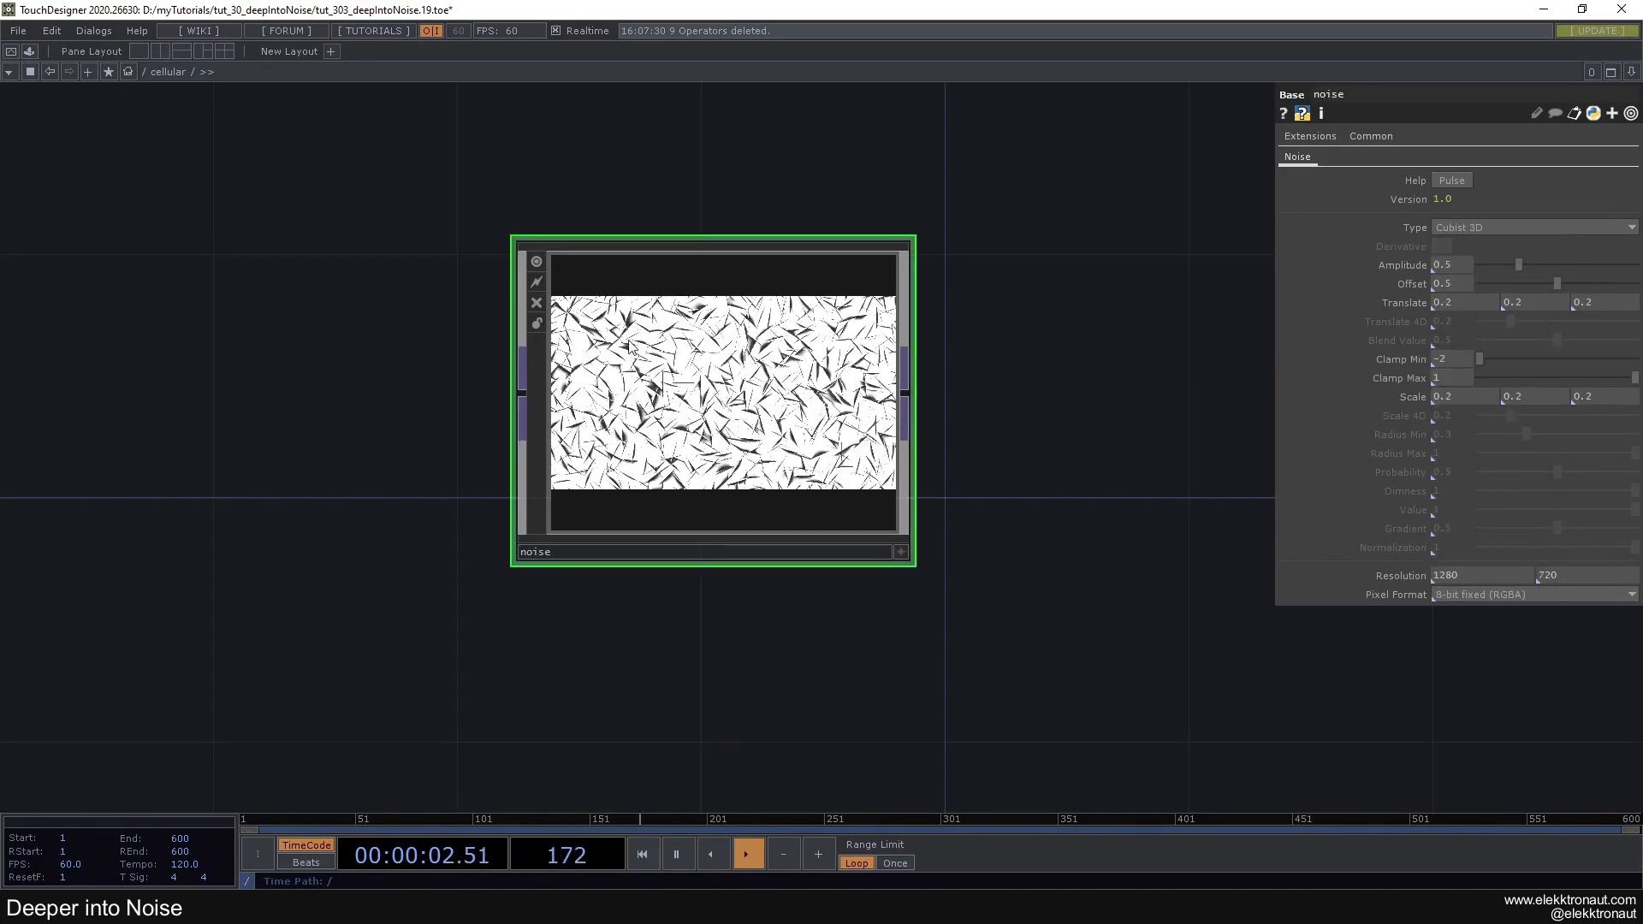
click(1491, 227)
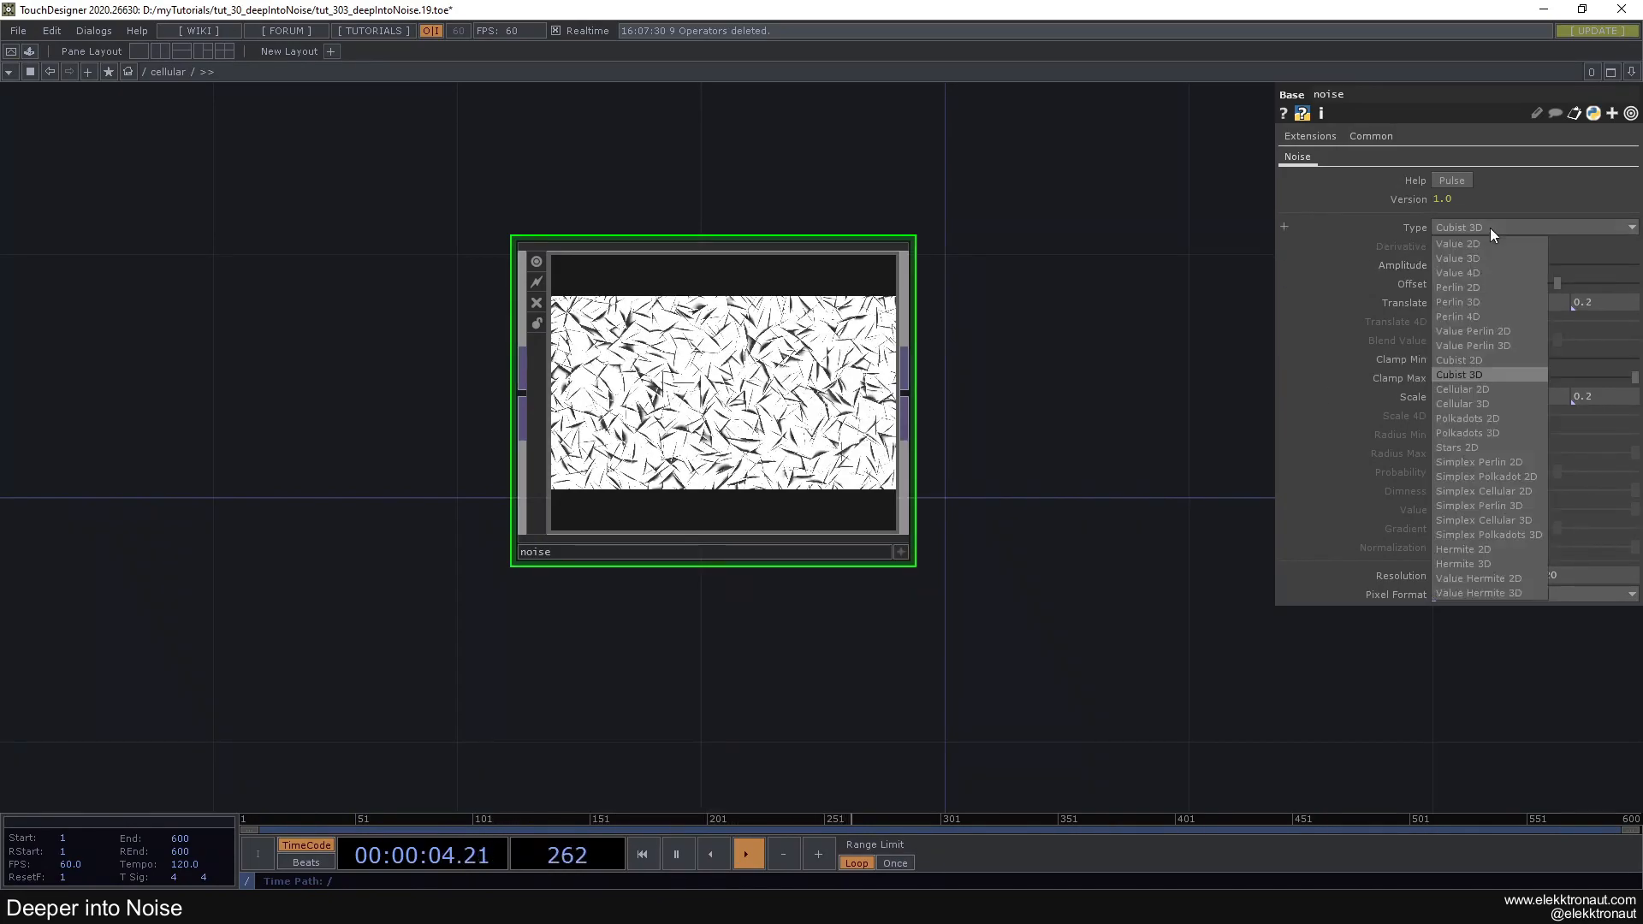
click(1484, 389)
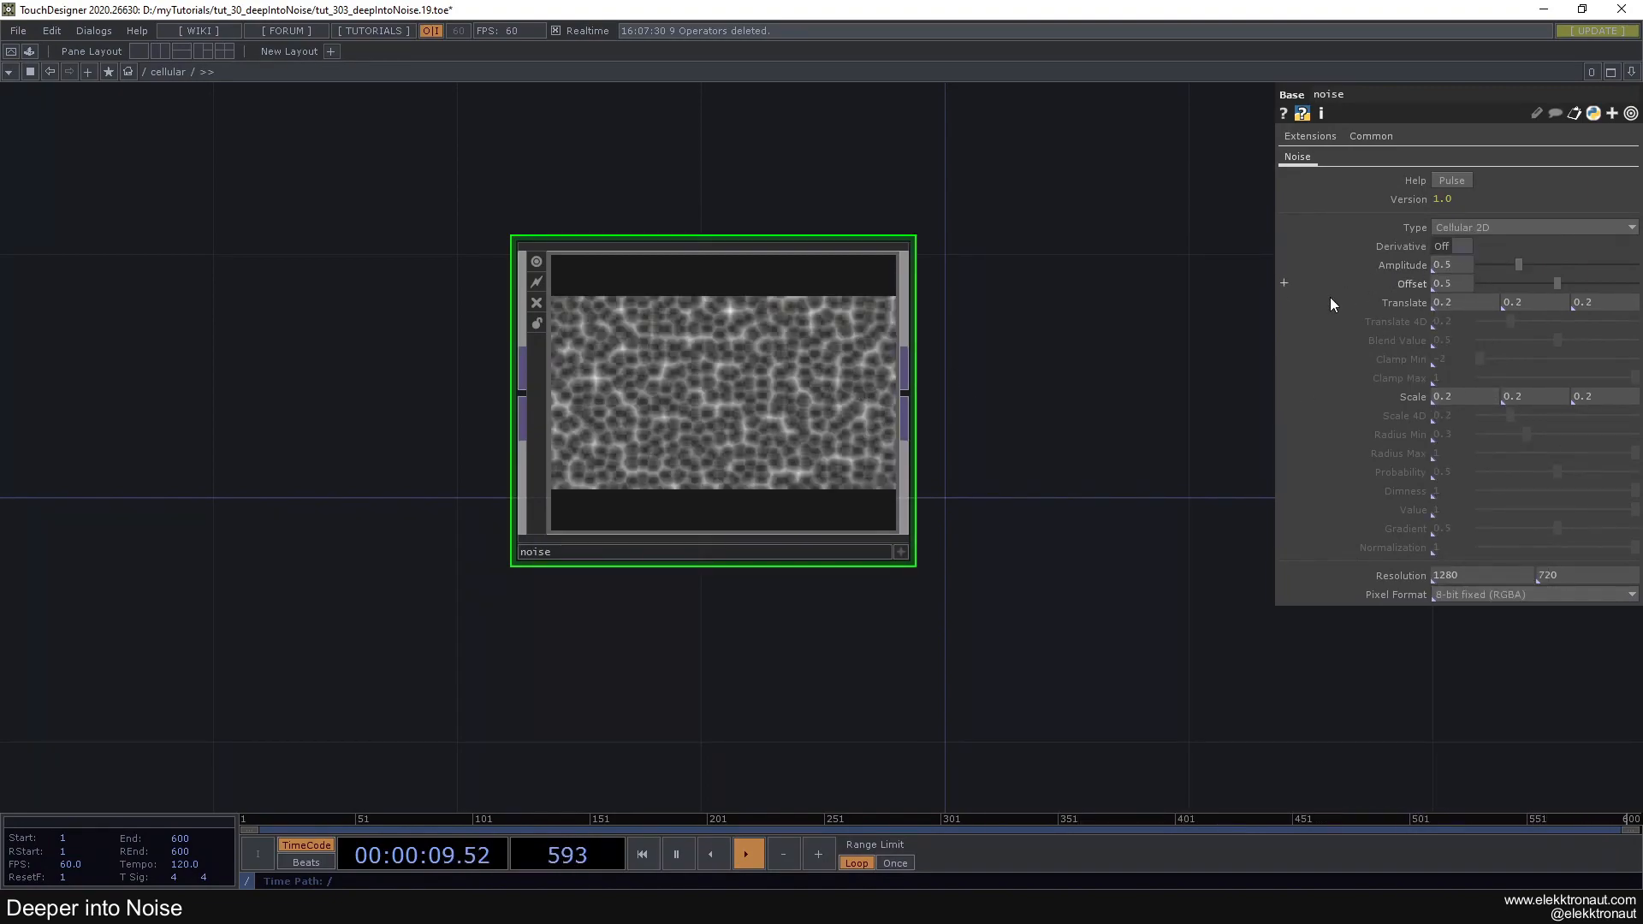
Set the noise component's resolution to 1920 by 1080 and its pixel format to 32-bit float (Mono+Alpha)
text(182920)
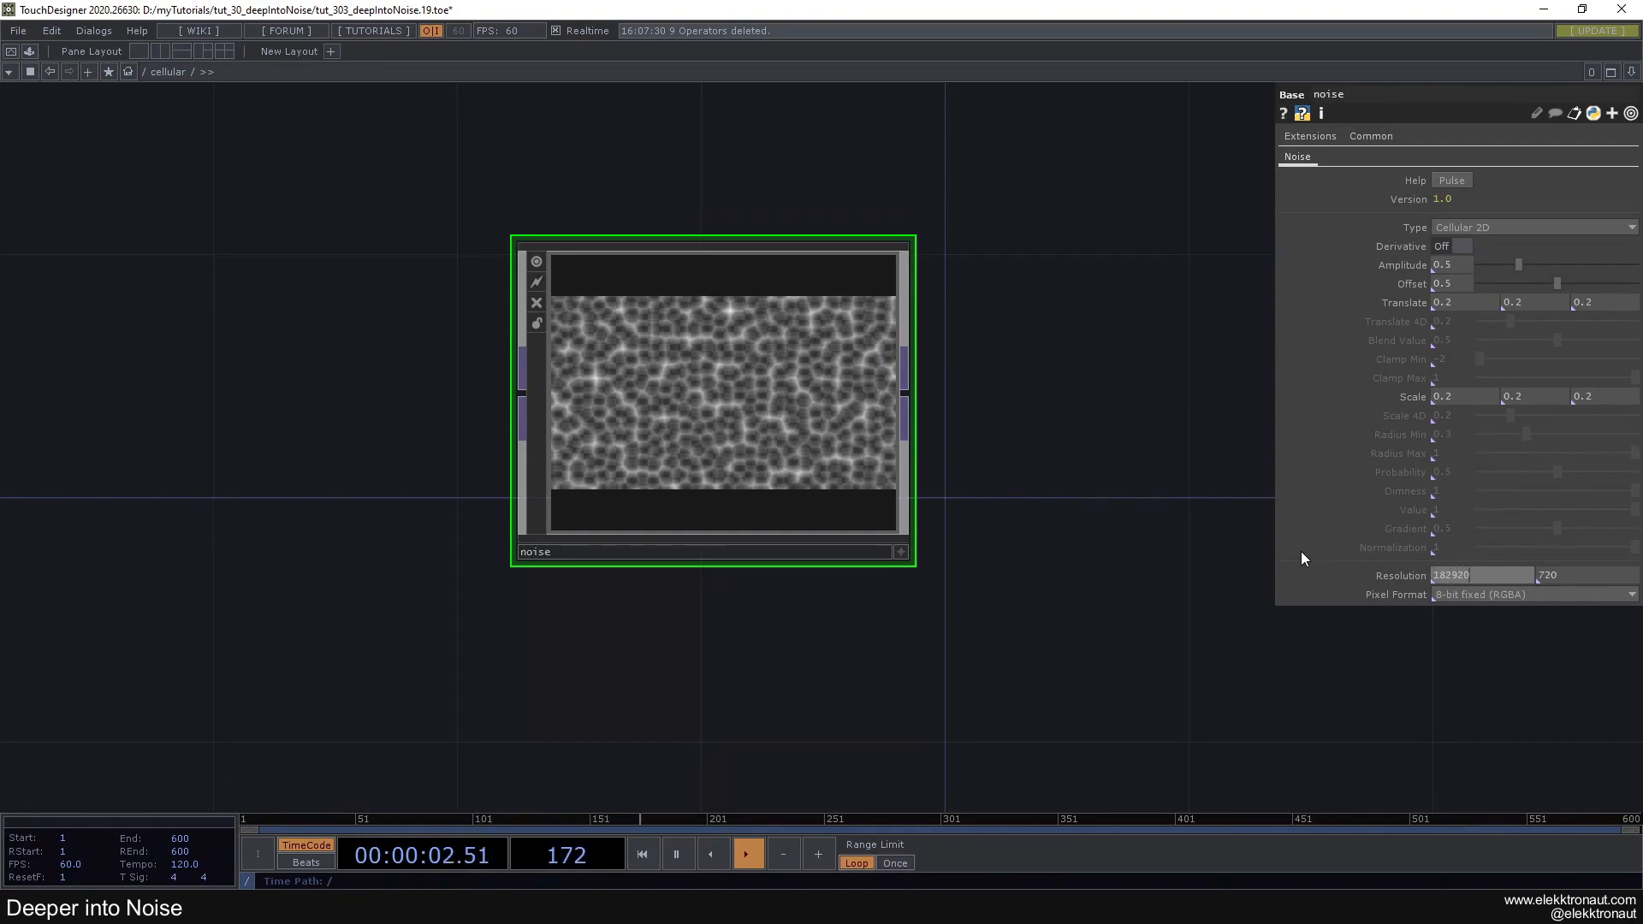
key(Return)
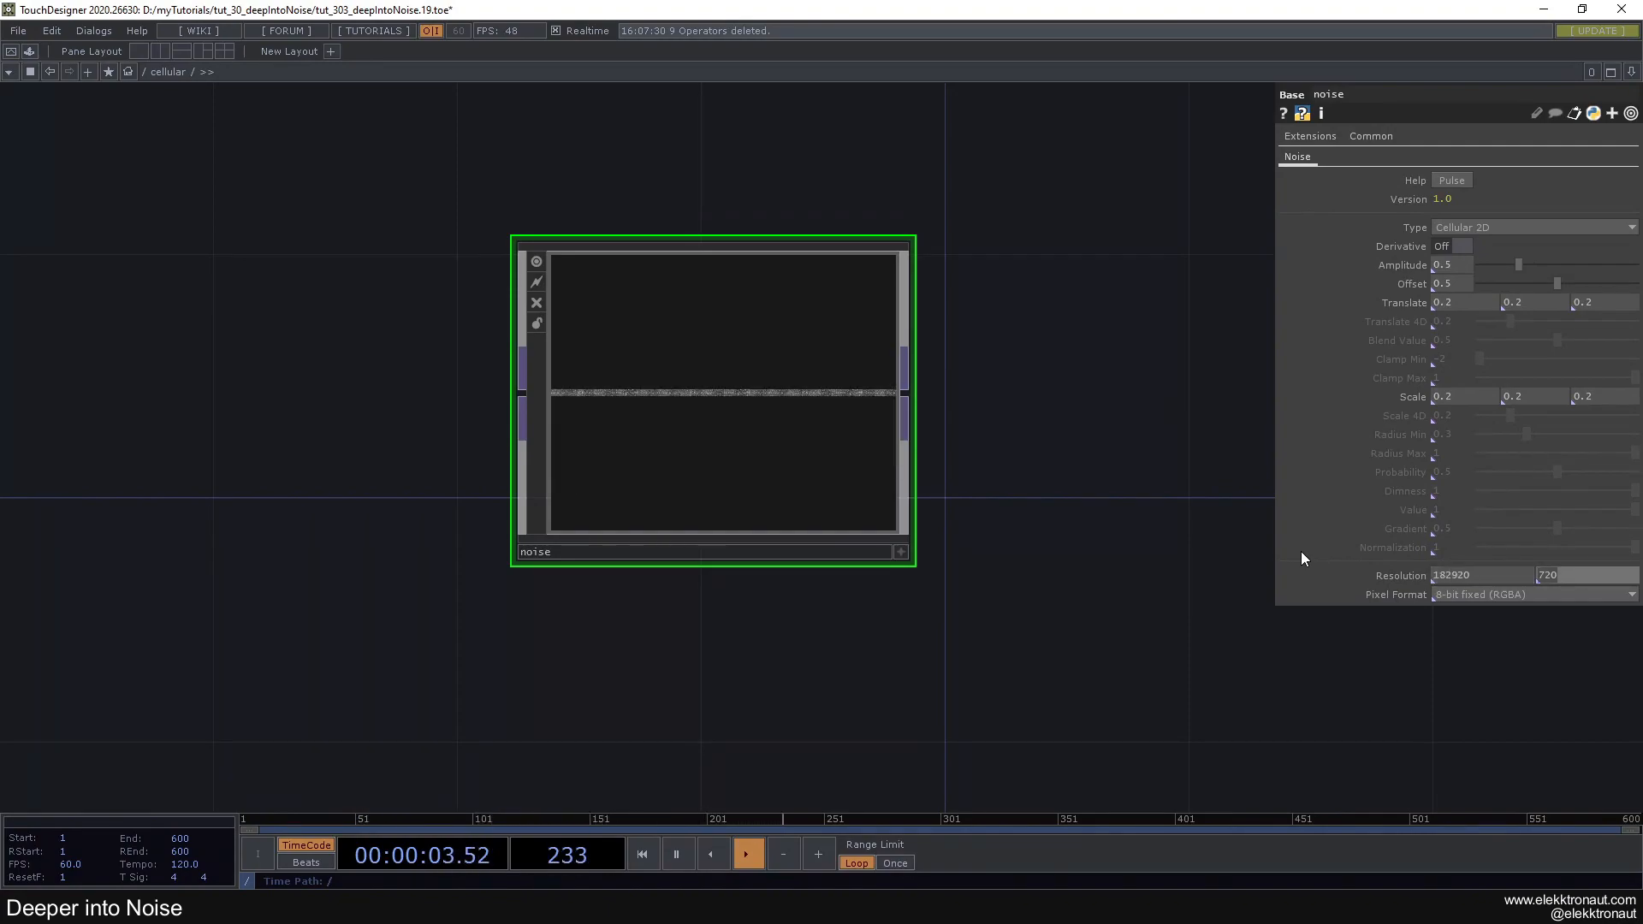
text(1920)
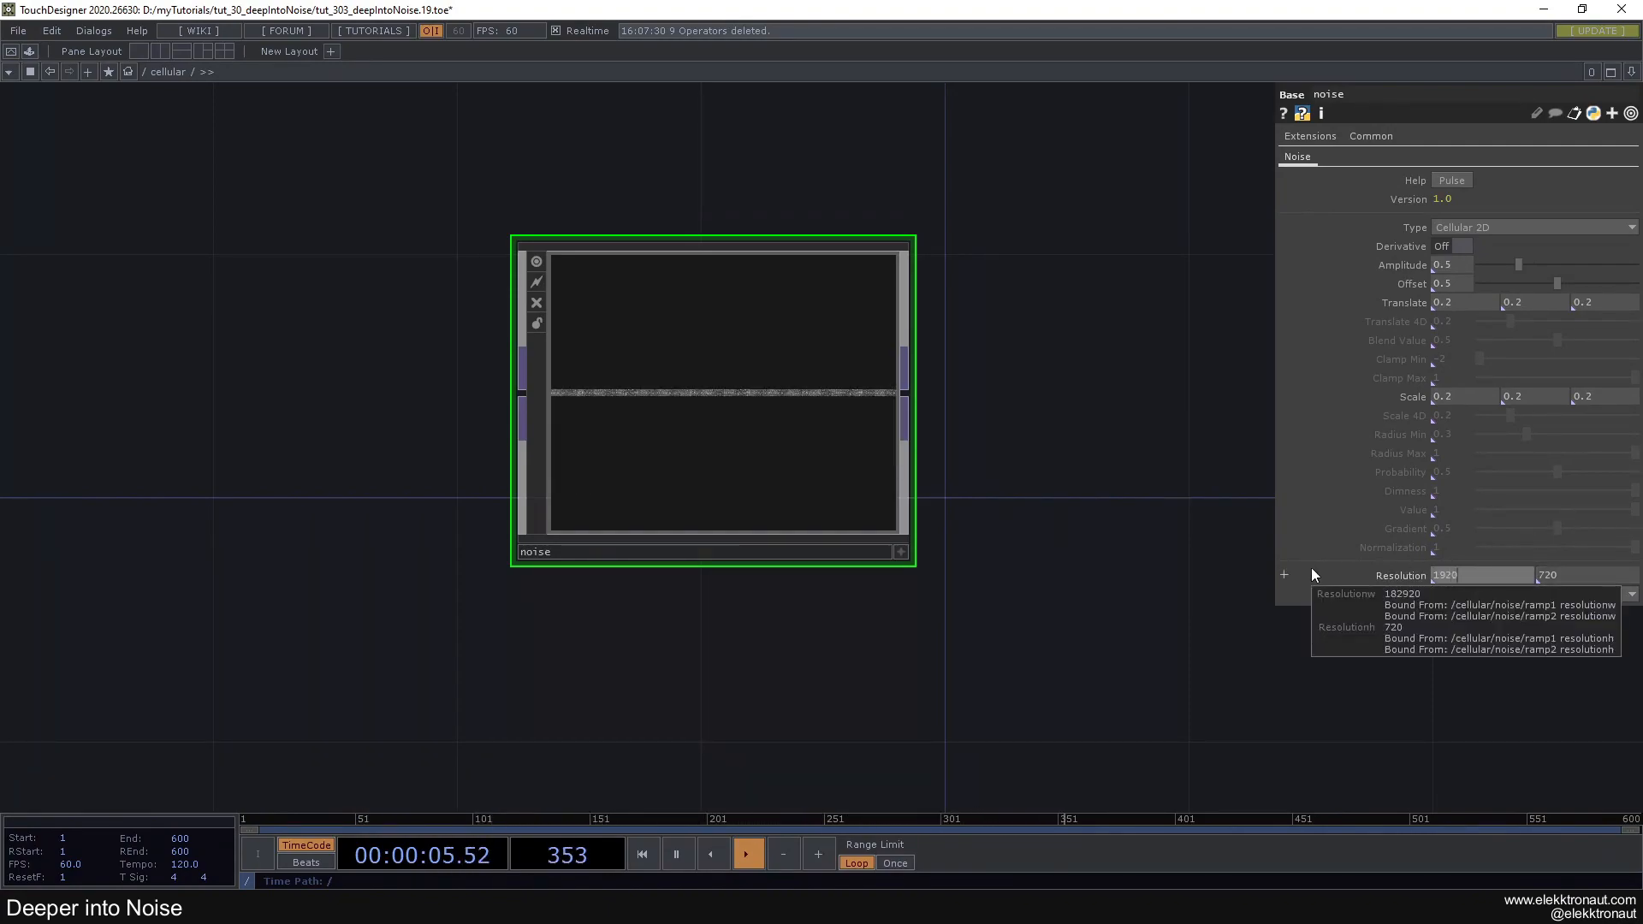
key(Tab)
text(1080)
key(Return)
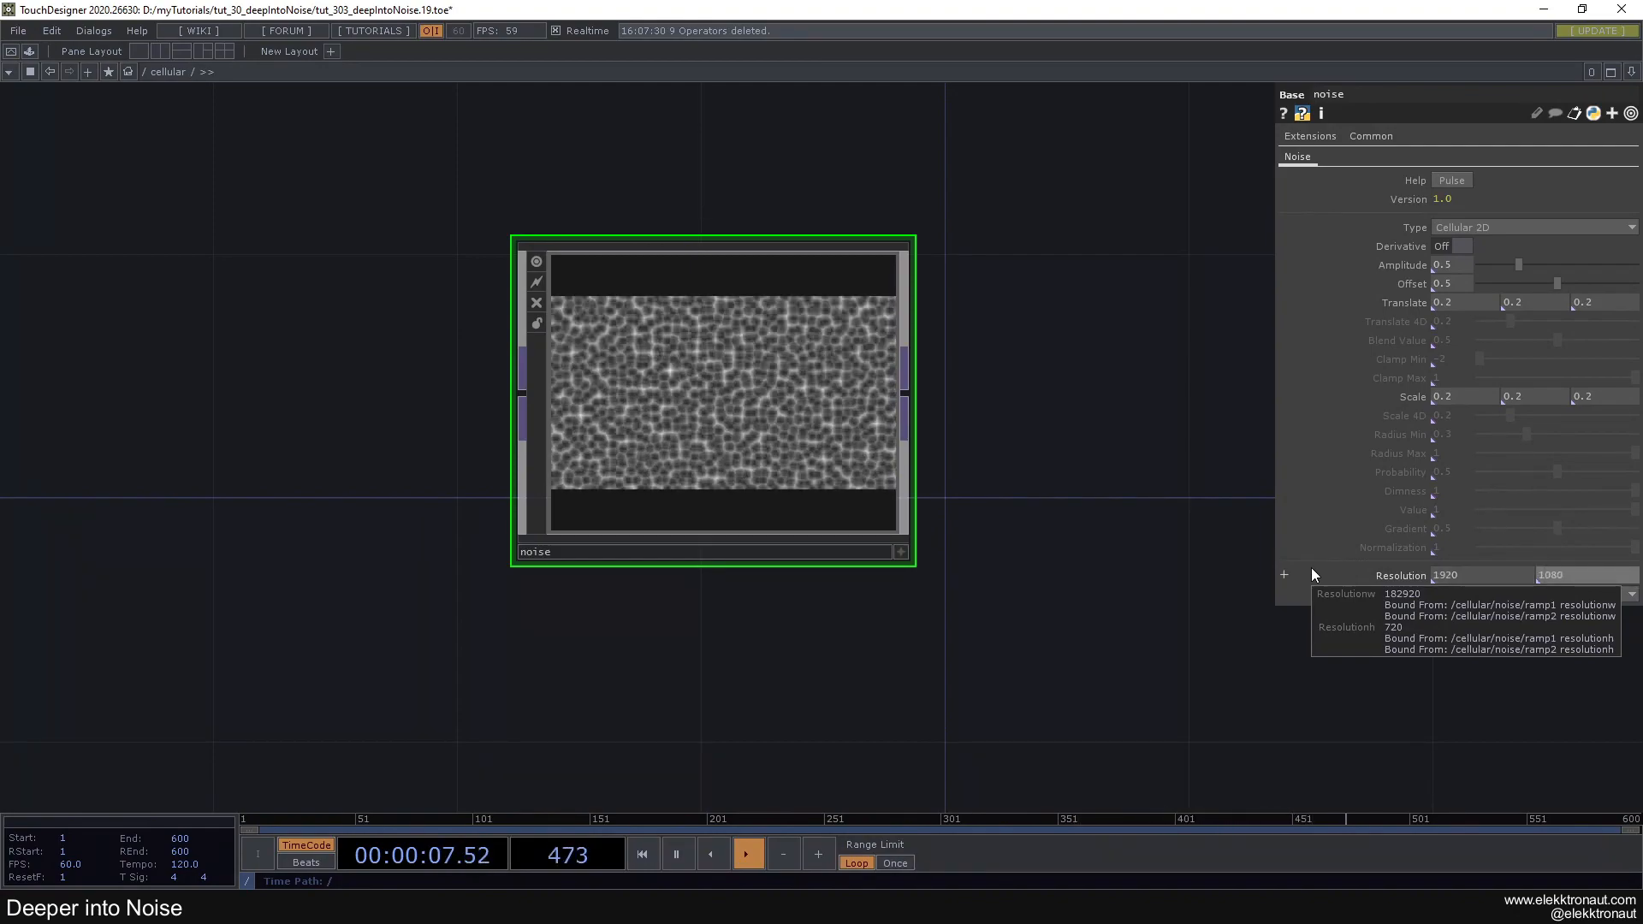
click(1455, 594)
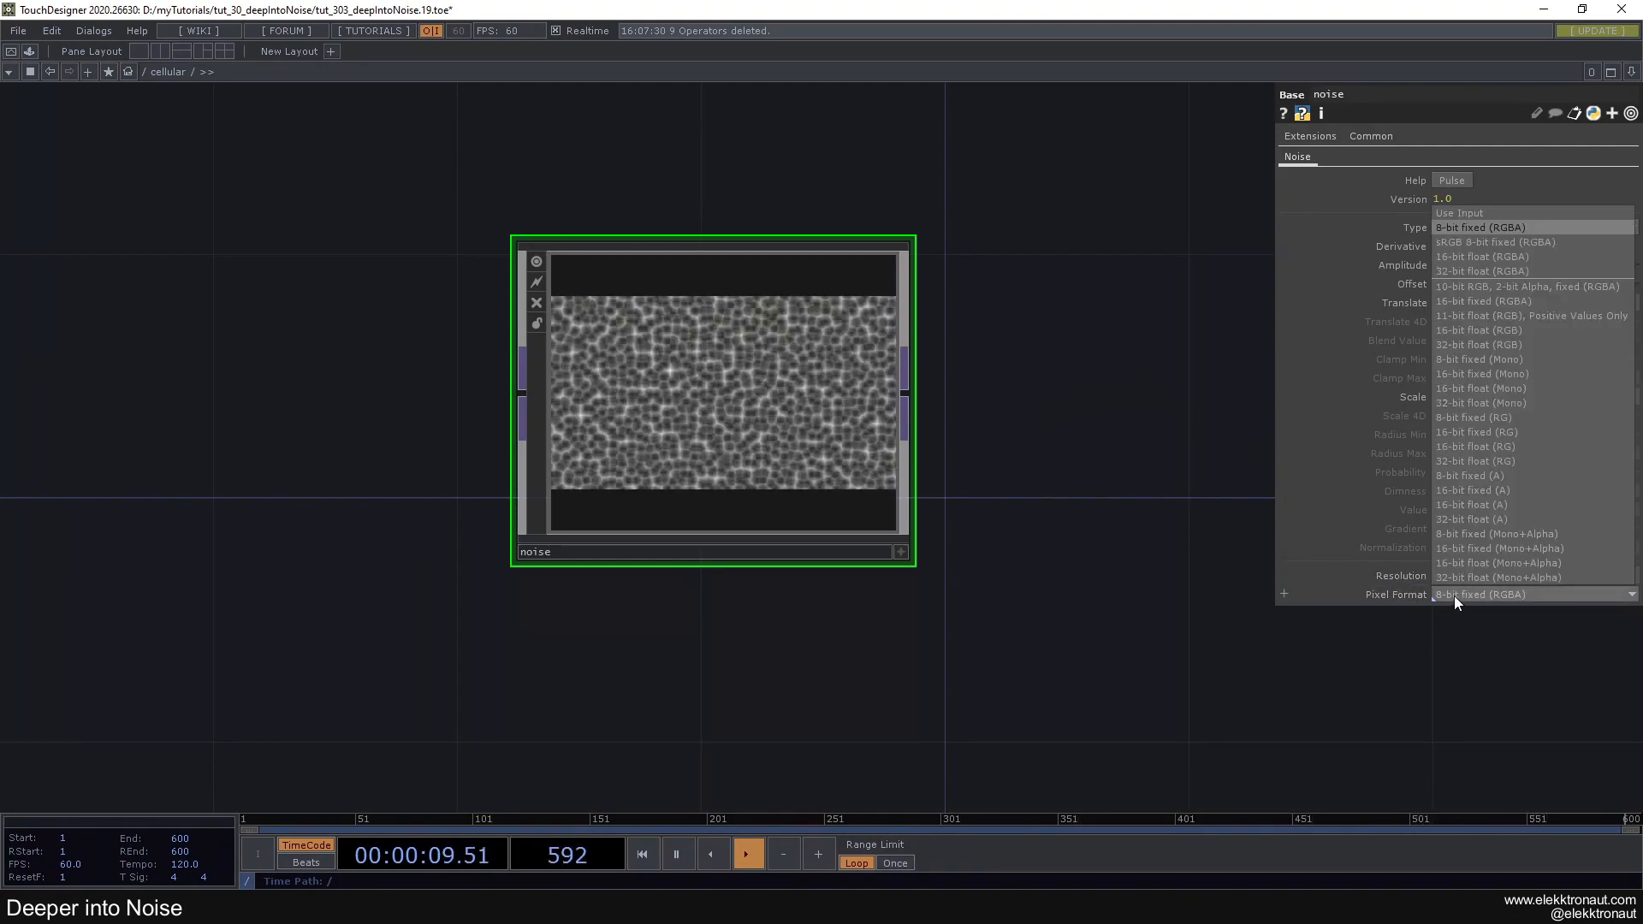
click(1474, 577)
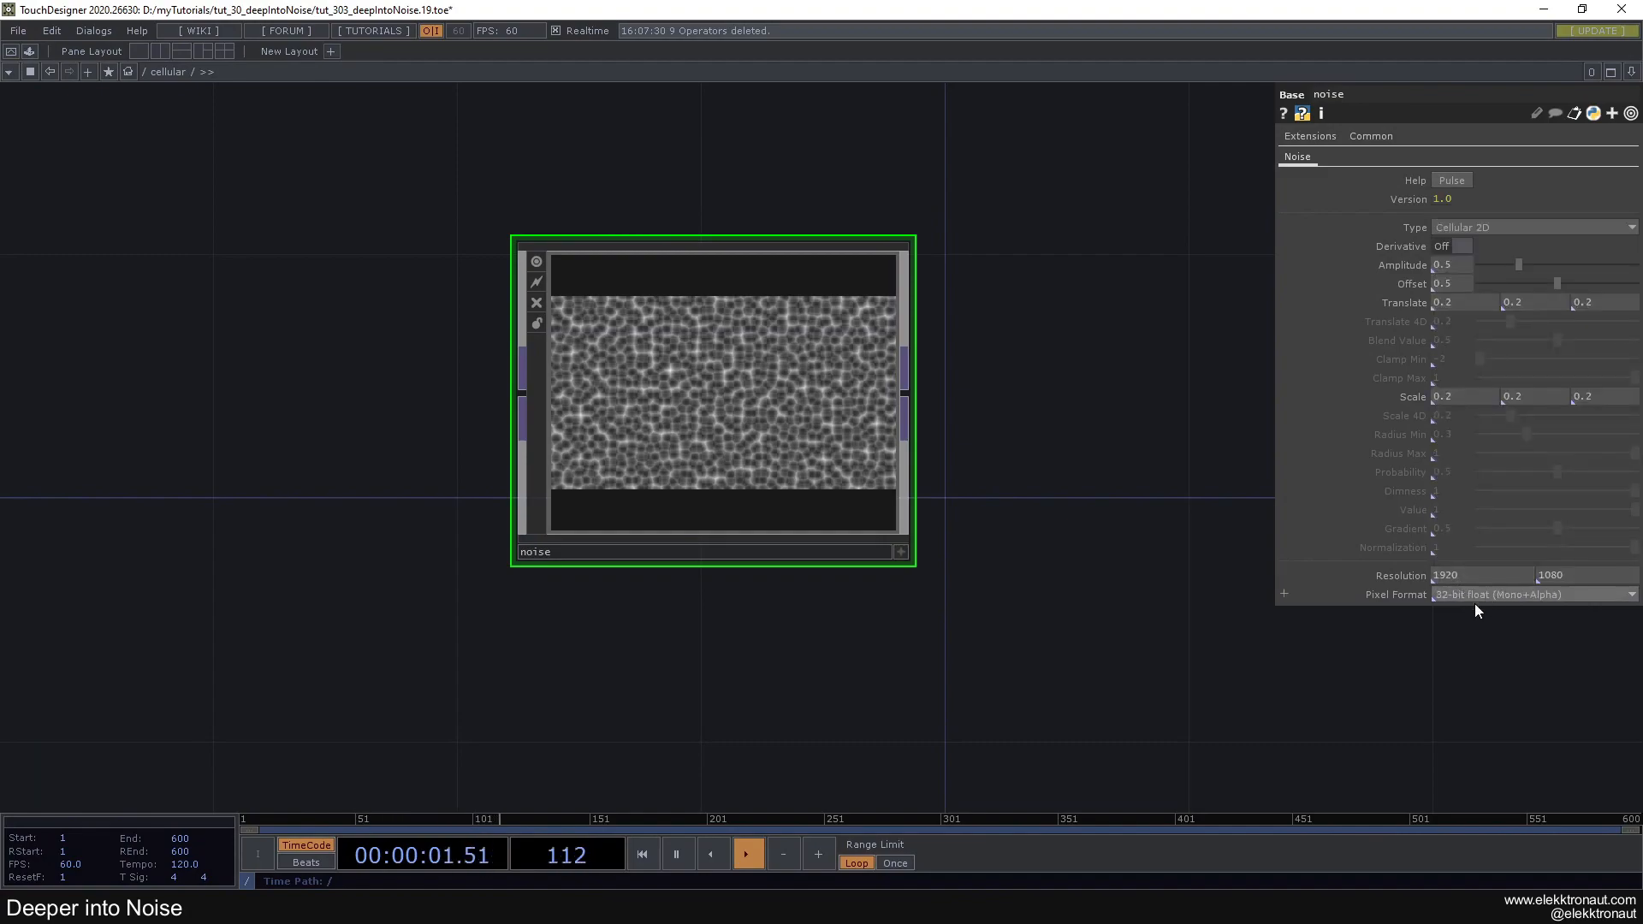
Set the noise component's scale to 0.1 on all three axes
drag(1017, 536, 854, 487)
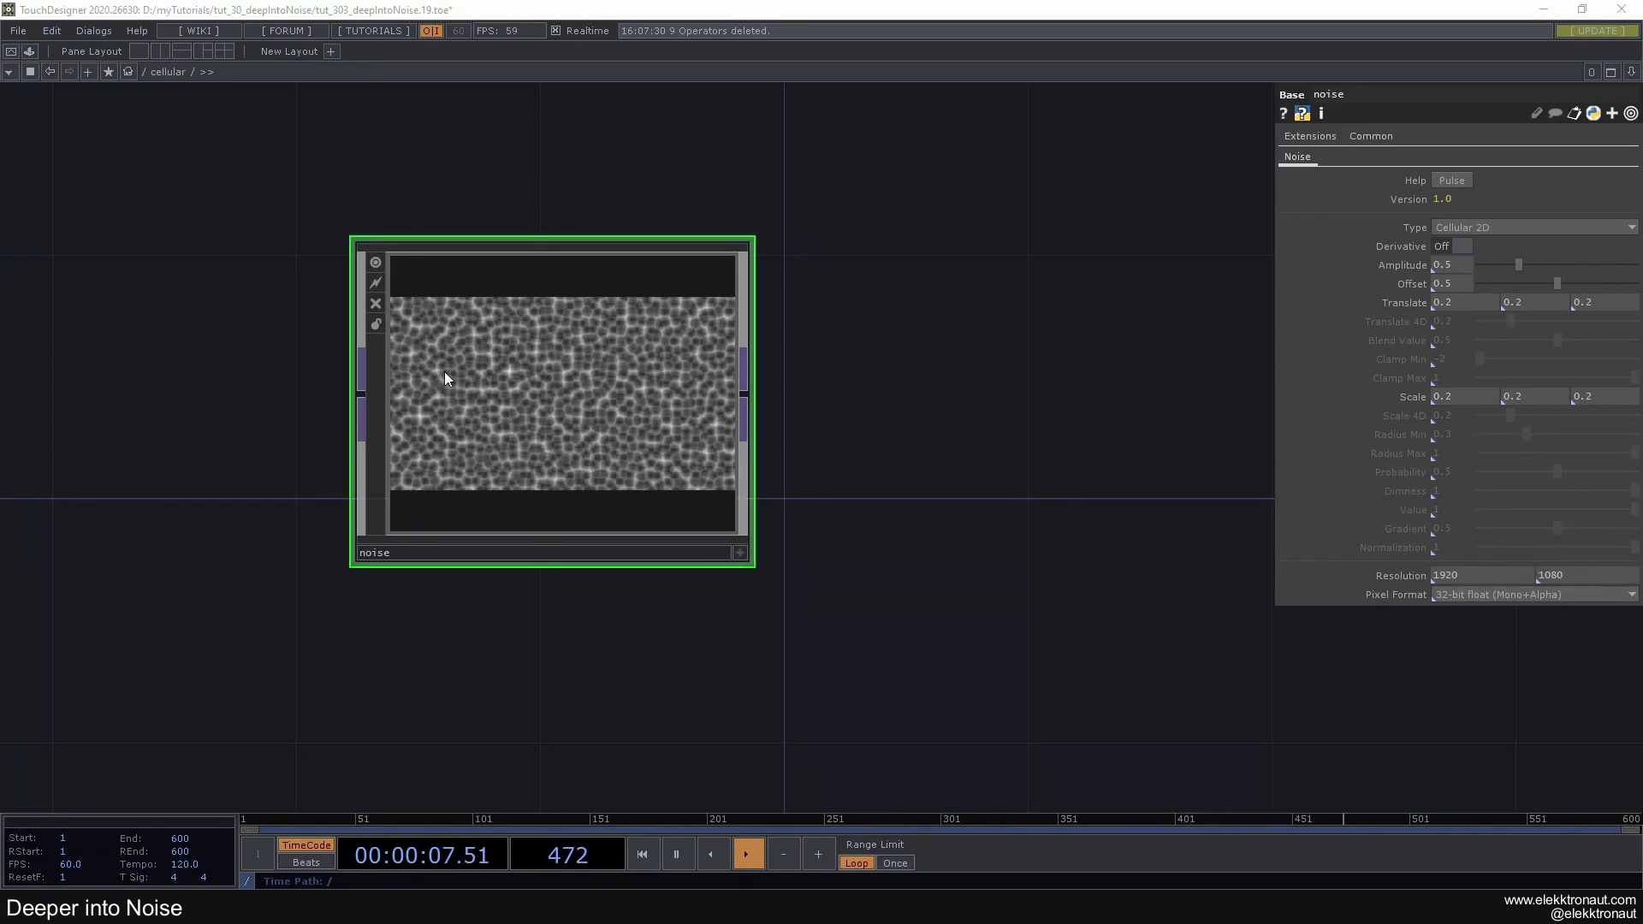
click(1420, 397)
scroll(905, 374, up, 3)
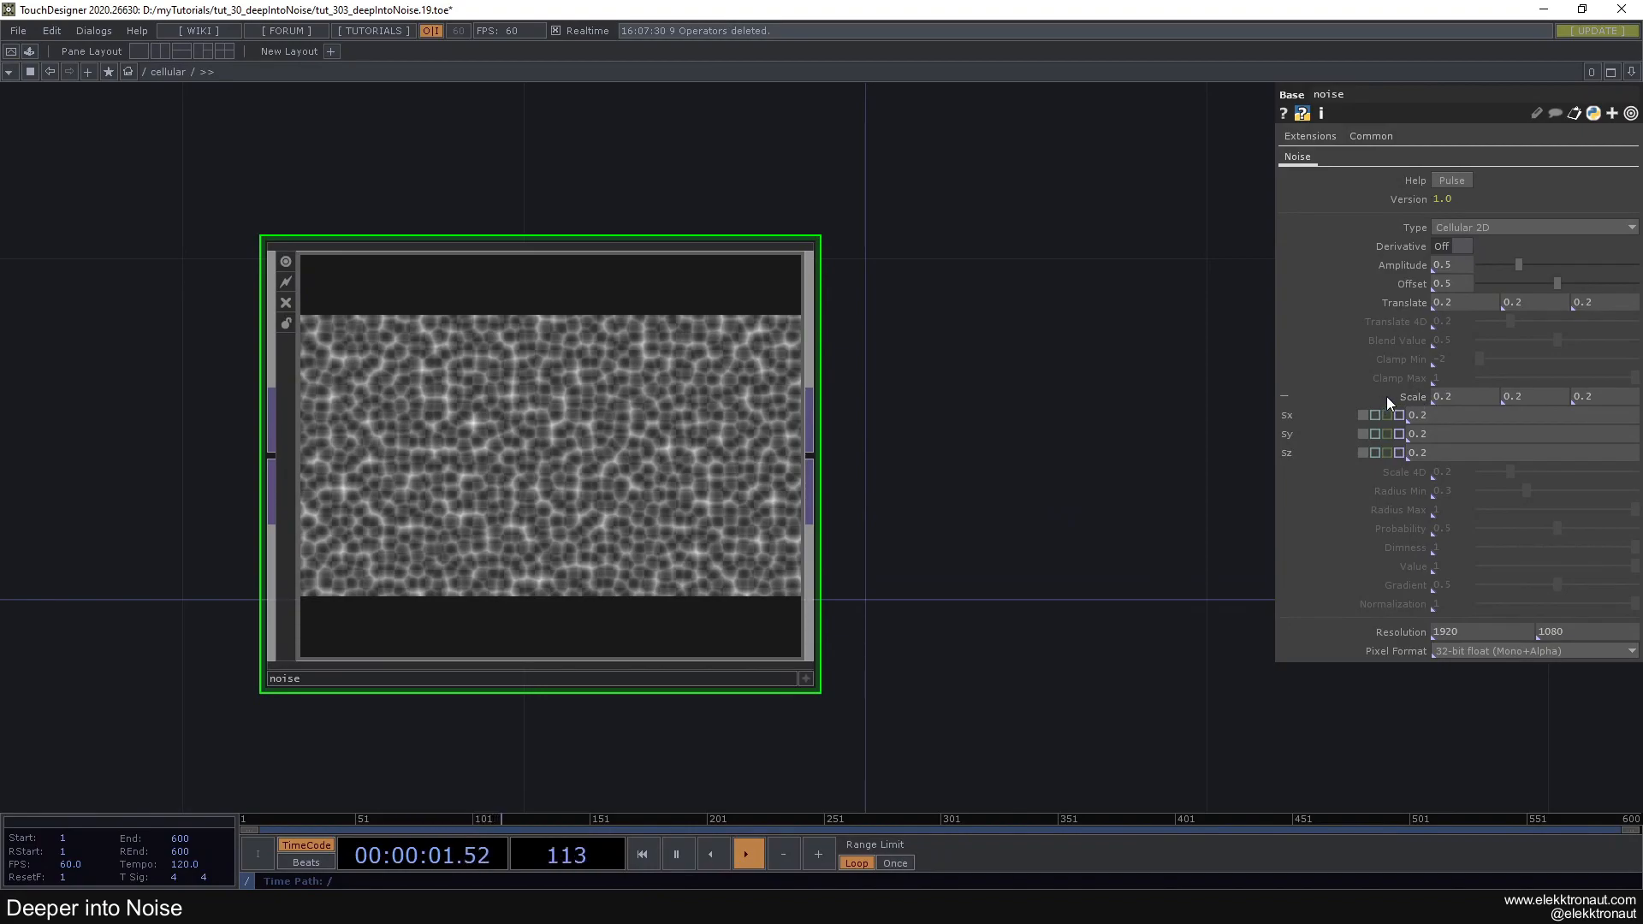
middle_drag(1395, 428, 1379, 397)
scroll(972, 377, down, 4)
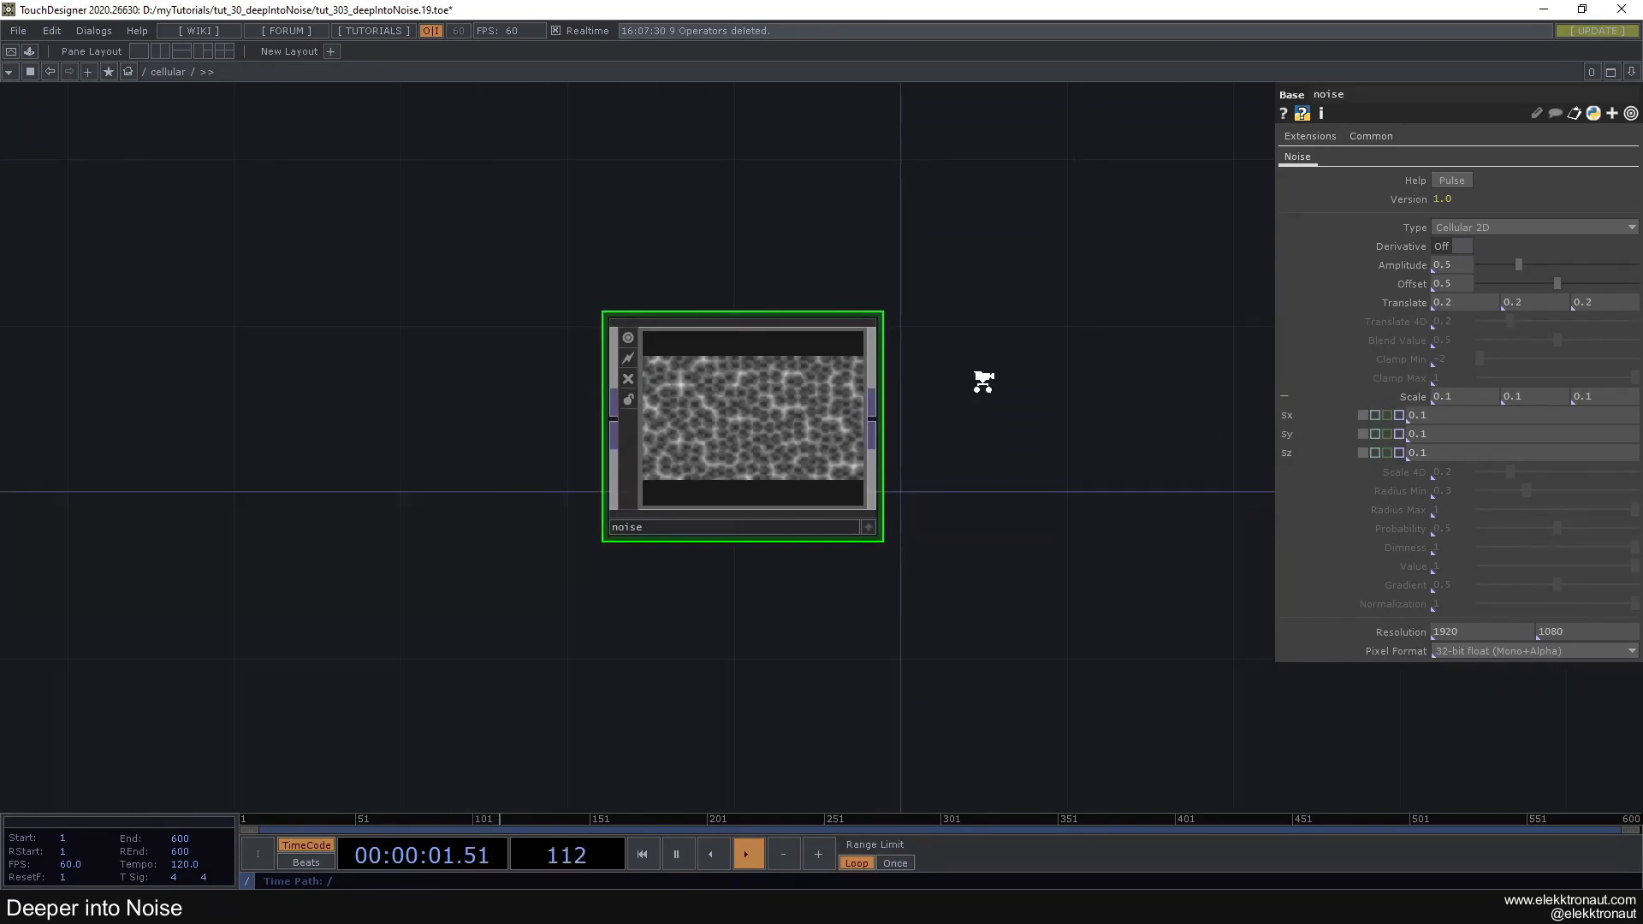
Add a Null TOP after the noise component, name it bg, and display it as the network background
drag(886, 373, 521, 392)
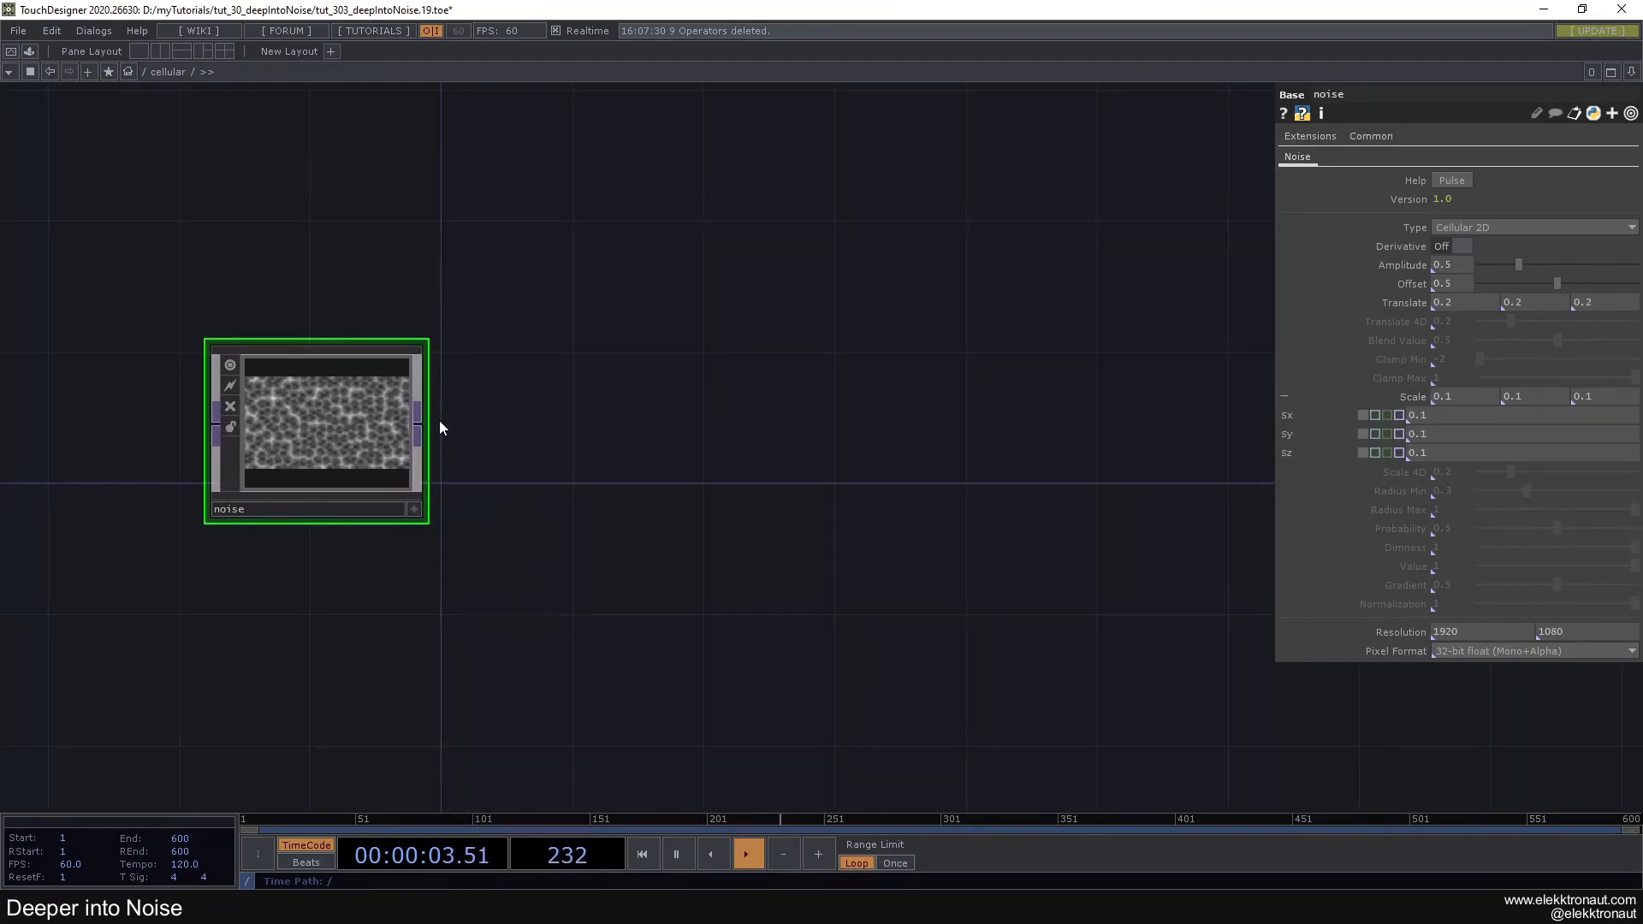
right_click(423, 426)
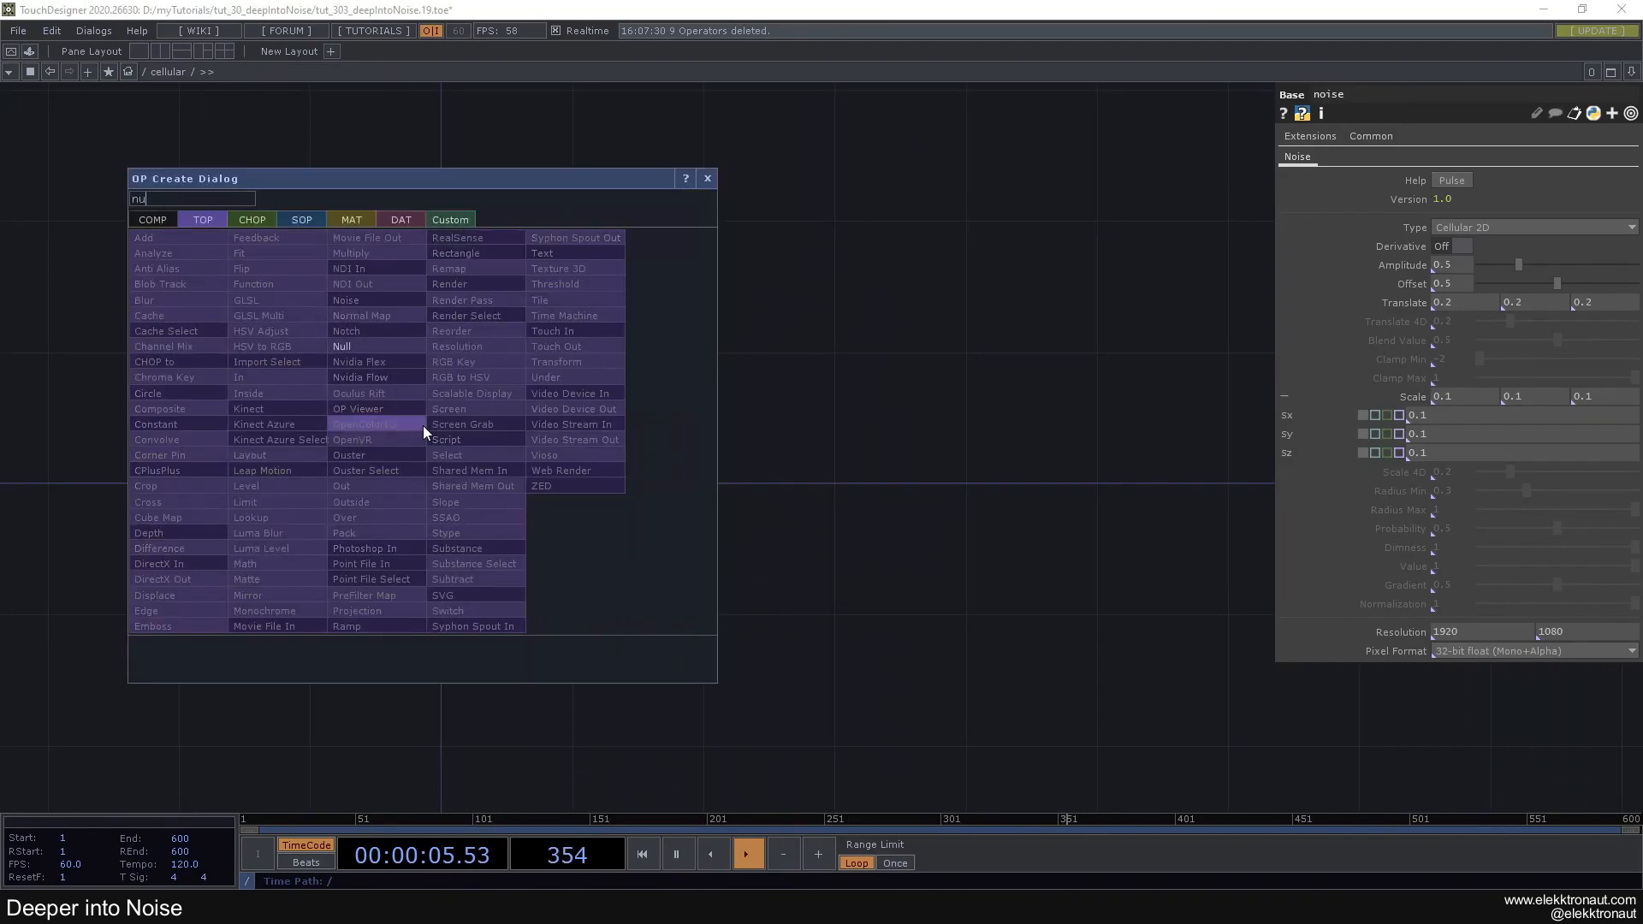
click(352, 346)
click(1116, 419)
click(1066, 477)
text(bg)
key(Return)
drag(1096, 449, 1456, 448)
click(1543, 480)
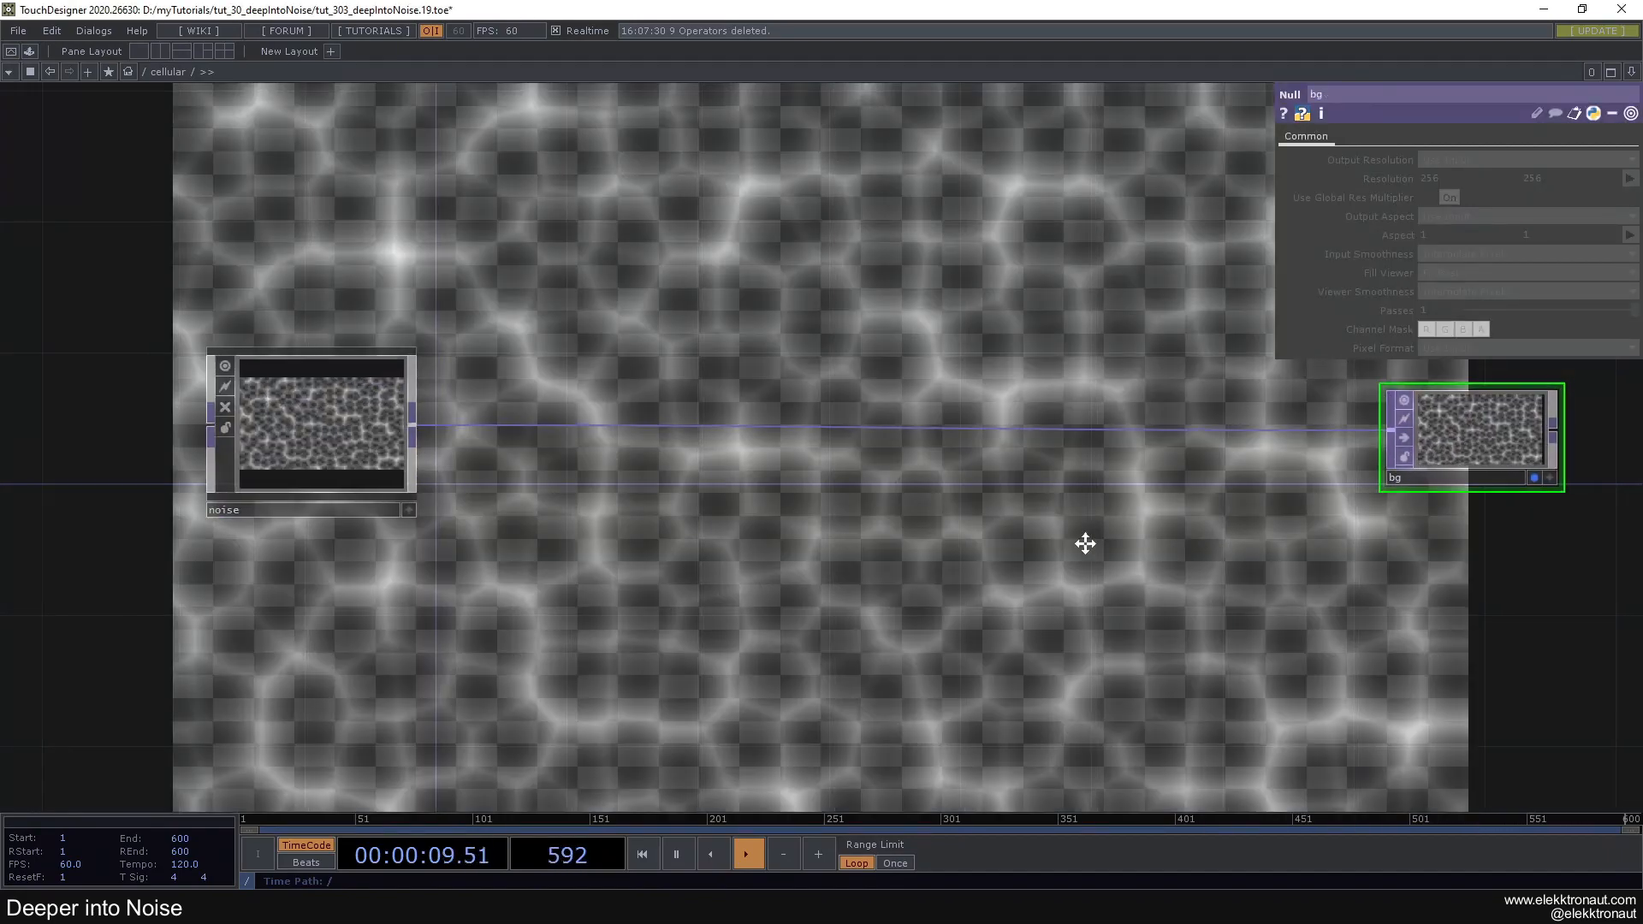
Move the bg null farther from the noise component and insert a Noise TOP into the connection between them
scroll(1049, 549, down, 3)
scroll(1132, 525, up, 3)
scroll(1112, 559, up, 2)
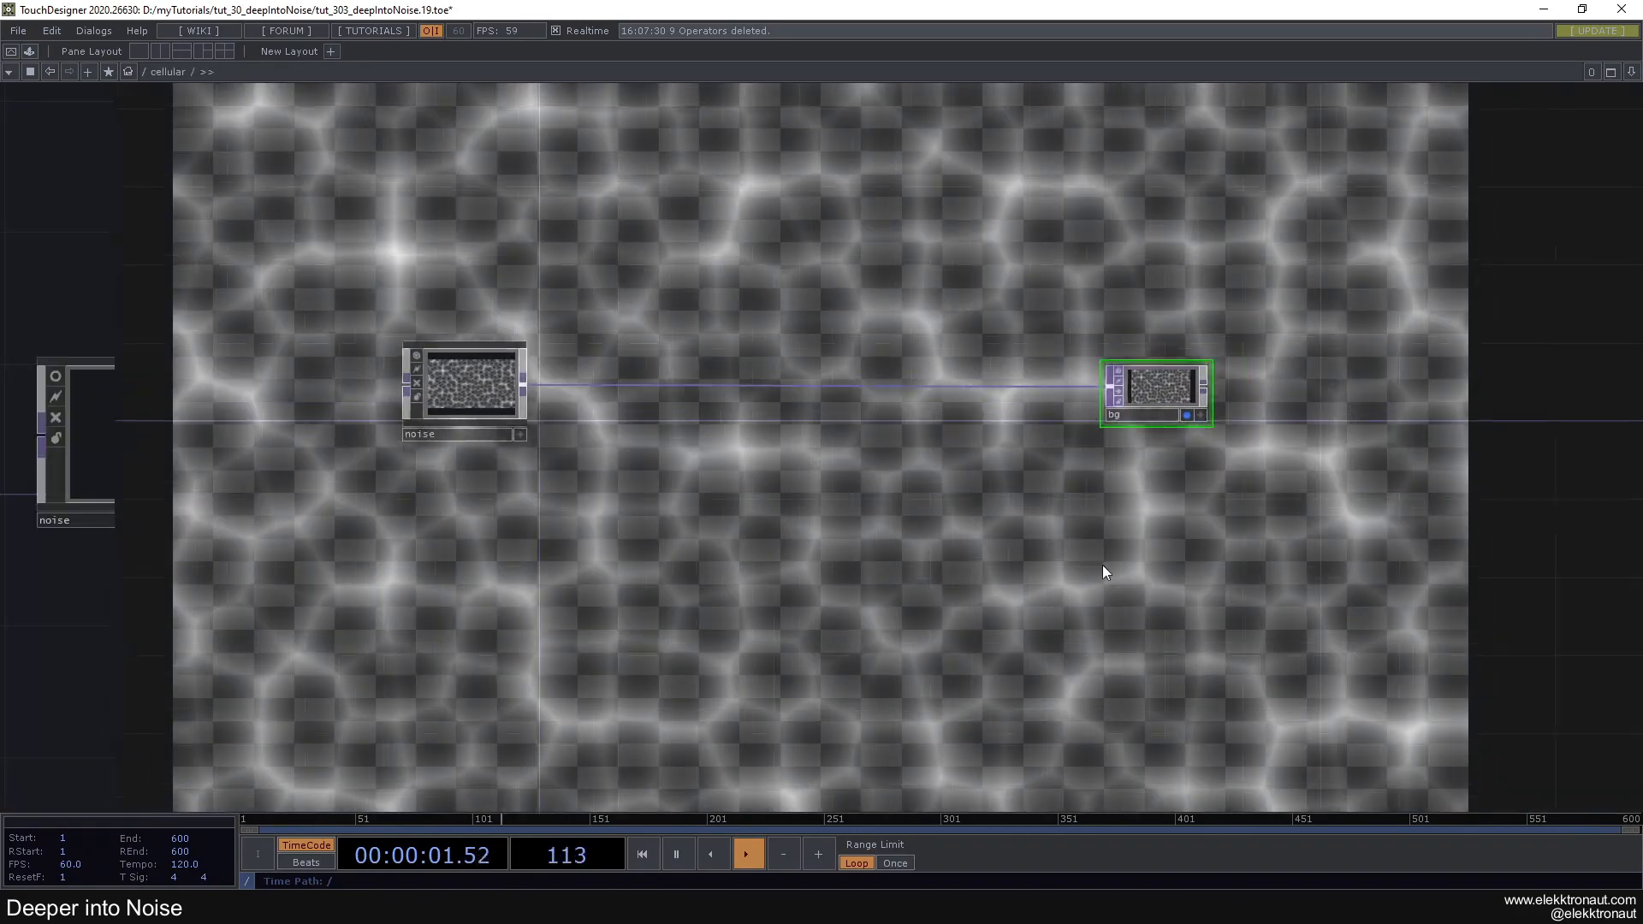
scroll(939, 546, down, 3)
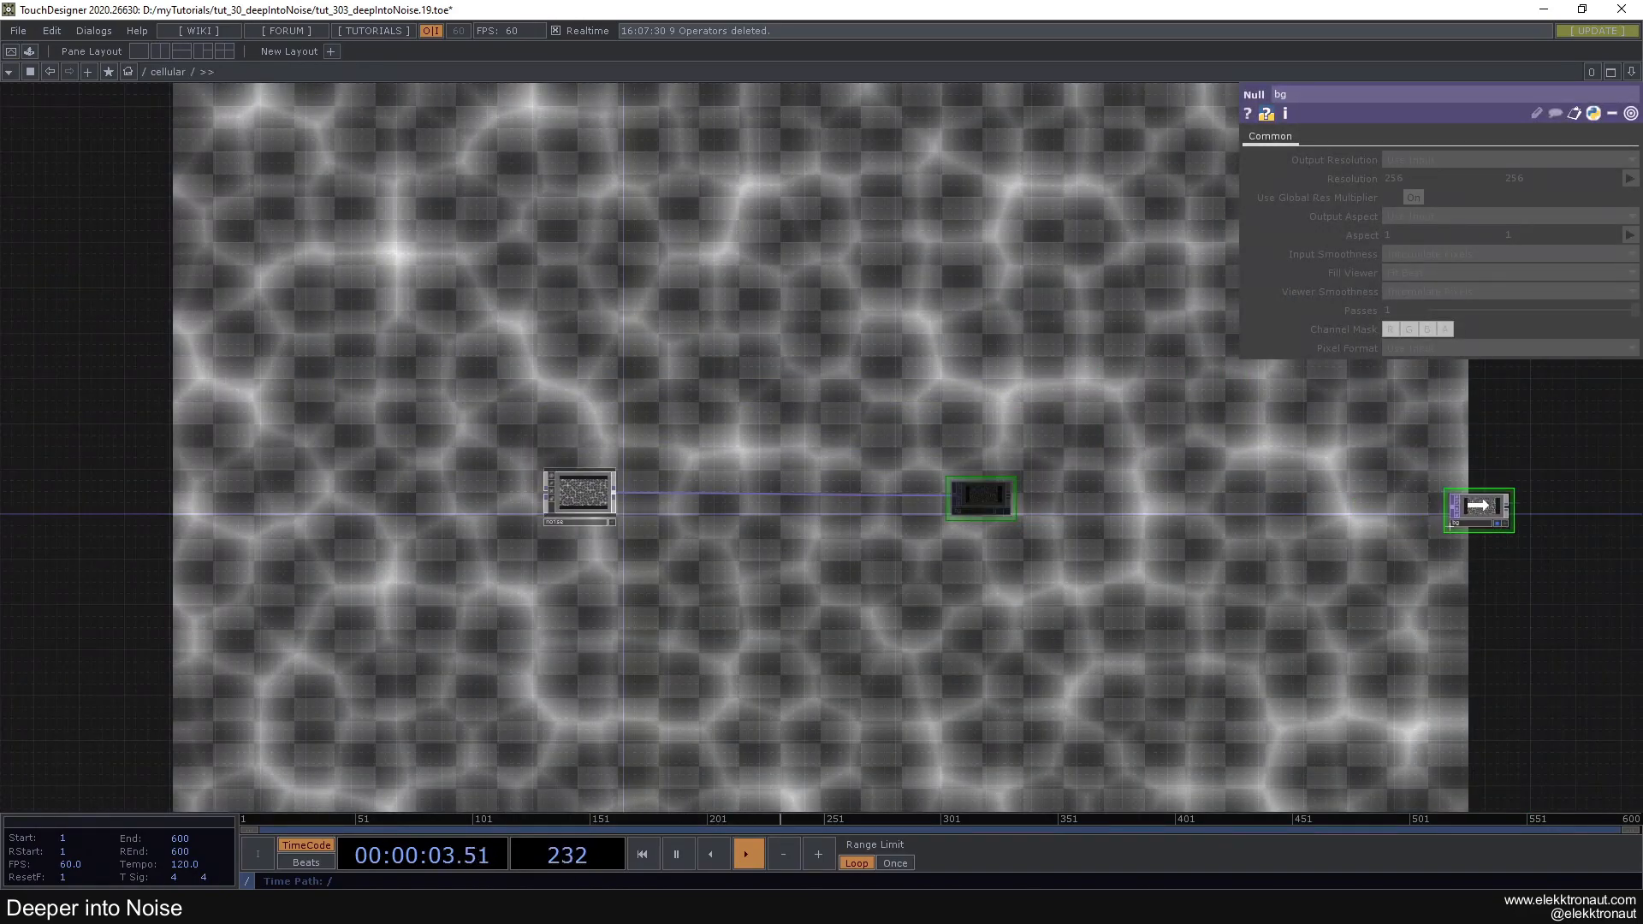
scroll(707, 438, up, 2)
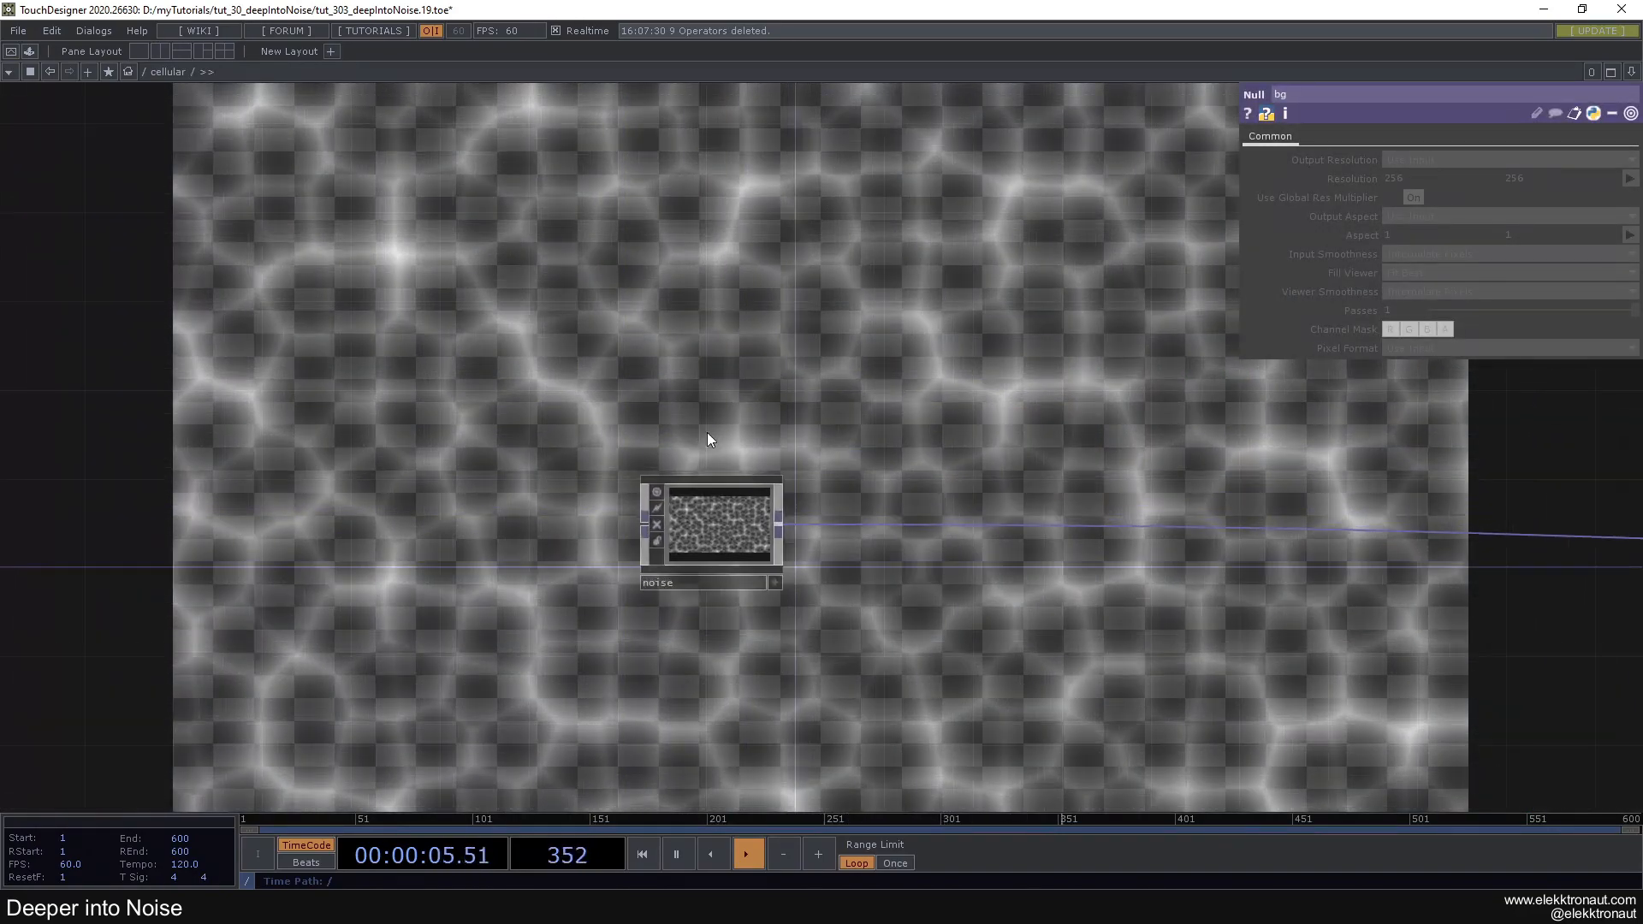
right_click(859, 525)
click(883, 507)
text(nois)
click(851, 386)
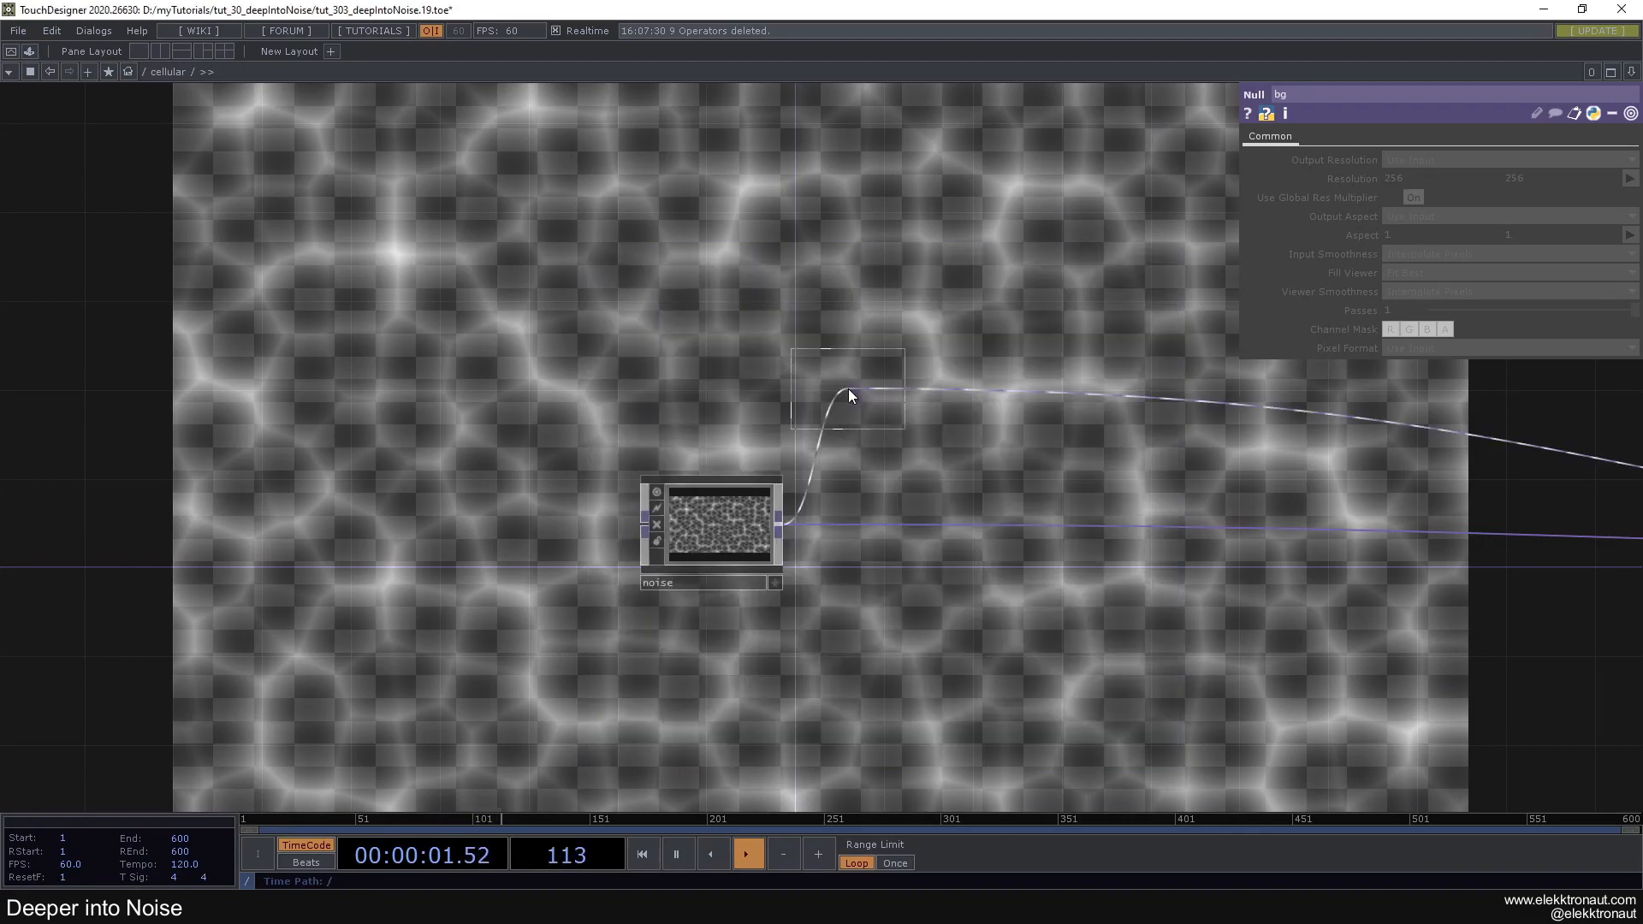
click(919, 528)
scroll(920, 529, up, 3)
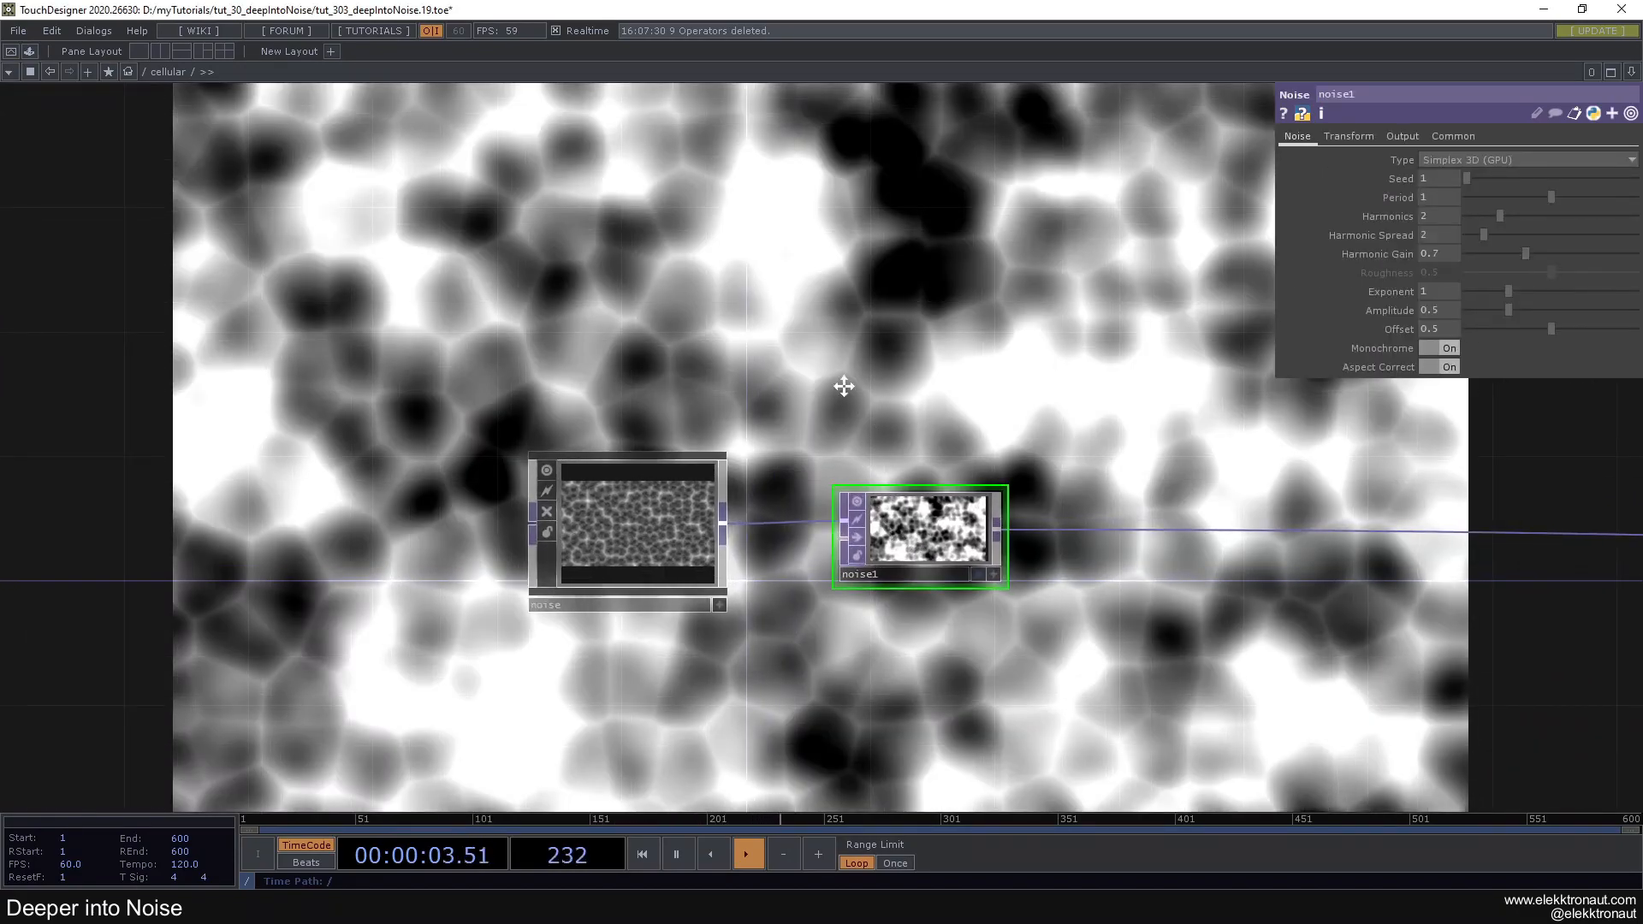
Set the inserted Noise TOP's pixel format to 16-bit fixed (RGBA)
drag(800, 418, 731, 374)
scroll(759, 455, up, 2)
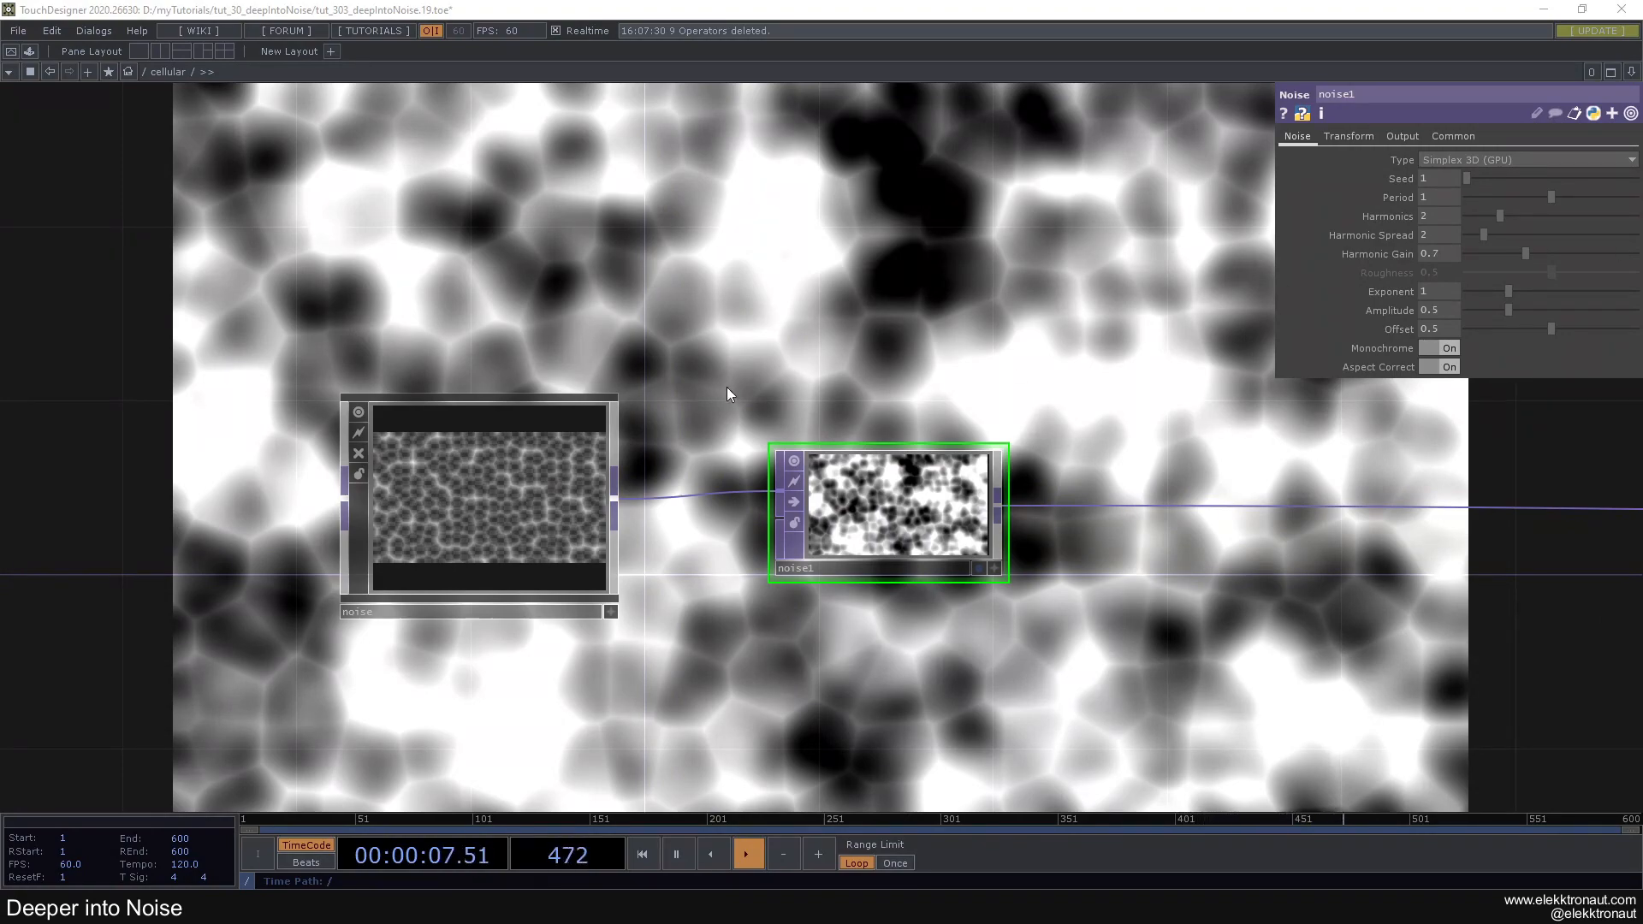
click(1453, 137)
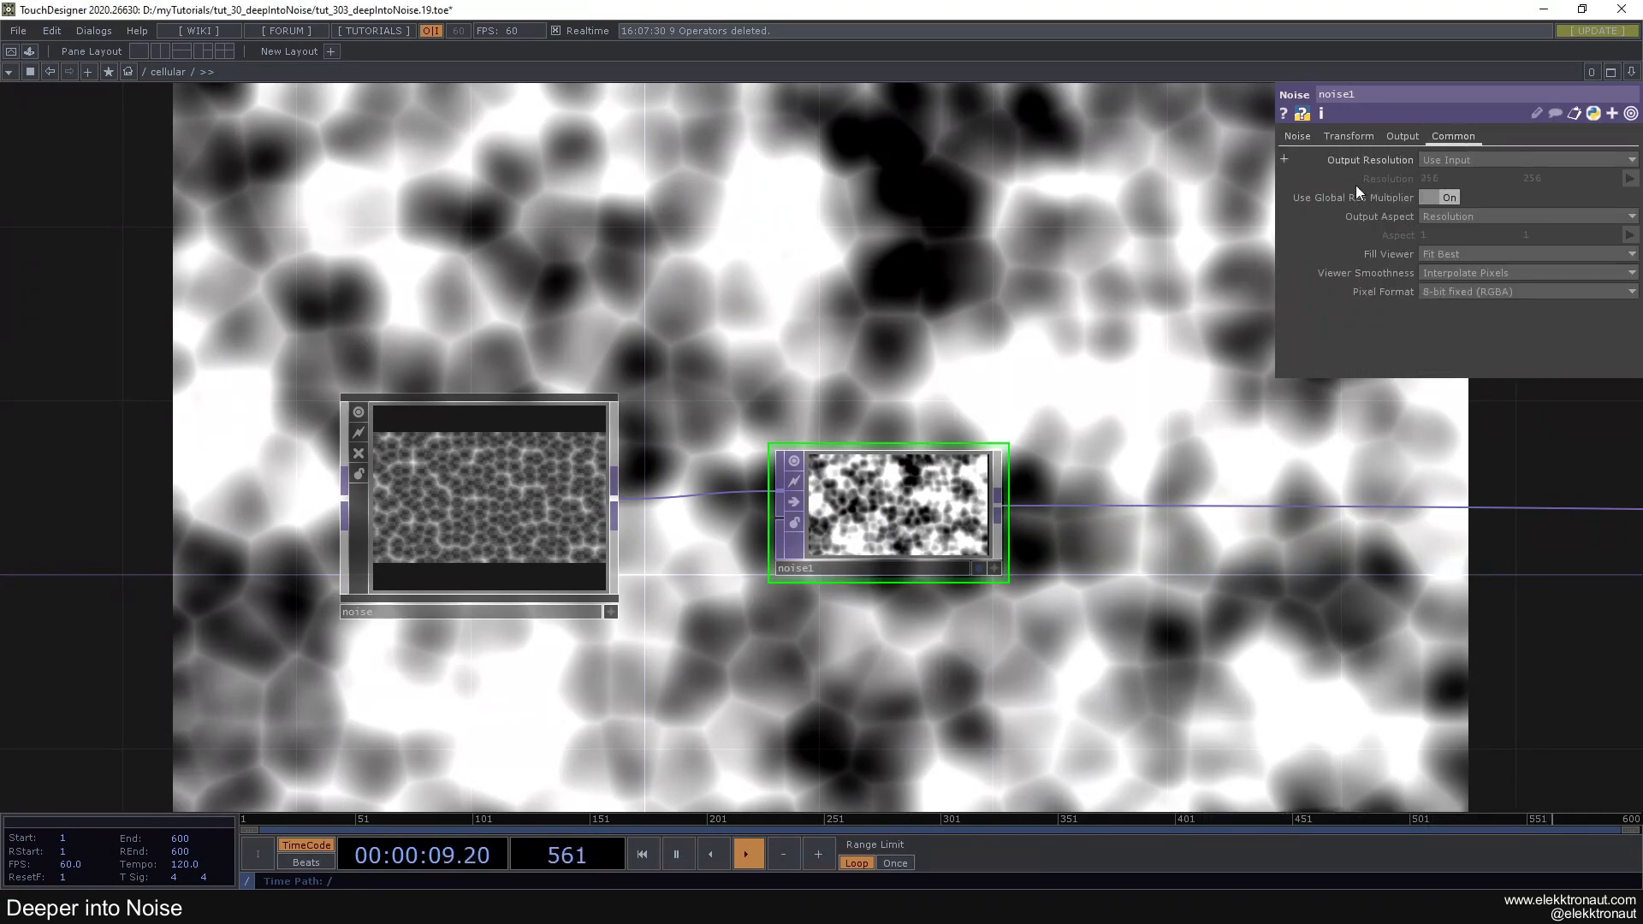
click(1451, 294)
click(1470, 397)
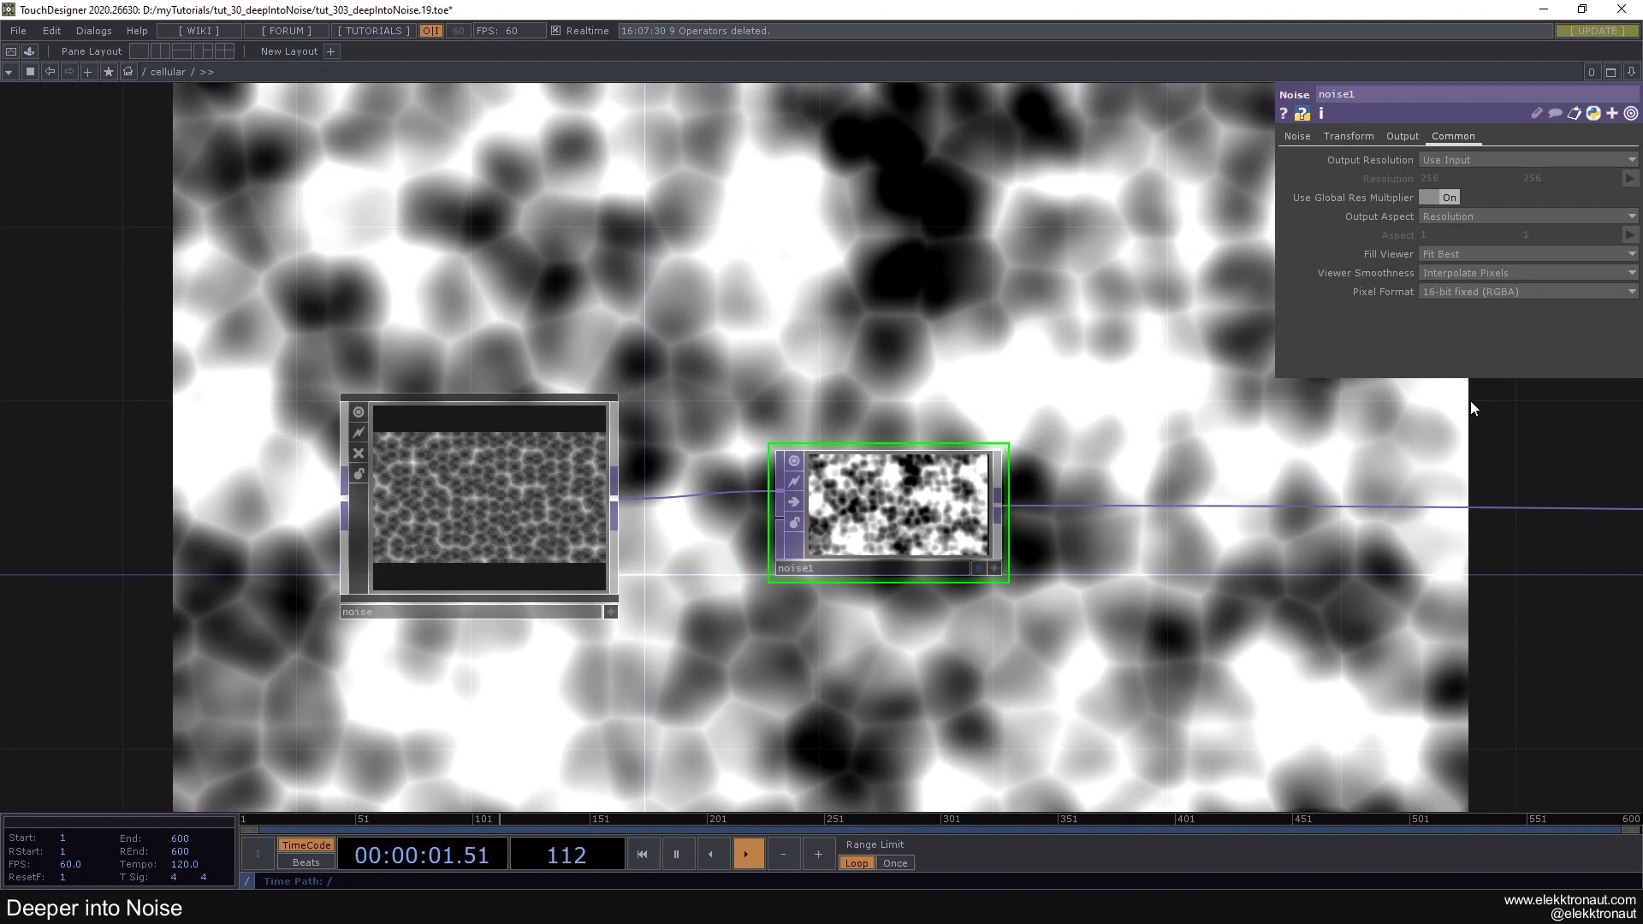
click(1497, 293)
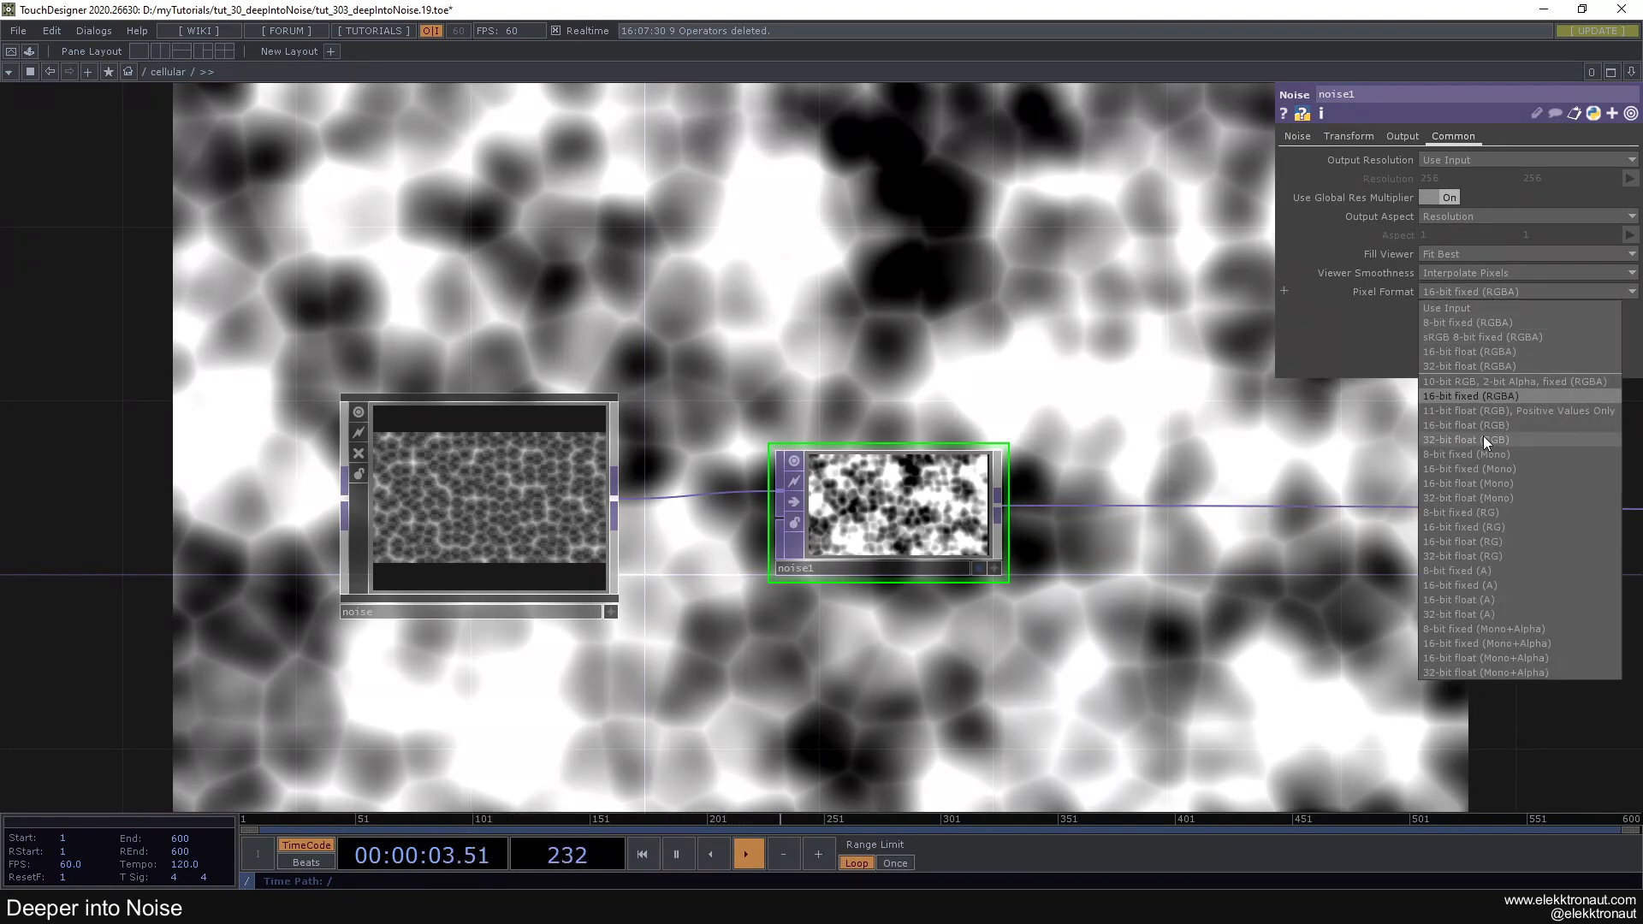
click(1482, 428)
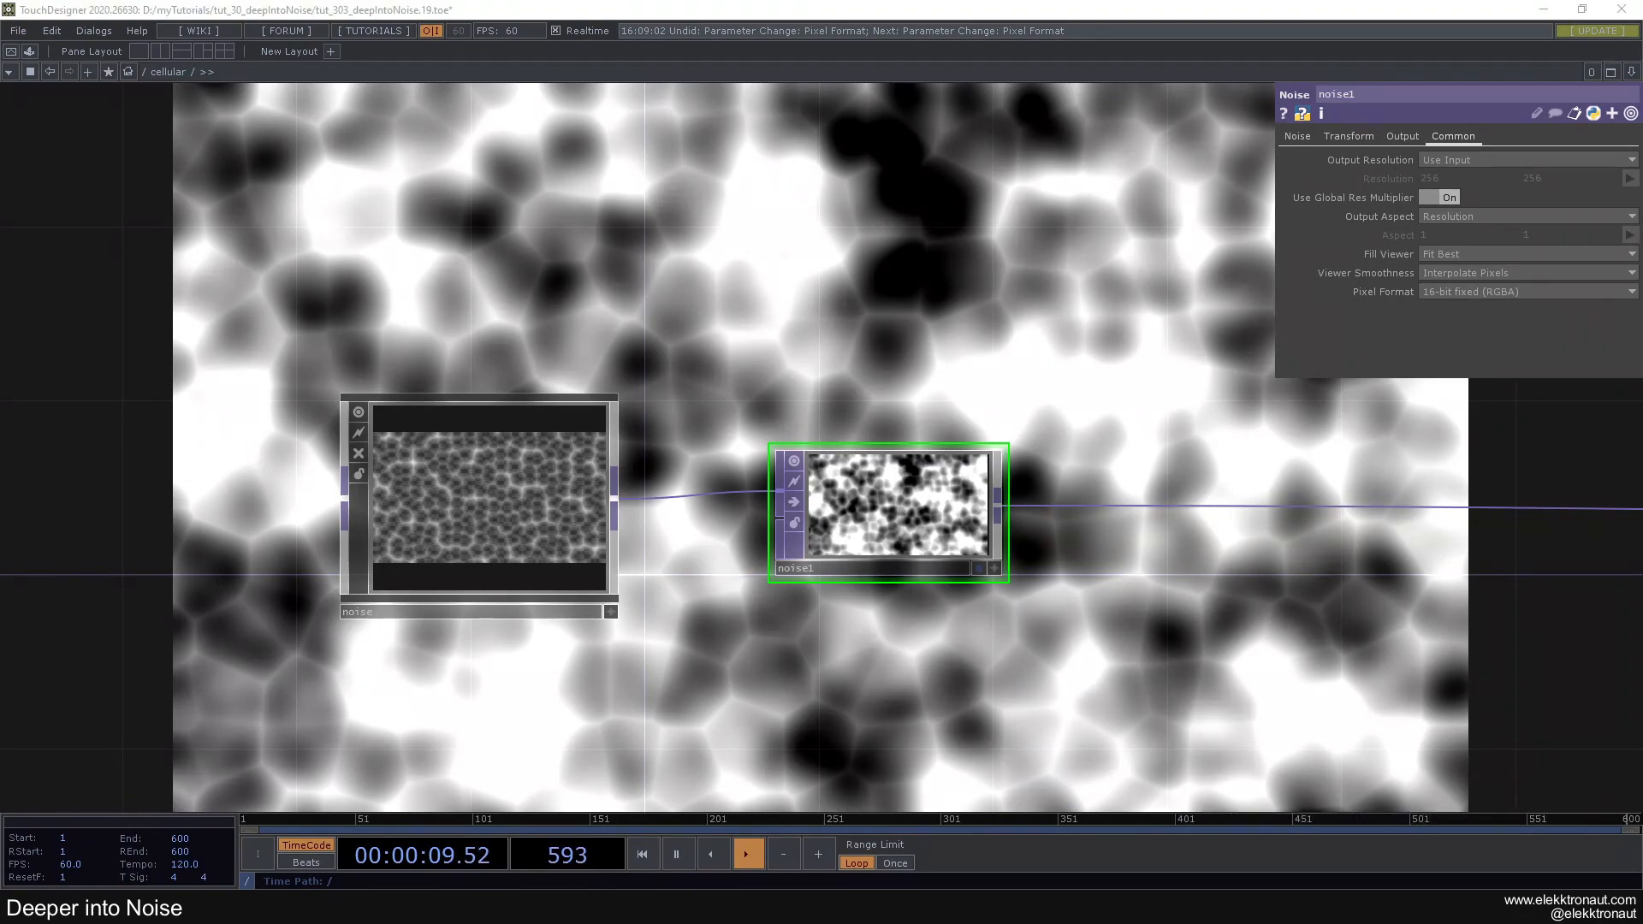
Set the Noise TOP's period to 2
click(1297, 136)
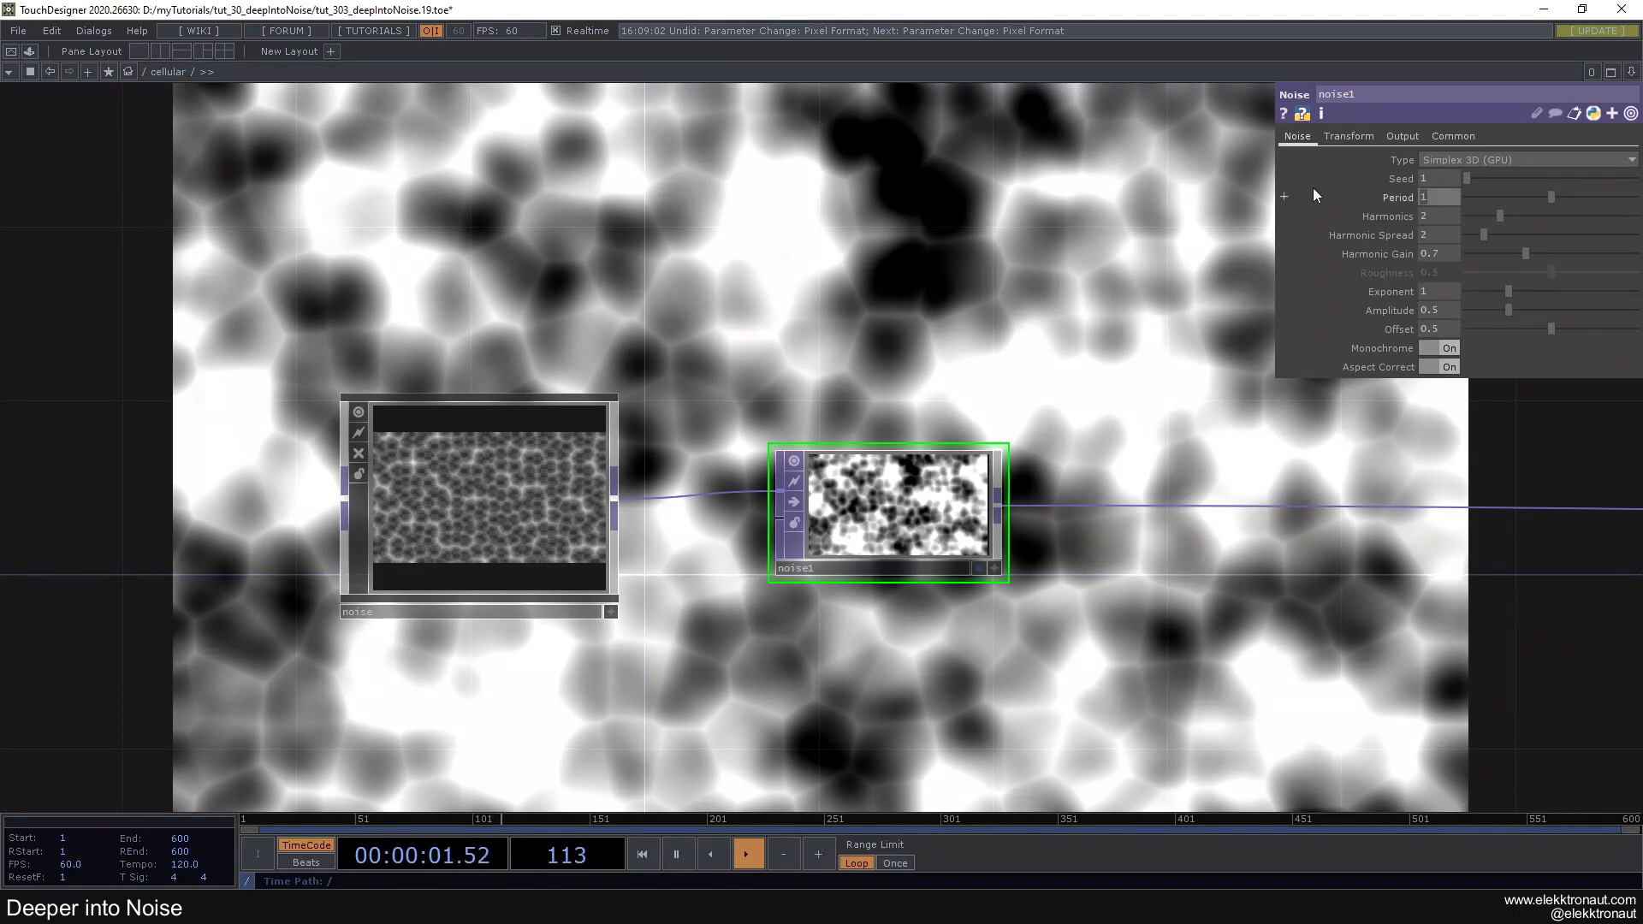
text(2)
key(Return)
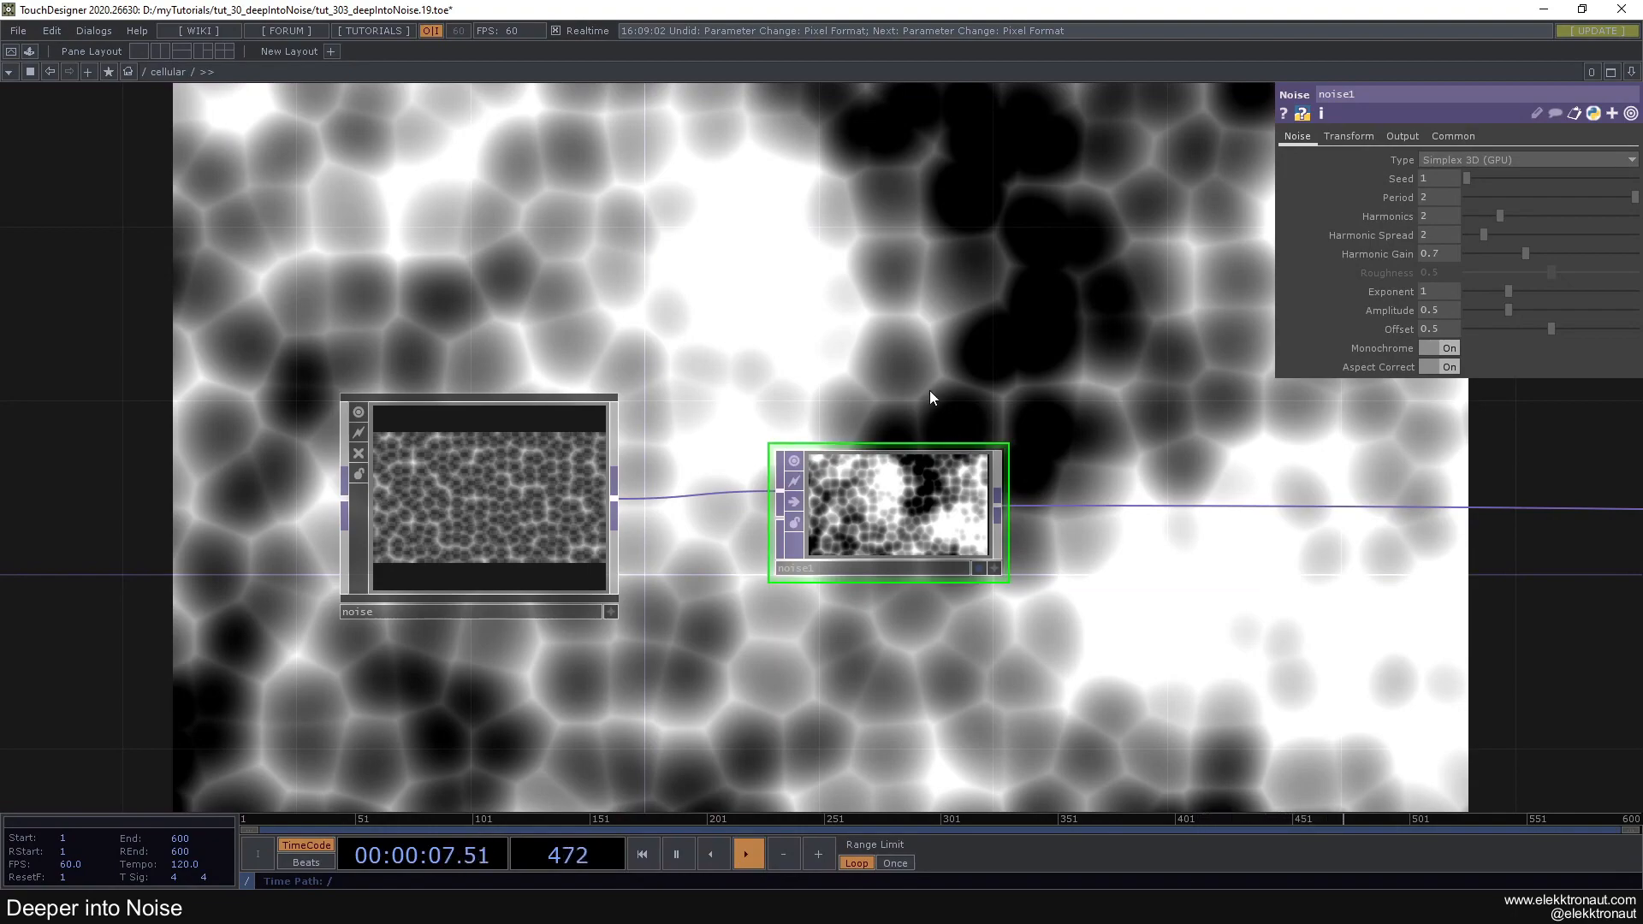
Animate the Noise TOP's Z translation with an expression based on absTime.seconds
click(1347, 136)
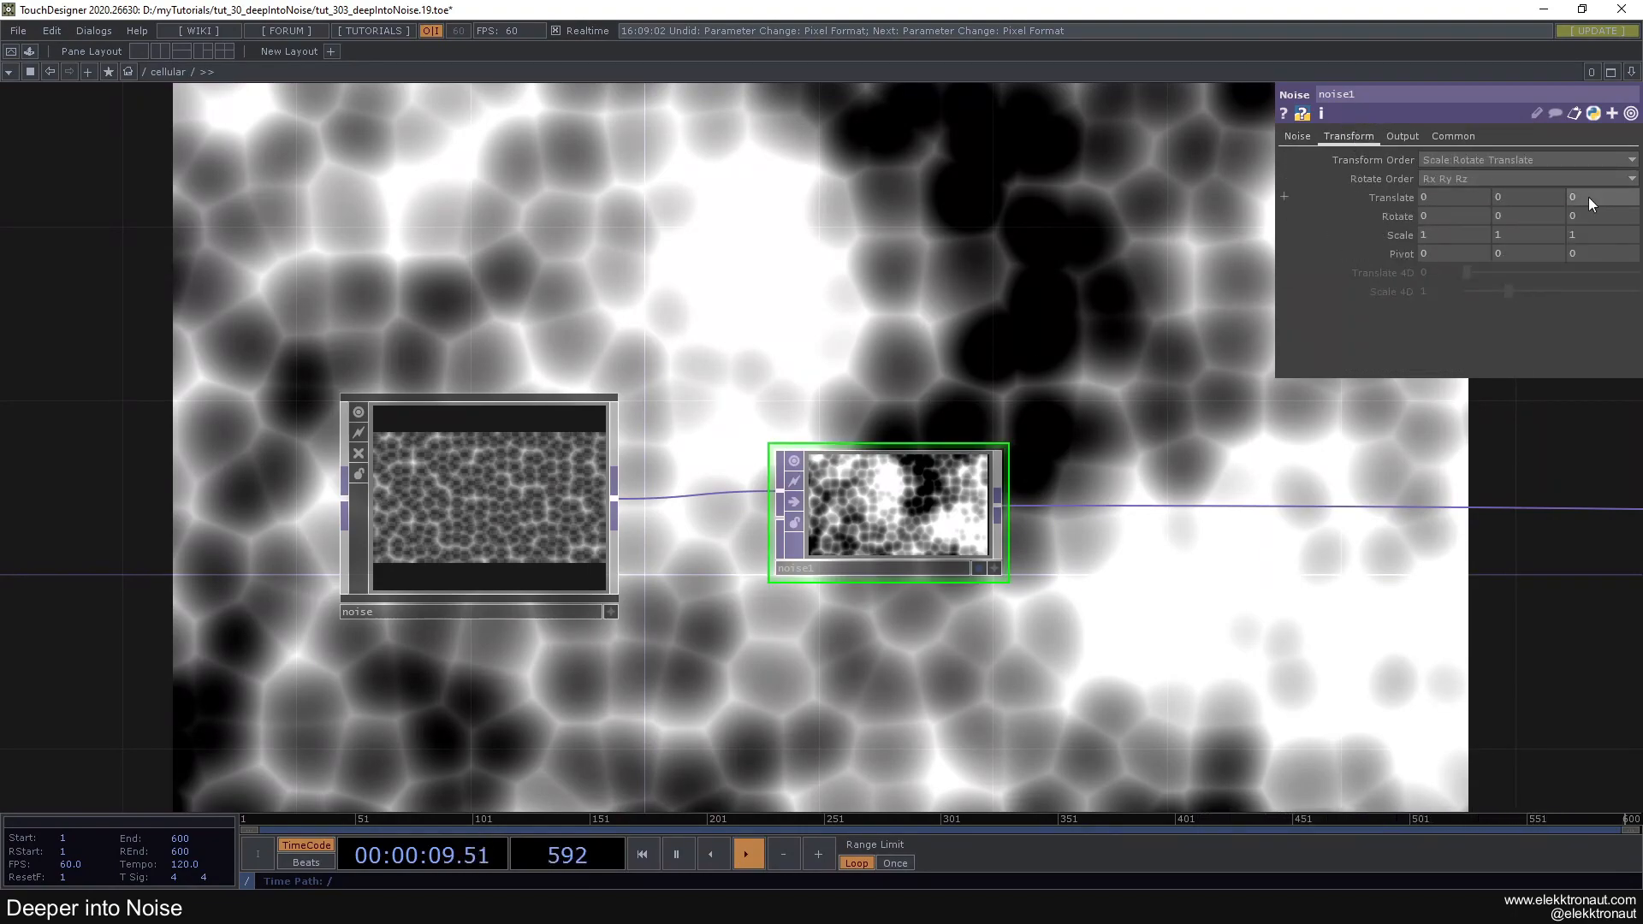
text(abs)
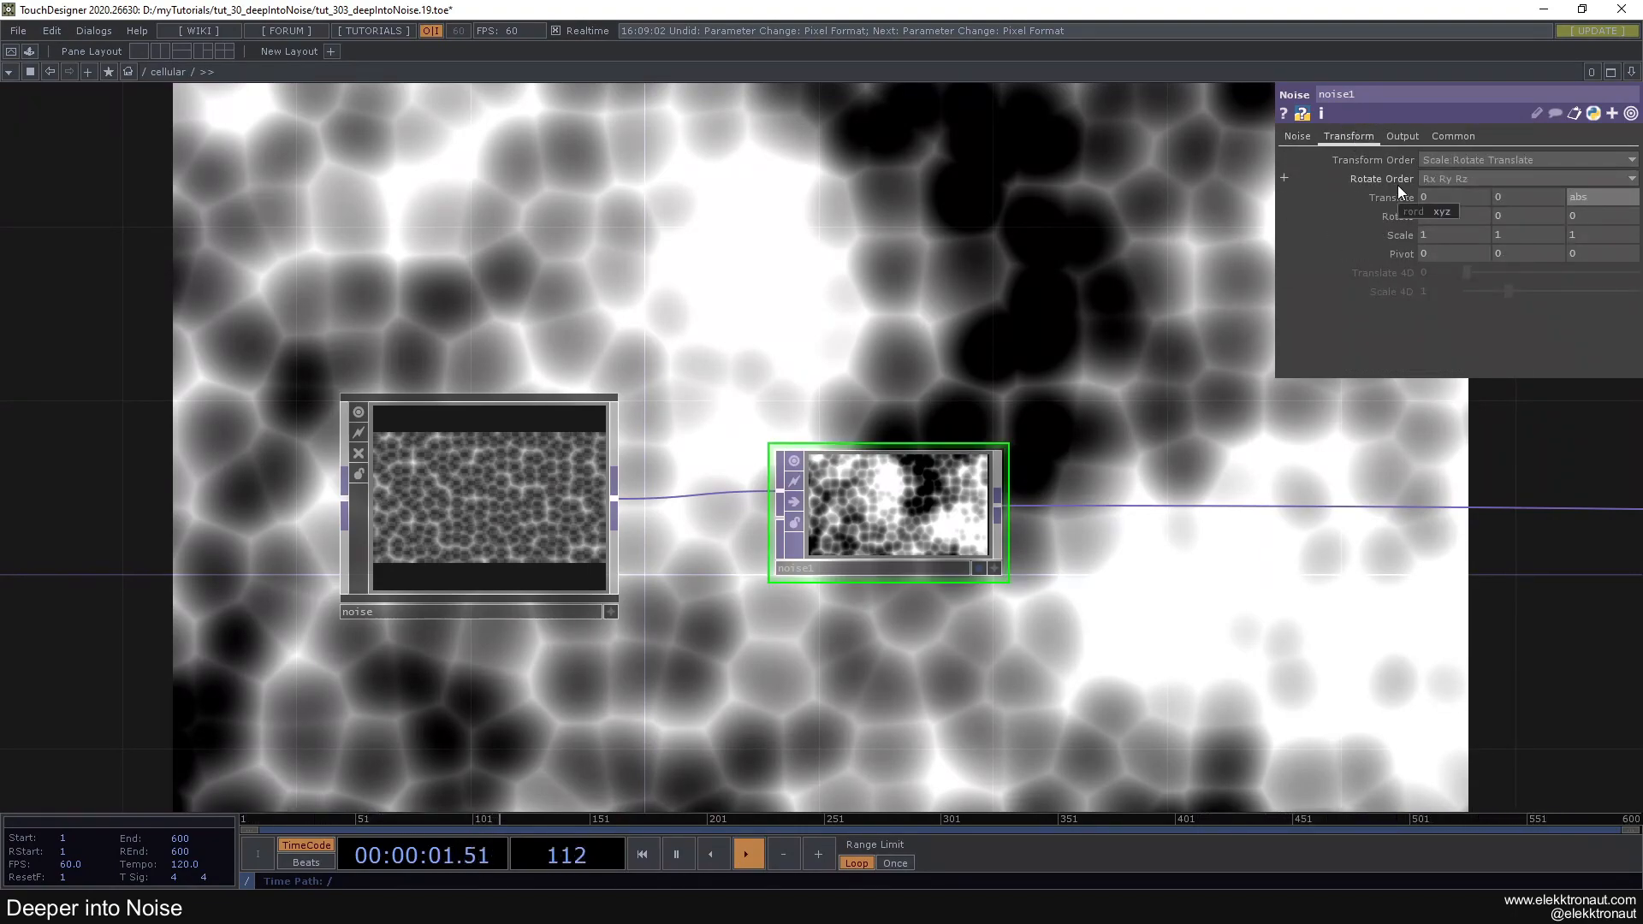
text(Time.seconds)
key(Return)
Set the cellular noise component's amplitude to 0.8
scroll(876, 279, down, 3)
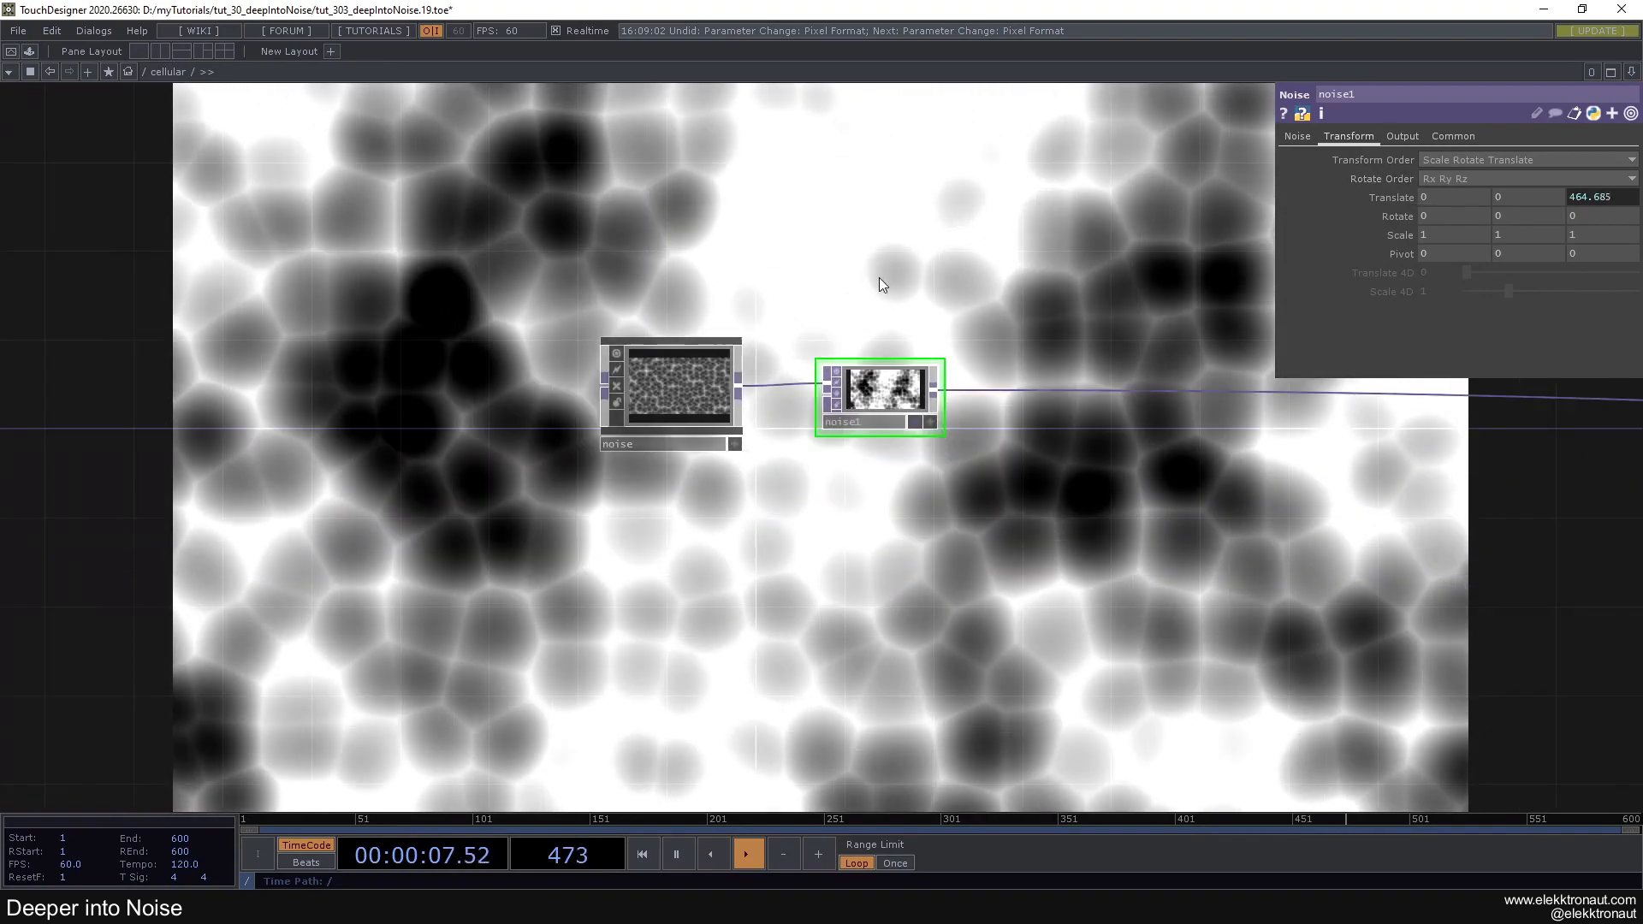
drag(876, 279, 608, 242)
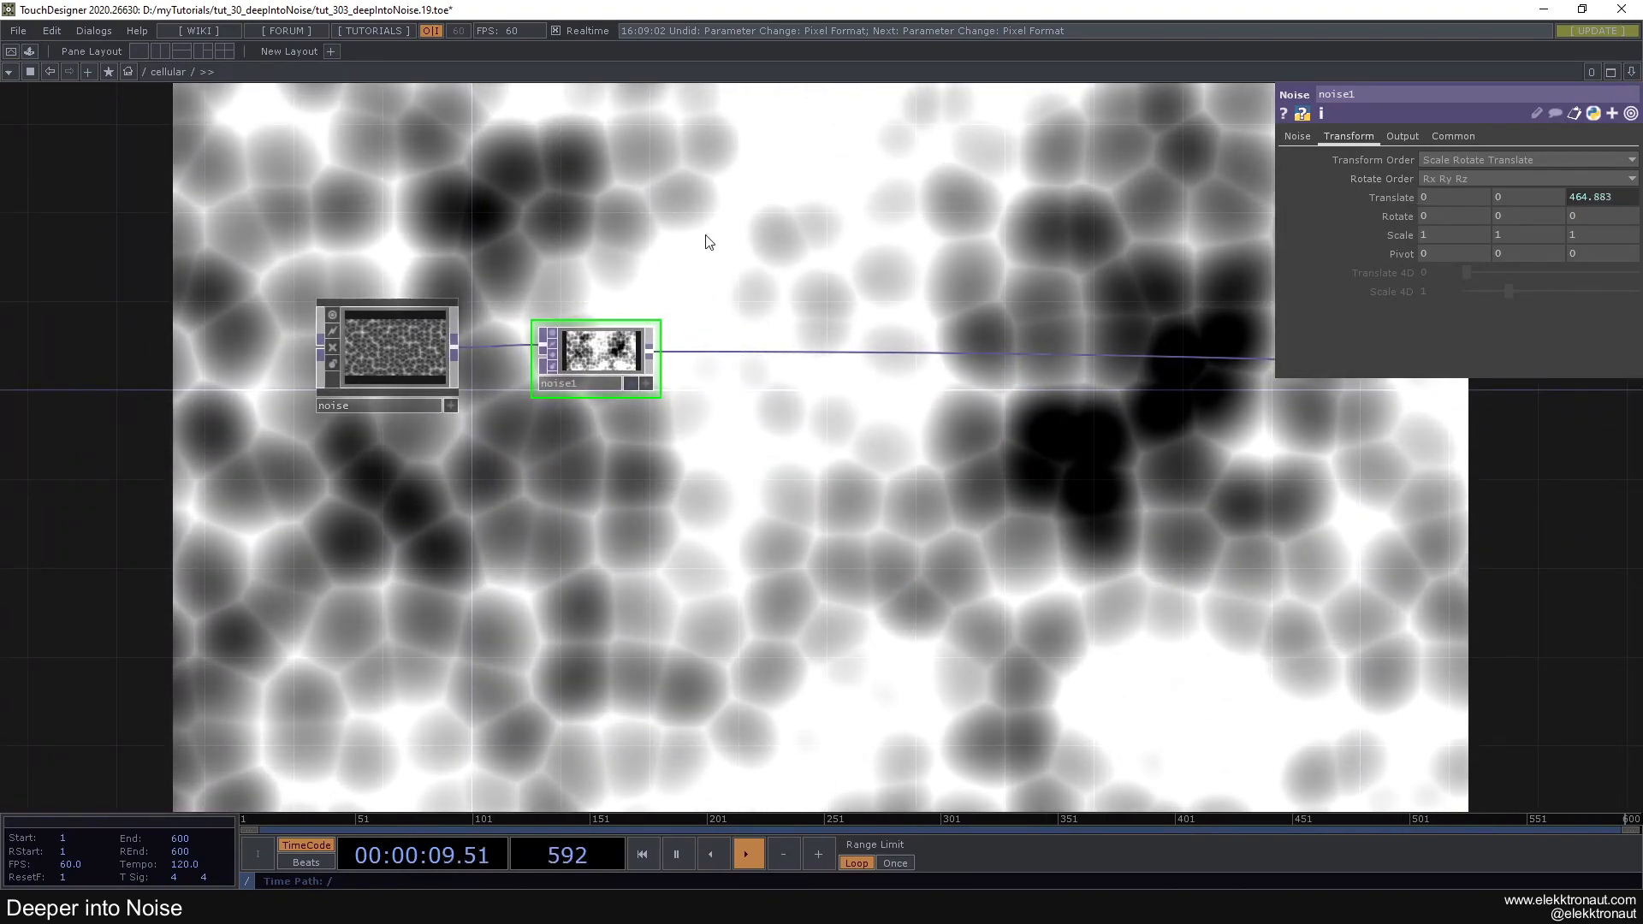
scroll(479, 325, up, 3)
click(438, 385)
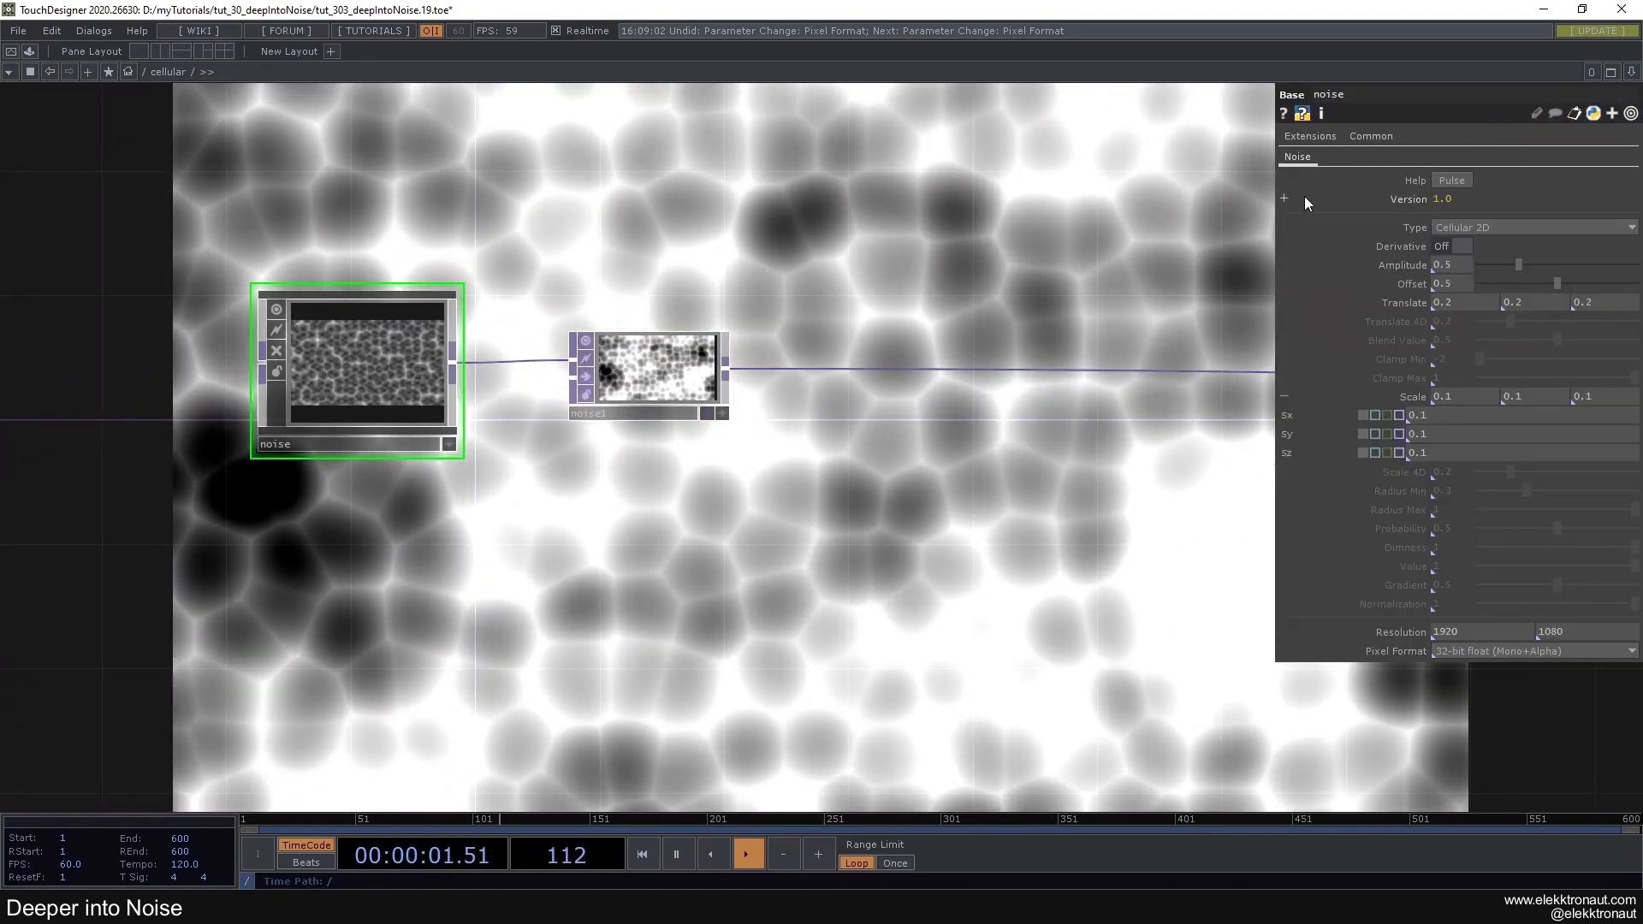
drag(900, 203, 998, 190)
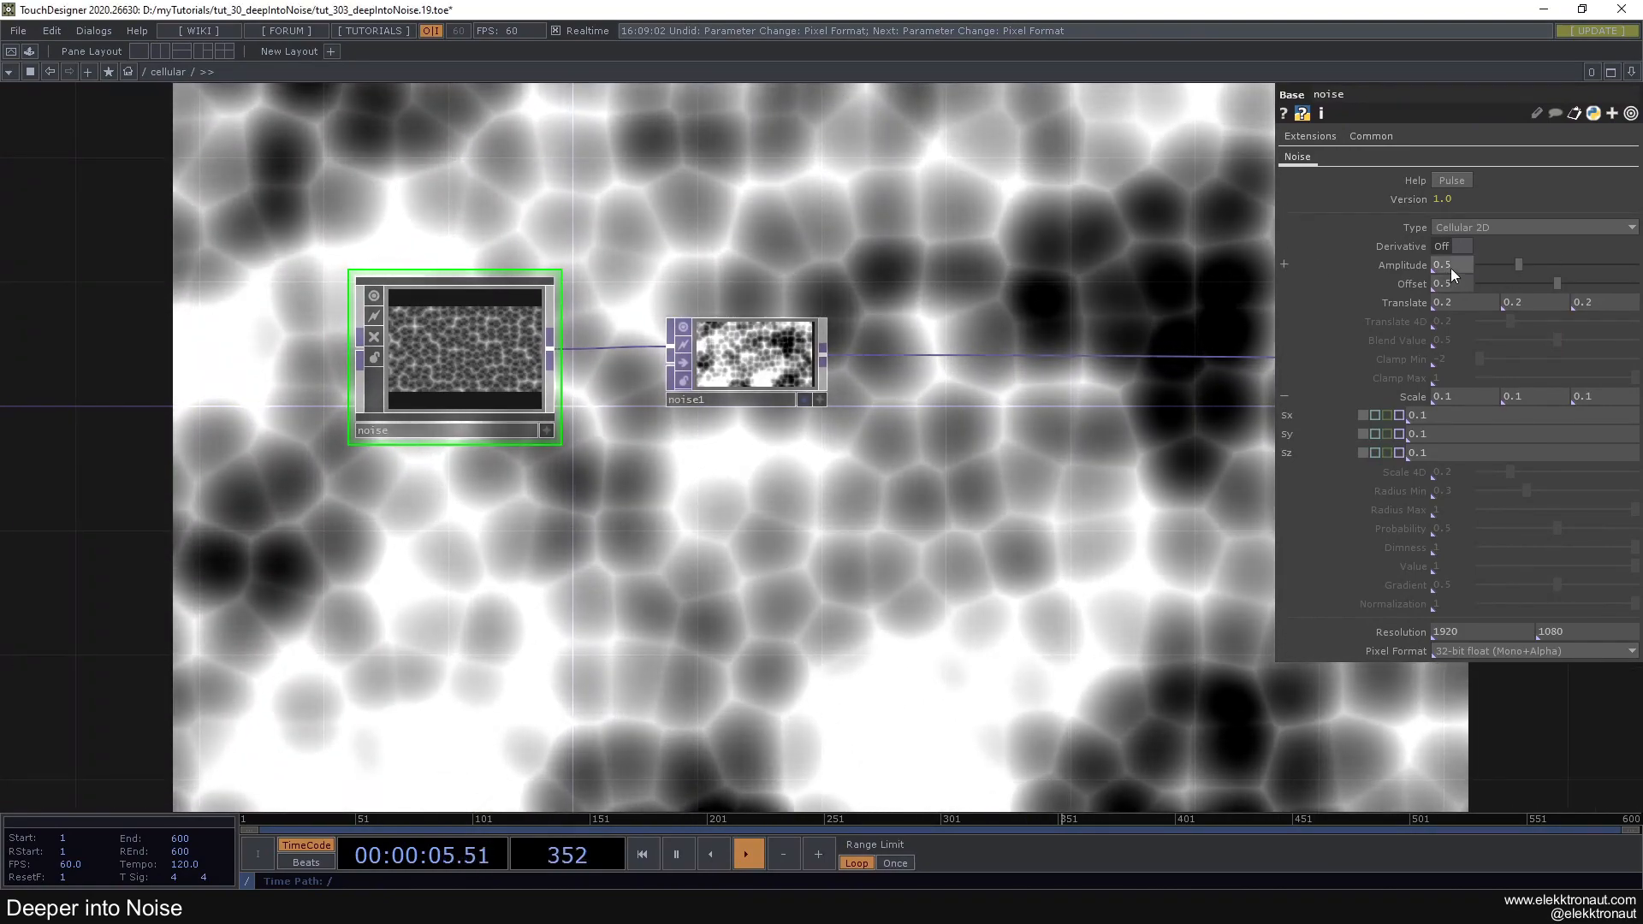
click(1445, 268)
text(0.8)
key(Return)
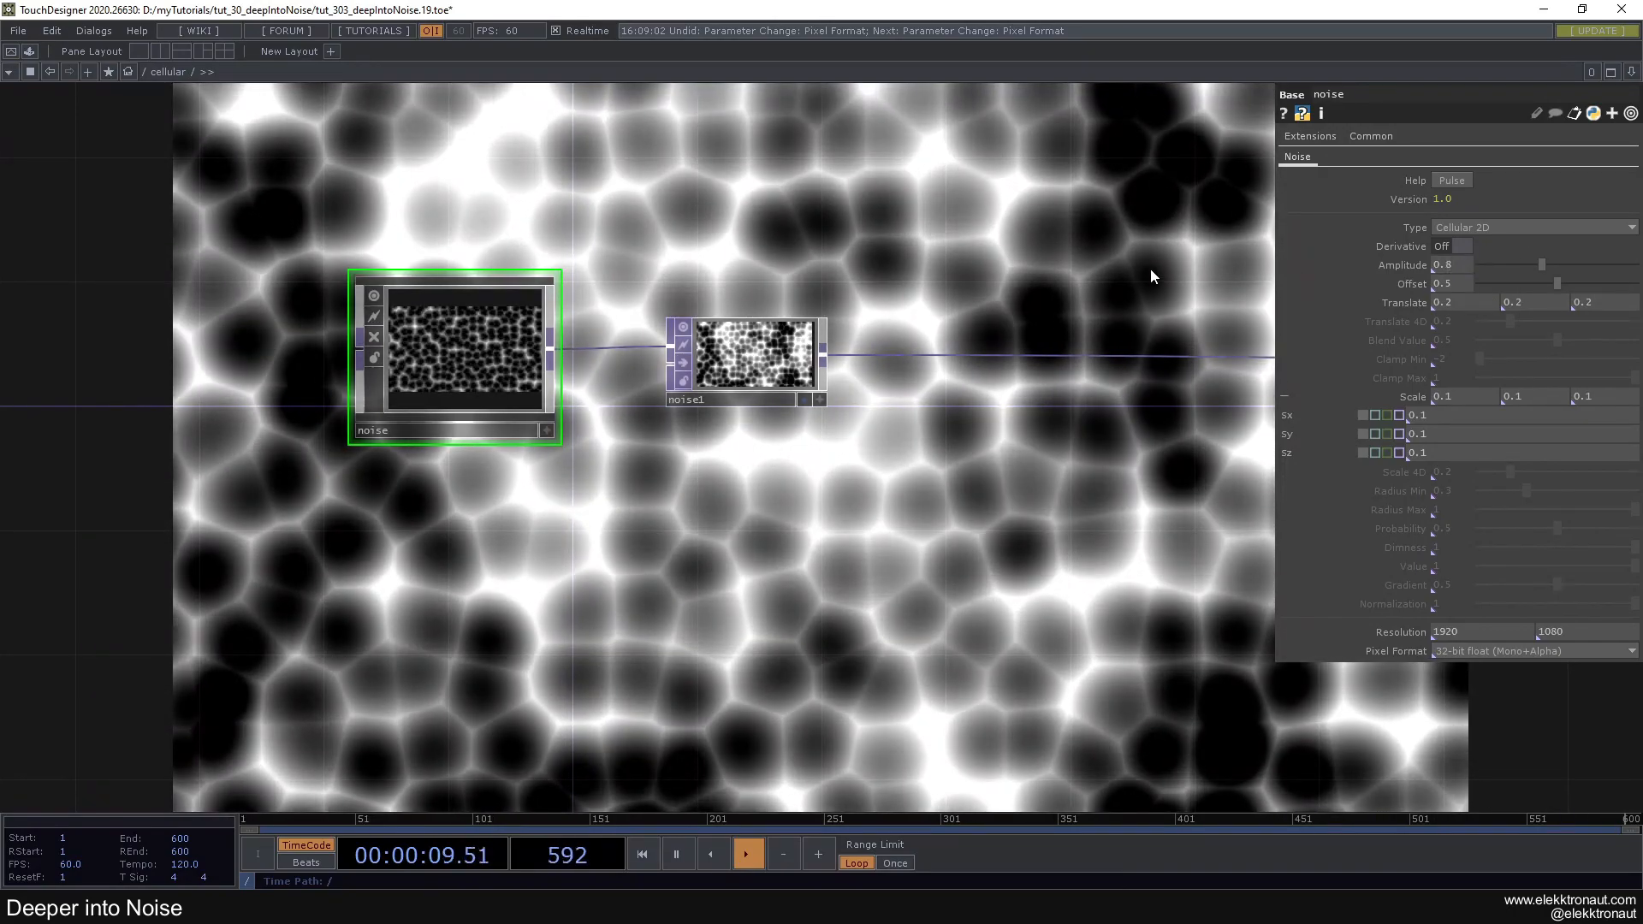
Add a separate second Noise TOP below the existing chain and set its resolution to 1920 x 1080
drag(1150, 272, 1004, 253)
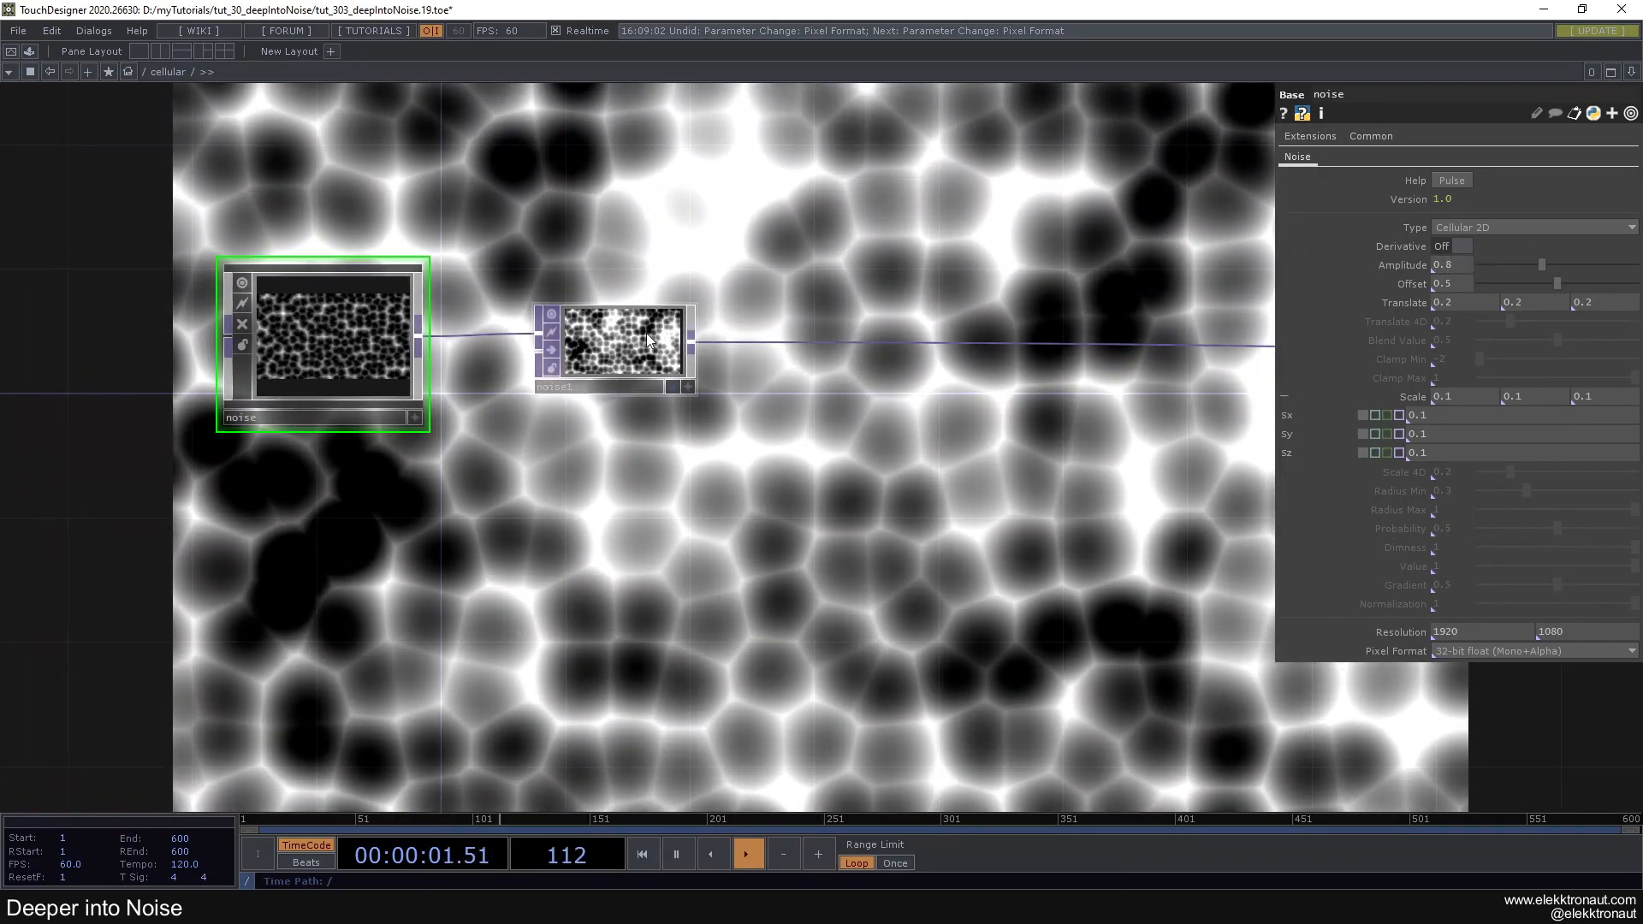
click(647, 338)
key(ctrl+c)
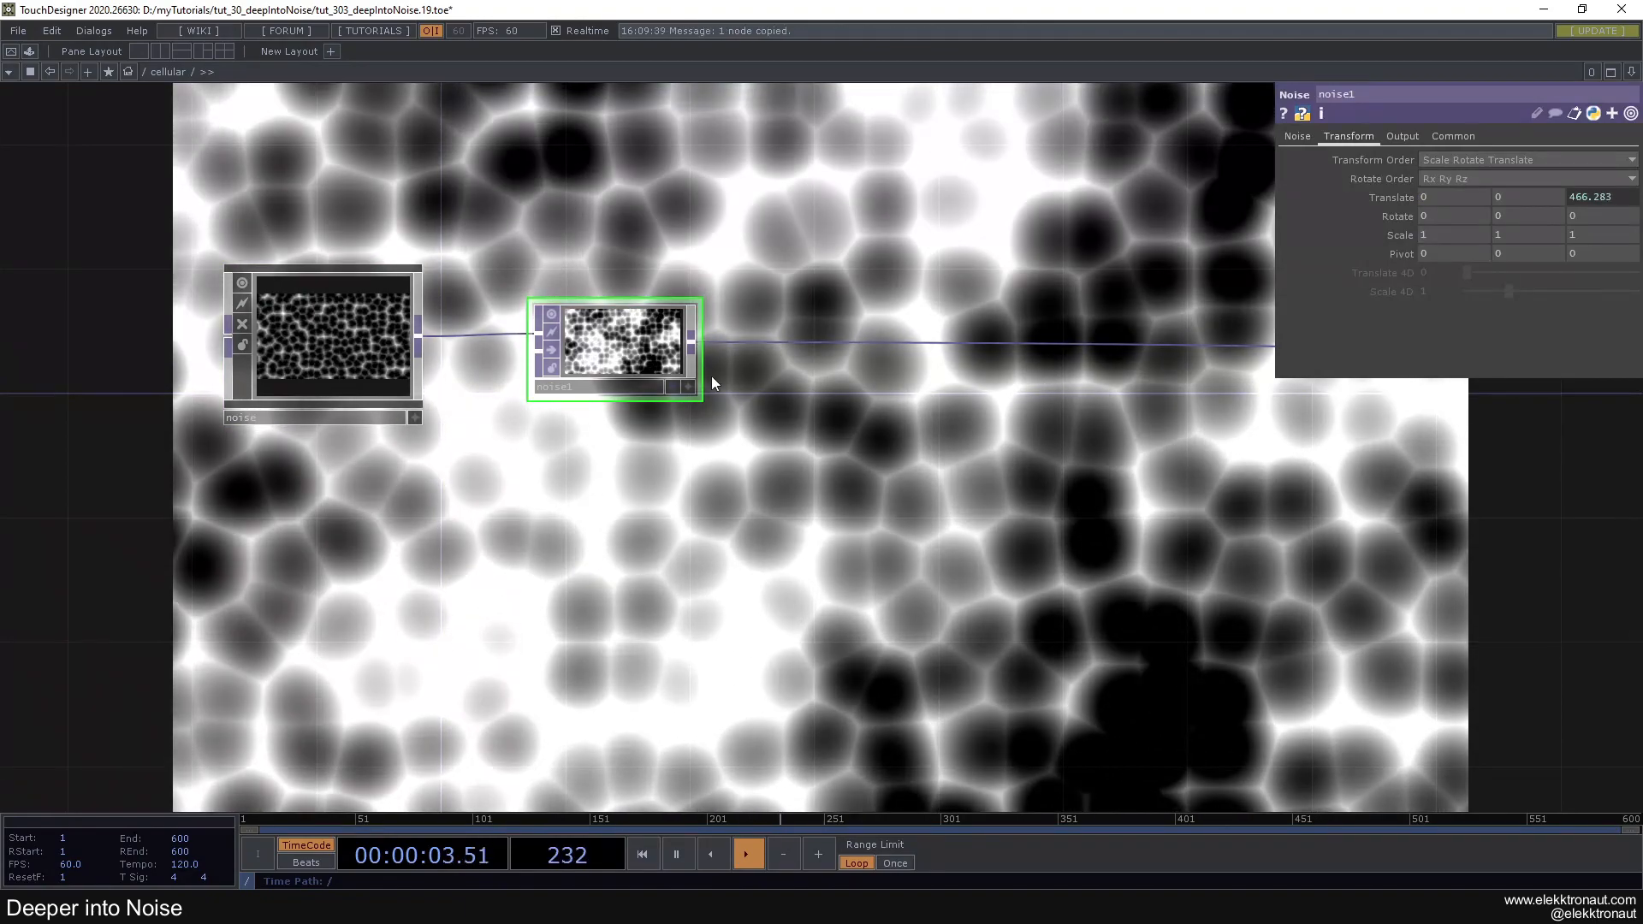
key(Tab)
text(n)
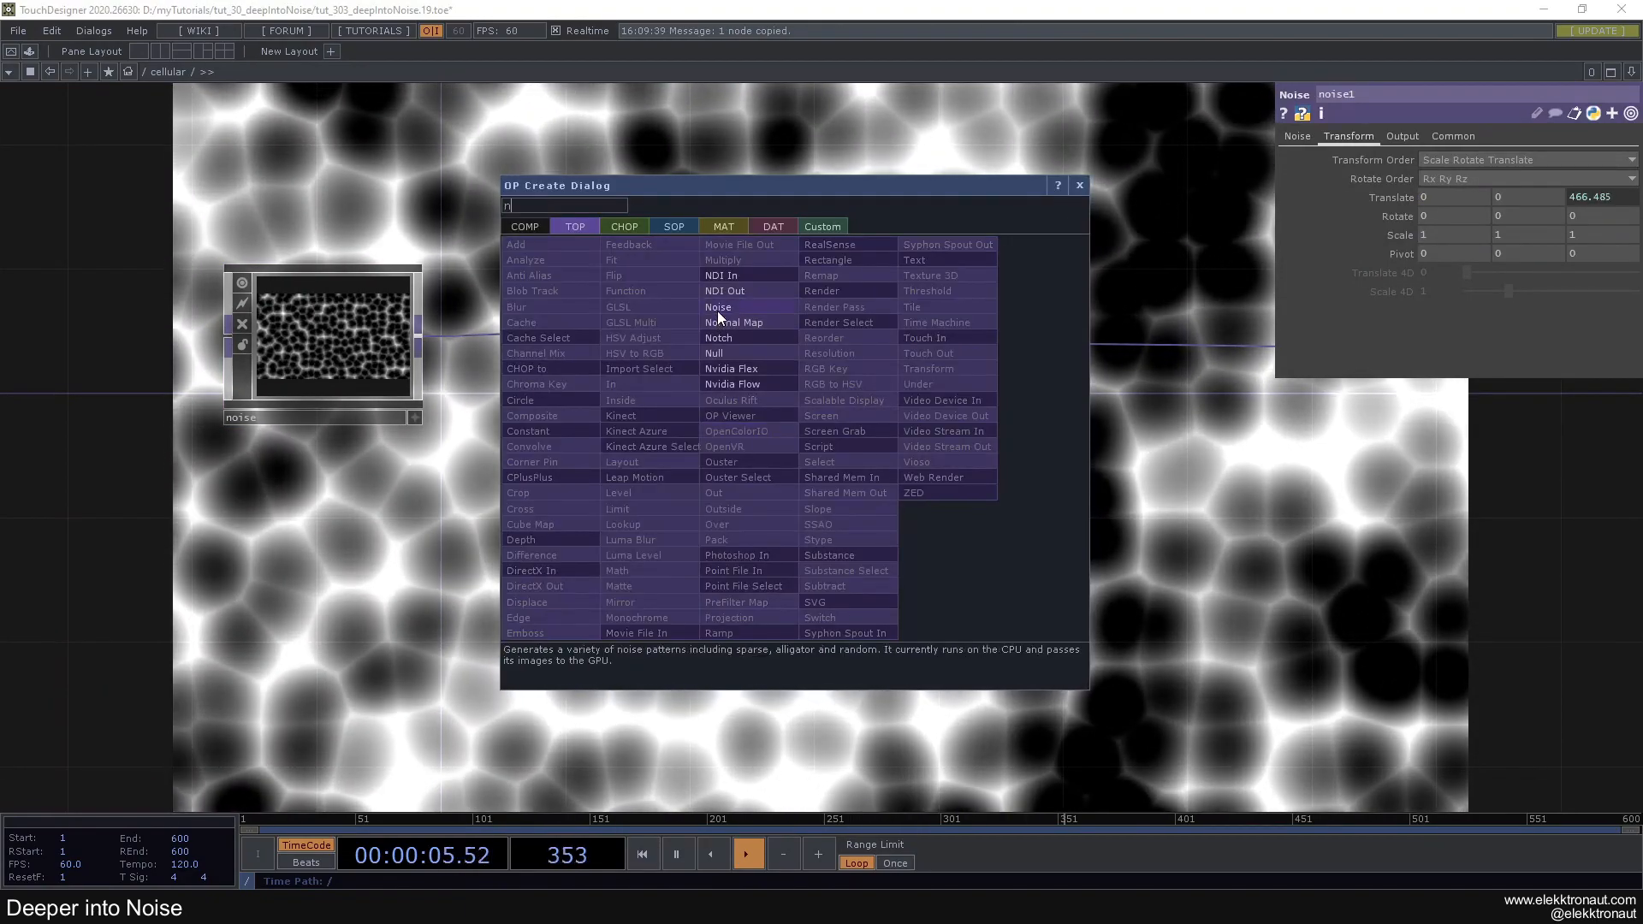
click(717, 311)
click(927, 491)
click(1455, 136)
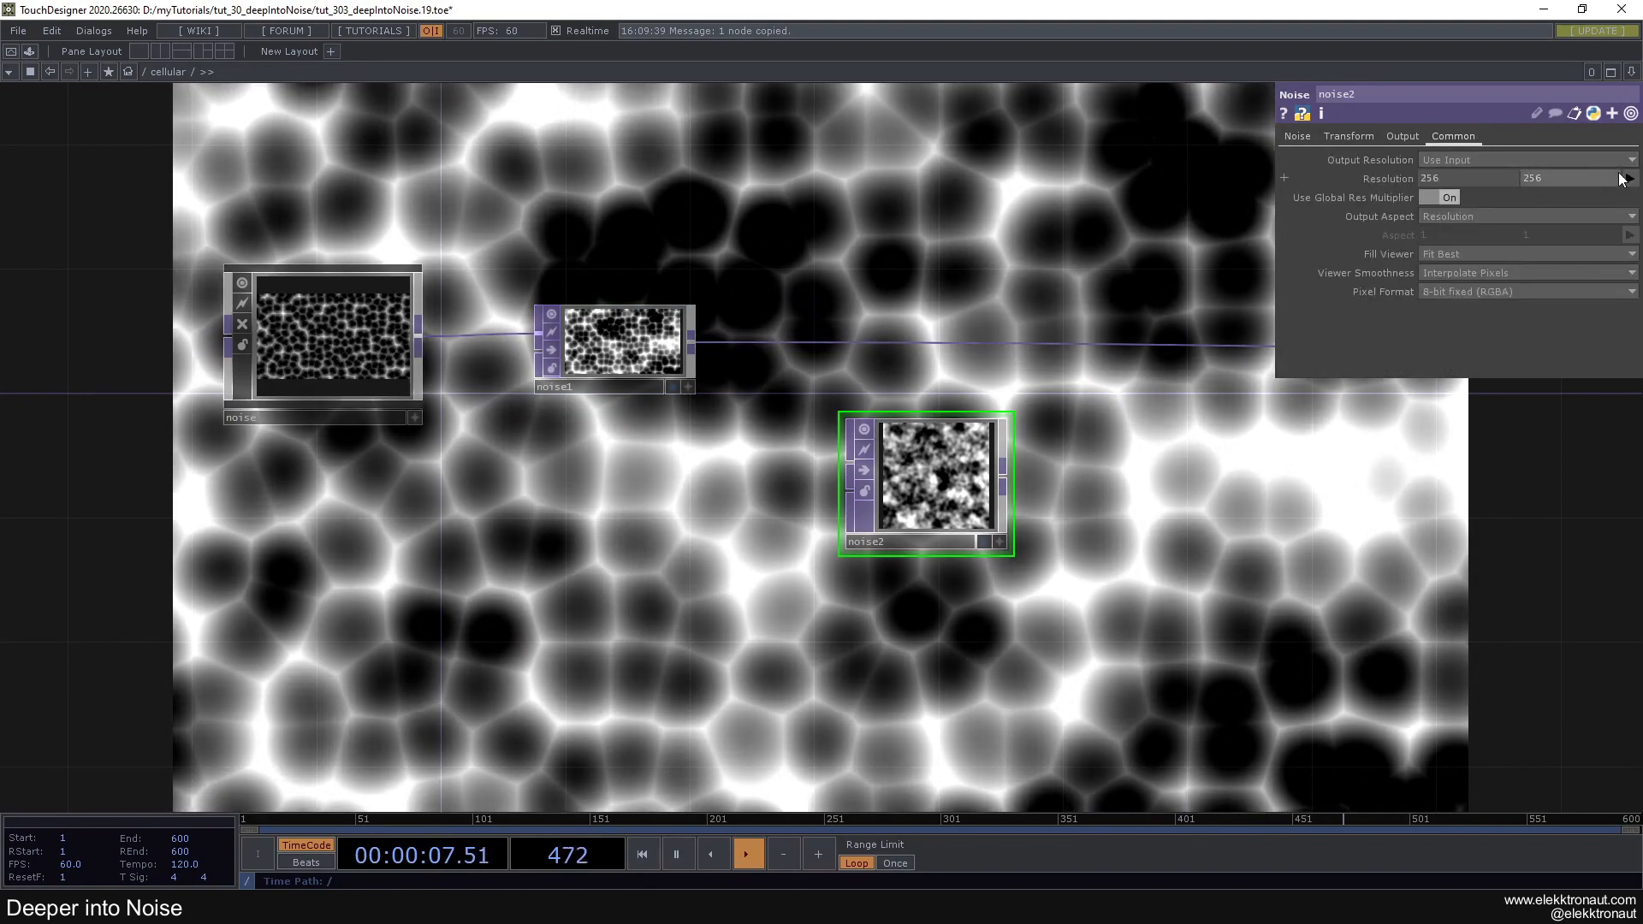
click(1625, 178)
click(1604, 276)
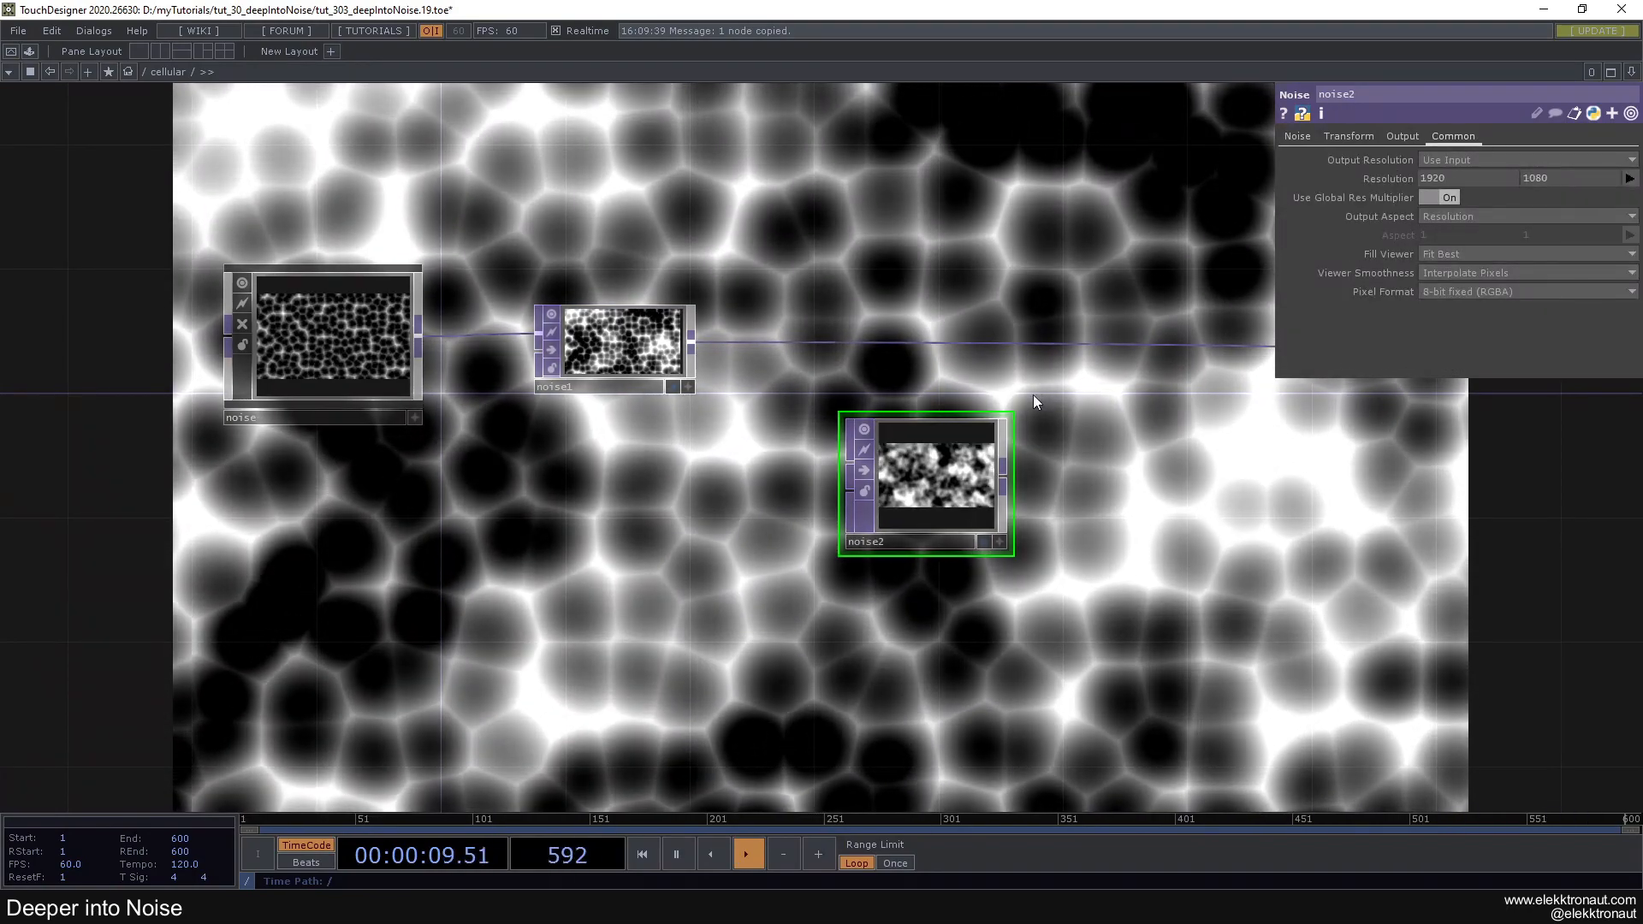
Reference the cellular noise component's resolution in the new Noise TOP and set its pixel format to 32-bit float (RGBA)
click(419, 340)
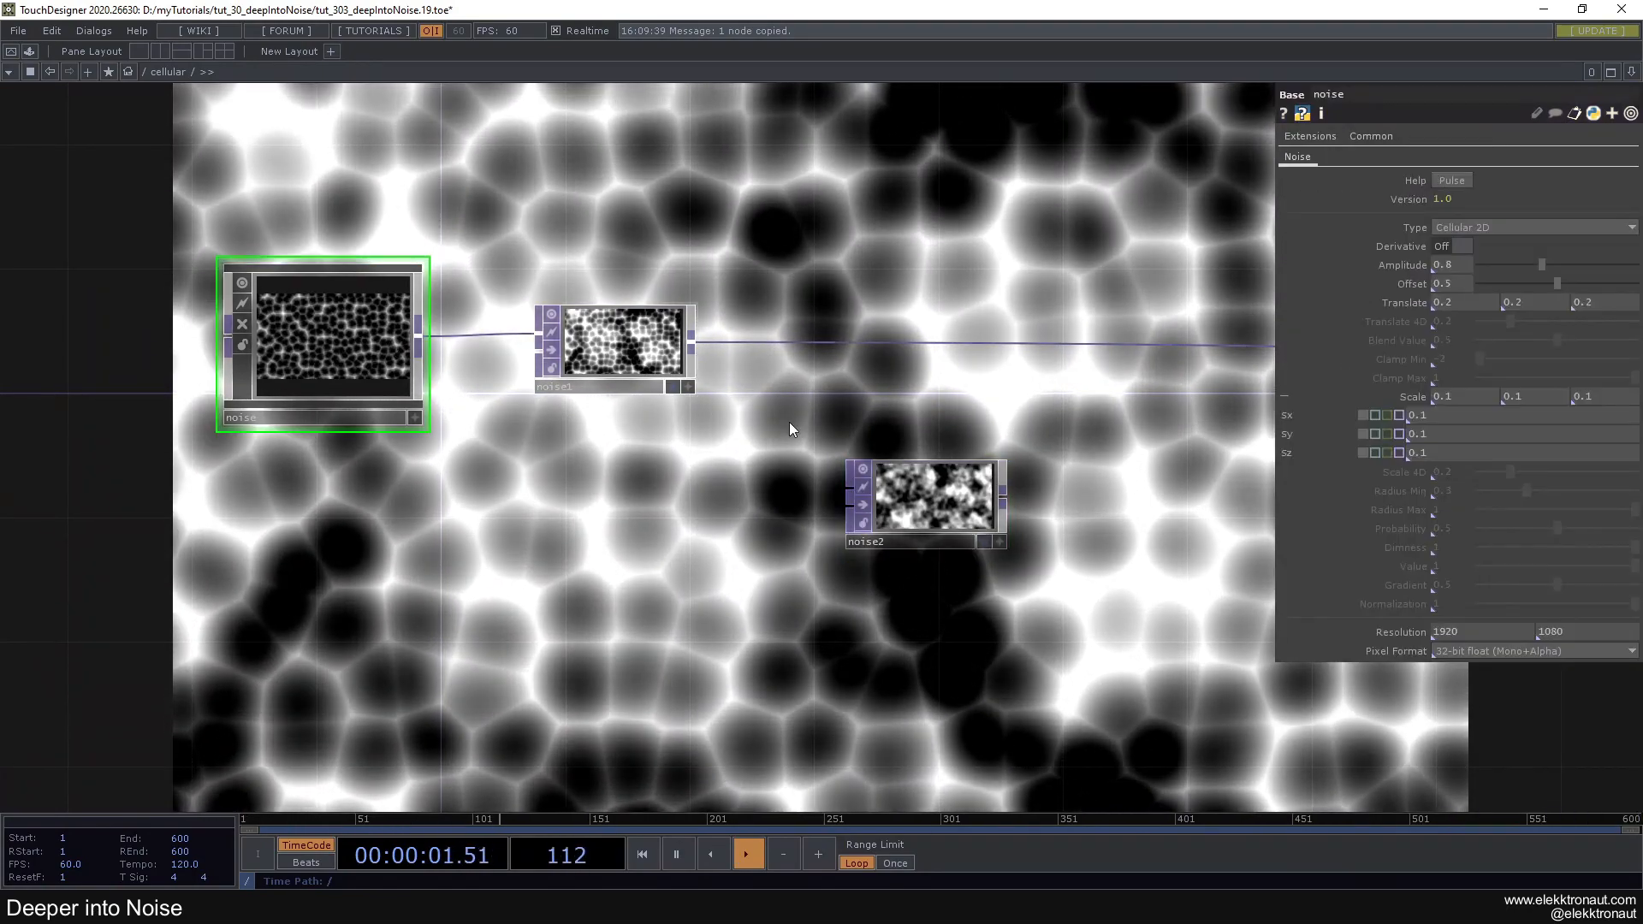
click(997, 519)
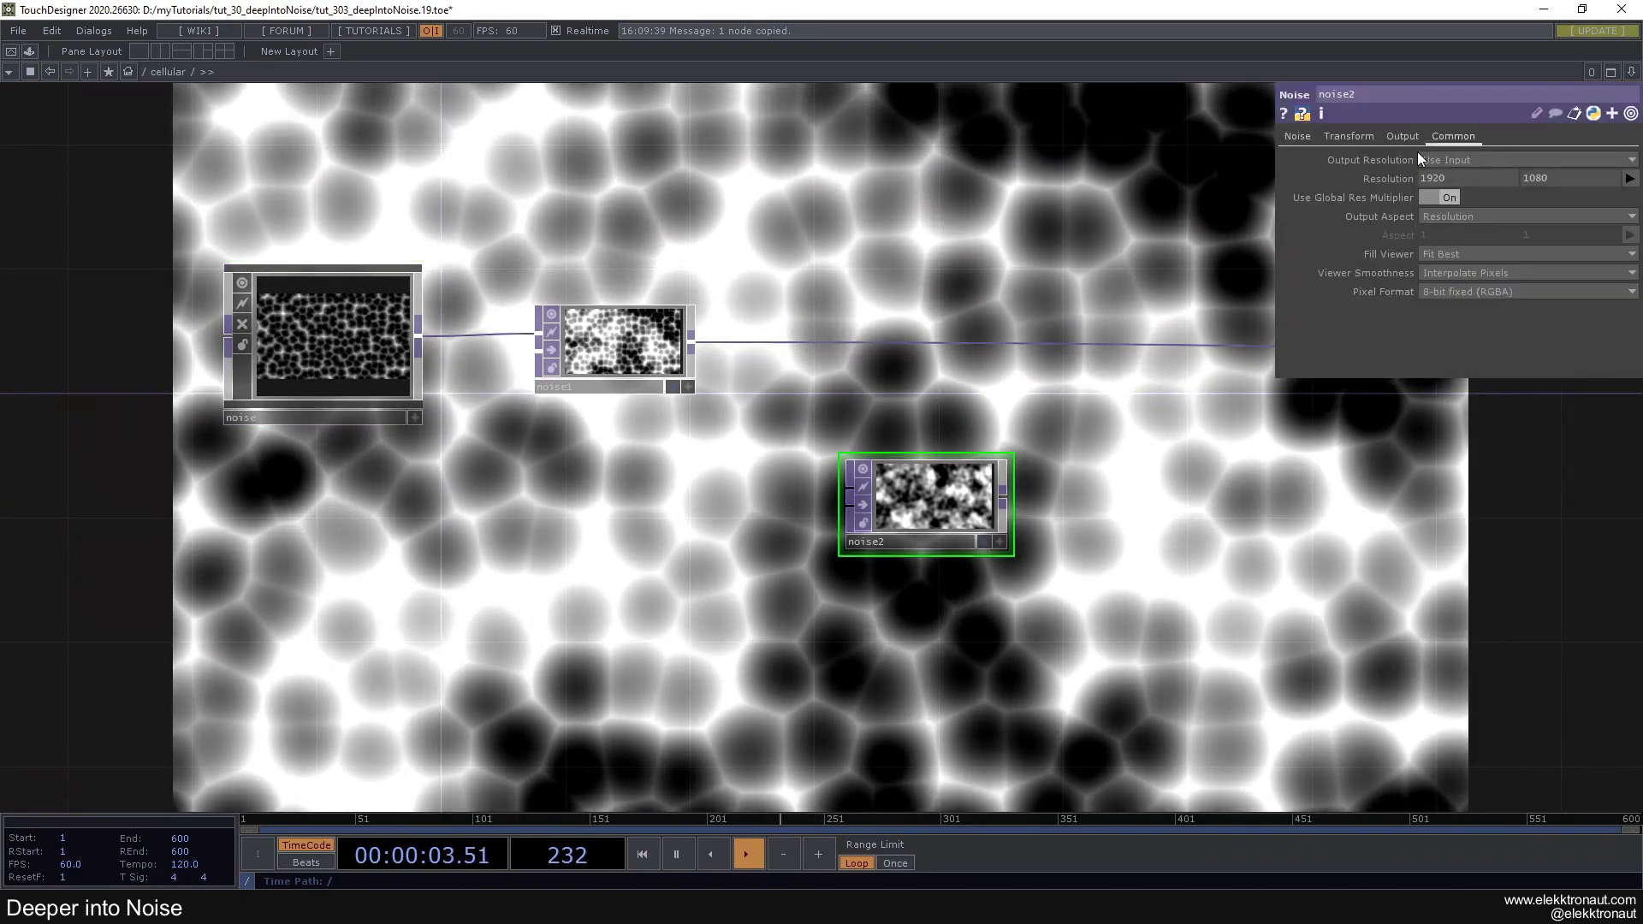
right_click(1383, 178)
click(1432, 209)
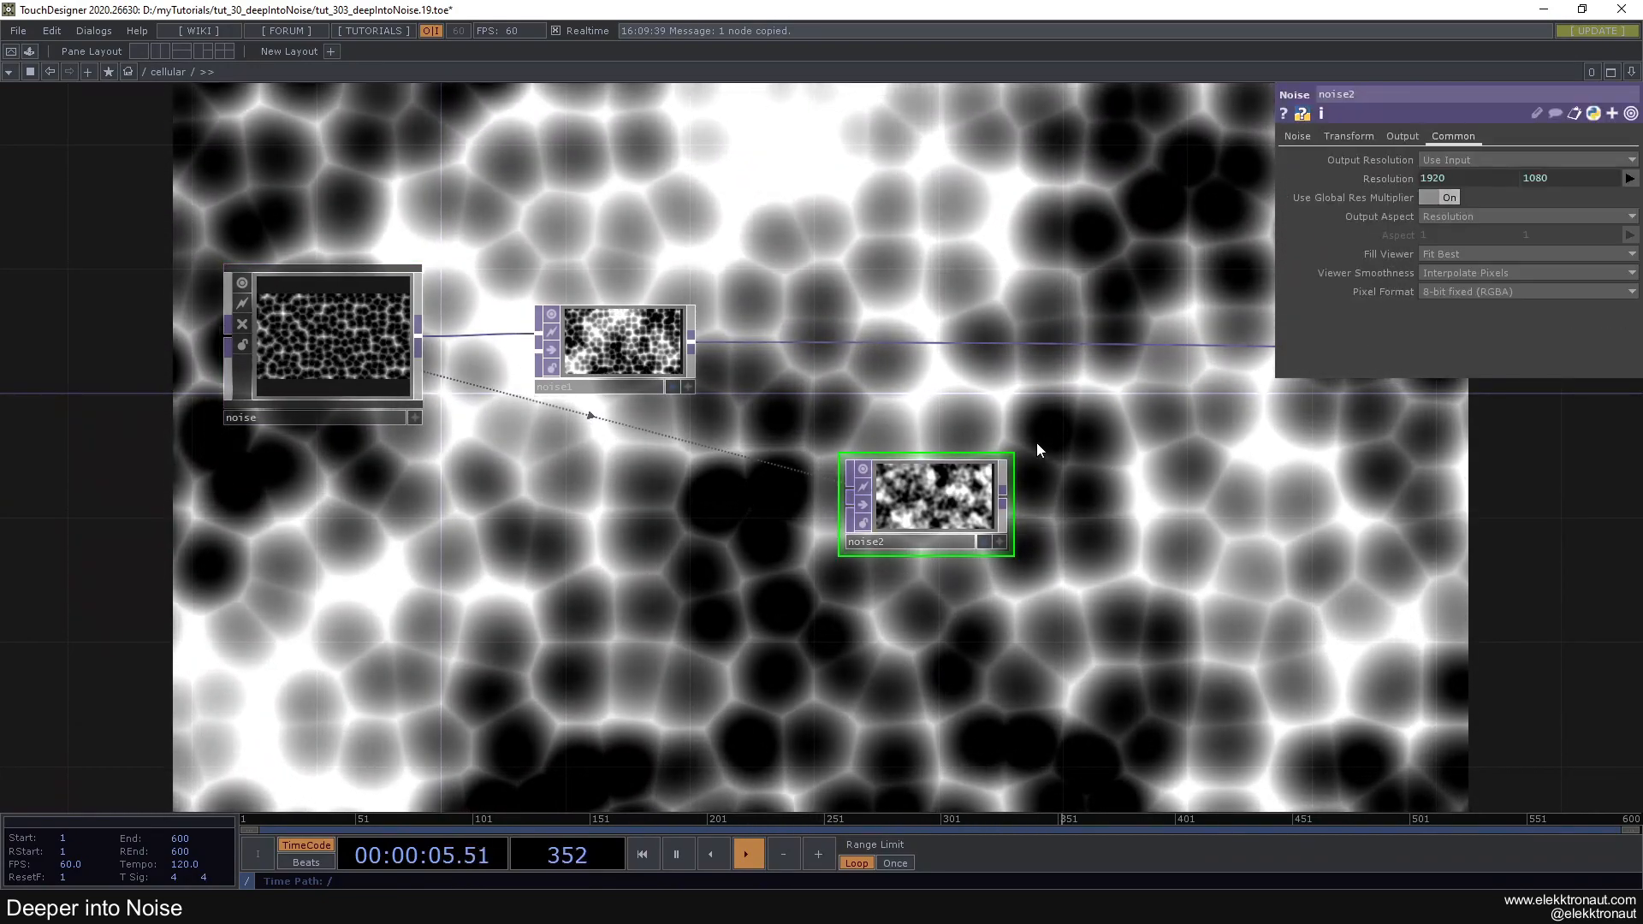
click(1429, 292)
click(1459, 361)
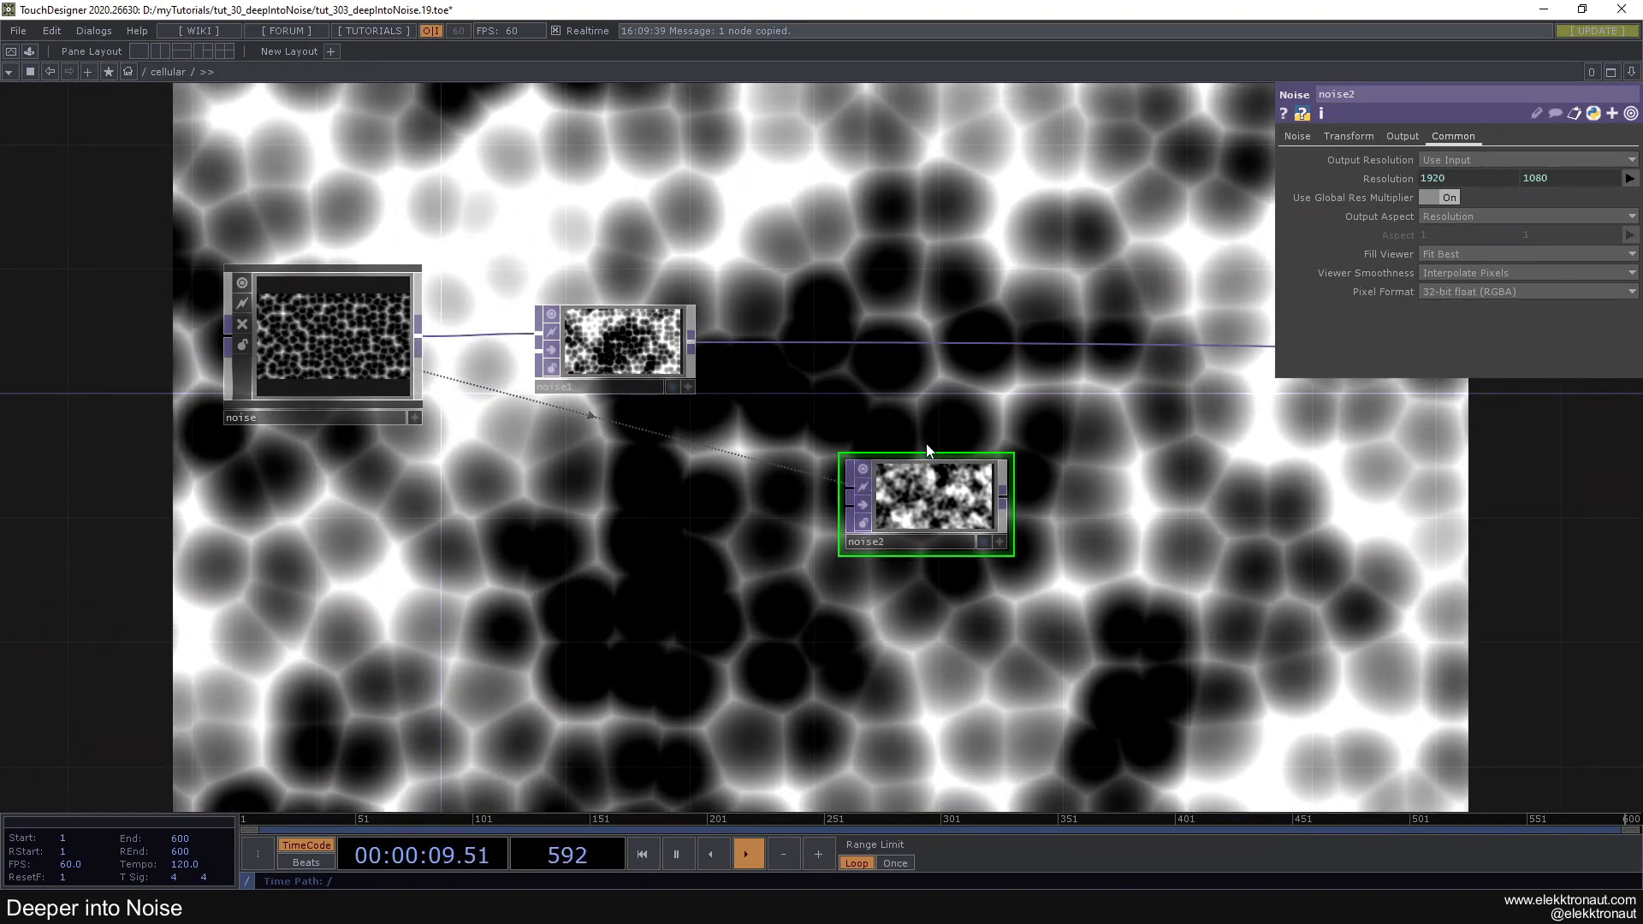
Set the second Noise TOP's period to 10 and its harmonics to 0
click(1299, 138)
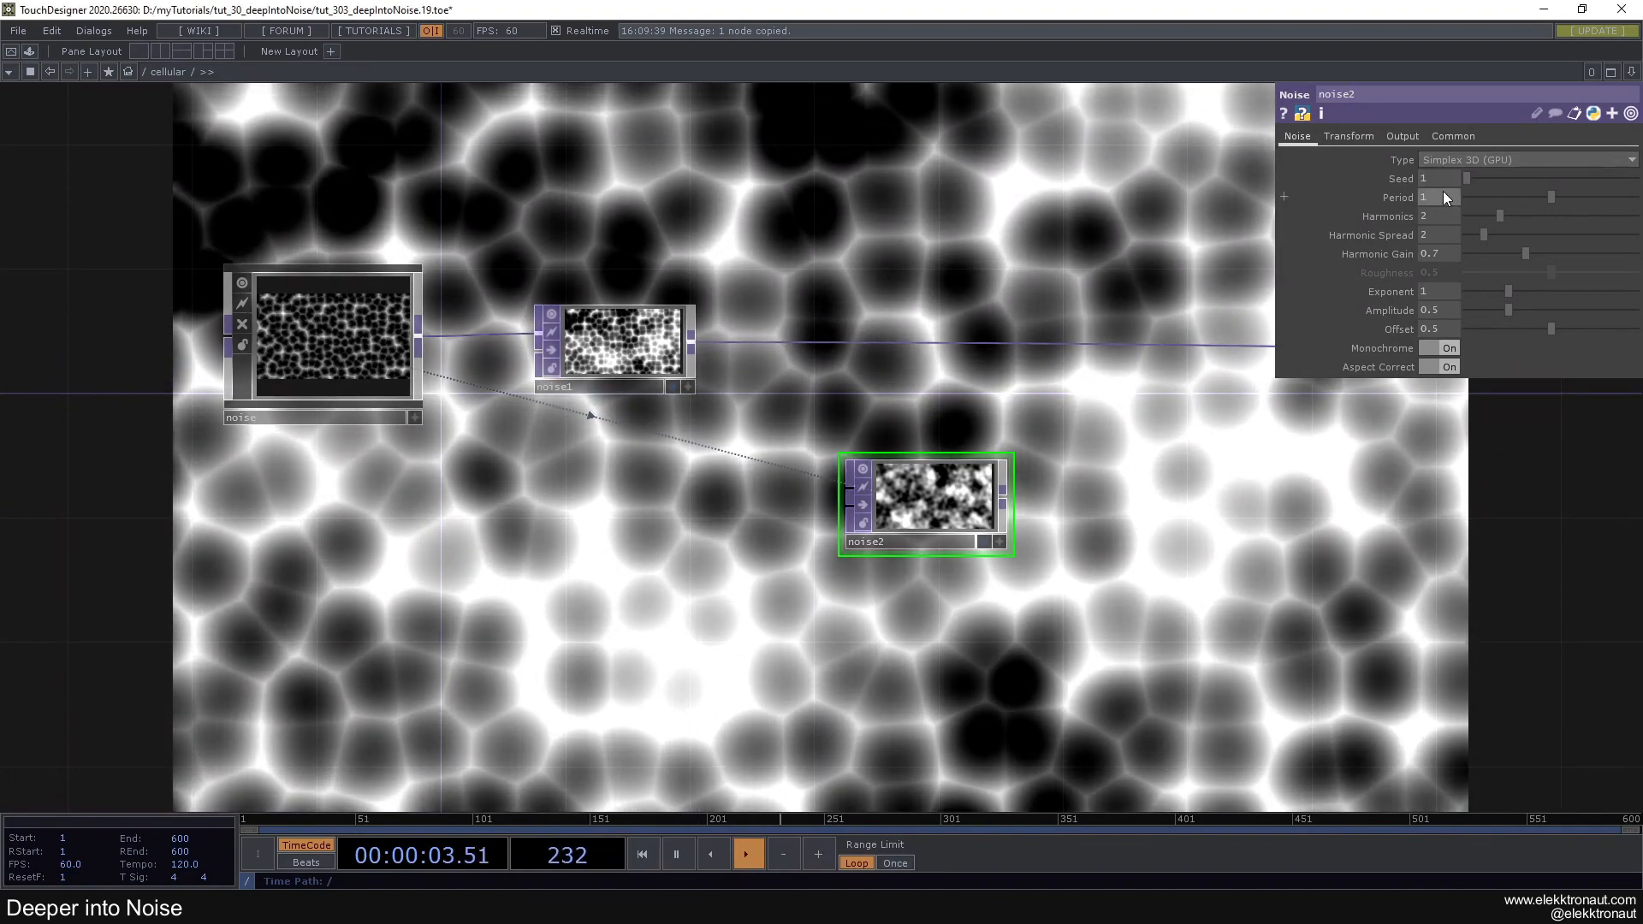
click(1444, 194)
text(10)
key(Return)
drag(1502, 216, 1004, 246)
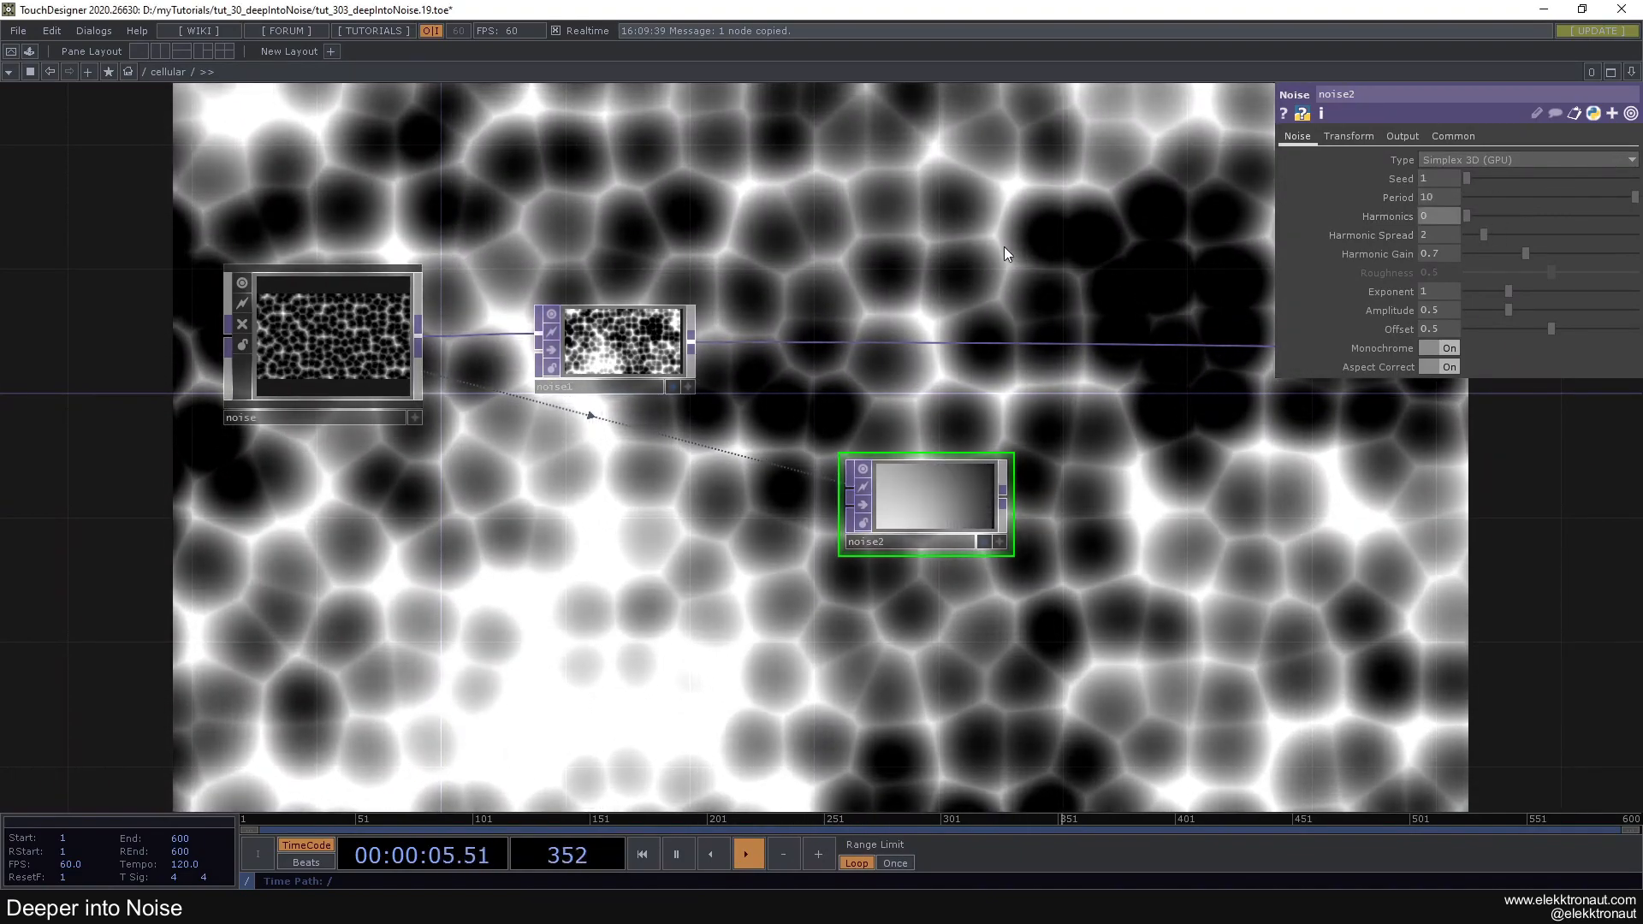
Wire the first Noise TOP through the second Noise TOP into the bg Null and line the nodes up in a row
drag(692, 343, 1054, 345)
drag(941, 419, 941, 358)
drag(857, 494, 855, 495)
middle_drag(856, 495, 832, 523)
drag(833, 523, 673, 559)
drag(871, 490, 599, 505)
drag(1237, 546, 941, 547)
scroll(941, 548, down, 3)
drag(1251, 510, 1149, 497)
click(1149, 496)
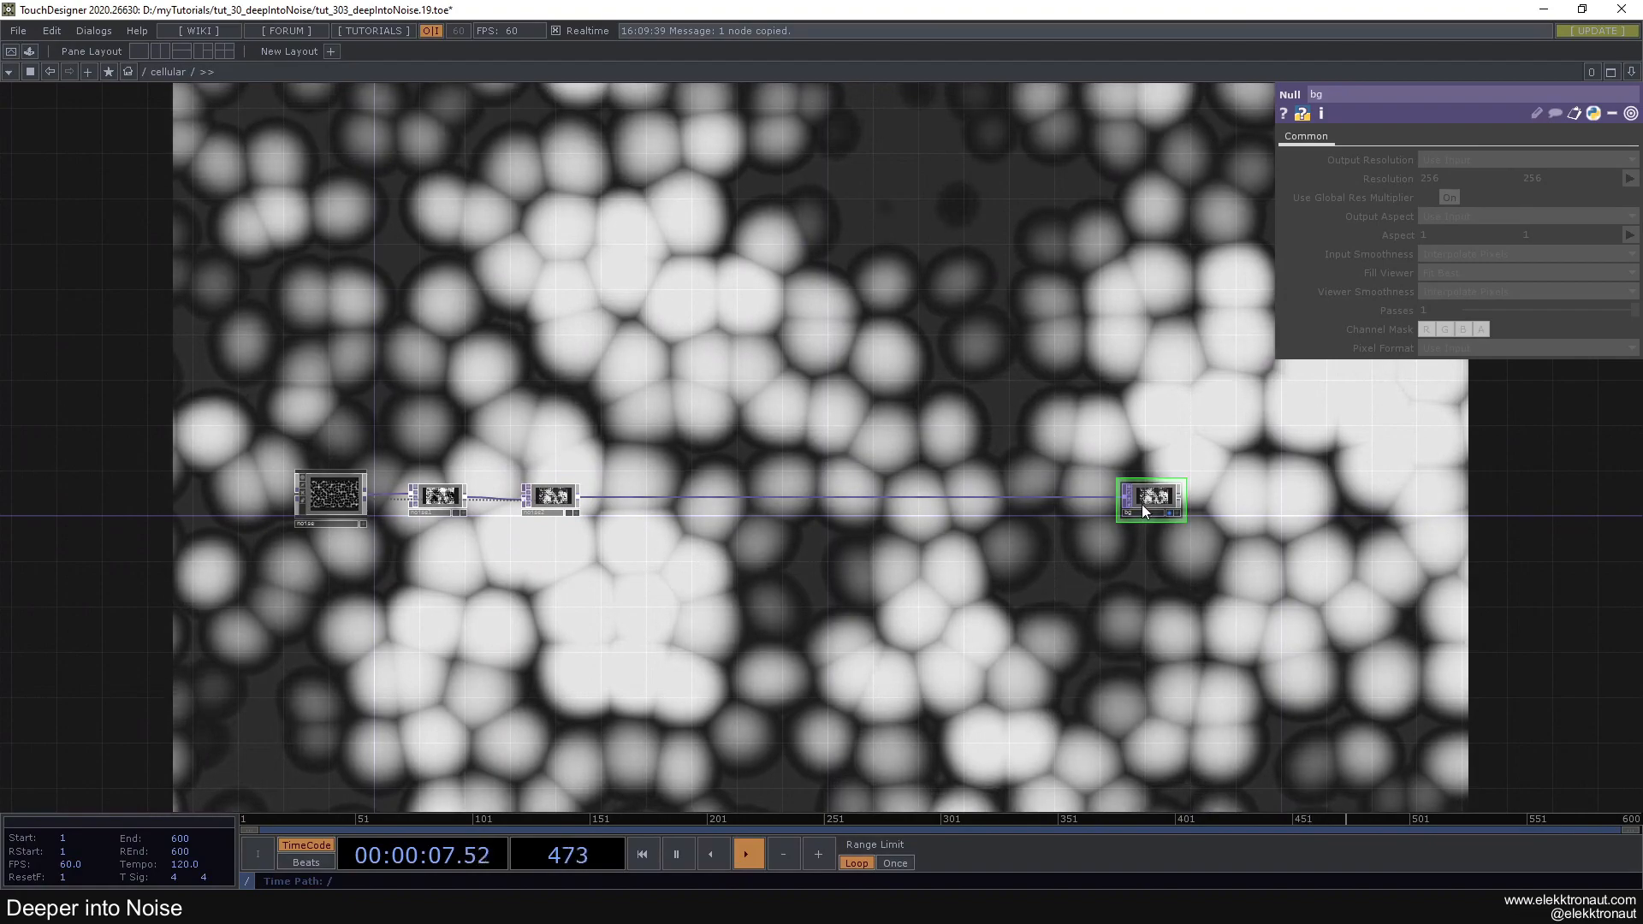
Insert a Slope TOP between the second Noise TOP and the bg Null, and set its strength to 80
drag(742, 403, 925, 459)
scroll(962, 547, up, 3)
right_click(962, 545)
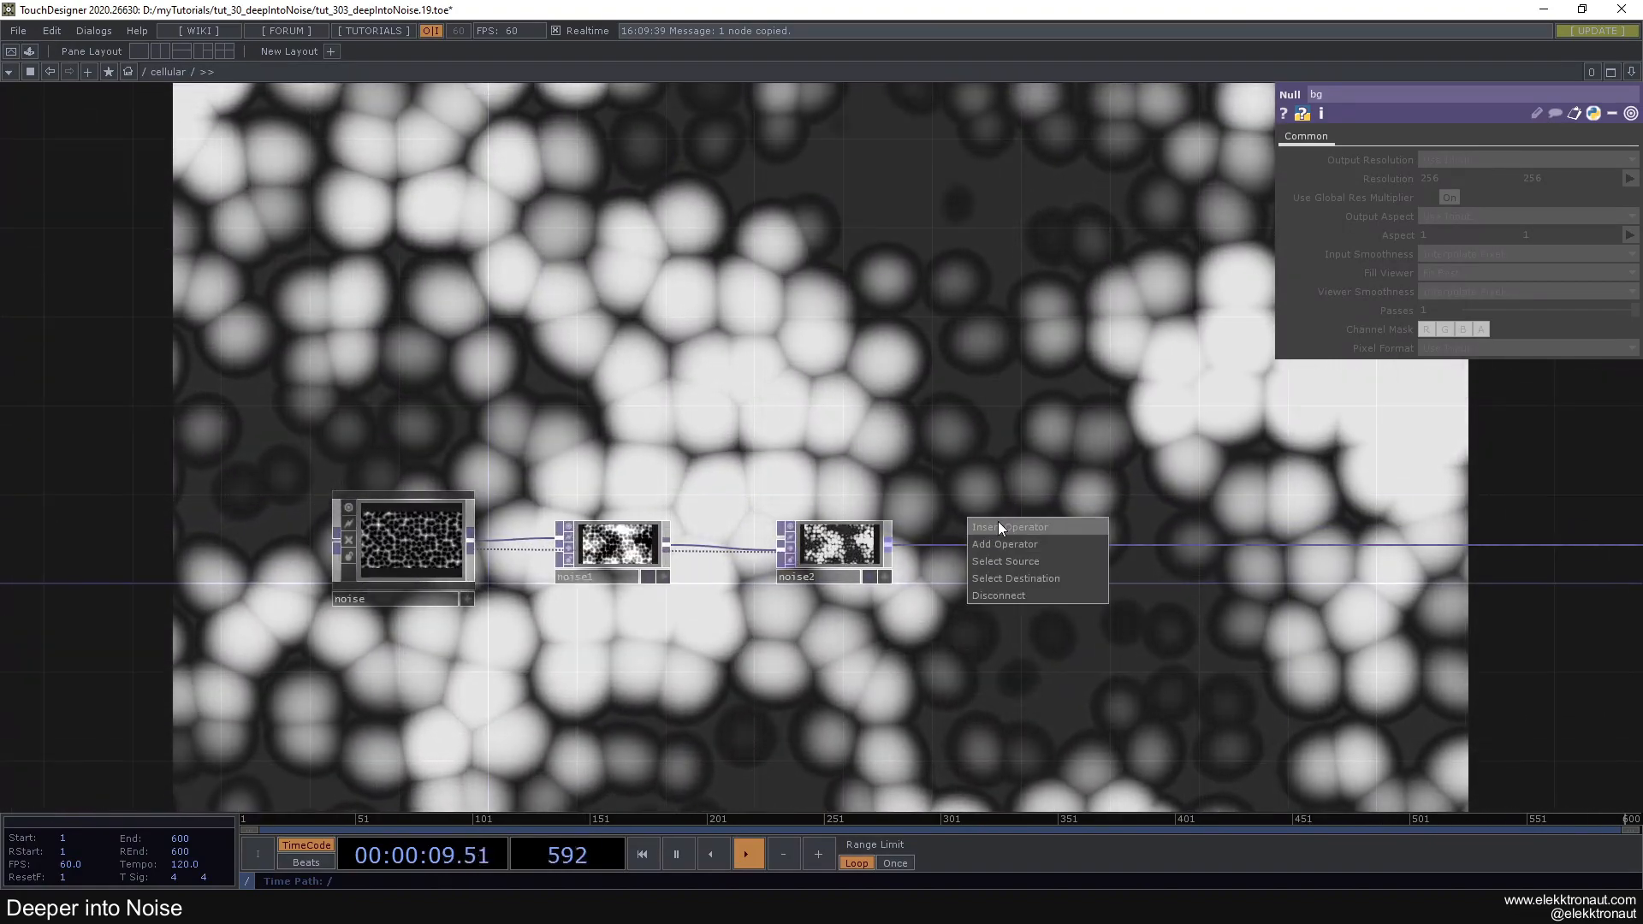
click(1000, 527)
text(slop)
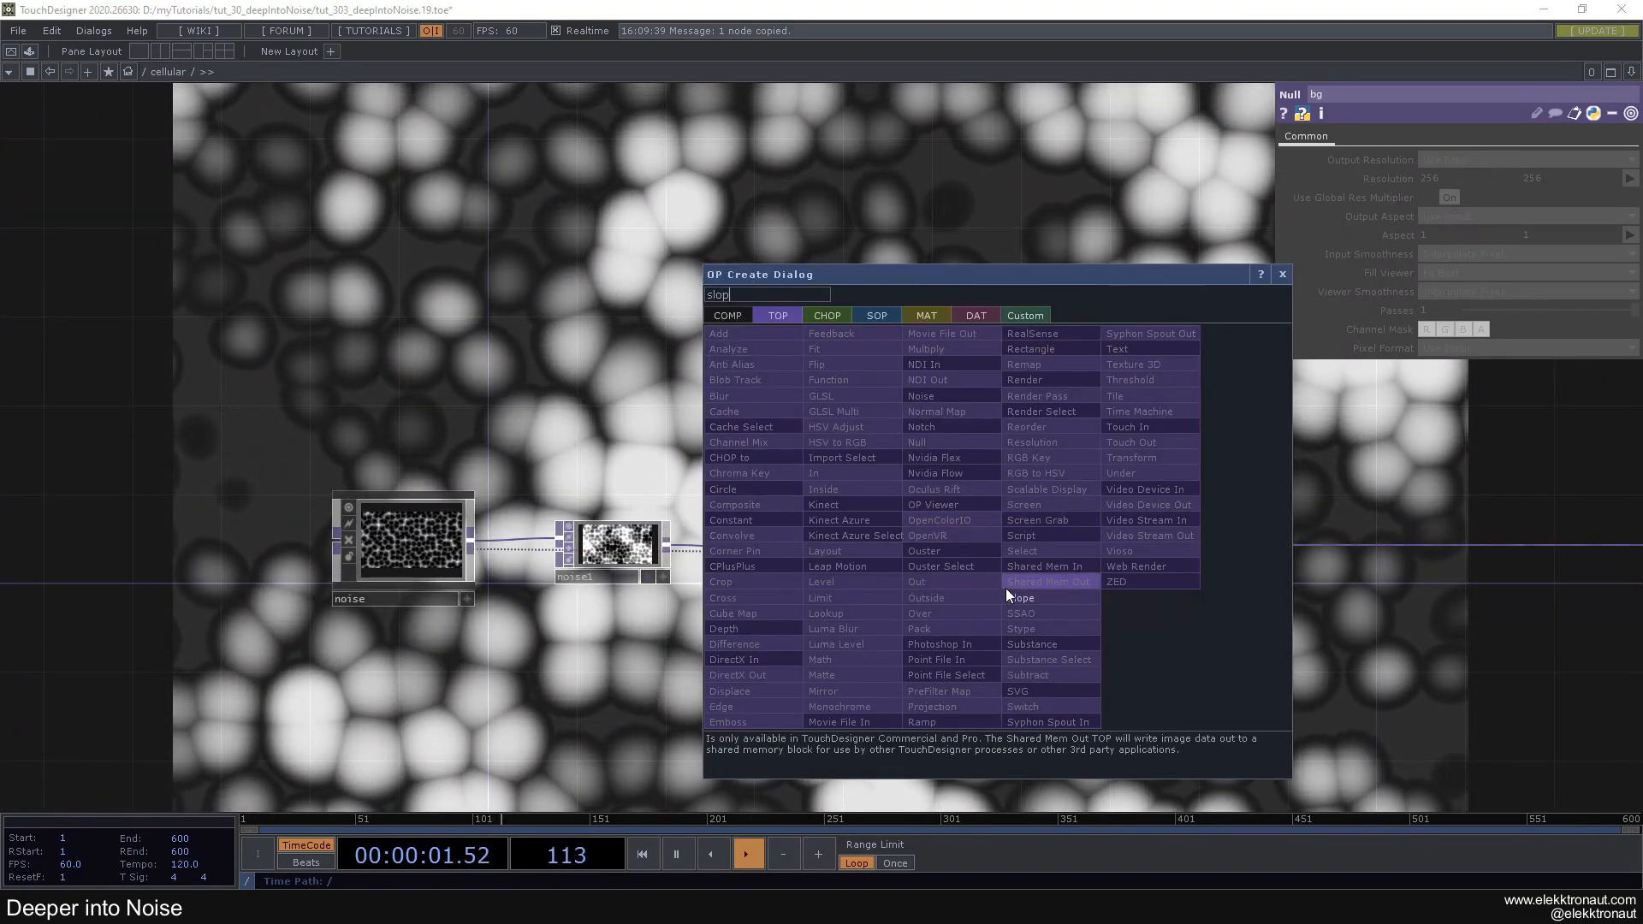
click(1010, 596)
click(1083, 505)
drag(1065, 486, 970, 465)
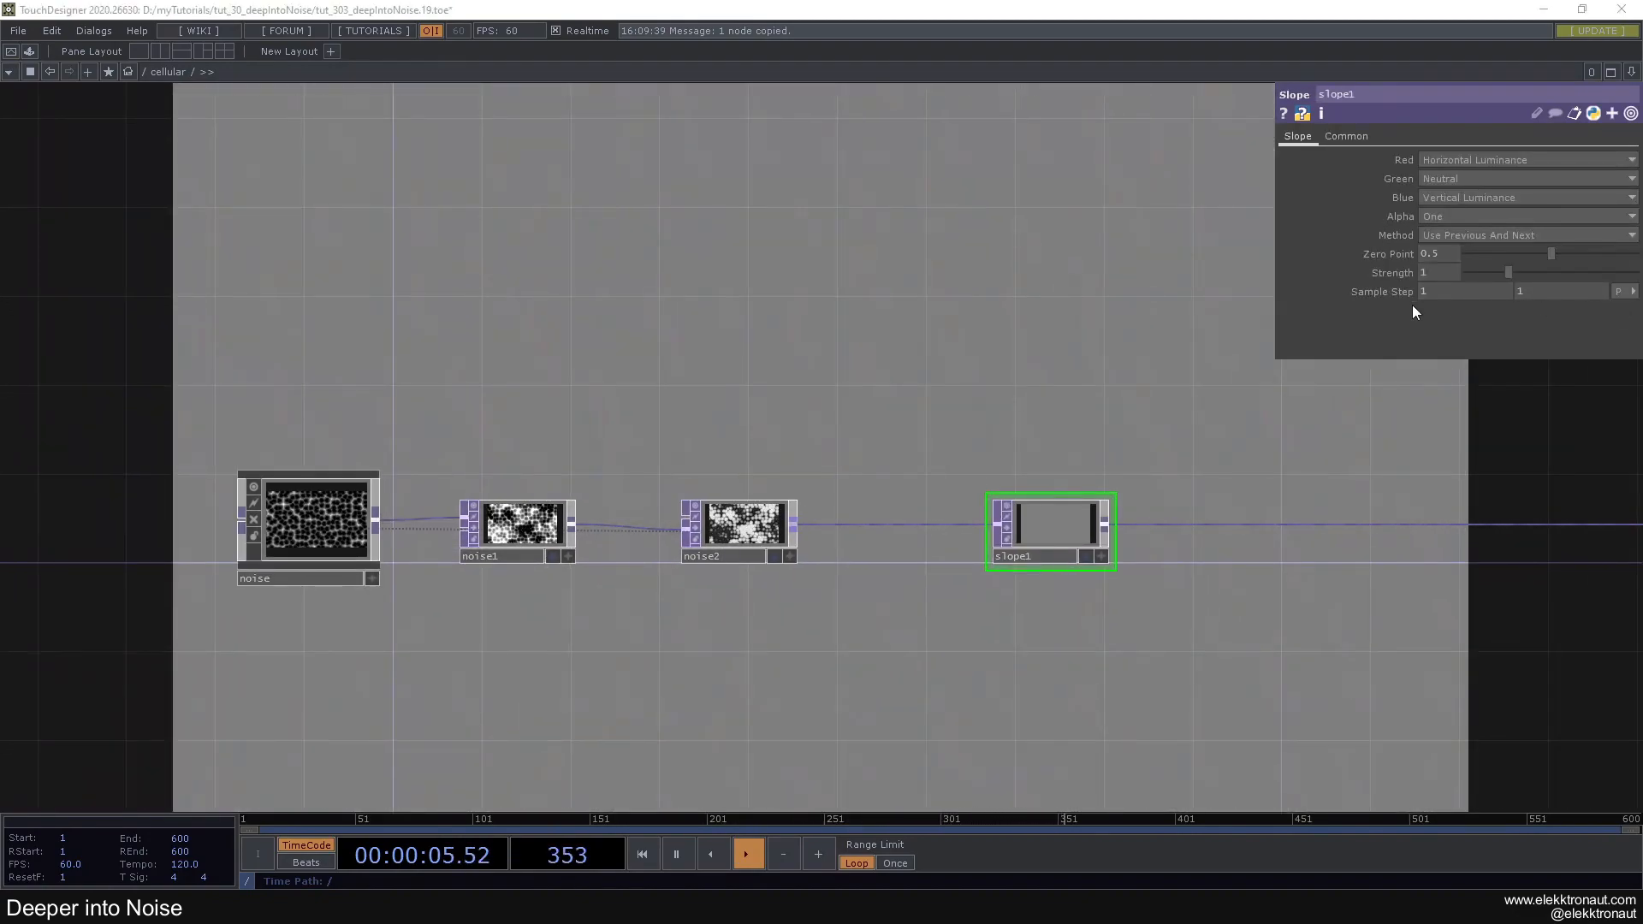
text(80)
key(Return)
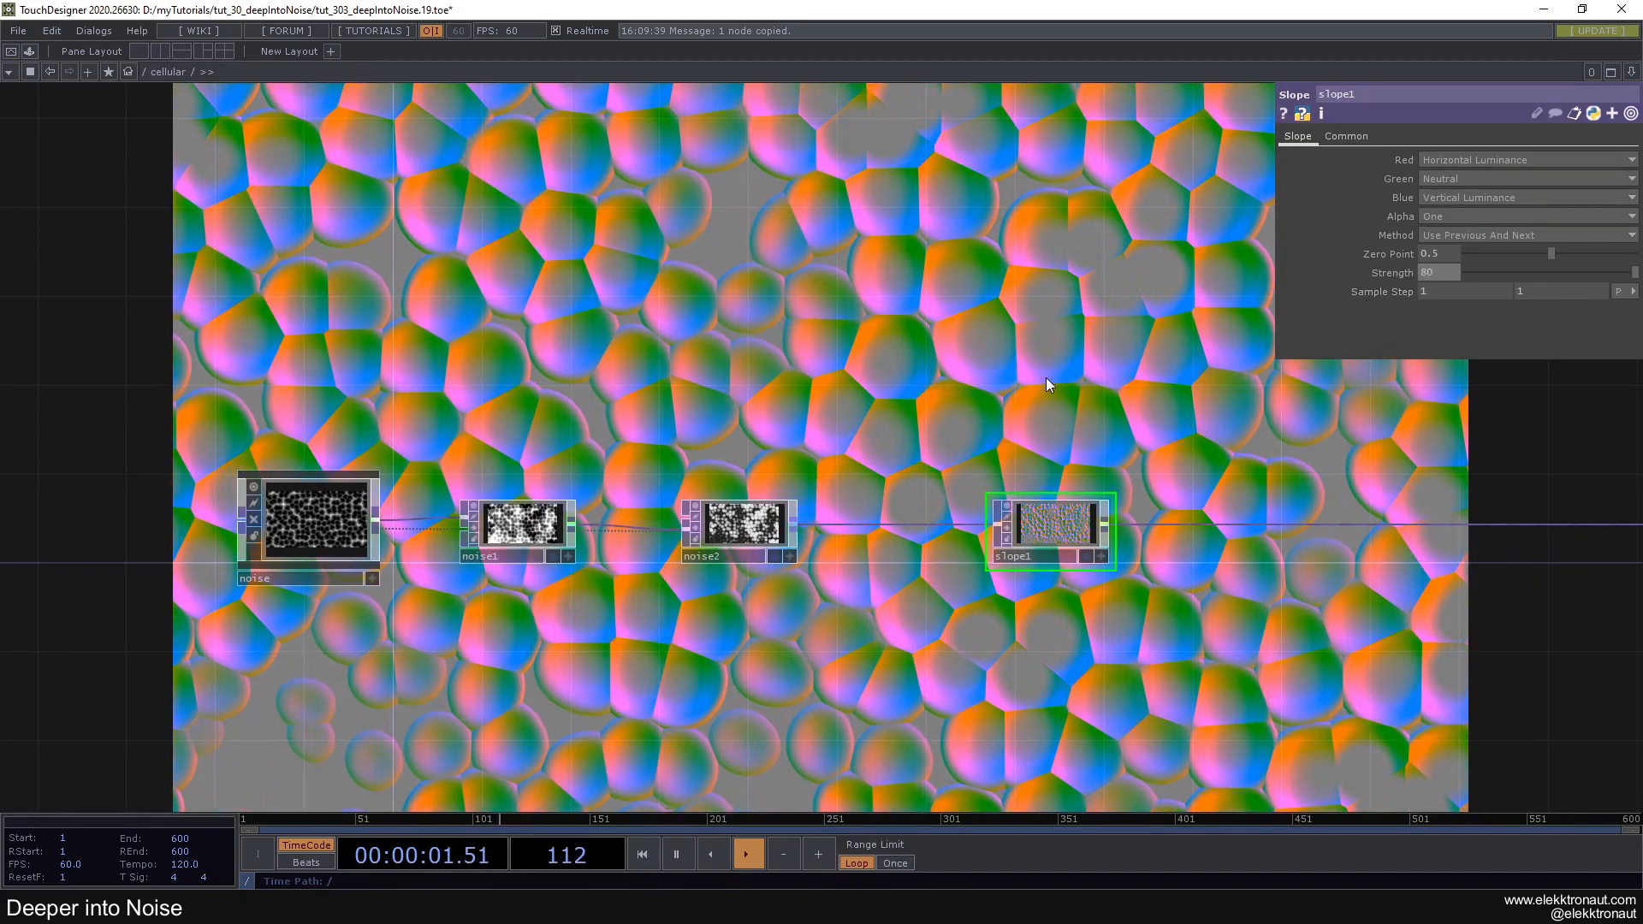
Toggle the Slope TOP's bypass to compare the output, and try wiring the first Noise TOP directly into it
click(1007, 531)
click(1007, 531)
click(1007, 530)
click(1007, 530)
click(1007, 531)
click(1007, 530)
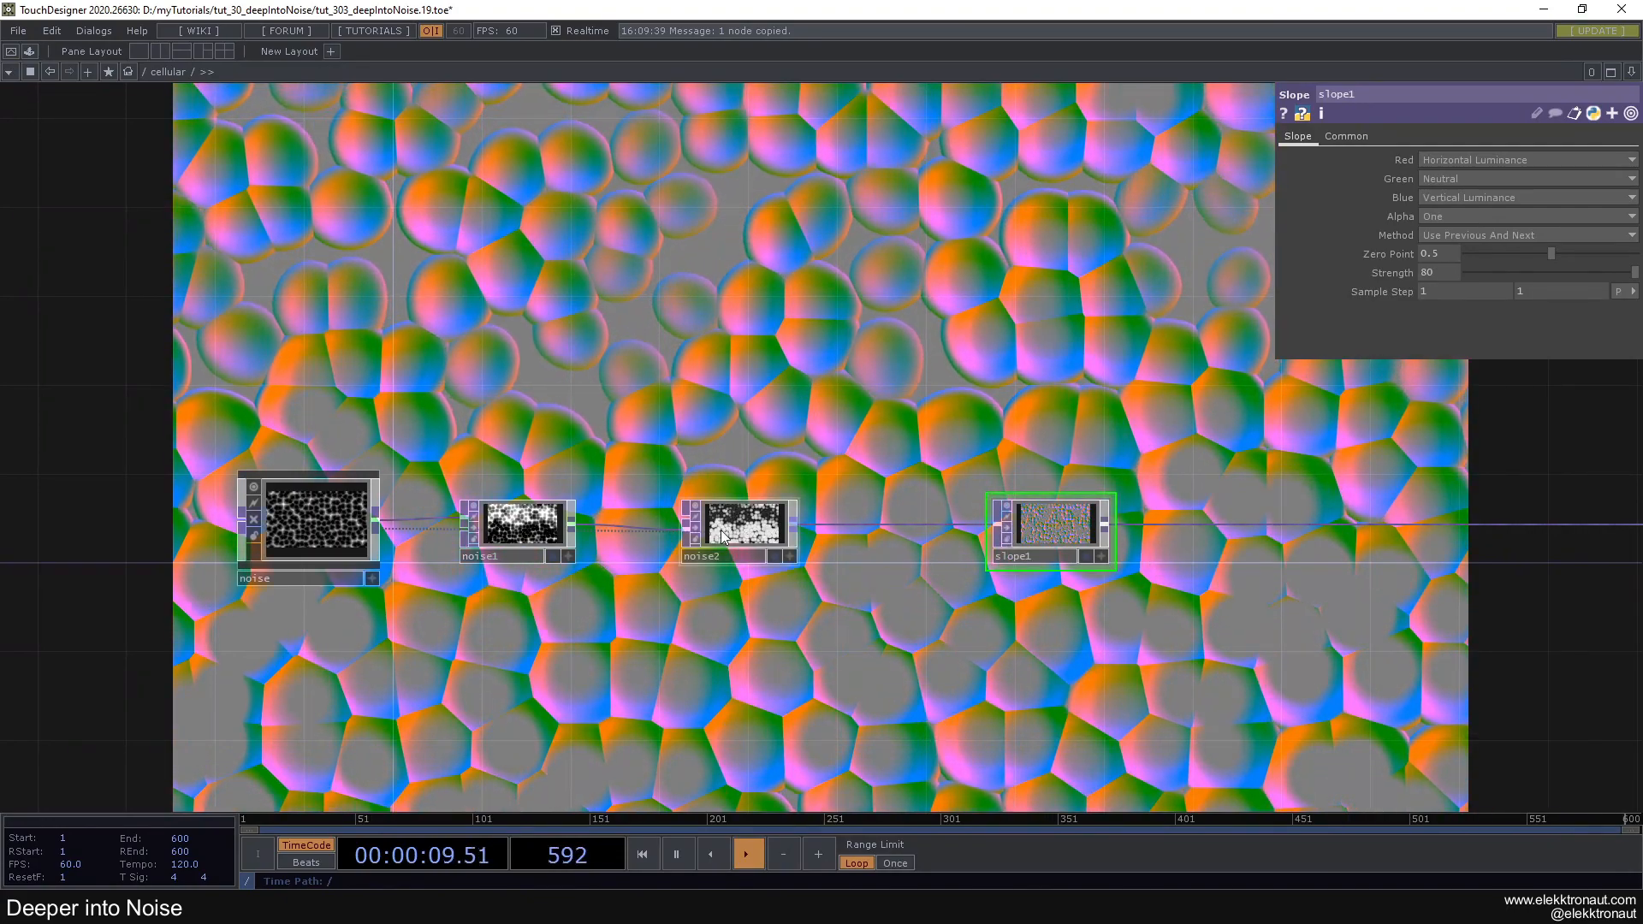
mouse_move(572, 524)
mouse_down()
mouse_move(1009, 511)
mouse_move(992, 520)
mouse_up()
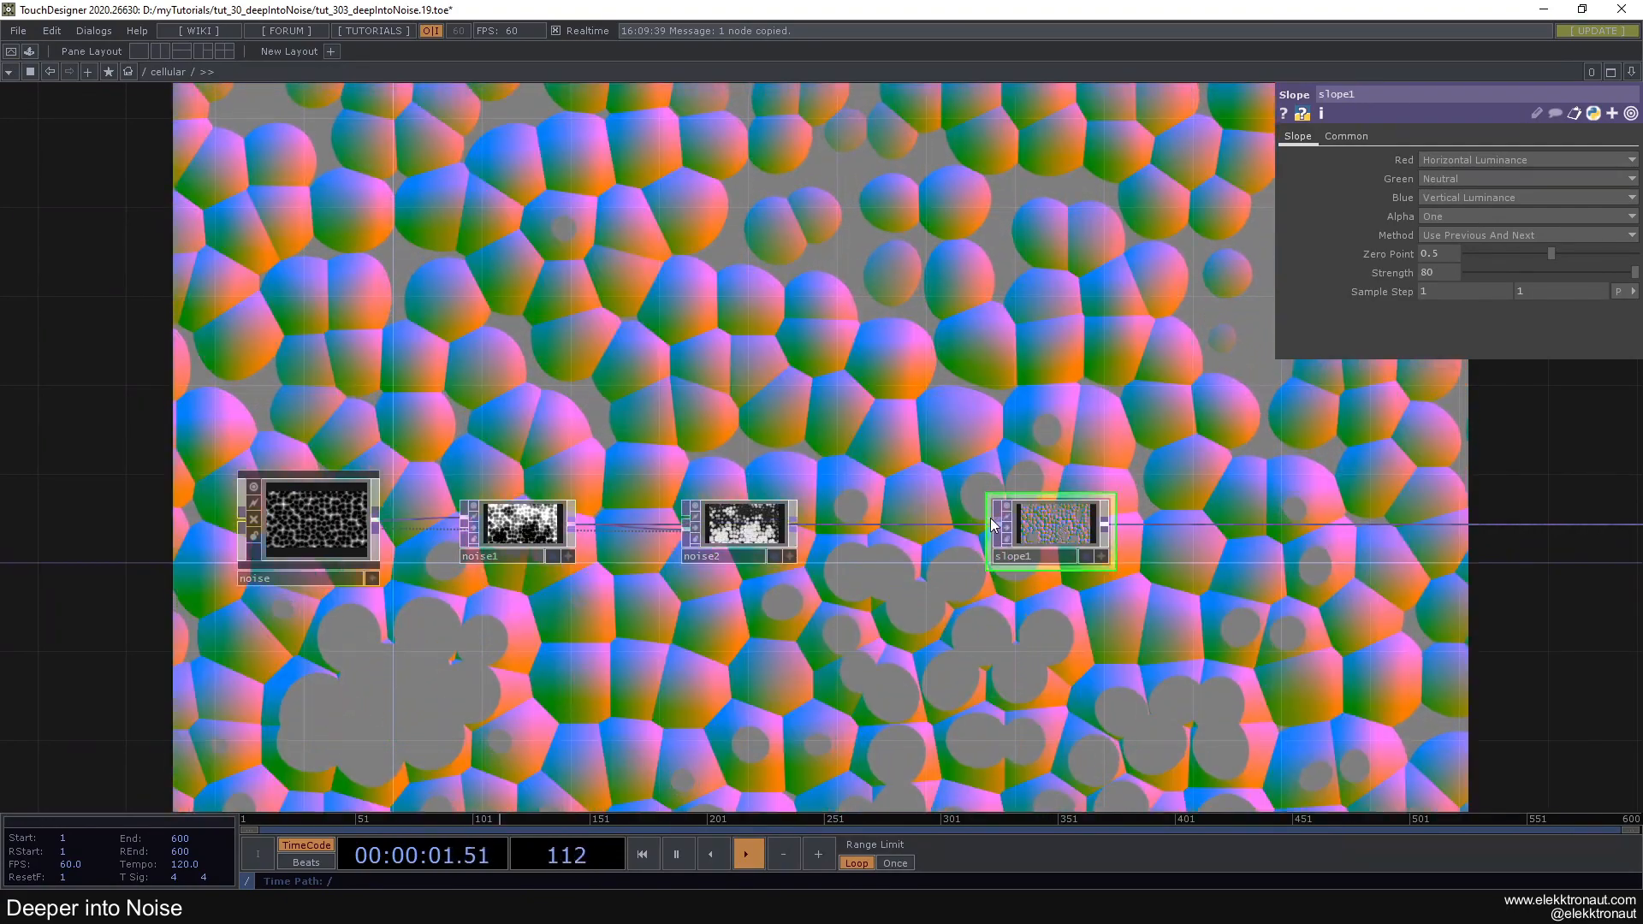
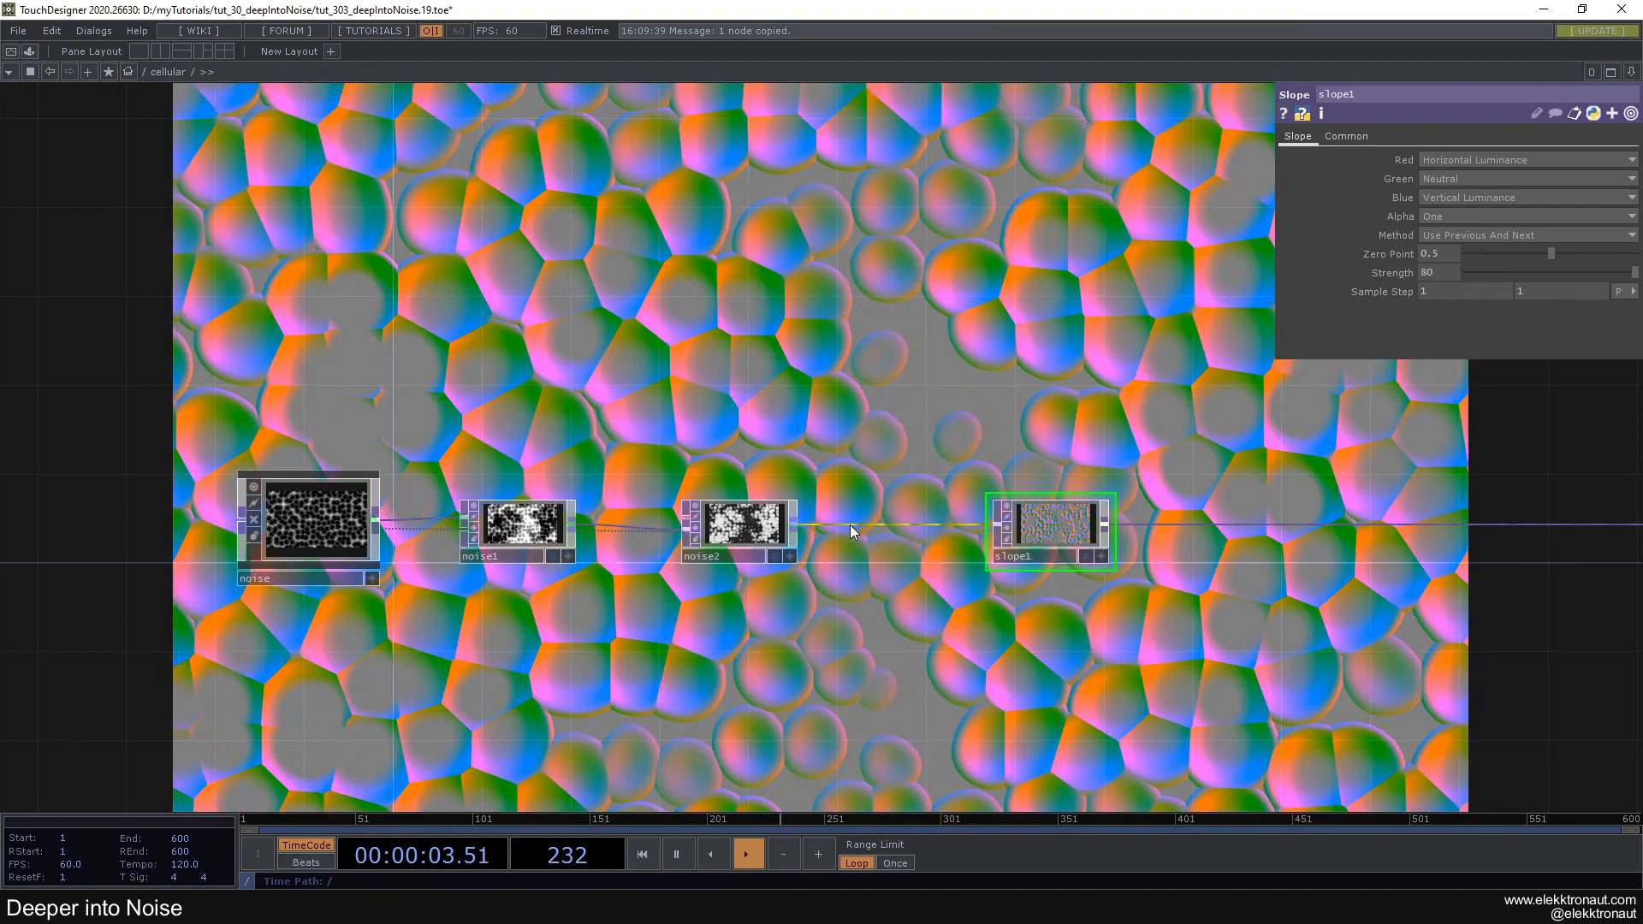
Try a higher offset on the cellular noise component and lower it to about 0.005
drag(741, 430, 793, 433)
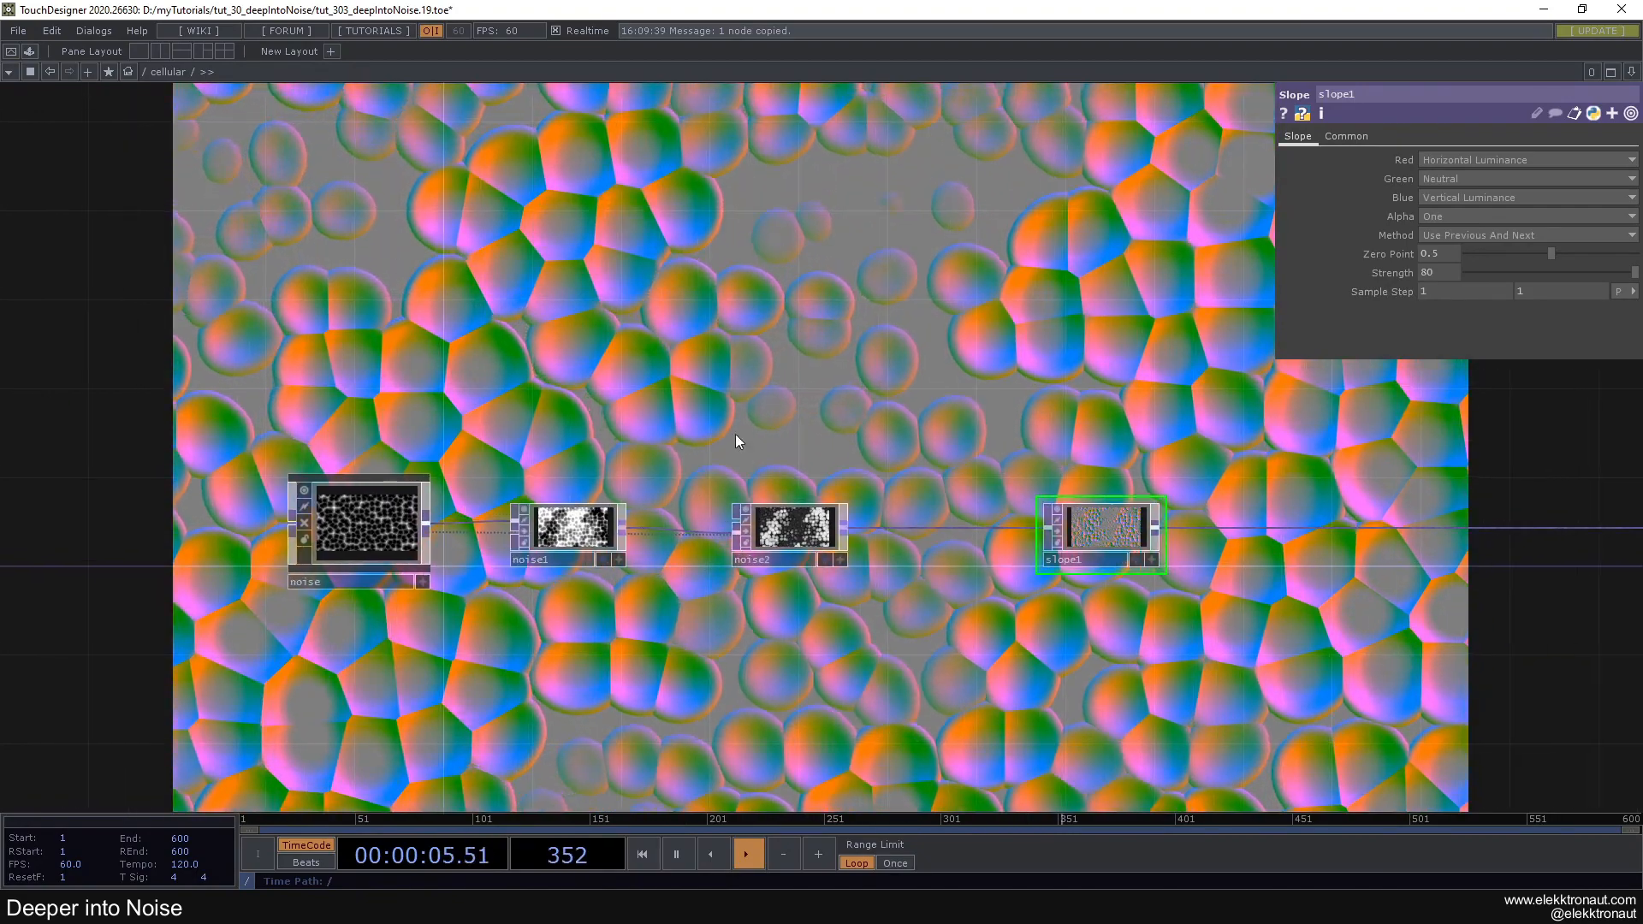
scroll(600, 443, up, 2)
scroll(602, 444, down, 1)
scroll(602, 443, down, 1)
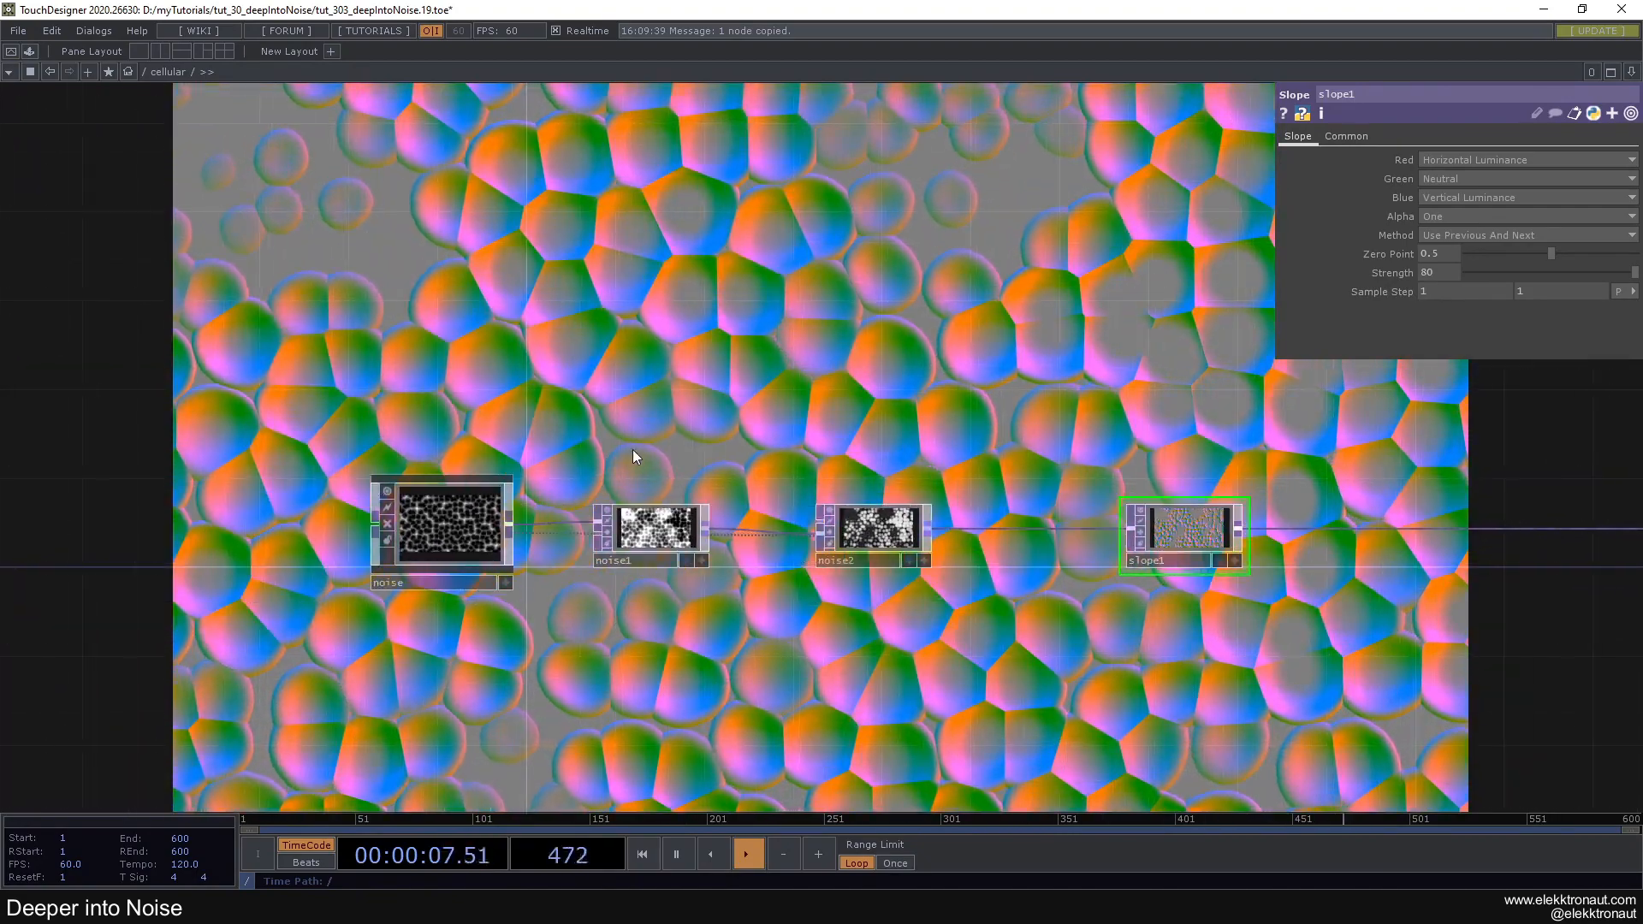
click(464, 512)
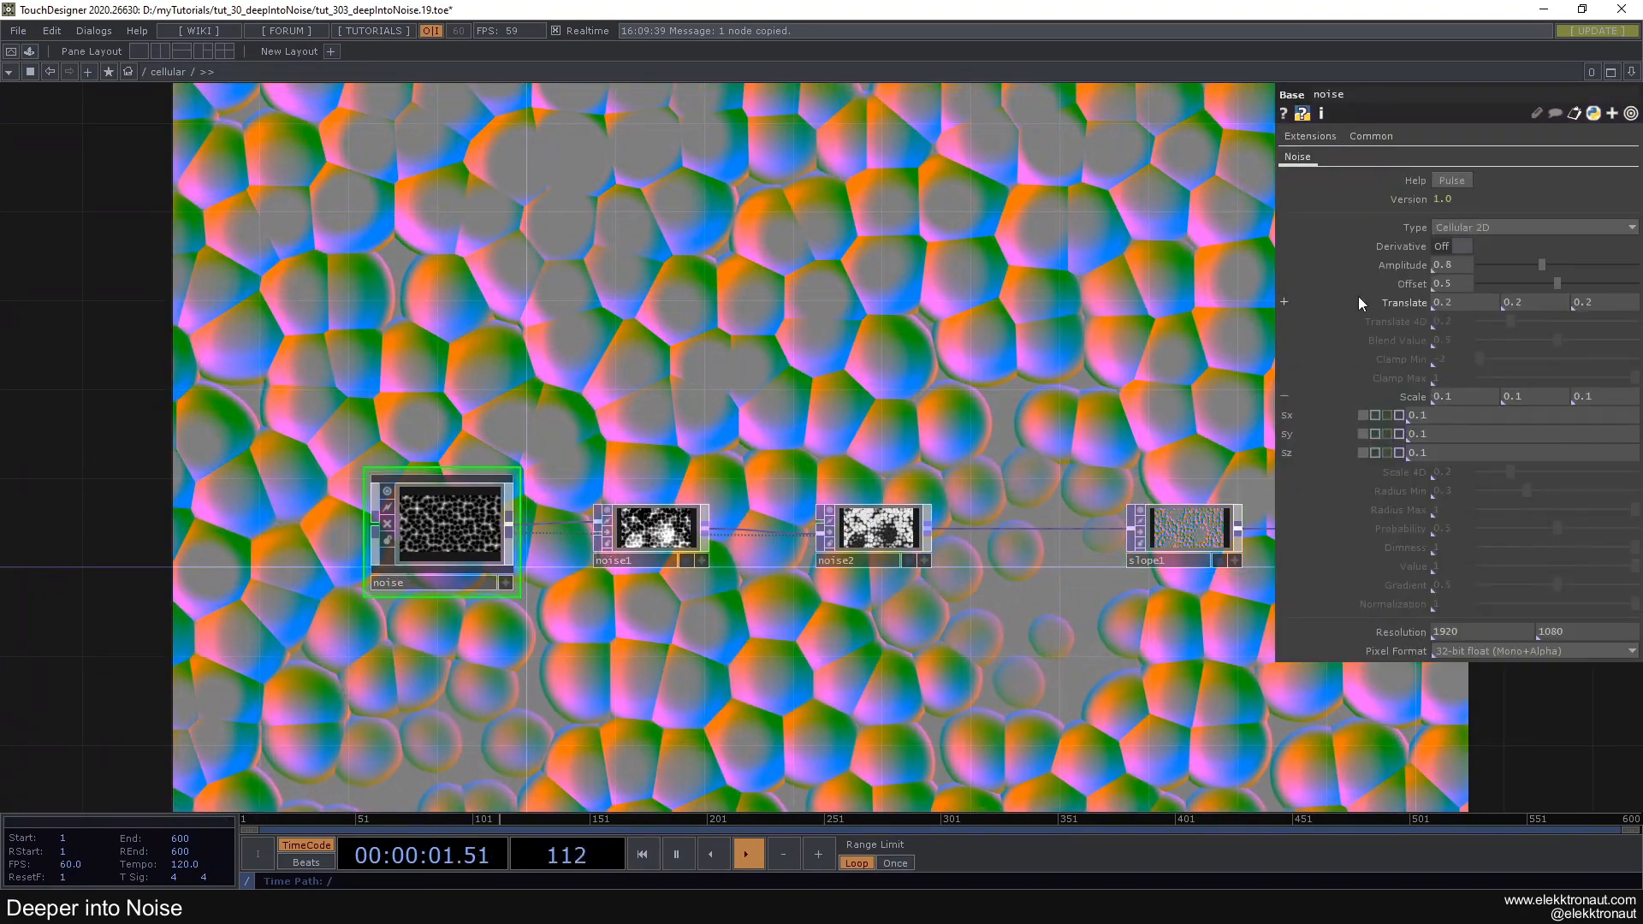
drag(1512, 284, 1582, 300)
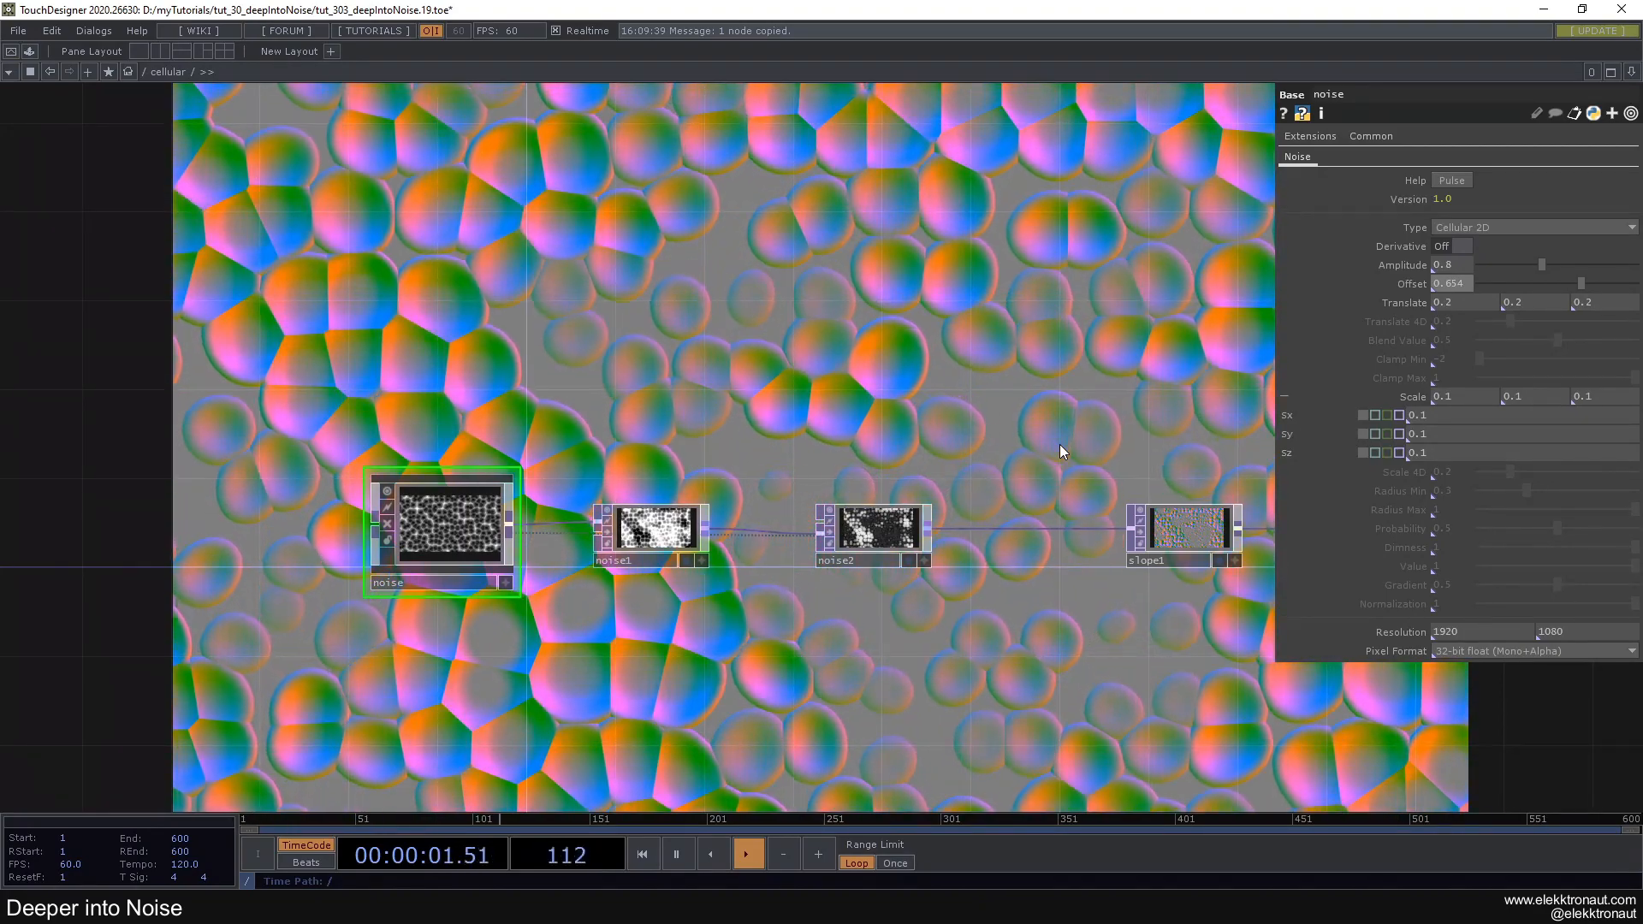
drag(1581, 283, 1450, 289)
scroll(891, 408, down, 2)
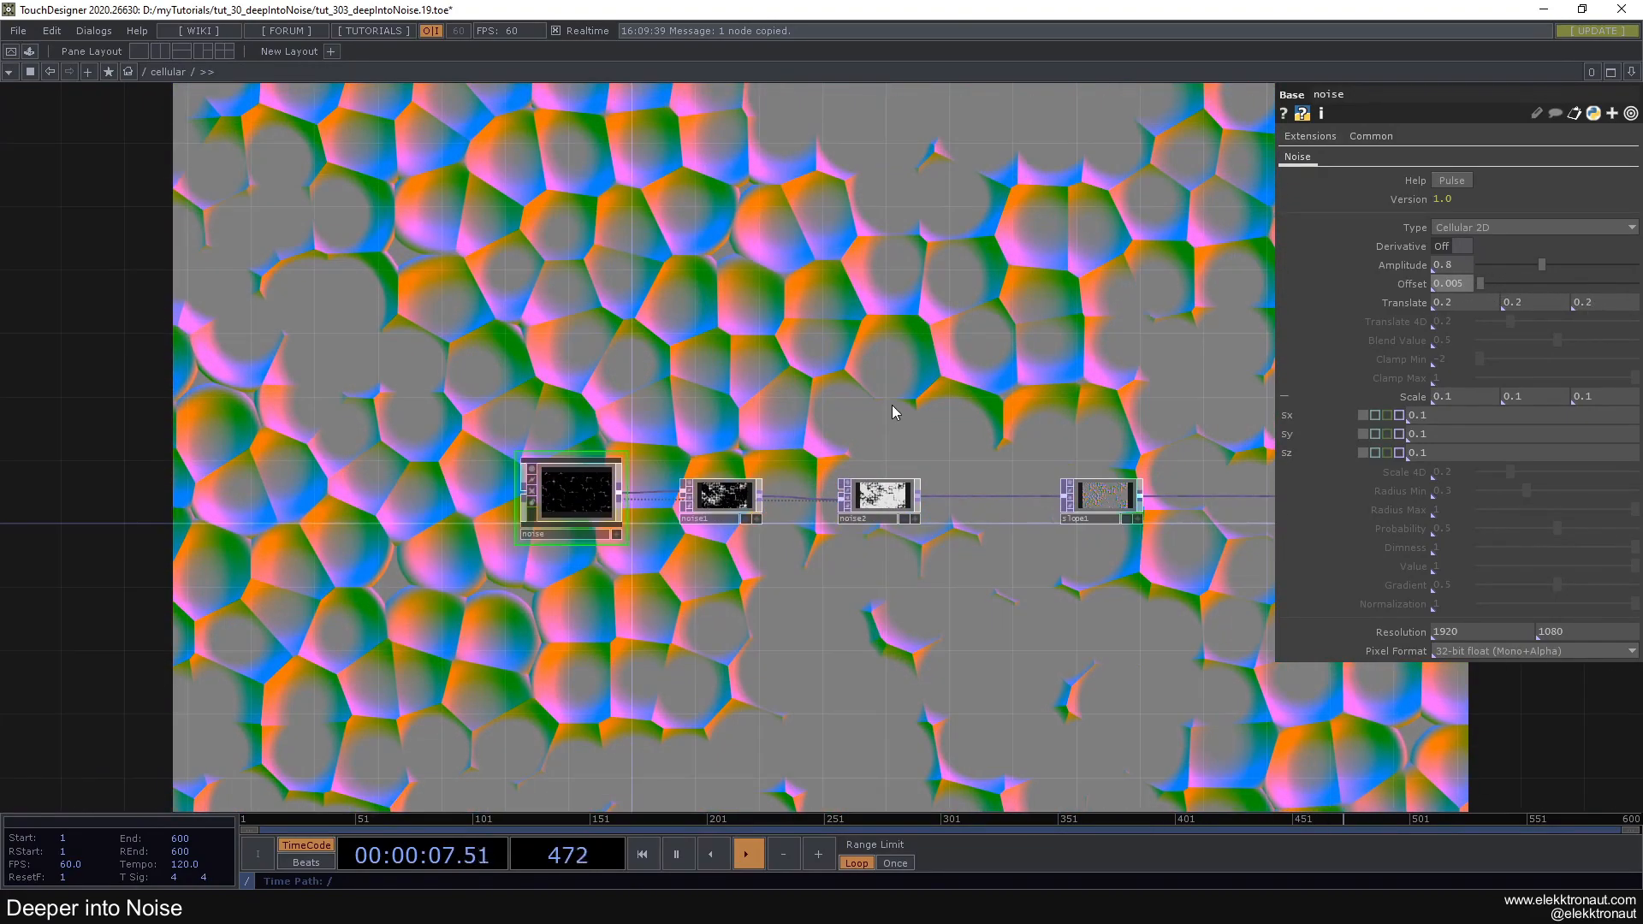
Try a period of 2 on the second Noise TOP and restore it to 10
drag(892, 408, 647, 386)
scroll(646, 386, up, 2)
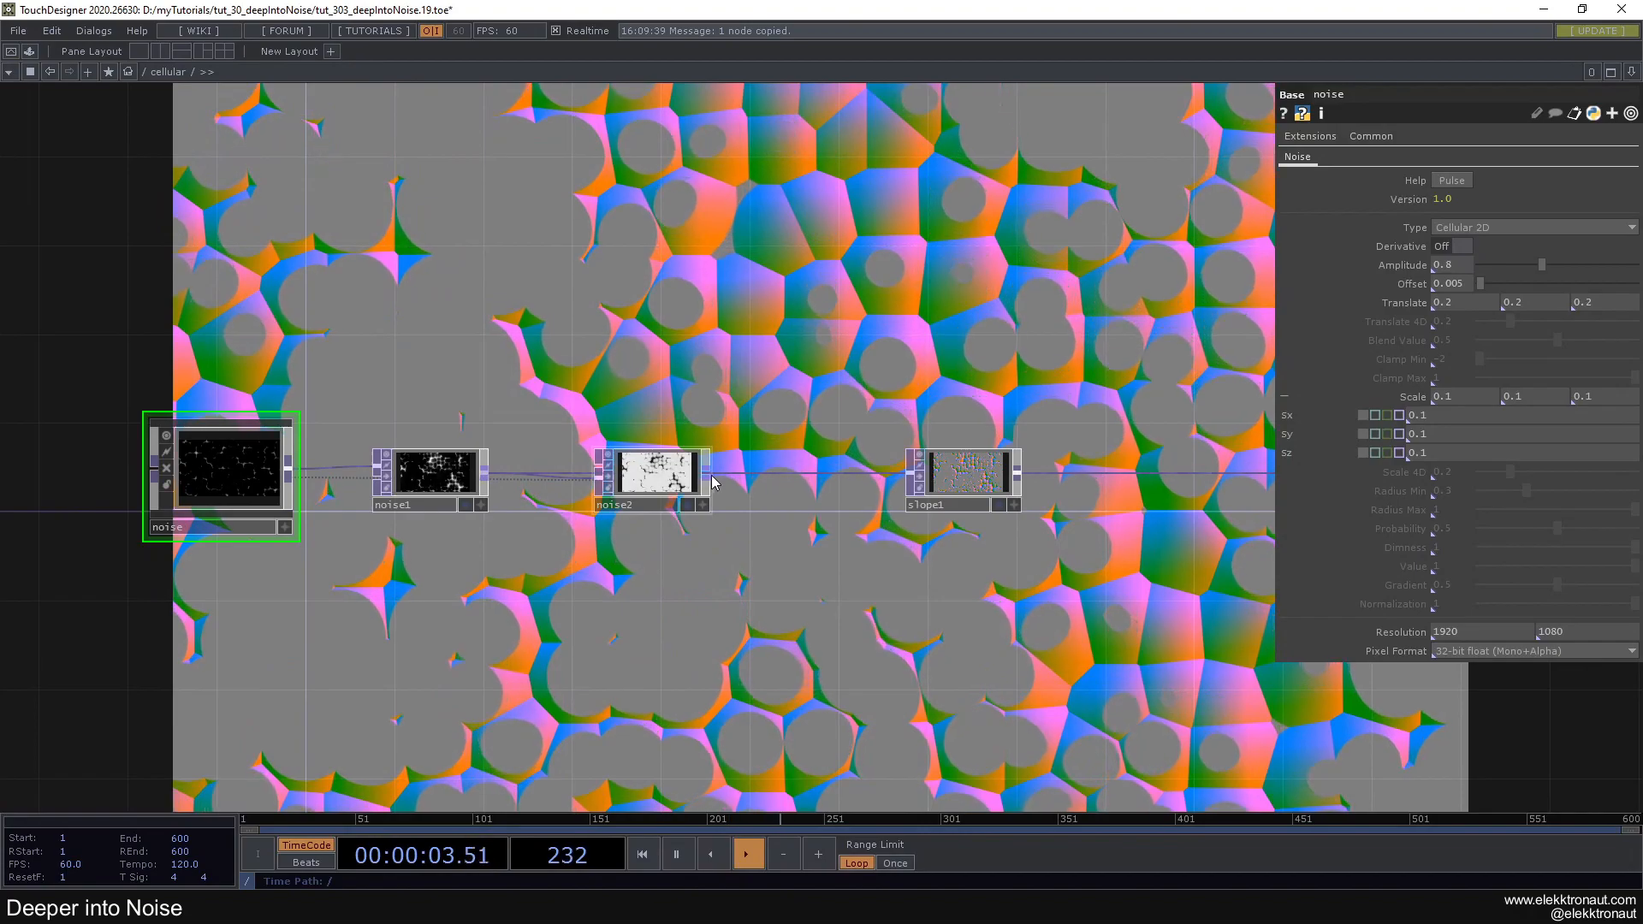
click(676, 481)
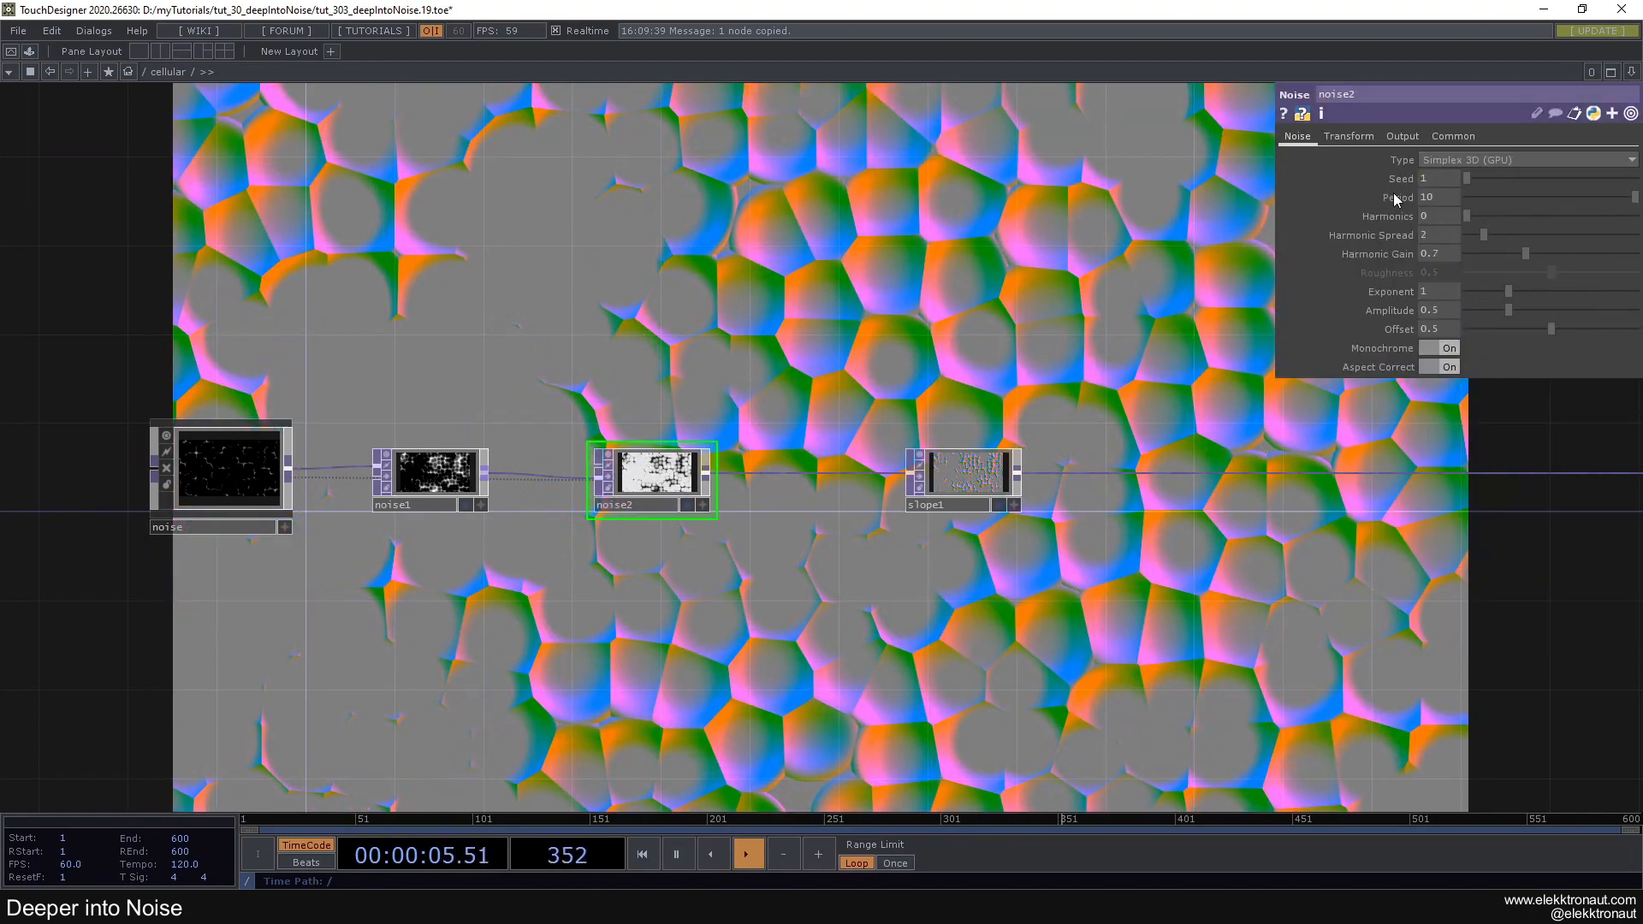
drag(1501, 187, 1368, 205)
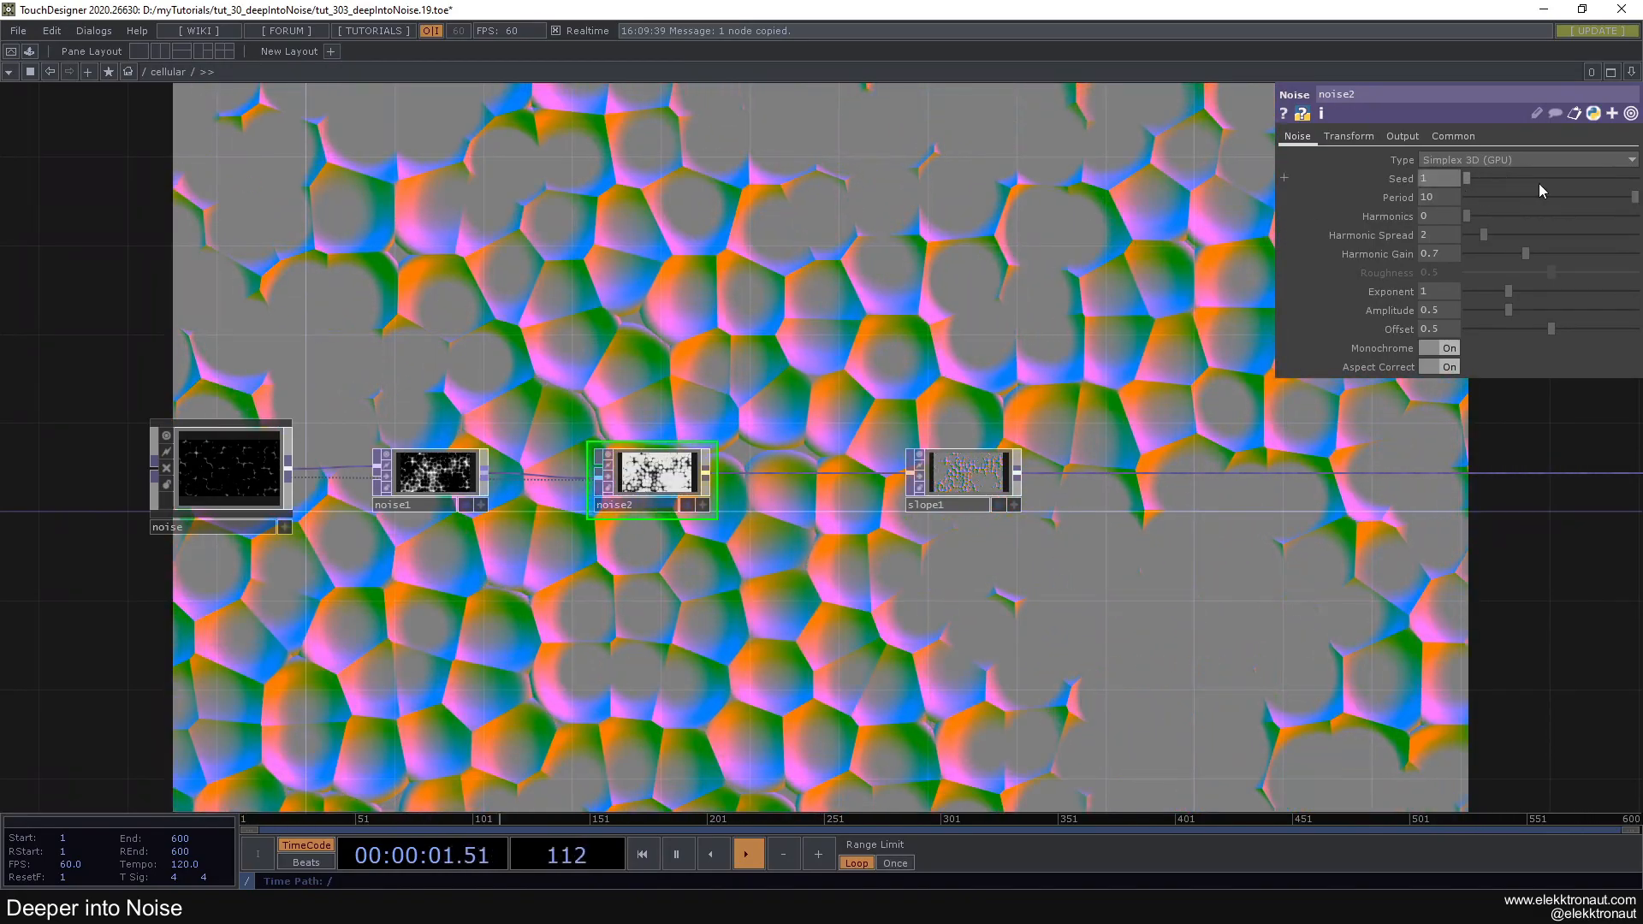
mouse_move(1629, 200)
mouse_down()
mouse_move(1614, 201)
mouse_move(1637, 202)
mouse_up()
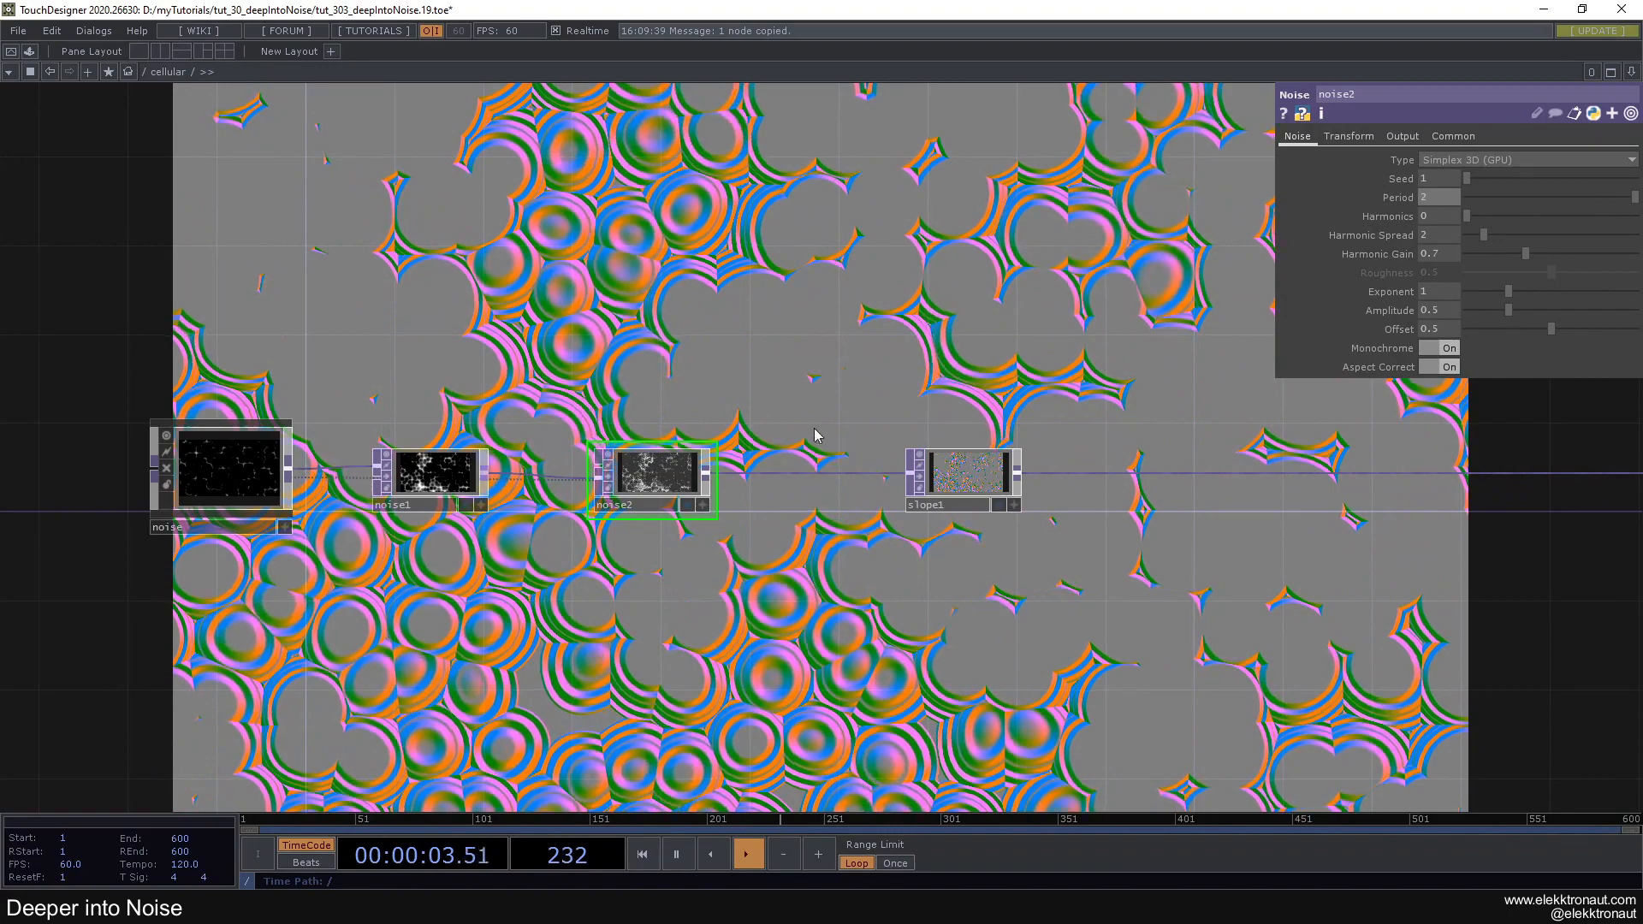
scroll(504, 499, up, 2)
scroll(565, 485, down, 2)
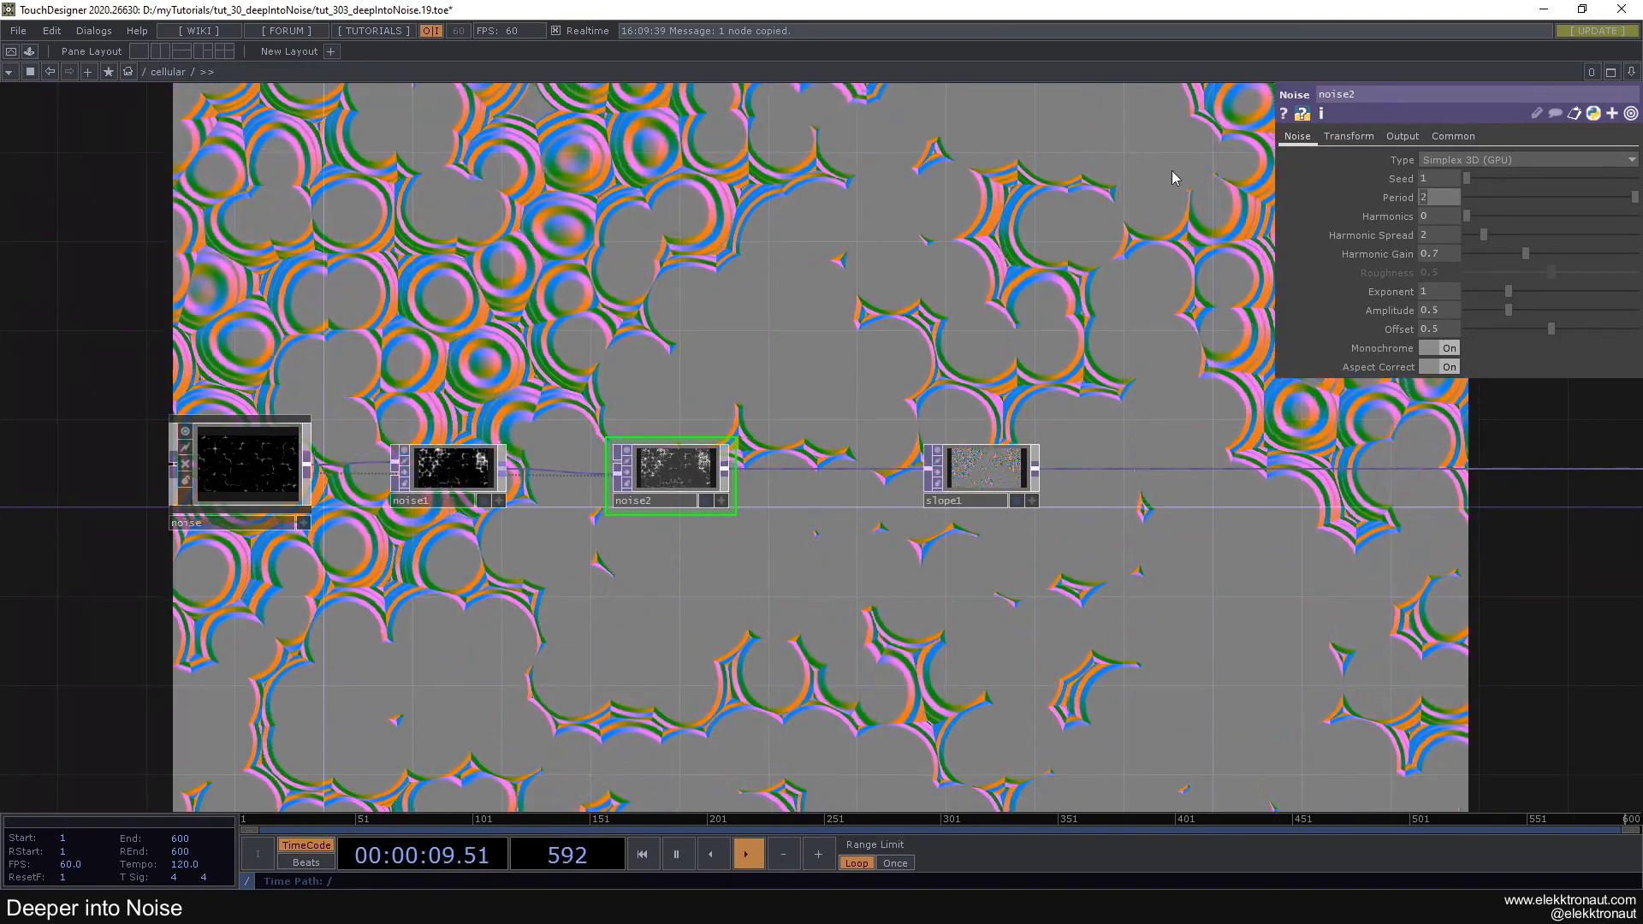
text(10)
key(Return)
Insert a Lookup TOP between the Slope TOP and the bg Null
drag(1042, 319, 844, 258)
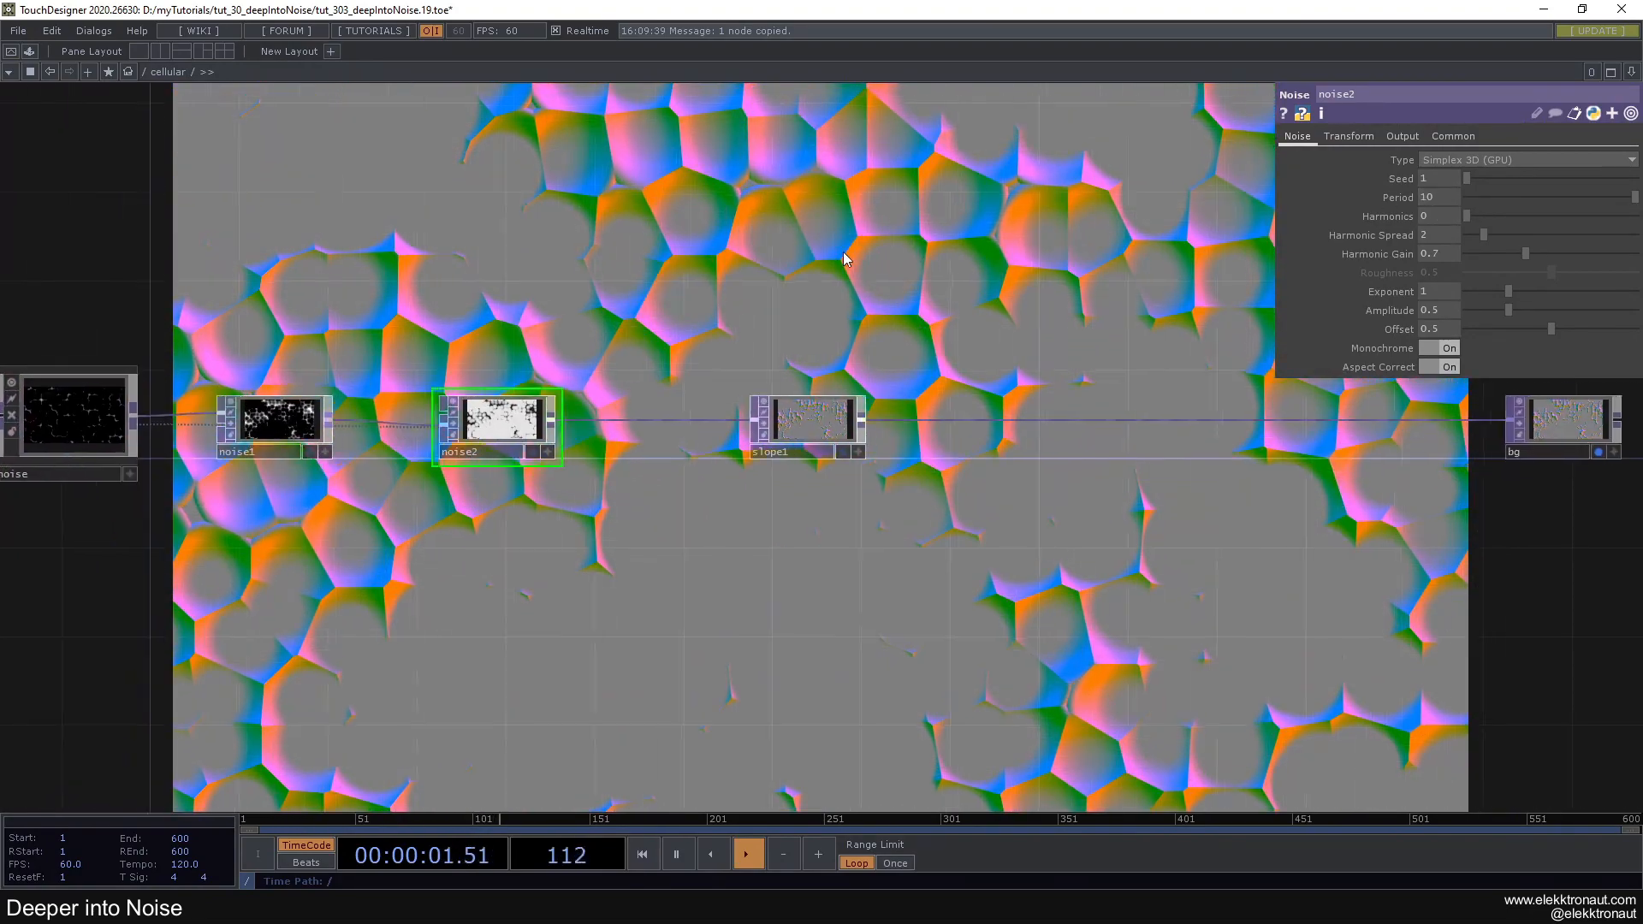
right_click(946, 413)
click(993, 402)
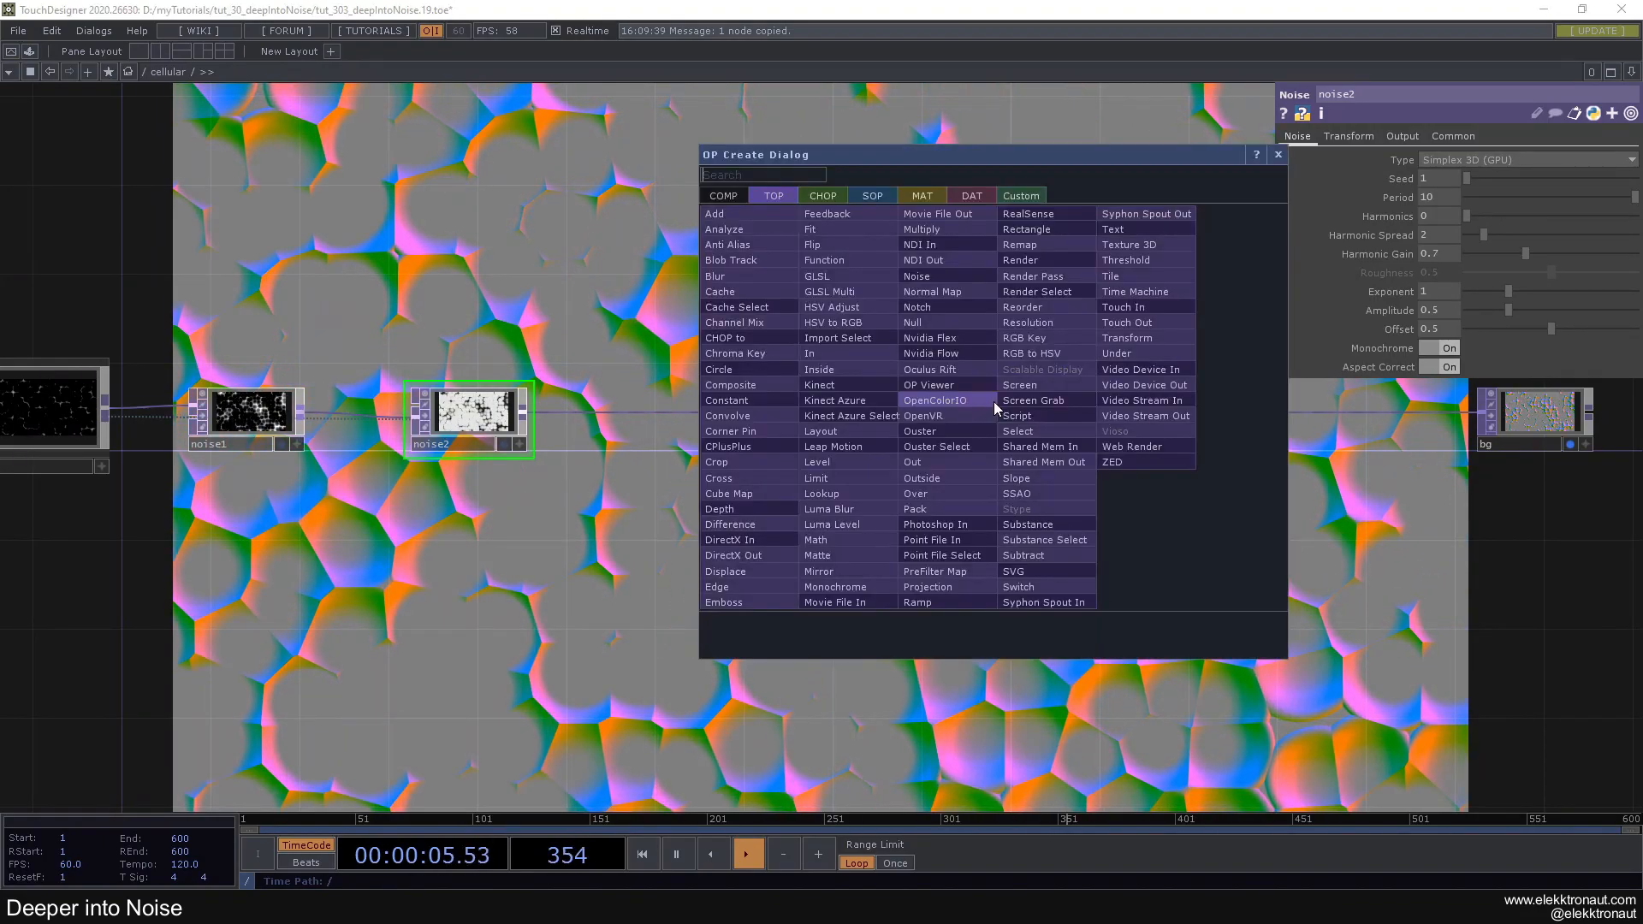
text(lo)
click(843, 494)
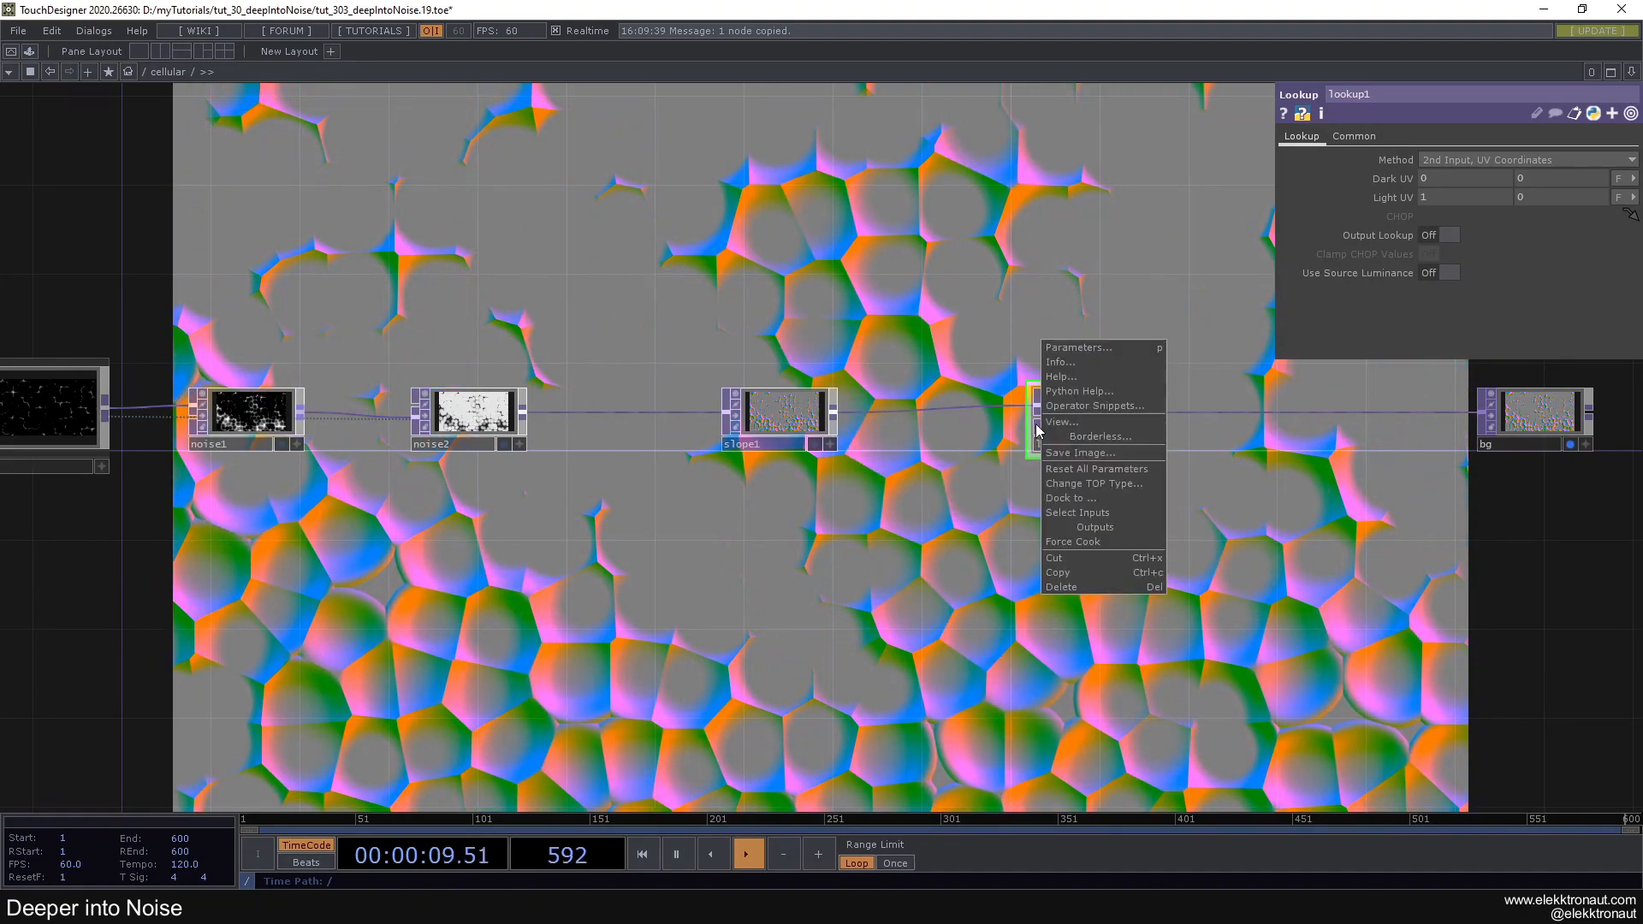
Add a Ramp TOP below the chain and feed it into the Lookup TOP's second input
click(1037, 426)
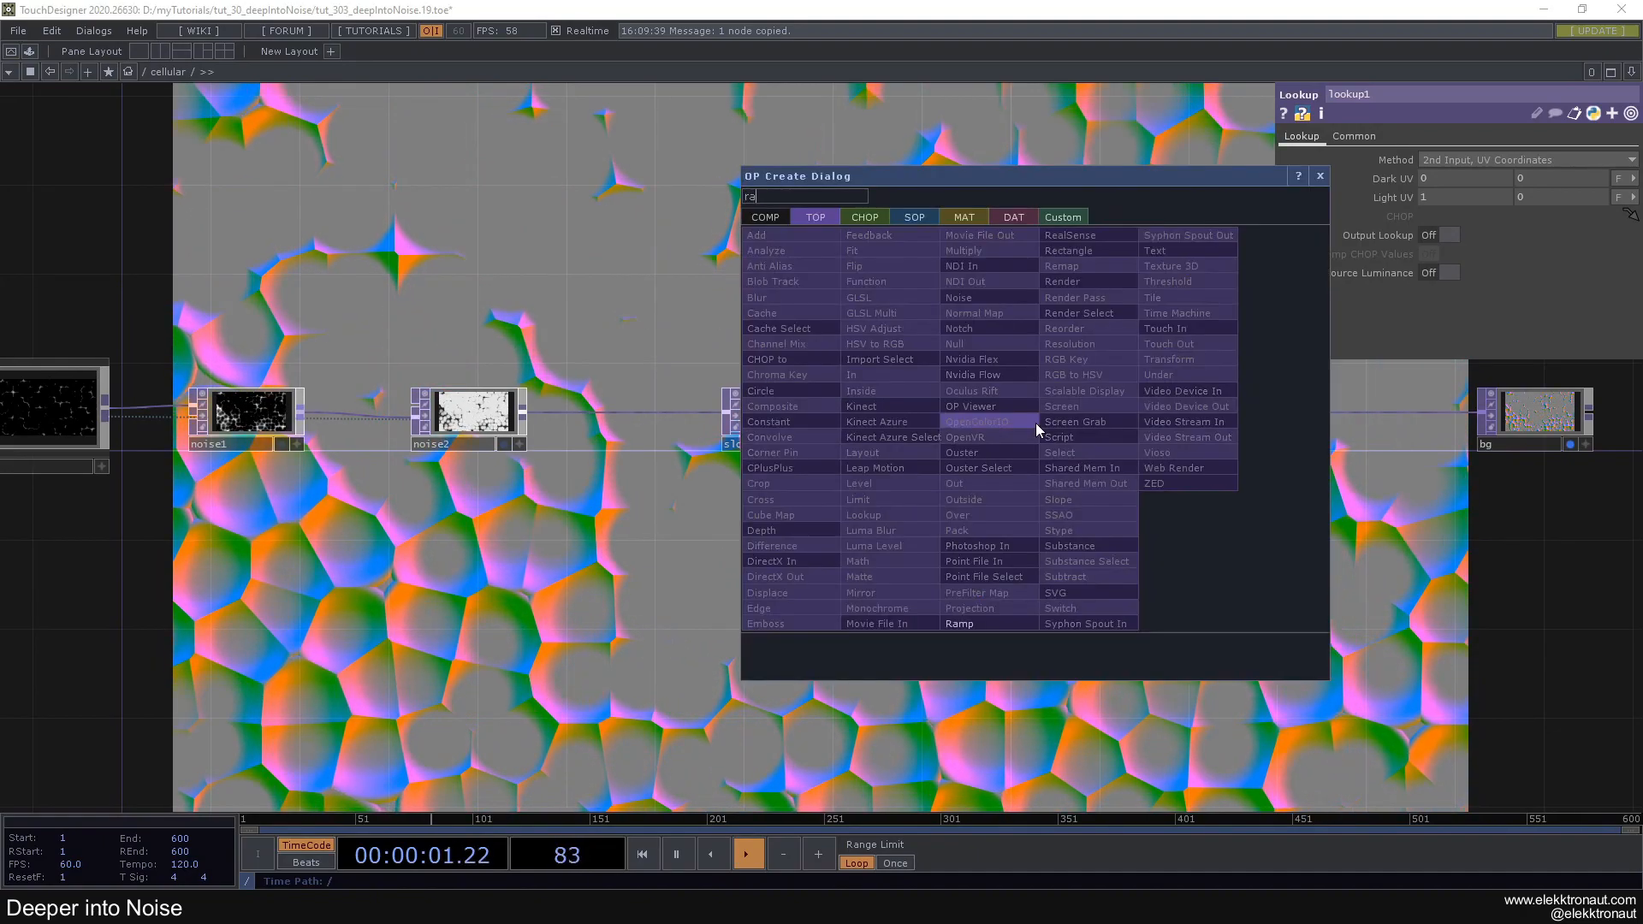
click(964, 603)
click(902, 544)
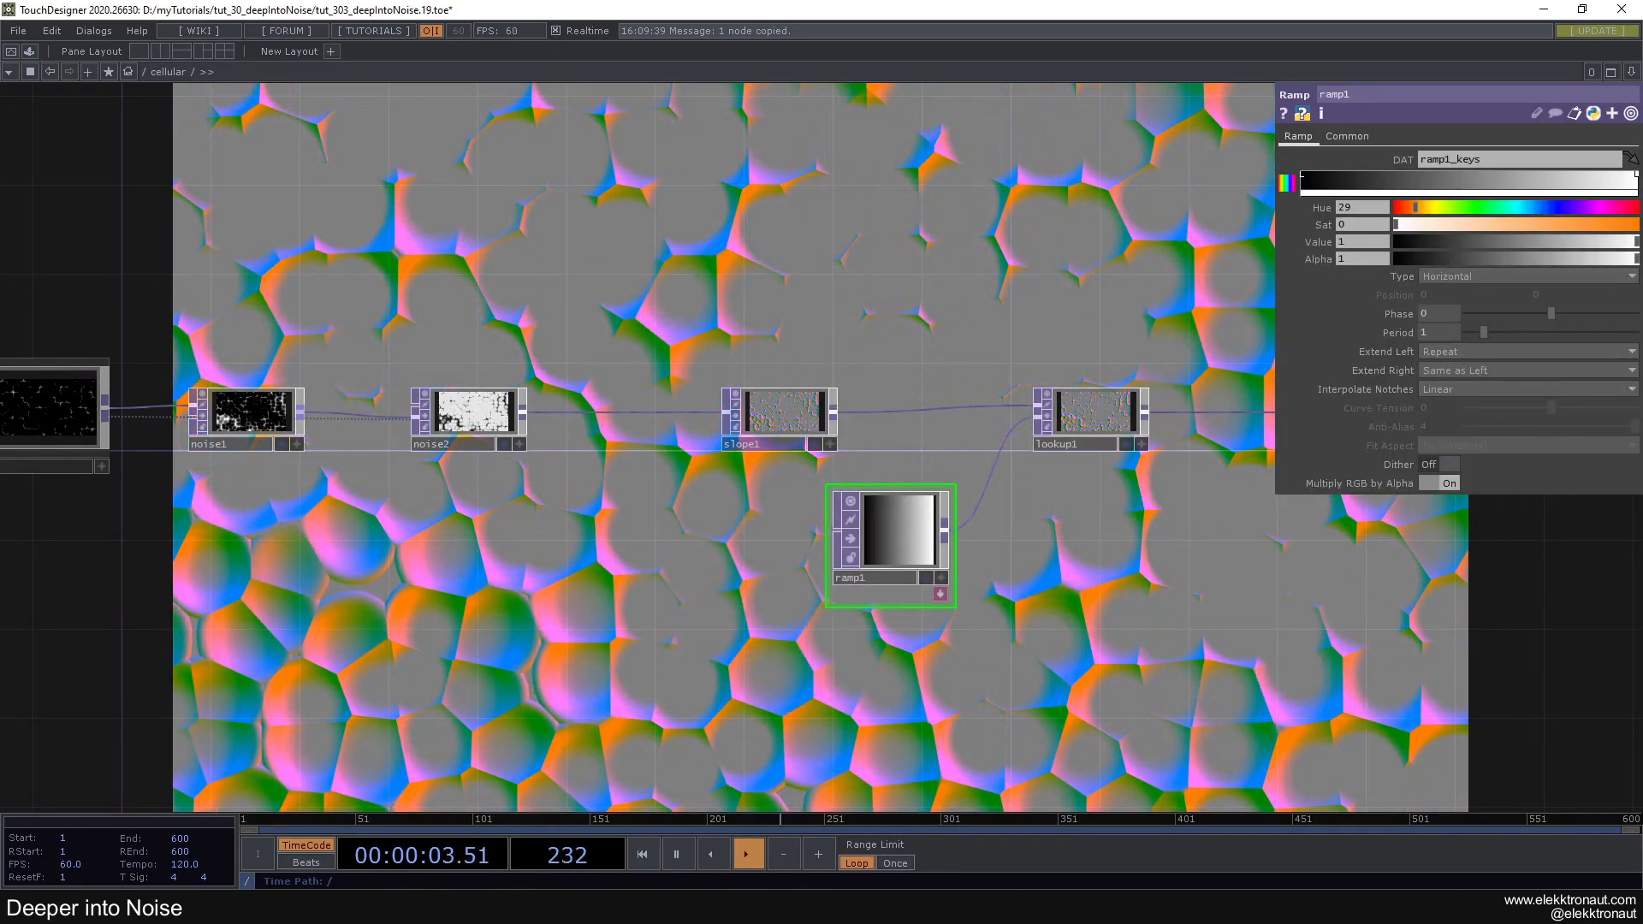
Add a key near the middle of the ramp and colour it a saturated dark blue
click(1468, 184)
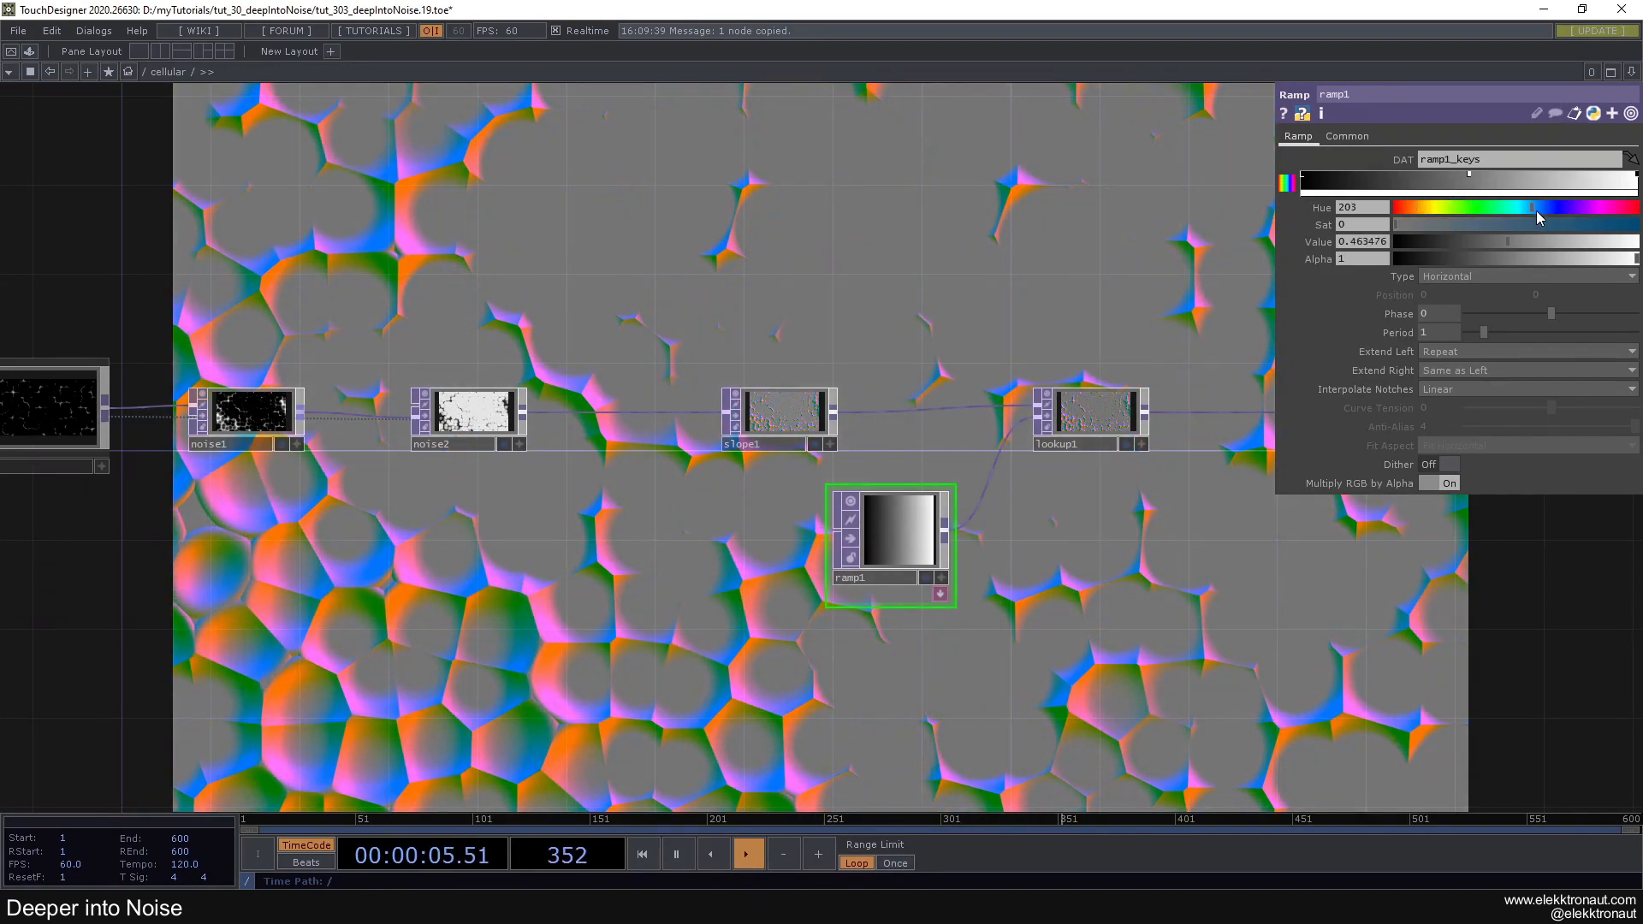
drag(1518, 226, 1472, 249)
Try different channel mask combinations on the Slope TOP and leave only the red channel switched off
drag(949, 313, 684, 326)
click(448, 418)
click(1347, 137)
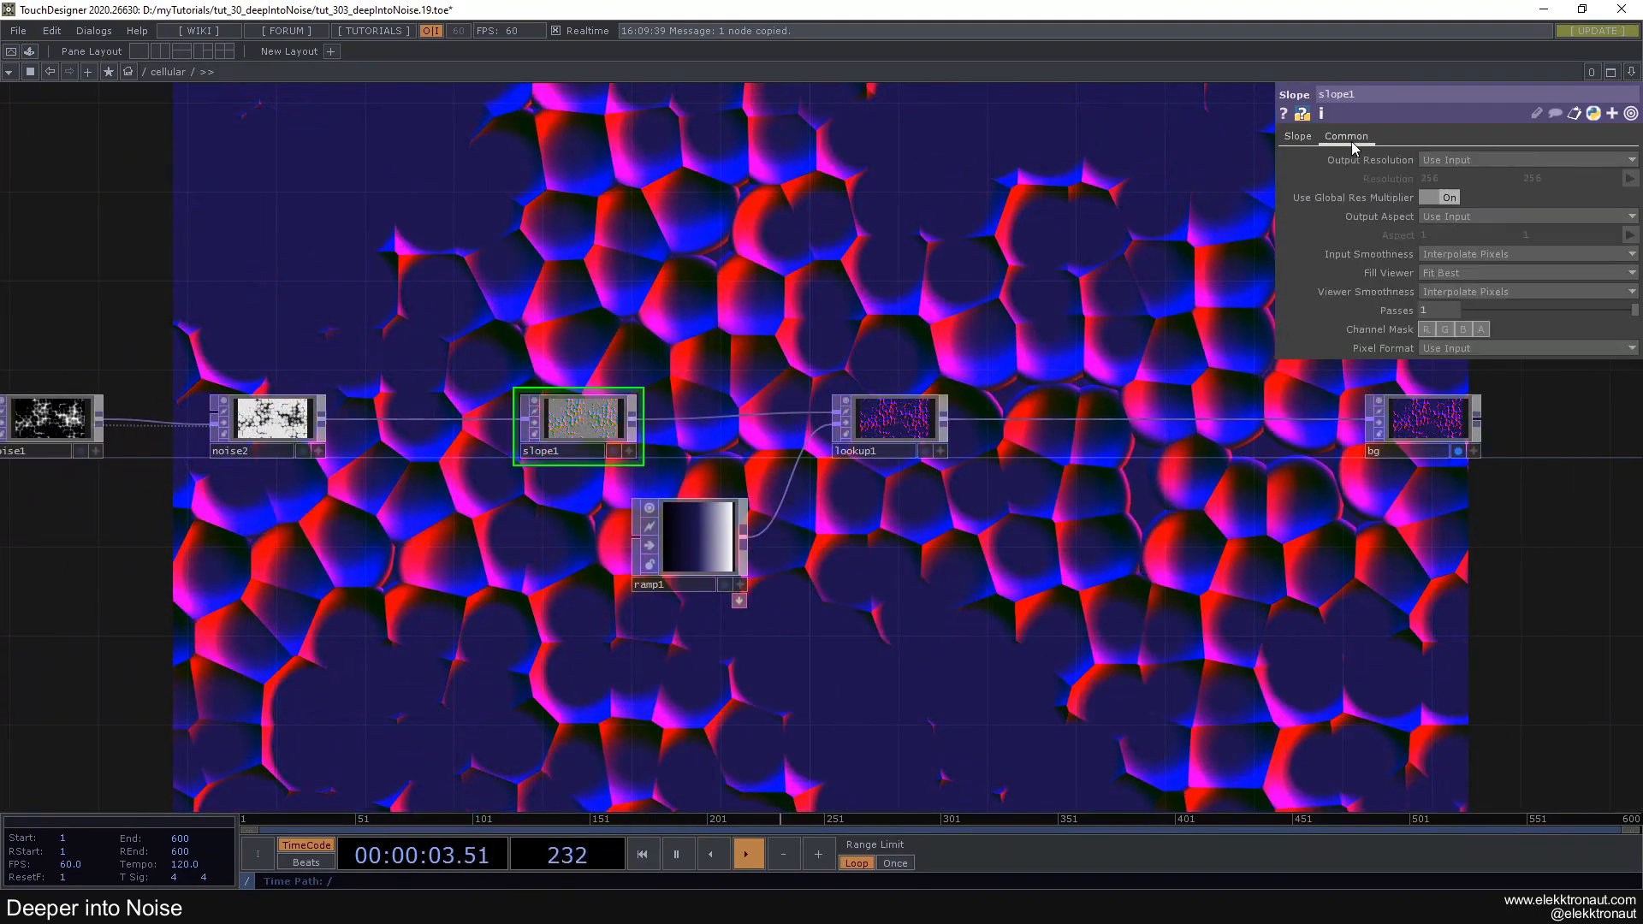
click(1429, 329)
click(1425, 329)
click(1443, 332)
click(1443, 332)
click(1461, 332)
click(1442, 331)
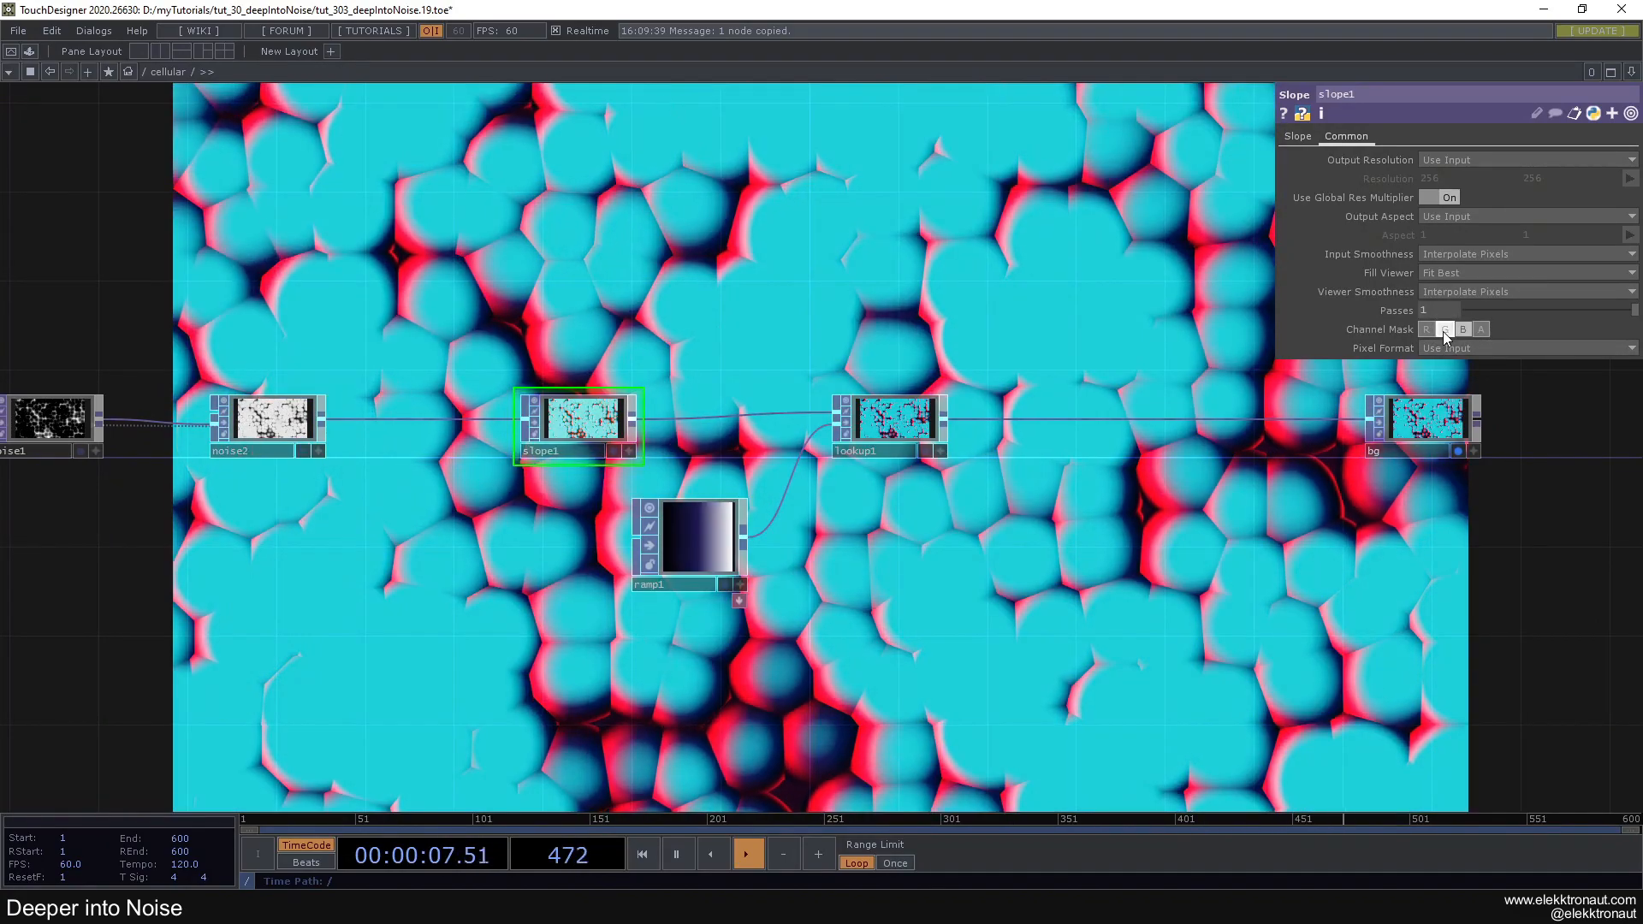
click(1443, 331)
click(1461, 331)
click(1425, 328)
click(1444, 332)
click(1459, 331)
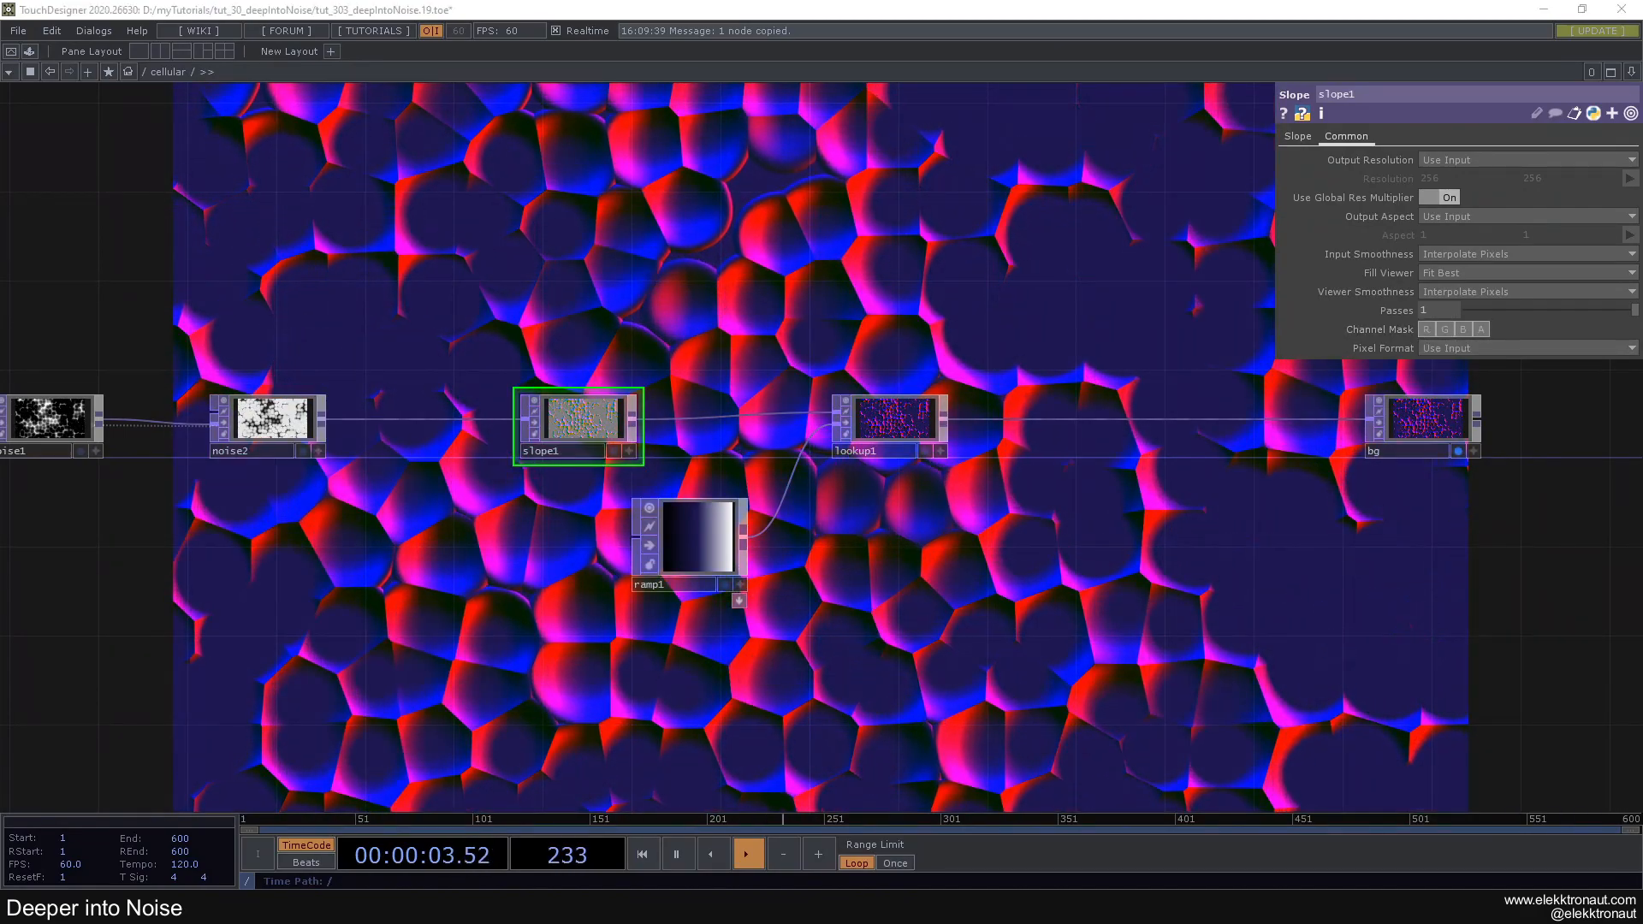
click(1425, 329)
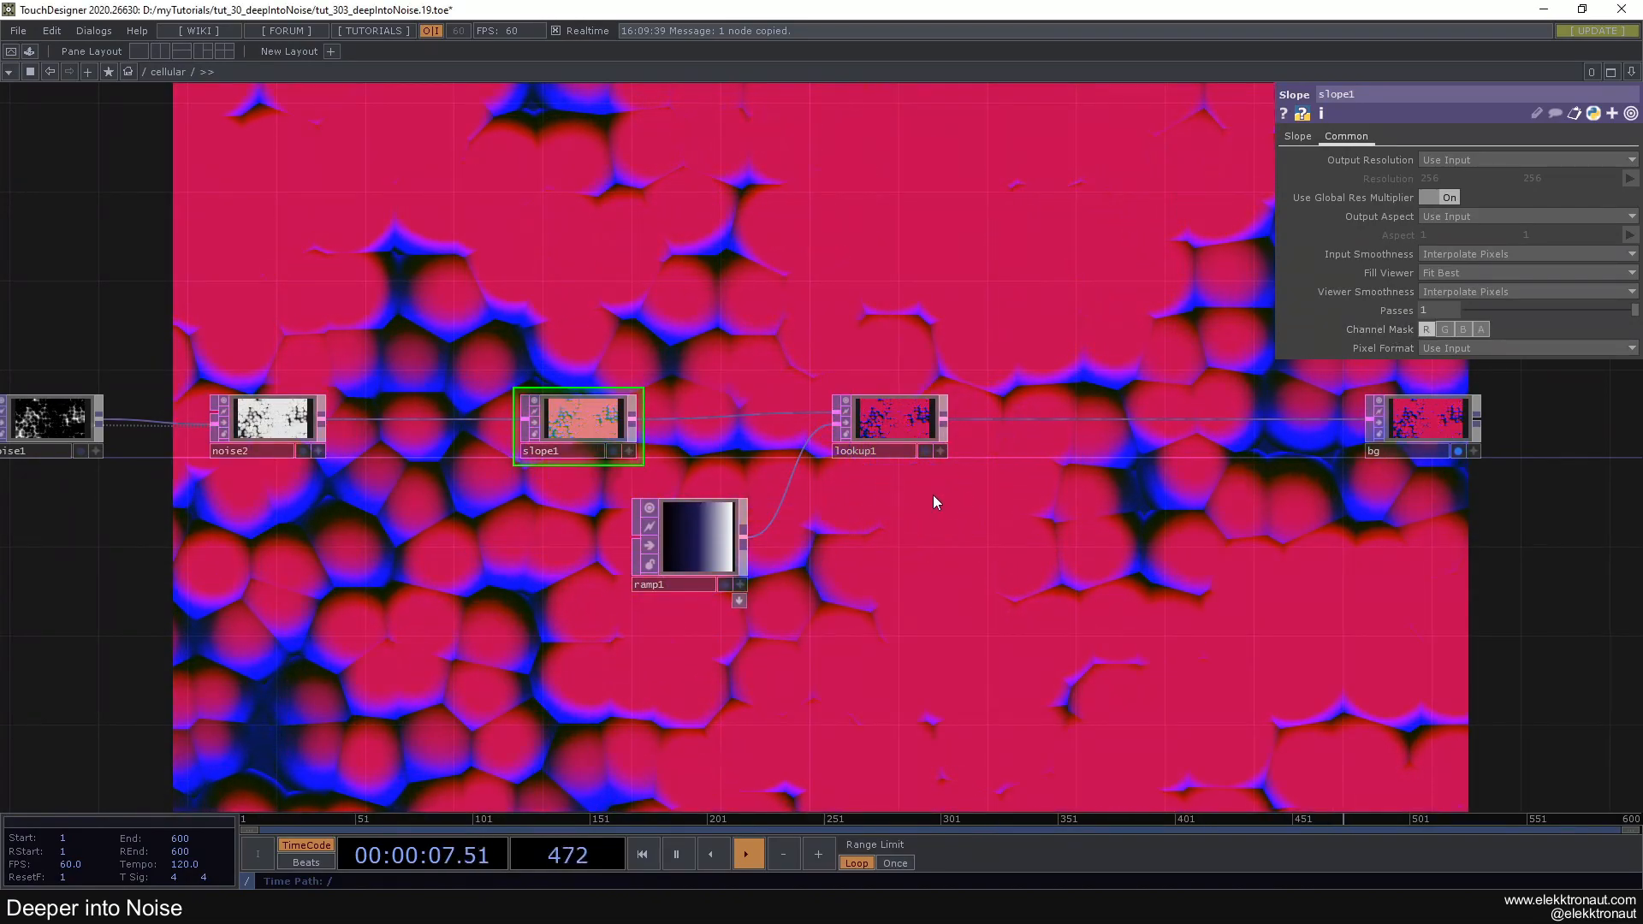
Insert the simpleAdjust component from My Components in the Palette between the Lookup TOP and the bg Null
scroll(900, 507, down, 2)
scroll(941, 524, down, 1)
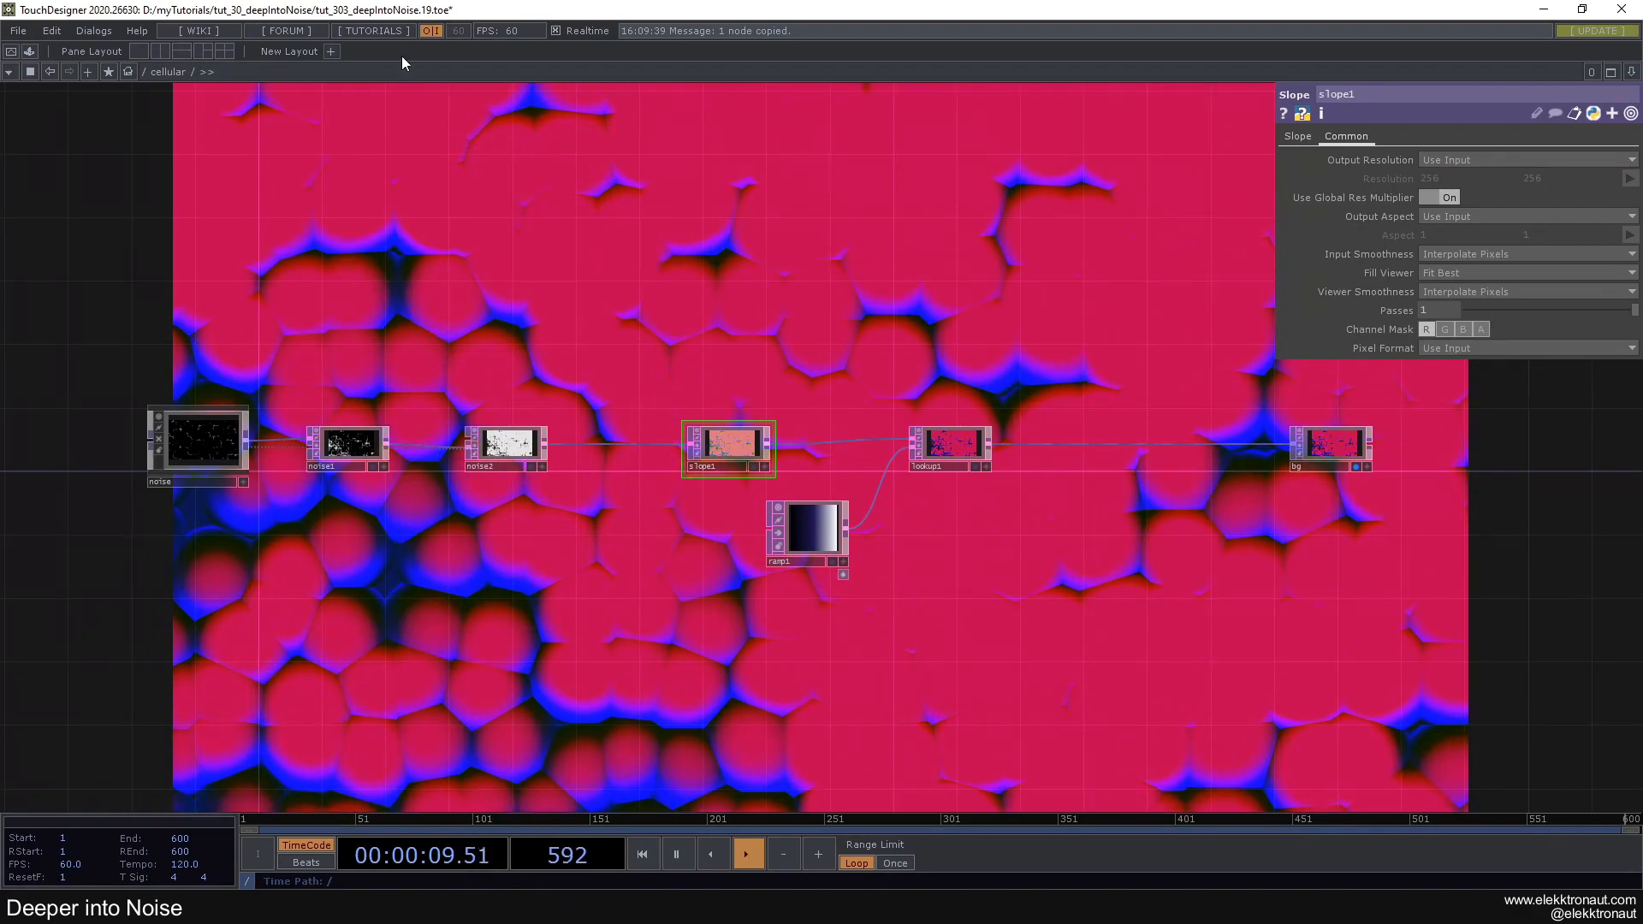
click(30, 52)
scroll(154, 168, down, 3)
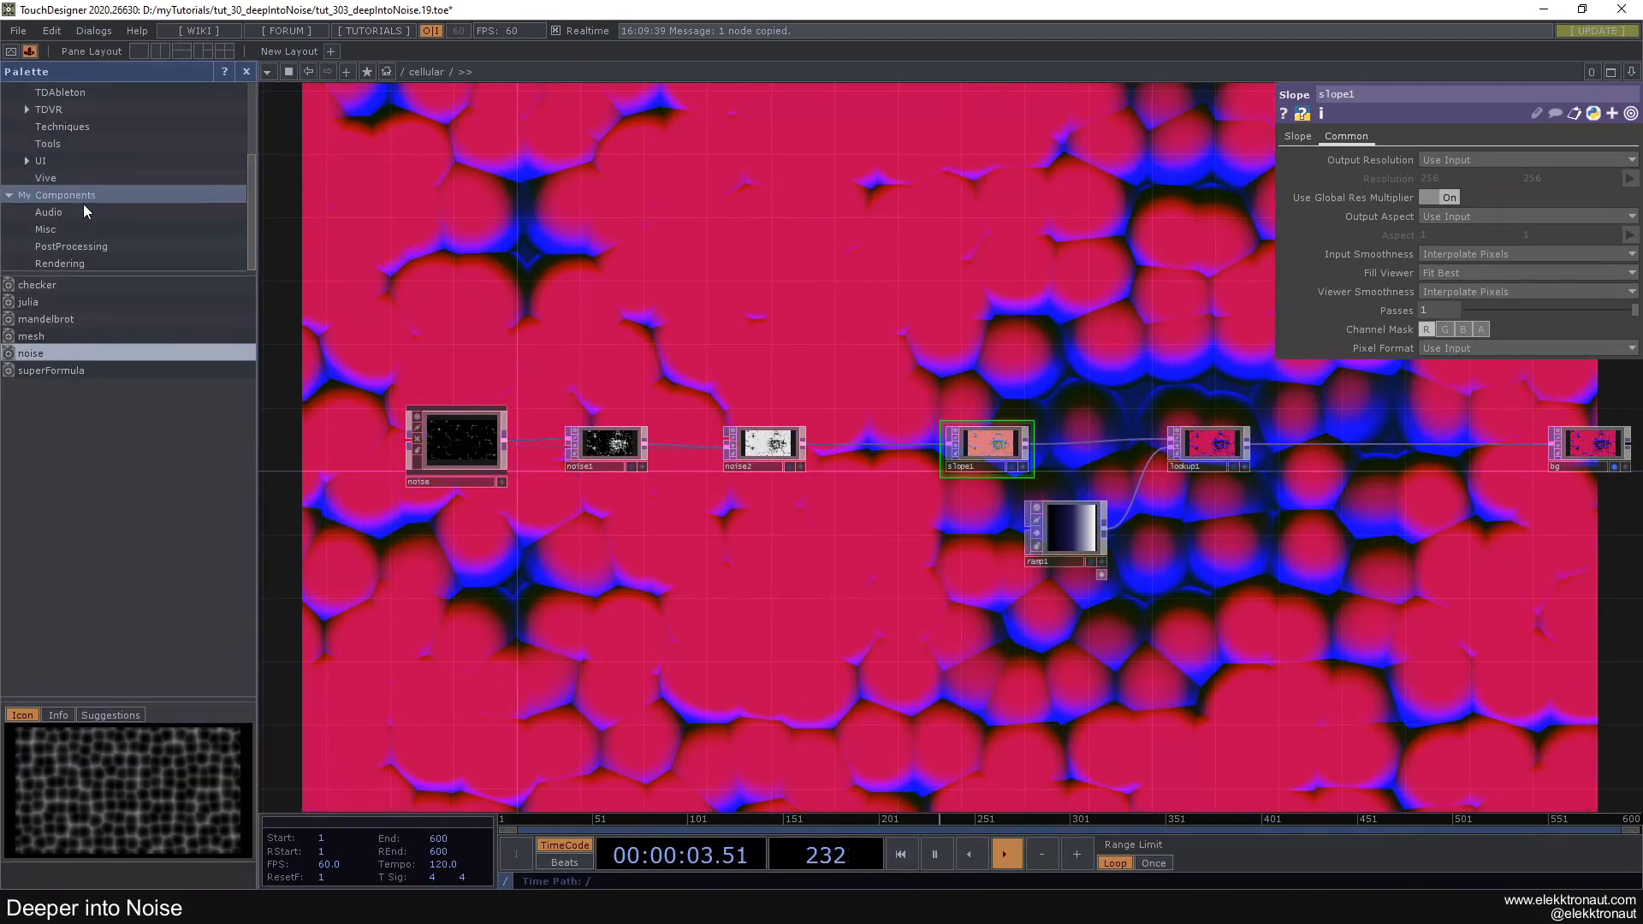
click(68, 262)
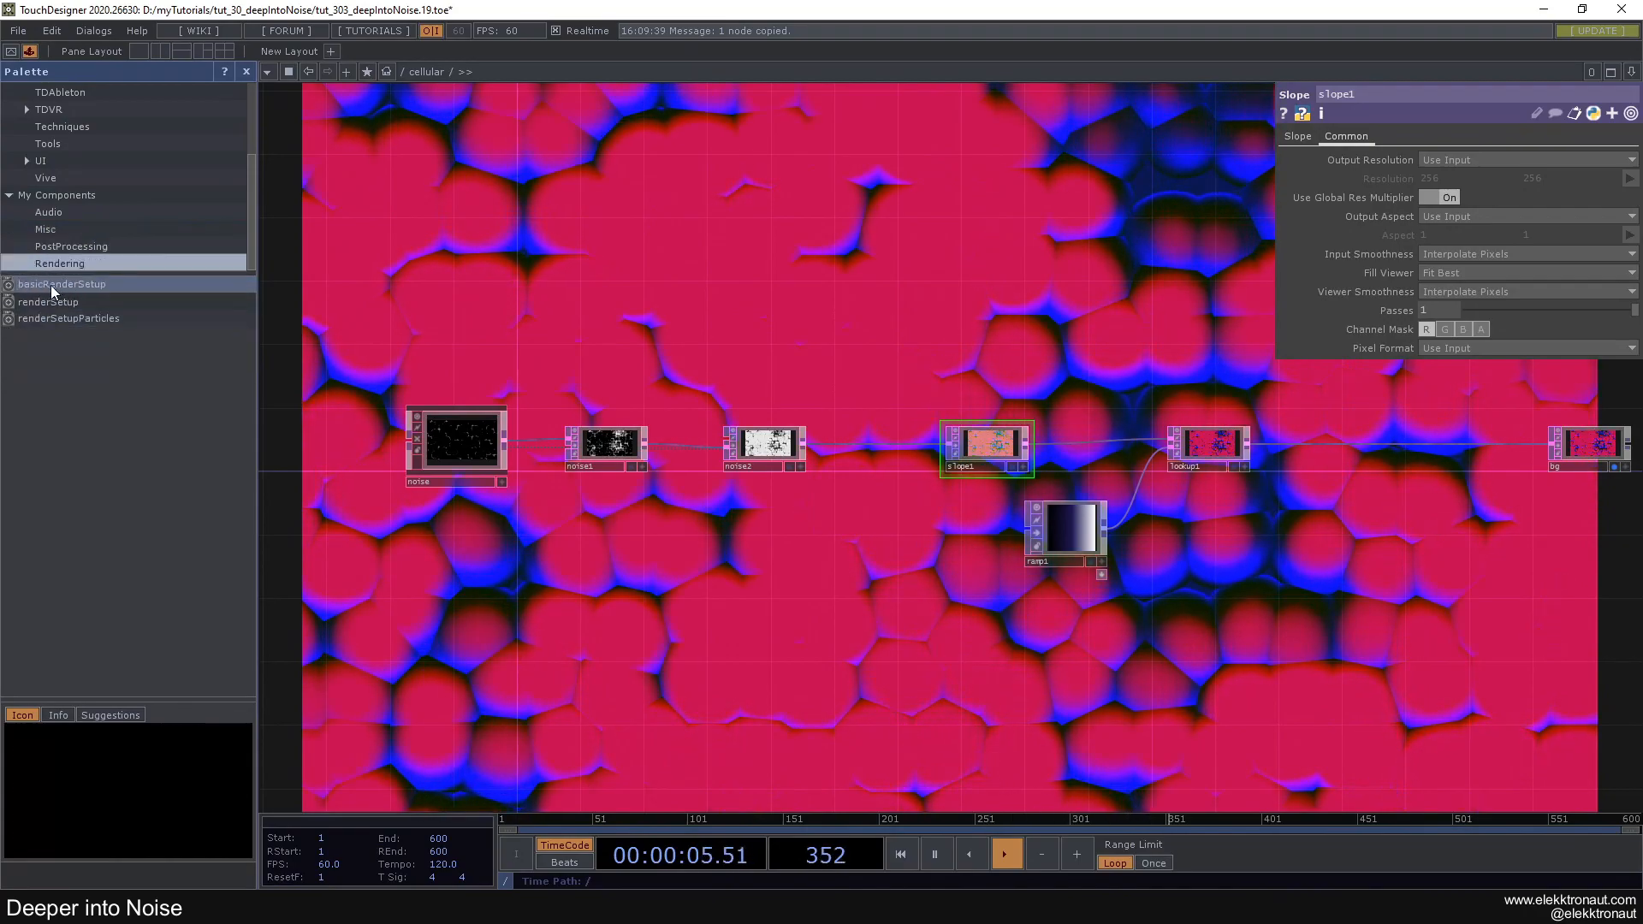
click(1309, 515)
click(246, 72)
drag(1043, 377, 894, 375)
scroll(905, 443, up, 5)
drag(1172, 468, 1214, 441)
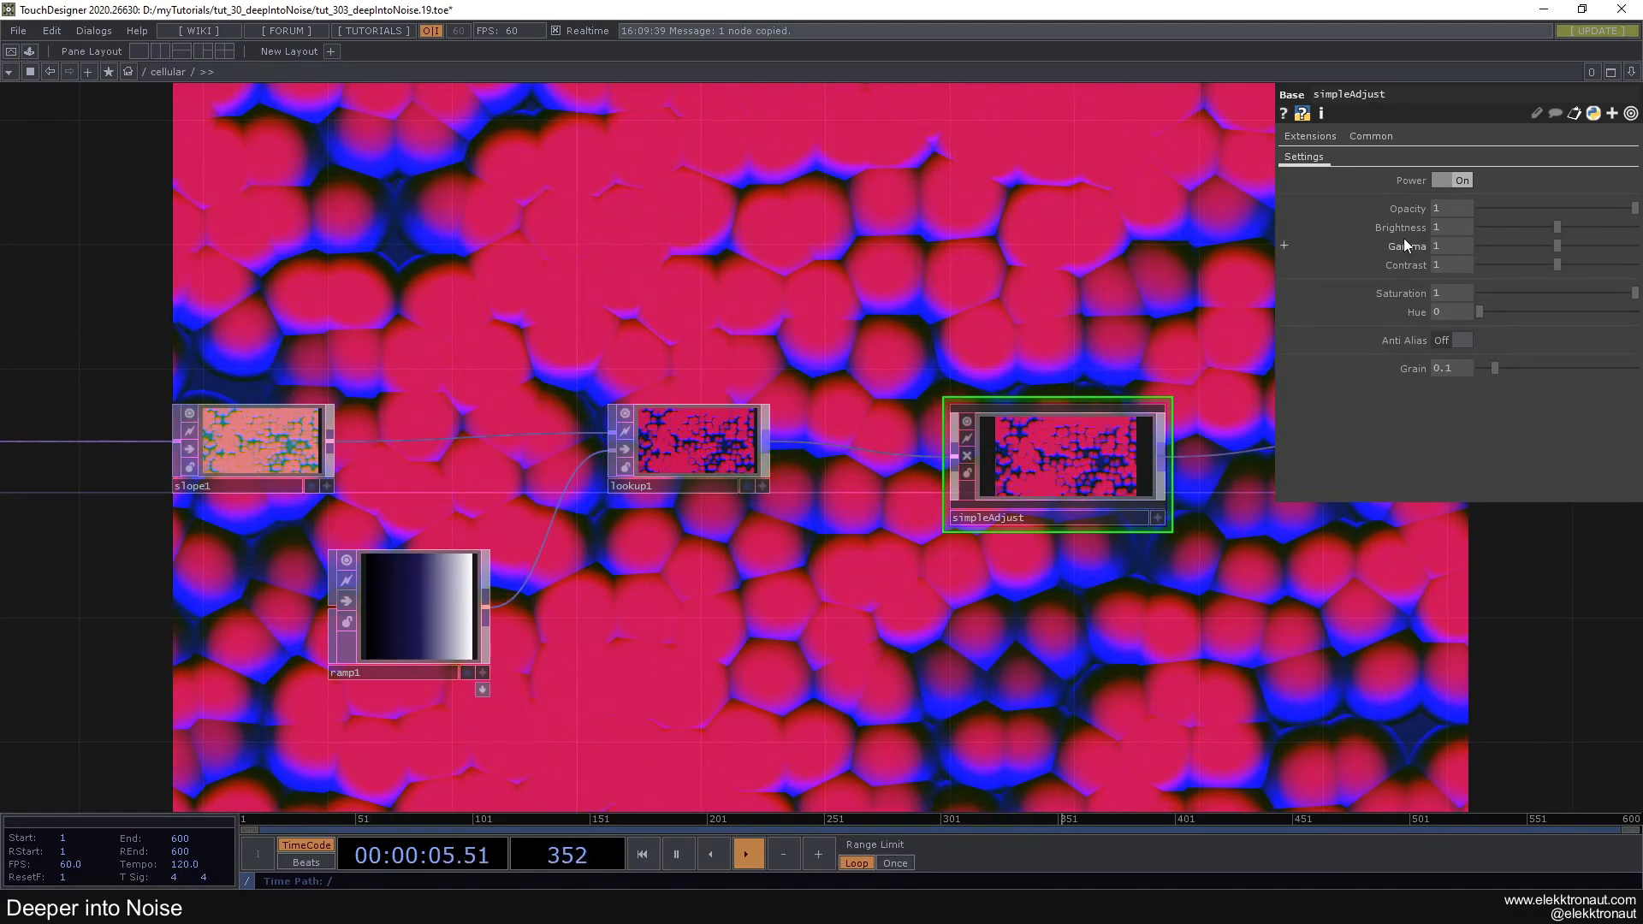
Set the simpleAdjust component's contrast to 1.1 and its saturation to about 0.676
drag(1192, 298, 1117, 281)
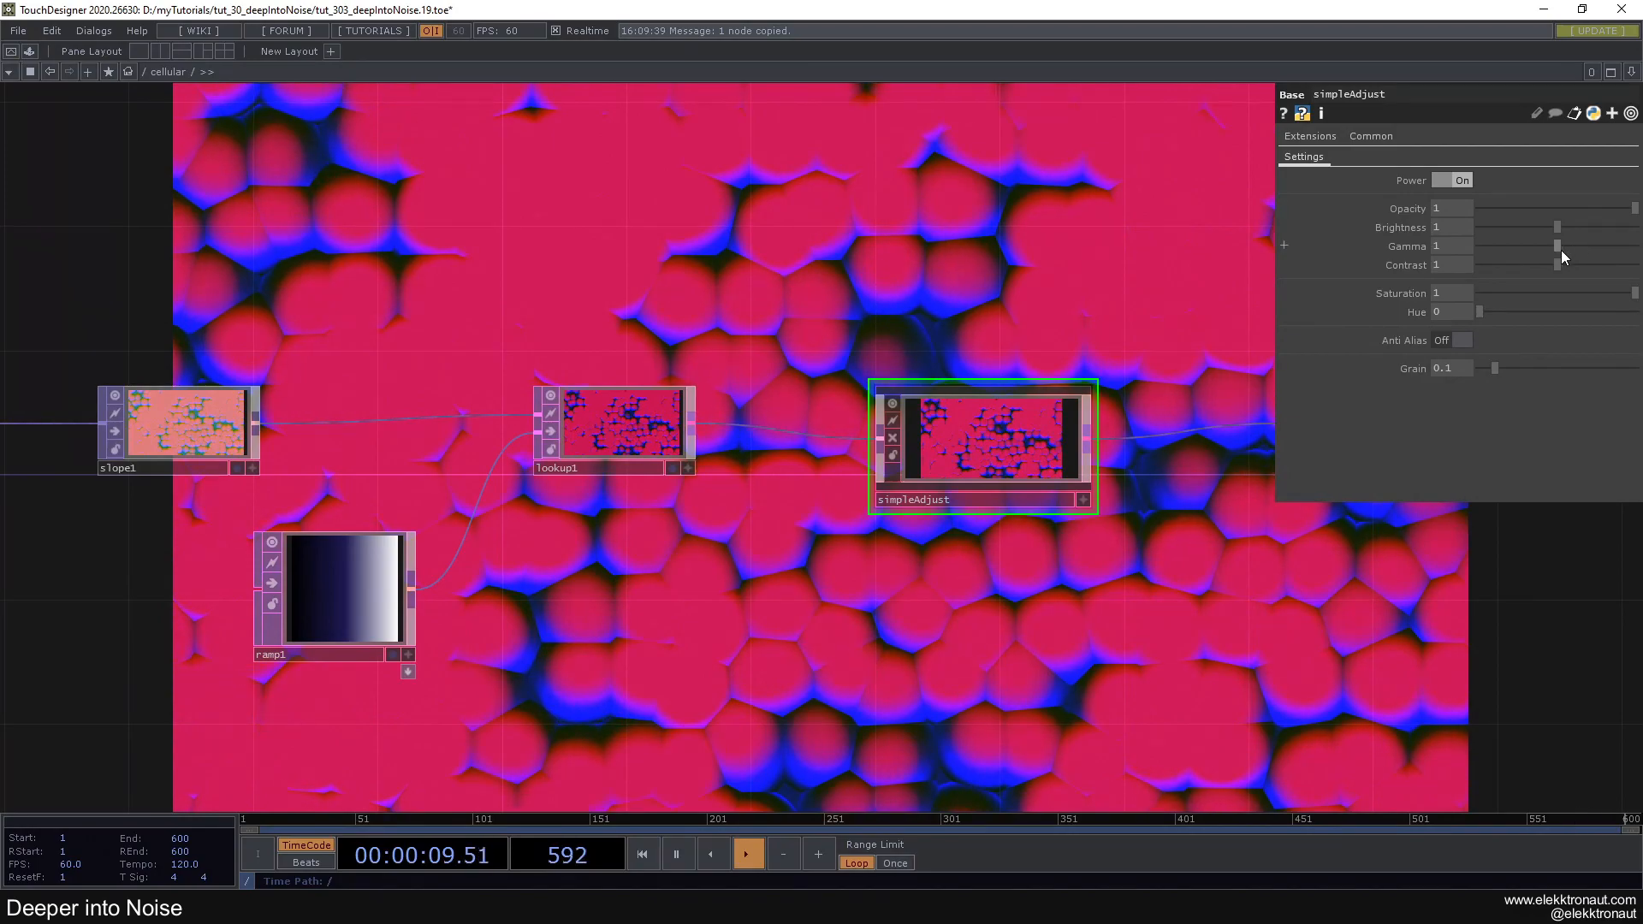
drag(1562, 262, 1590, 299)
scroll(910, 276, down, 3)
drag(840, 261, 895, 304)
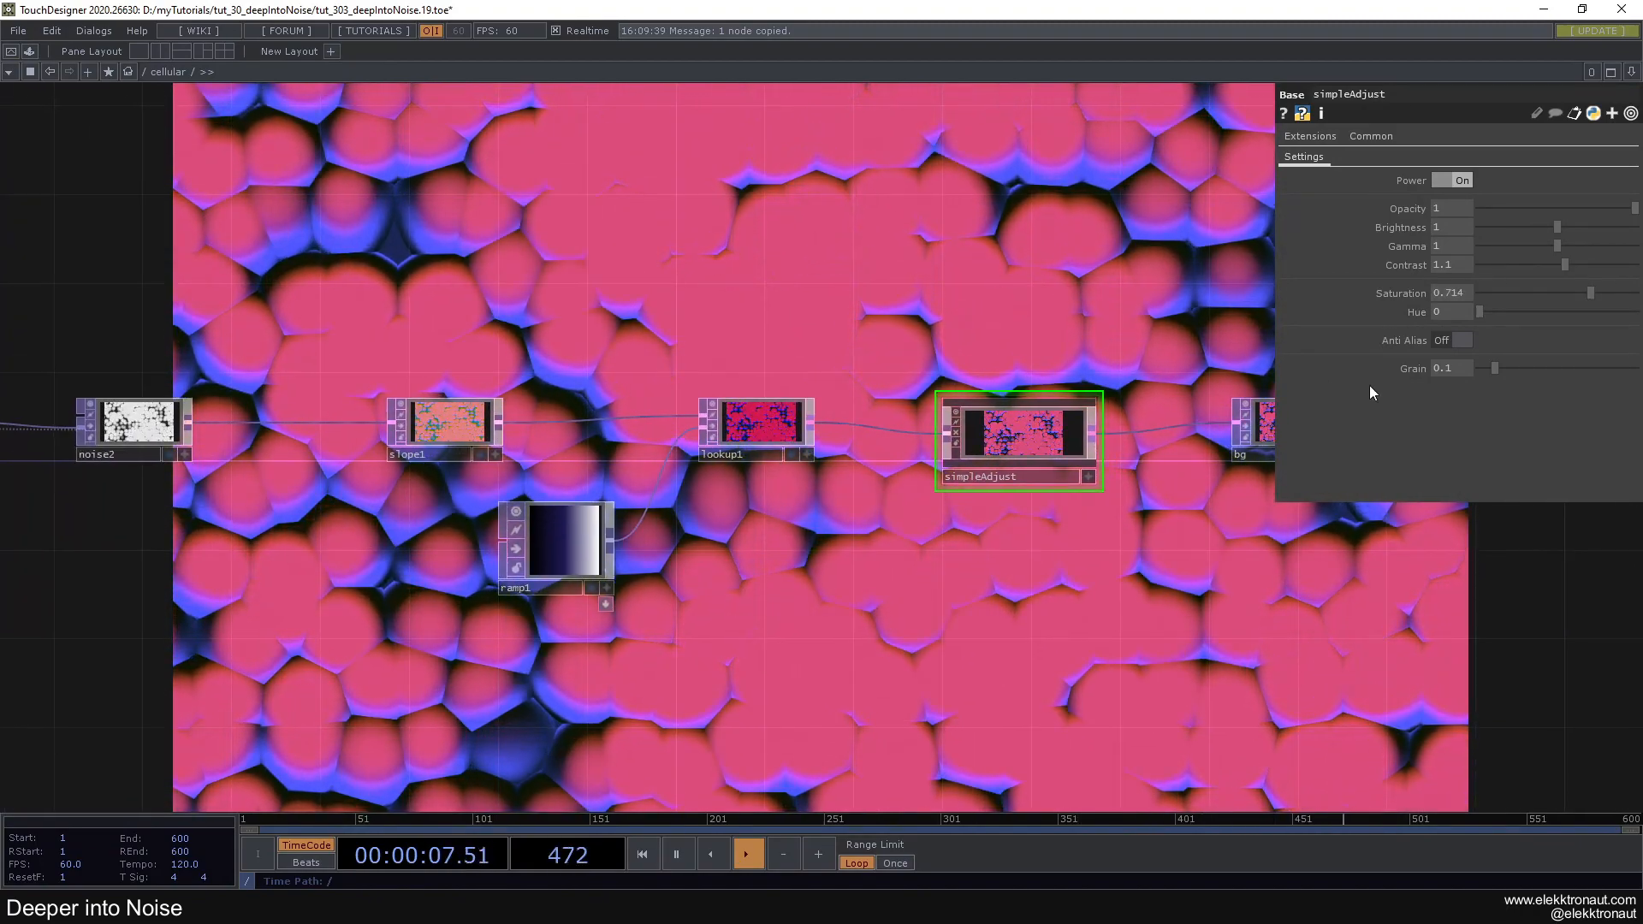
drag(1582, 296, 1581, 298)
drag(1478, 313, 1454, 341)
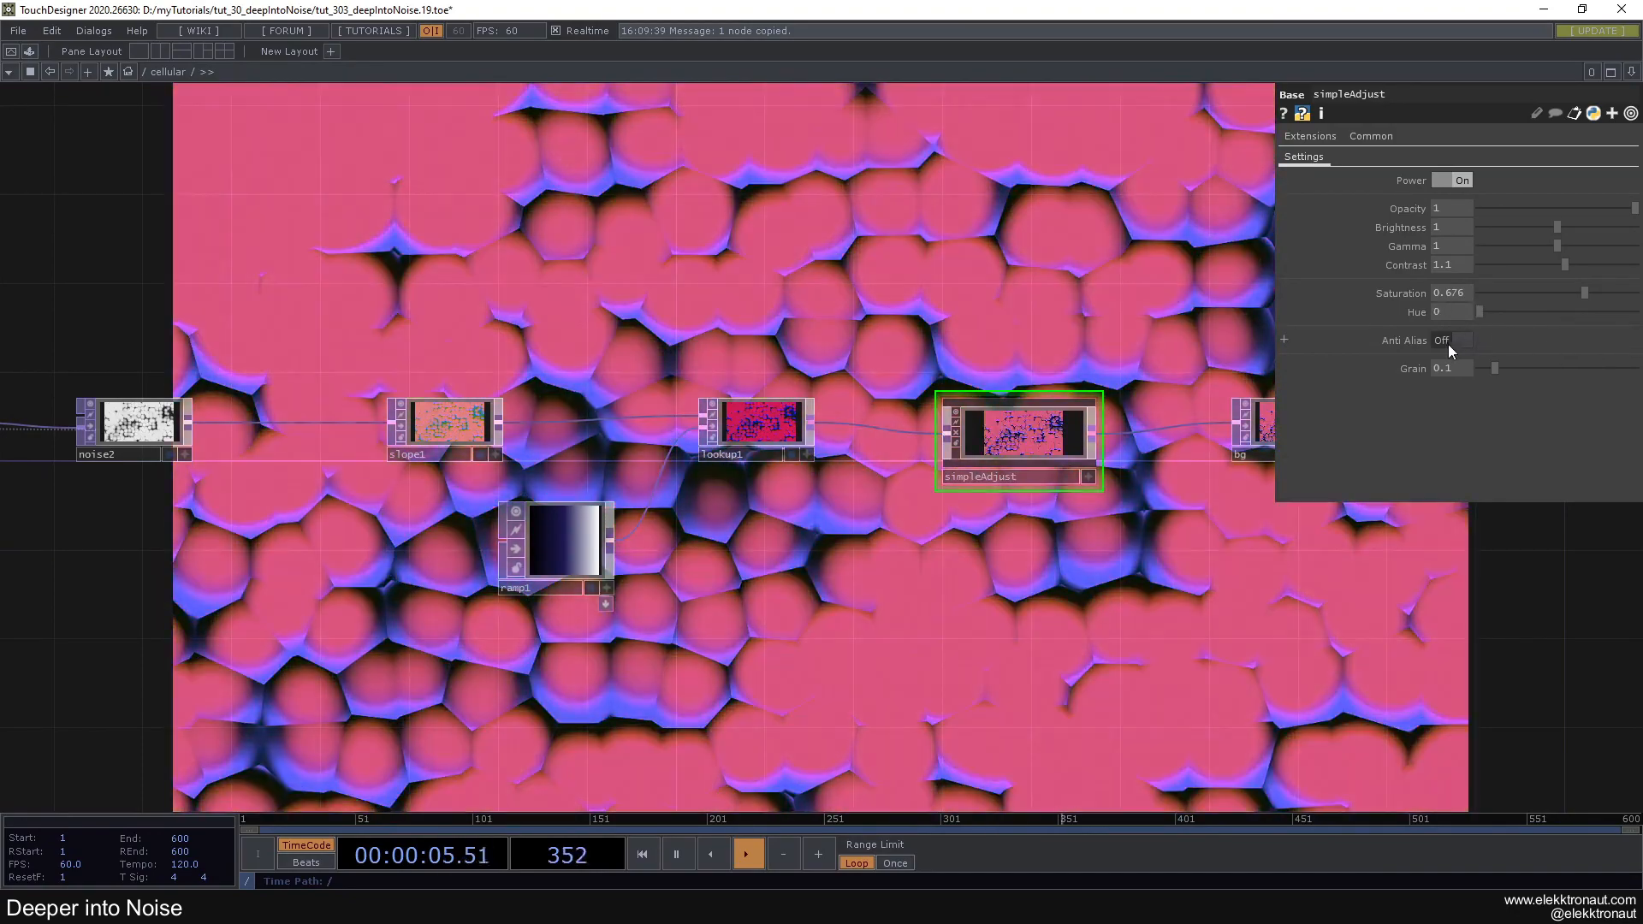
Set the cellular noise component's amplitude to about 0.26, its offset to about 0.066 and its translate to 2 on all axes
scroll(969, 396, down, 3)
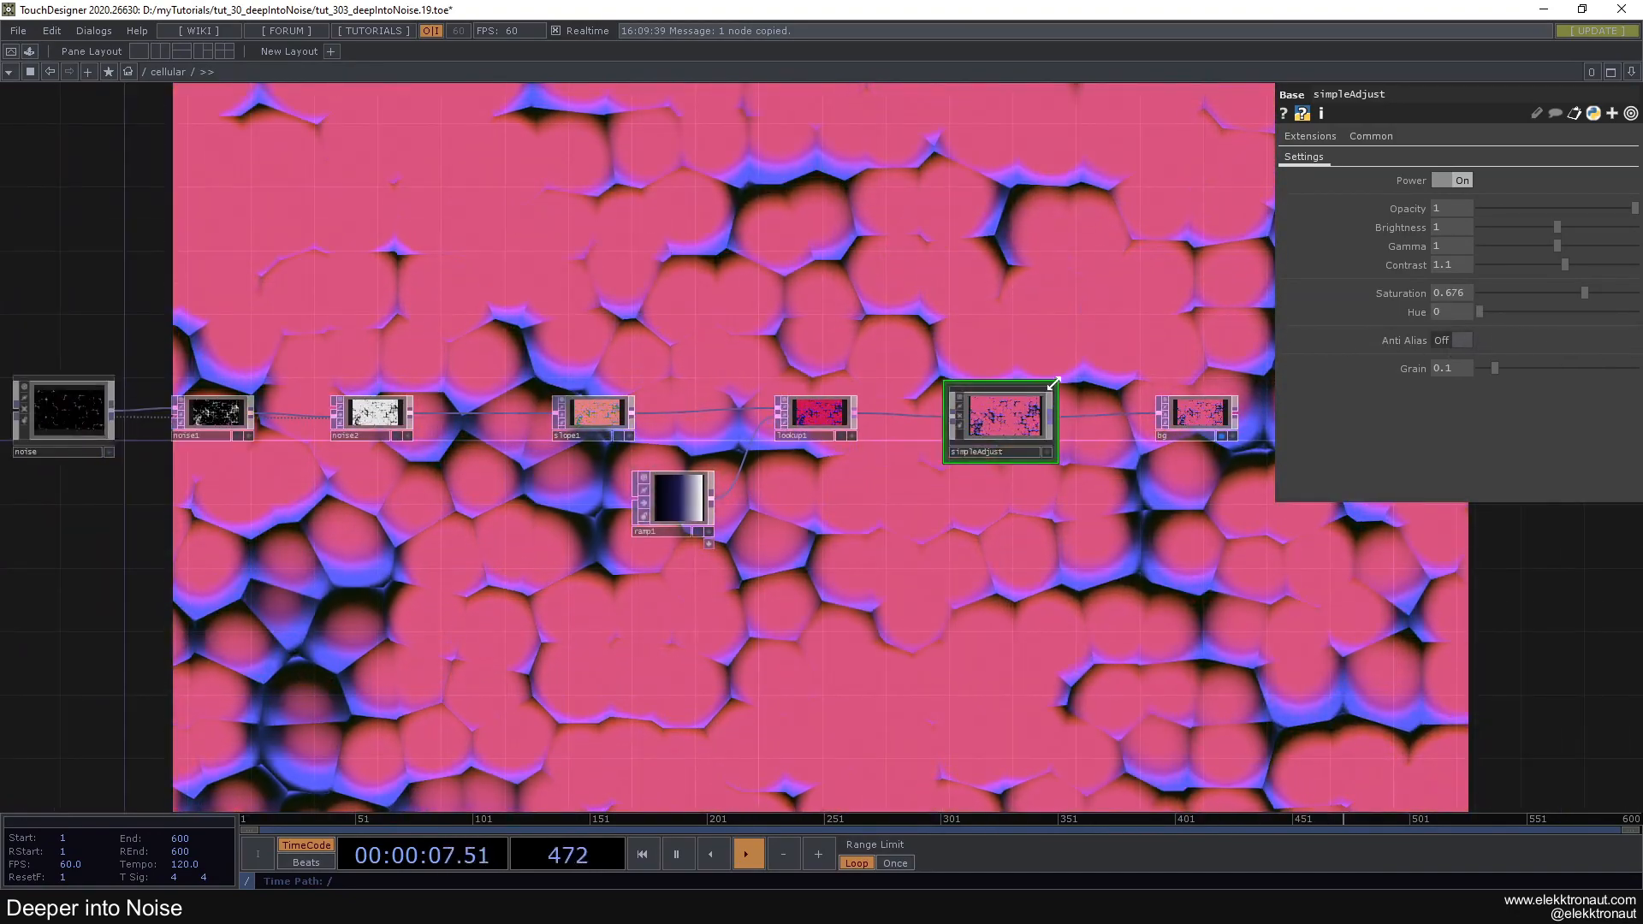
drag(712, 306, 818, 319)
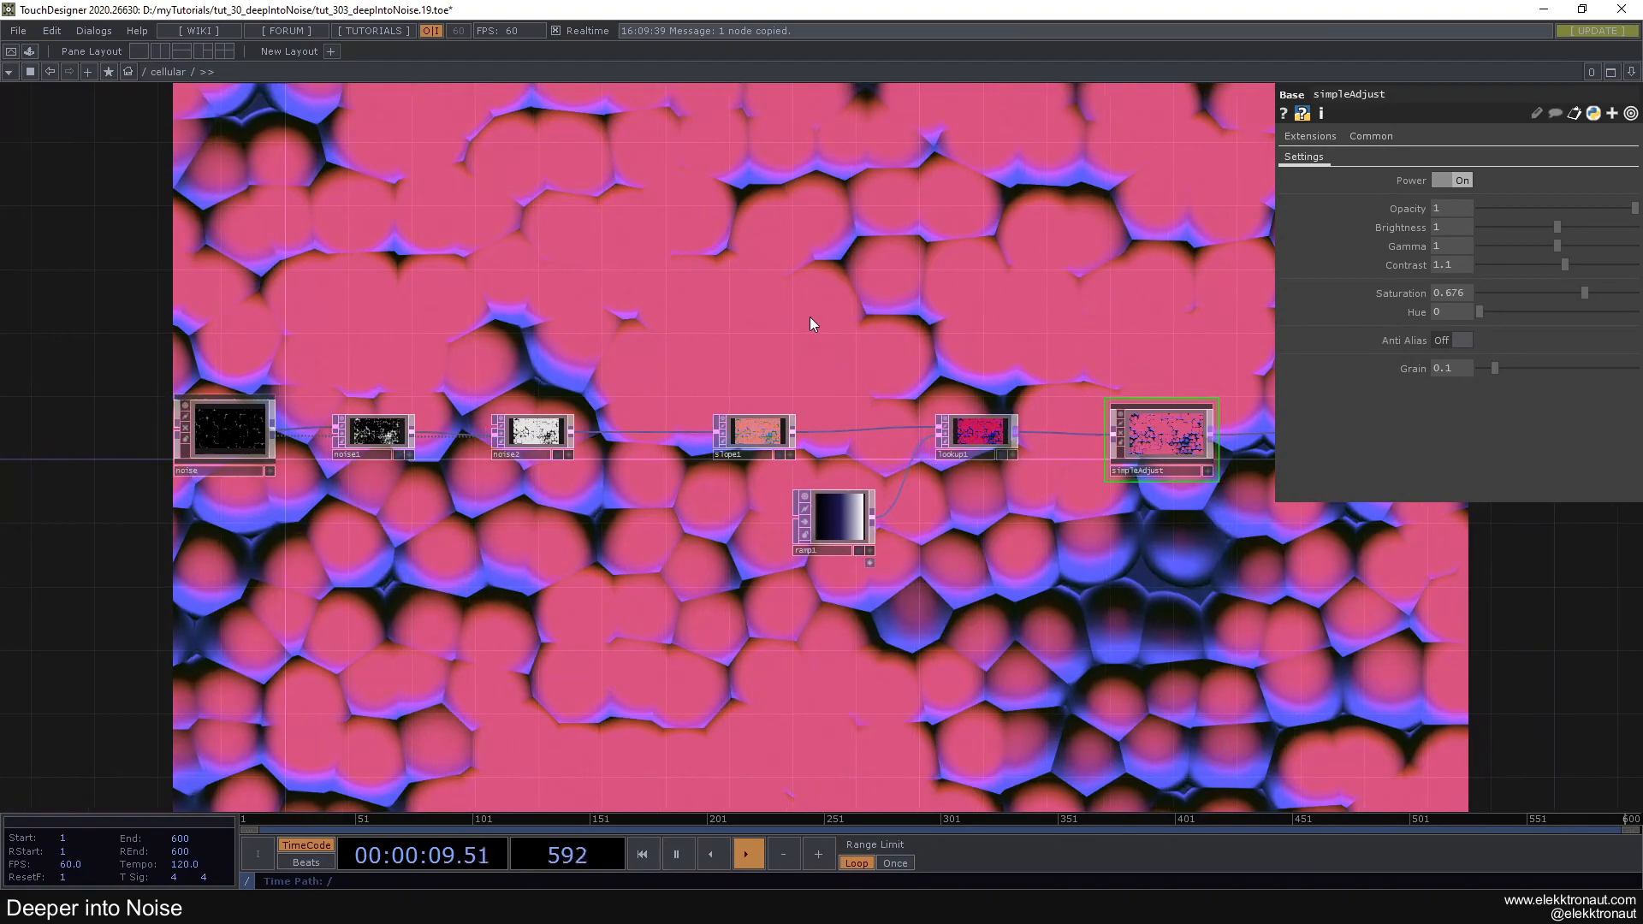
drag(709, 314, 866, 316)
drag(638, 309, 700, 309)
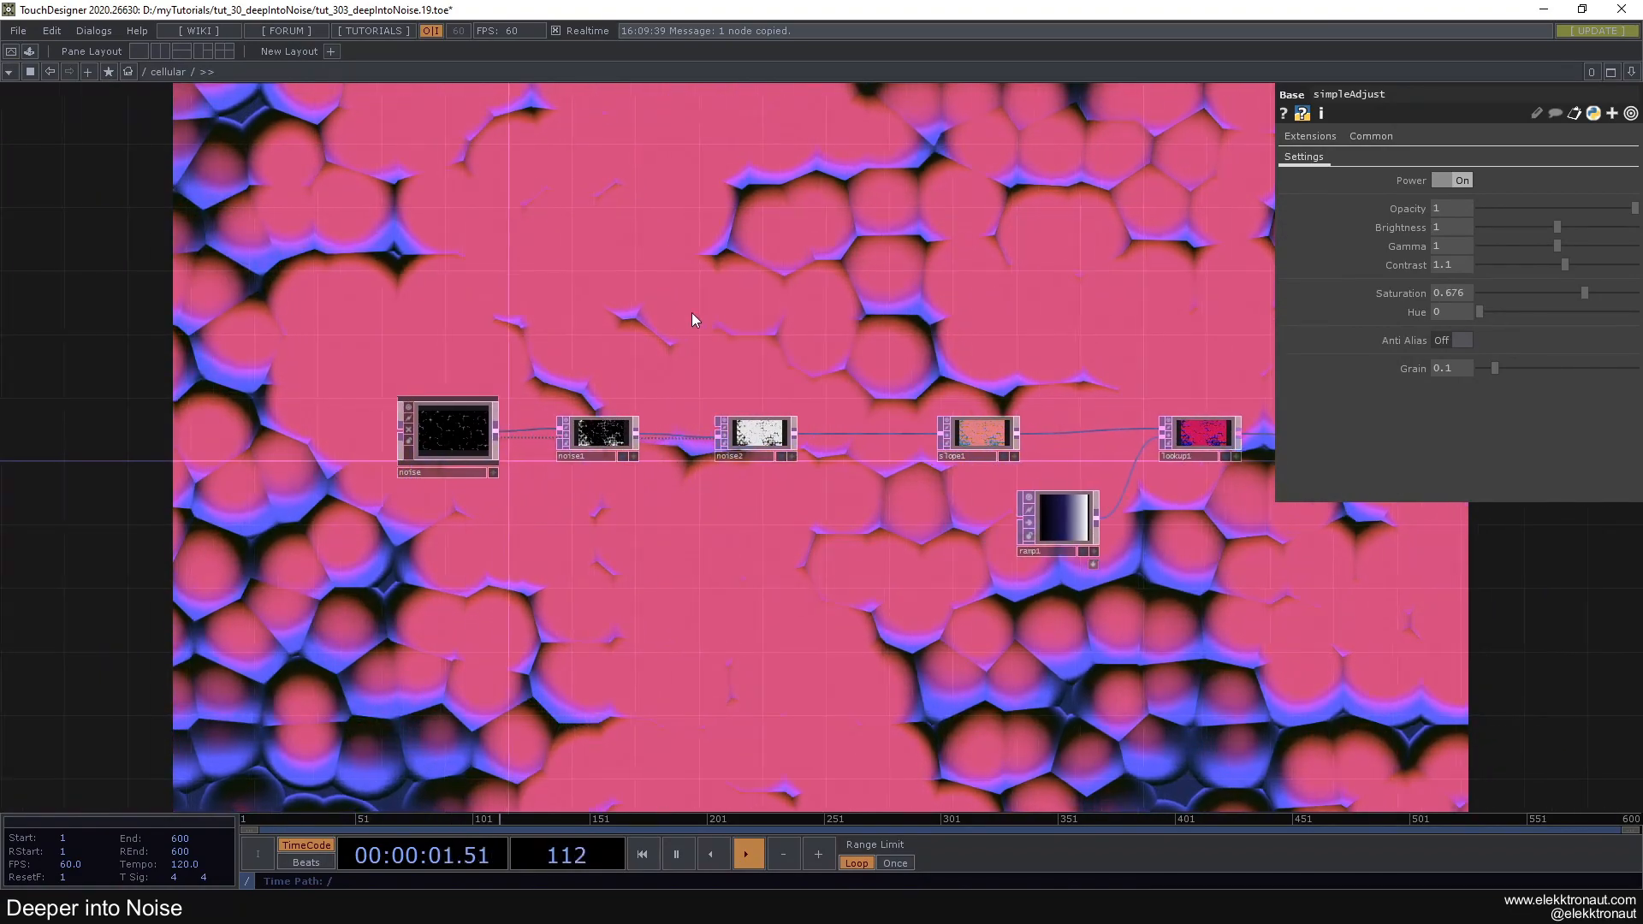
scroll(477, 414, up, 3)
click(546, 418)
drag(1548, 265, 1474, 295)
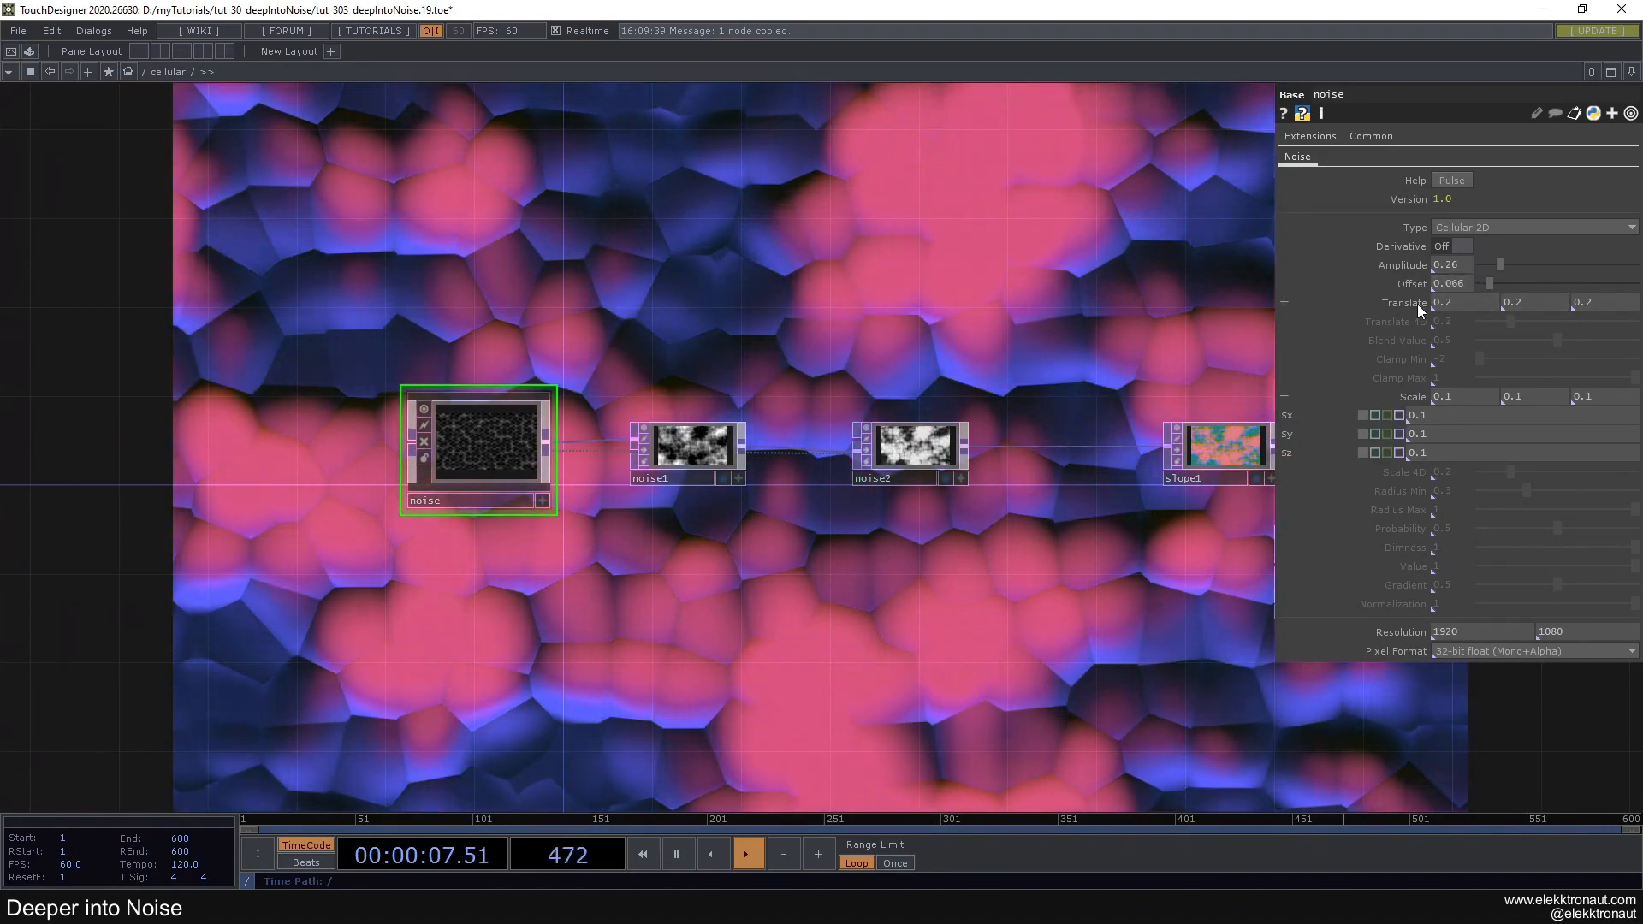
middle_drag(1423, 311, 1471, 276)
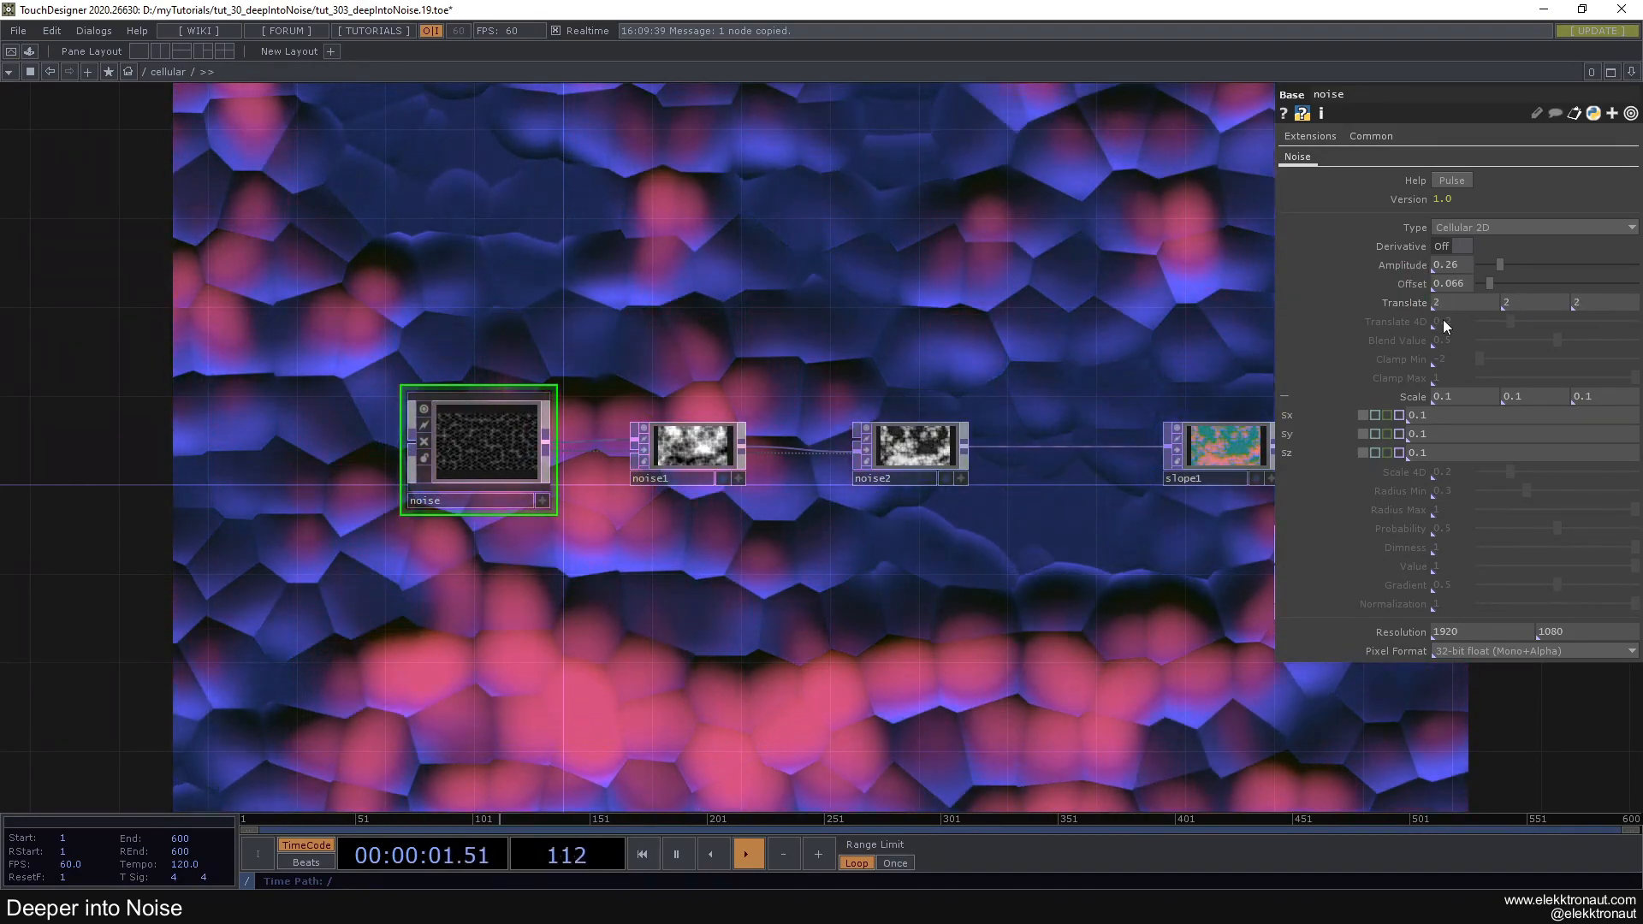
Try a scale of -0.3 on all axes of the cellular noise component and undo the scale change
mouse_move(1388, 392)
middle_down()
mouse_move(1347, 378)
mouse_move(1382, 366)
middle_up()
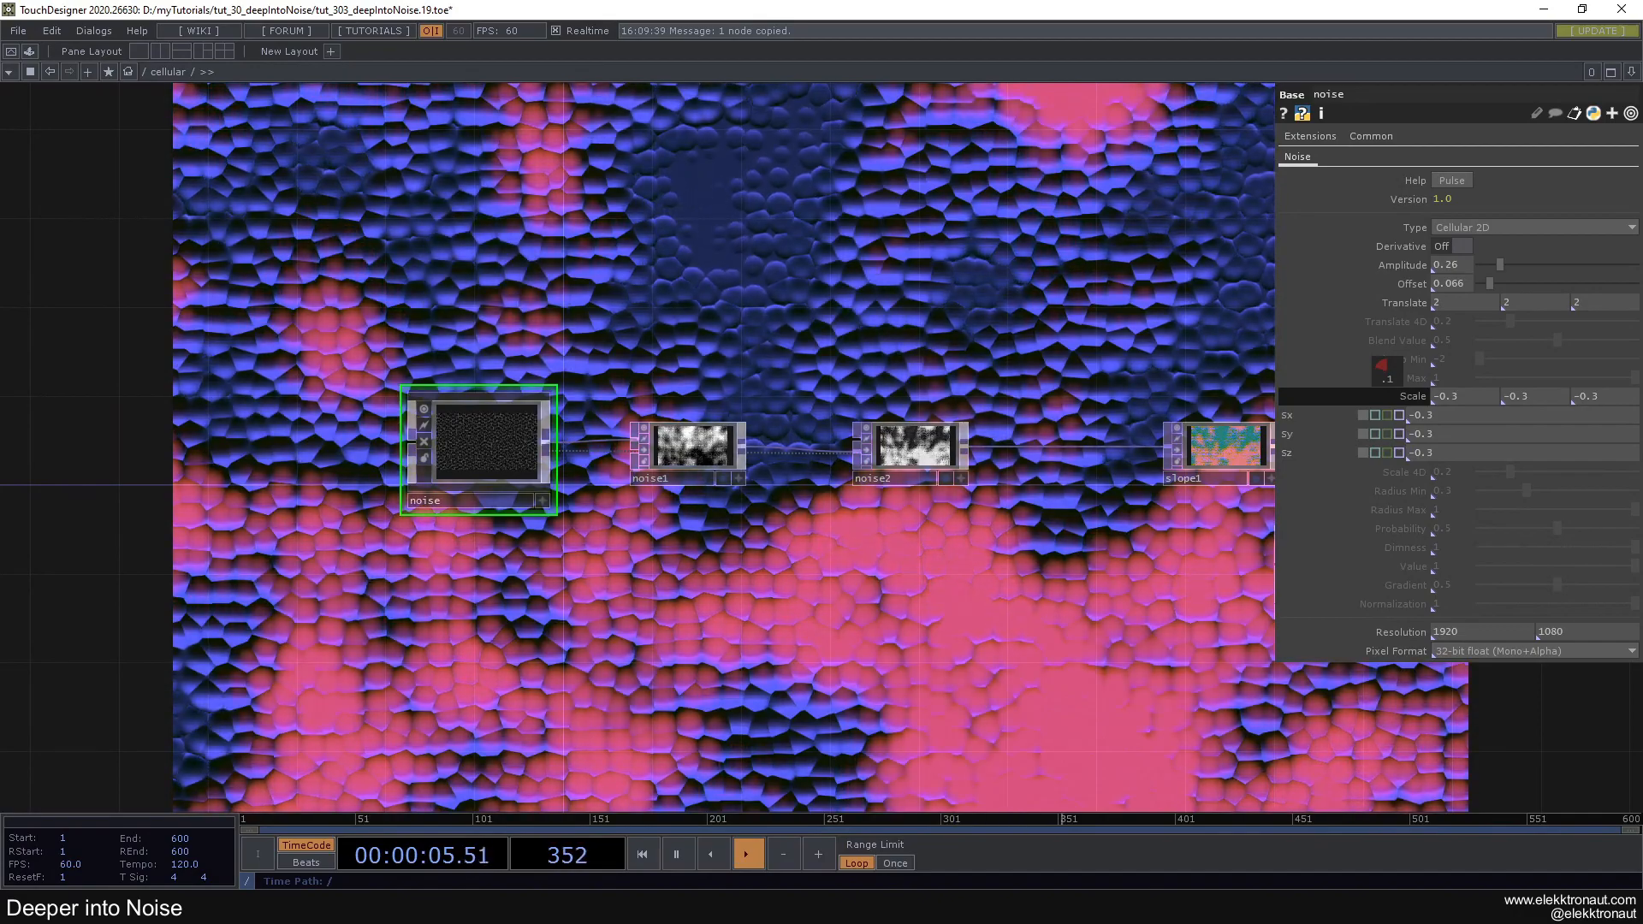
drag(1010, 436, 995, 332)
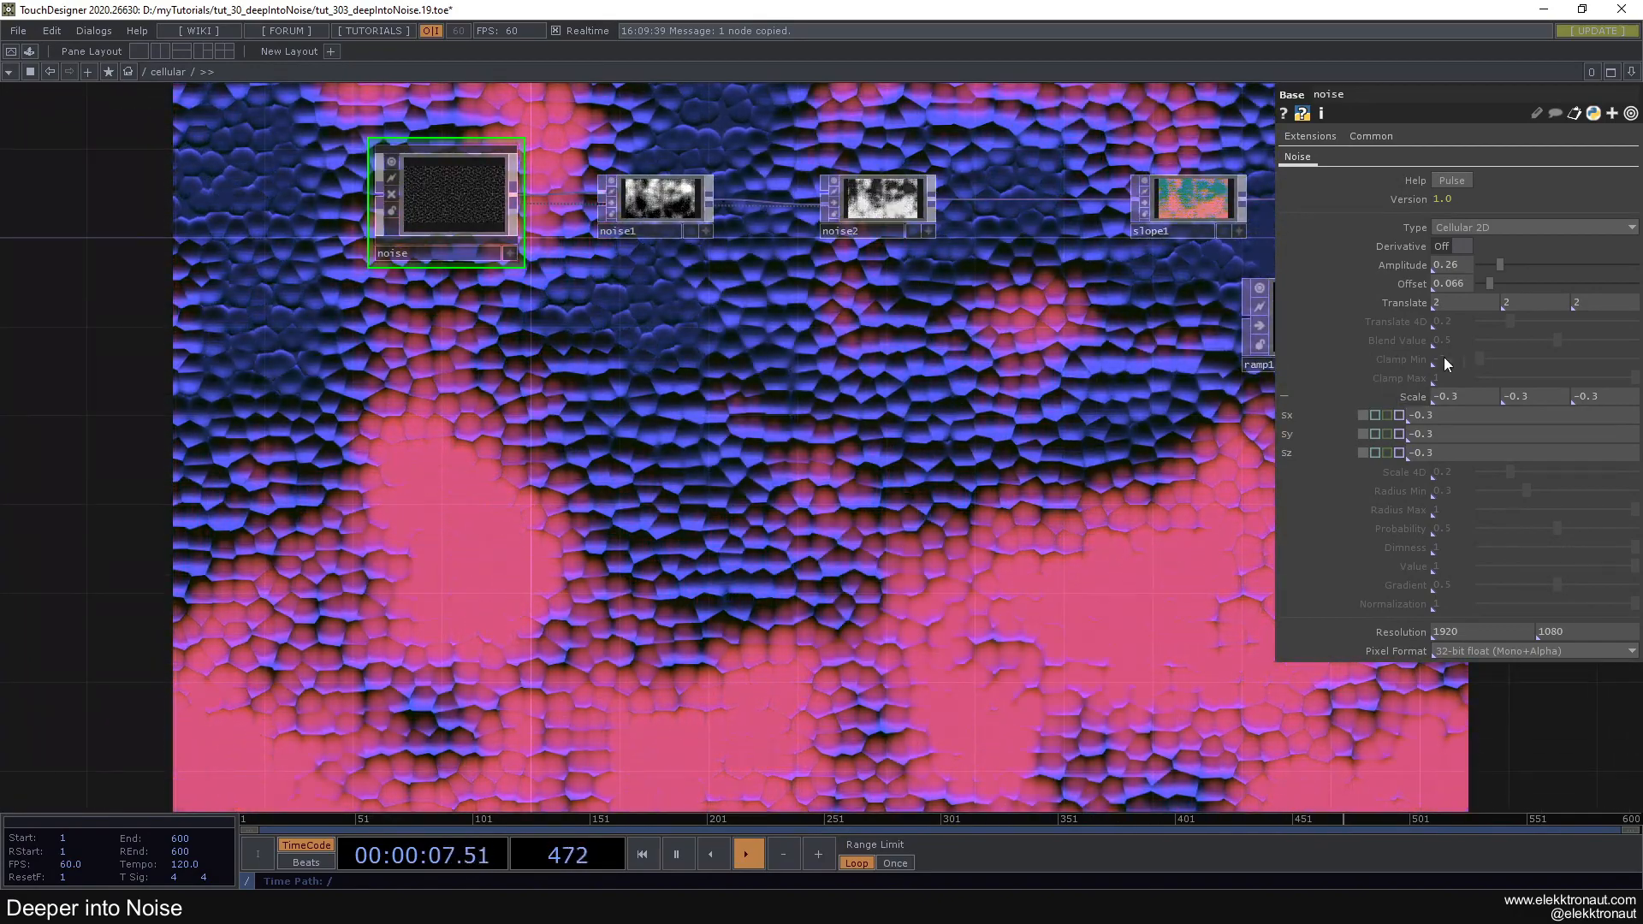
mouse_move(1424, 393)
middle_down()
mouse_move(1415, 372)
mouse_move(1442, 372)
middle_up()
key(ctrl+z)
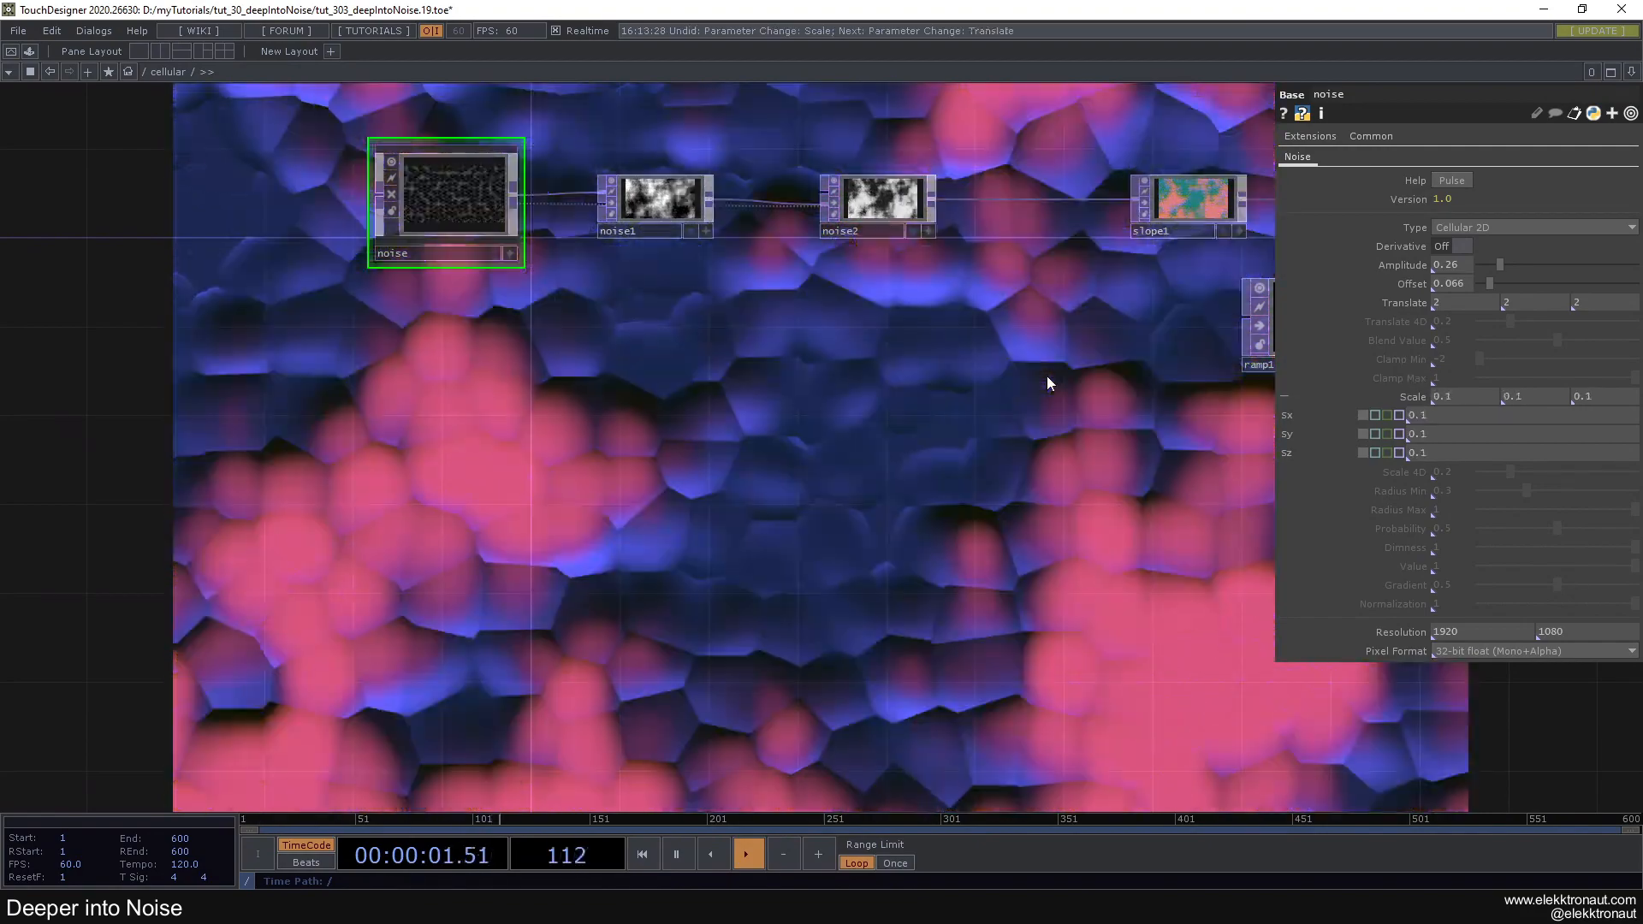
Try a shorter period of about 1.02 on the first Noise TOP and bring the period to 2
middle_drag(779, 358, 706, 321)
drag(706, 321, 674, 354)
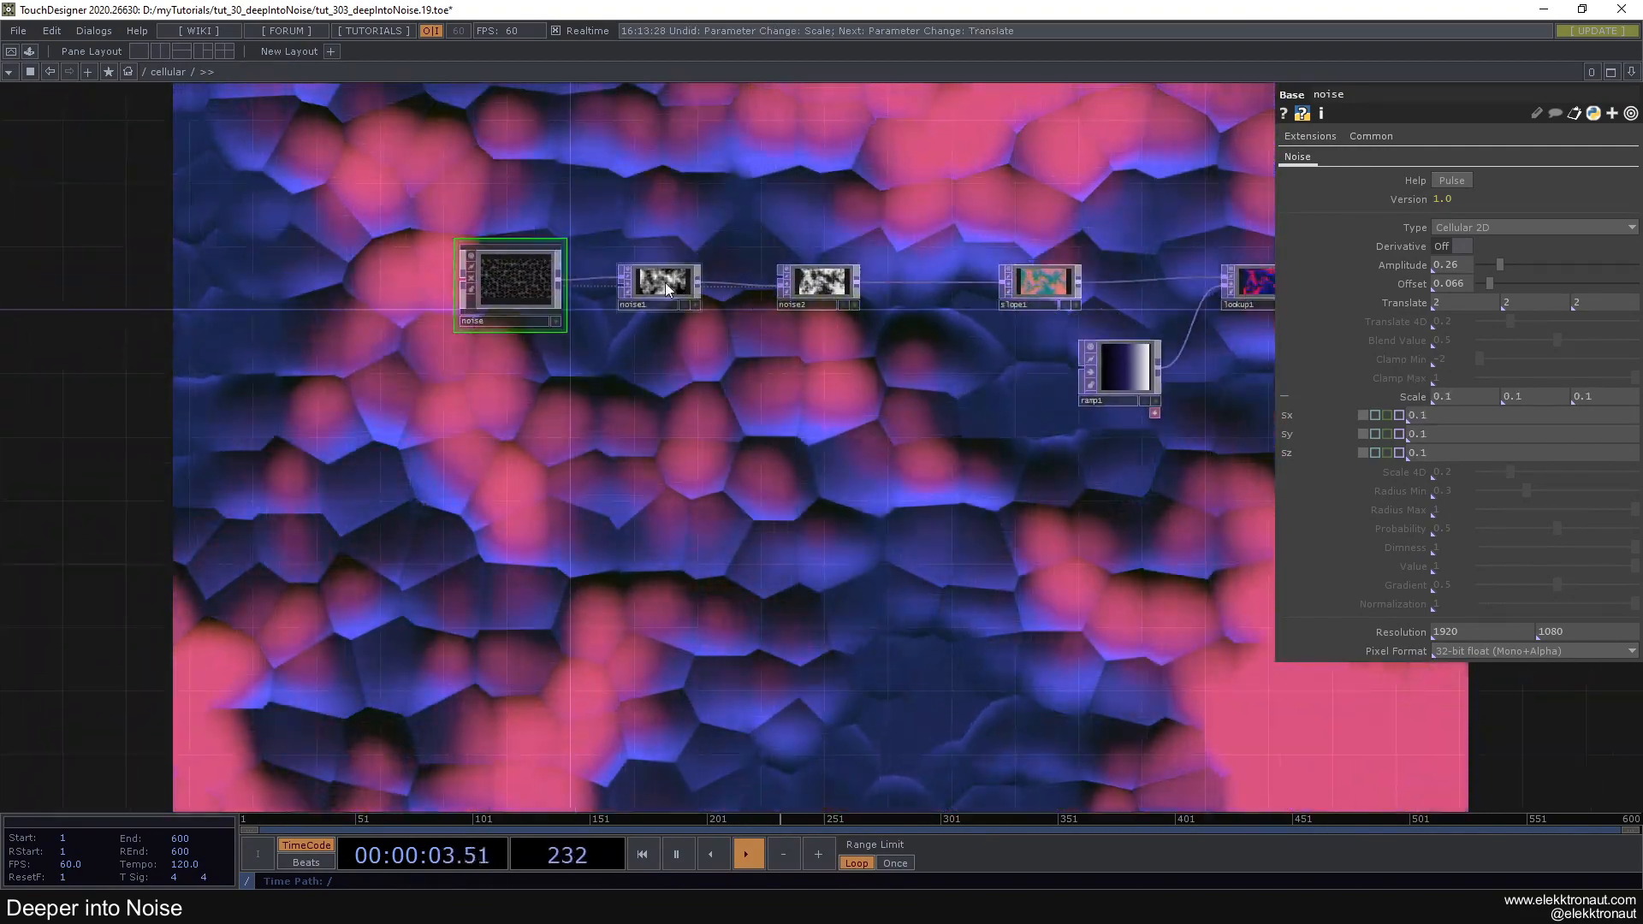
click(660, 282)
click(1299, 136)
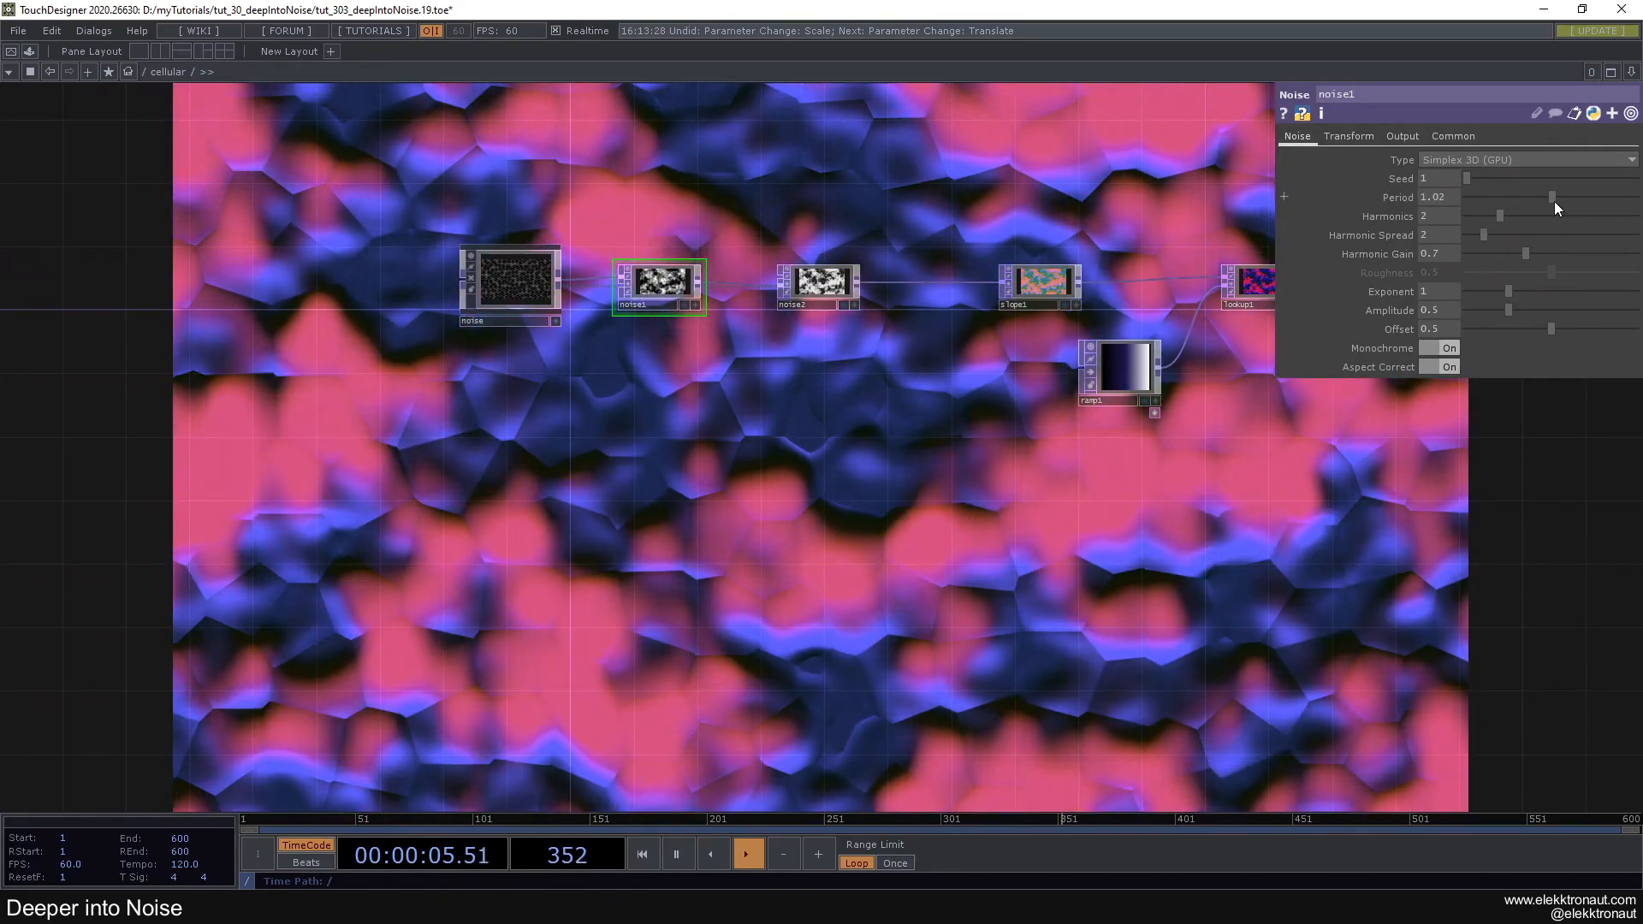
Leave the cellular container and open the network of the vaporwave container
scroll(799, 451, down, 4)
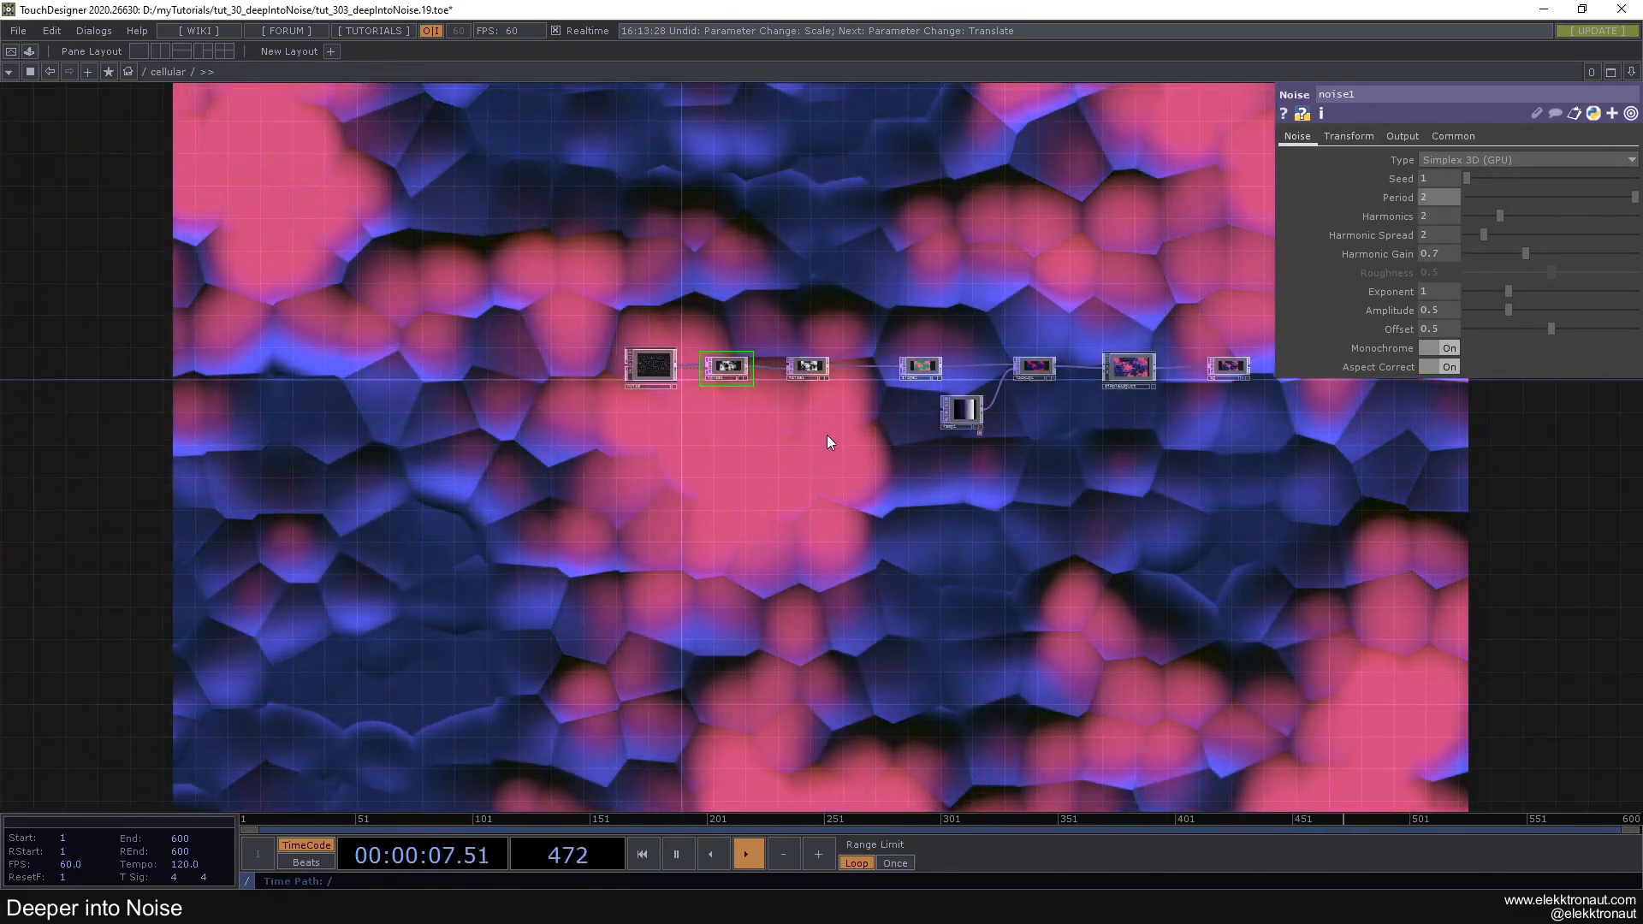
drag(826, 421, 778, 448)
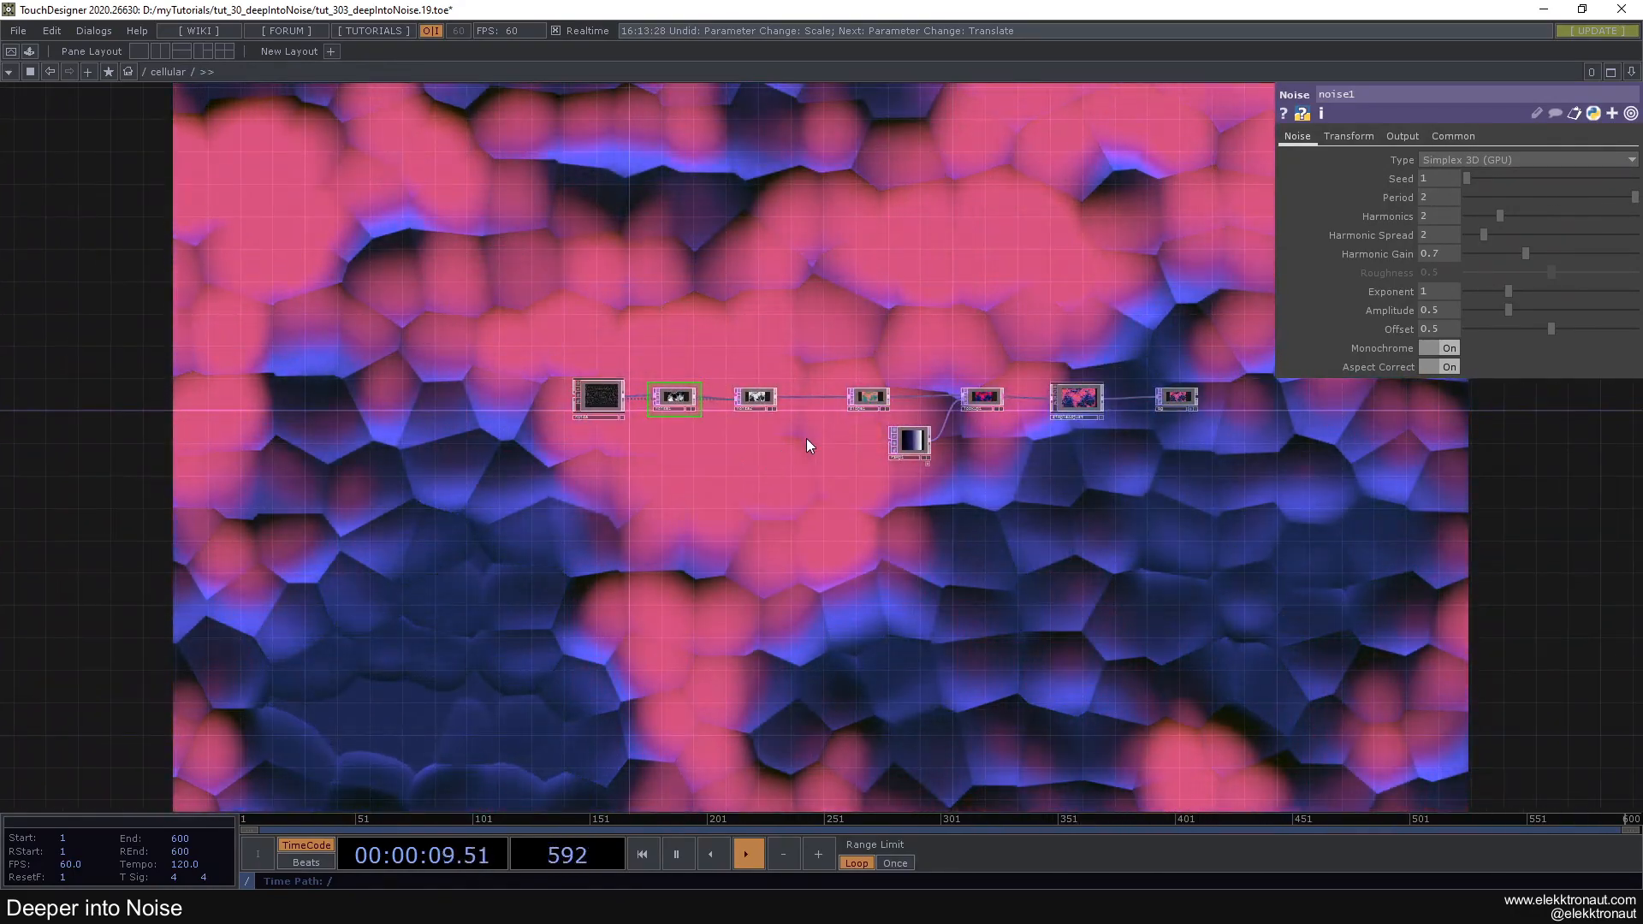
scroll(800, 452, down, 10)
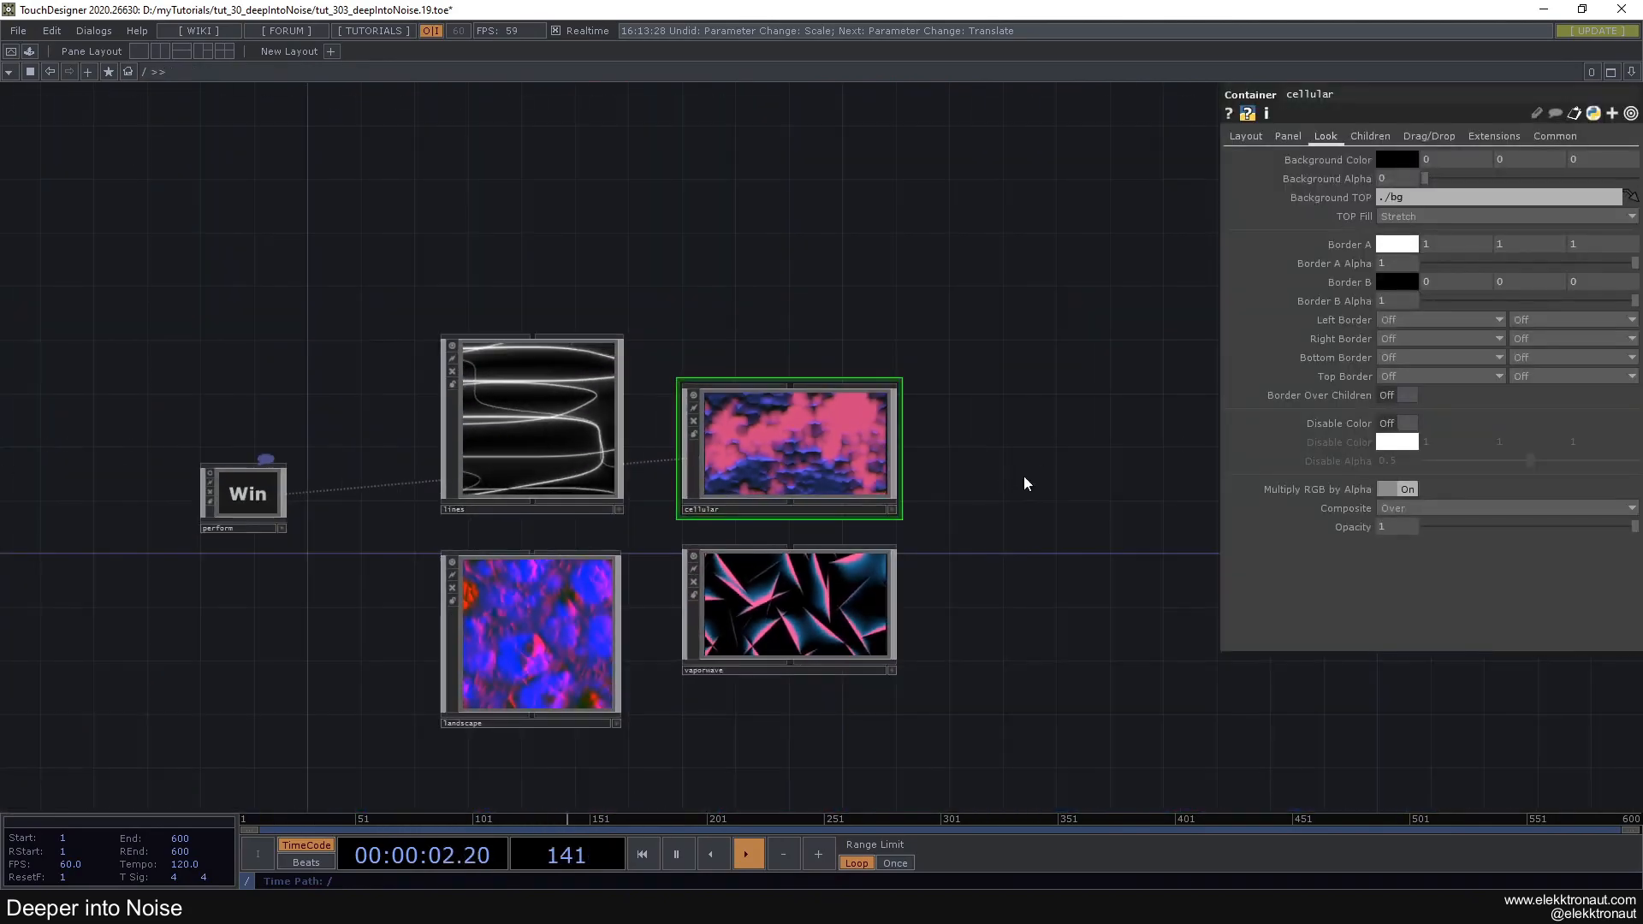
drag(1025, 480, 1080, 423)
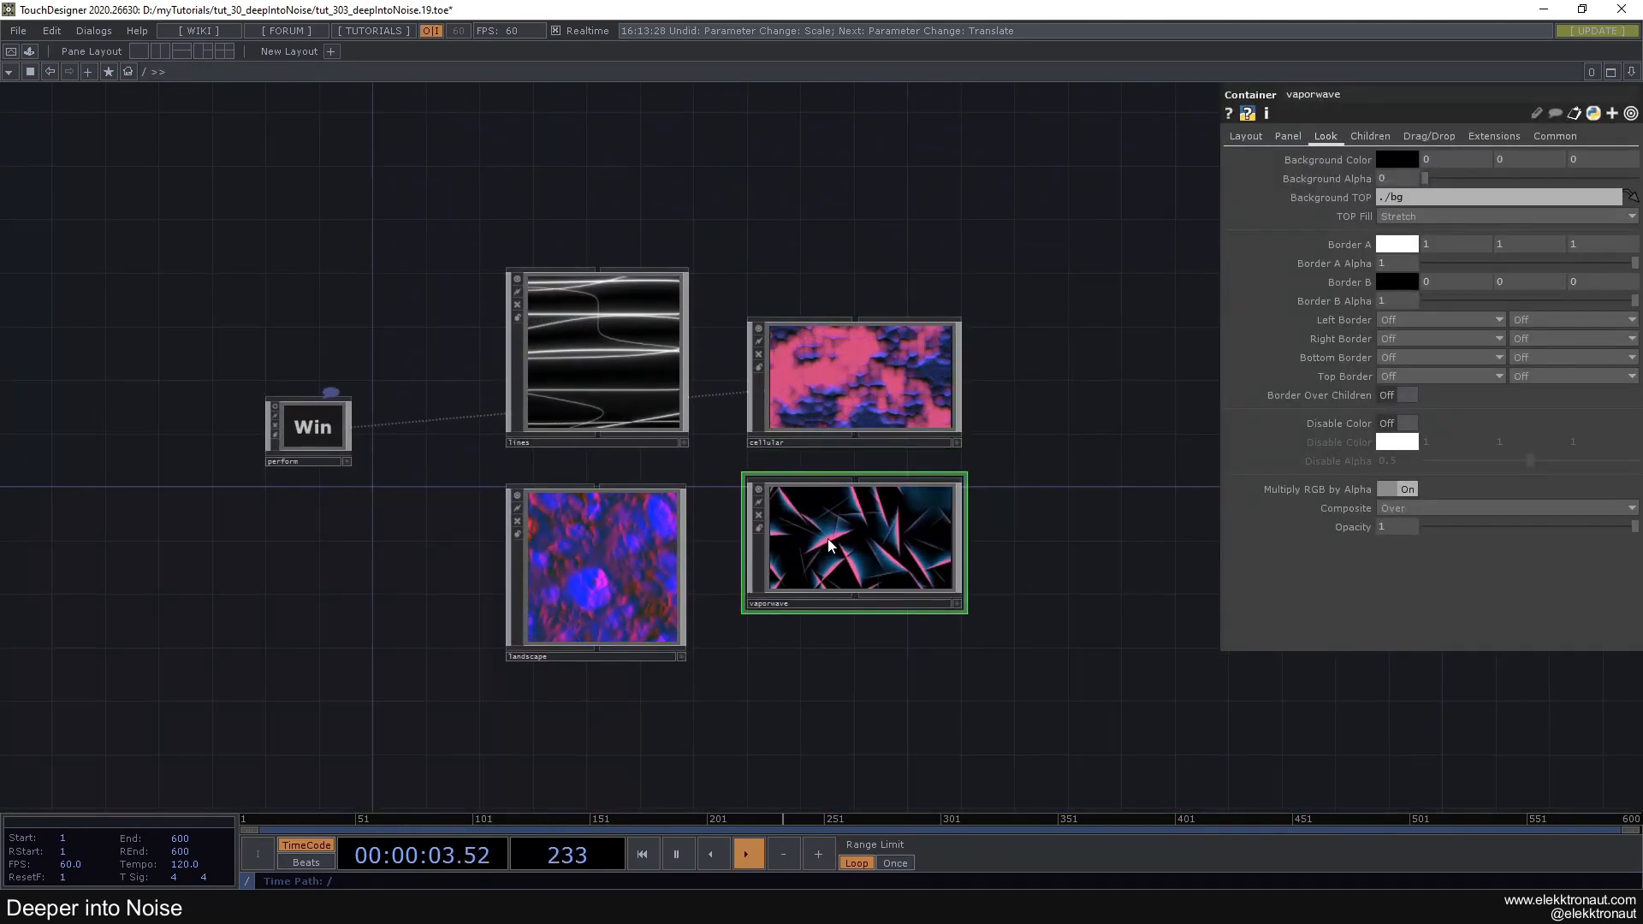
scroll(881, 544, up, 5)
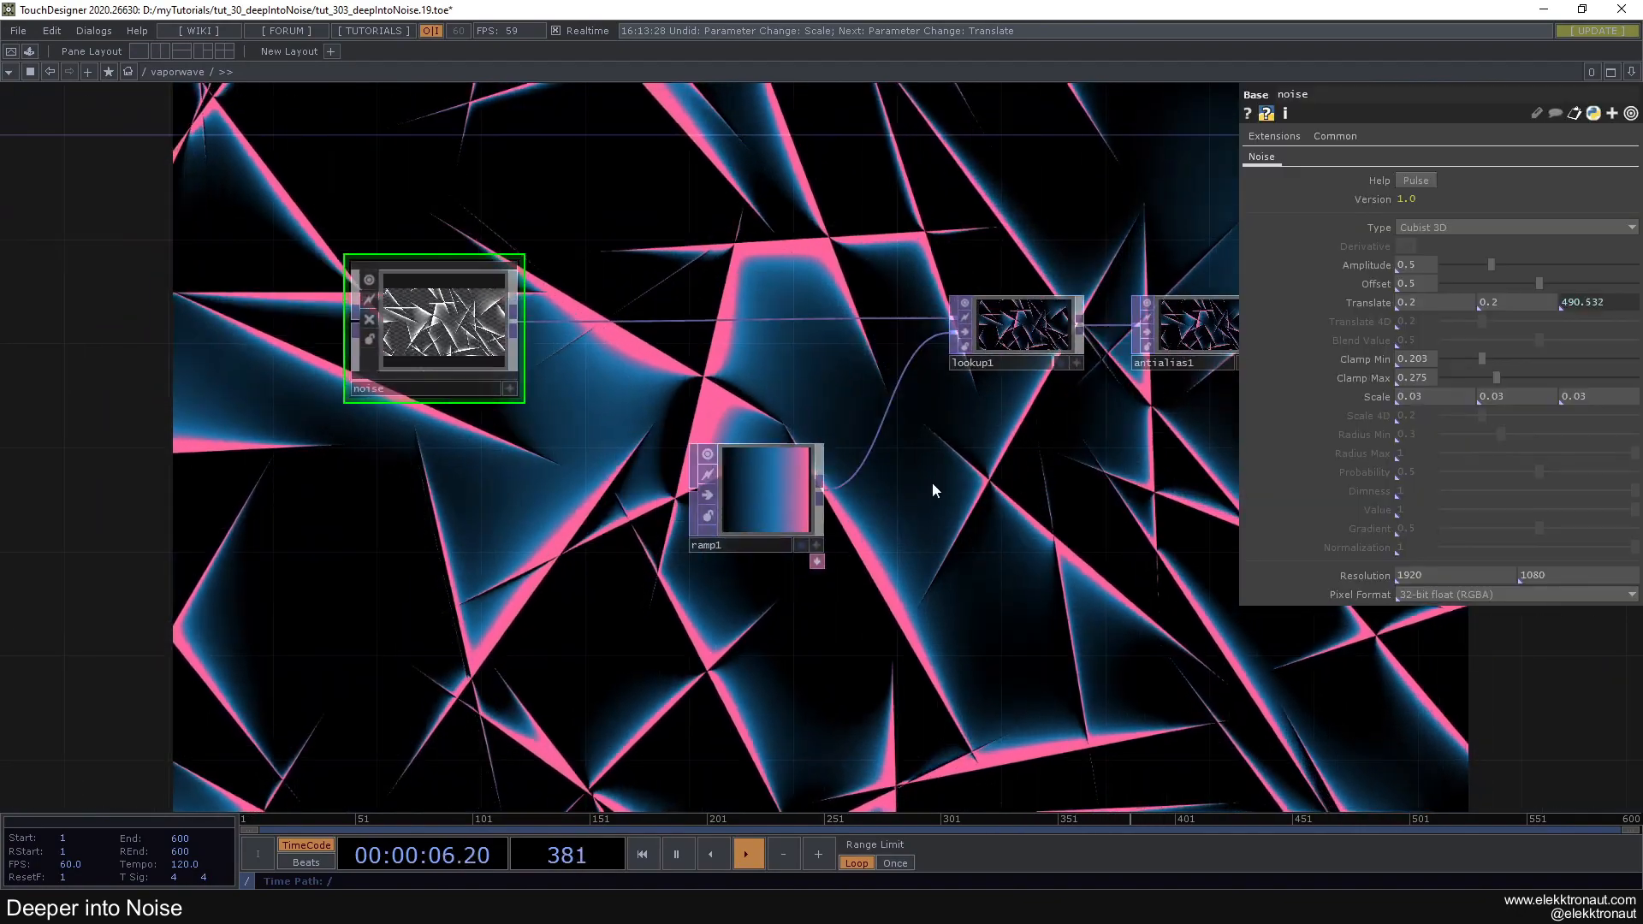
drag(614, 356, 742, 397)
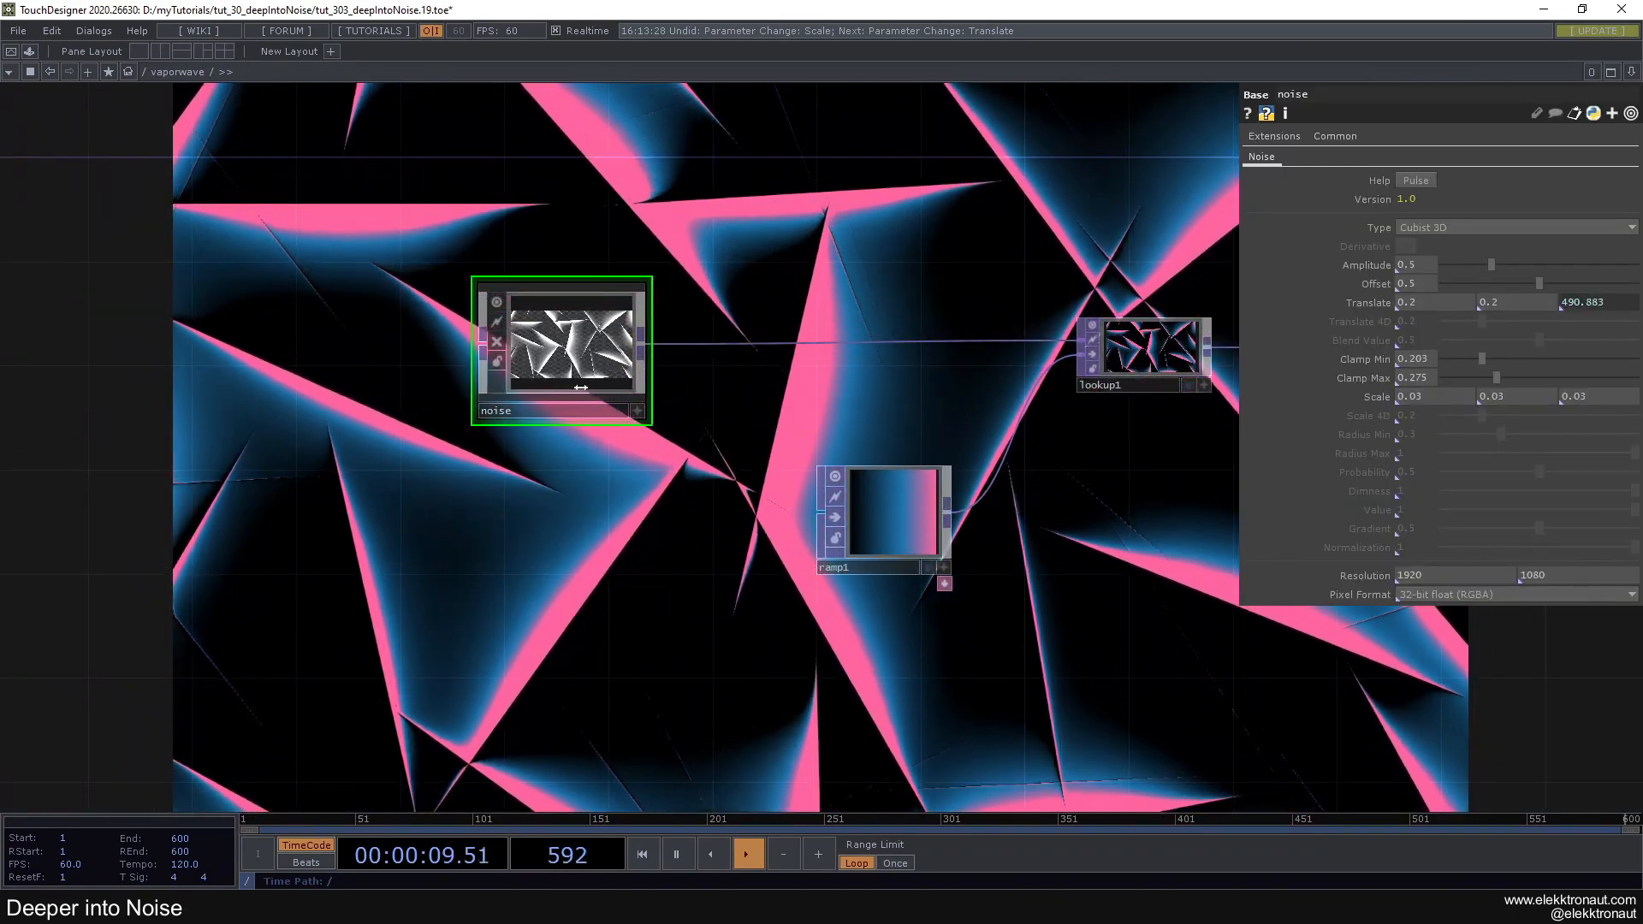
Locate the noise component among the Palette's Generators, the source of the vaporwave noise, and close the Palette
drag(768, 228, 640, 286)
drag(495, 322, 621, 344)
scroll(579, 423, up, 3)
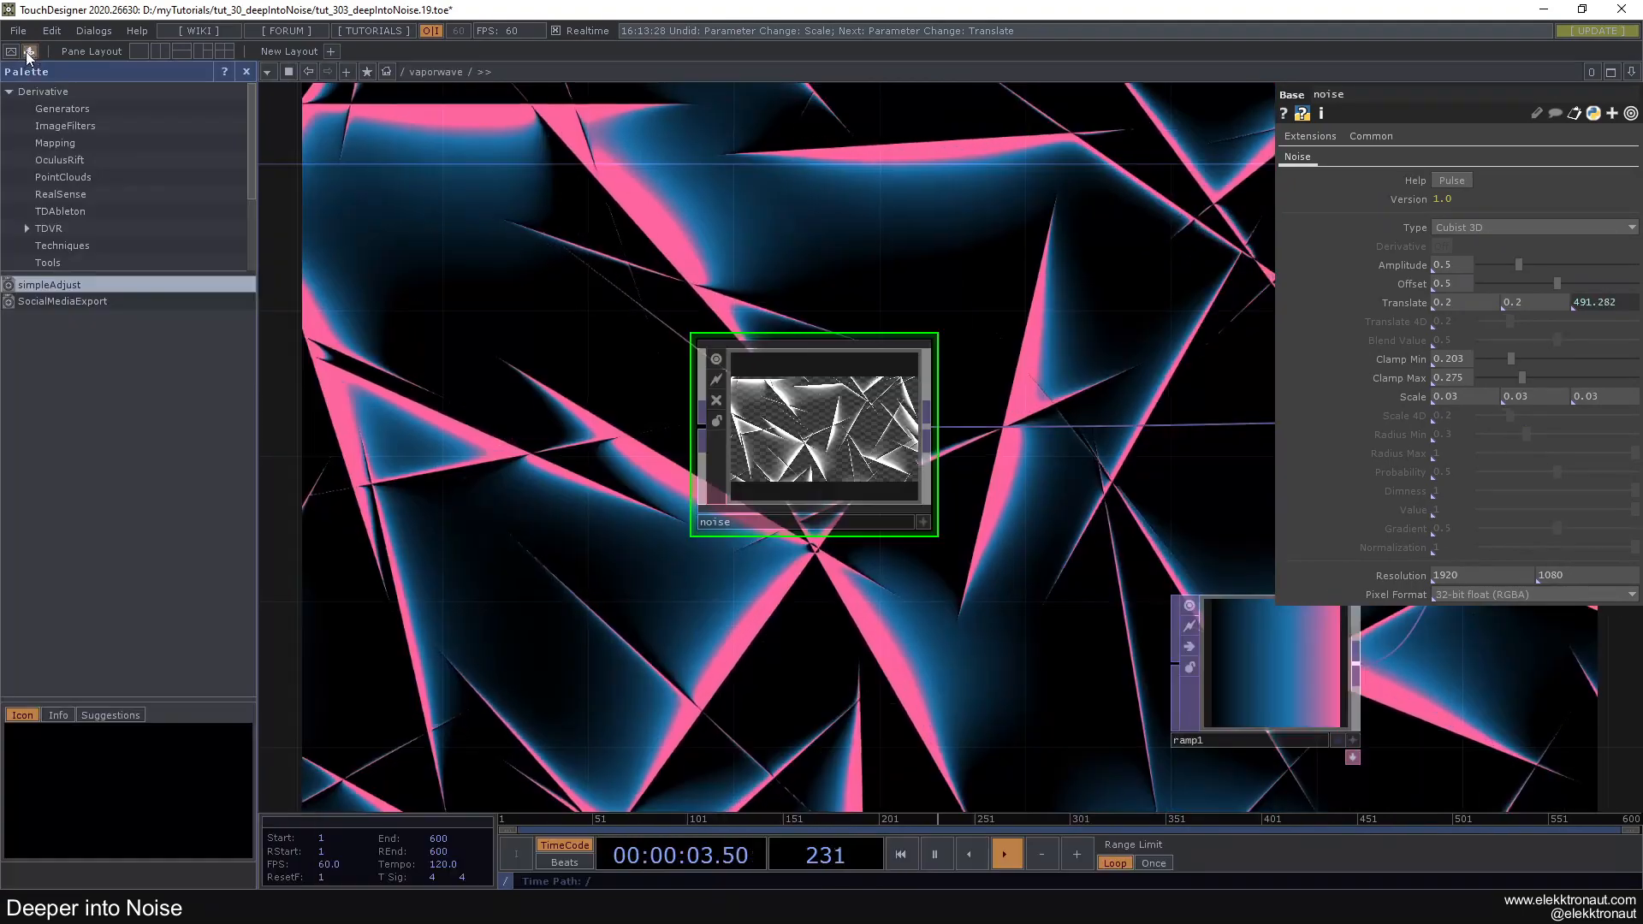
key(alt+l)
click(74, 110)
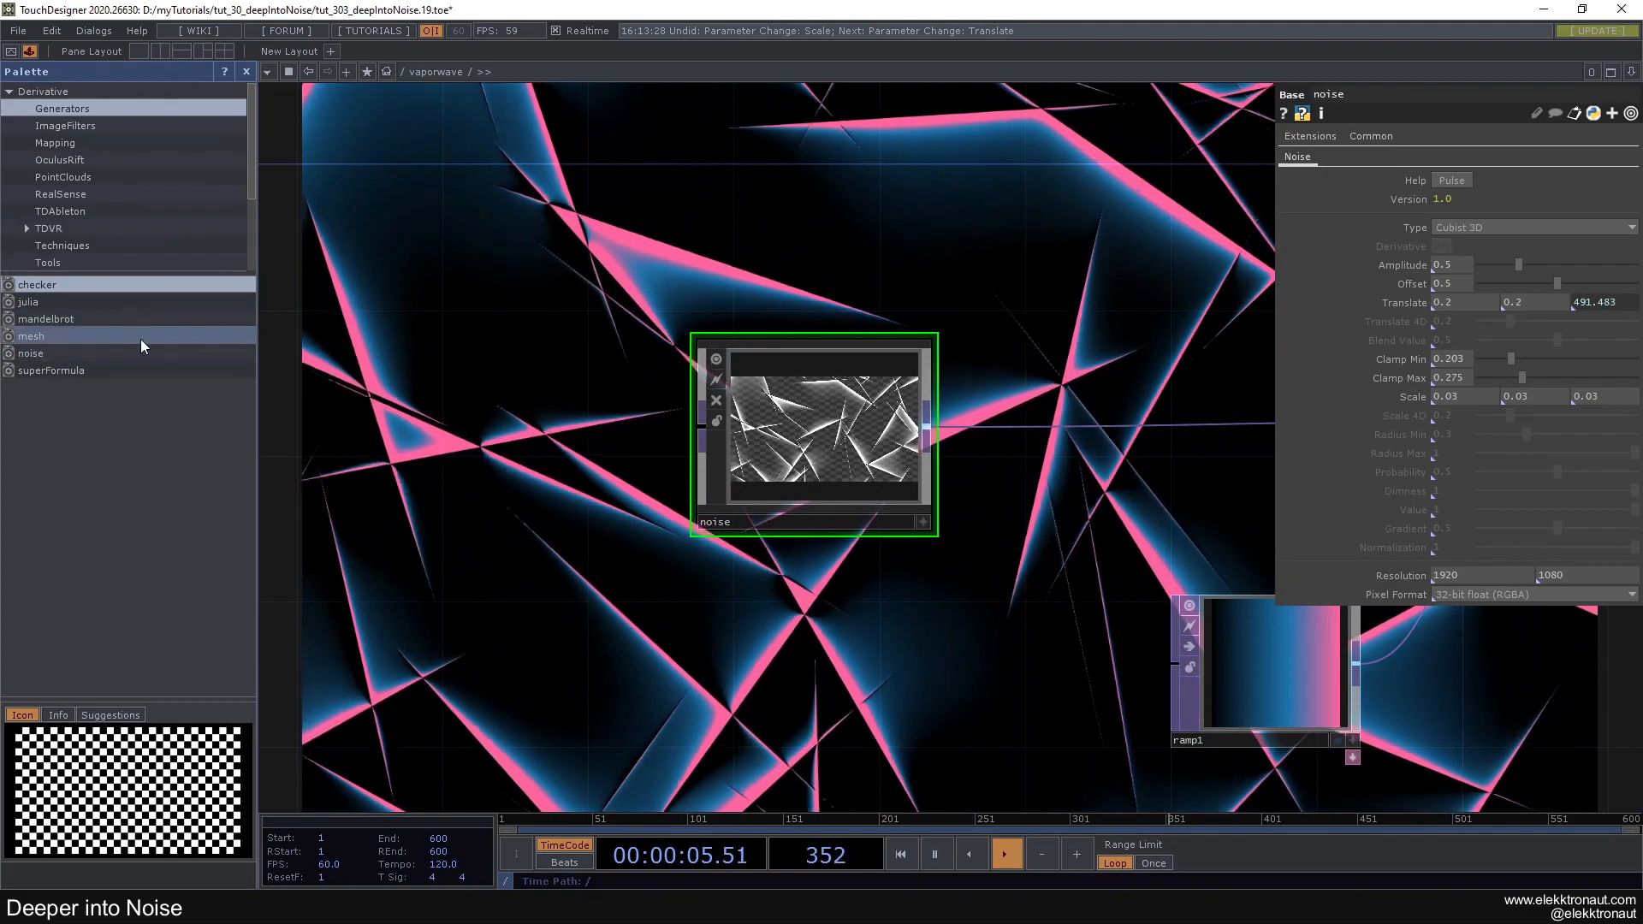
click(246, 72)
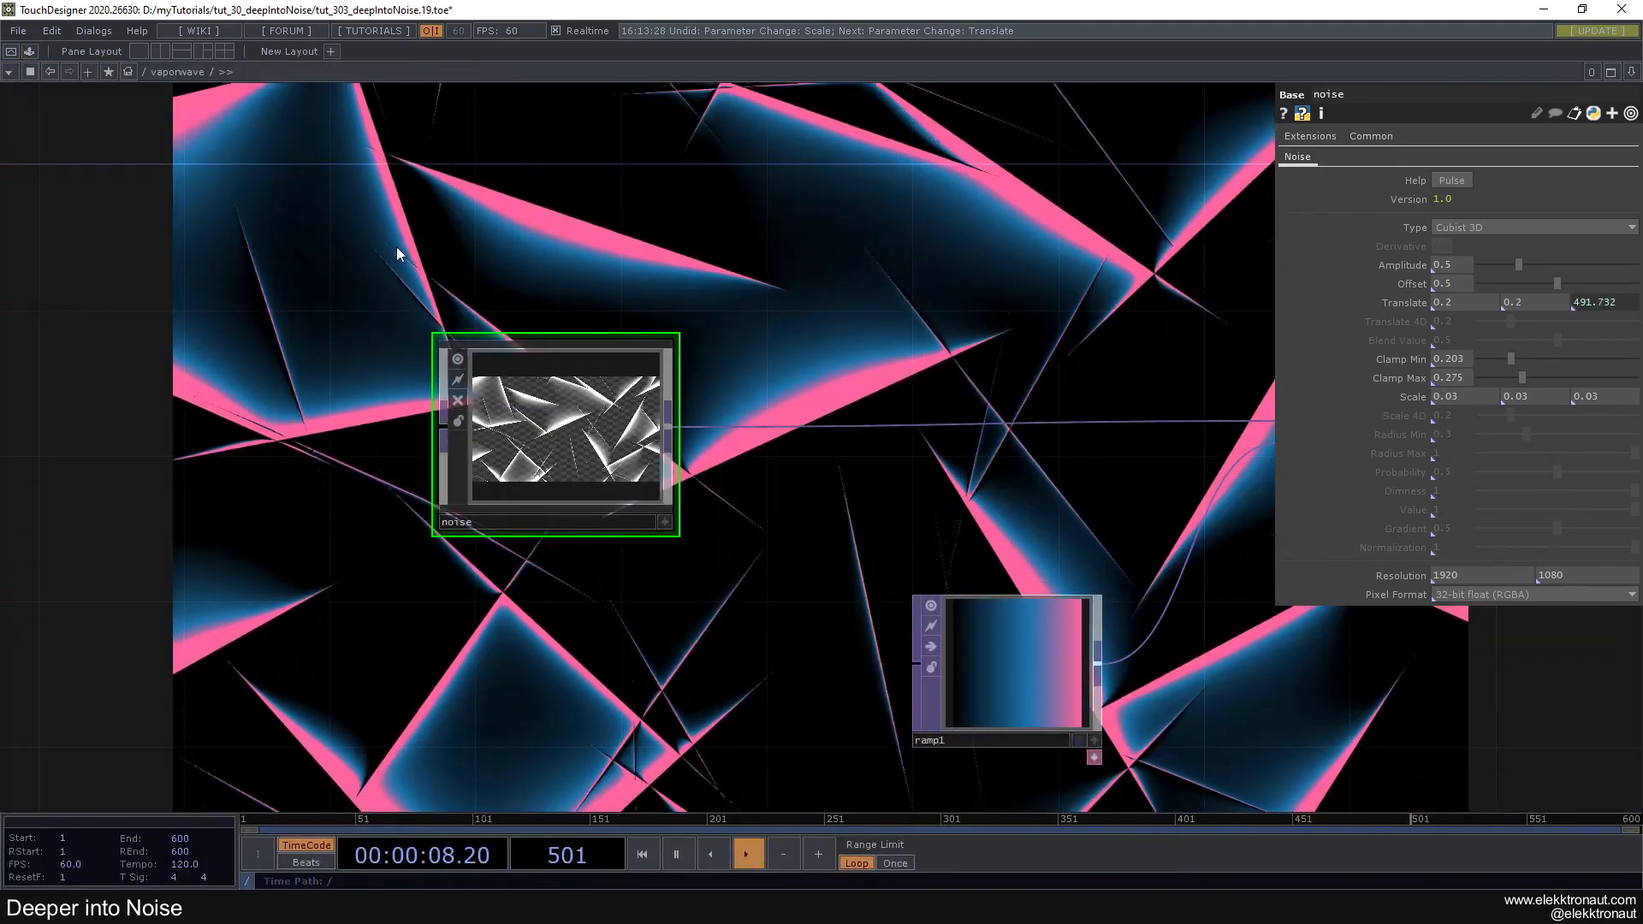
Check the vaporwave noise component's available types and the expression that drives its Z translate
click(1484, 229)
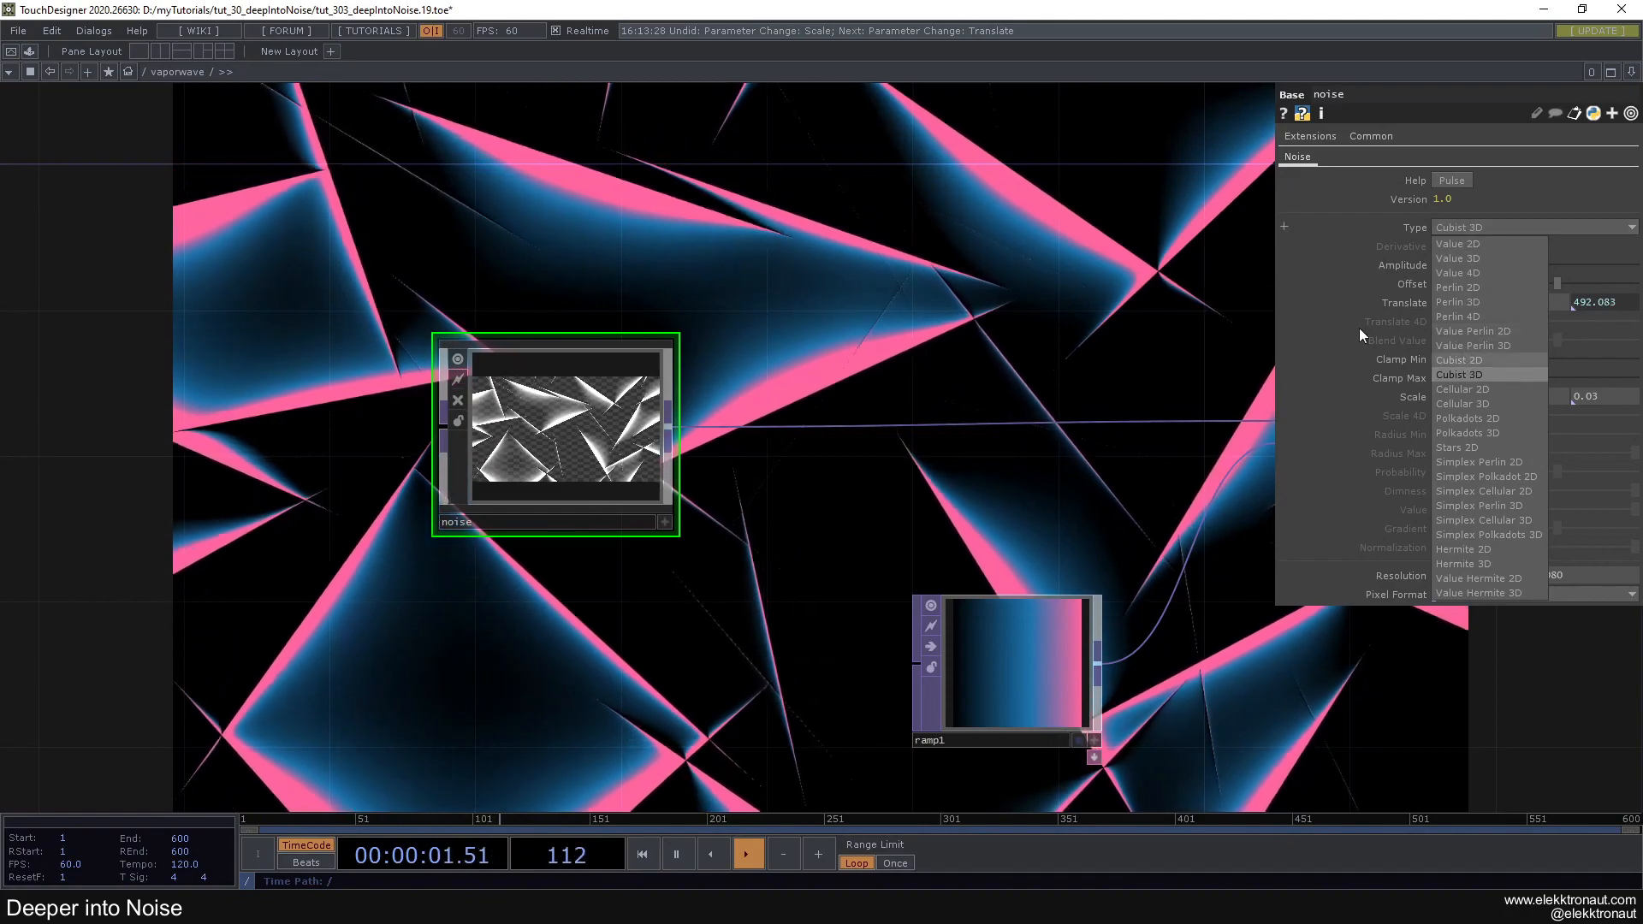
click(979, 224)
click(1620, 301)
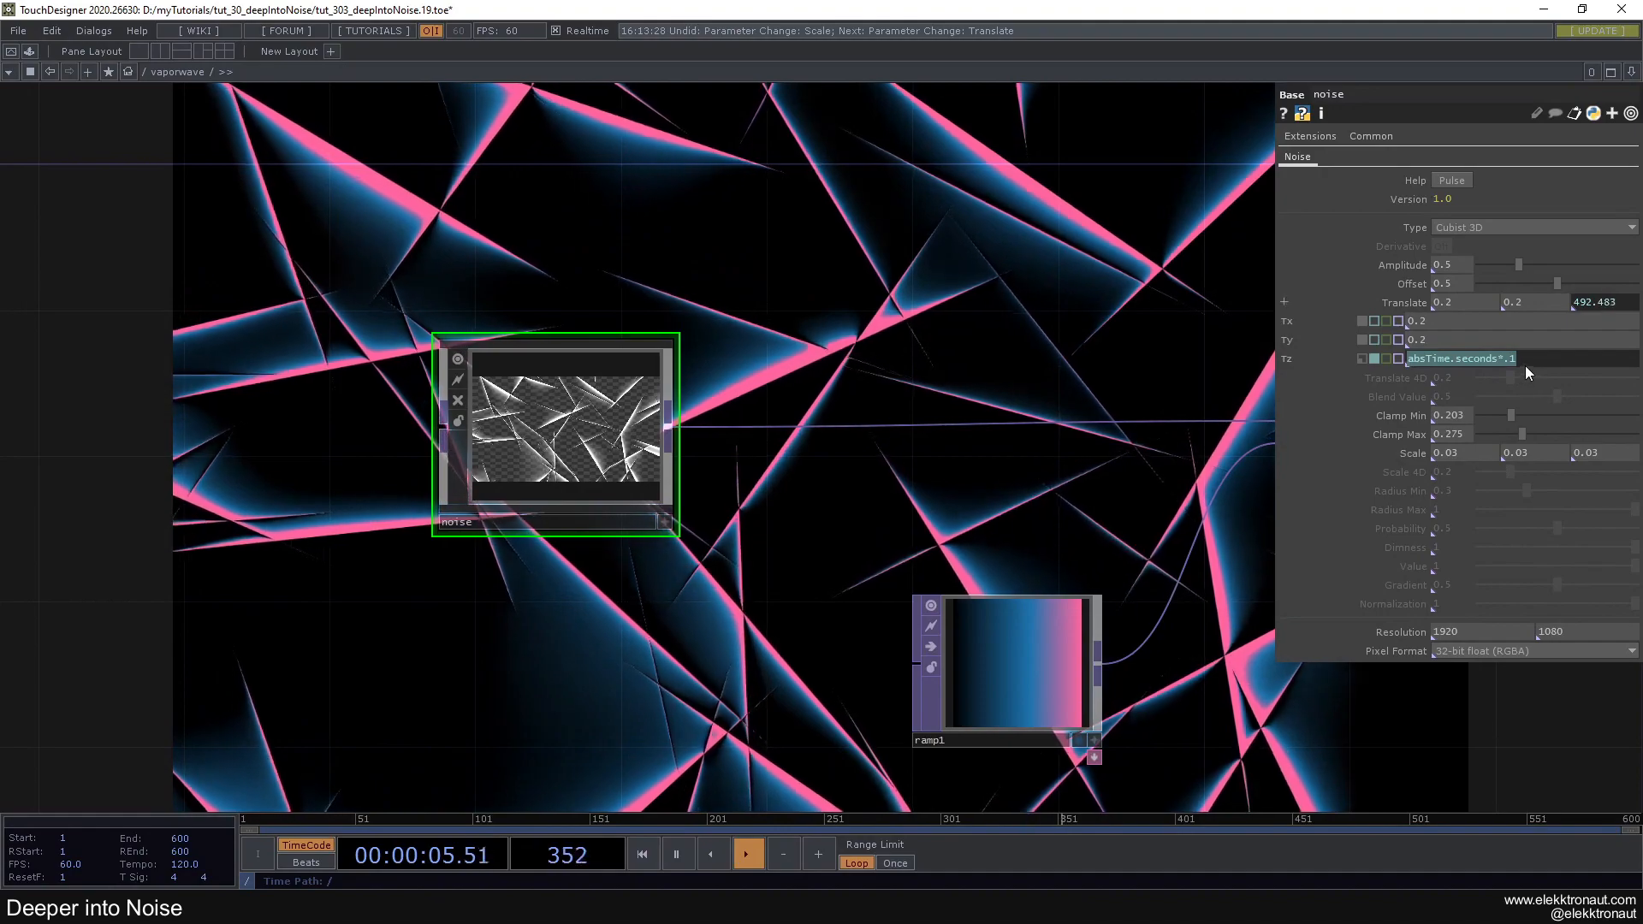
click(1550, 361)
drag(1521, 361, 1147, 342)
click(1152, 343)
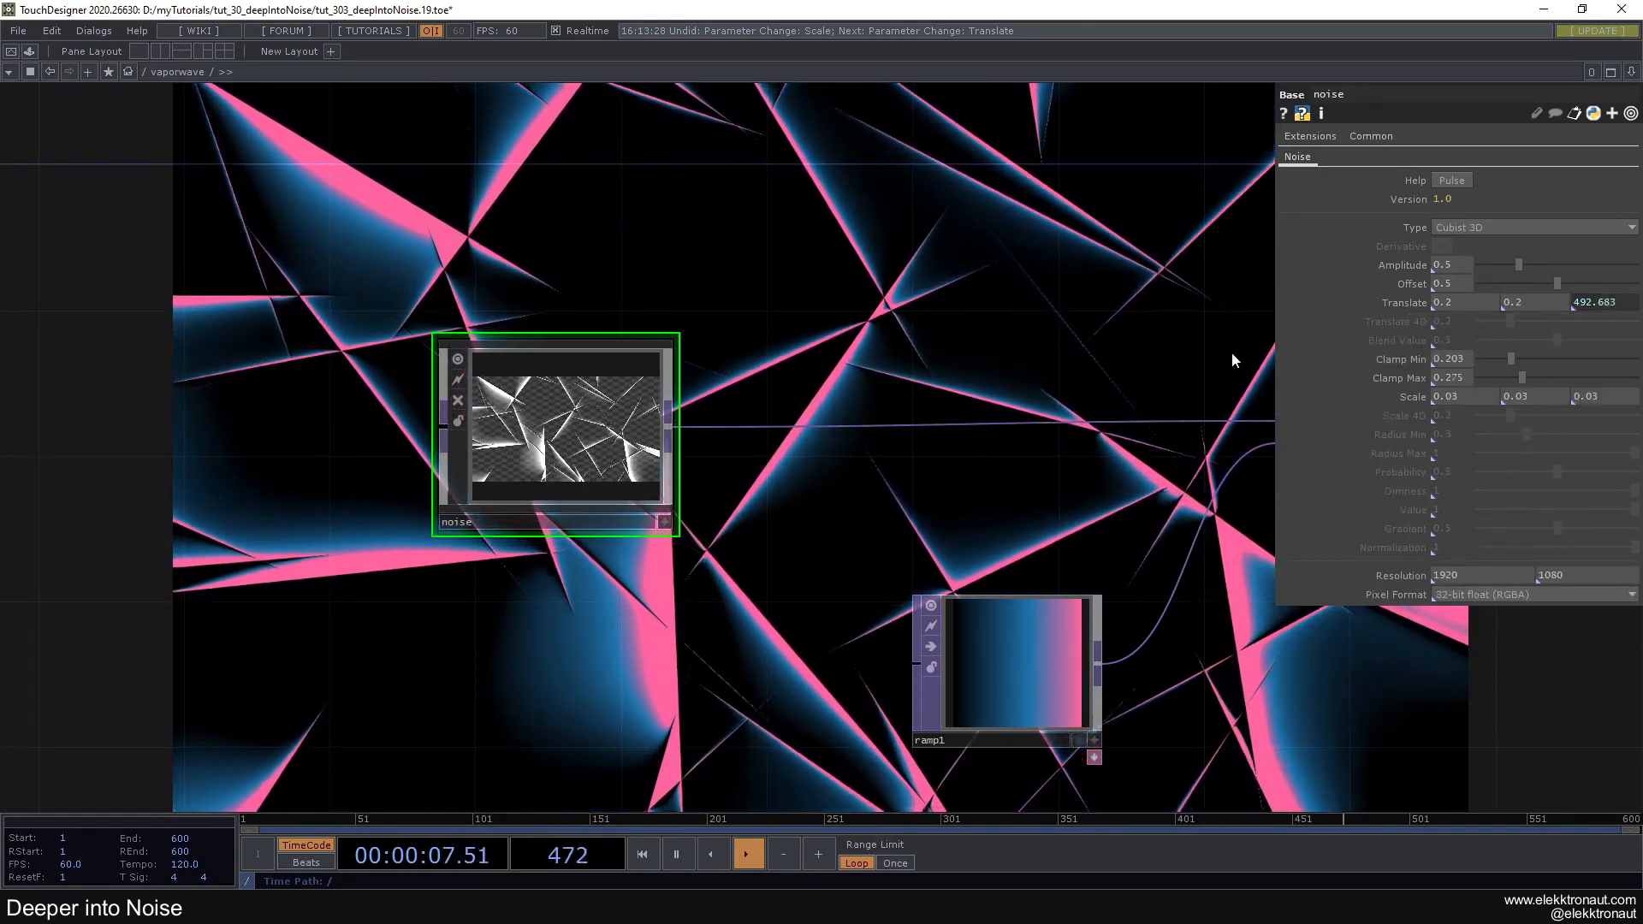
Set the vaporwave noise component's Clamp Min to about 0.143 and Clamp Max to about 0.484
mouse_move(1501, 356)
mouse_down()
mouse_move(1625, 359)
mouse_move(1480, 360)
mouse_move(1501, 360)
mouse_up()
drag(1523, 377, 1555, 397)
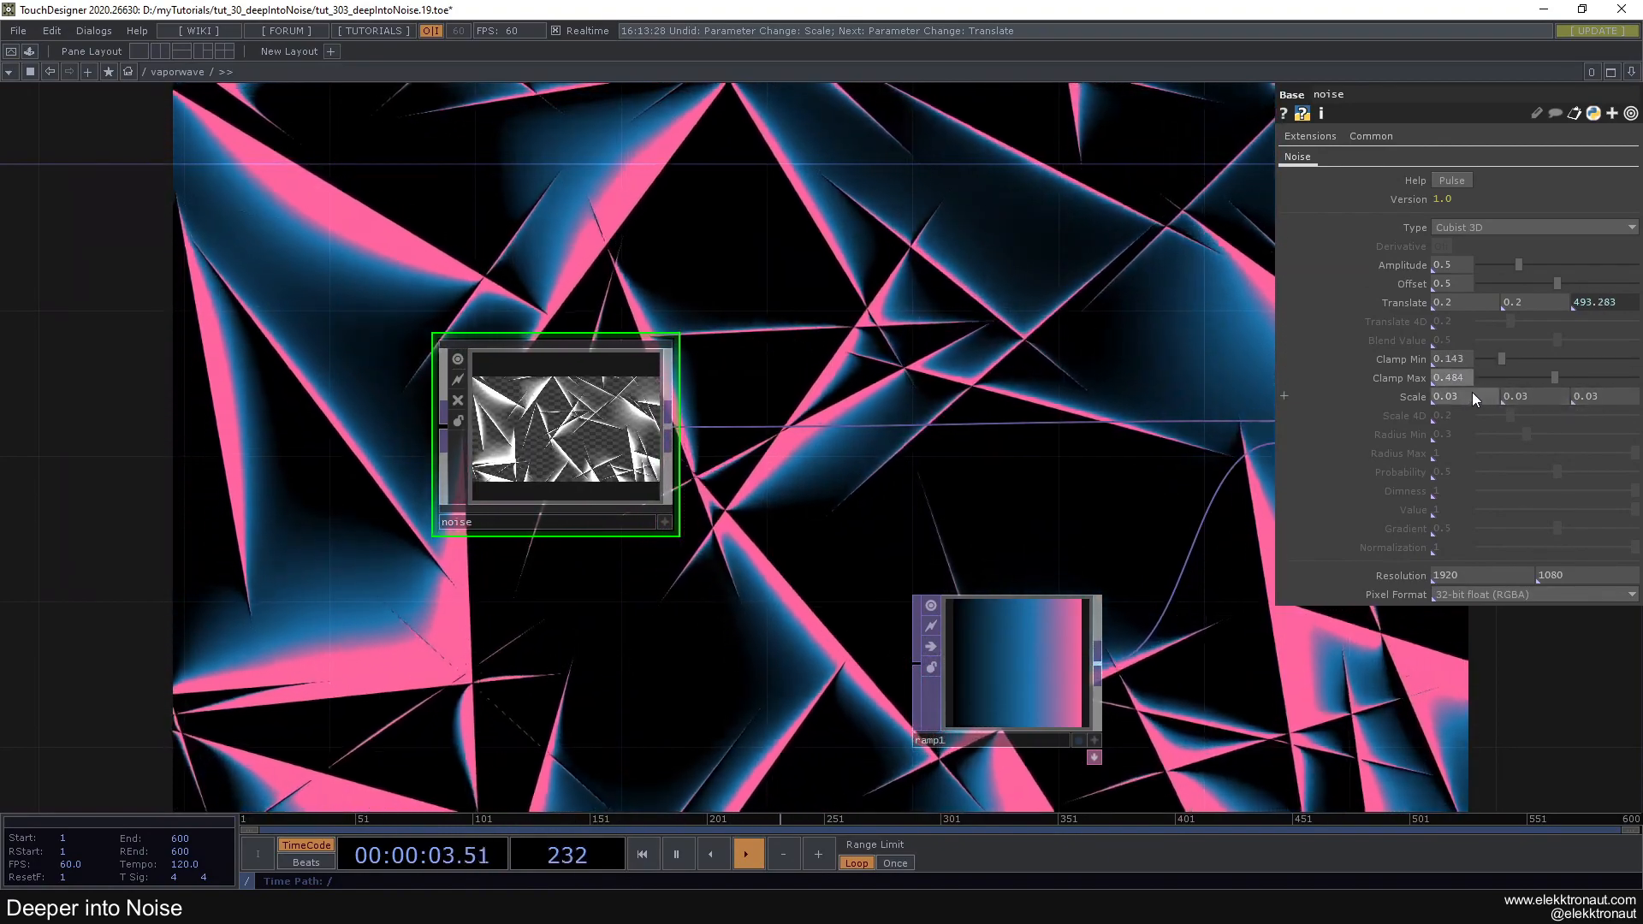
Set the vaporwave noise component's Scale to 0.07 on all three axes
mouse_move(1410, 397)
middle_down()
mouse_move(1412, 419)
mouse_move(1420, 372)
mouse_move(1368, 371)
mouse_move(1441, 372)
mouse_move(1416, 368)
middle_up()
scroll(956, 431, down, 3)
drag(956, 431, 768, 440)
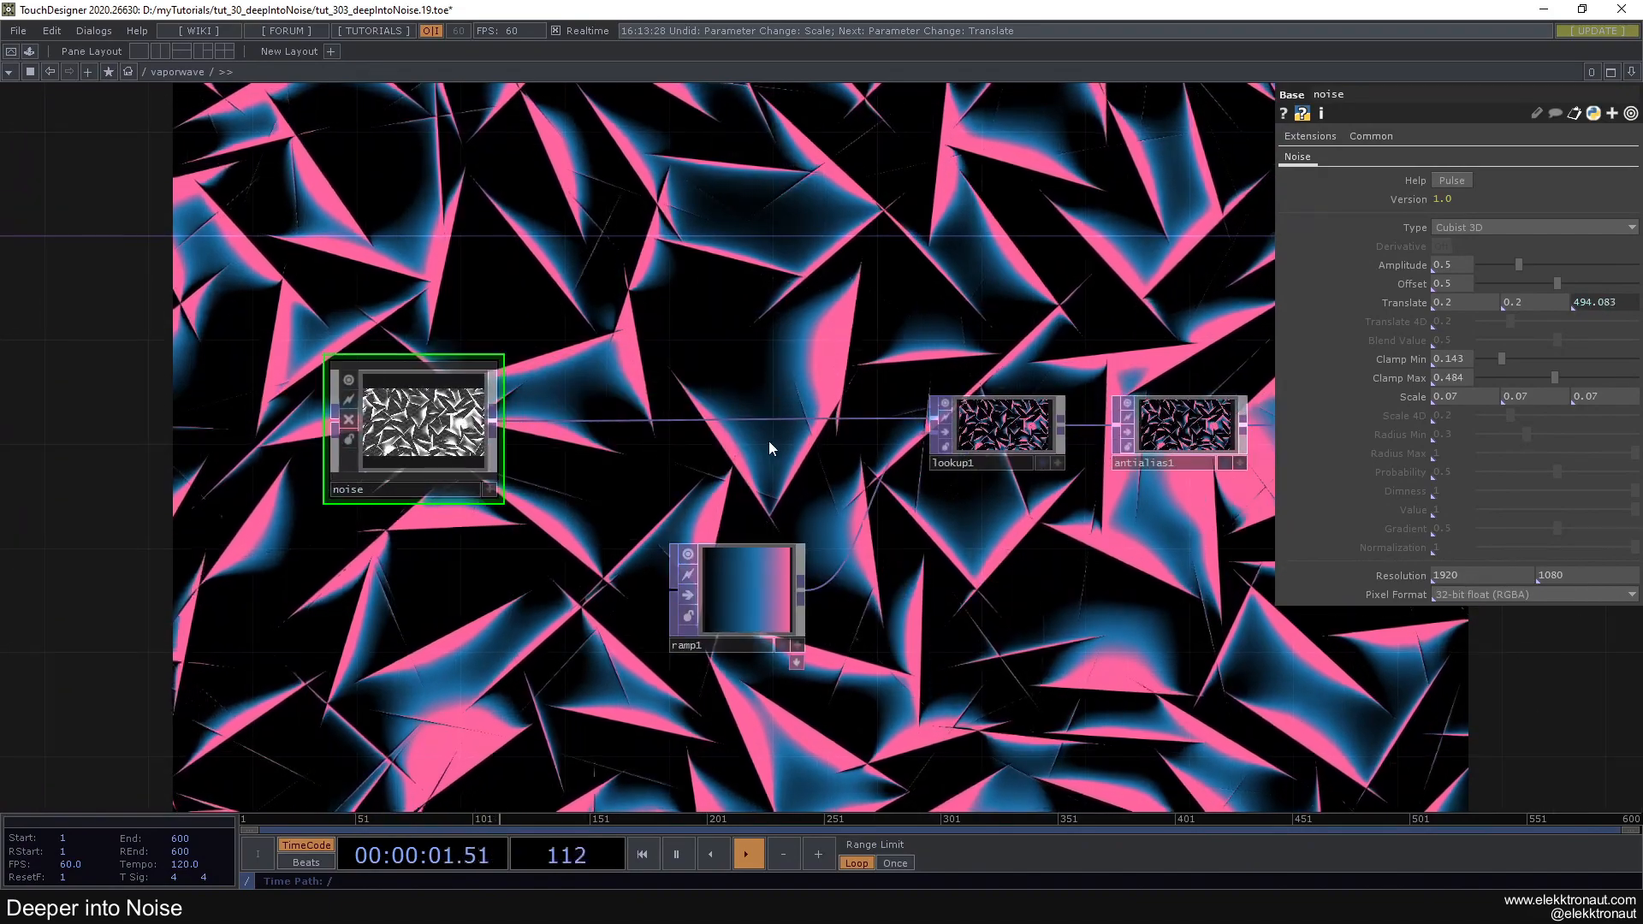
Bypass lookup1 and antialias1 in turn to compare the output without each, and switch both back on
scroll(892, 449, down, 2)
click(895, 434)
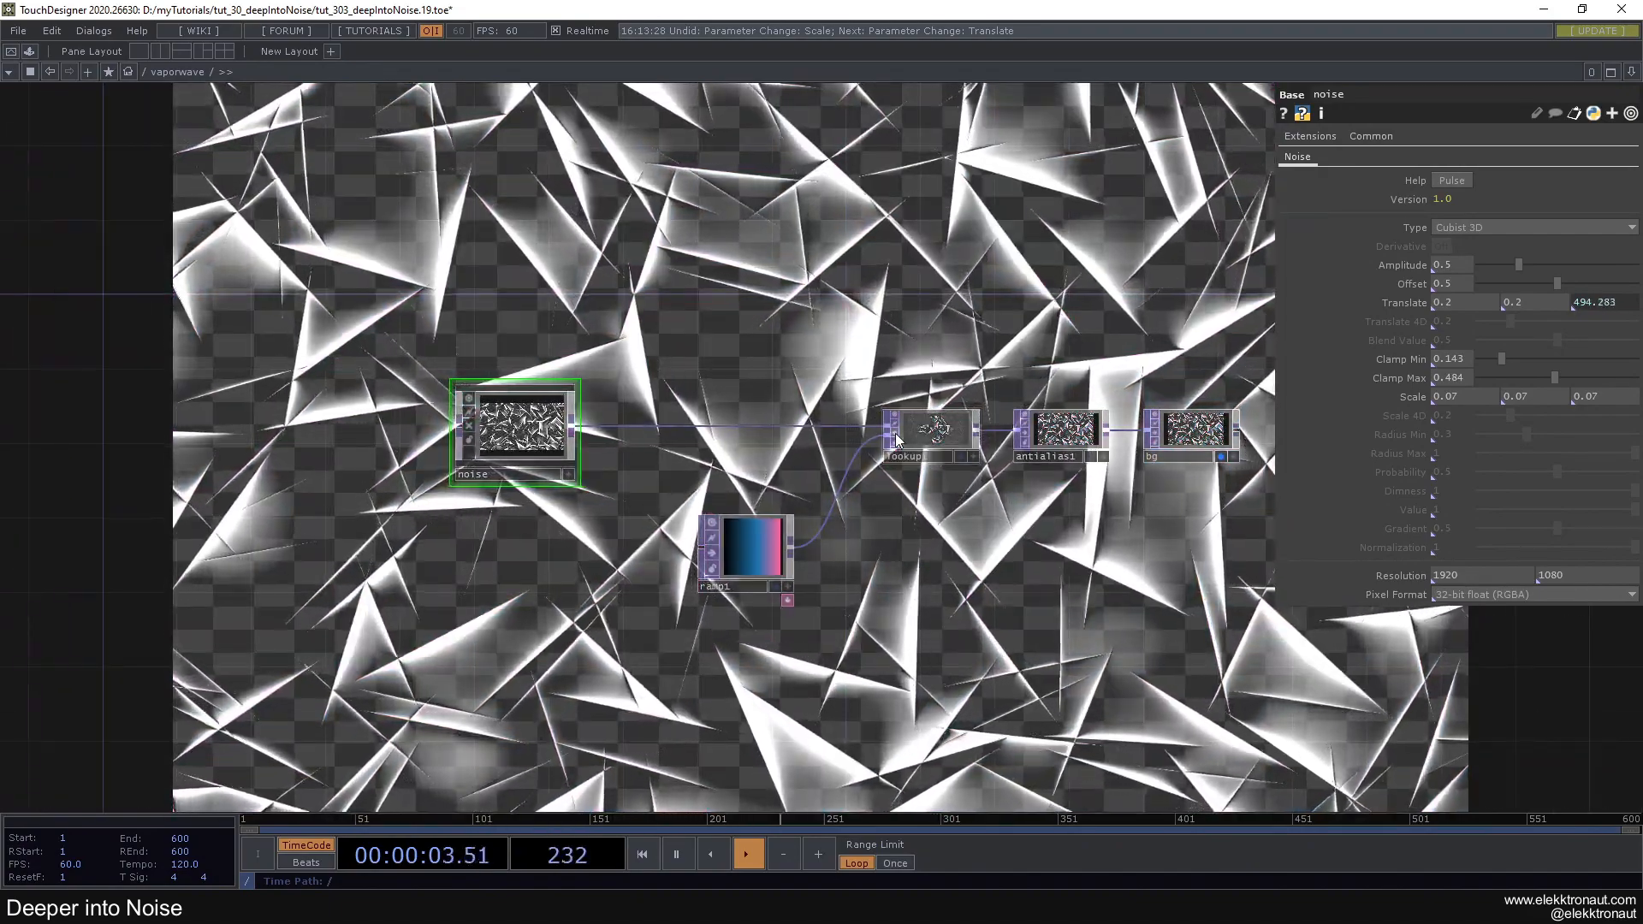
click(895, 433)
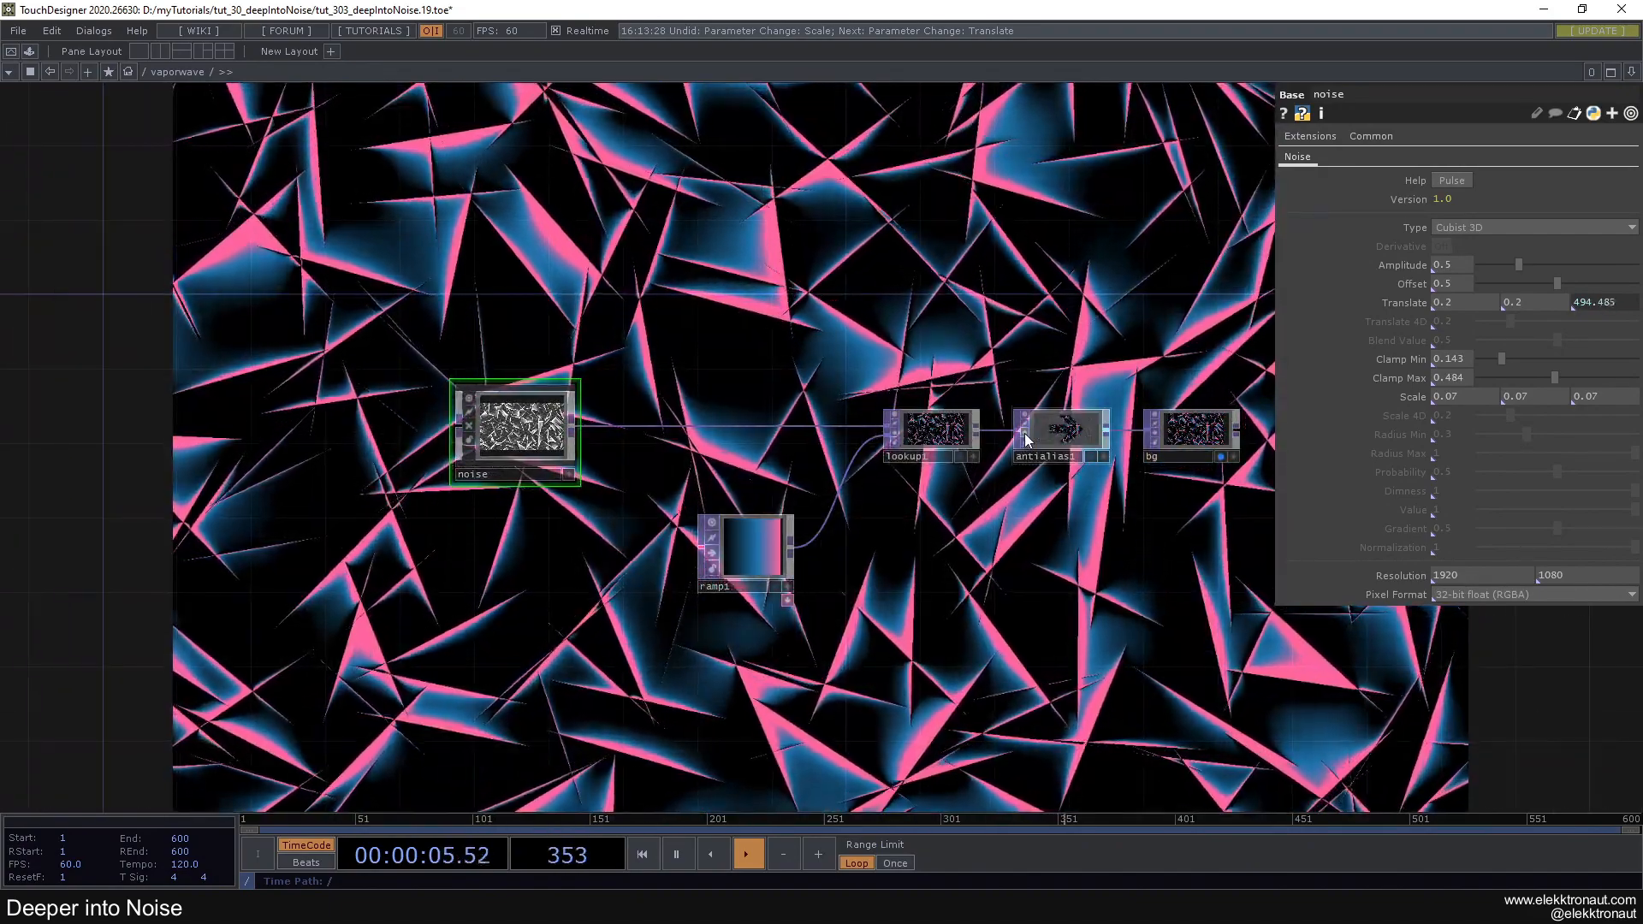
click(1024, 433)
drag(582, 599, 593, 564)
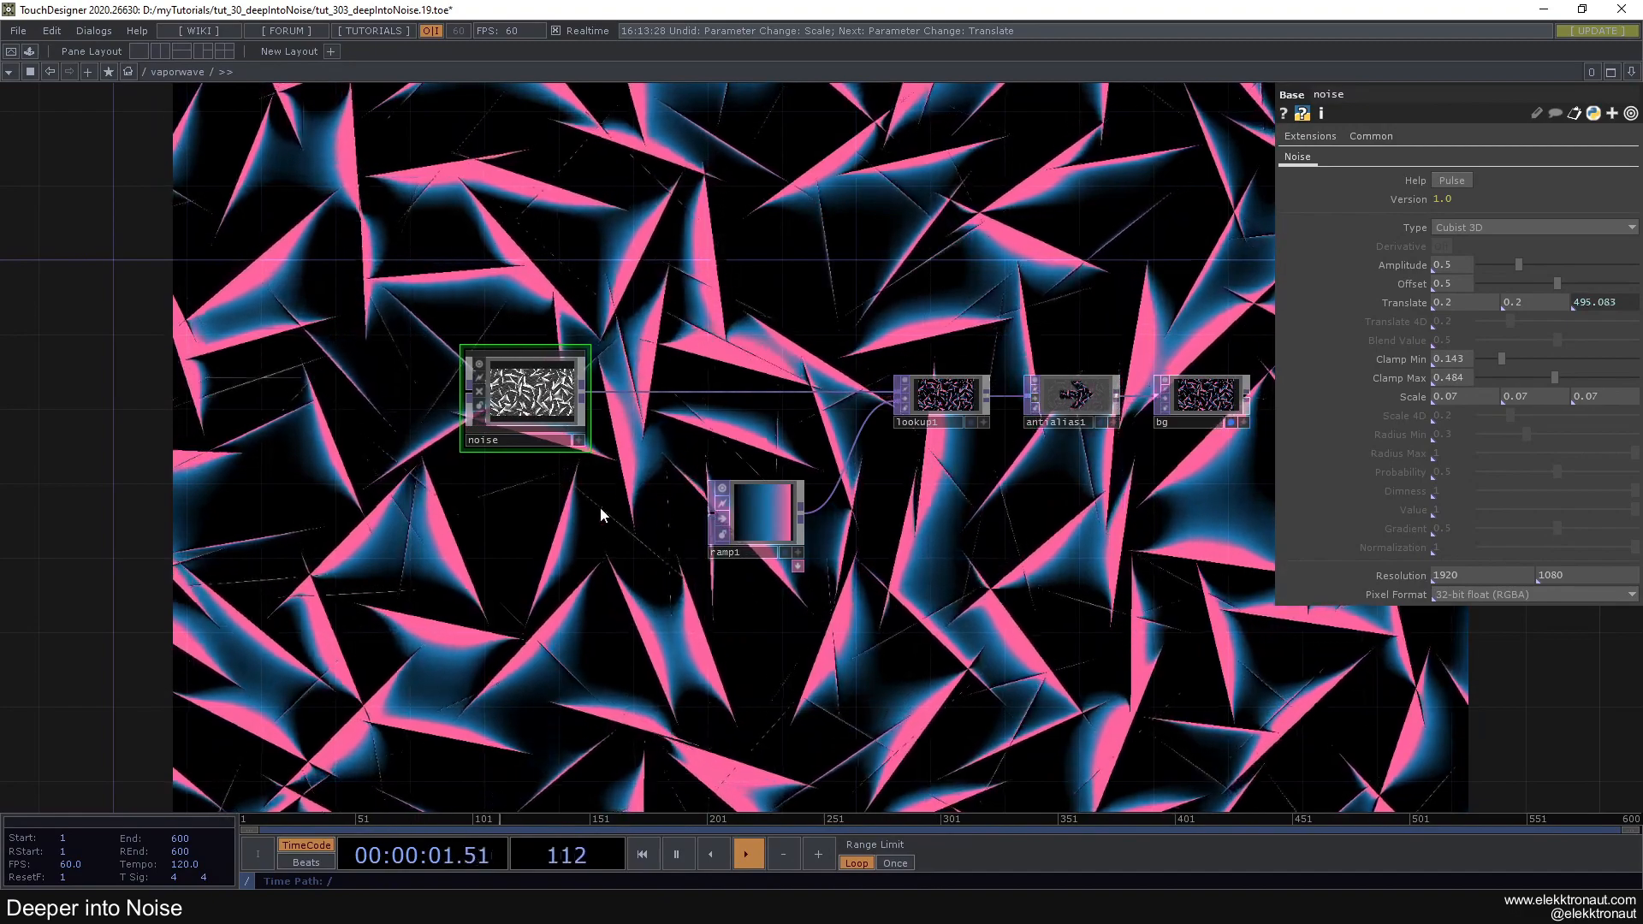
click(1037, 400)
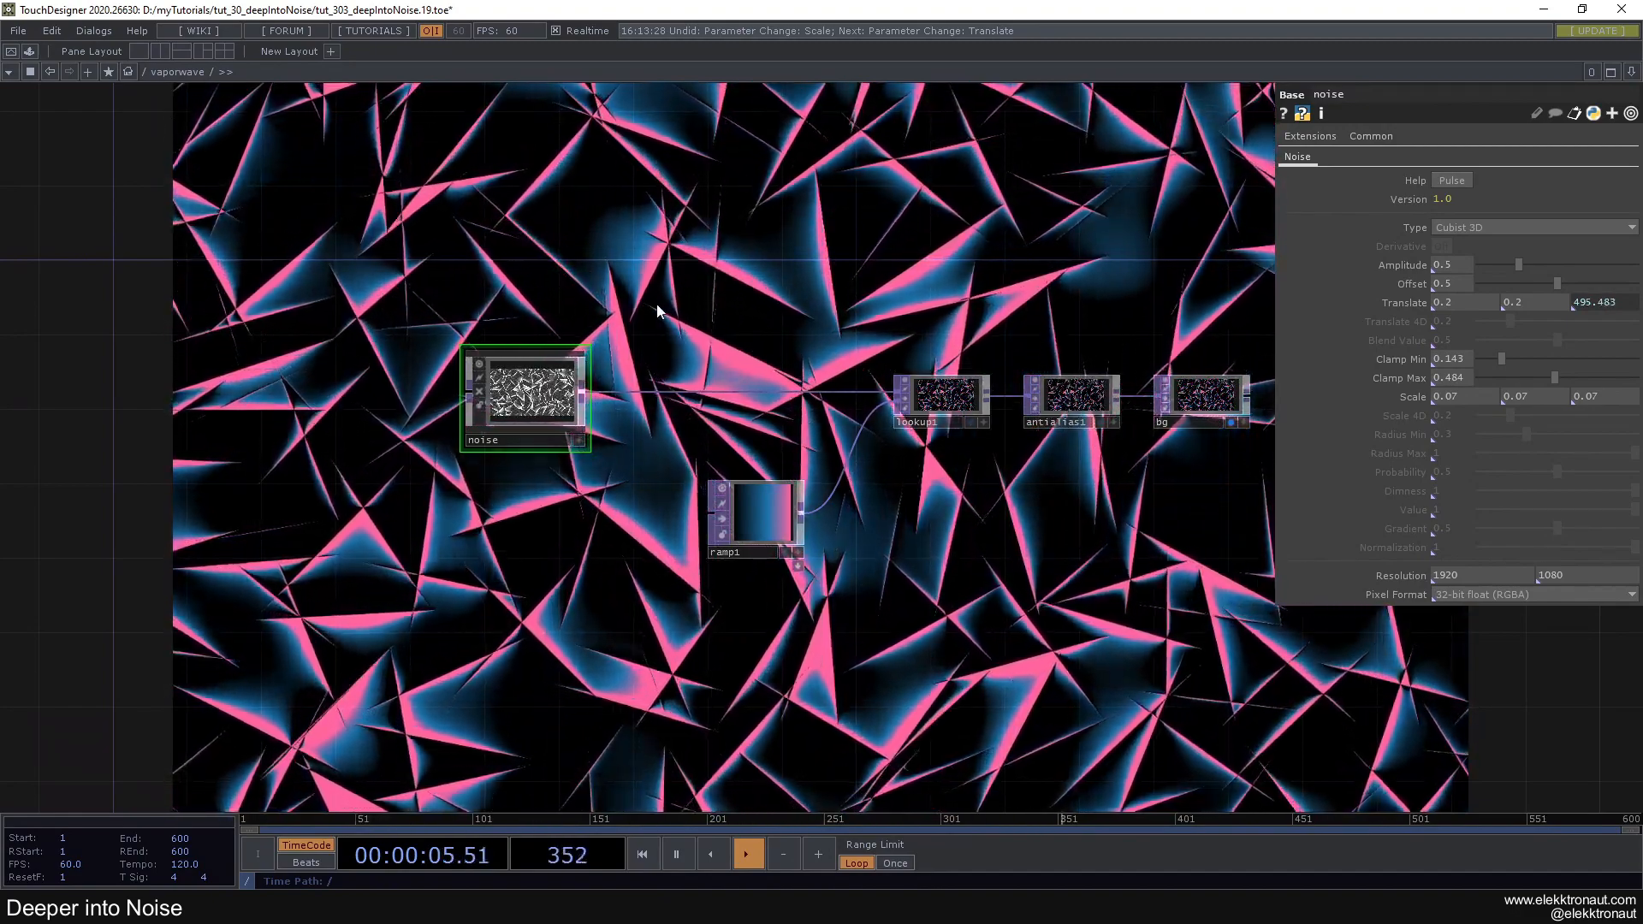
click(1080, 416)
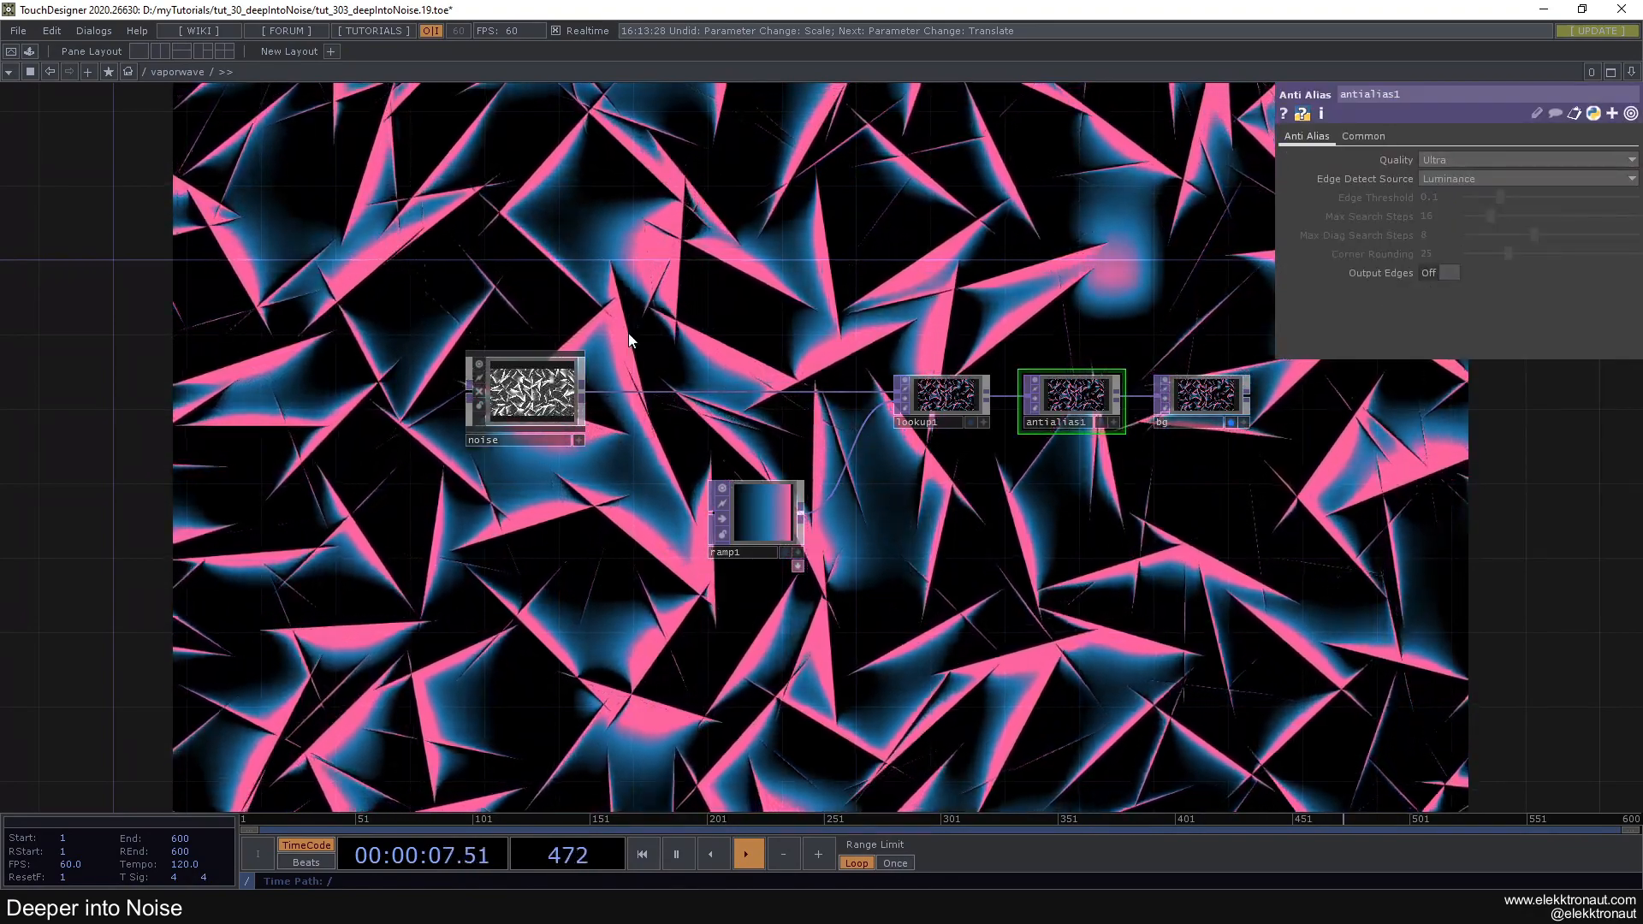
Try an Amplitude of about 0.57 and an Offset of about 0.692 on the vaporwave noise component, and undo both changes
scroll(522, 398, up, 2)
click(523, 396)
scroll(524, 395, up, 1)
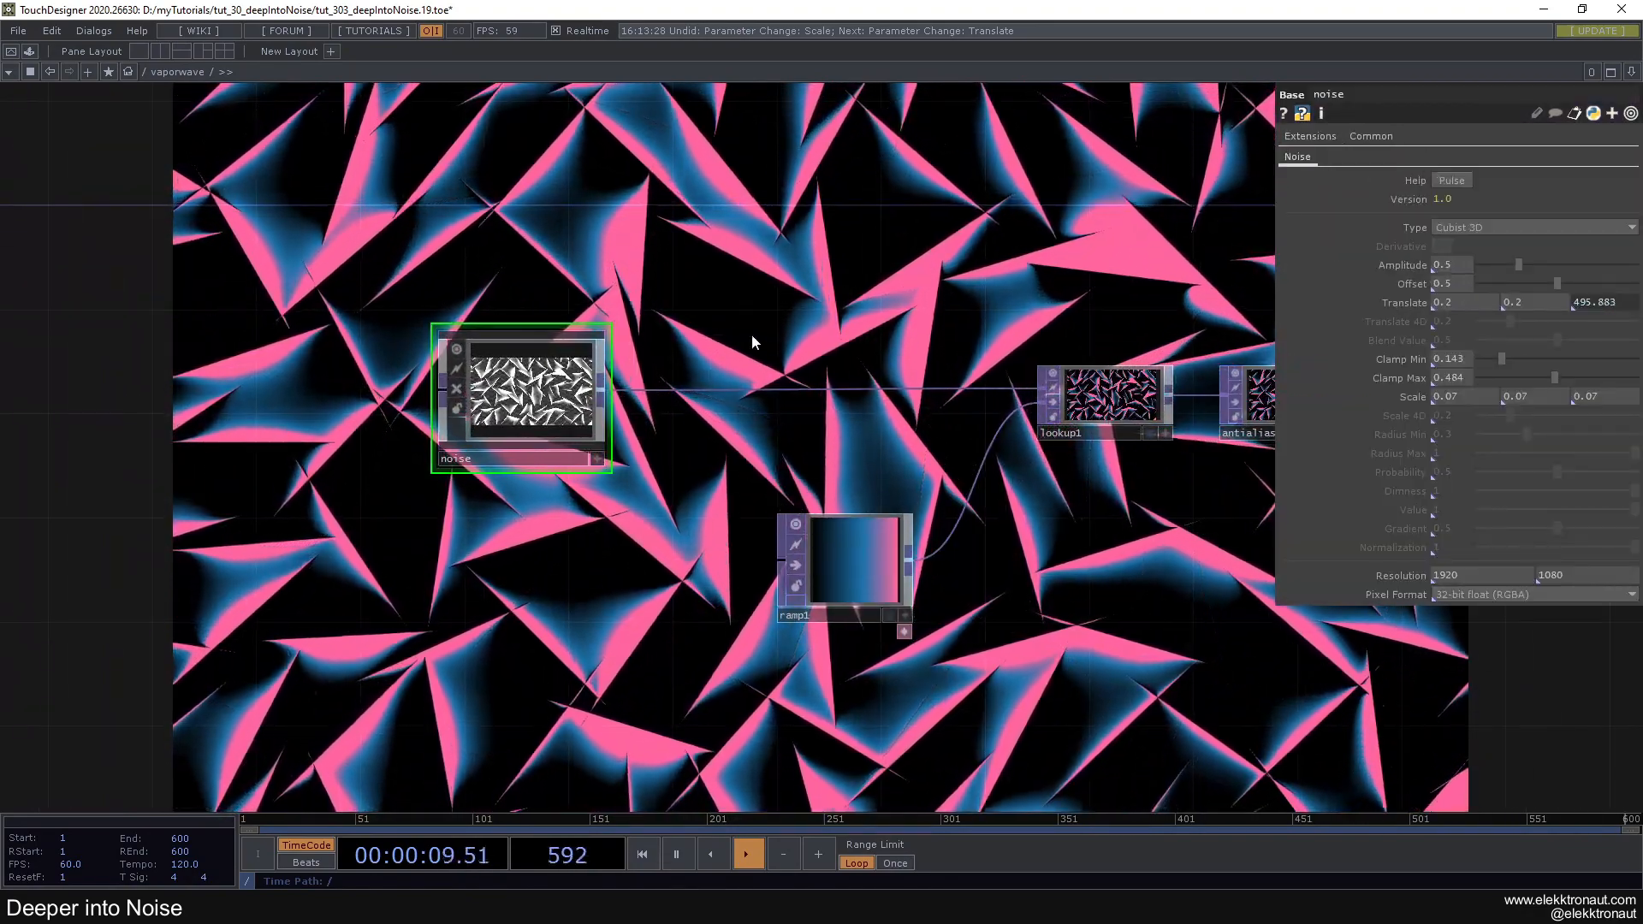
mouse_move(1557, 283)
mouse_down()
mouse_move(1496, 284)
mouse_move(1583, 285)
mouse_move(1508, 272)
mouse_move(1526, 273)
mouse_up()
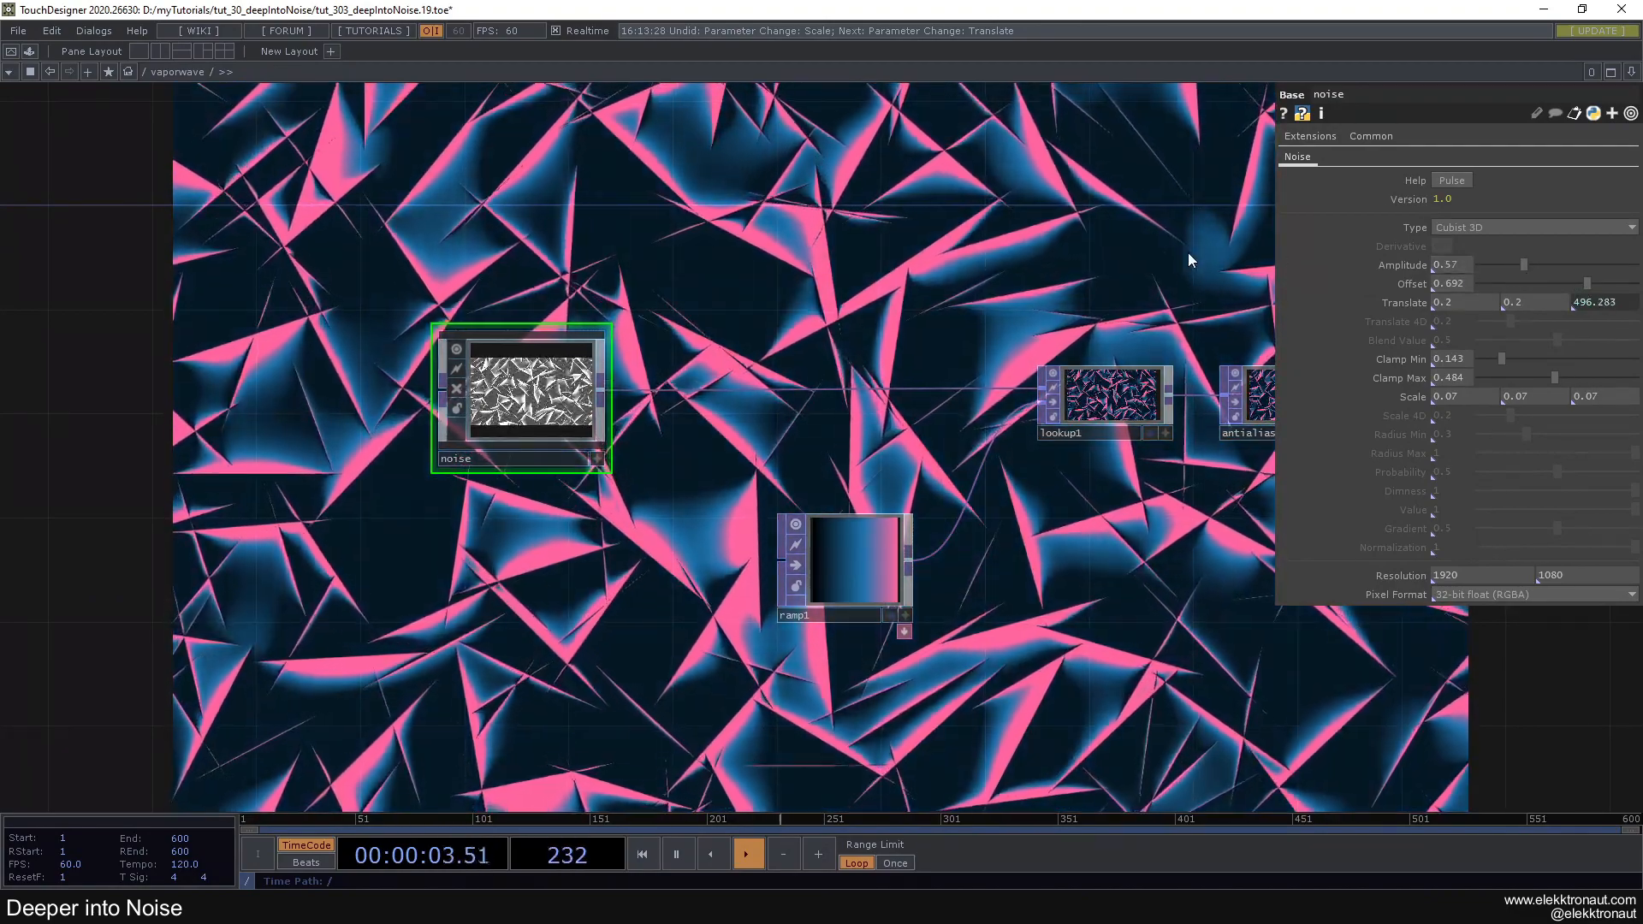
key(ctrl+z)
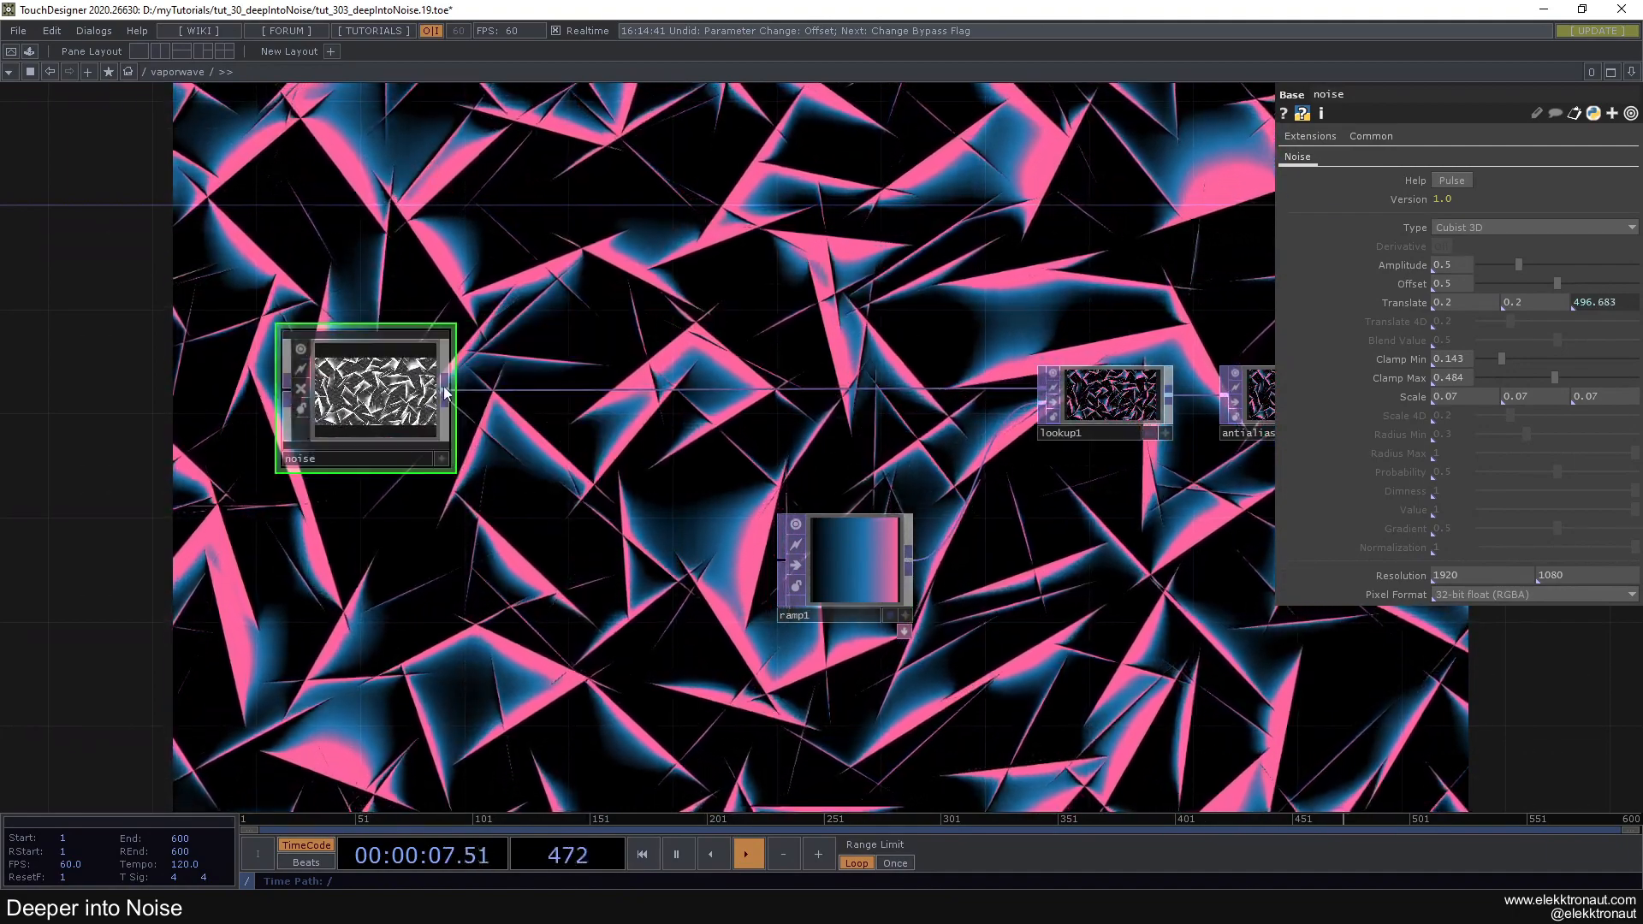
Try a Slope TOP with Strength 80 between the noise component and lookup1, and delete it again
right_click(546, 390)
click(563, 371)
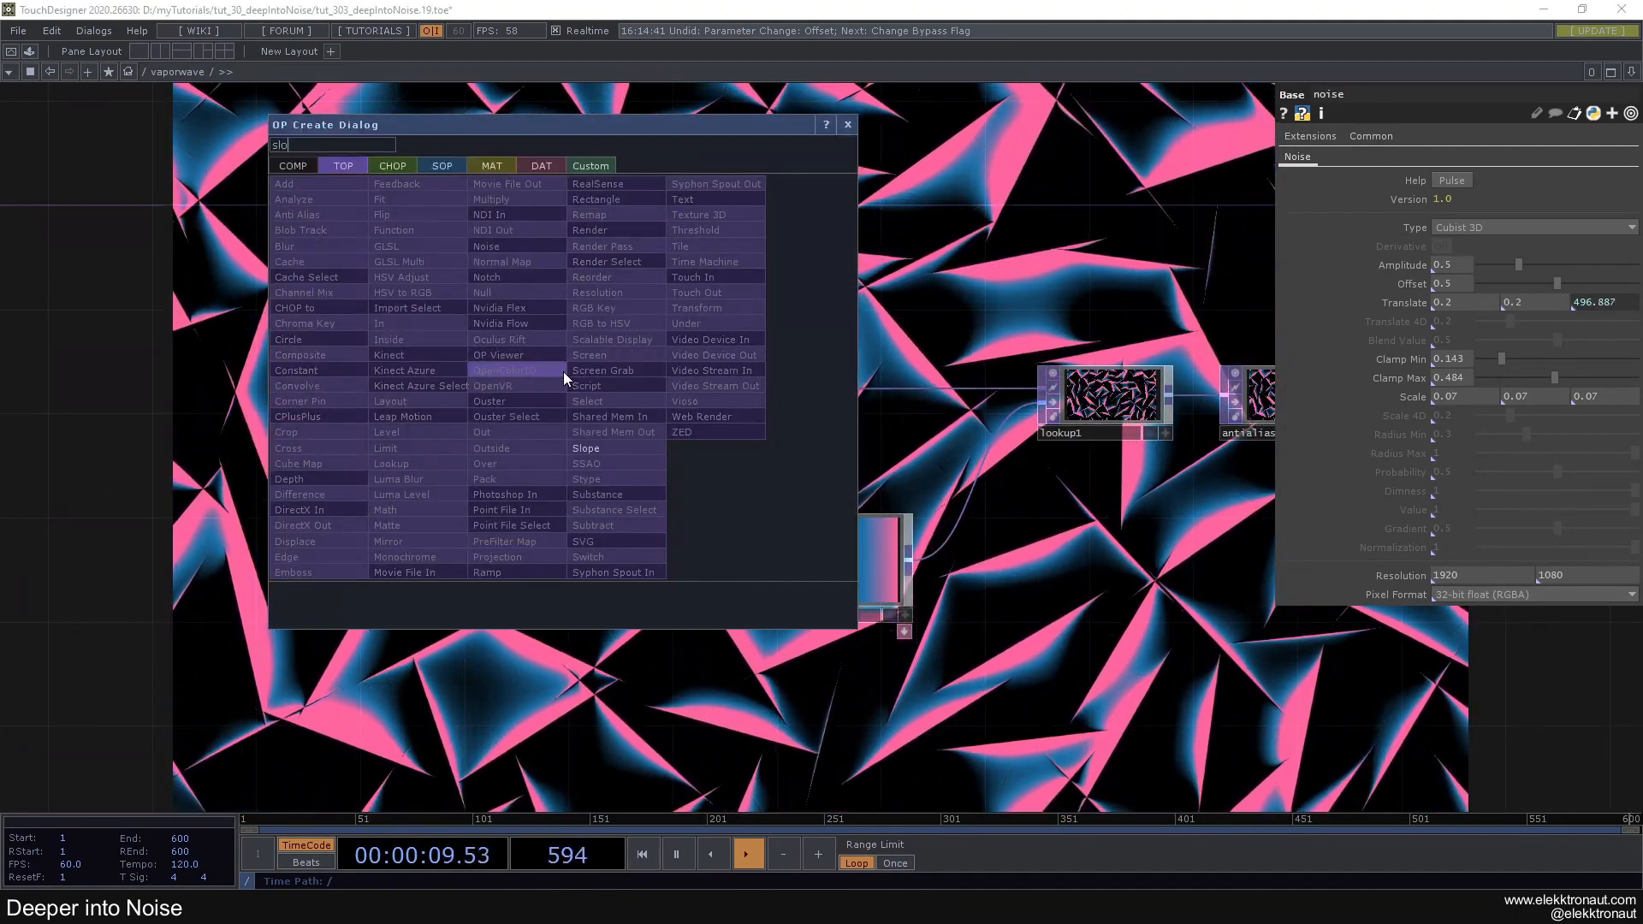
click(599, 448)
click(760, 382)
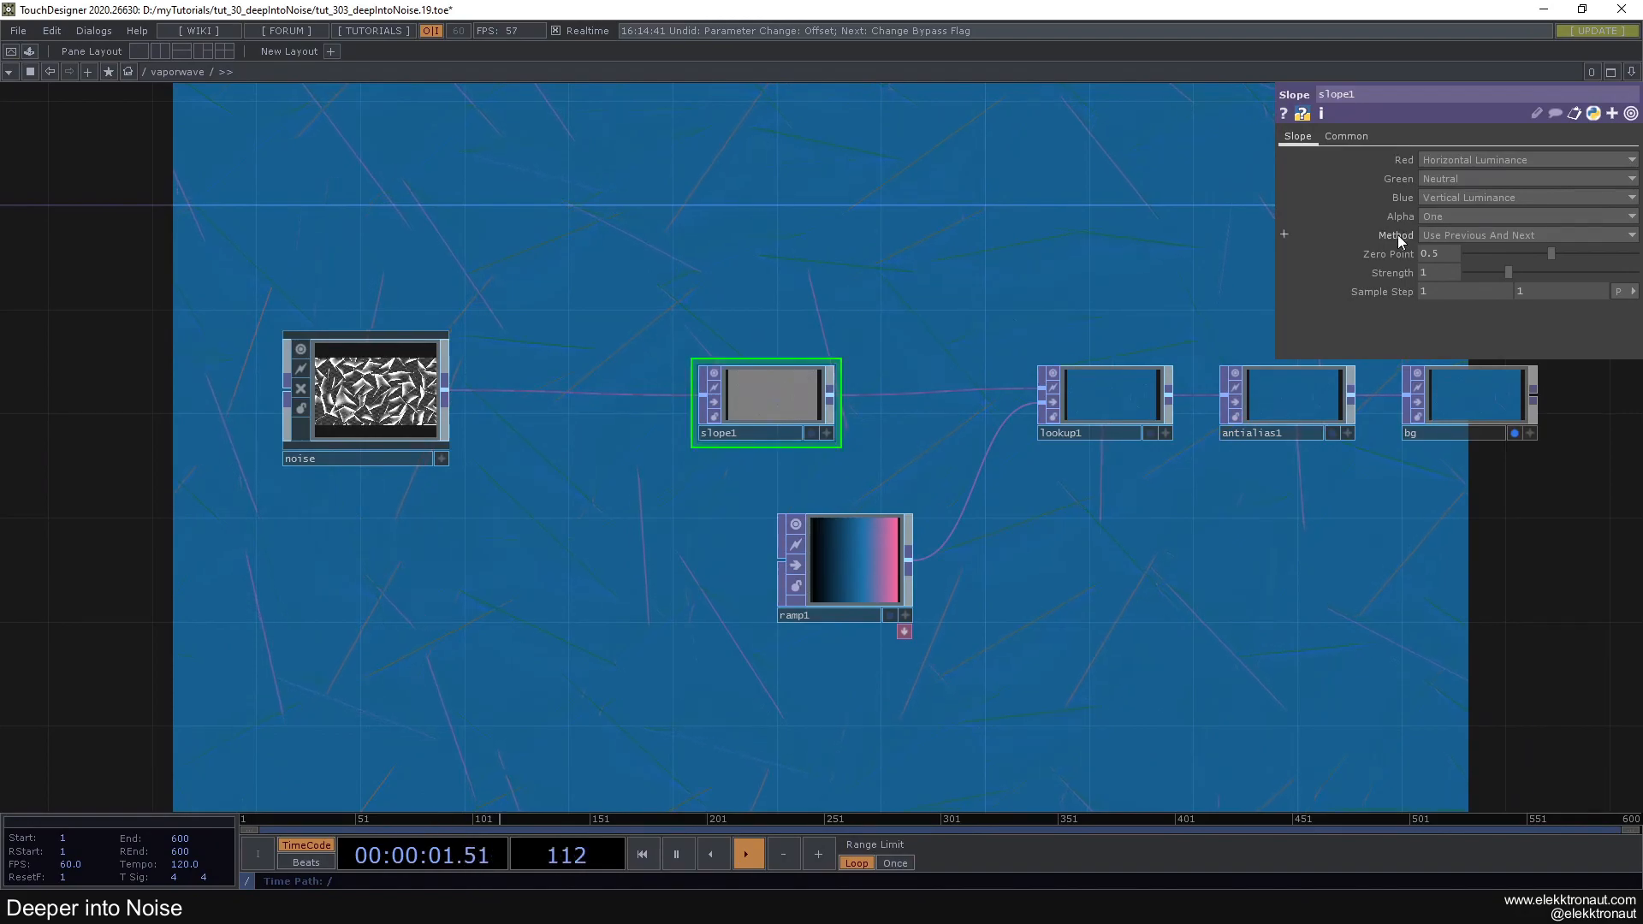
text(80)
key(Return)
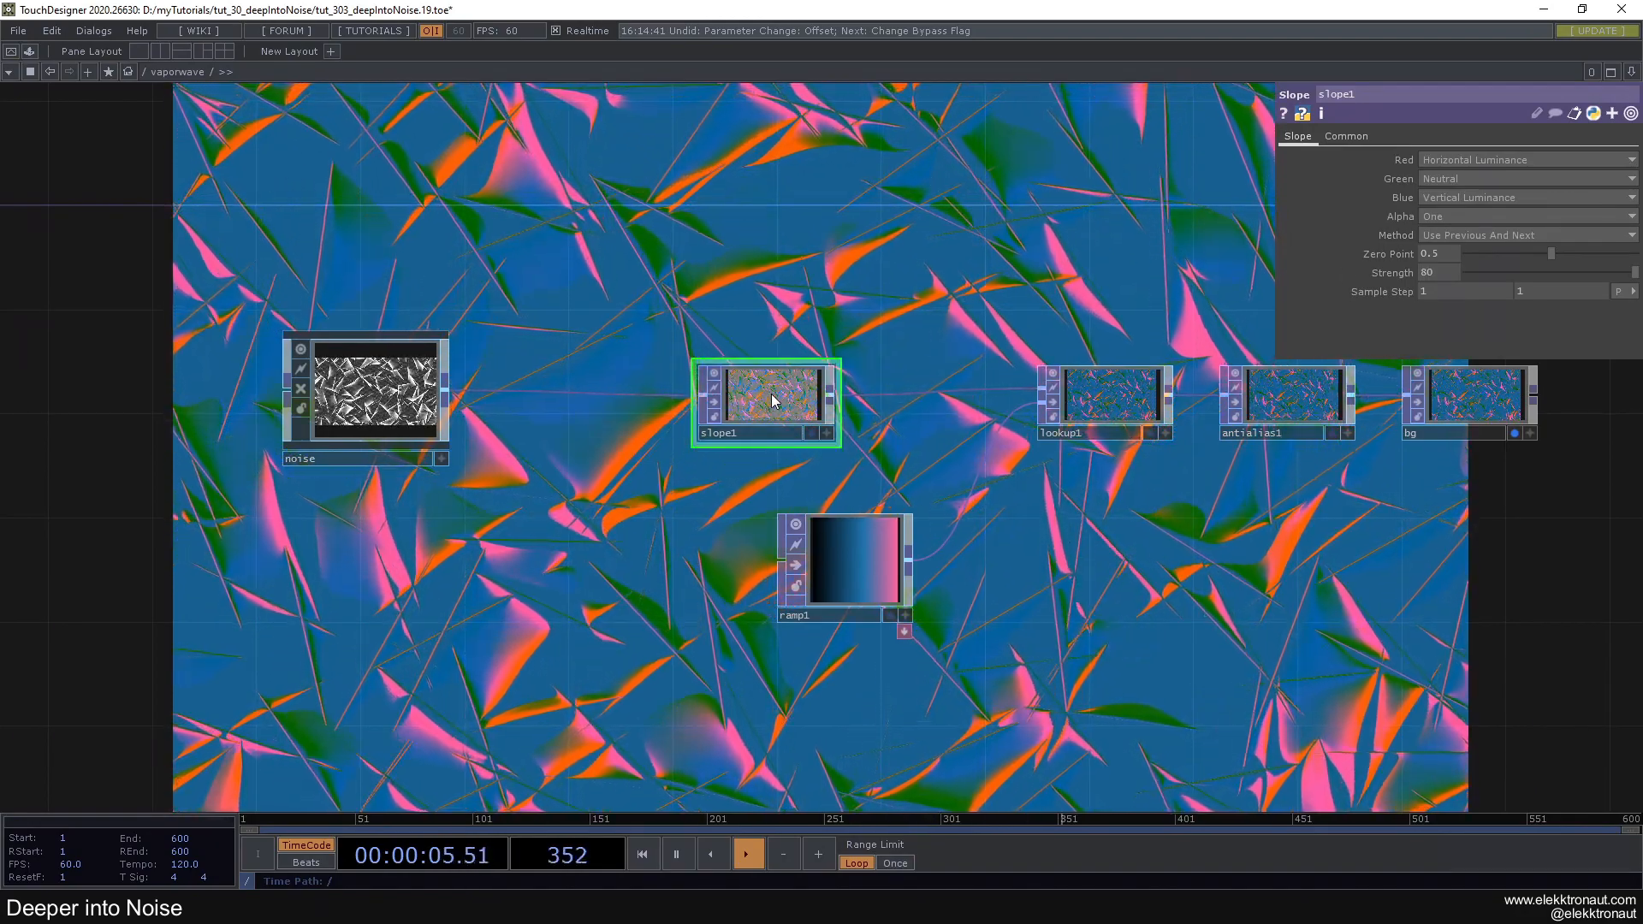
key(Delete)
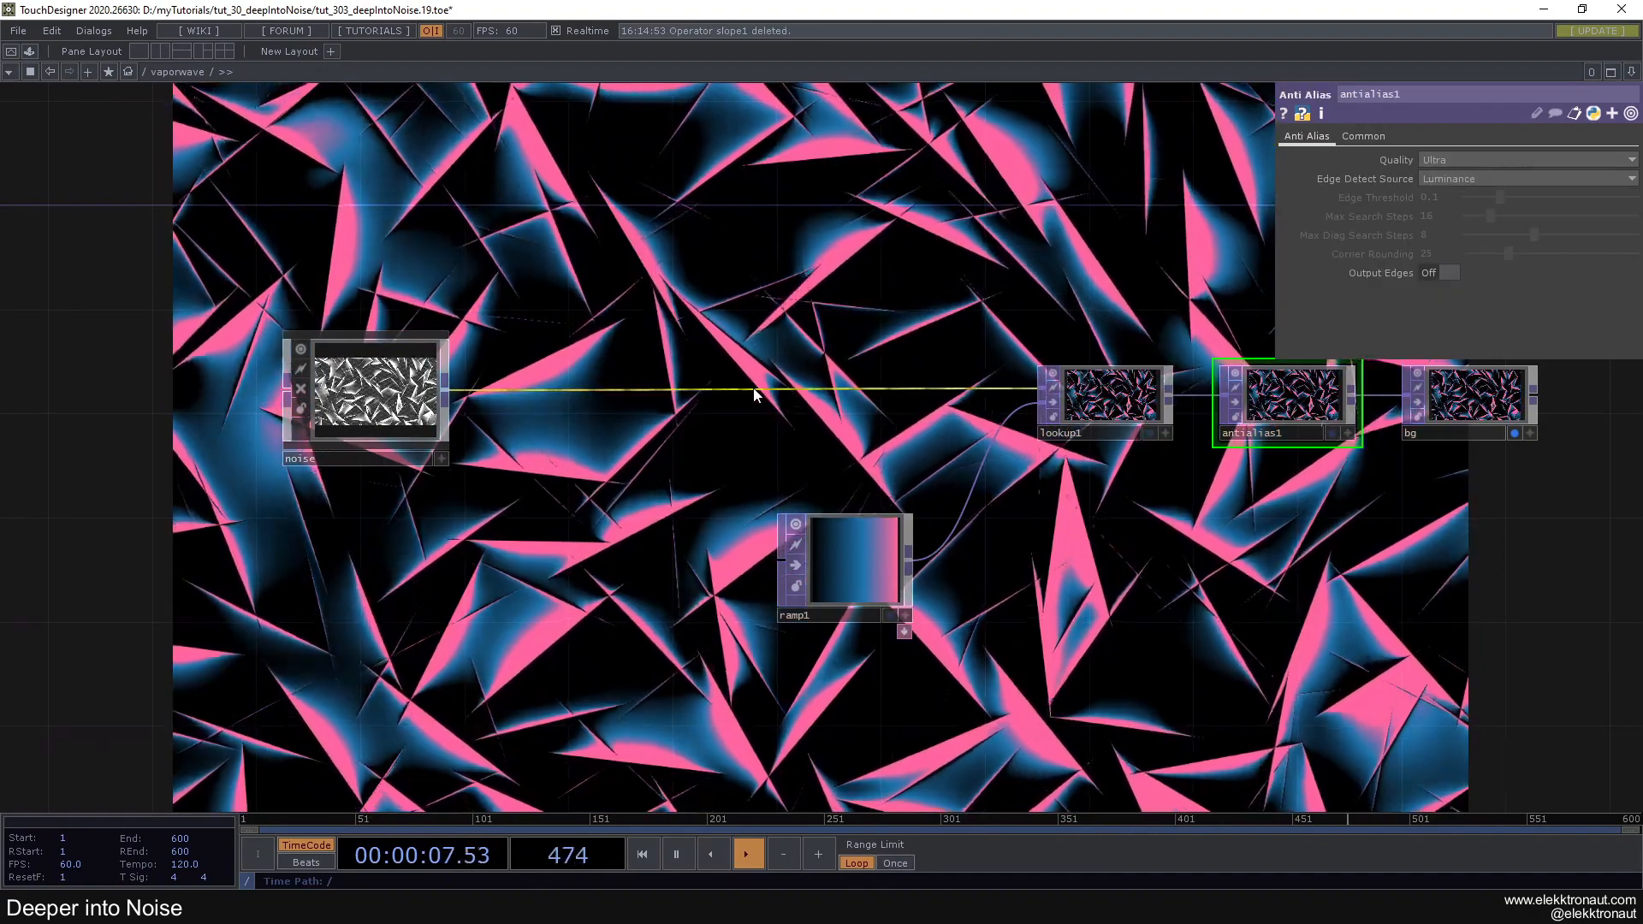
Leave the vaporwave container and open the network of the cellular container
scroll(772, 392, down, 5)
scroll(773, 392, down, 6)
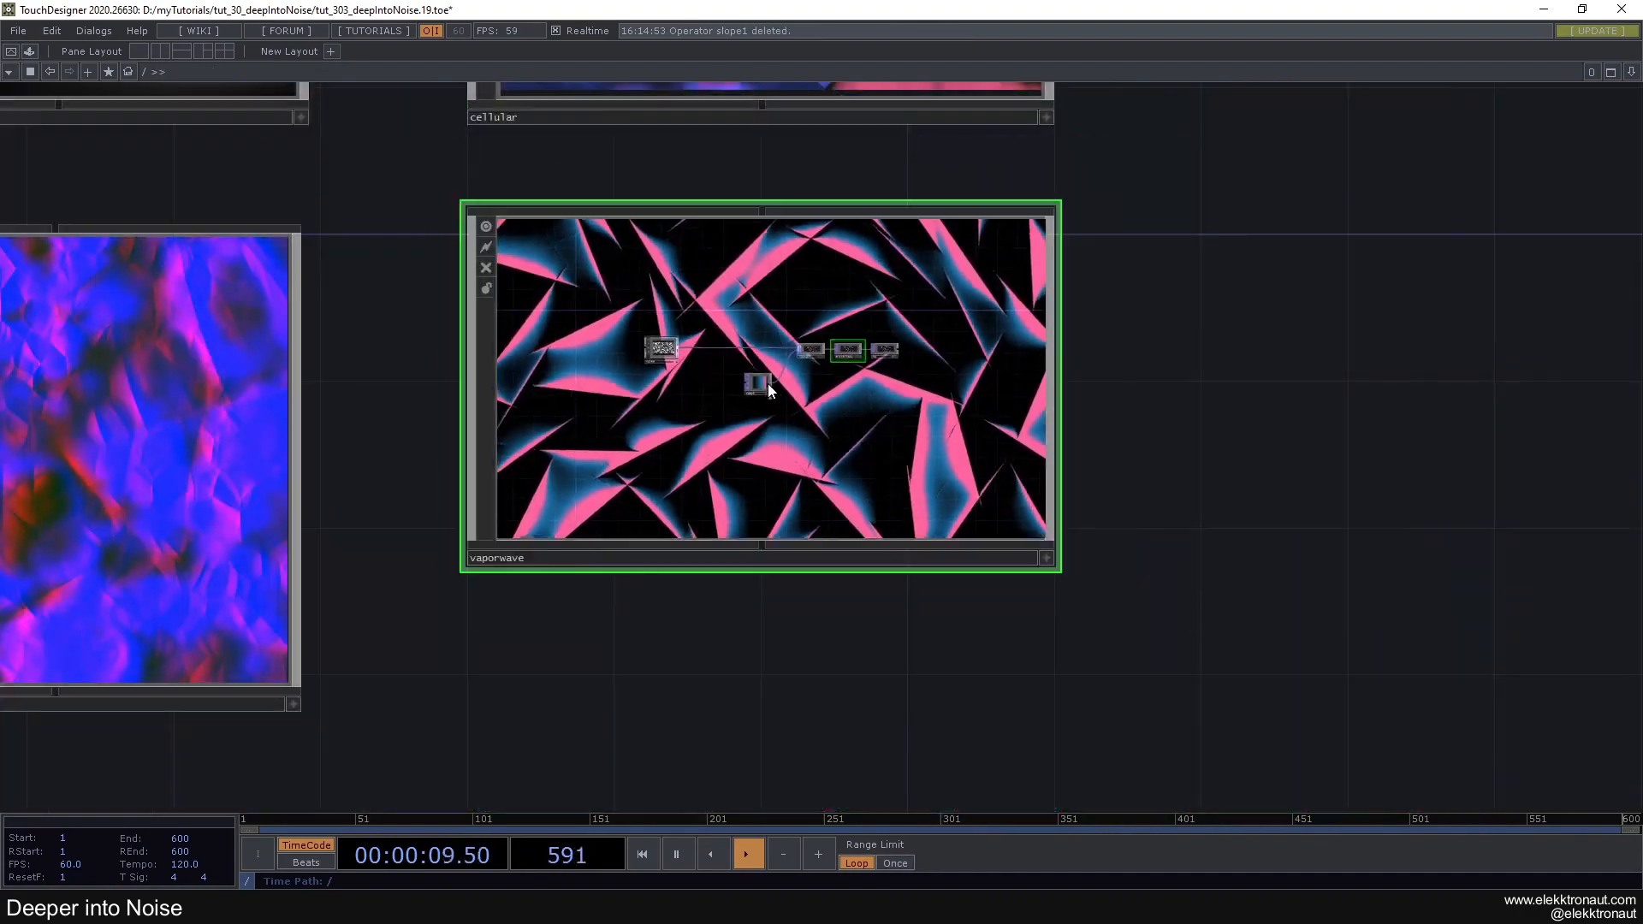
scroll(815, 389, up, 6)
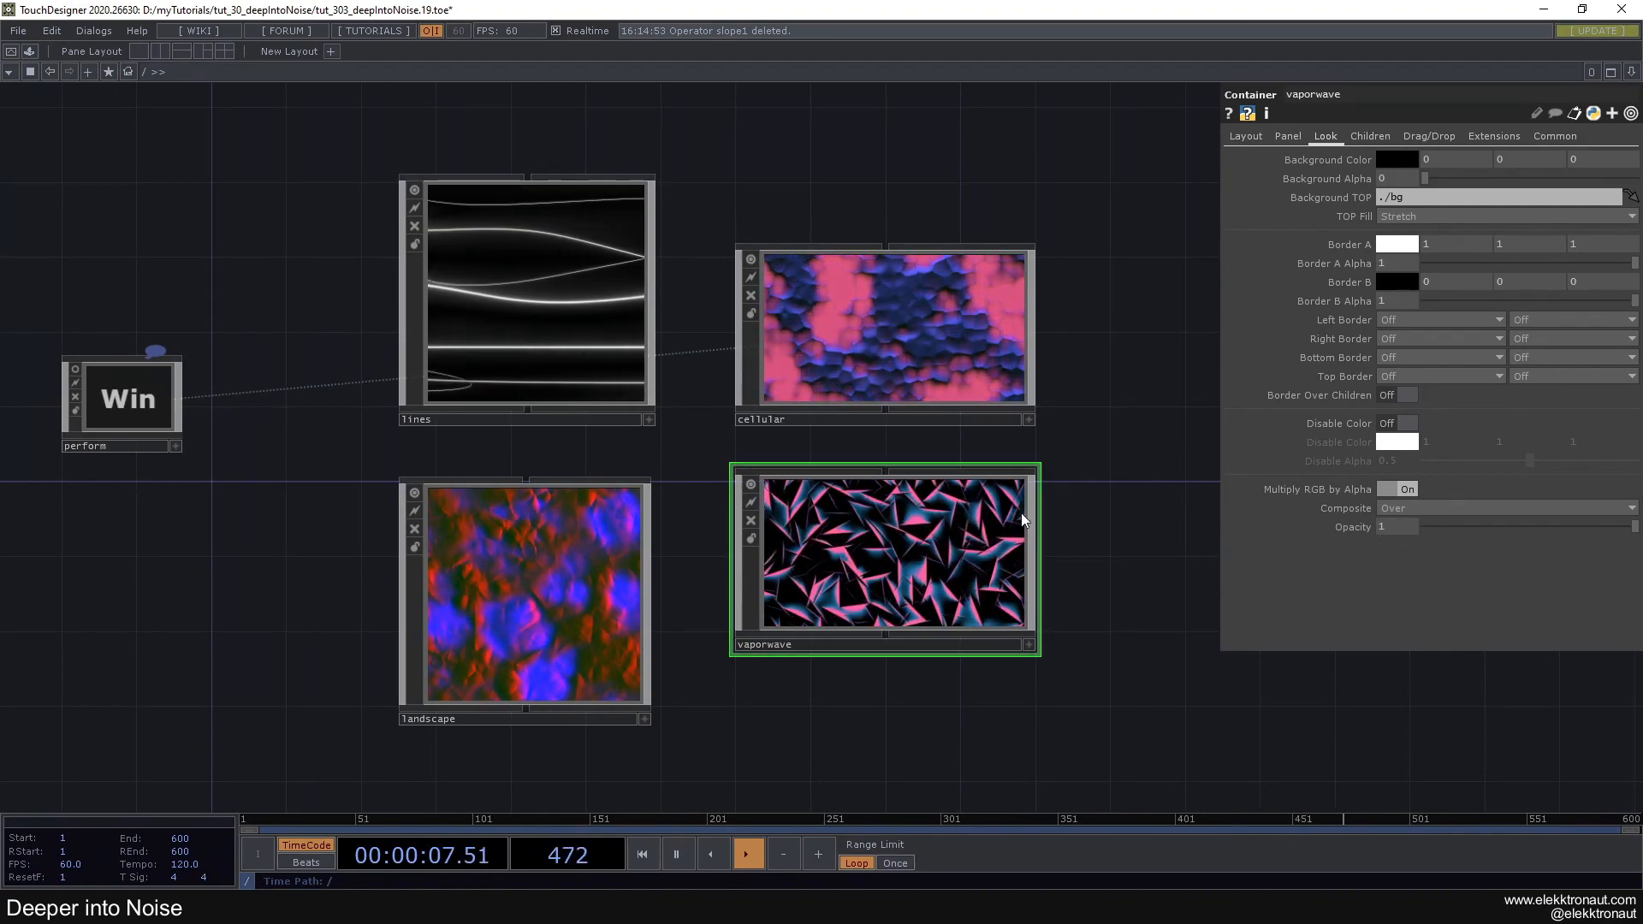
scroll(832, 333, up, 5)
scroll(394, 360, up, 5)
key(p)
click(111, 373)
drag(338, 249, 621, 247)
Examine the available types of the cellular container's noise component
click(1482, 226)
click(1167, 202)
click(1453, 248)
scroll(971, 368, down, 3)
drag(919, 274, 883, 279)
click(1499, 225)
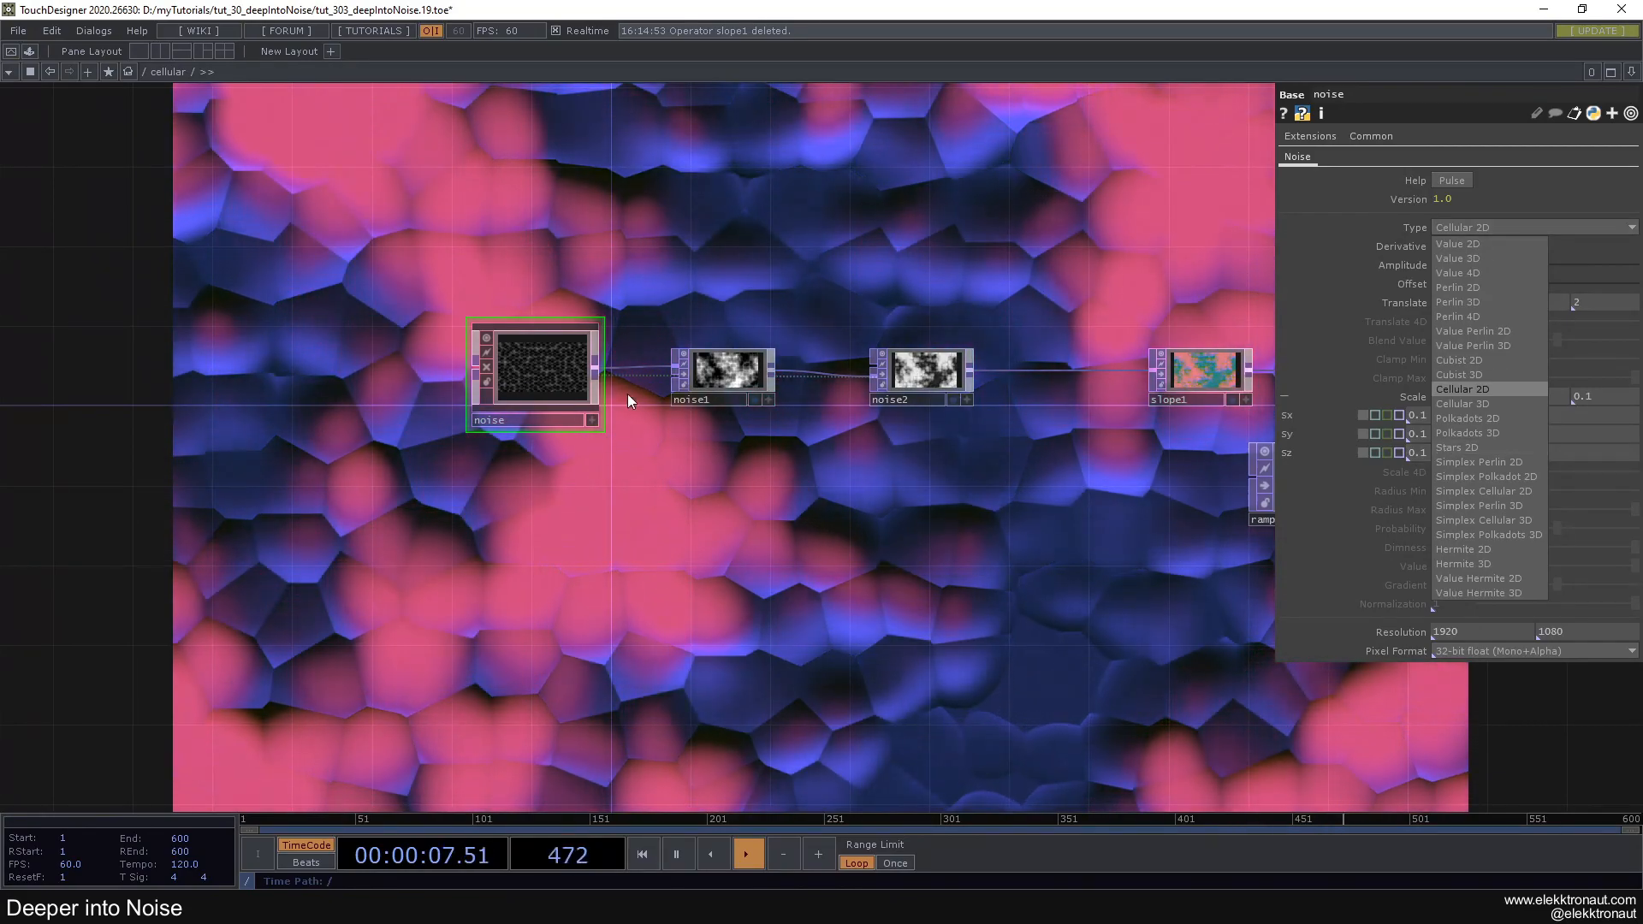
click(624, 490)
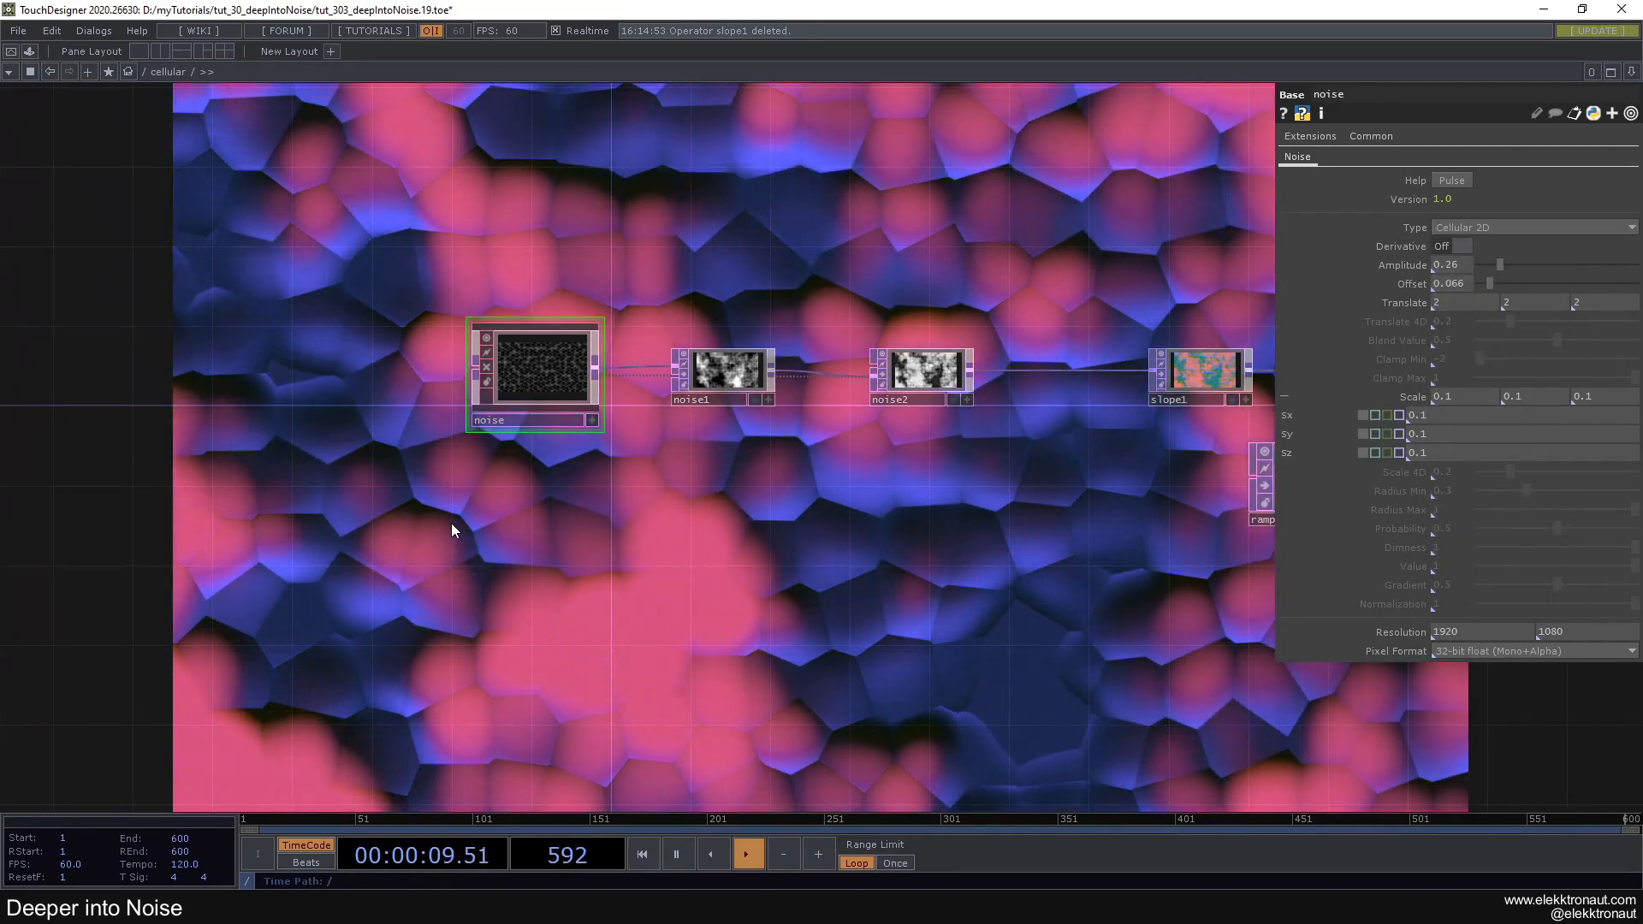
key(Tab)
text(n)
click(374, 398)
click(531, 368)
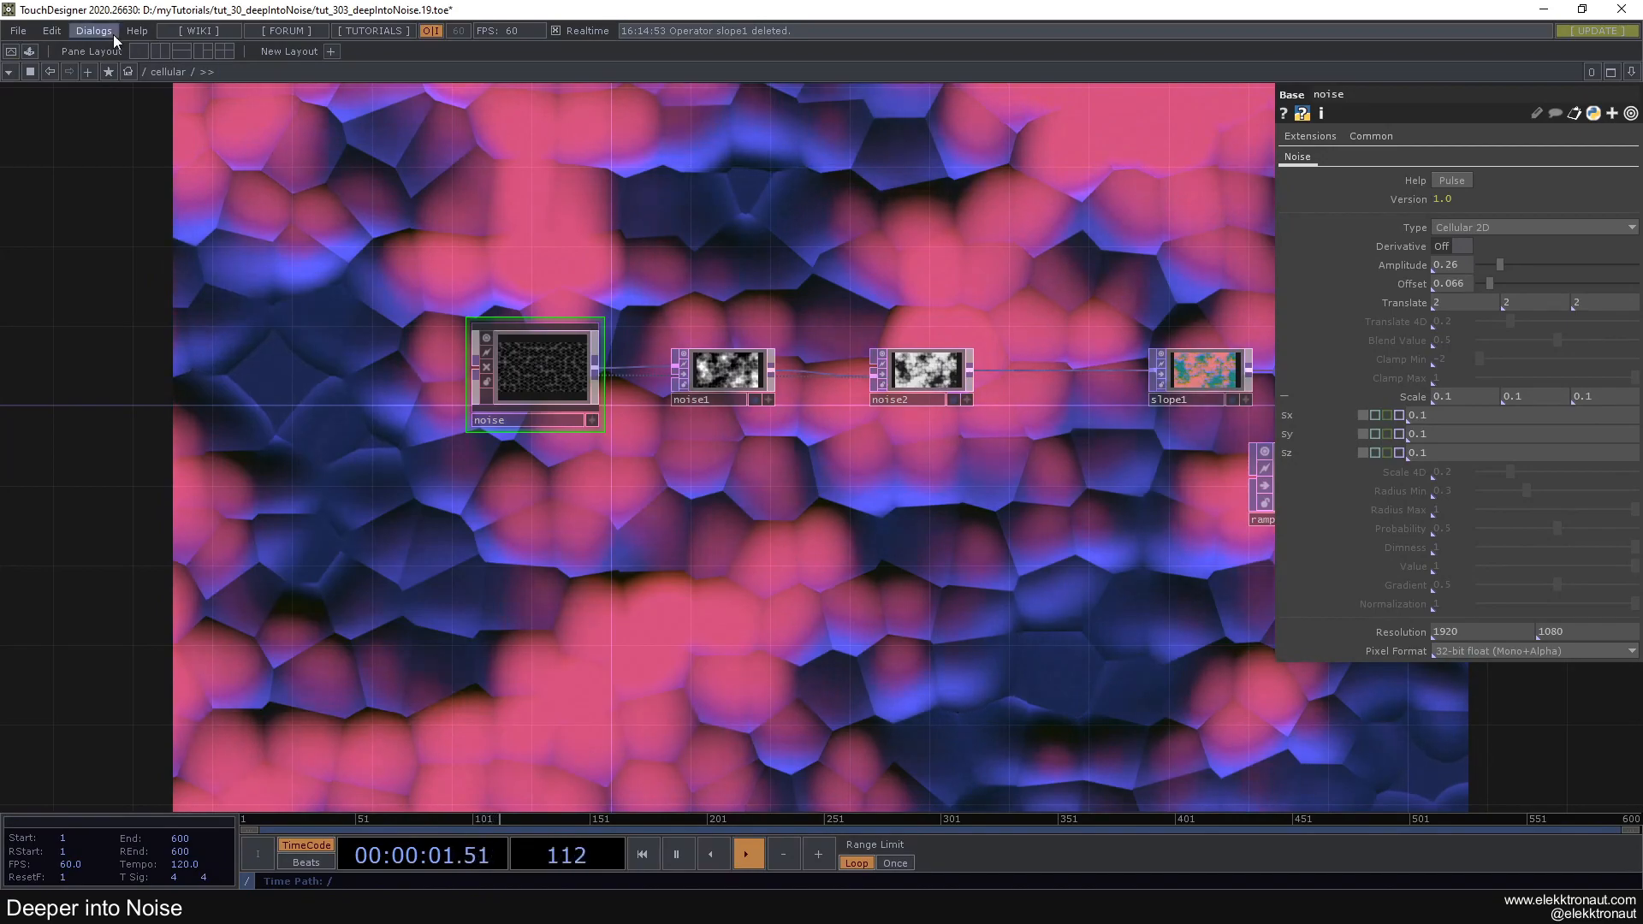
Add another noise component from the Palette's Generators below the existing one and set its Type to Stars 2D
click(31, 50)
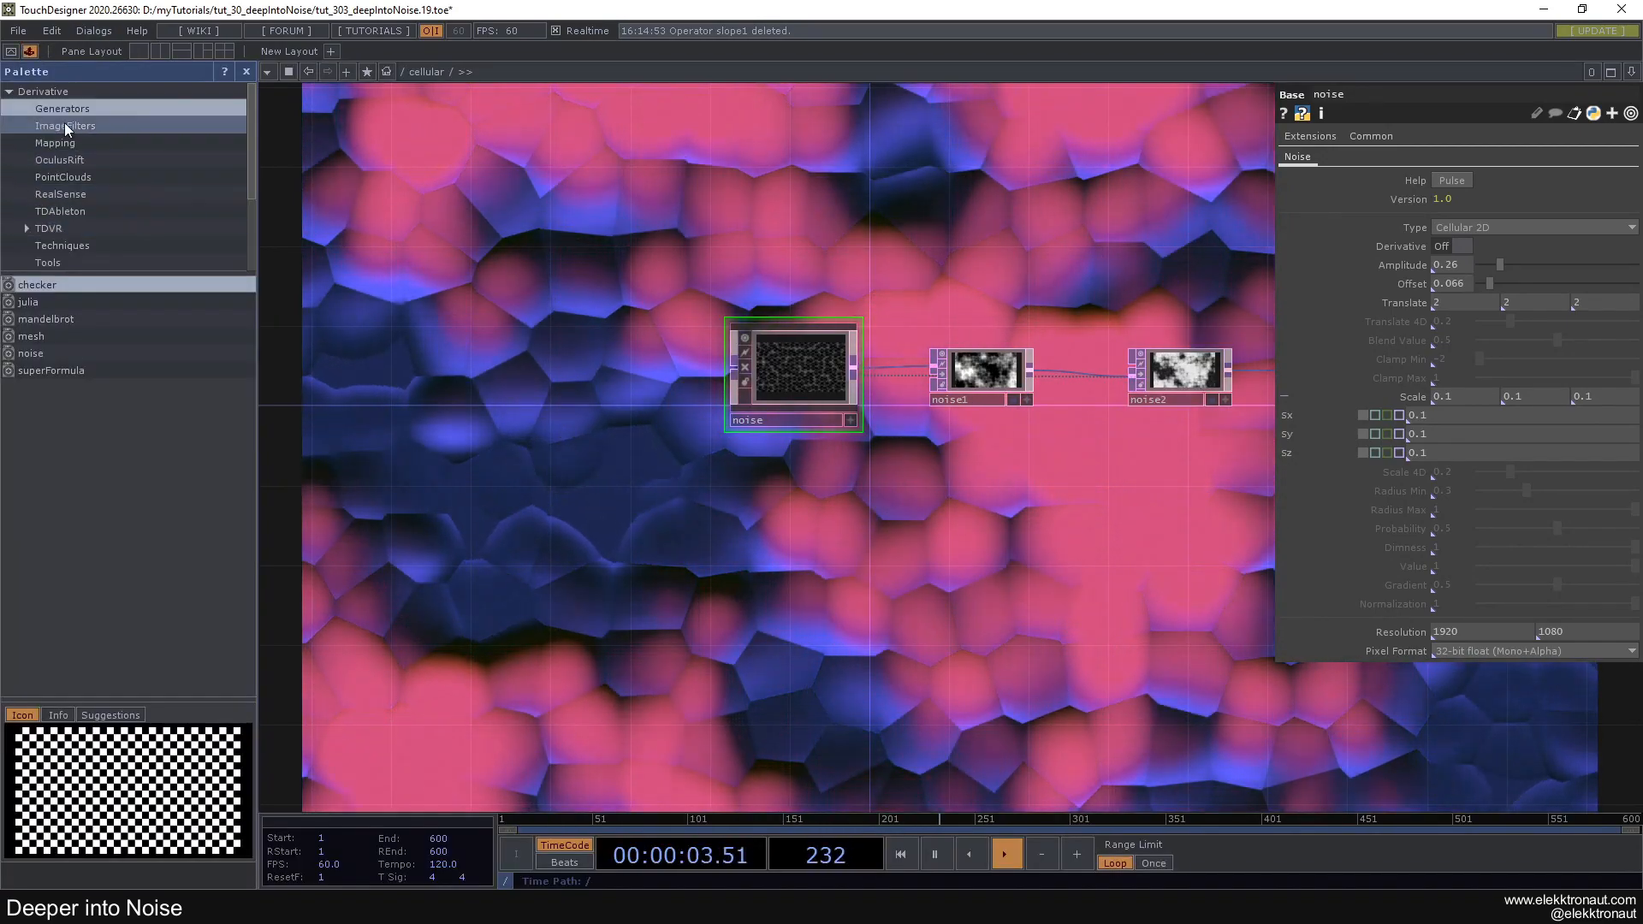
drag(82, 354, 685, 575)
scroll(726, 535, up, 5)
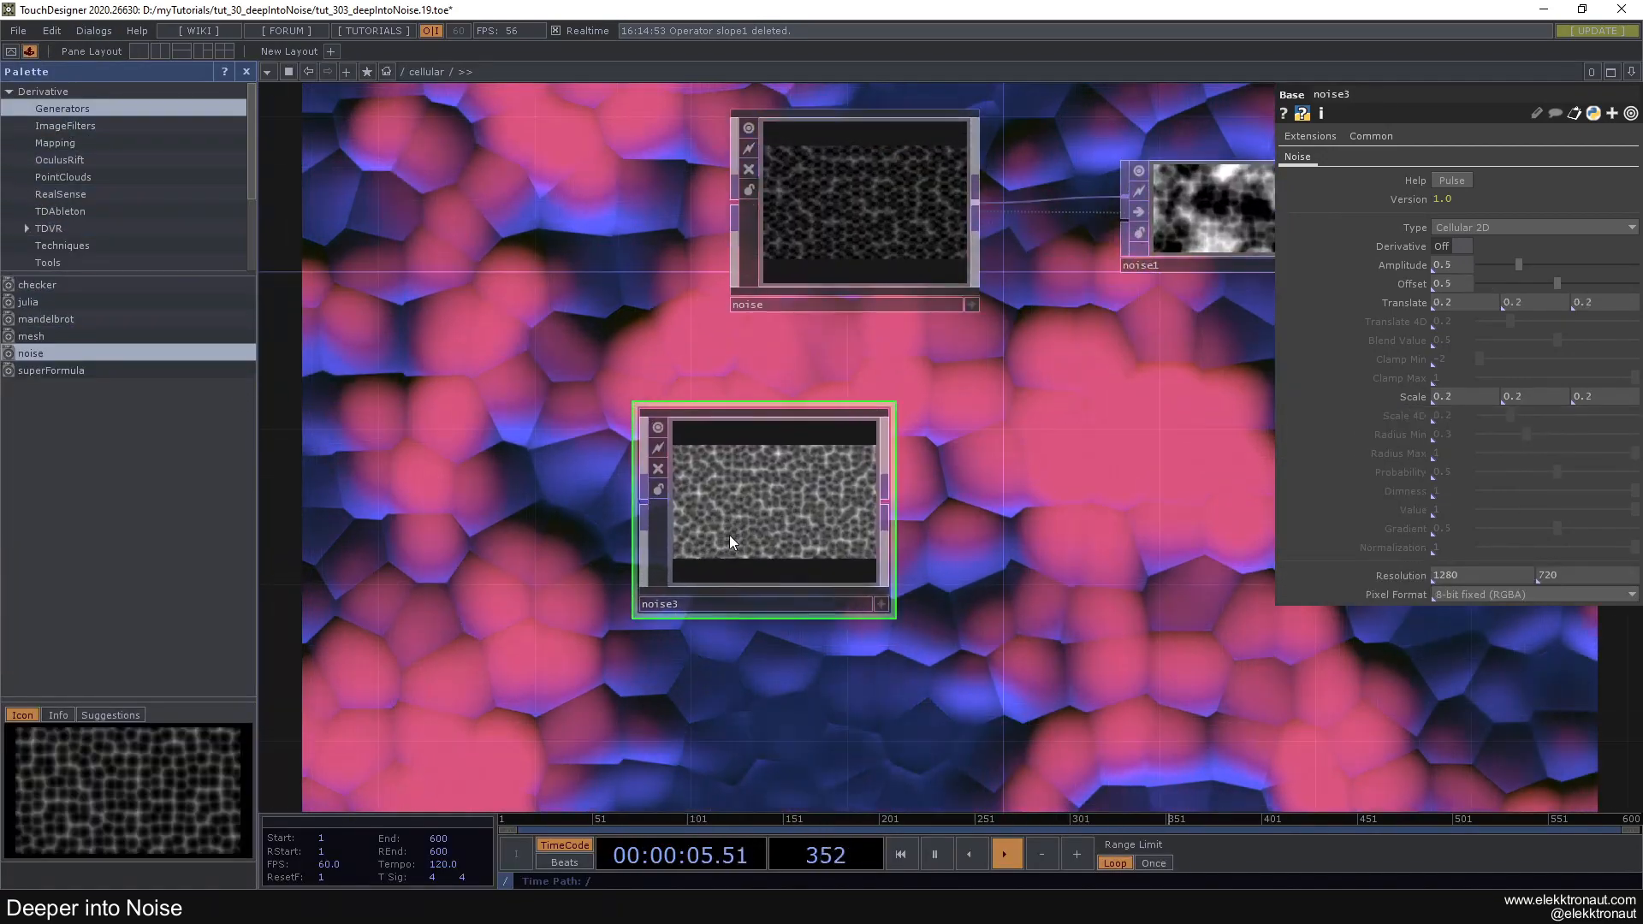
click(1466, 228)
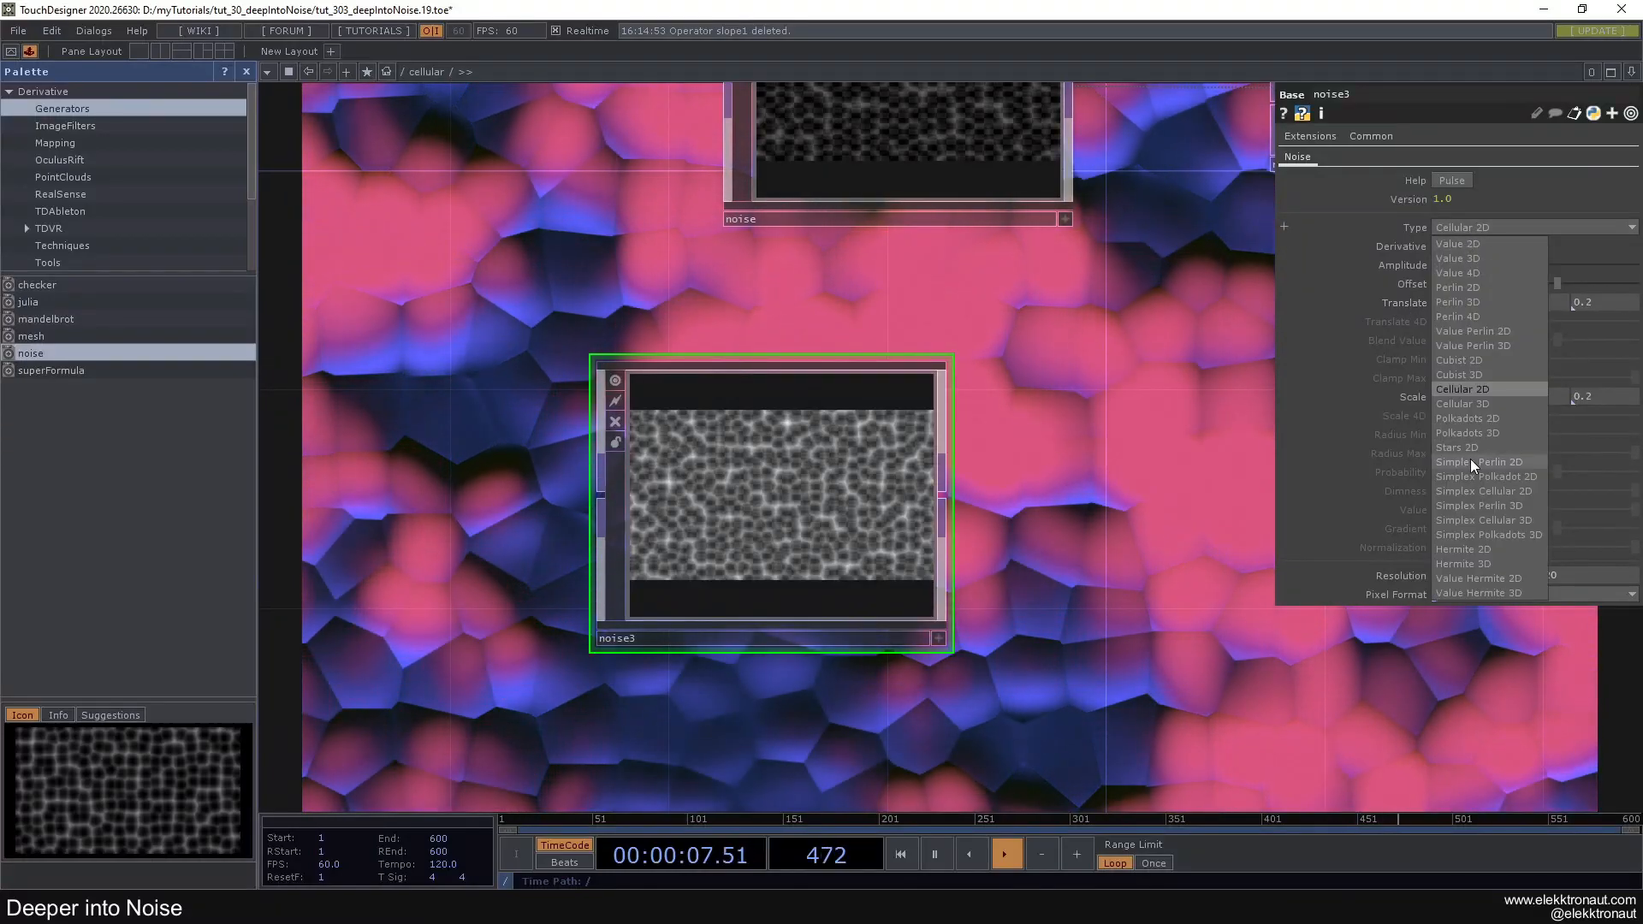
click(1470, 458)
scroll(782, 506, up, 5)
scroll(816, 512, down, 3)
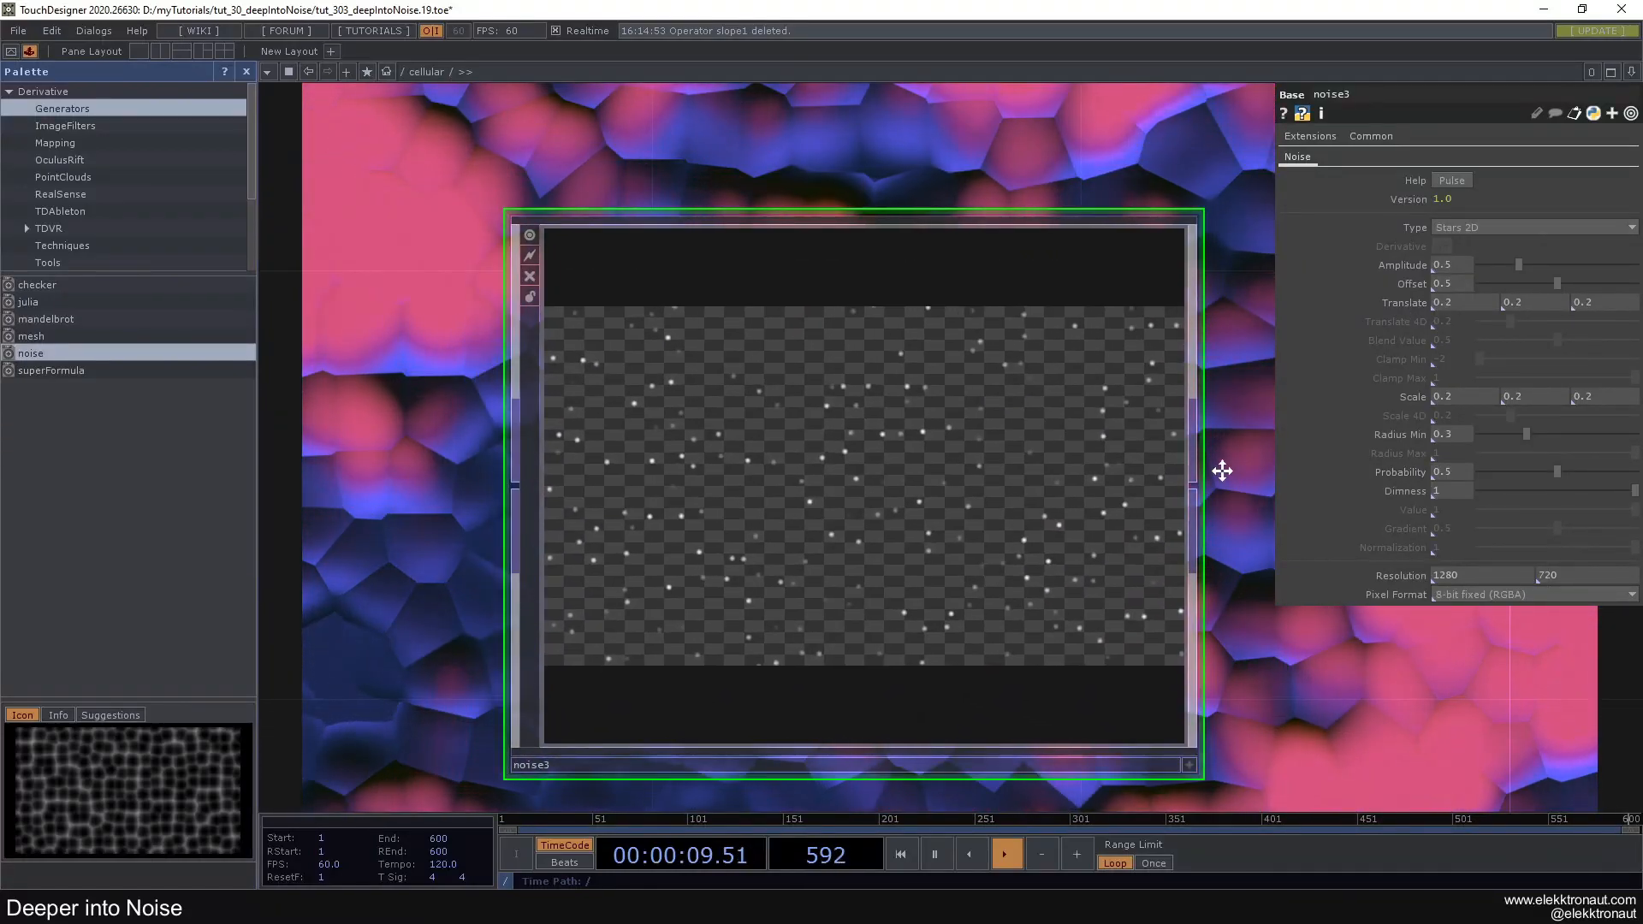
drag(1231, 474, 1174, 453)
Set the star noise's Radius Min to about 0.097 and its Scale to about 1.714 on all axes
drag(1527, 434, 1495, 436)
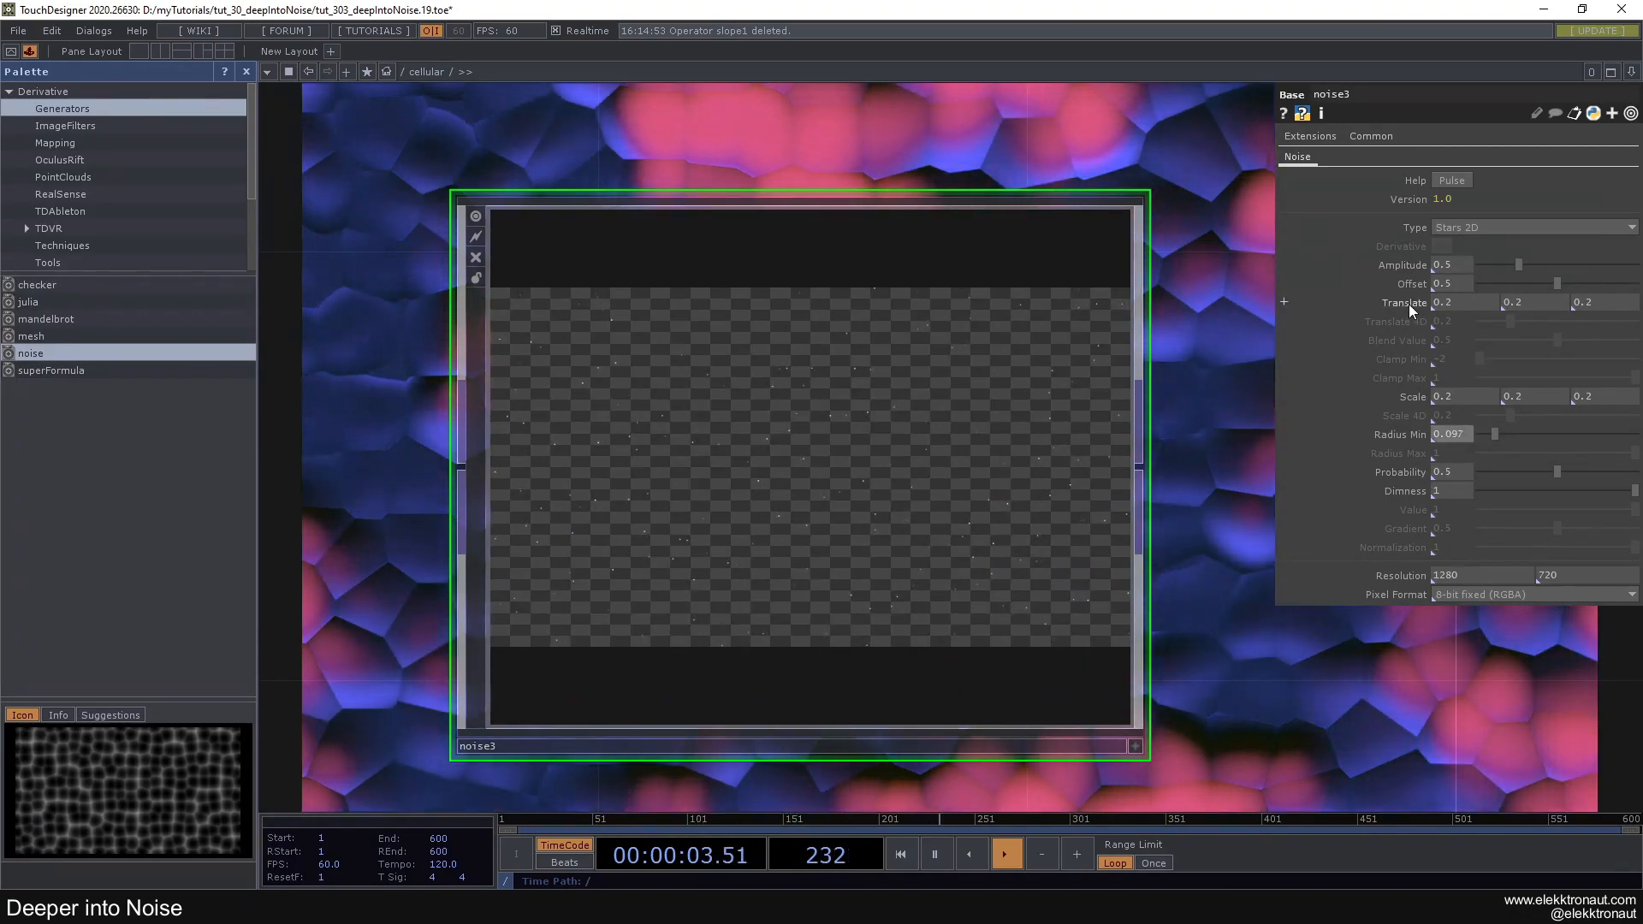
mouse_move(1410, 397)
middle_down()
mouse_move(1421, 373)
mouse_move(1408, 397)
middle_up()
scroll(1085, 613, down, 5)
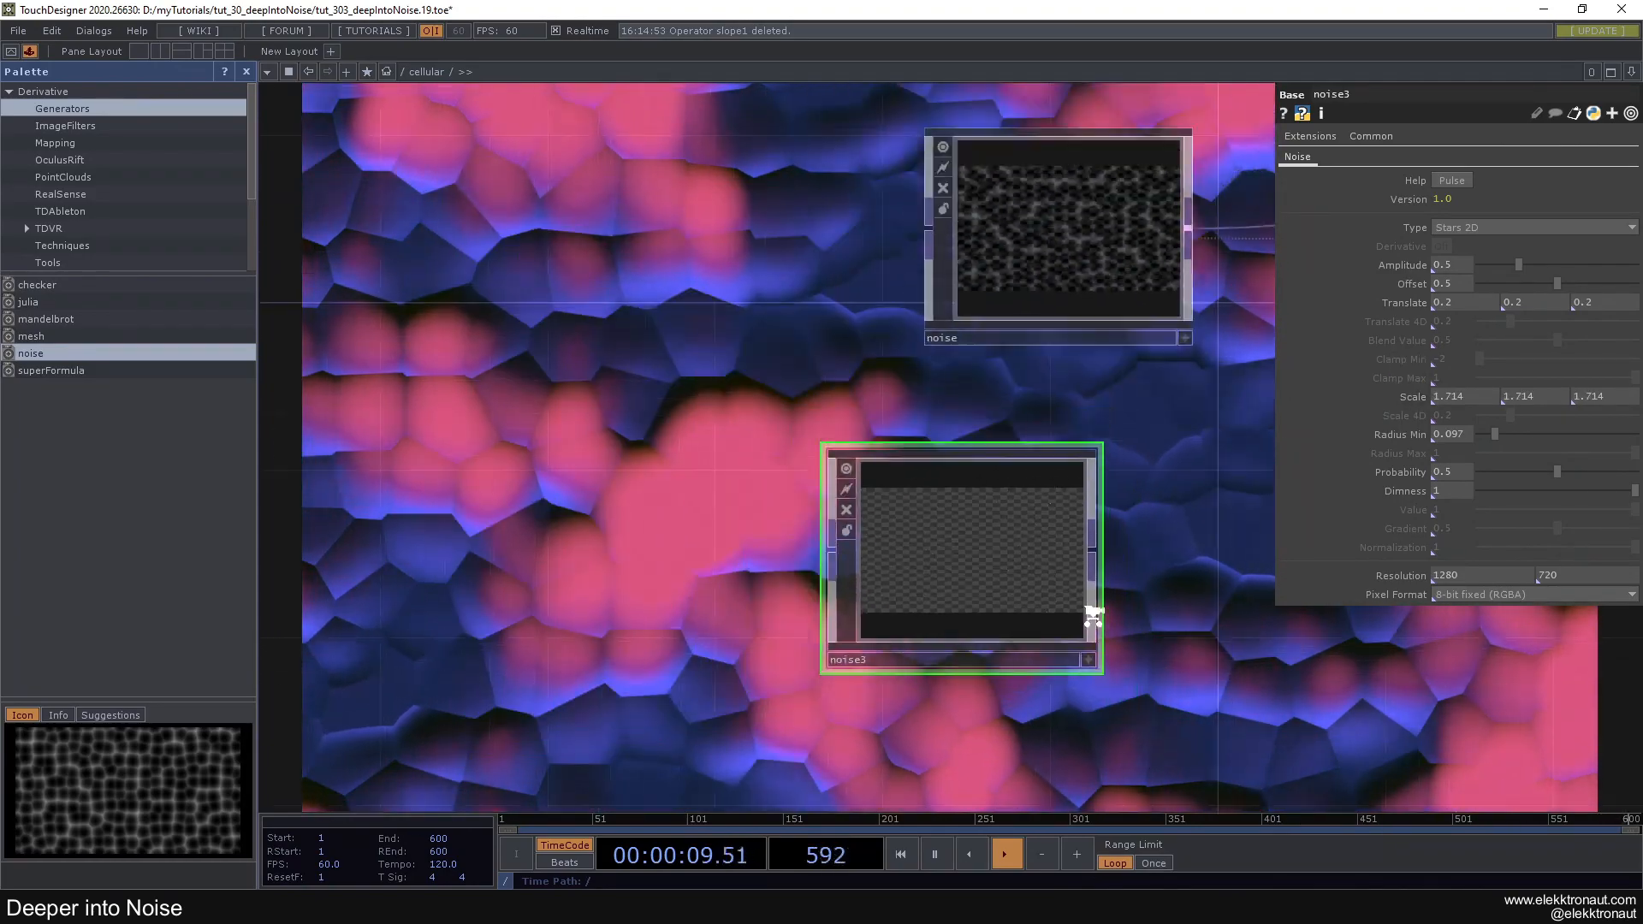
Add an RGB Key TOP after the star noise and connect its output to the bg operator
right_click(865, 562)
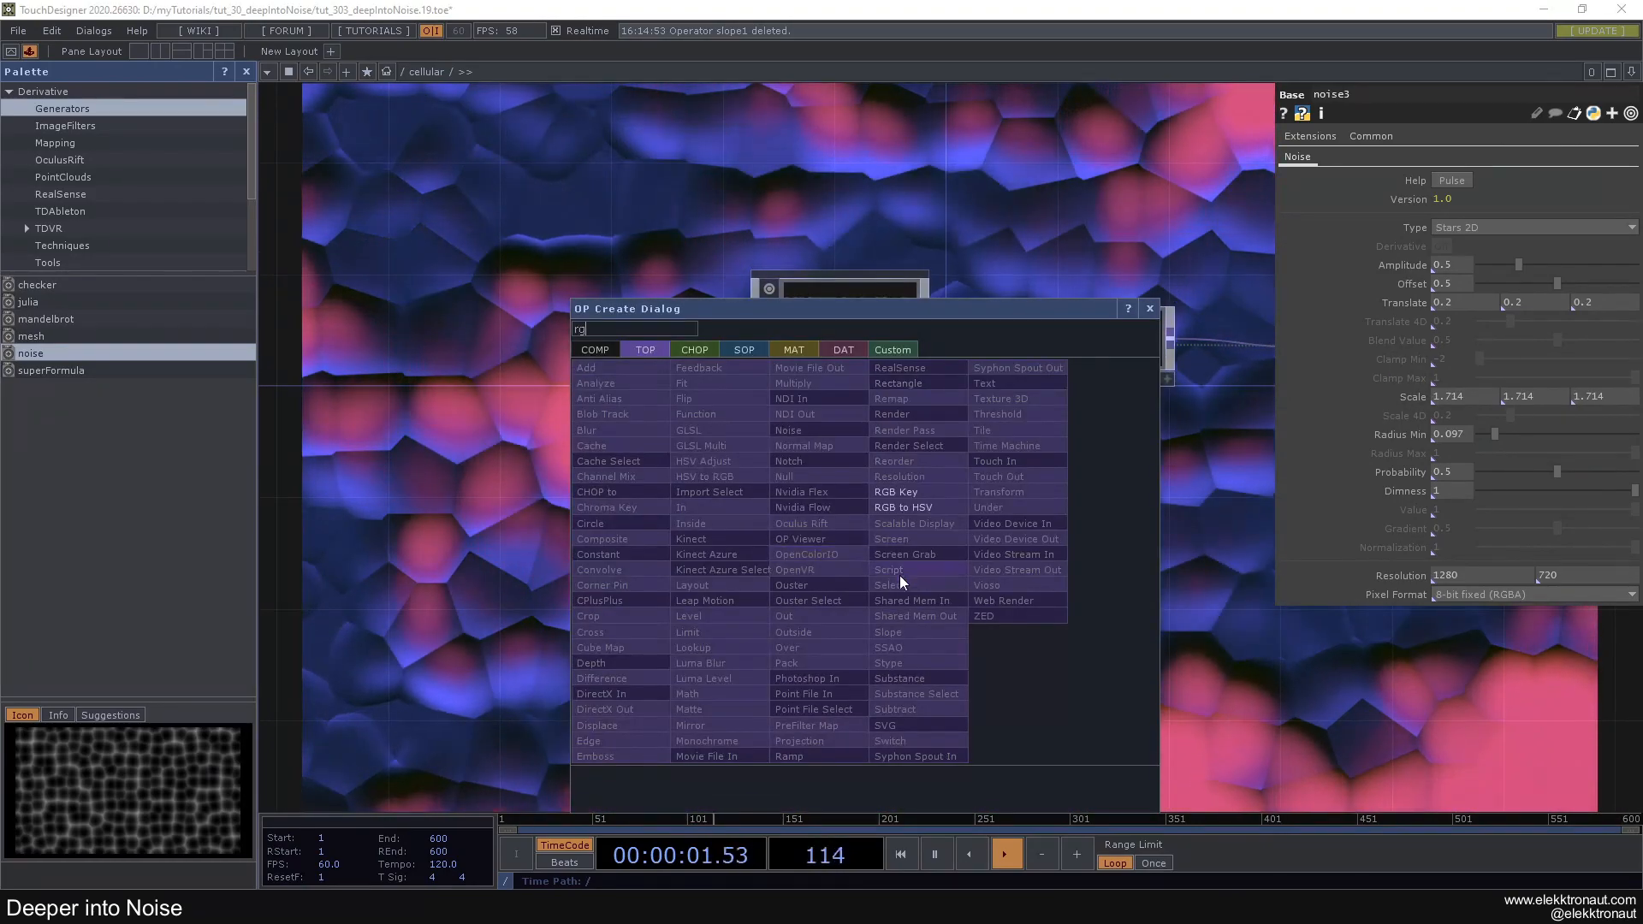
click(905, 491)
click(980, 551)
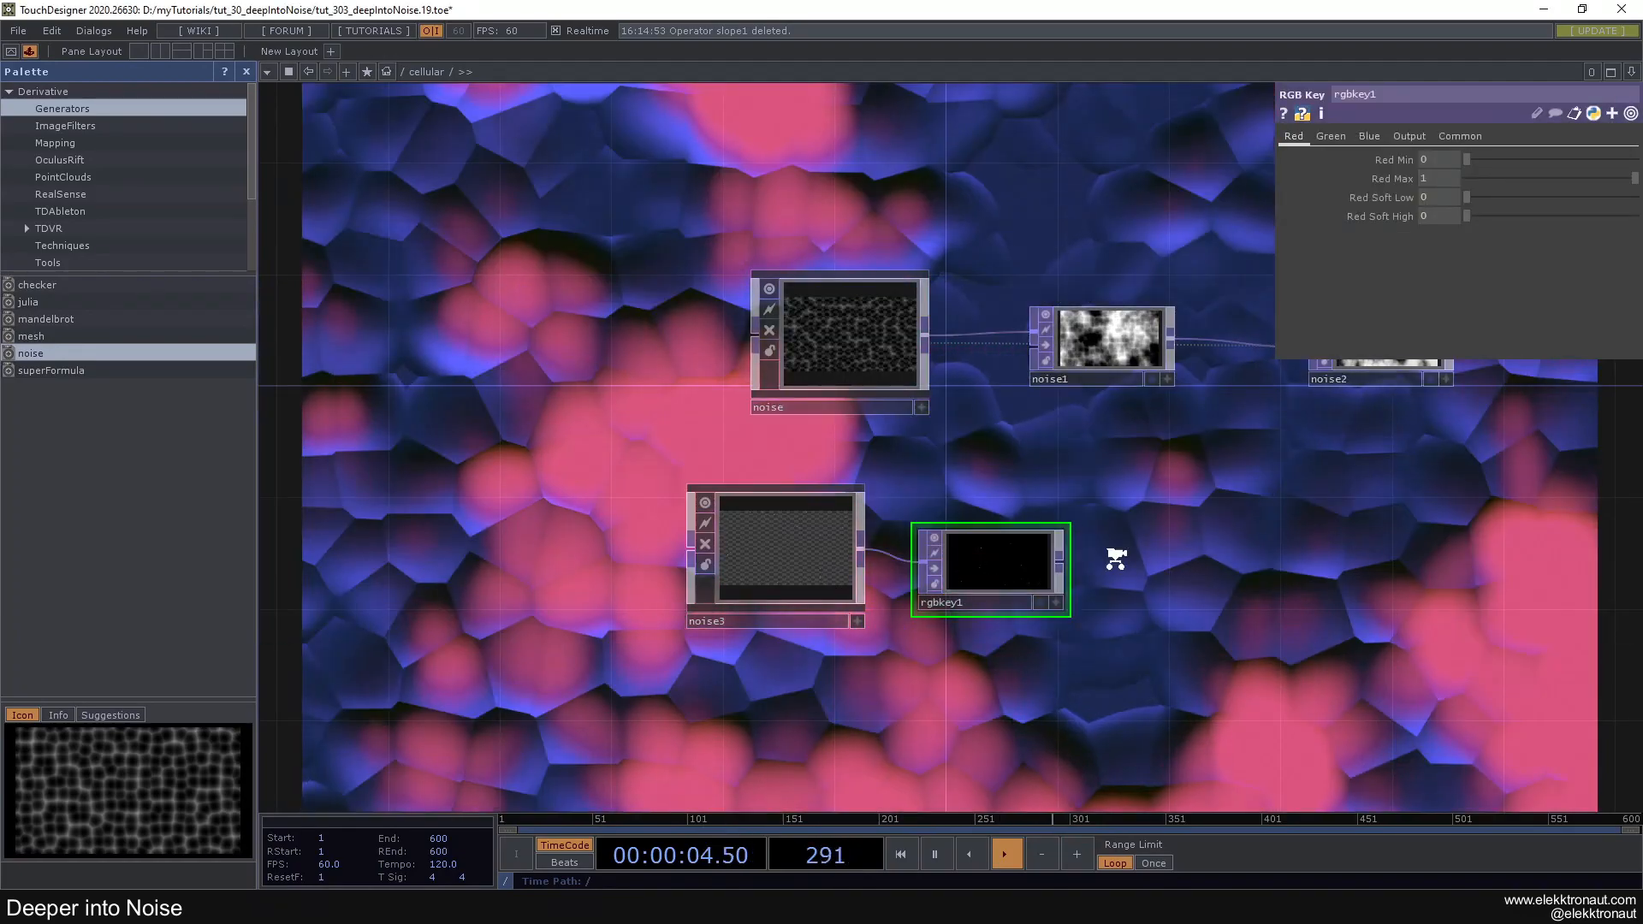
scroll(1116, 559, down, 5)
click(993, 590)
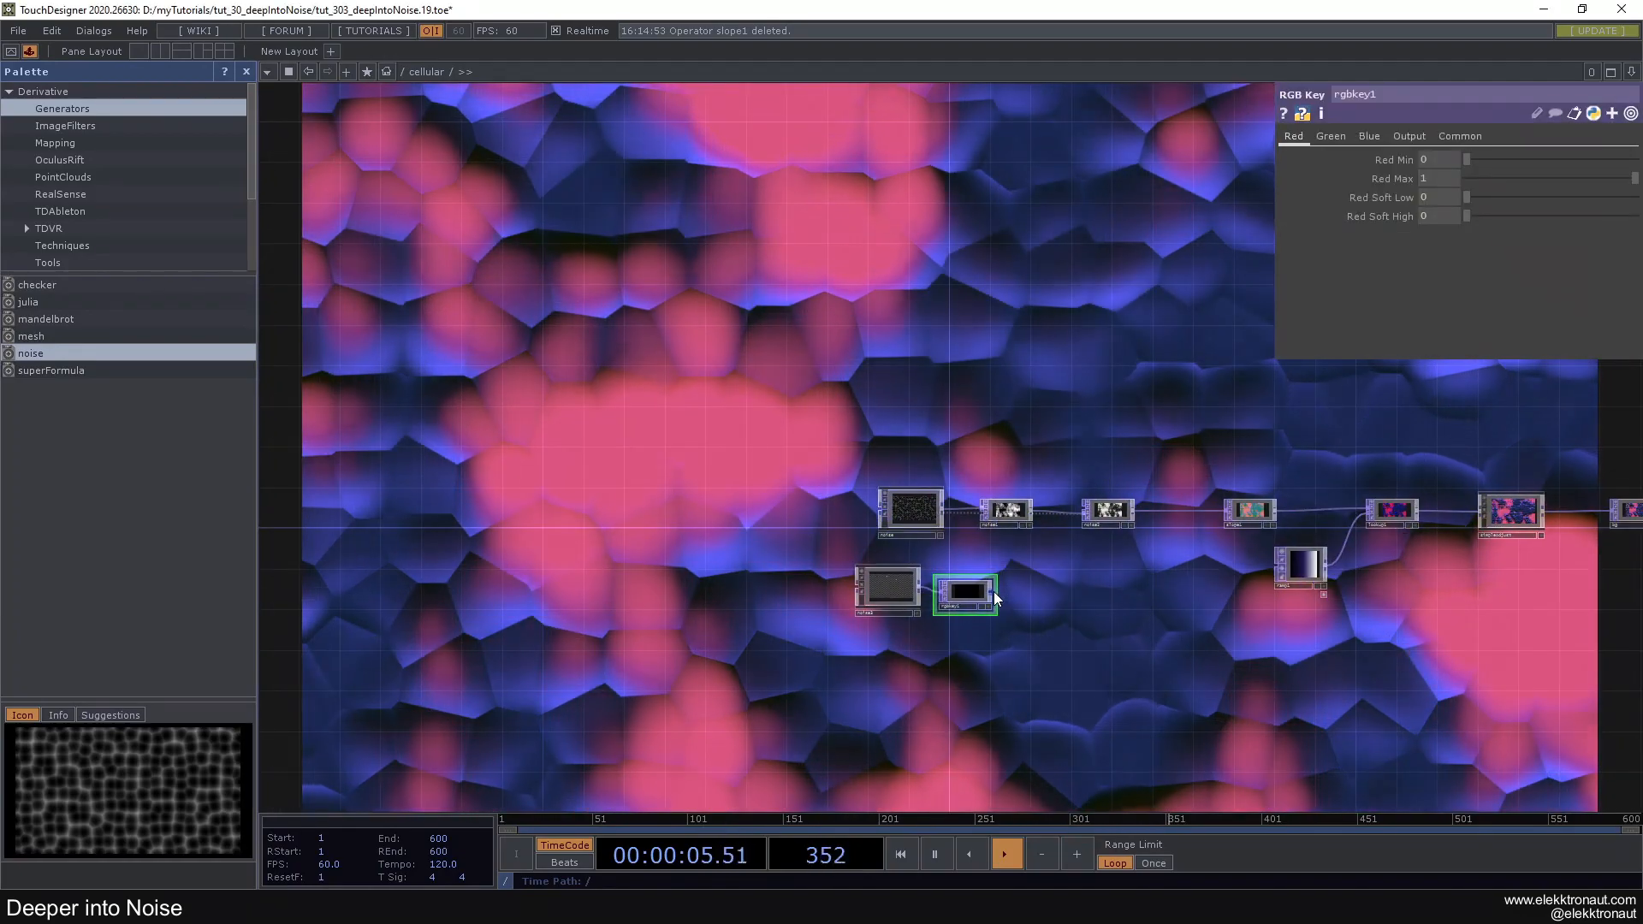
click(1609, 520)
Set the star noise component's Probability to about 0.555
scroll(844, 580, up, 5)
click(892, 599)
drag(636, 494, 443, 320)
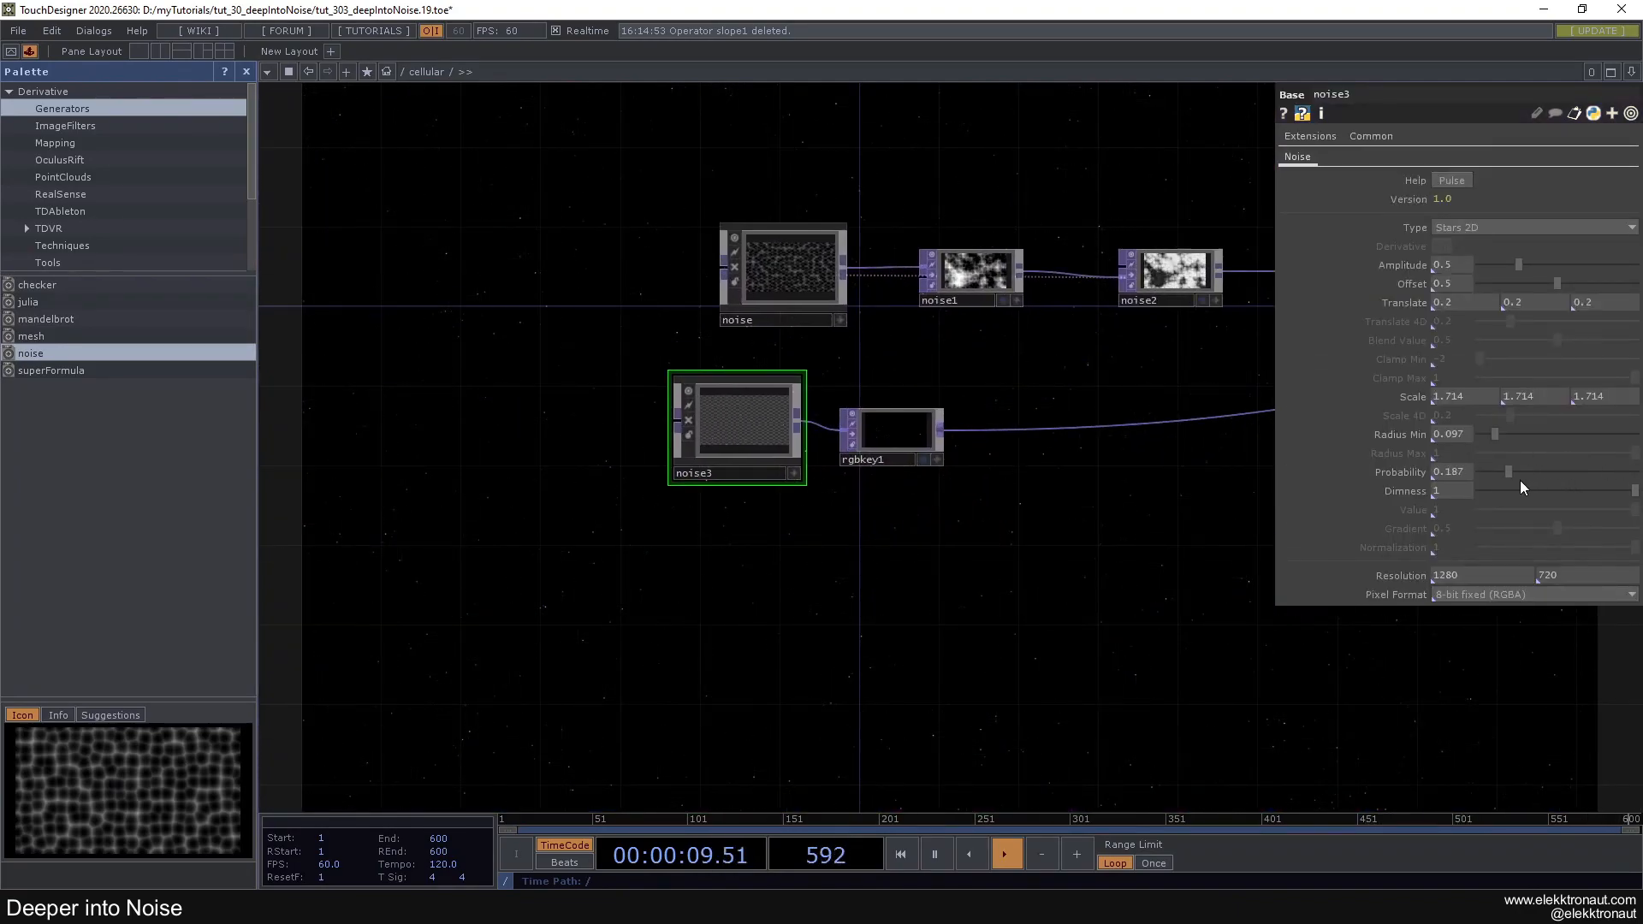
drag(1525, 481, 1568, 496)
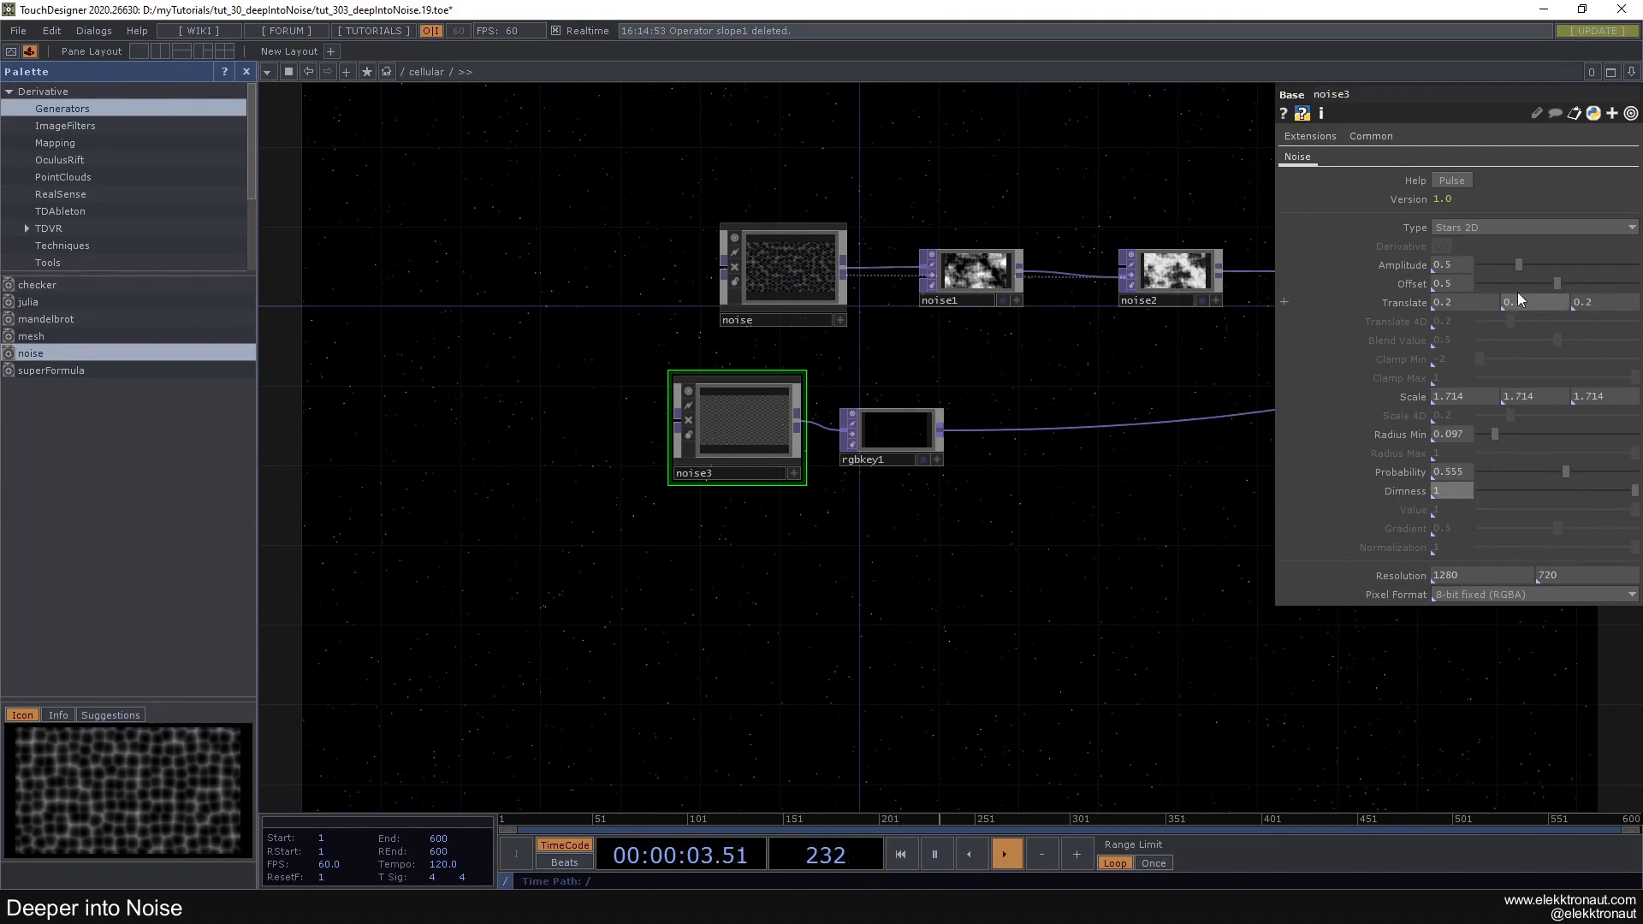
Delete the star noise and RGB Key operators and reconnect simpleAdjust to the bg operator
scroll(821, 609, down, 4)
right_drag(854, 597, 657, 517)
key(Delete)
drag(799, 611, 704, 638)
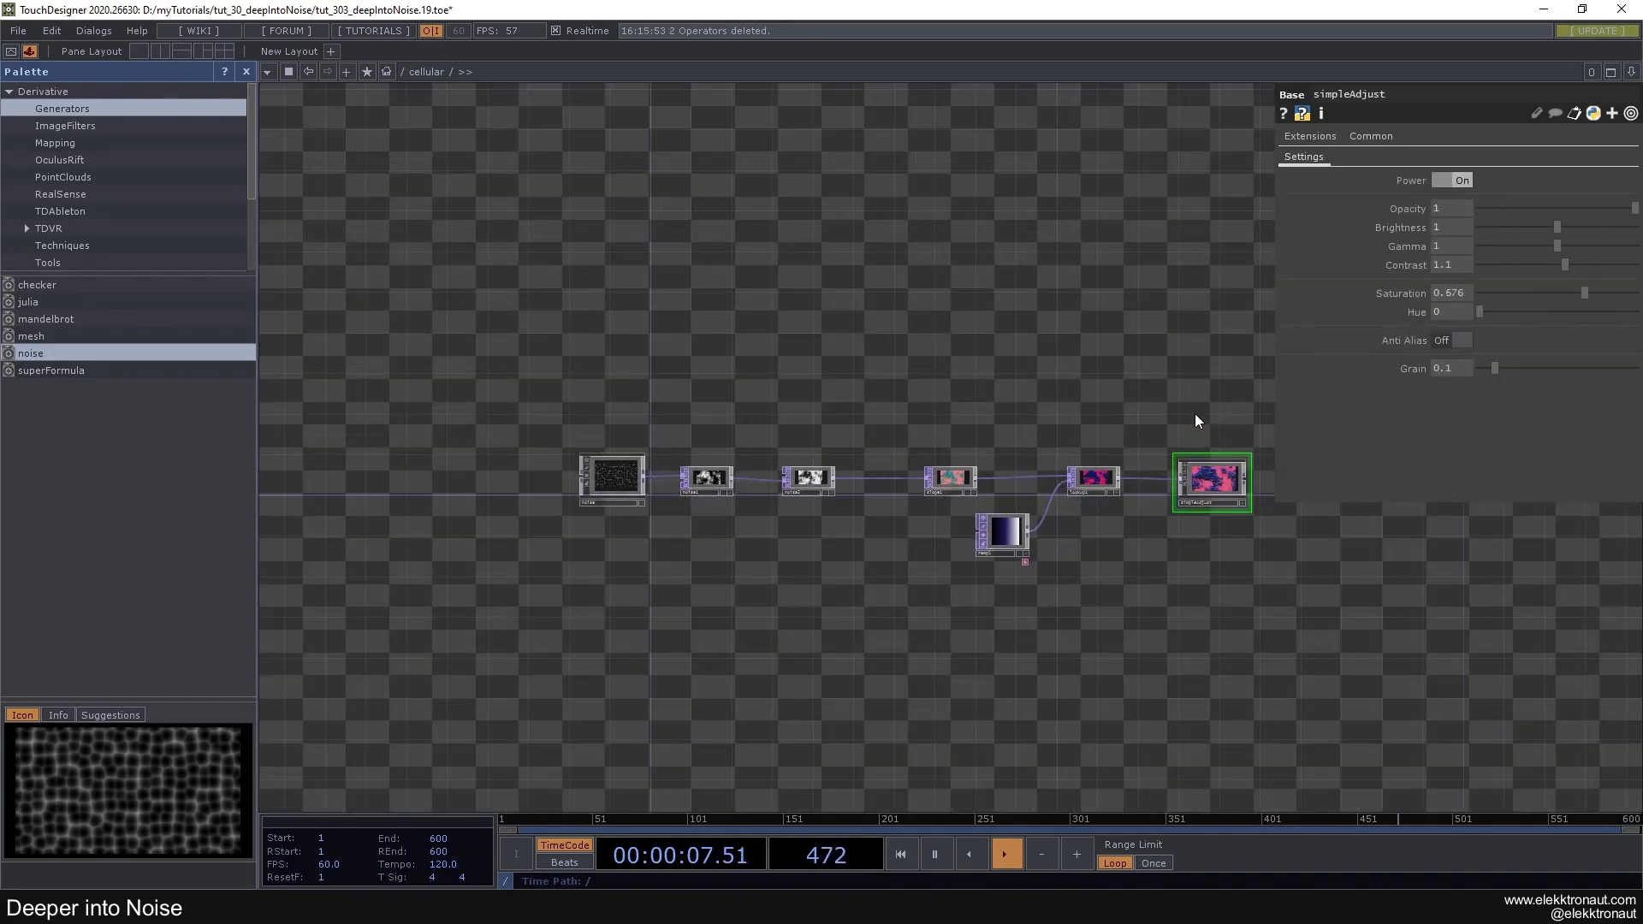
drag(1199, 419, 1152, 437)
click(1255, 503)
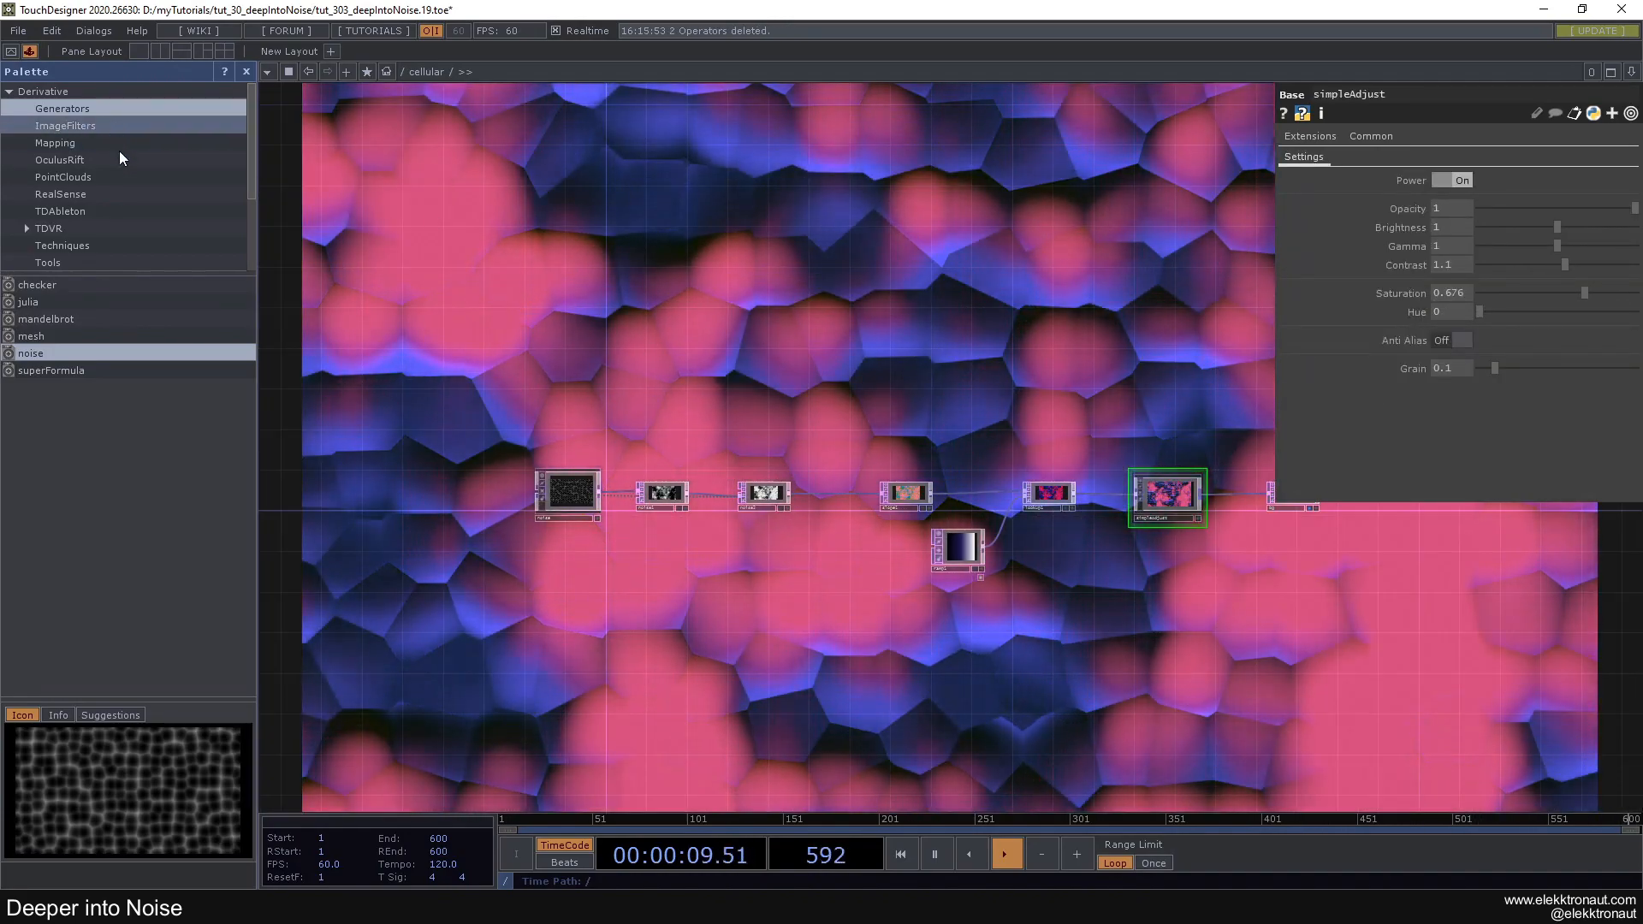
Leave the cellular container, close the Palette and frame all the example containers in the root network
scroll(470, 434, down, 6)
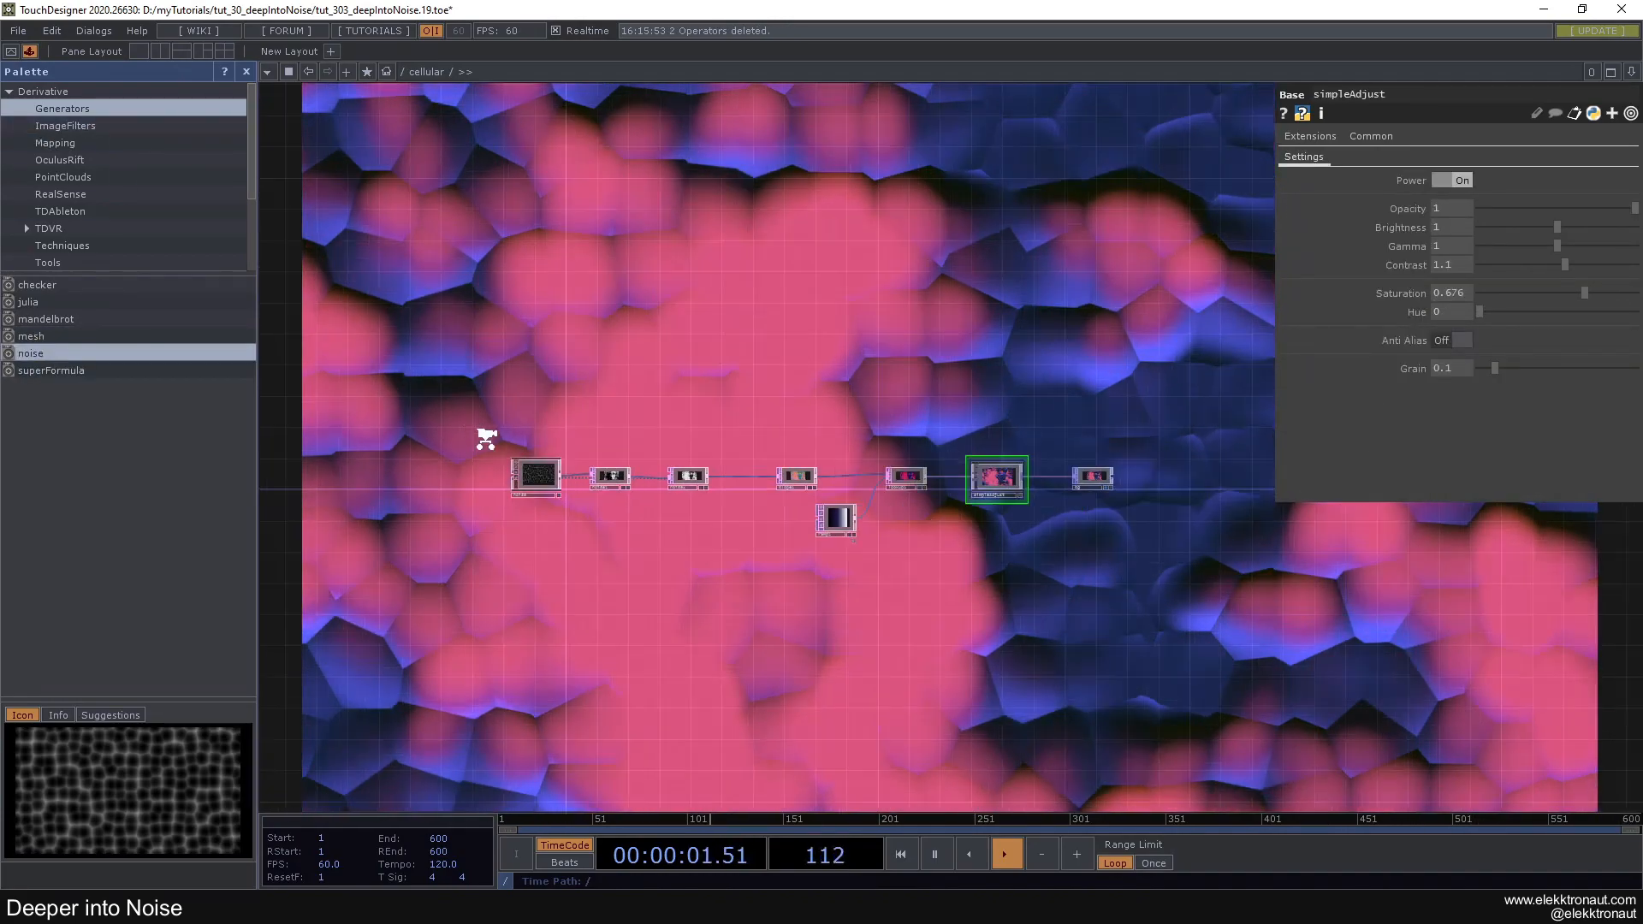
scroll(515, 438, down, 4)
key(h)
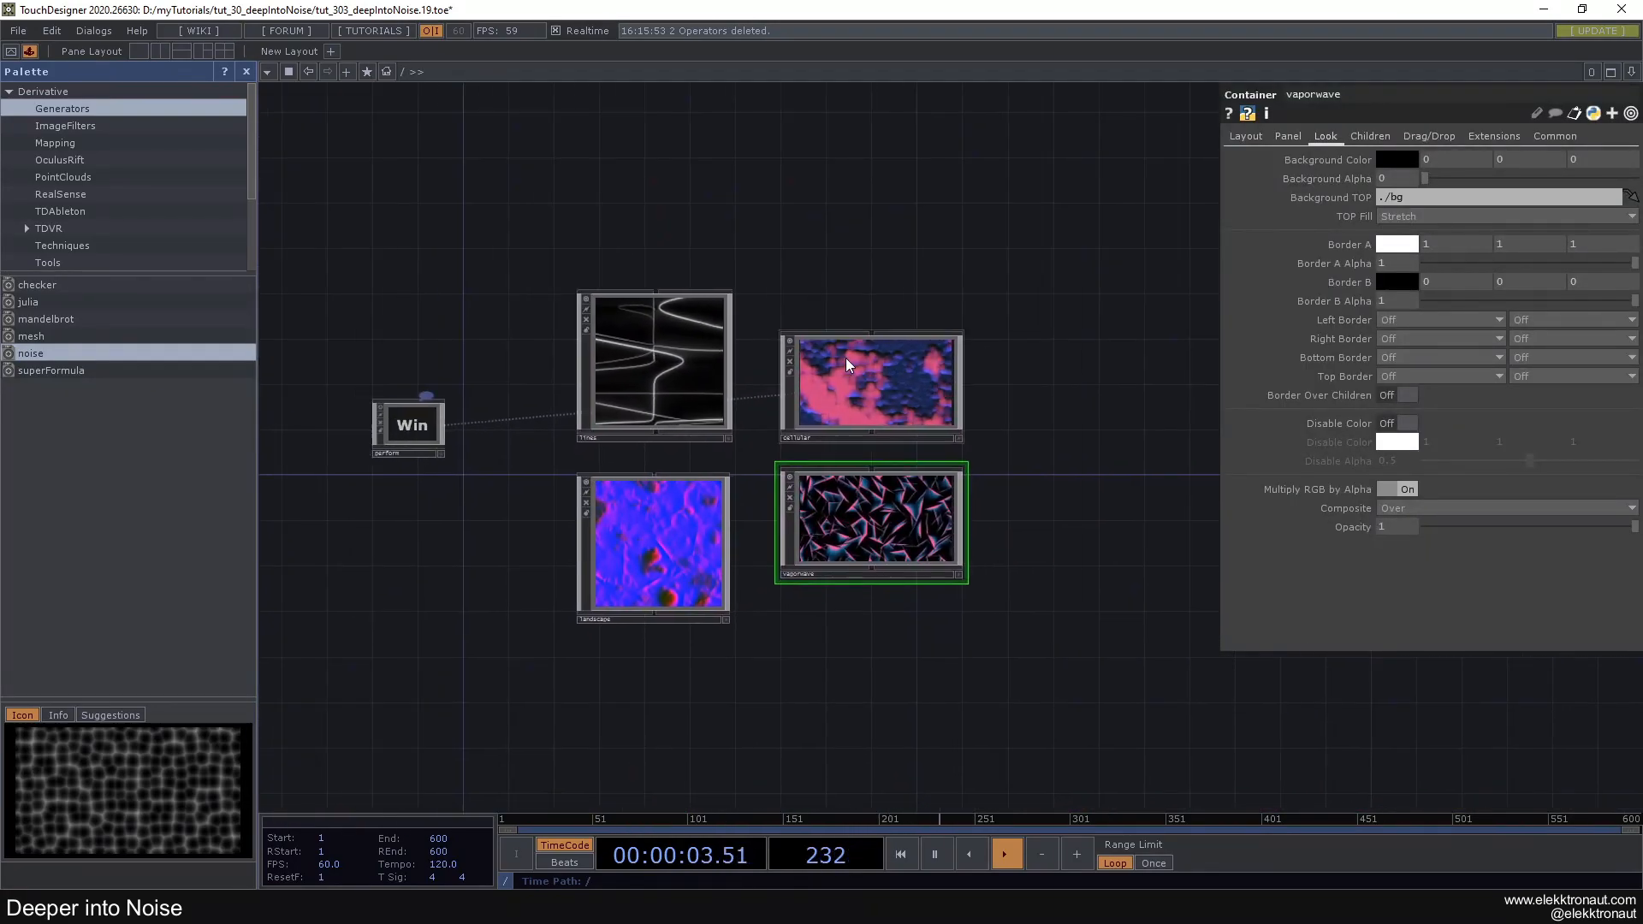
click(246, 72)
key(h)
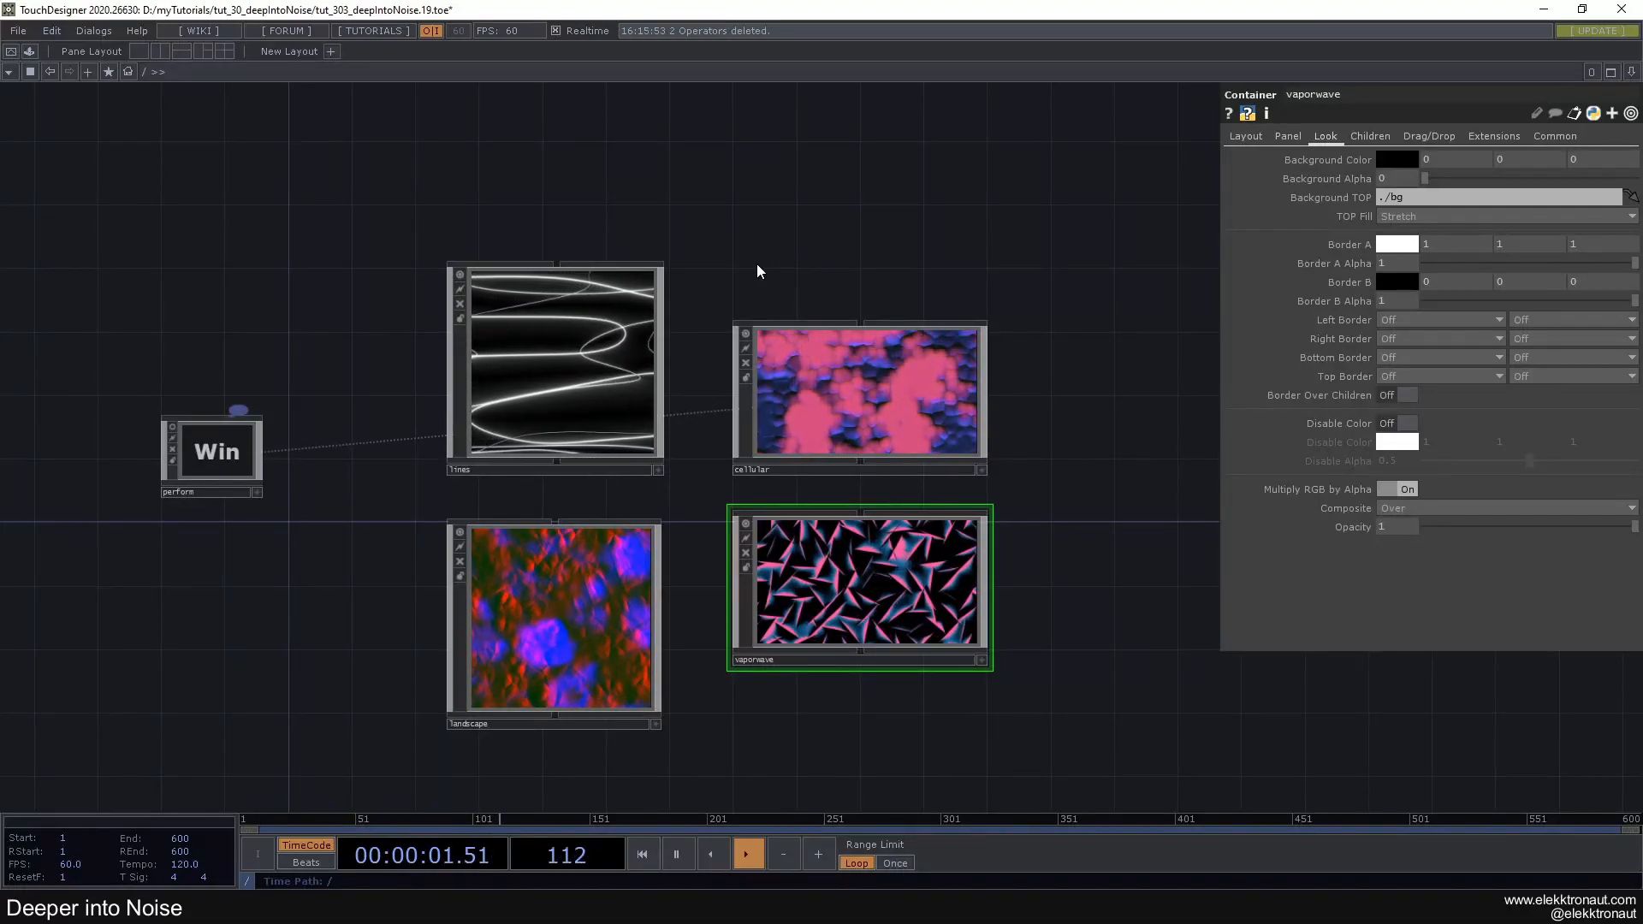
click(864, 377)
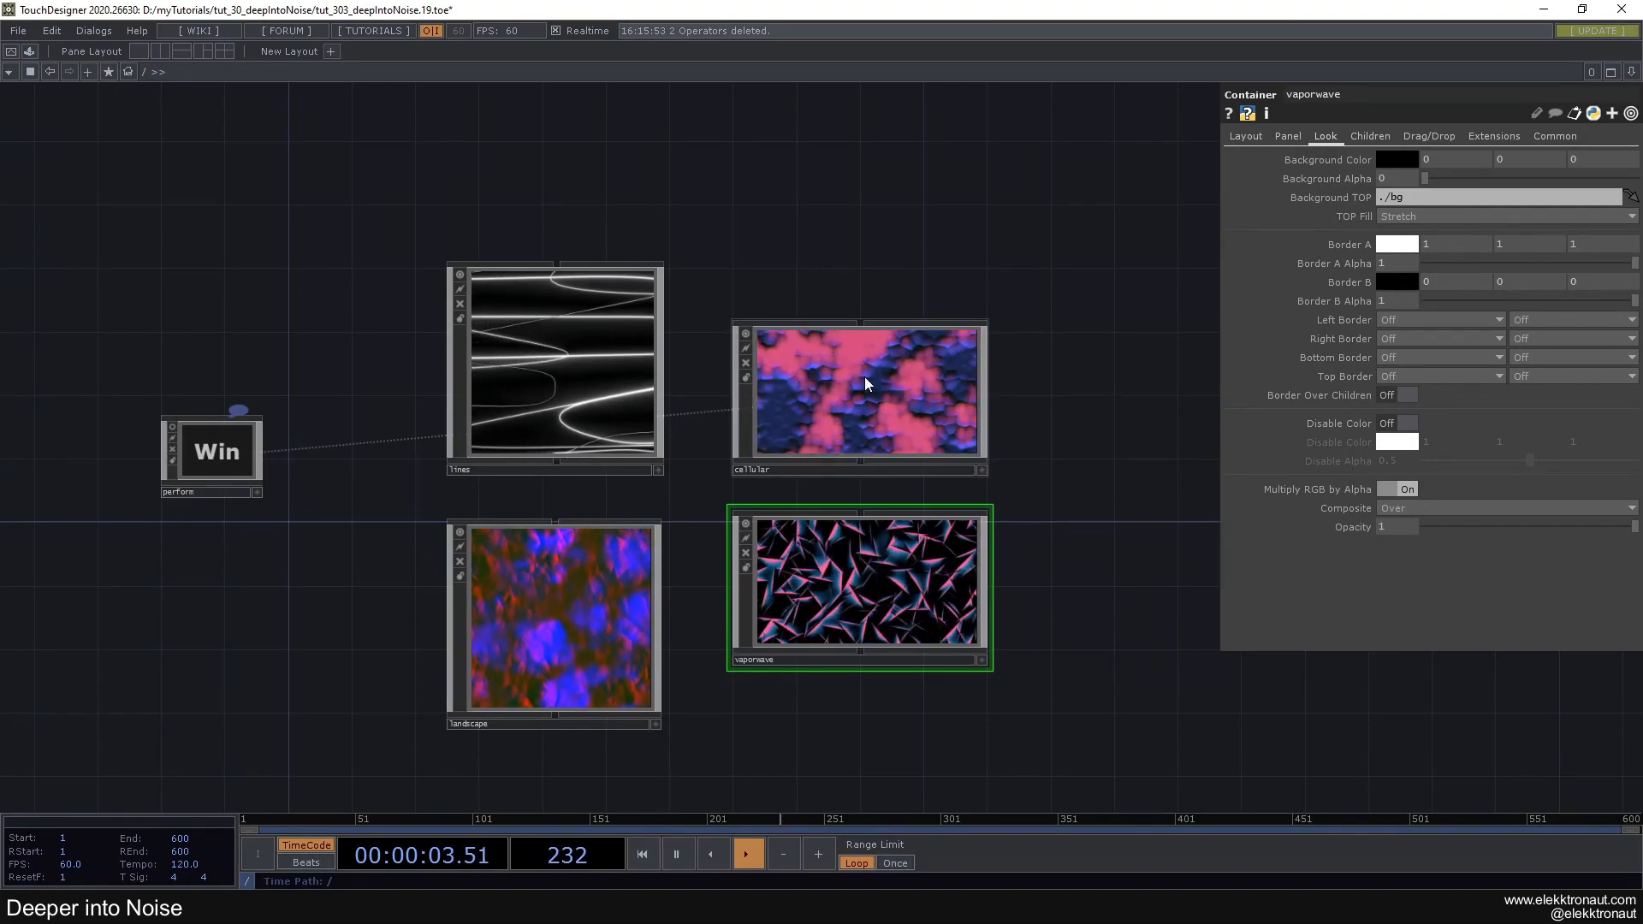
Examine the operator chain inside the cellular container and the settings of its noise component, and return to the root network
scroll(869, 383, up, 5)
scroll(791, 409, up, 5)
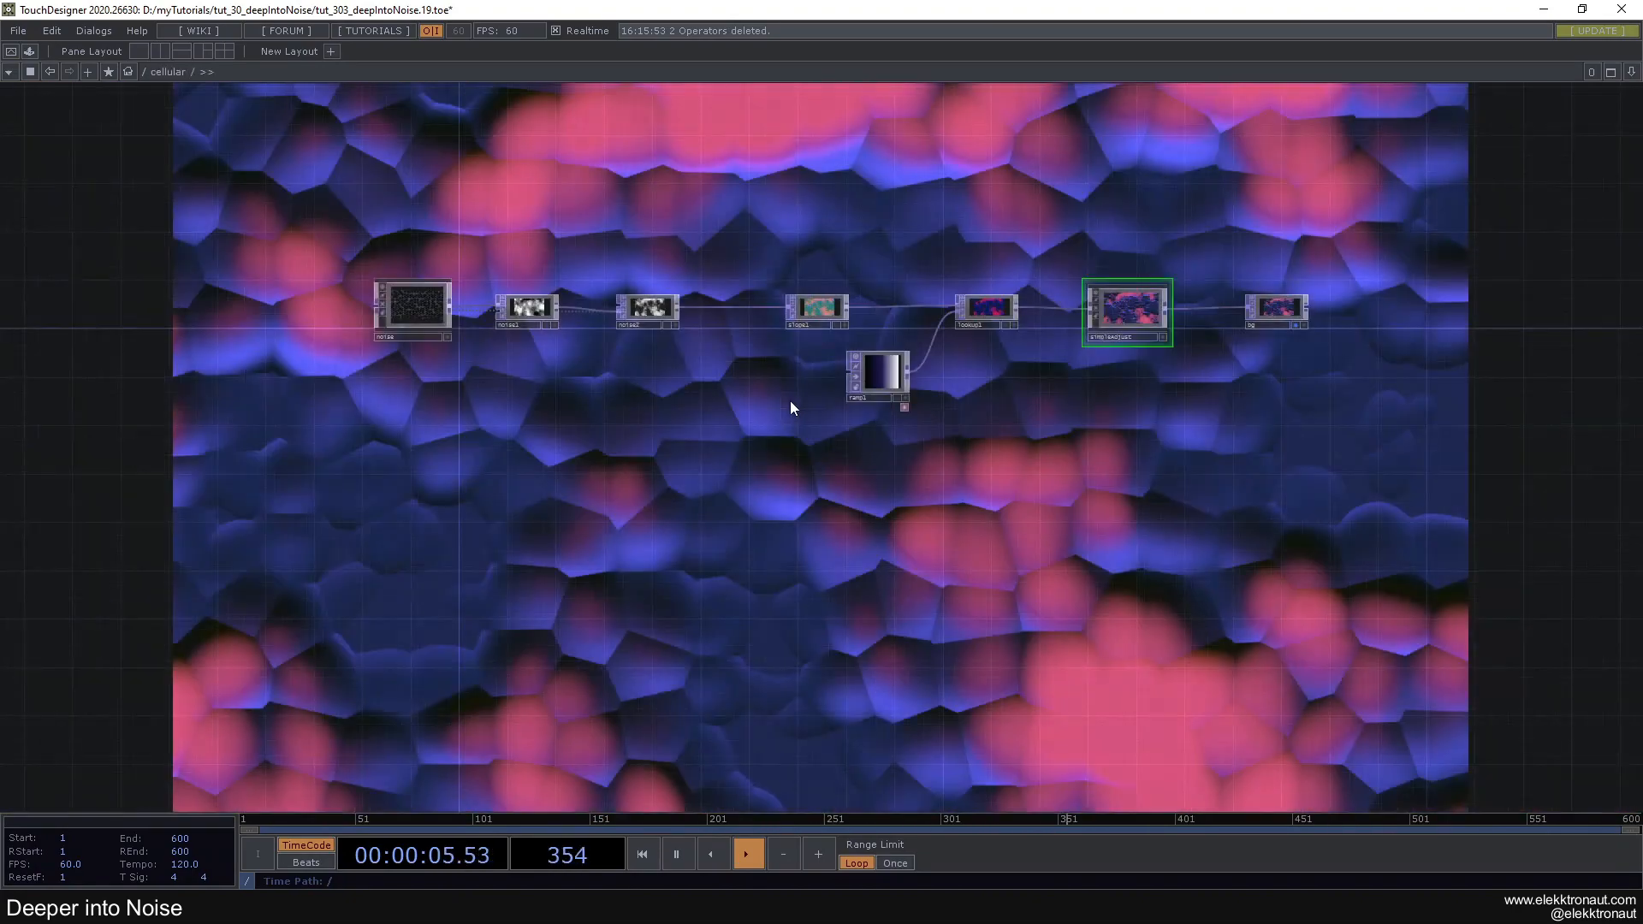
scroll(439, 183, up, 3)
scroll(513, 411, up, 3)
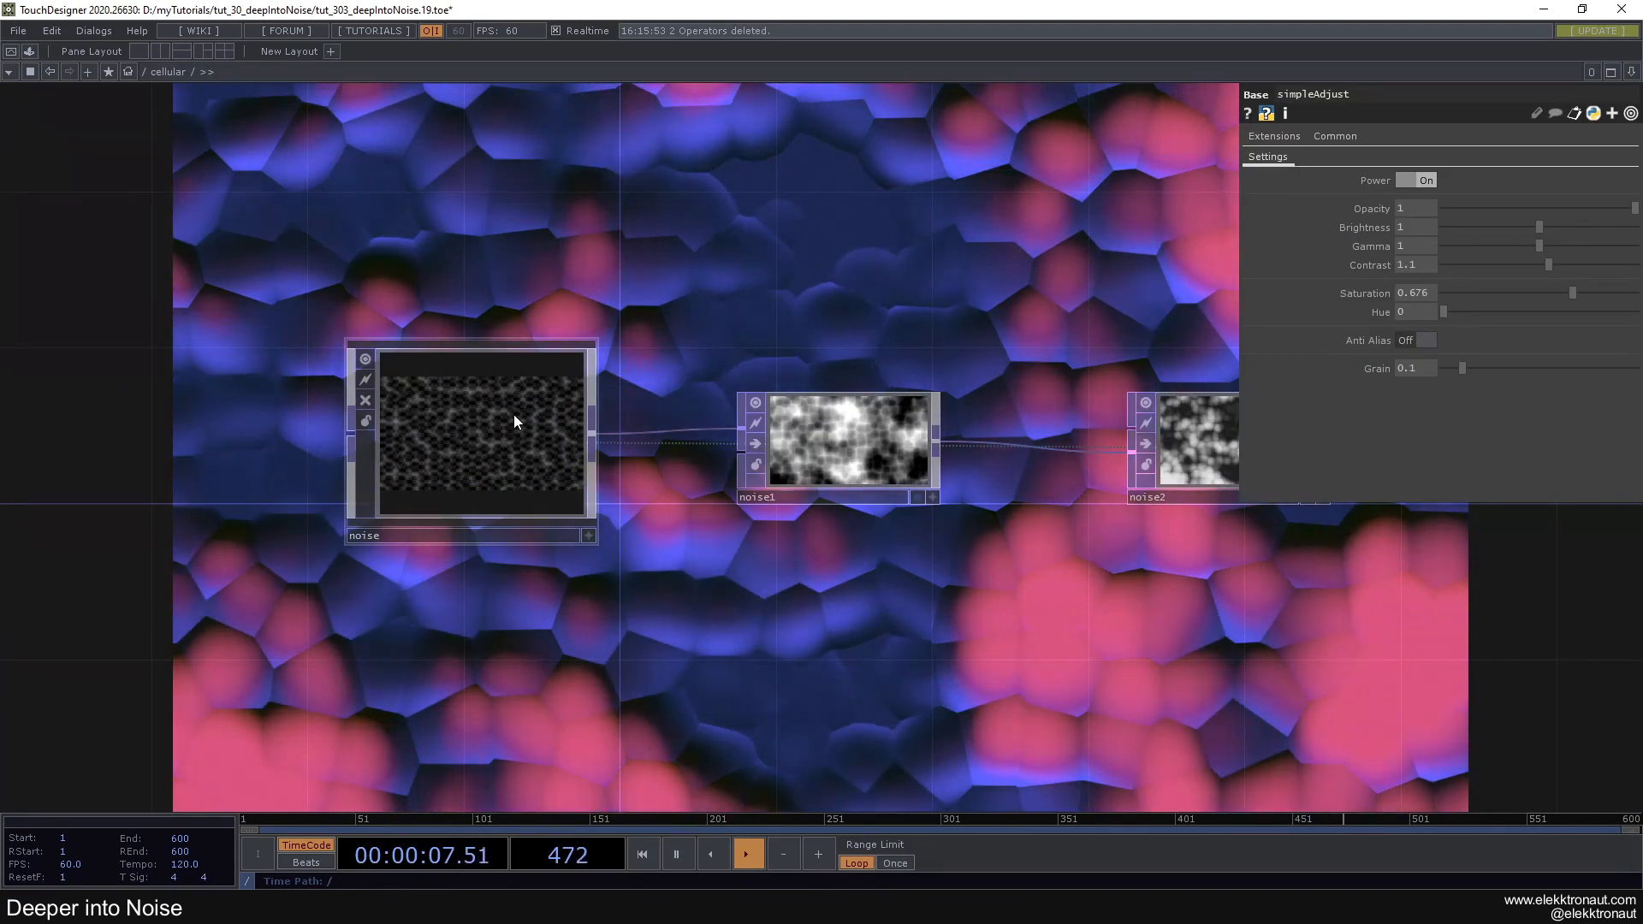
scroll(515, 417, down, 3)
click(499, 440)
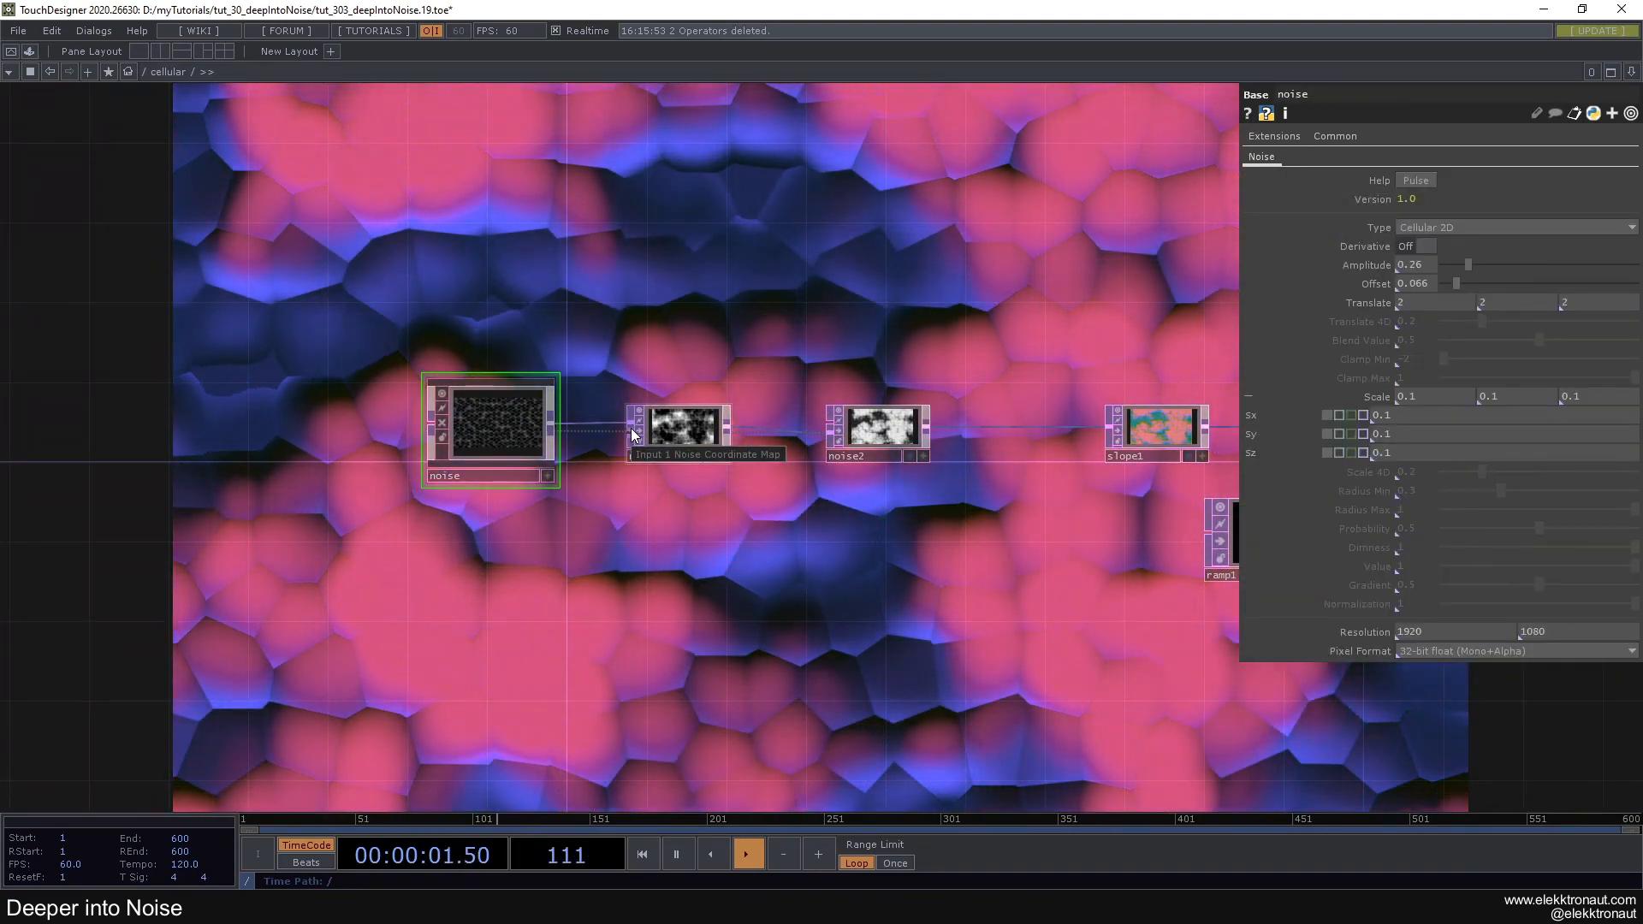
scroll(631, 430, down, 2)
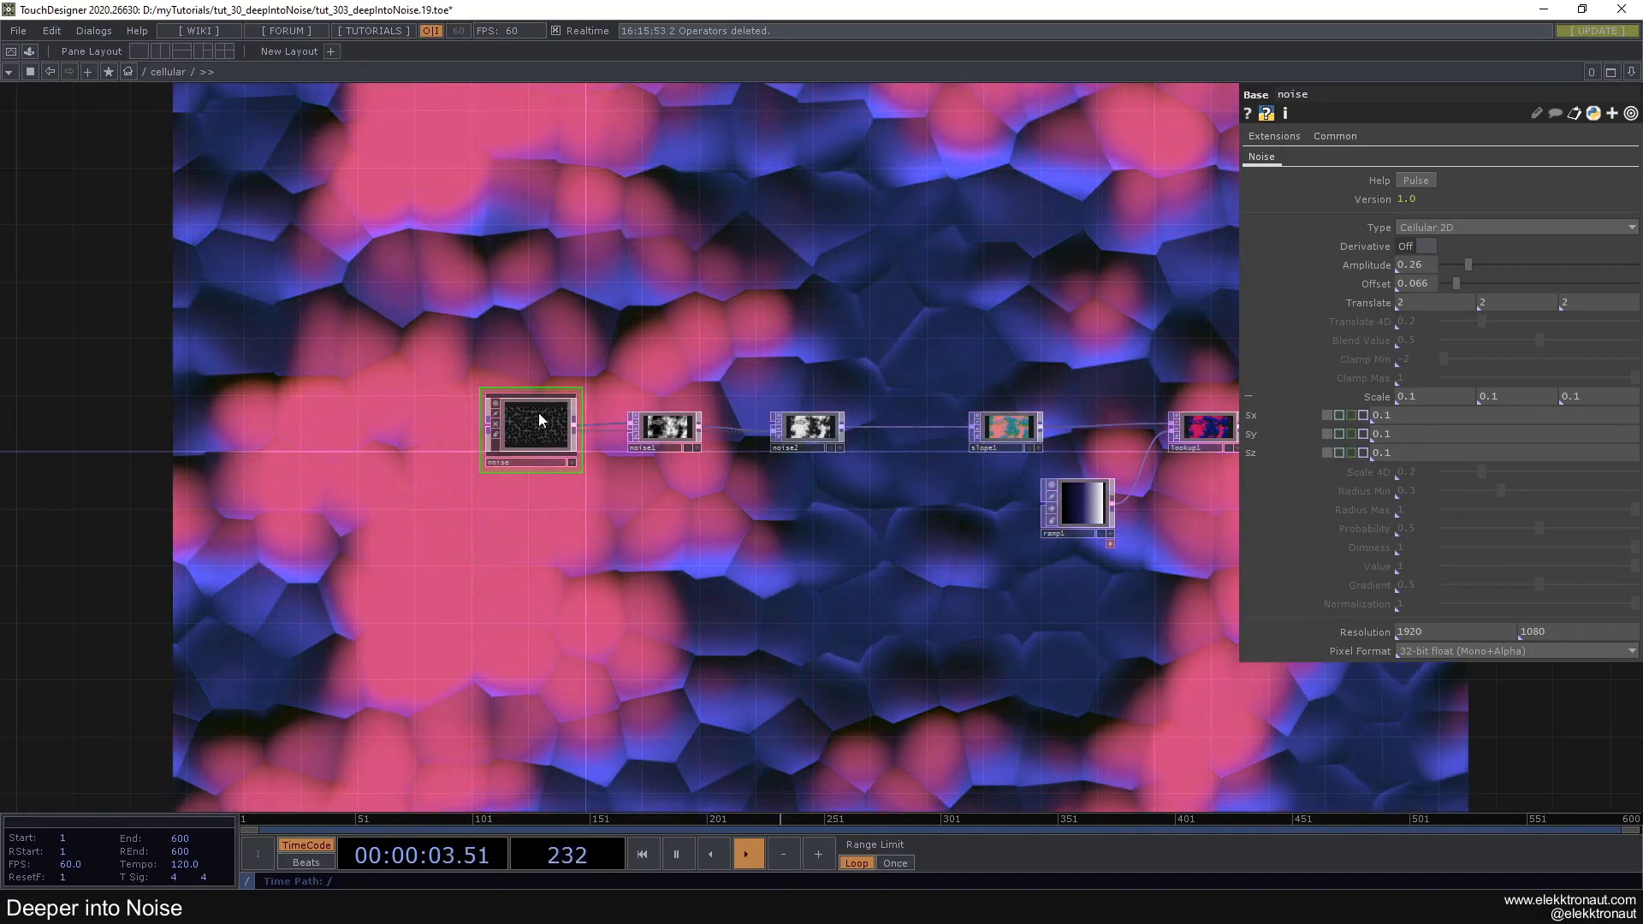
drag(906, 370, 785, 389)
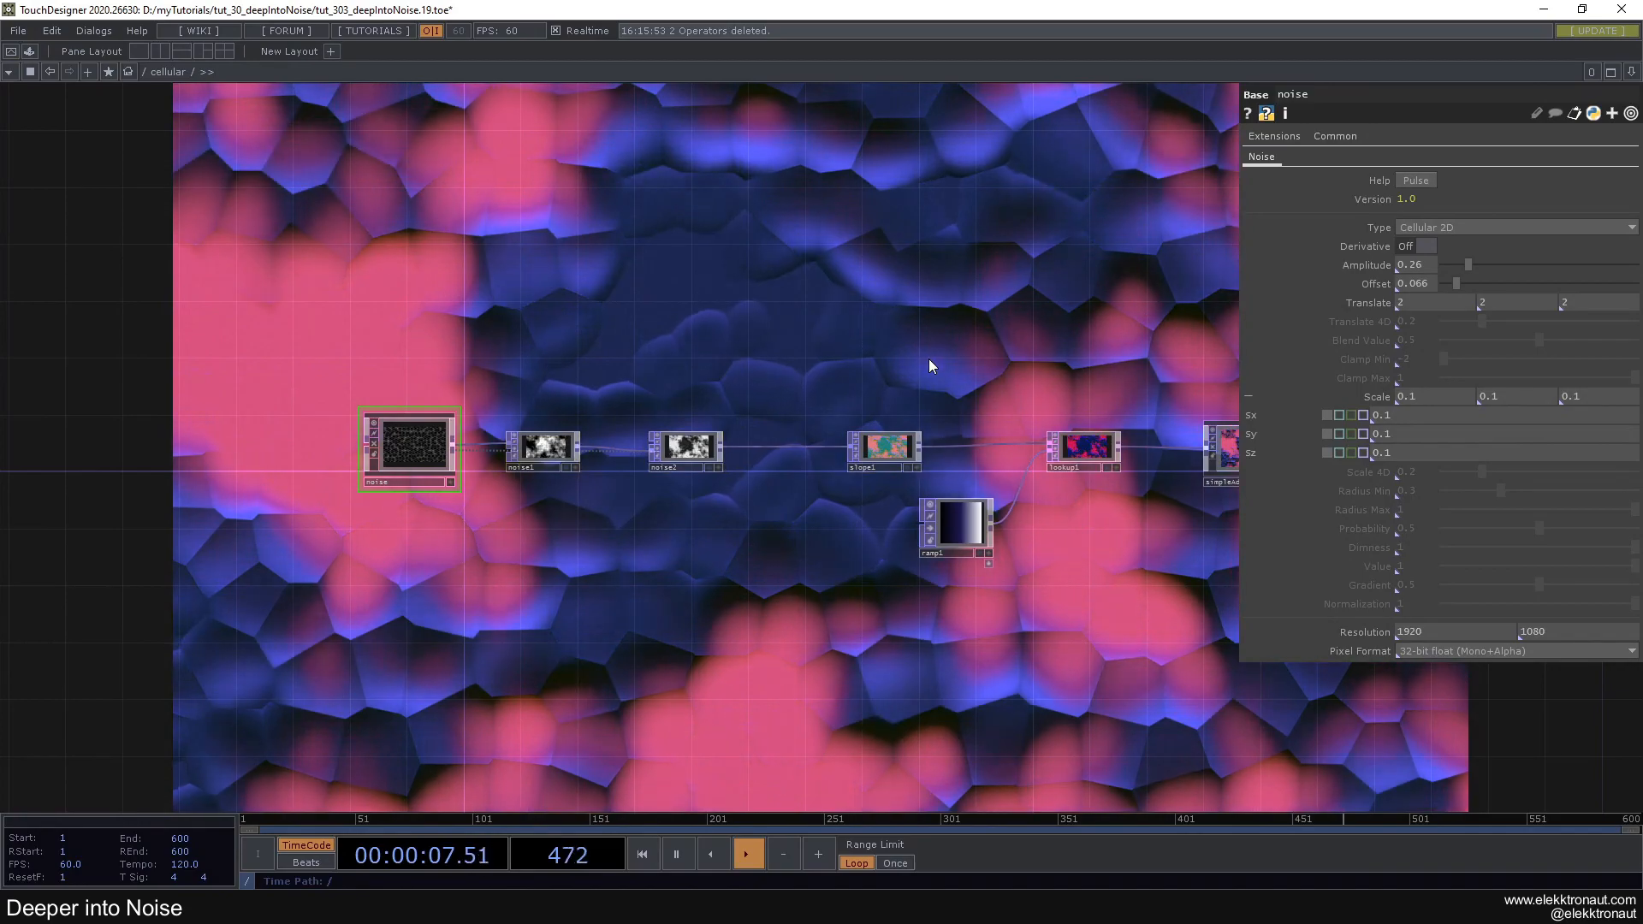
scroll(927, 357, down, 5)
key(p)
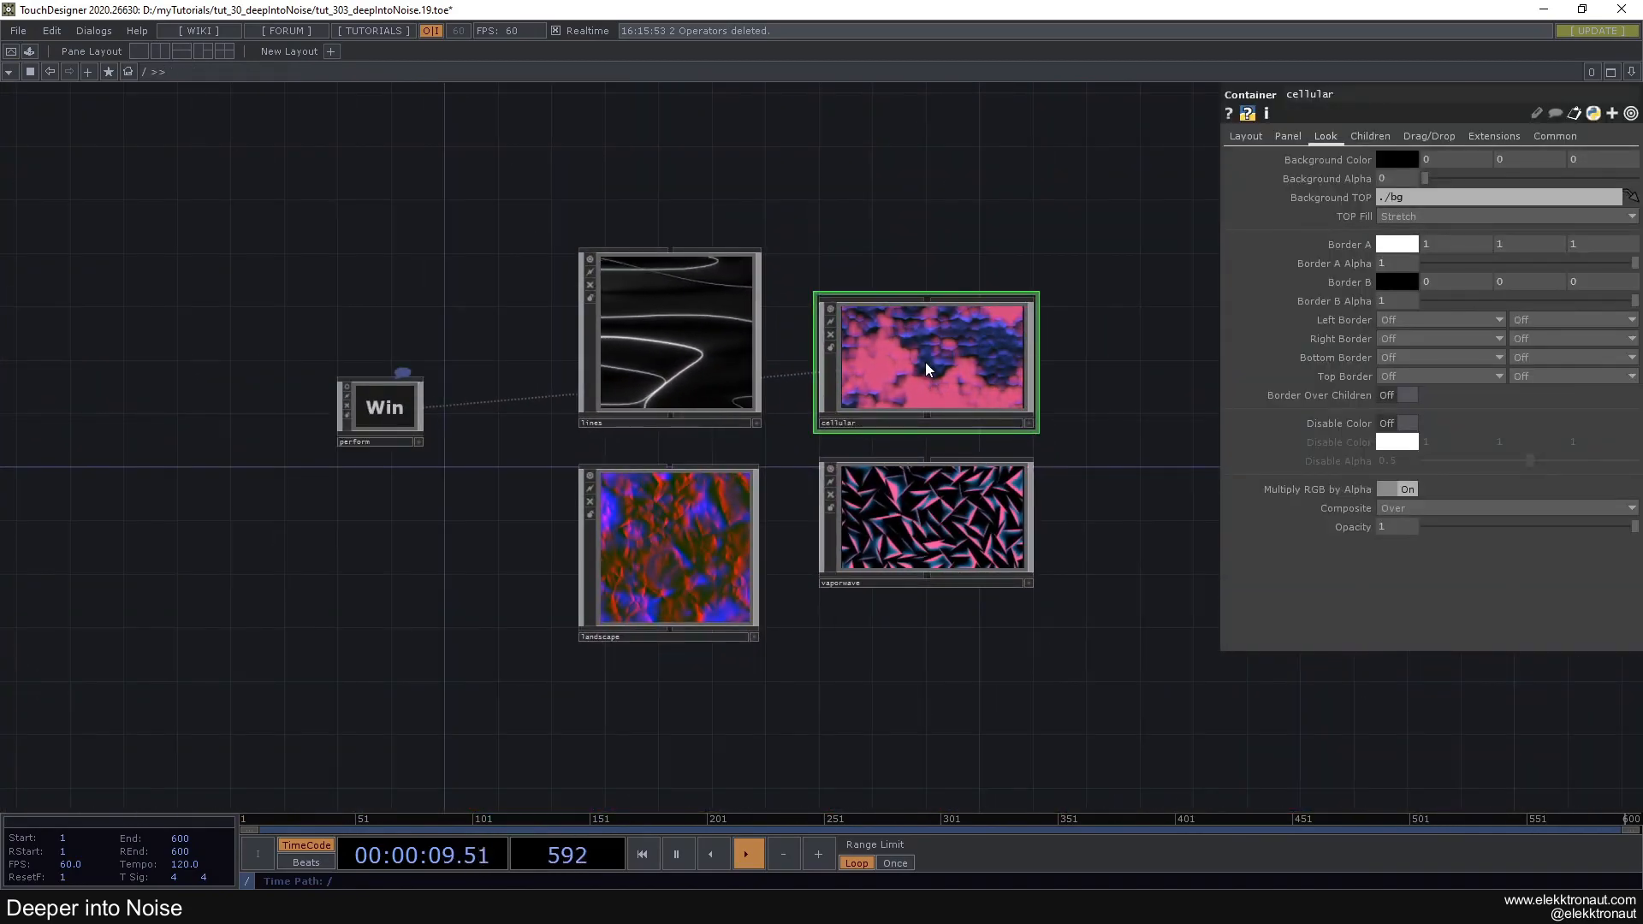
Insert an Edge TOP between the noise component and noise1 inside the cellular container
scroll(926, 362, up, 5)
scroll(924, 360, up, 6)
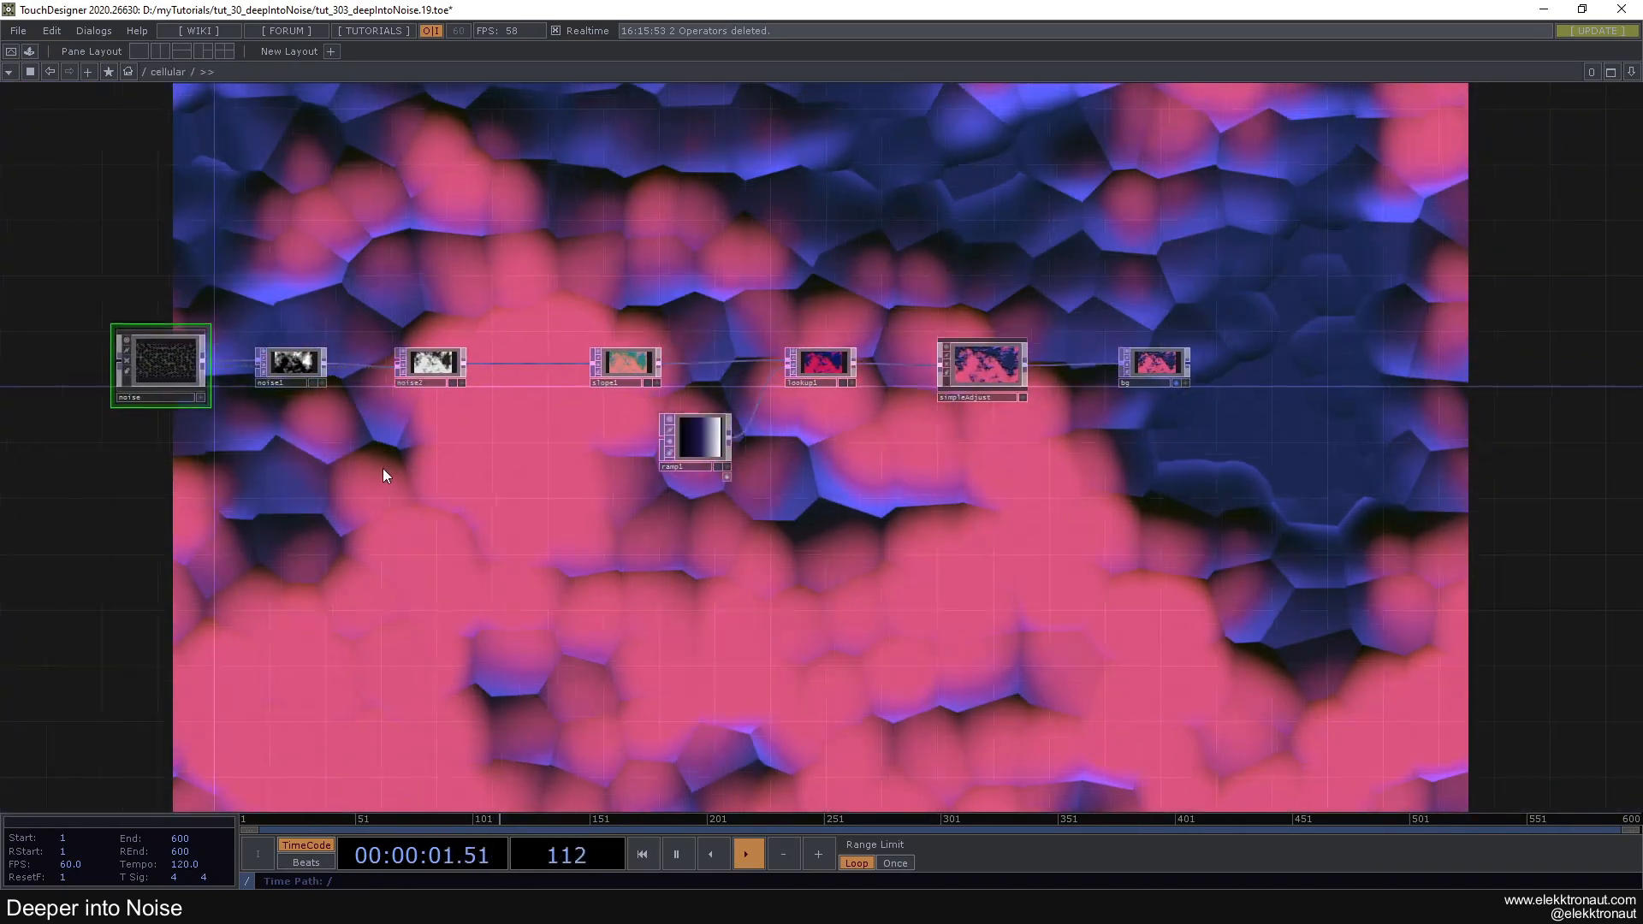
drag(447, 496, 855, 507)
scroll(629, 417, up, 3)
drag(629, 417, 366, 346)
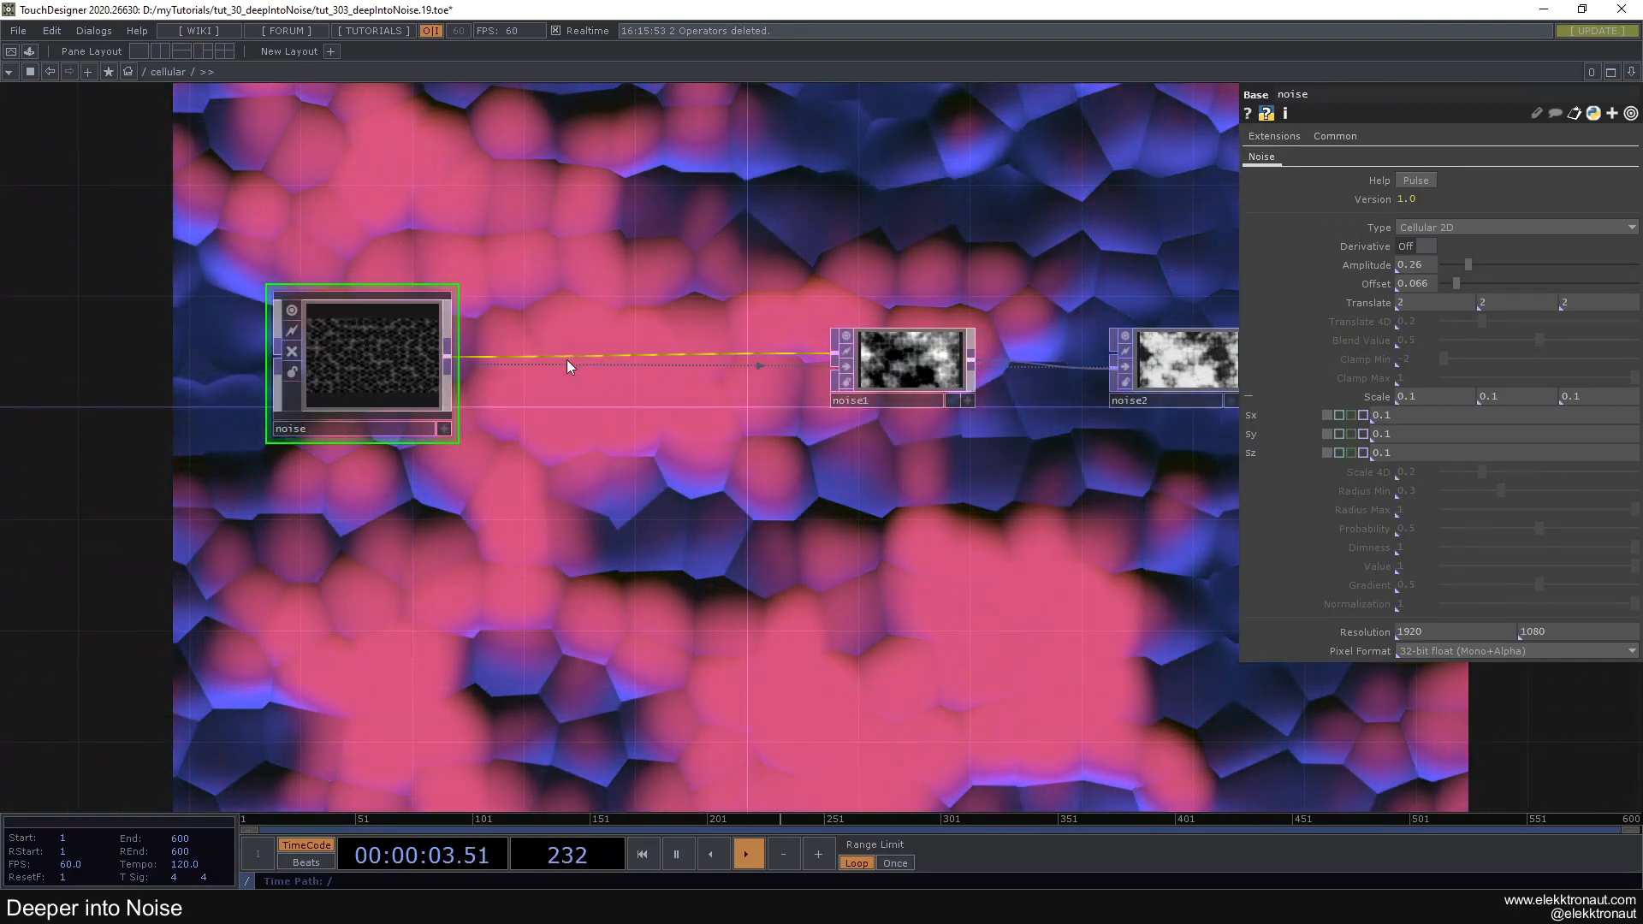
right_click(567, 360)
click(589, 335)
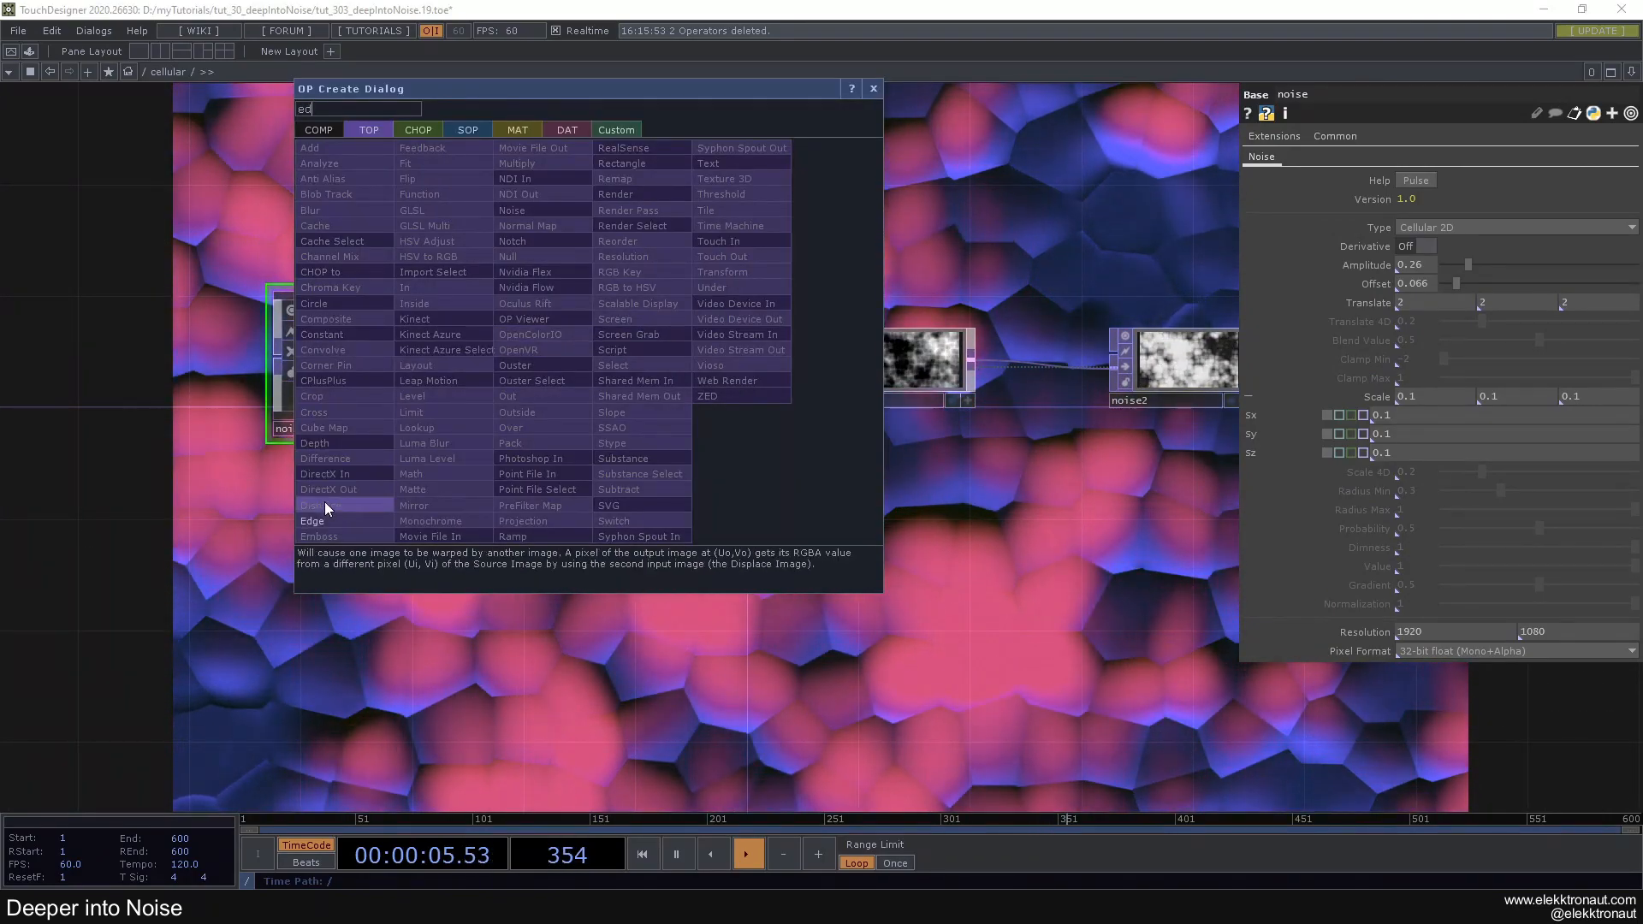
click(316, 521)
click(582, 363)
drag(581, 364, 610, 364)
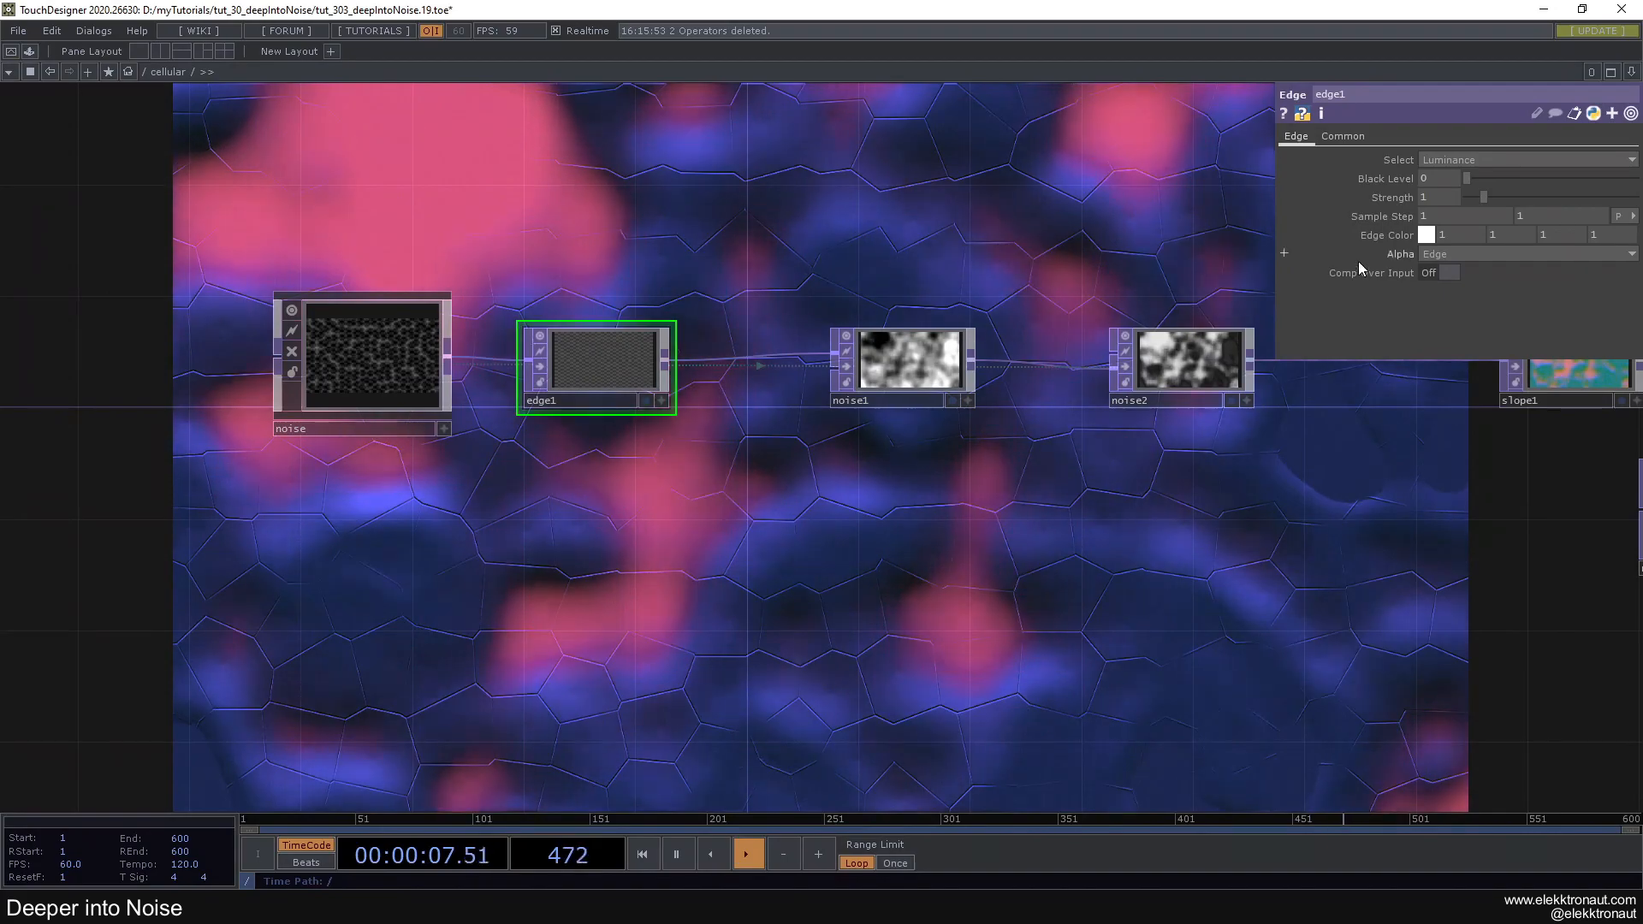
Set the Edge TOP's Strength to 7.14 and try Comp Over Input on and off again
drag(1478, 196, 1588, 209)
scroll(899, 474, down, 4)
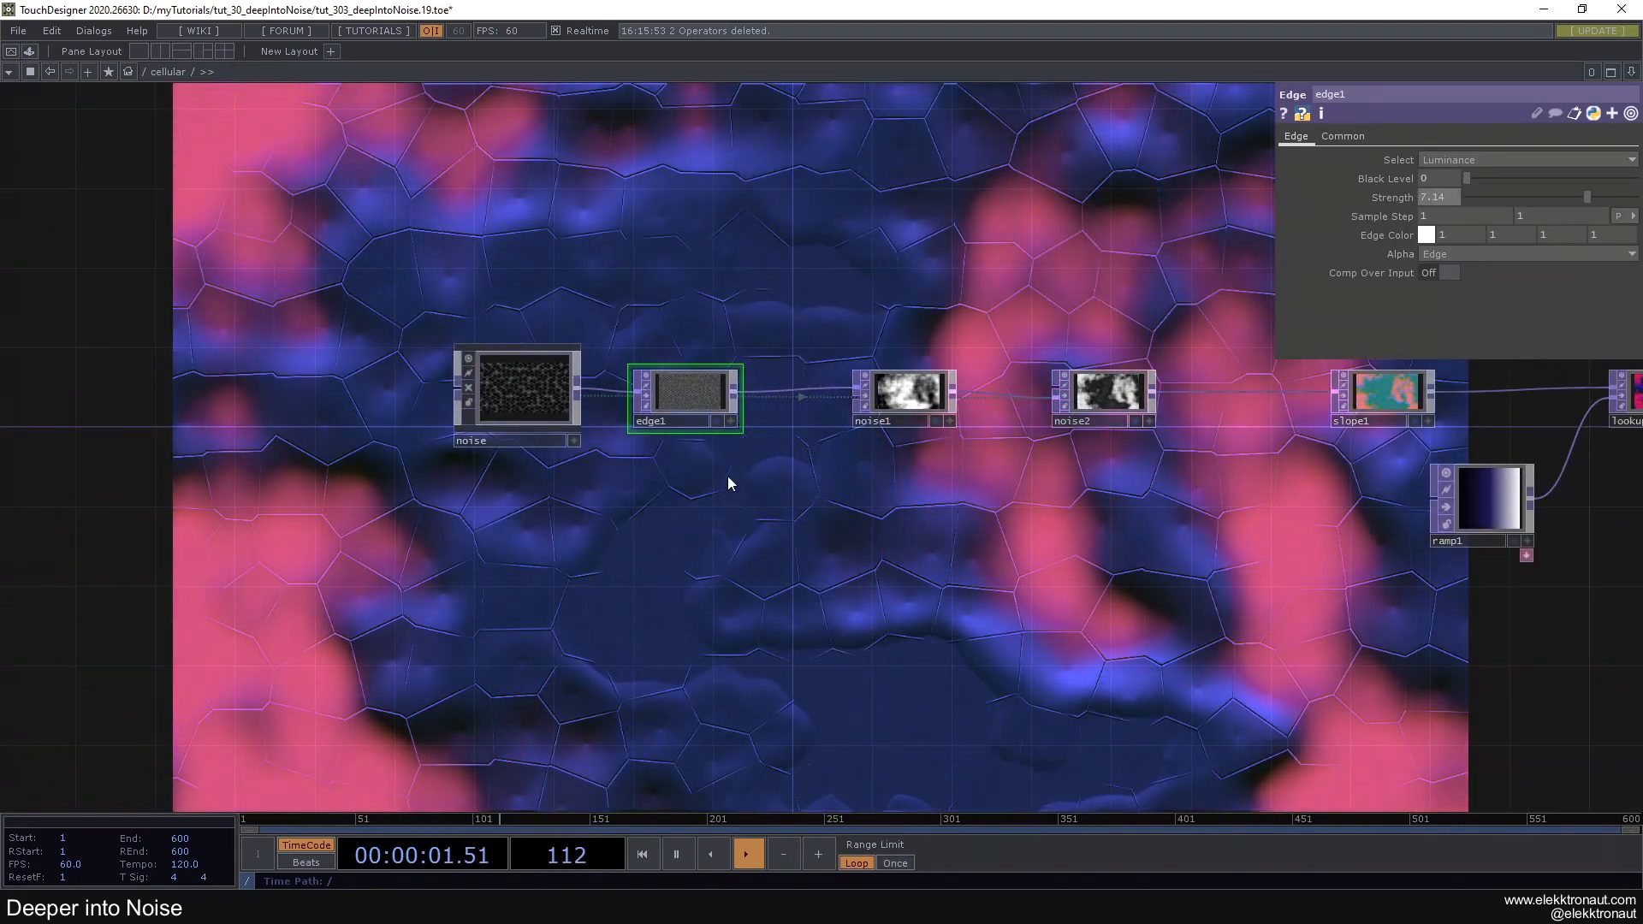
drag(733, 480, 631, 507)
click(1440, 272)
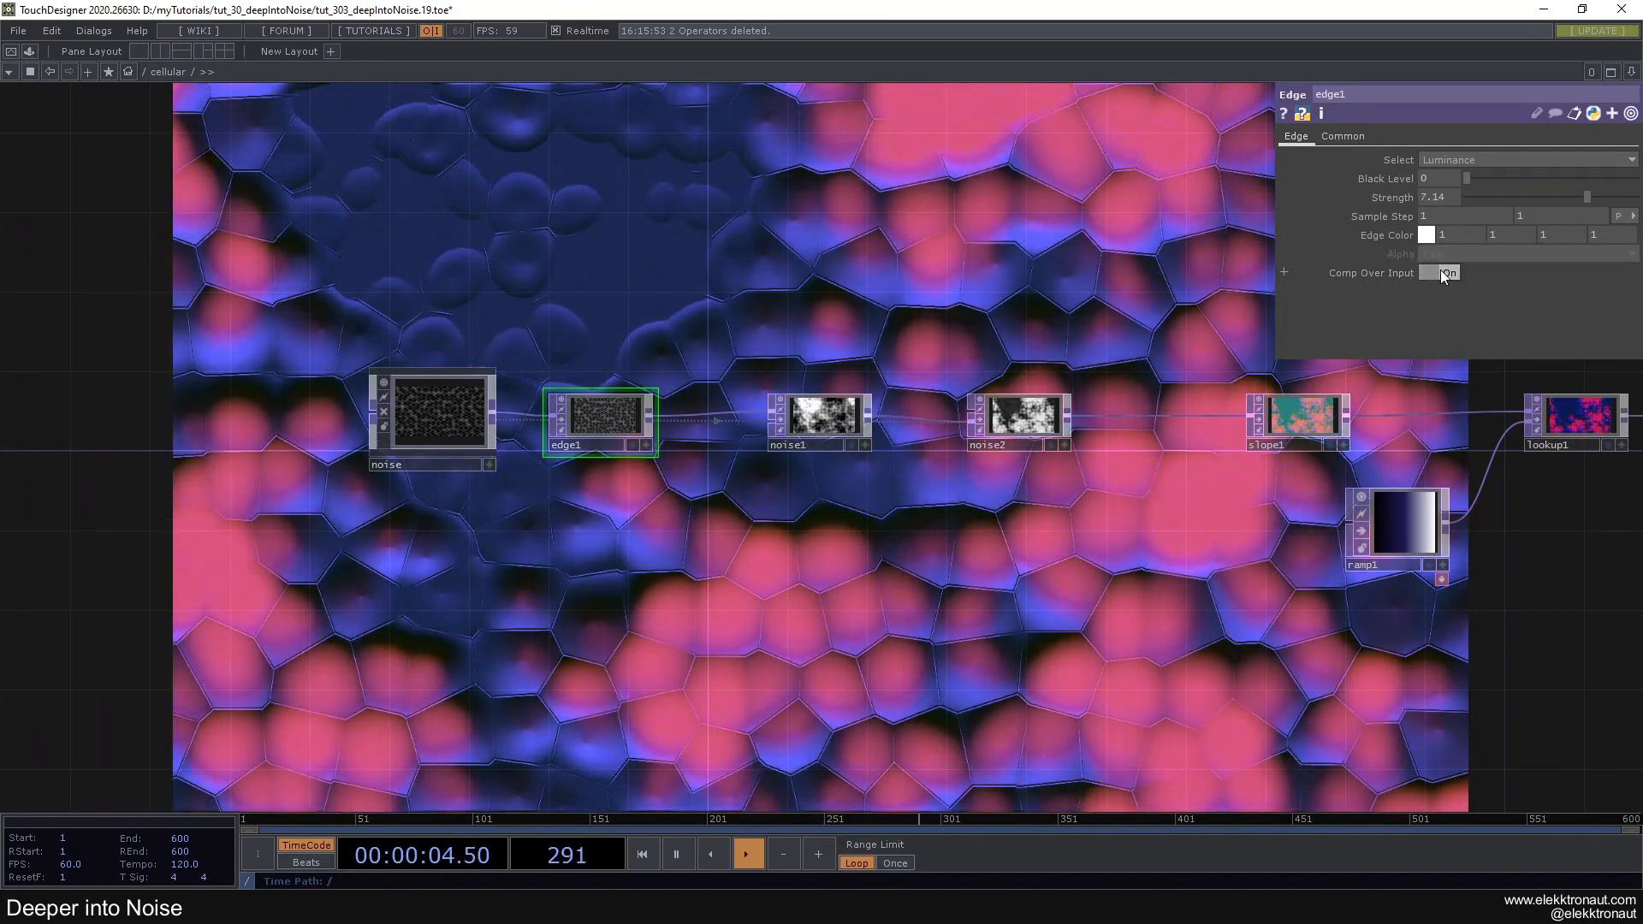
click(1444, 272)
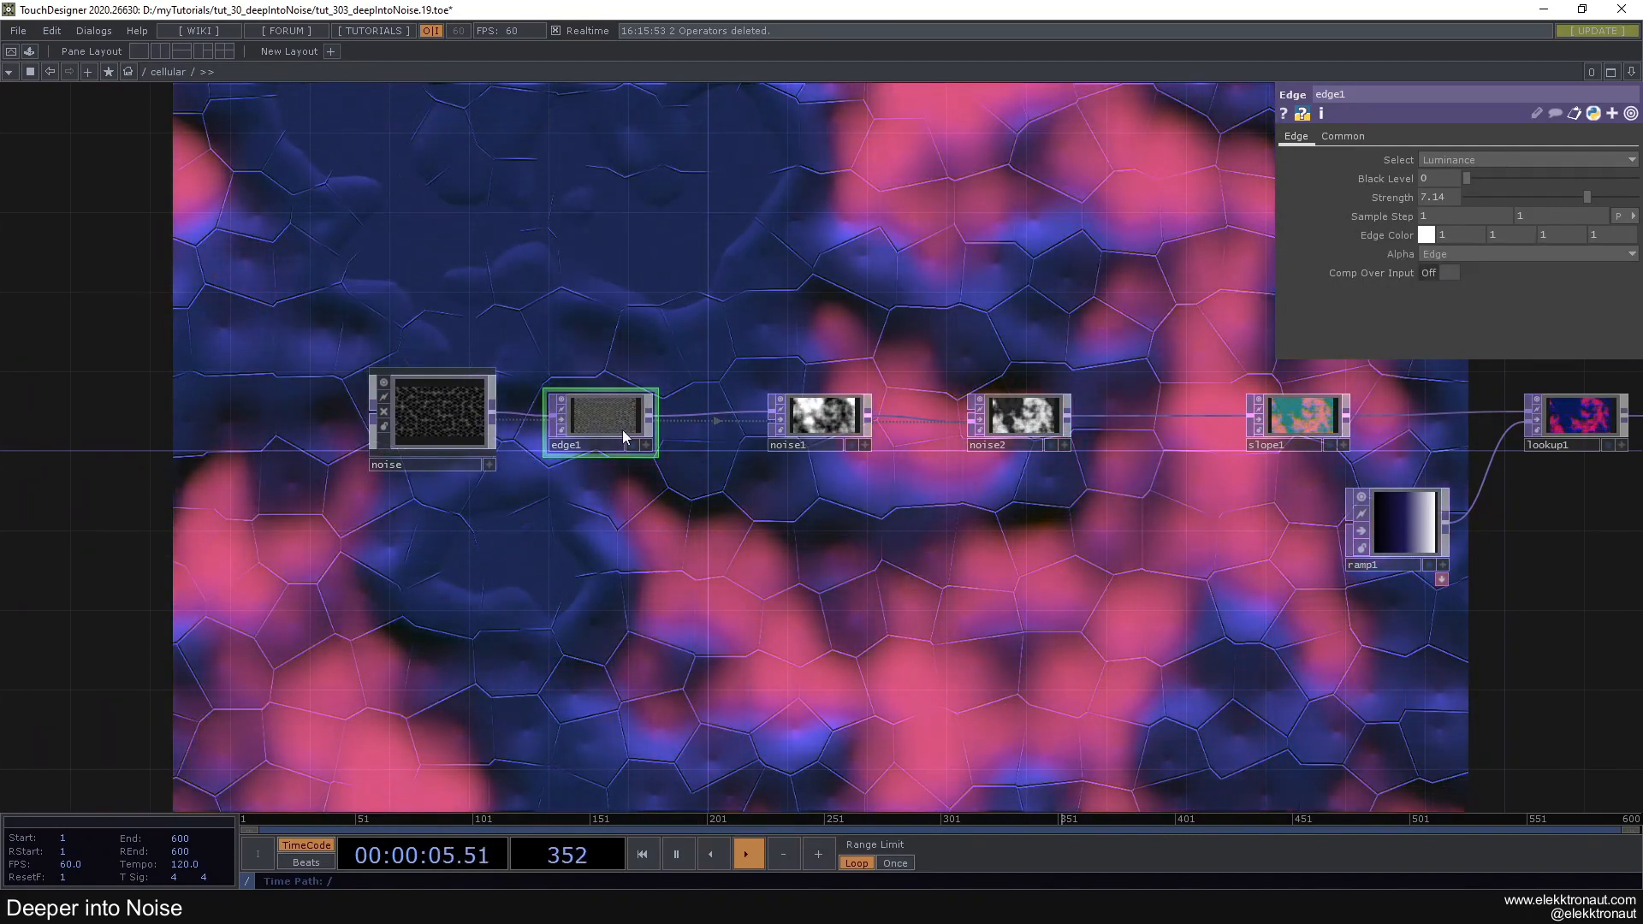
Return to the root network and view all the noise example containers together
scroll(832, 566, down, 5)
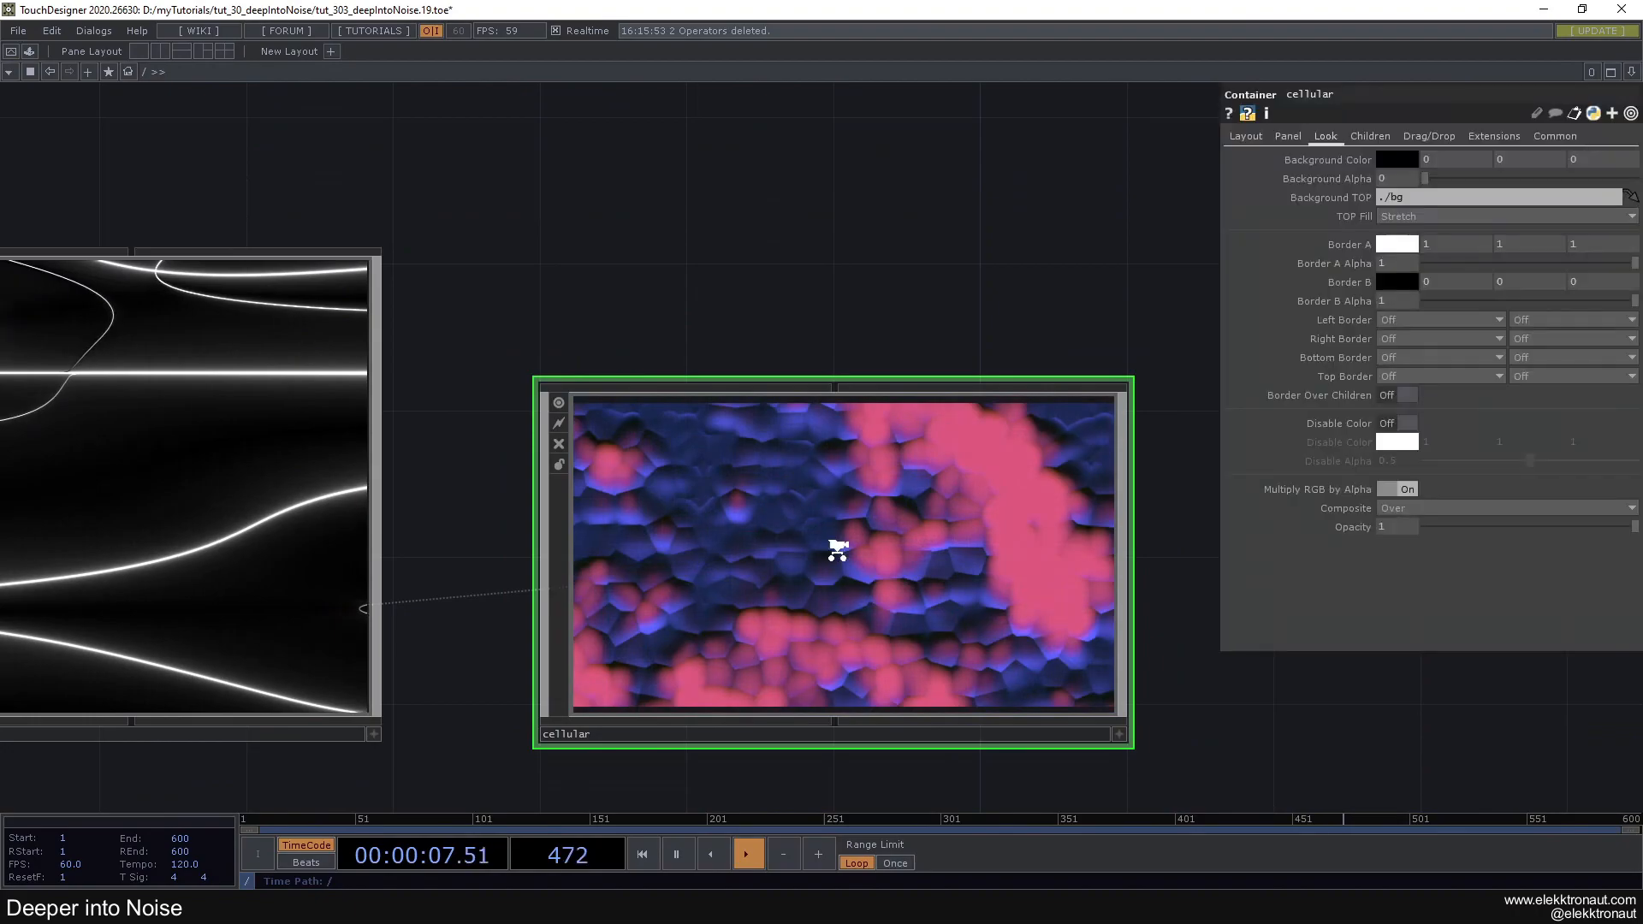
scroll(835, 552, down, 5)
drag(832, 351, 835, 264)
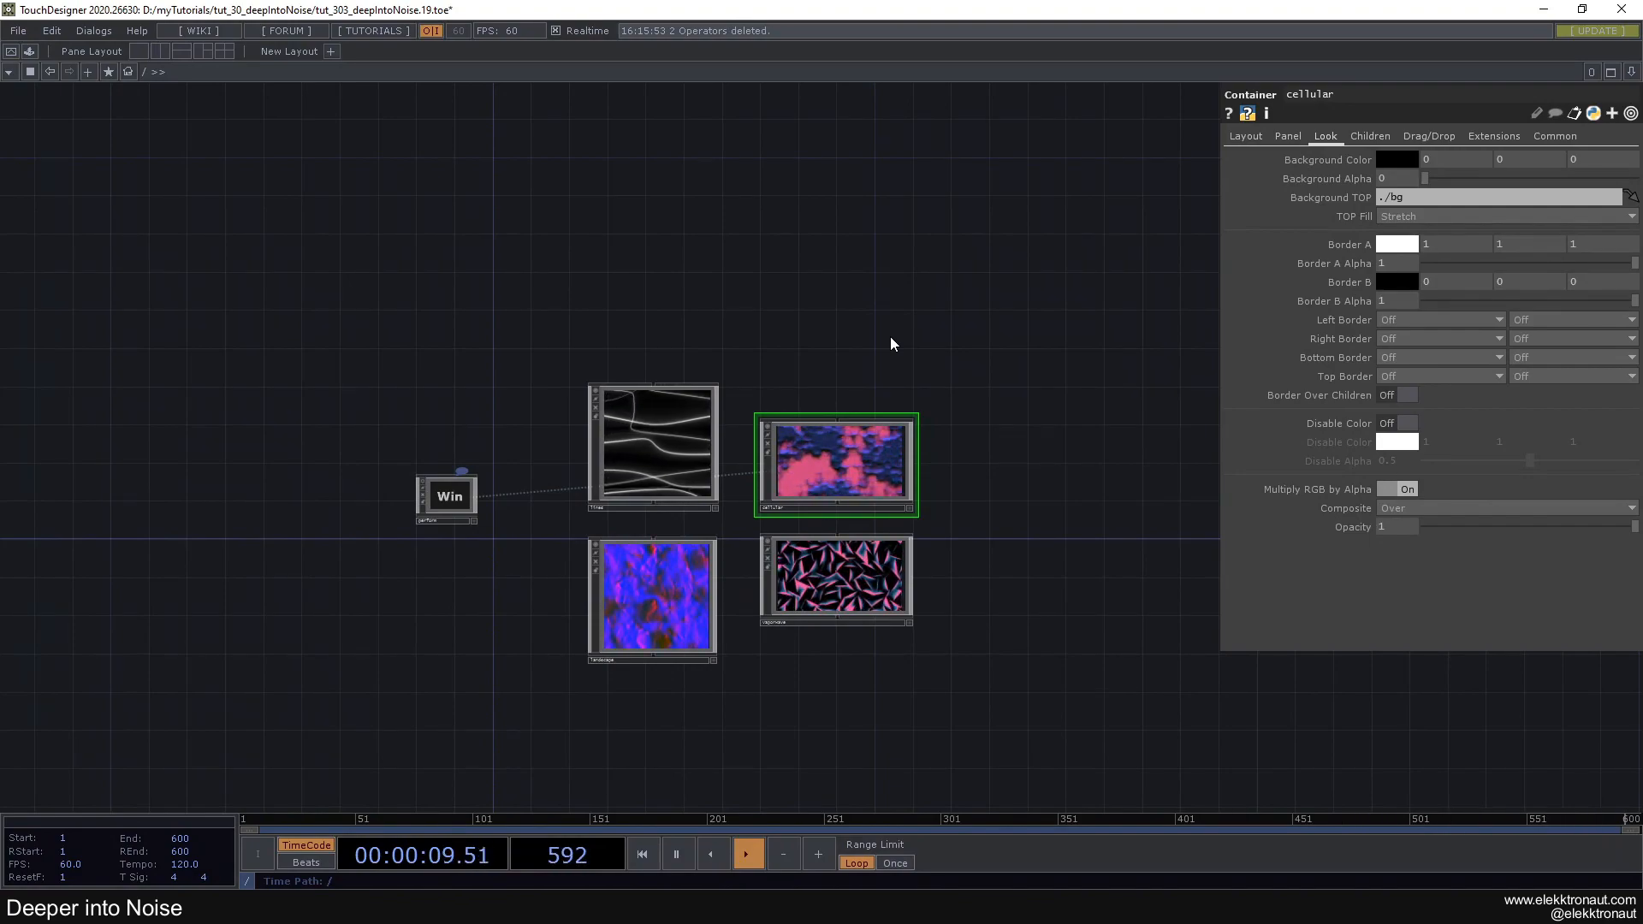
scroll(897, 371, up, 2)
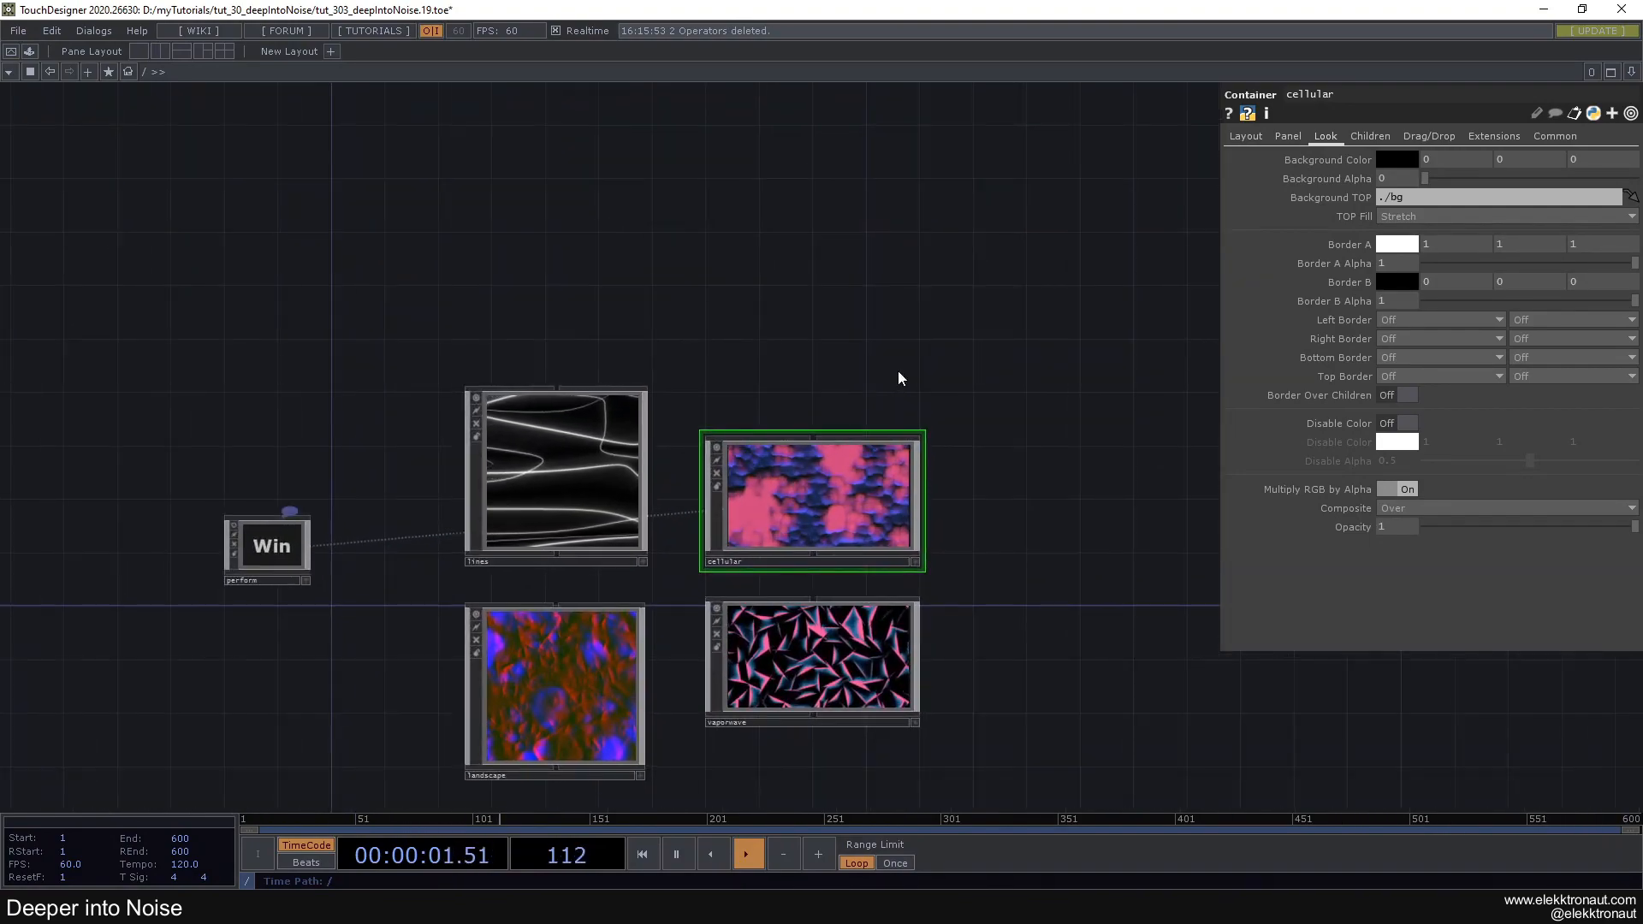
drag(960, 358, 944, 319)
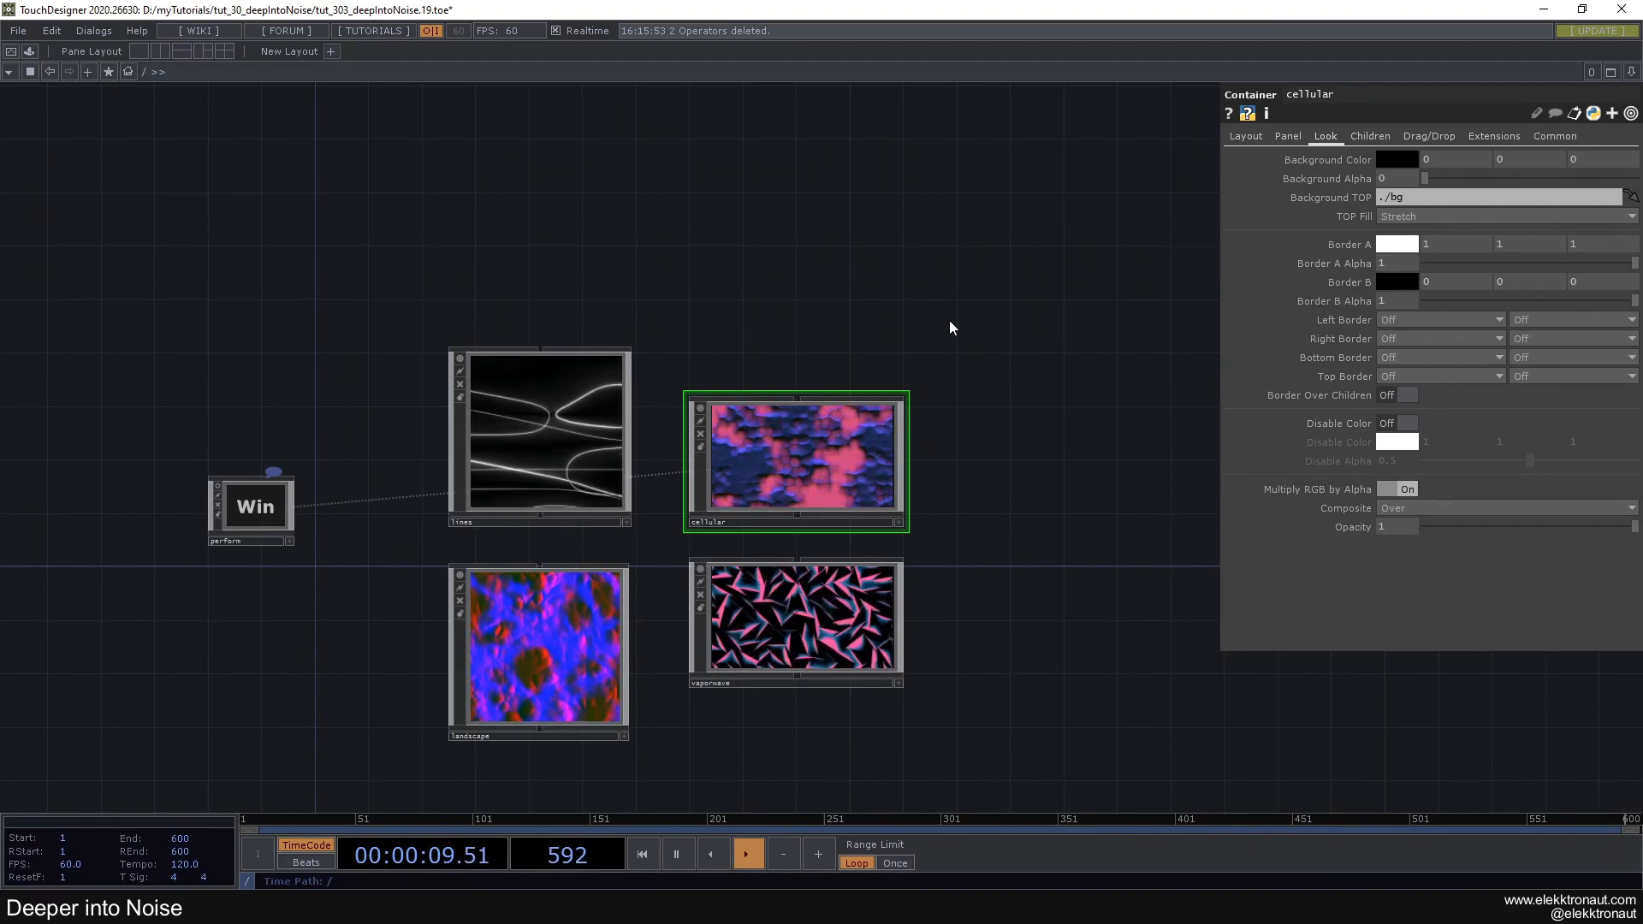
scroll(899, 308, up, 4)
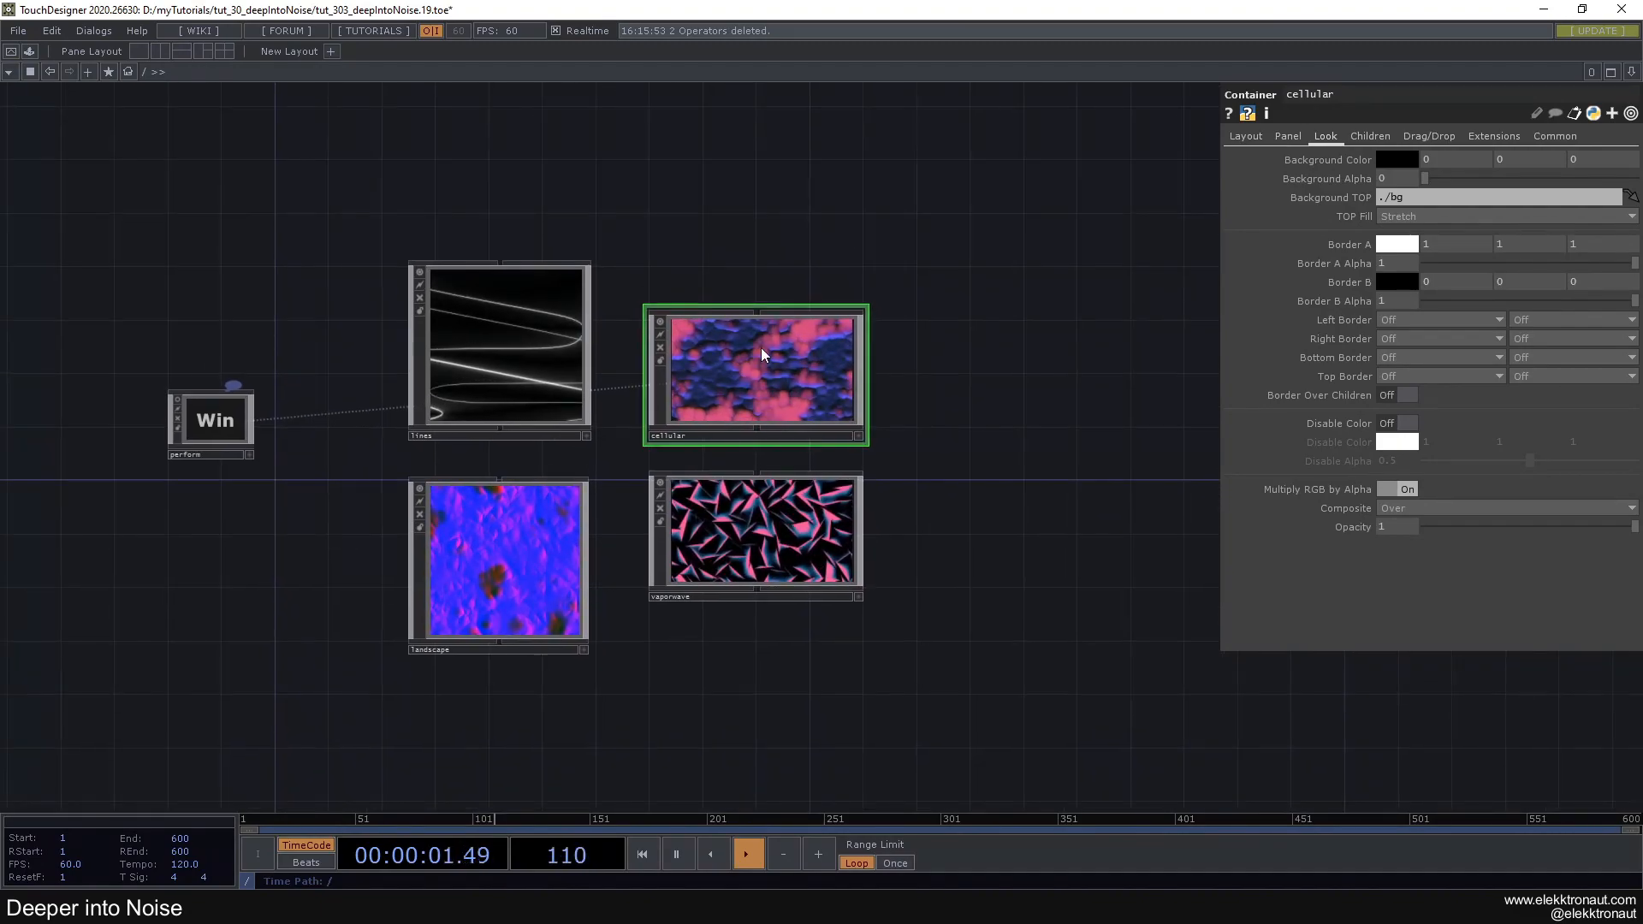